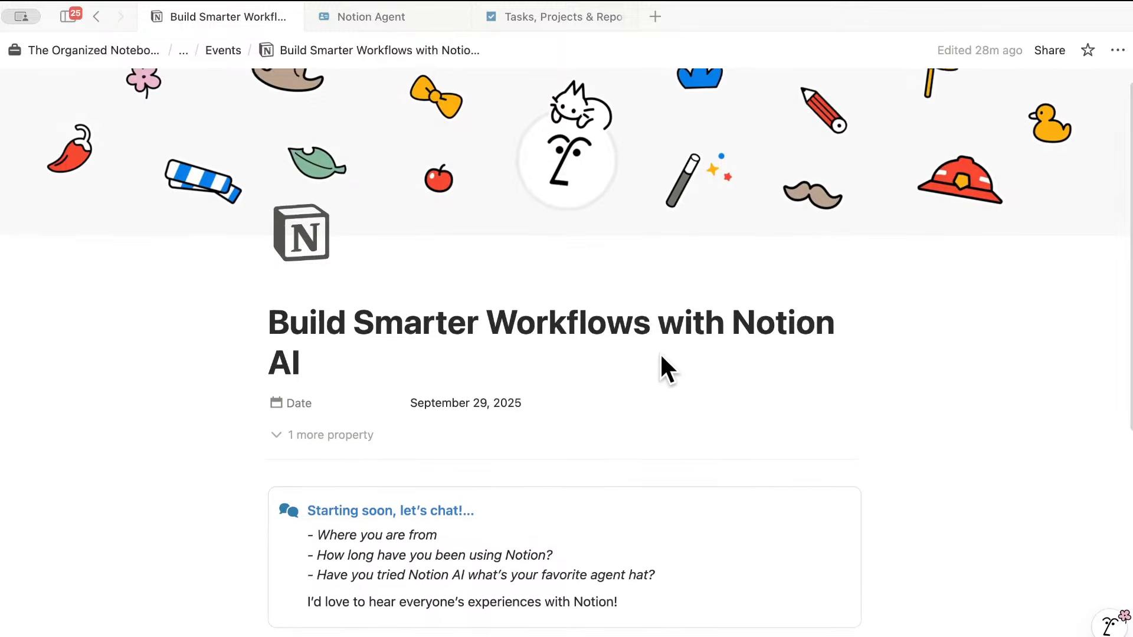
- Scroll down the Build Smarter Workflows with Notion AI page to the Today's Event Itinerary list
scroll(711, 372, "down", 5)
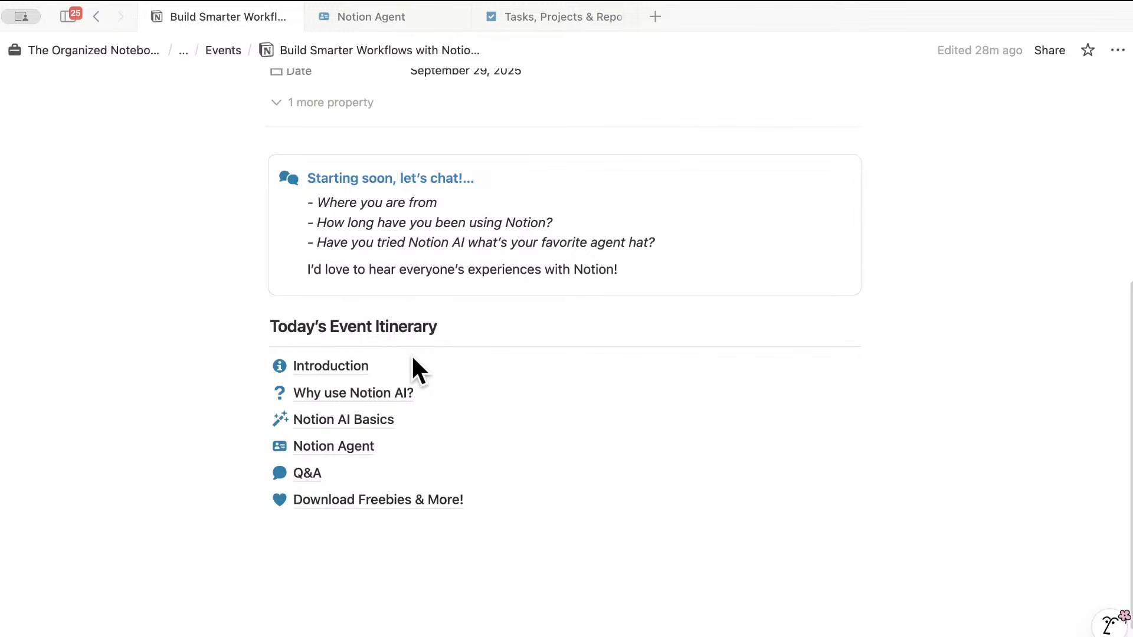
- Open the Introduction page from the event itinerary list
left_click(340, 366)
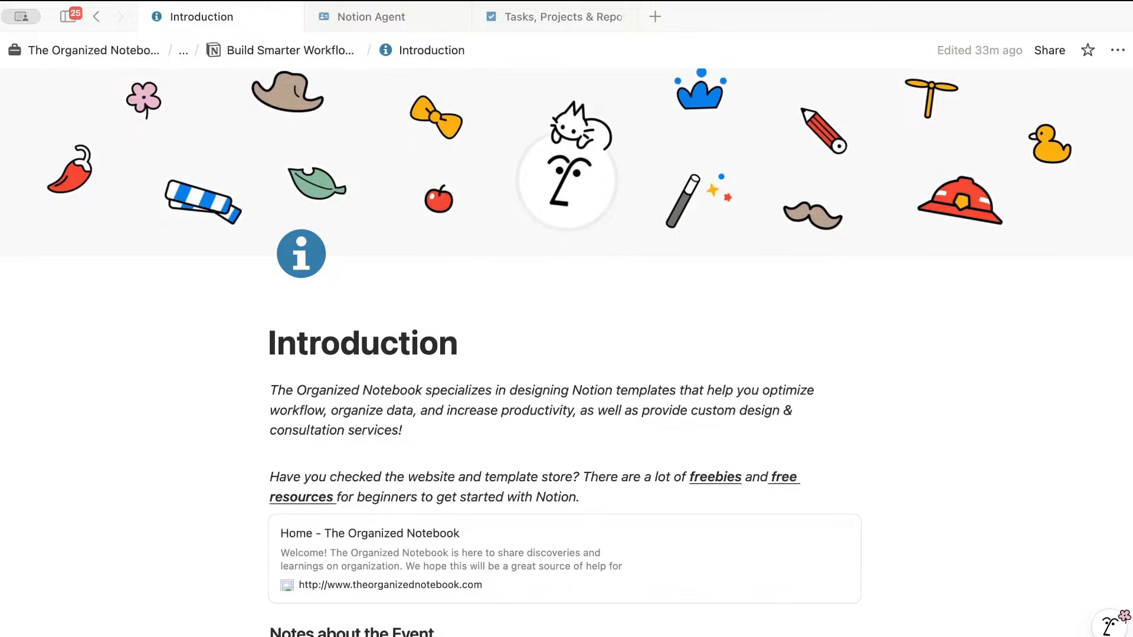
- Scroll the Introduction page down to the three chat guidelines and the friendly reminder callout
scroll(646, 518, "down", 5)
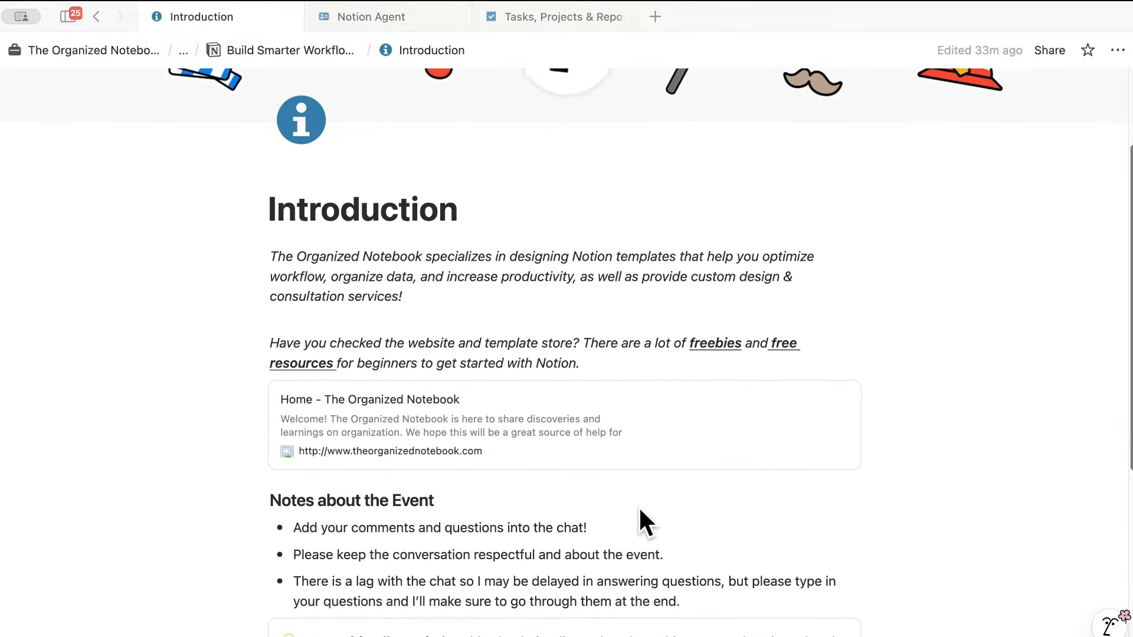
scroll(639, 511, "down", 2)
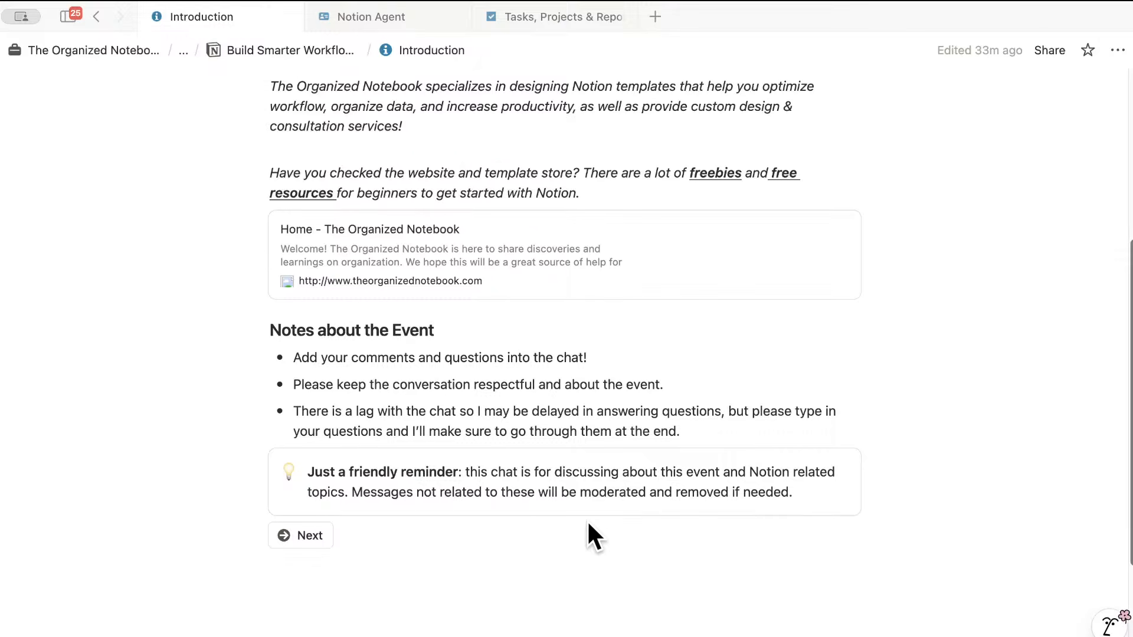
scroll(537, 533, "down", 1)
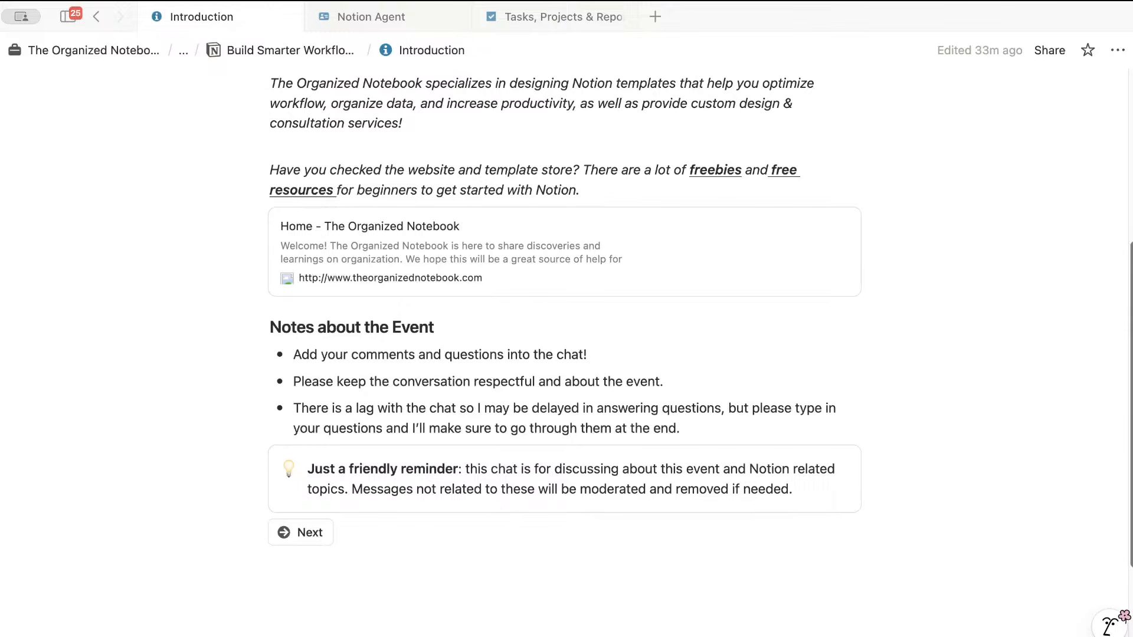
- Go on to the Why use Notion AI? page and scroll to its Improved Writing section
left_click(308, 534)
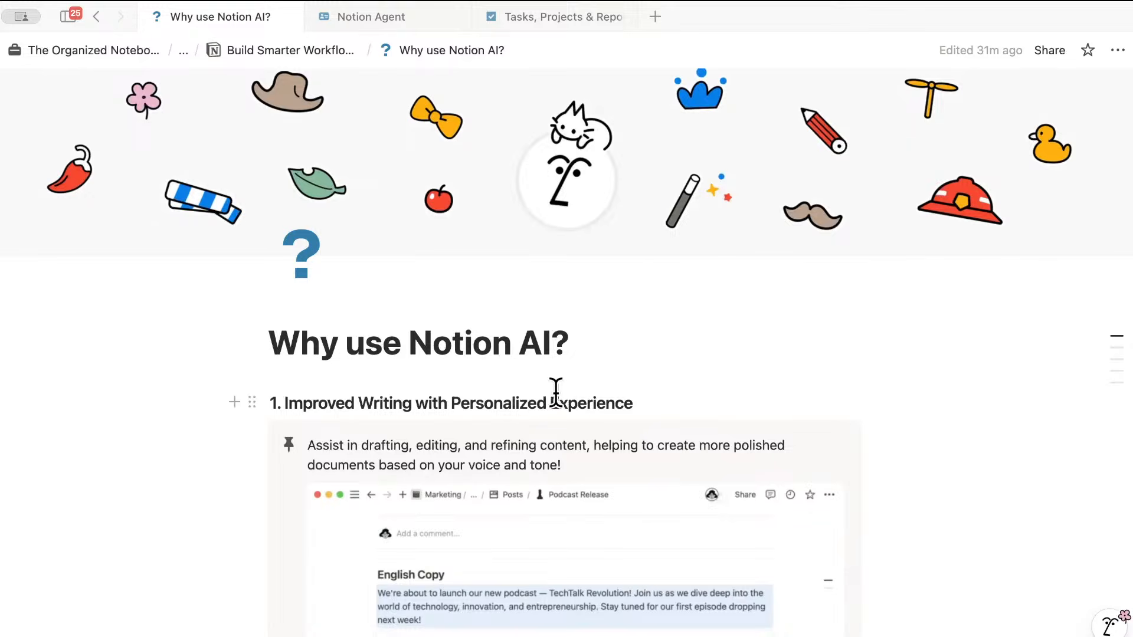
scroll(579, 397, "down", 3)
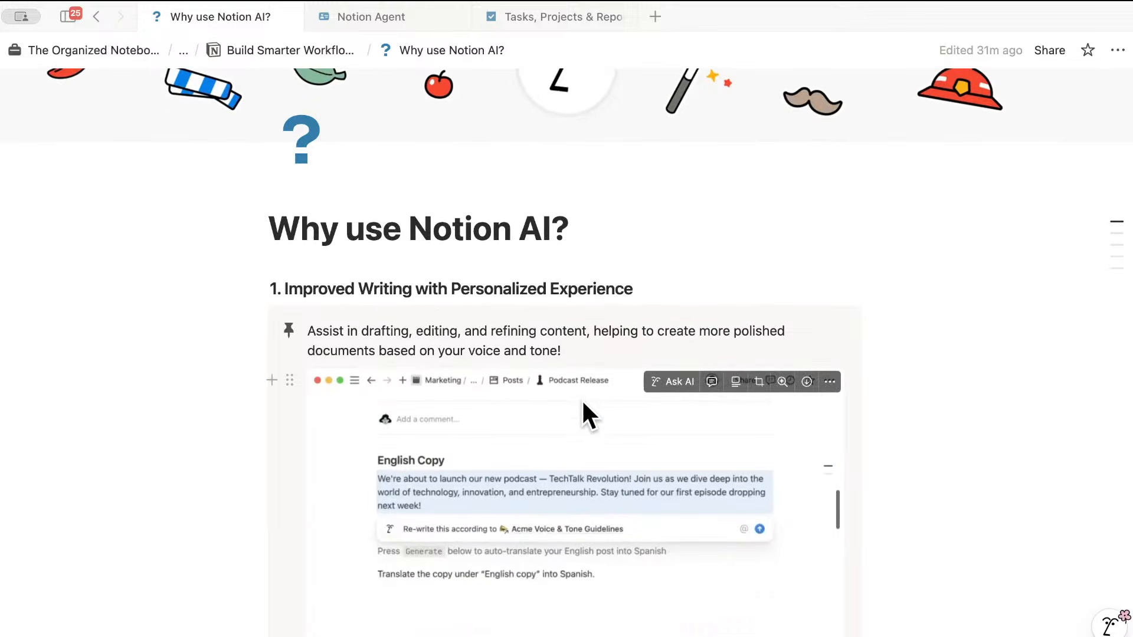
scroll(582, 399, "down", 3)
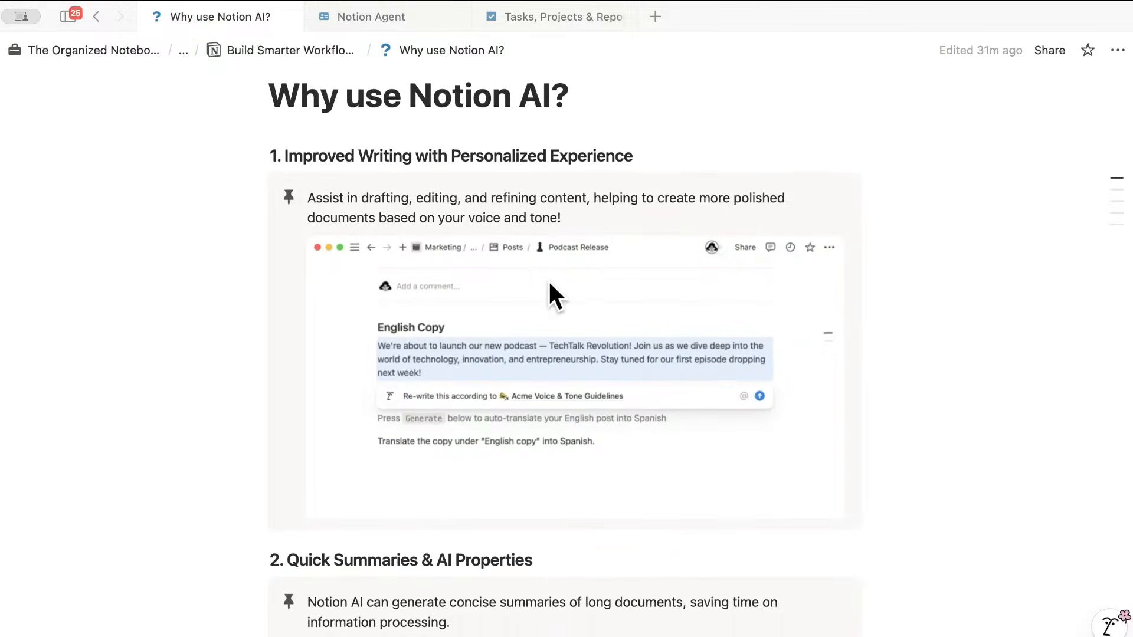
scroll(548, 280, "down", 5)
- Scroll past Quick Summaries & AI Properties to the Campaign brainstorm demo under Idea Generation
scroll(552, 283, "down", 4)
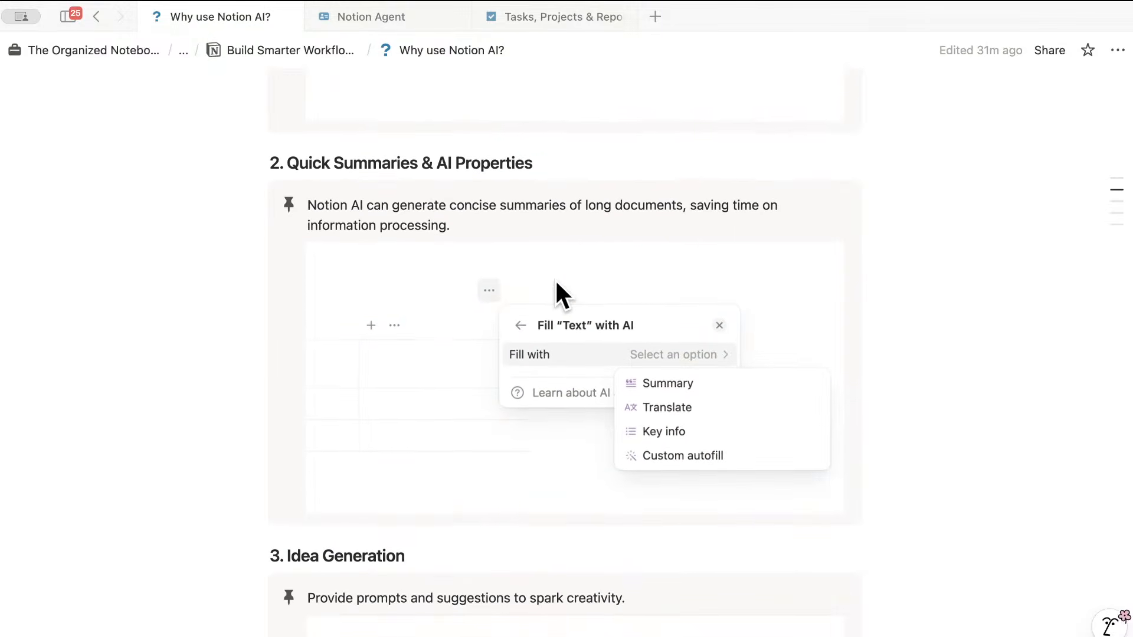
scroll(555, 279, "up", 2)
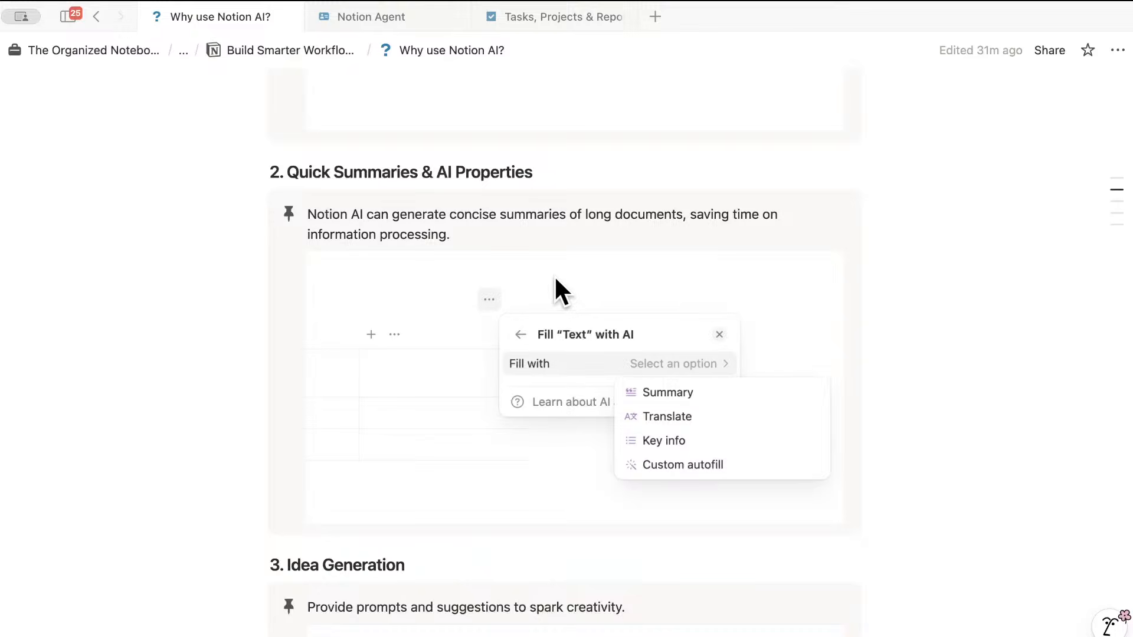
scroll(546, 342, "down", 7)
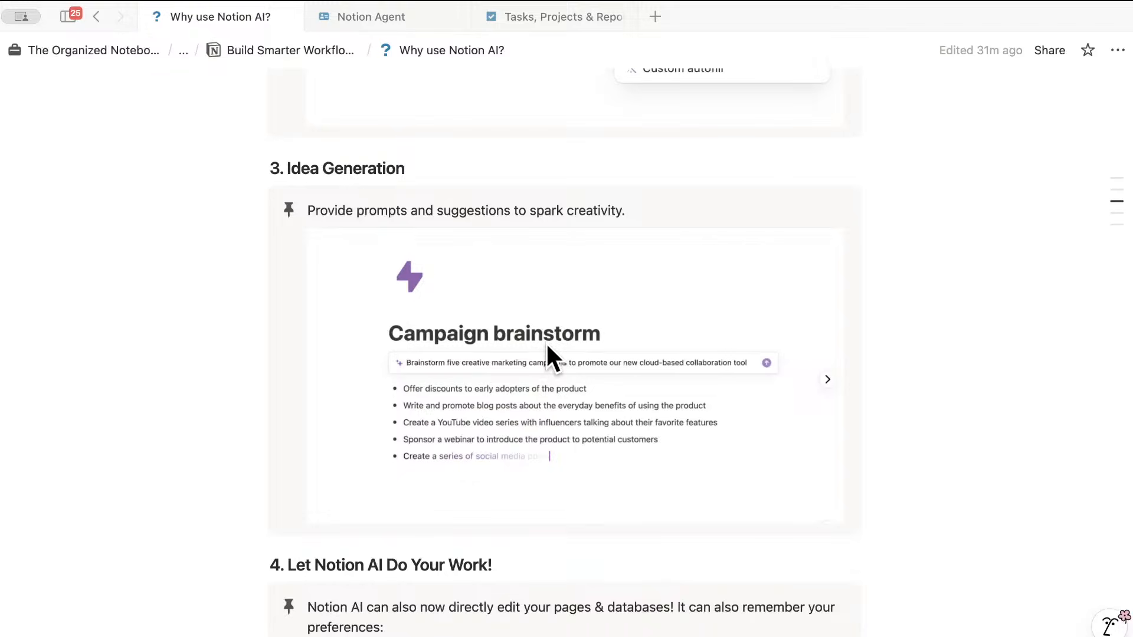
- Scroll through section 4 and its Personalize your Notion AI screenshot toward section 5
scroll(536, 348, "down", 6)
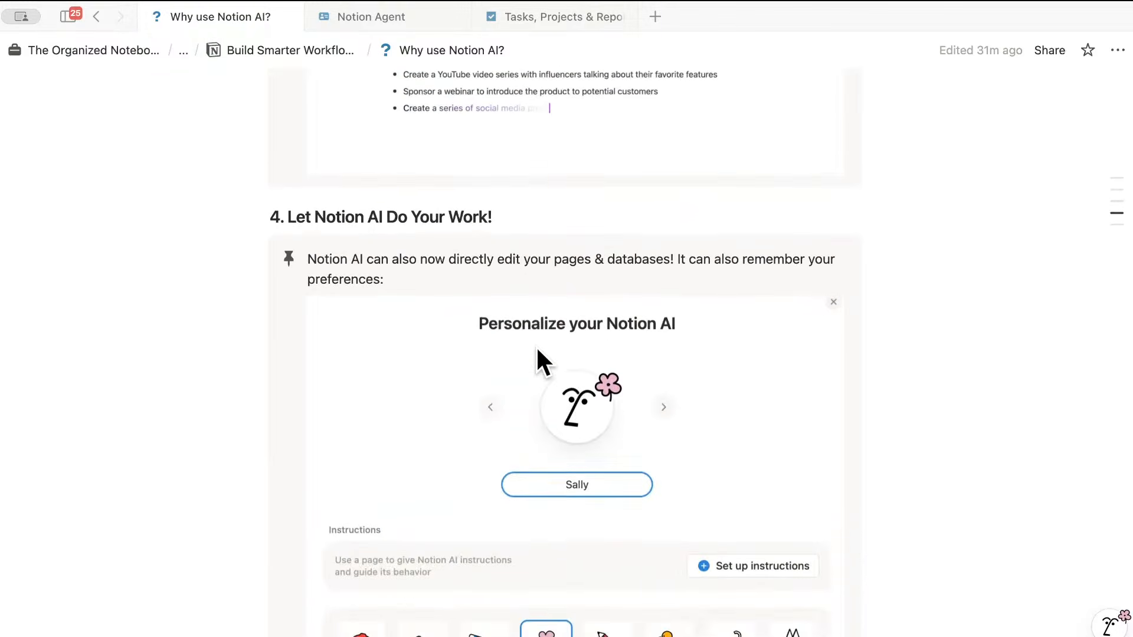
scroll(537, 348, "down", 1)
scroll(538, 348, "down", 1)
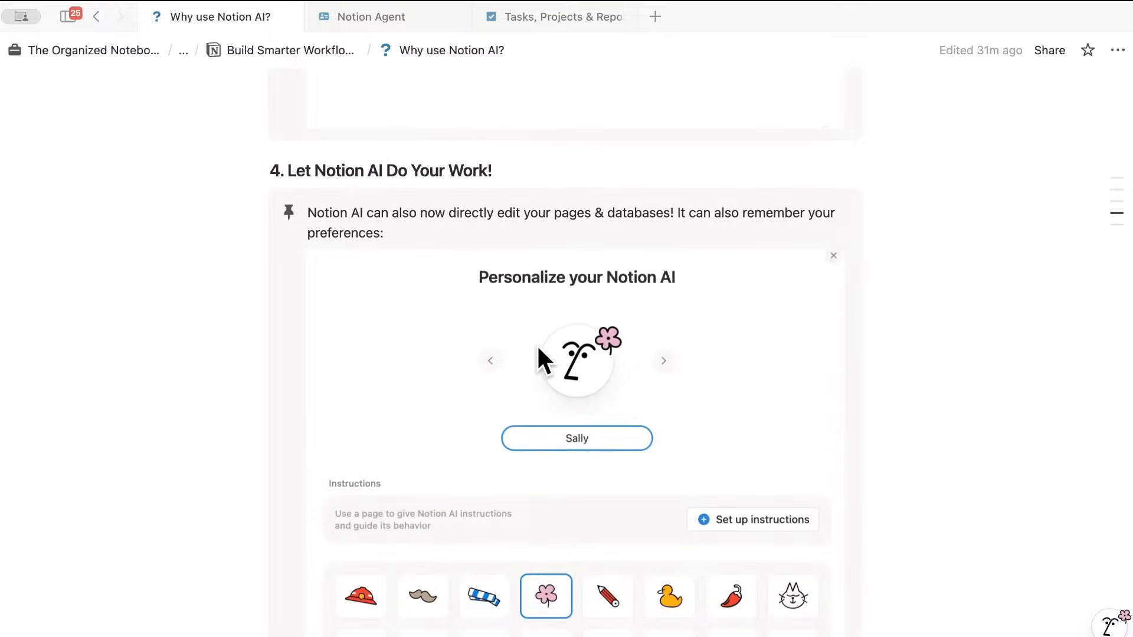
scroll(538, 348, "down", 1)
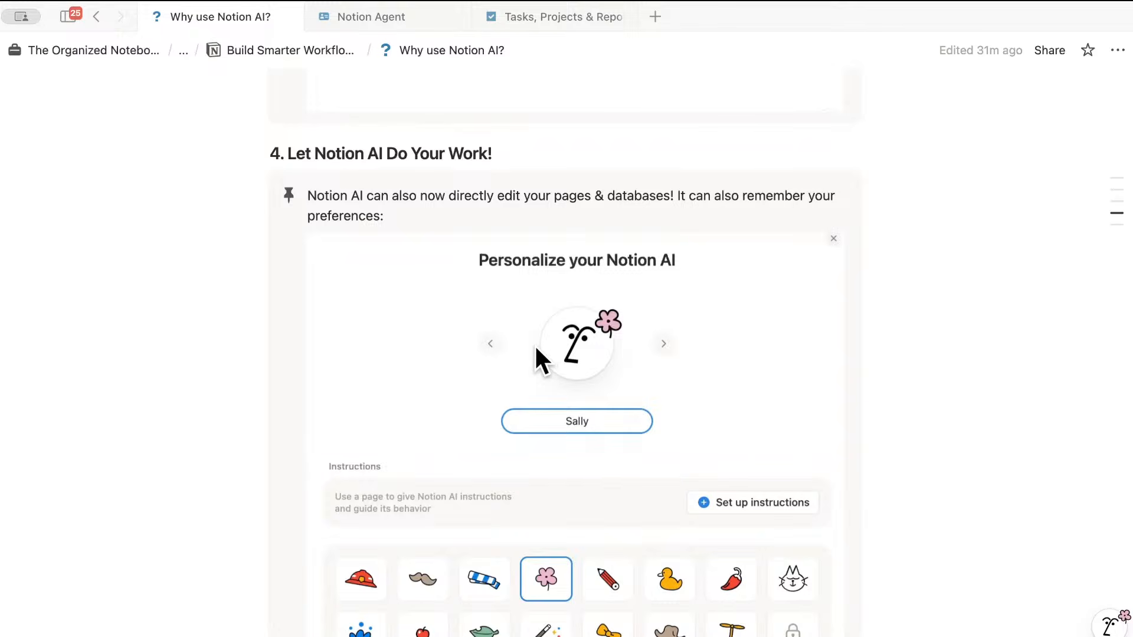
scroll(536, 349, "down", 4)
scroll(536, 350, "up", 1)
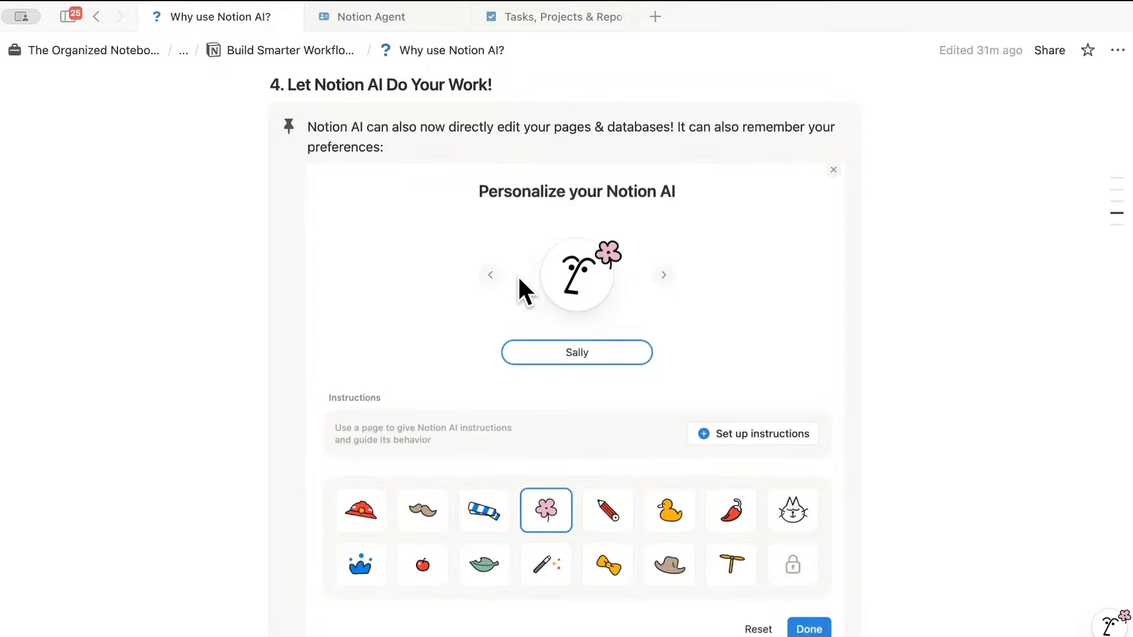
scroll(521, 286, "down", 5)
- Scroll down to the mobile improvements project-update demo and the Next button at the page bottom
scroll(523, 287, "down", 4)
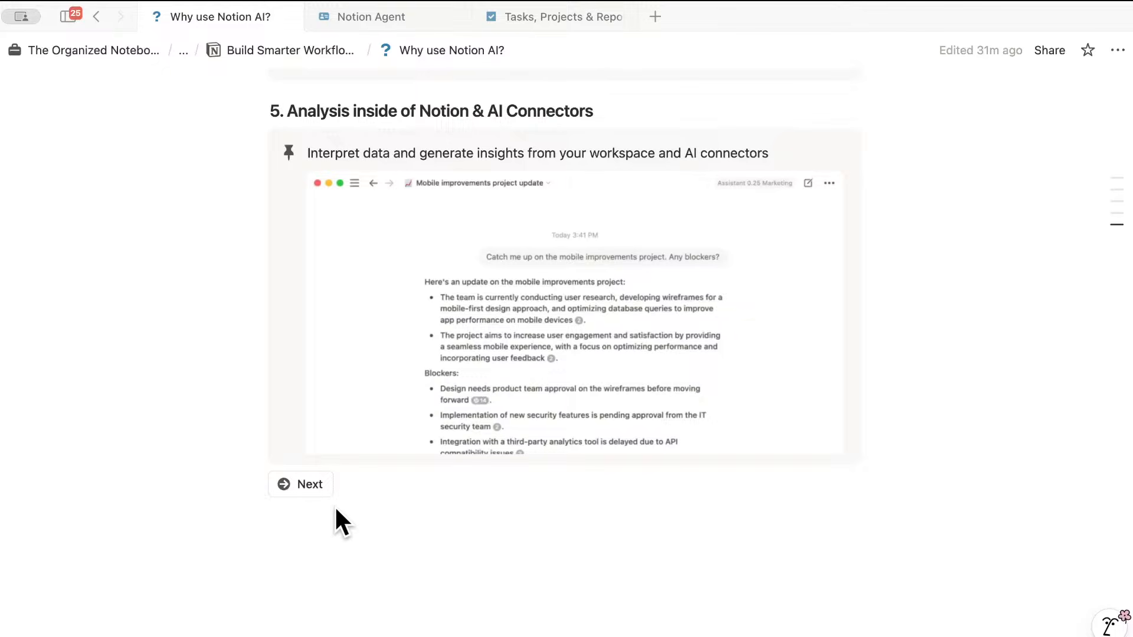
- Go on to the Notion AI Basics page with its five collapsed sections
left_click(310, 484)
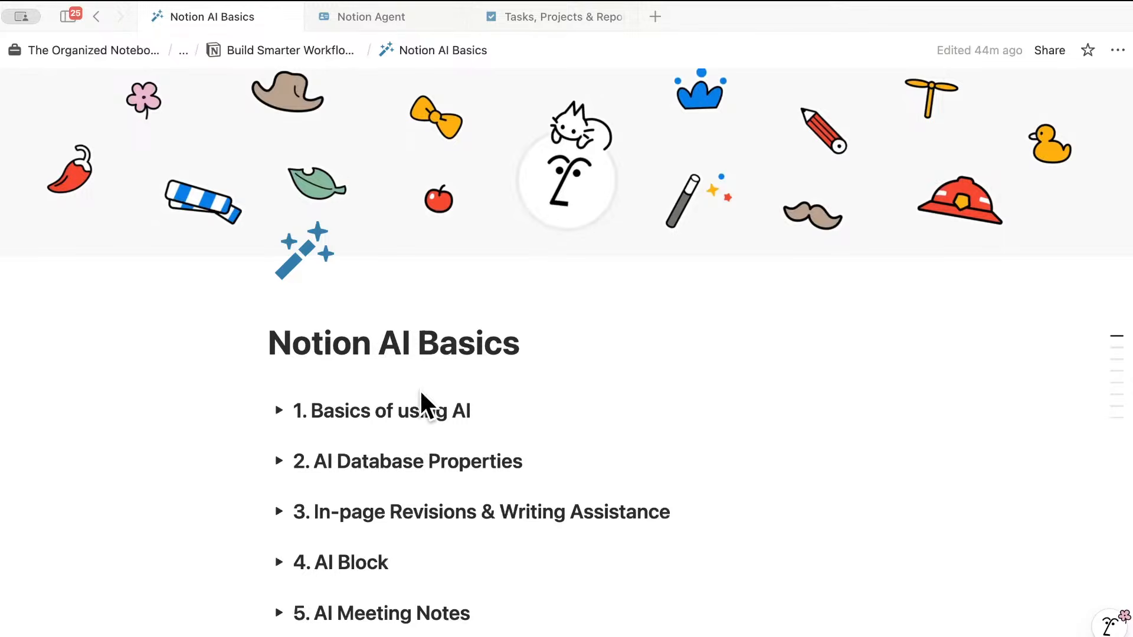
- Expand '1. Basics of using AI' and try the /ai command on a new line under it
left_click(279, 410)
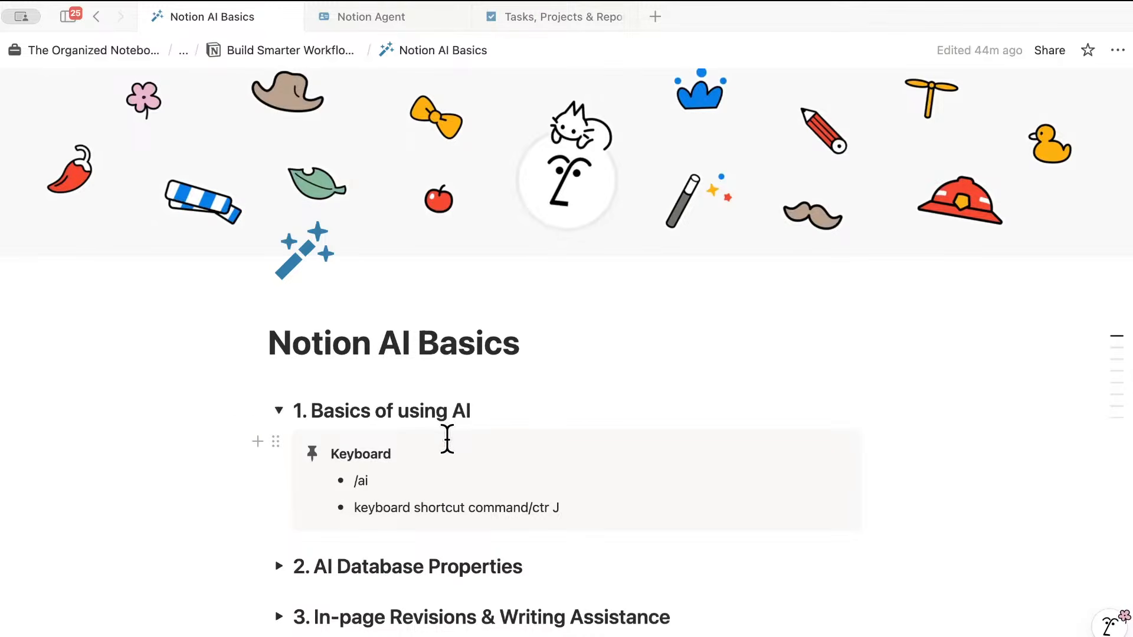
left_click(492, 414)
key("Return")
type("/ai")
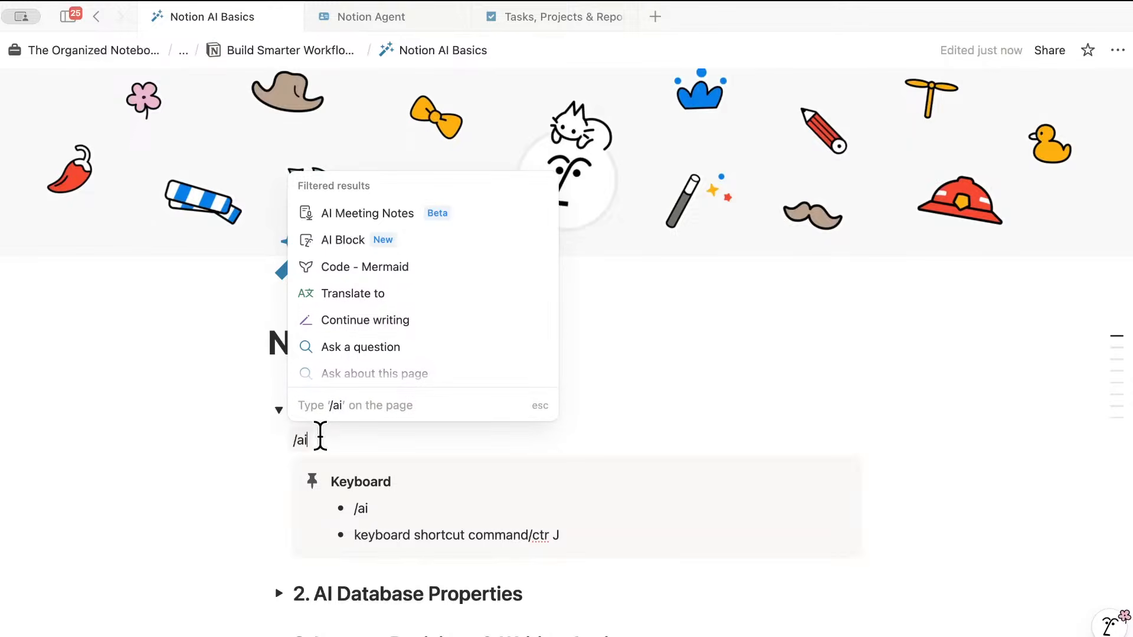
key("Escape")
key("BackSpace")
key("BackSpace")
key("BackSpace")
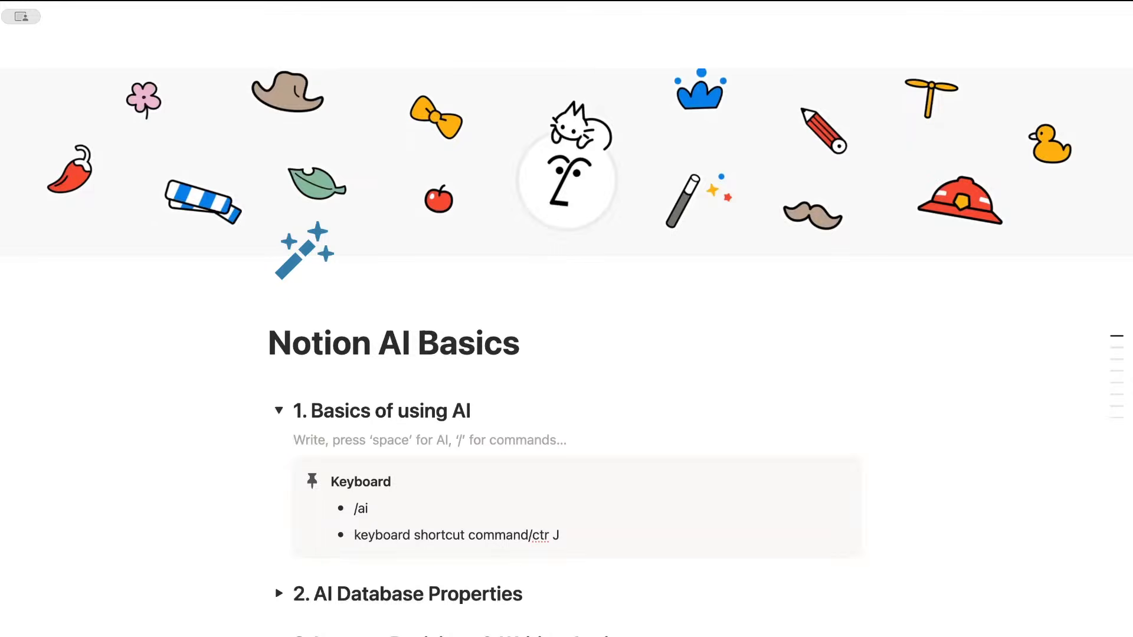
- Try the Space-key Ask AI prompt, dismiss it, and delete the empty line
key("space")
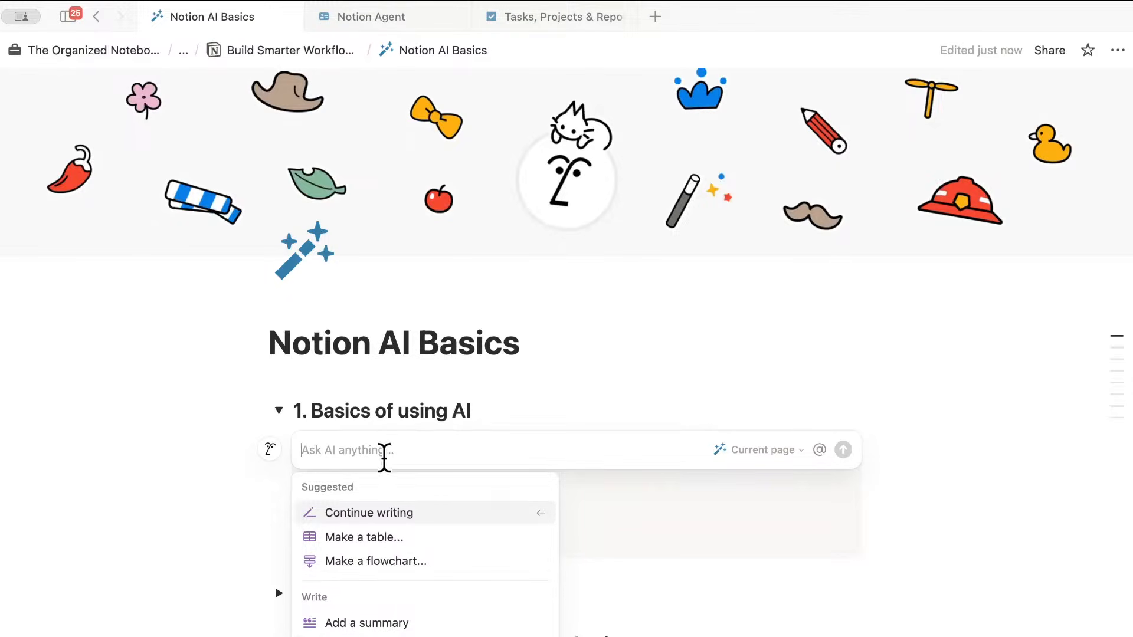
key("Escape")
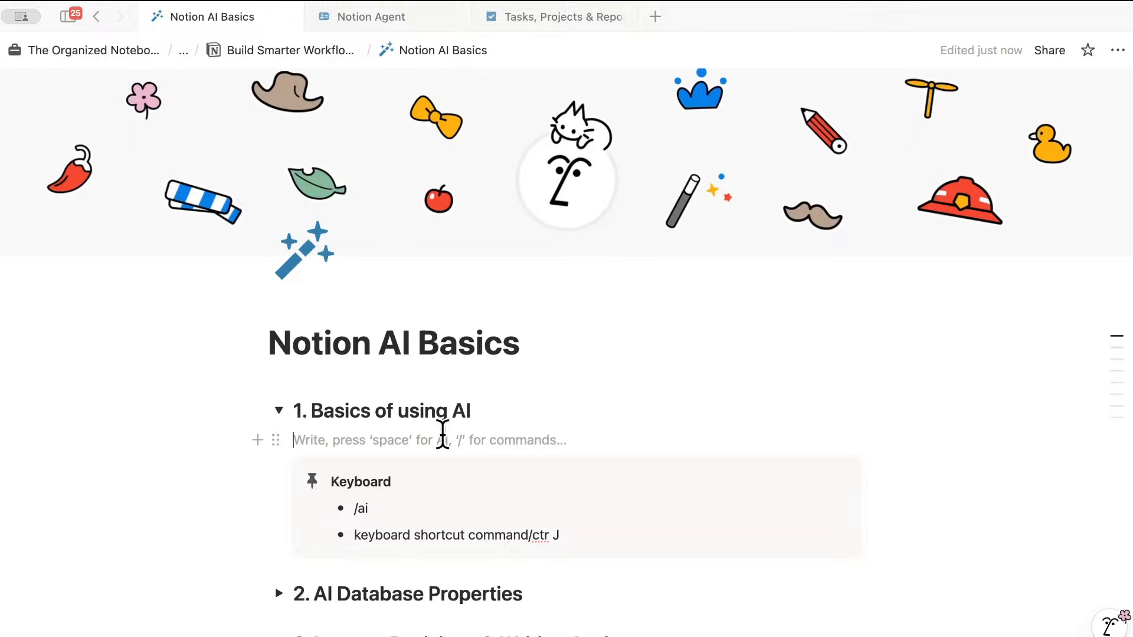
key("BackSpace")
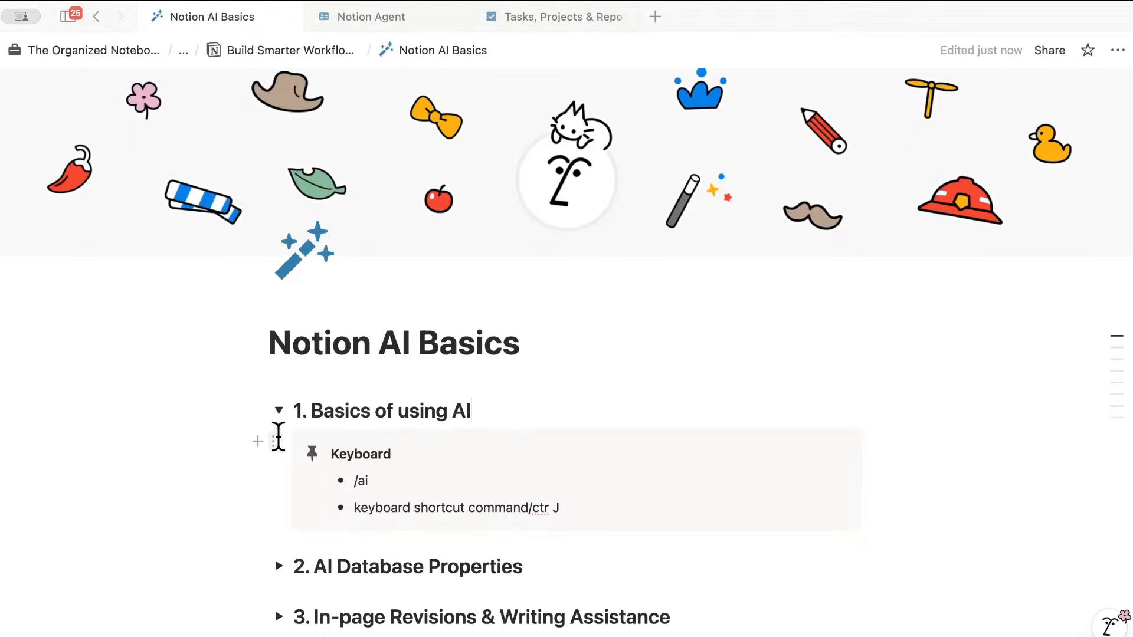
- Collapse section 1, expand '2. AI Database Properties', and scroll to the Sample Resources table
left_click(279, 410)
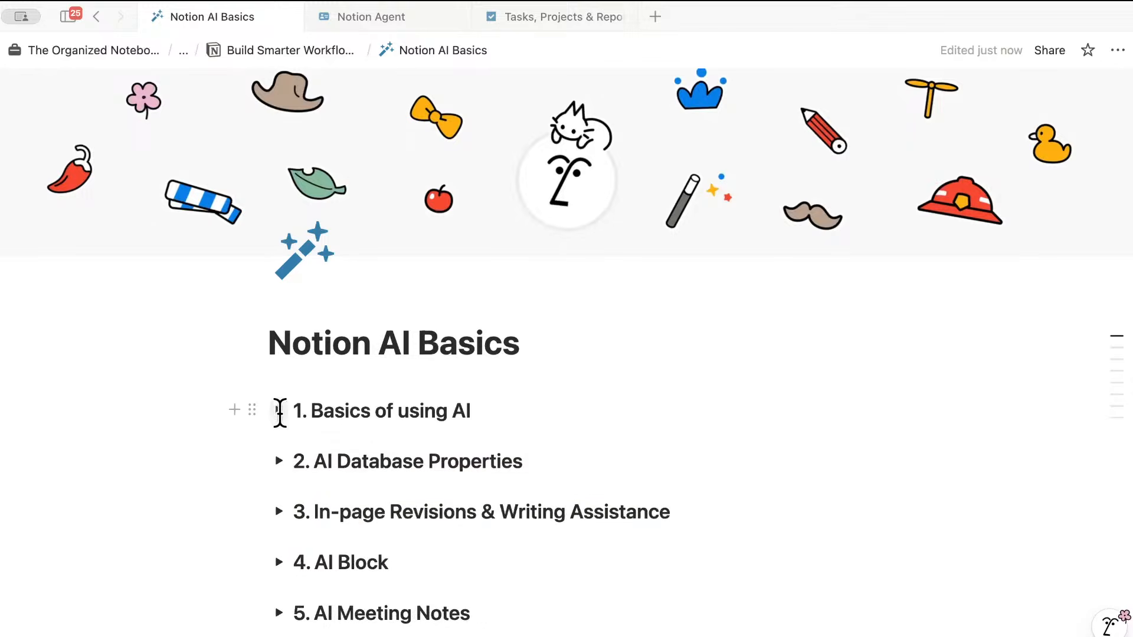
left_click(280, 460)
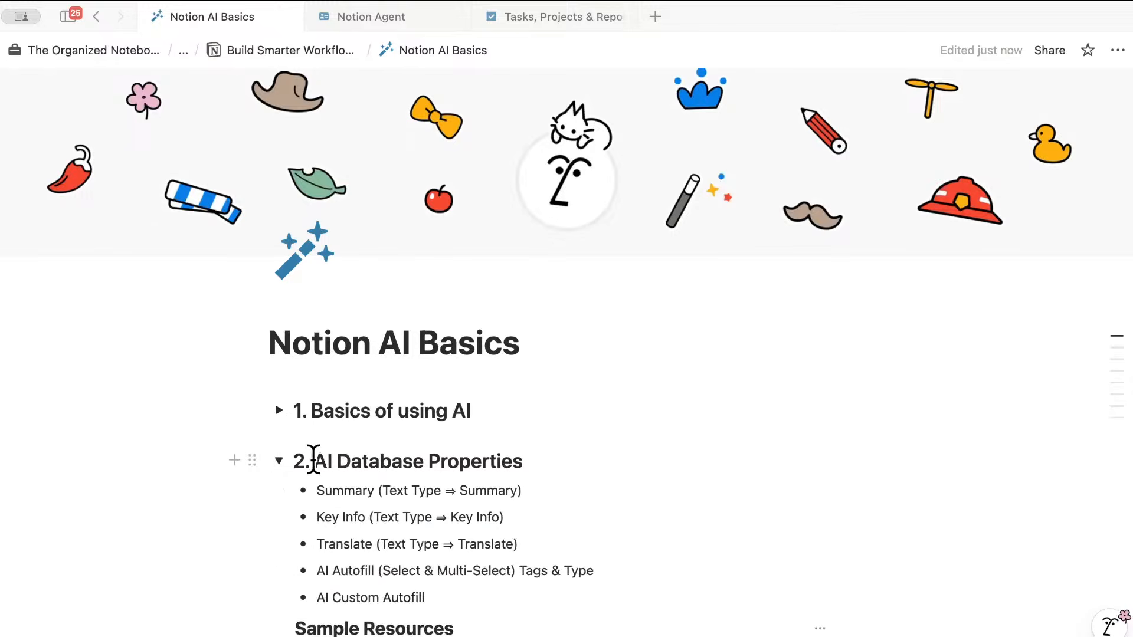
scroll(529, 499, "down", 2)
scroll(530, 502, "down", 3)
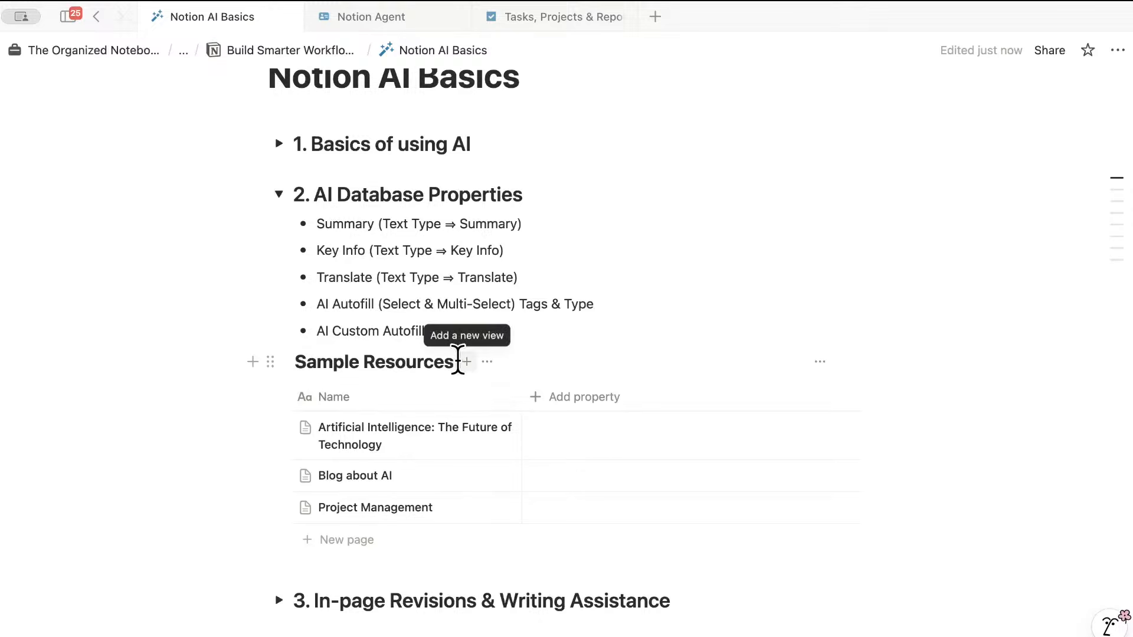
- Preview the 'Artificial Intelligence: The Future of Technology' page in side peek, then close the peek
left_click(498, 427)
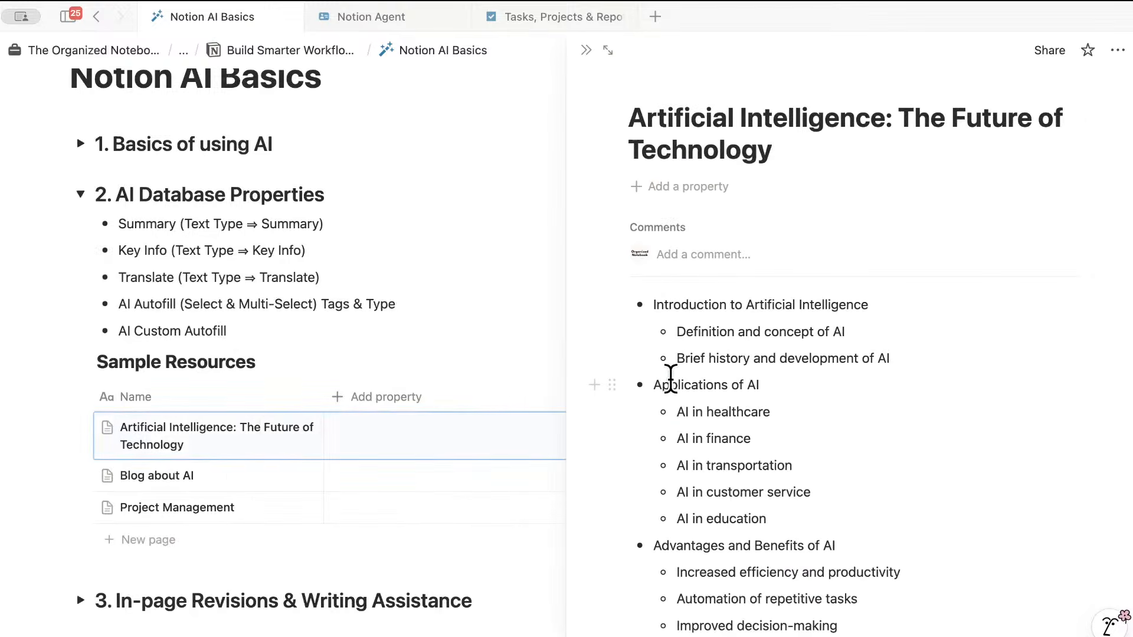
scroll(671, 378, "down", 10)
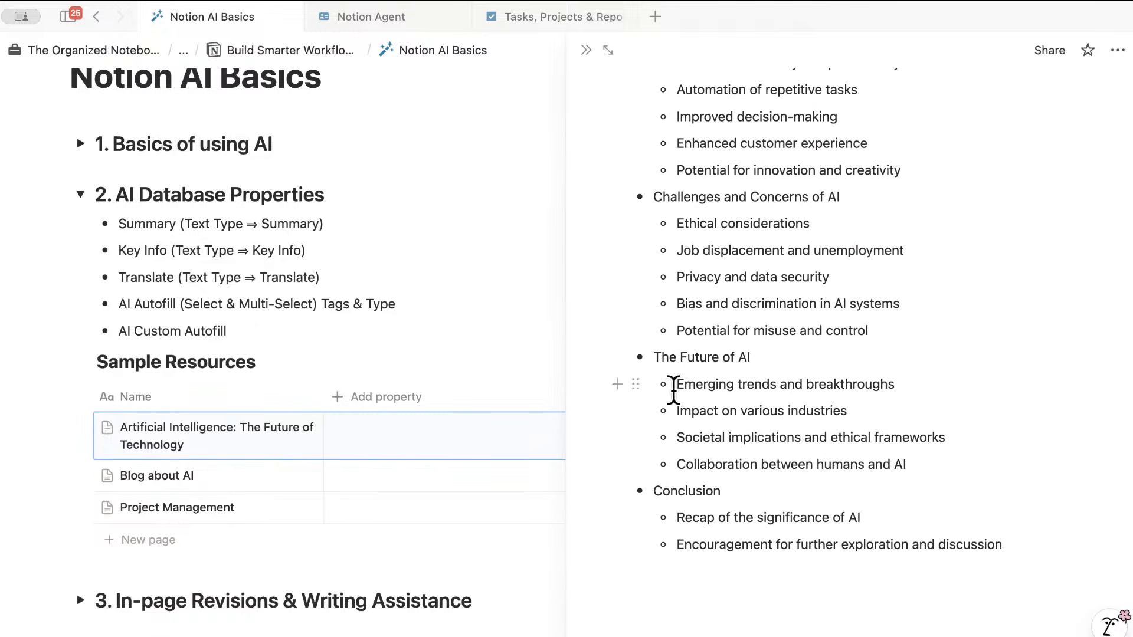
scroll(674, 389, "up", 10)
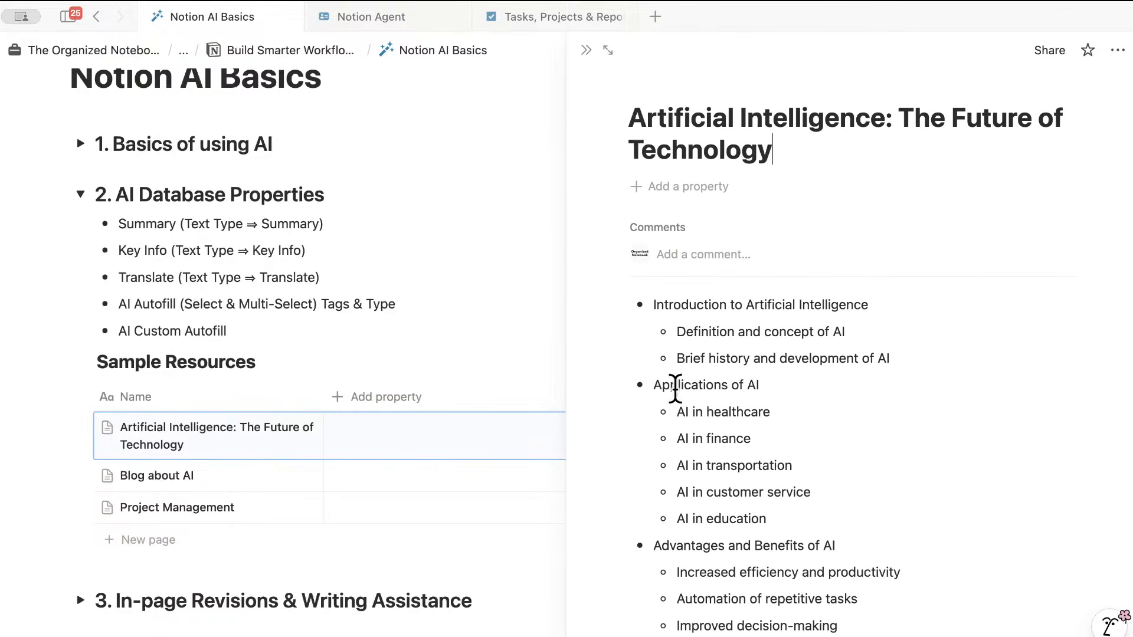
left_click(586, 50)
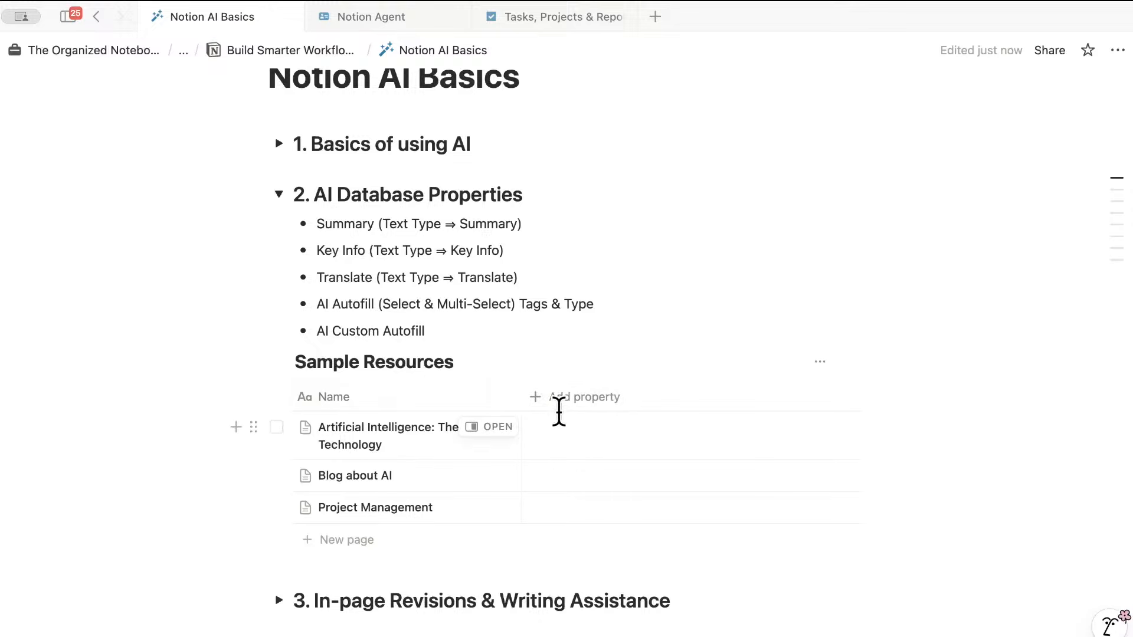
- Add a Text property to the Sample Resources table and name it Summary
left_click(592, 394)
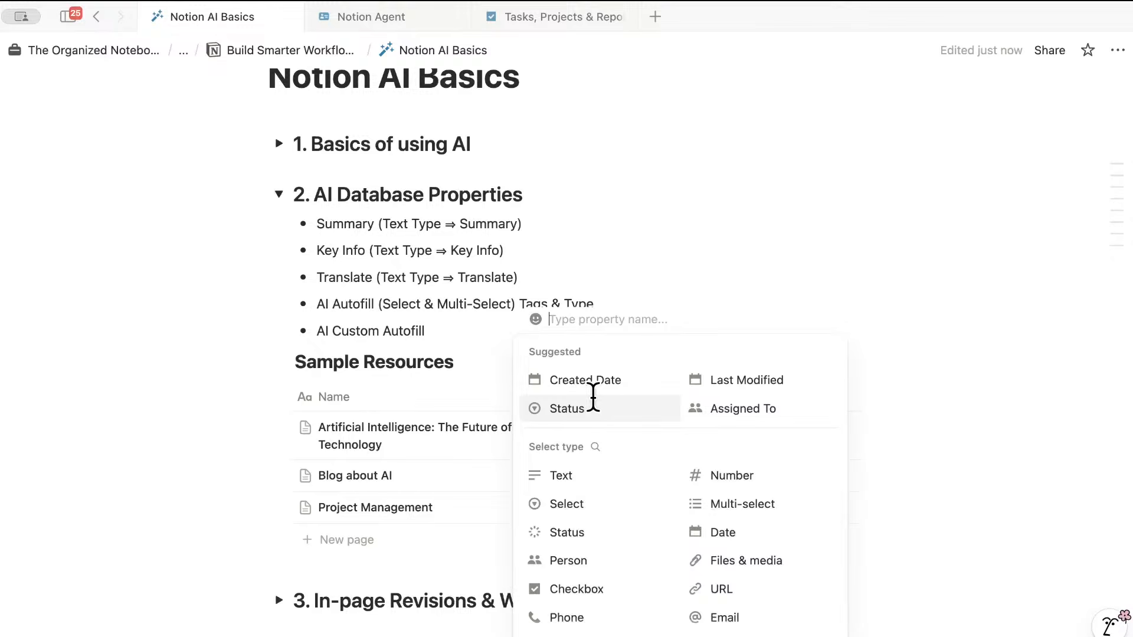
left_click(570, 474)
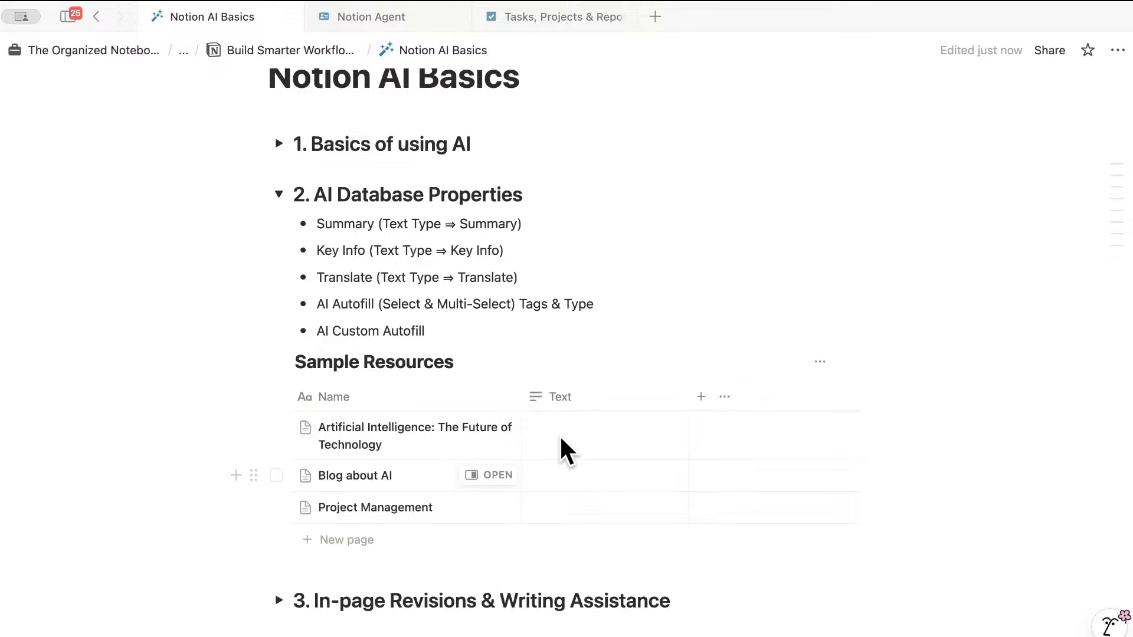
left_click(584, 397)
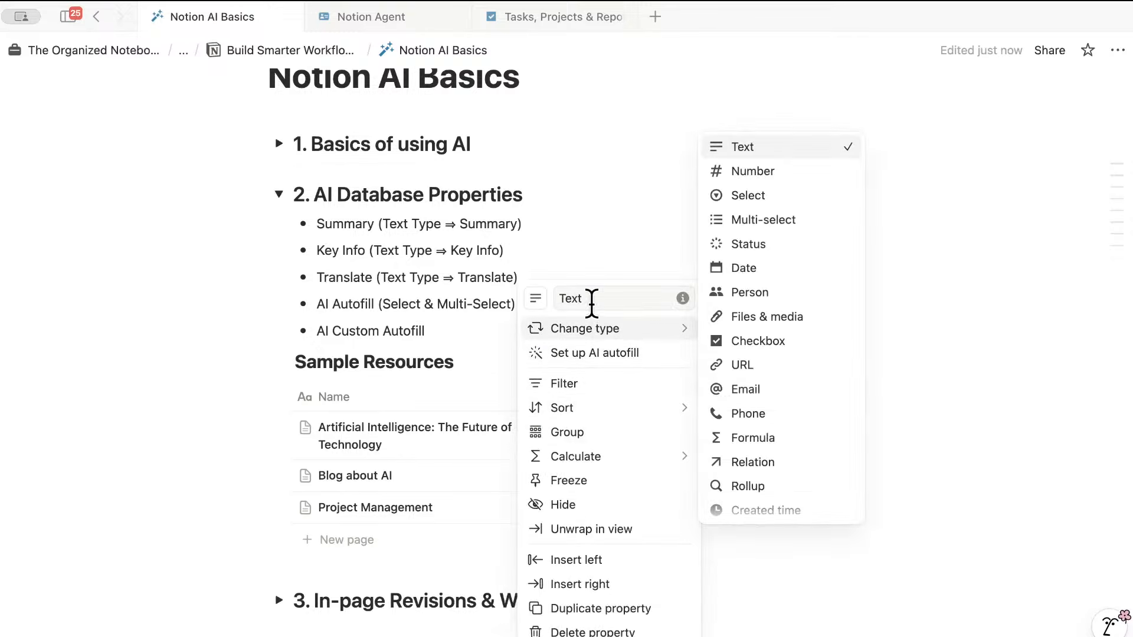
left_click(594, 299)
key("BackSpace")
key("BackSpace")
key("BackSpace")
key("BackSpace")
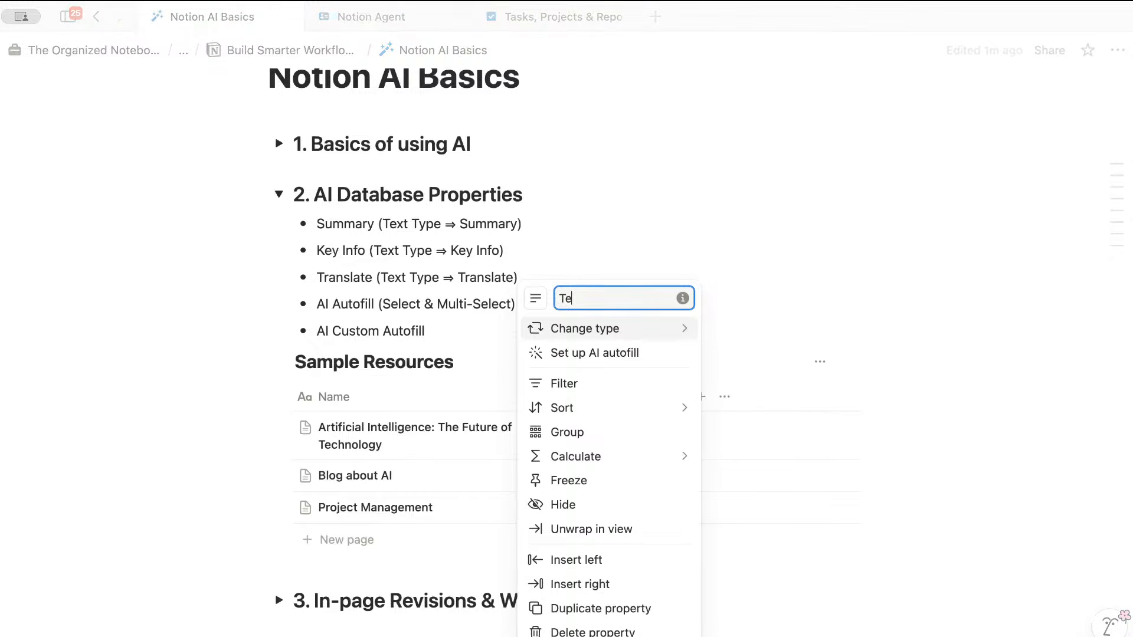
type("Sy")
type("m")
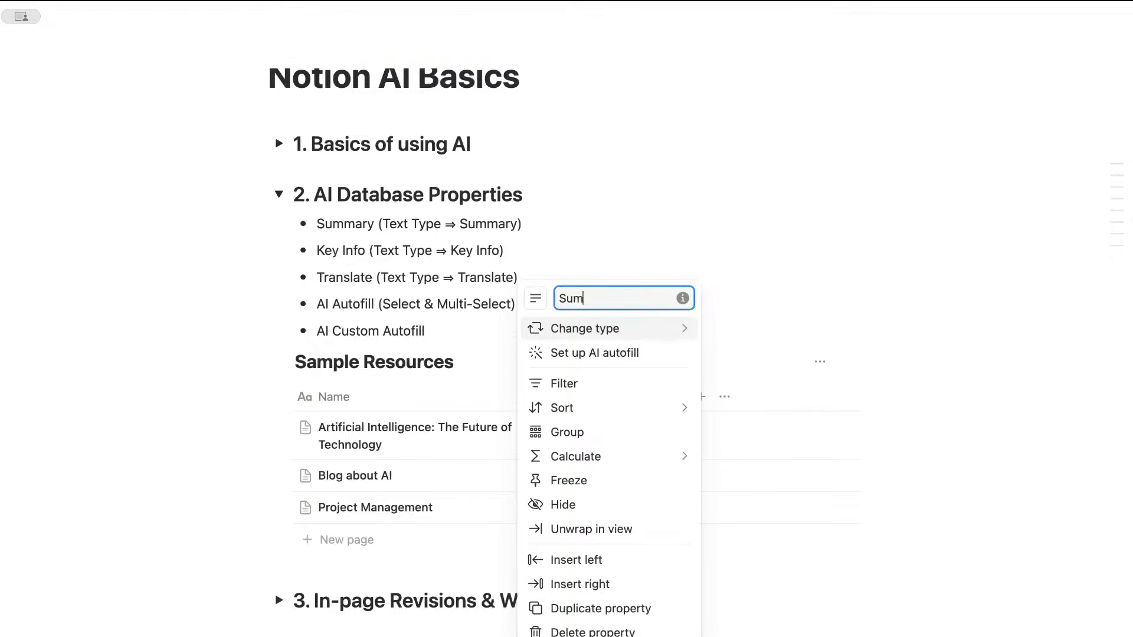
type("mary")
key("Return")
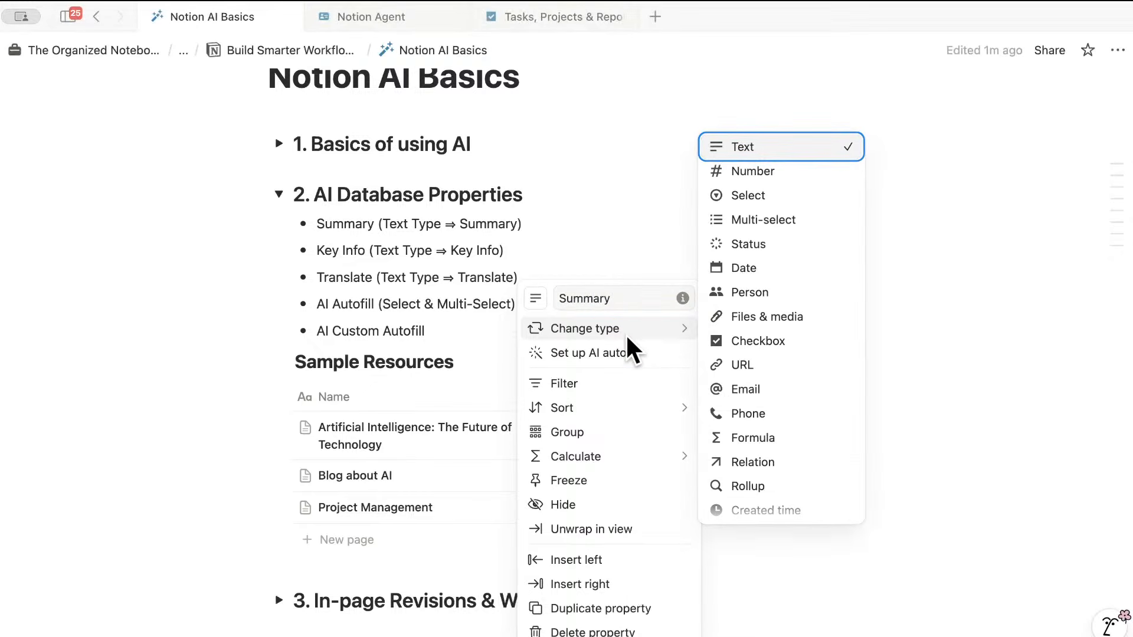
- Set Summary's AI autofill to generate page summaries, save, and turn on auto-update
left_click(596, 353)
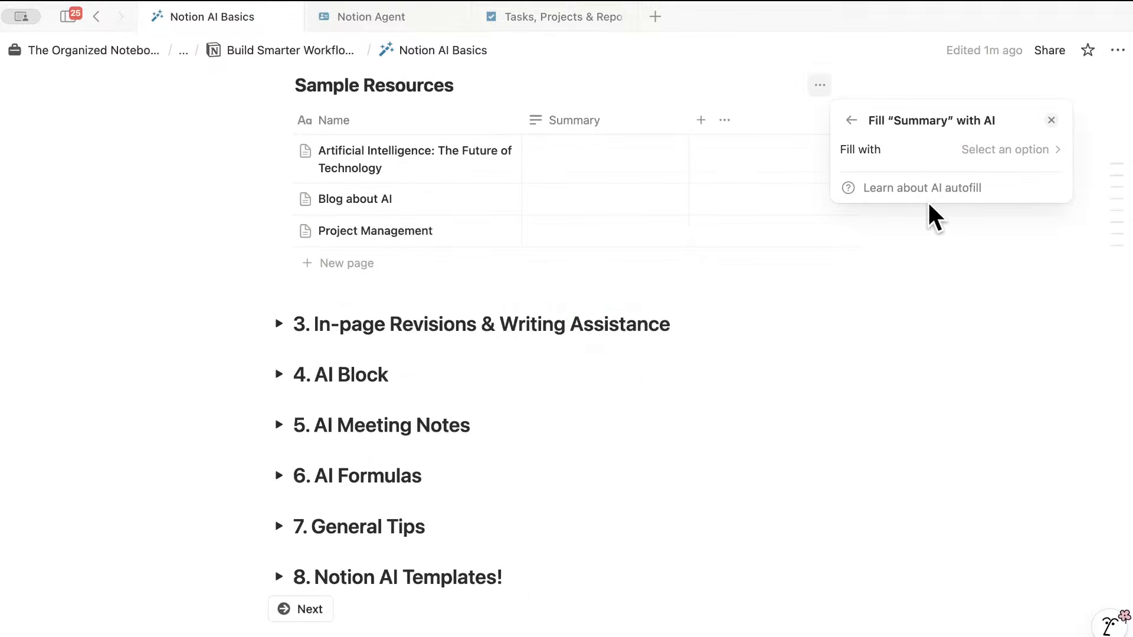
left_click(1004, 150)
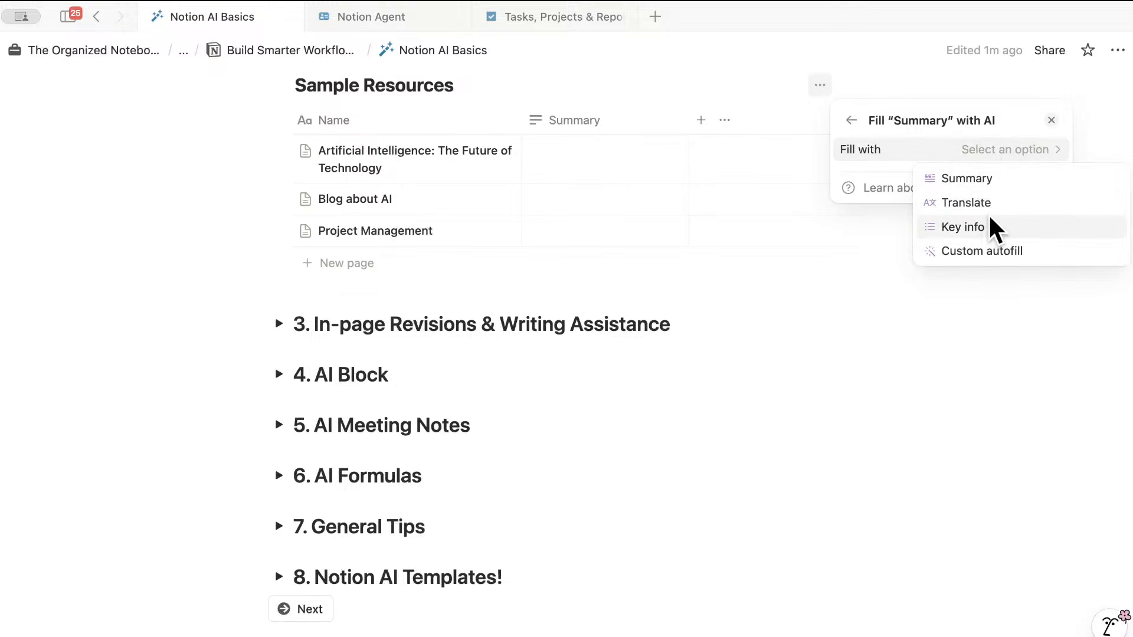
left_click(963, 176)
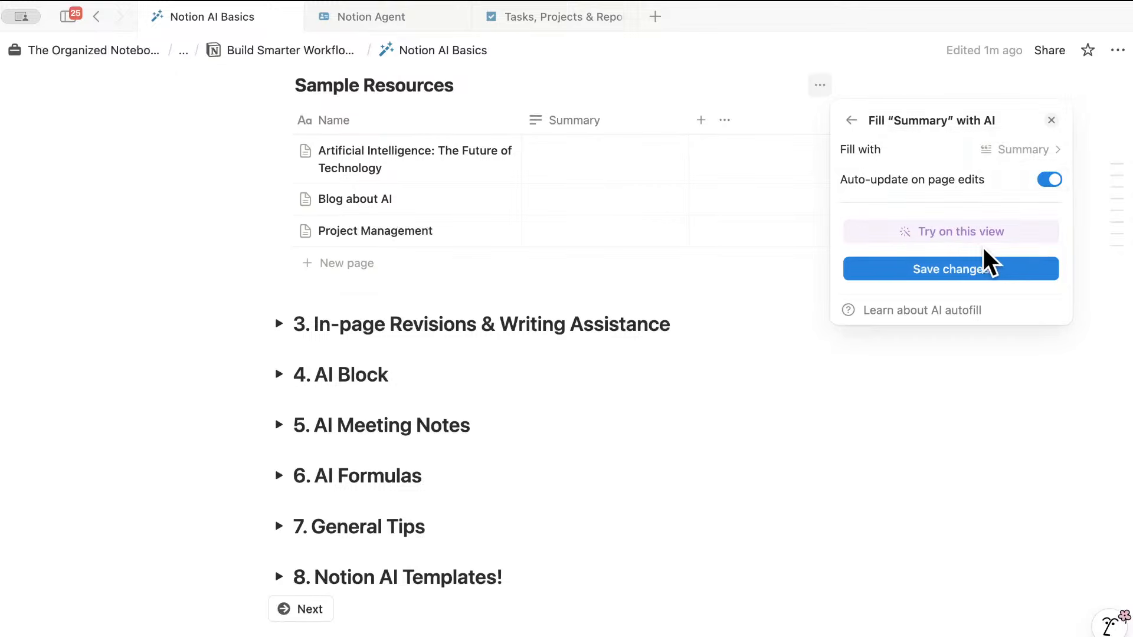
left_click(954, 267)
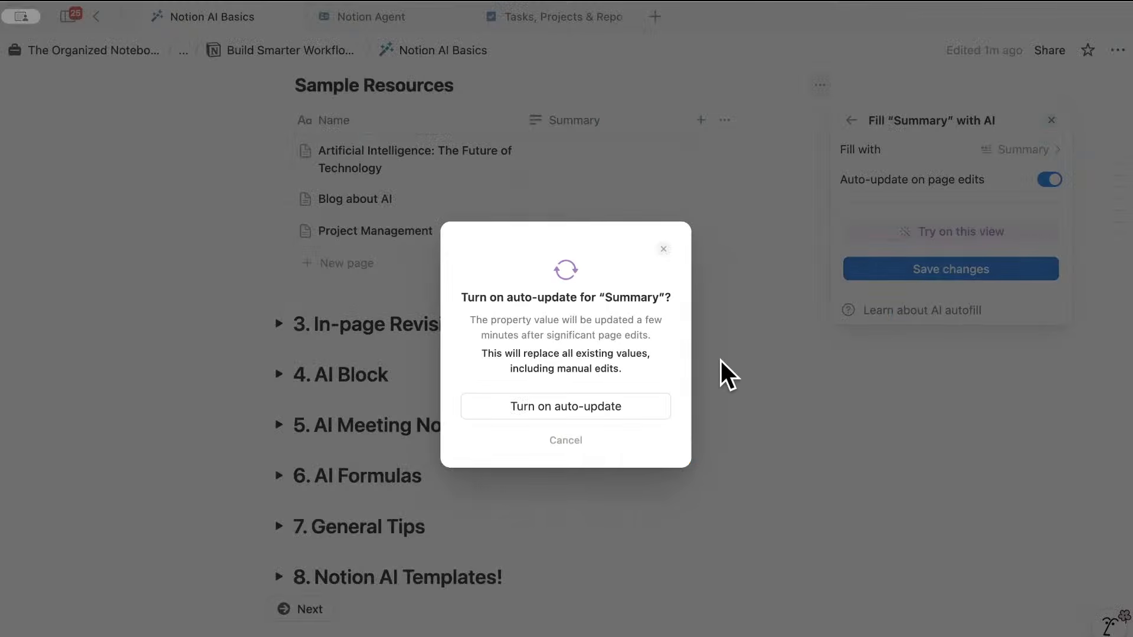
left_click(625, 406)
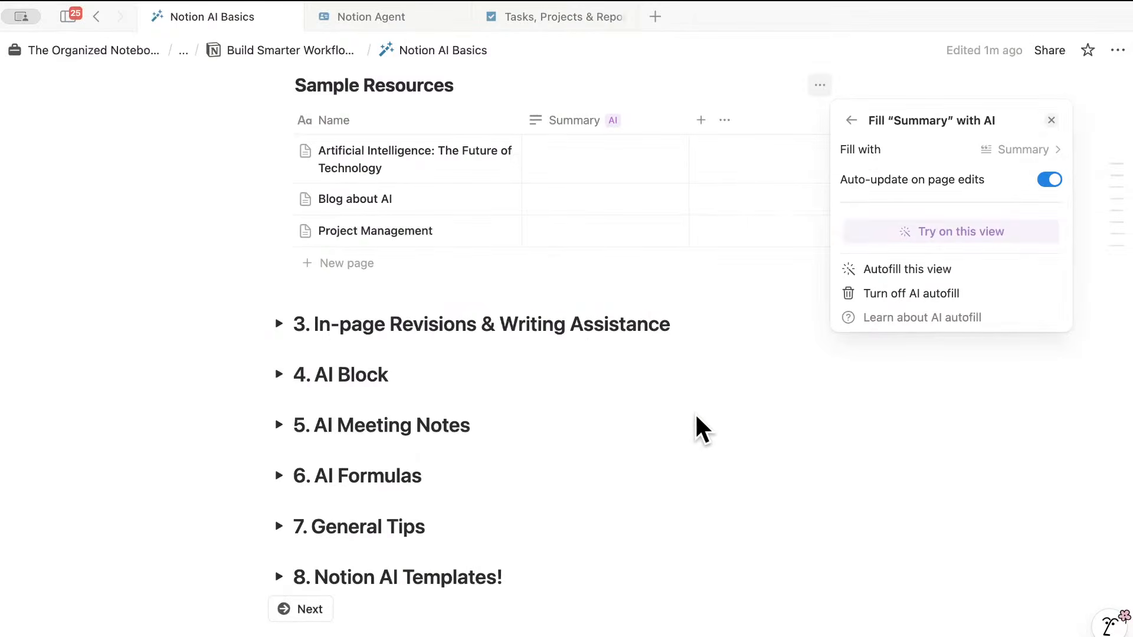
- Generate the AI summary in the Summary cell of 'Artificial Intelligence: The Future of Technology'
left_click(735, 322)
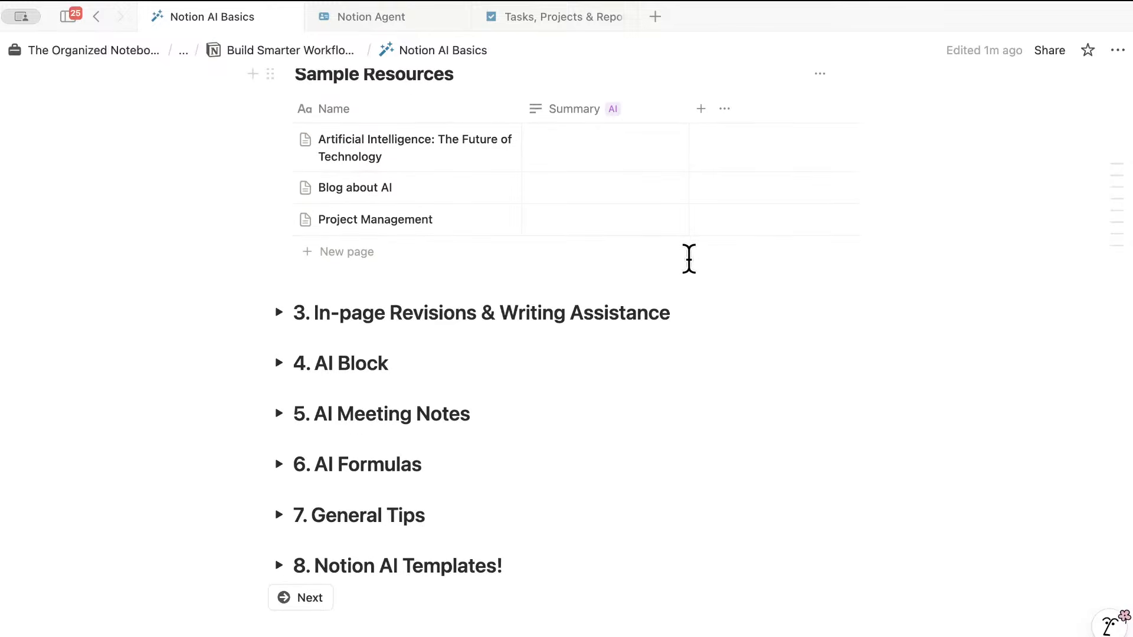
scroll(687, 260, "up", 5)
scroll(694, 272, "down", 1)
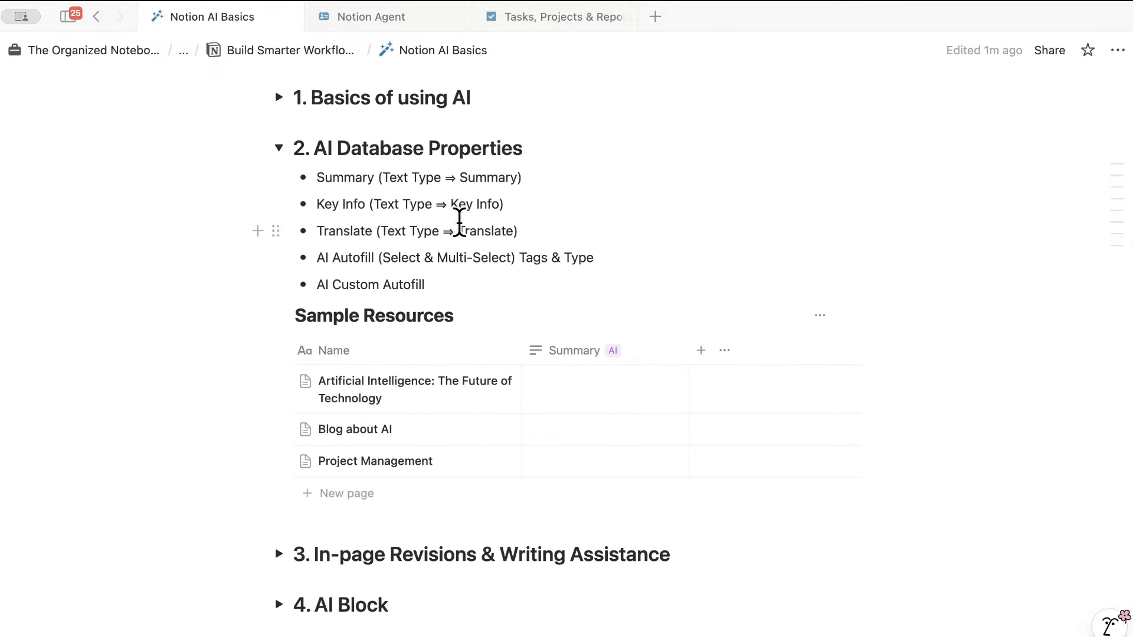
mouse_move(625, 351)
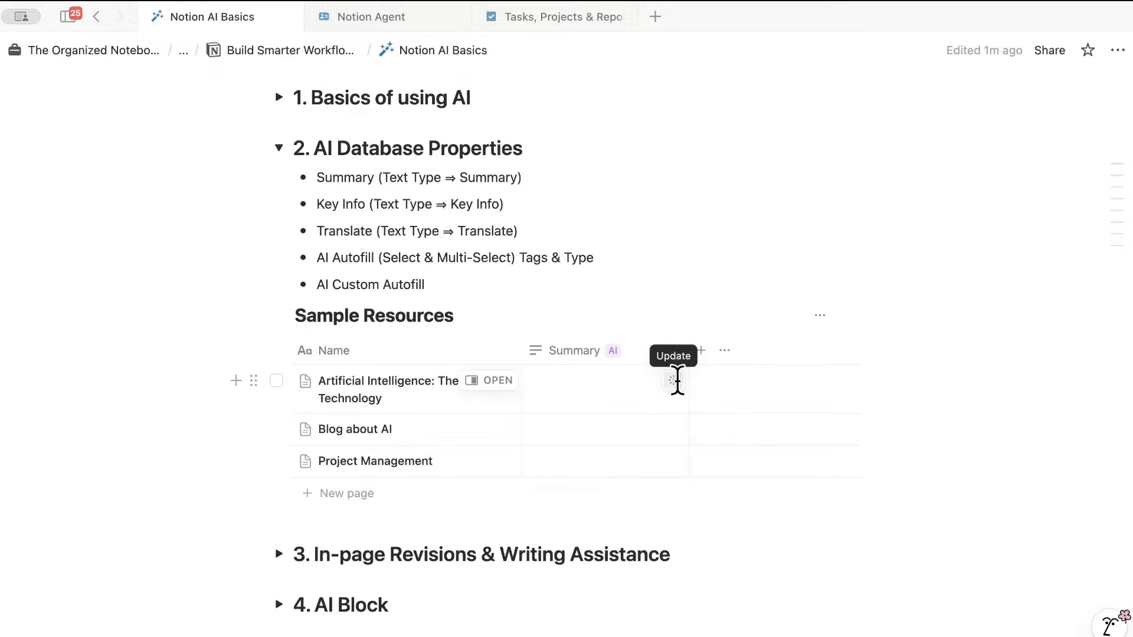
left_click(675, 380)
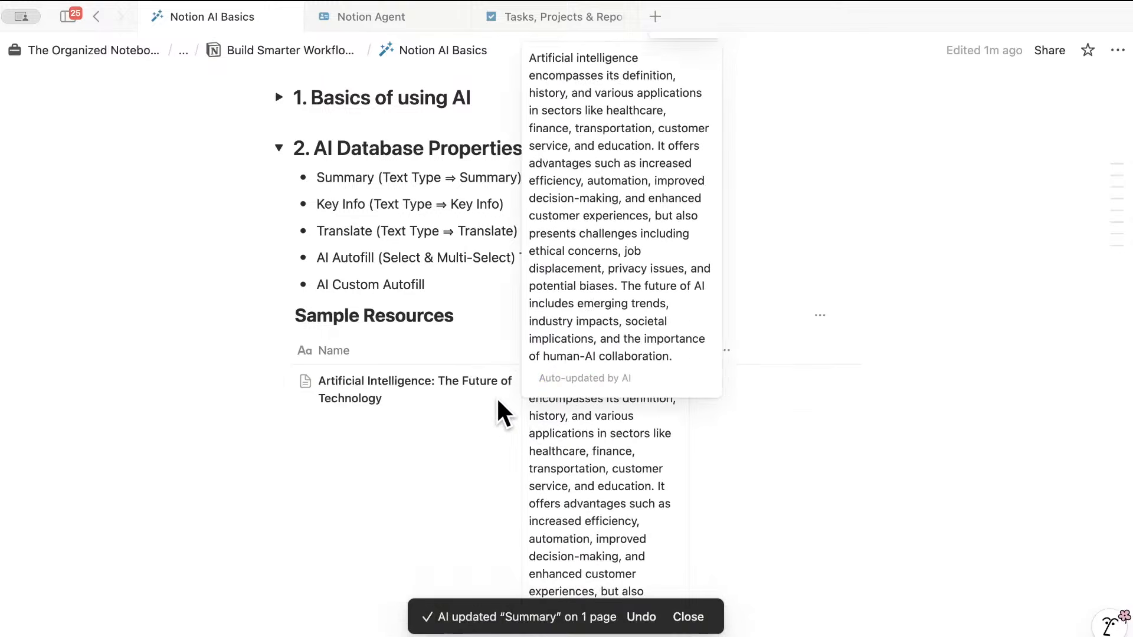
scroll(565, 410, "down", 5)
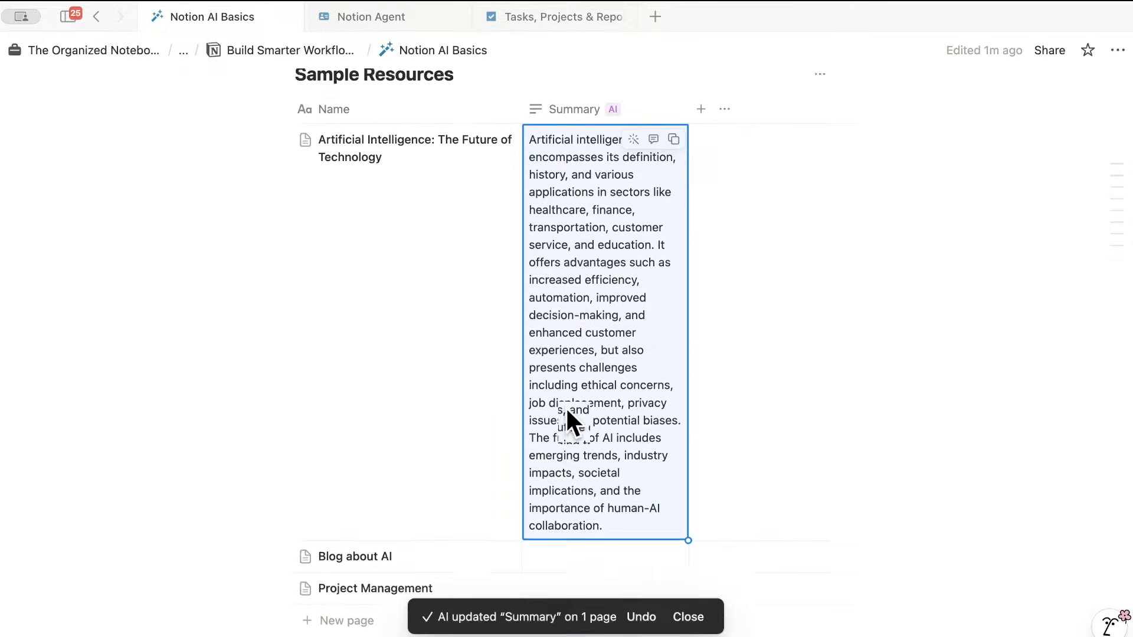
scroll(566, 411, "up", 5)
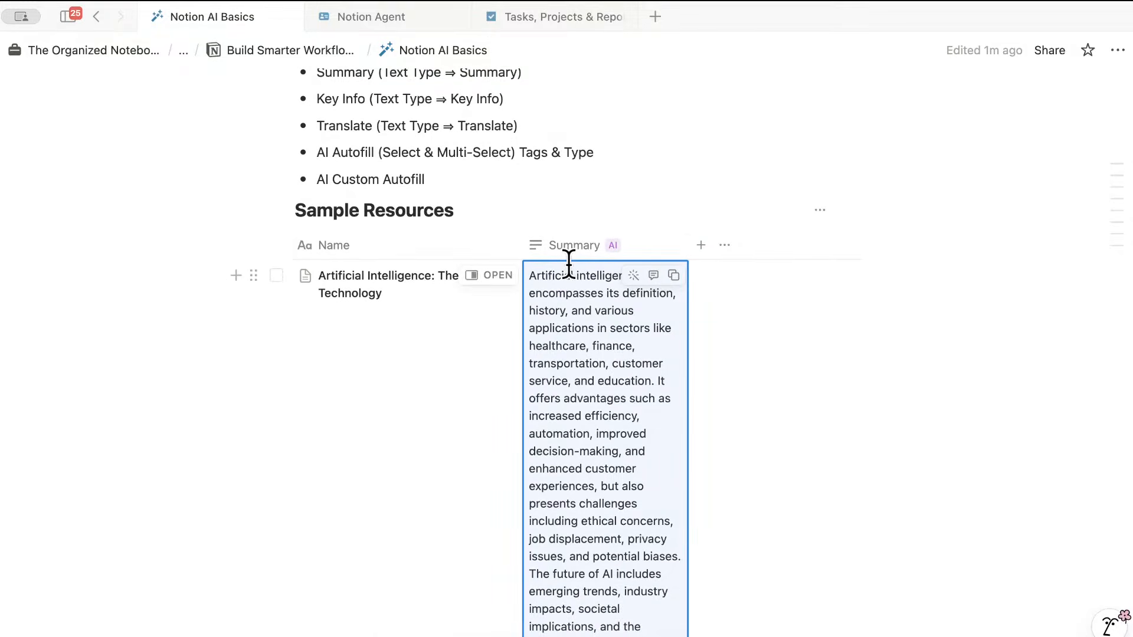
scroll(567, 260, "down", 1)
scroll(569, 265, "up", 2)
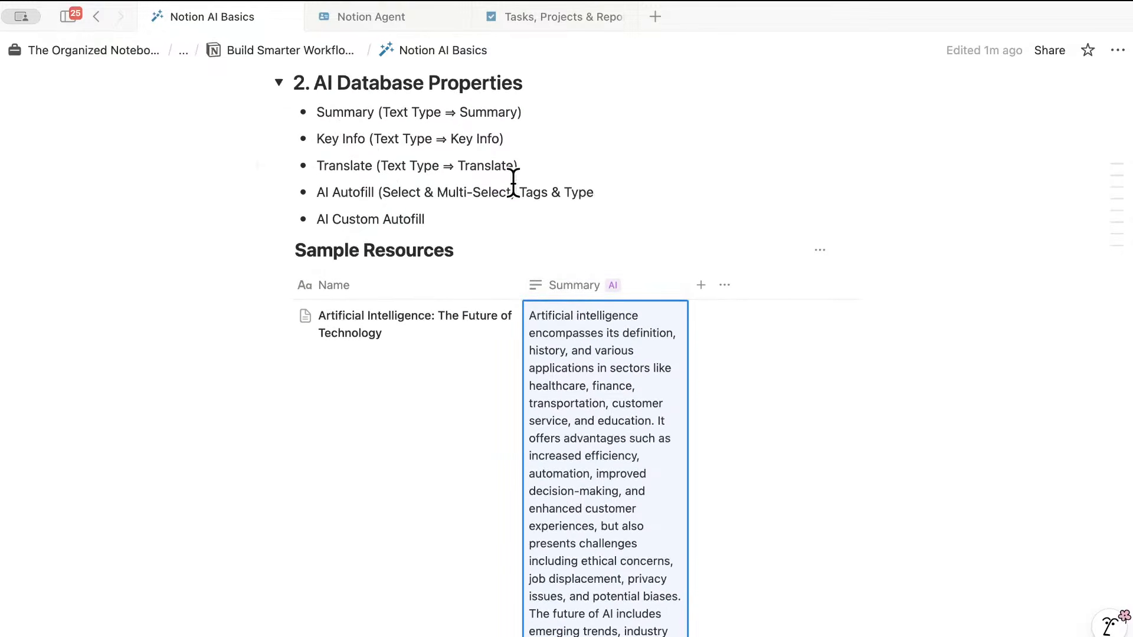
- Add another Text property to the table and start naming it Key Info
left_click(701, 286)
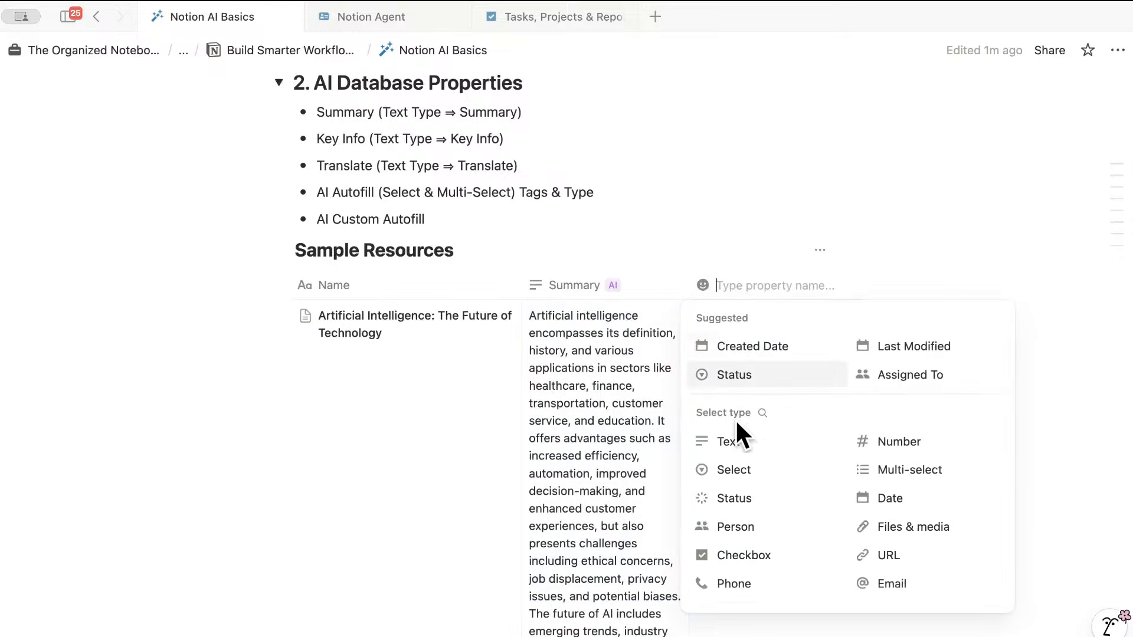
left_click(744, 433)
left_click(735, 286)
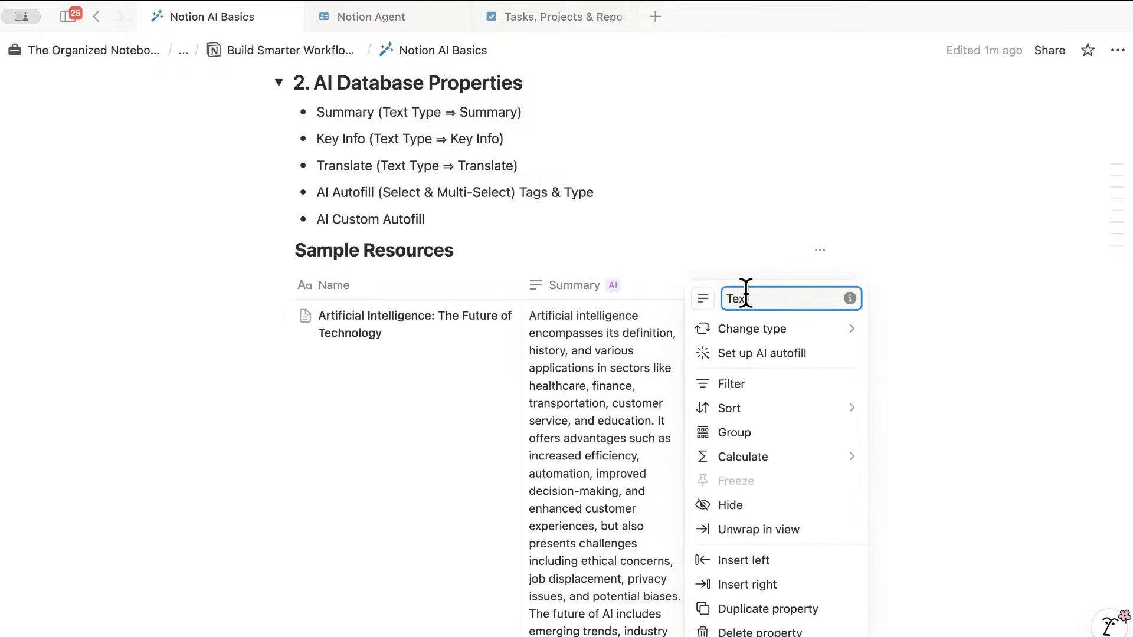
double_click(745, 289)
key("BackSpace")
type("Key Info")
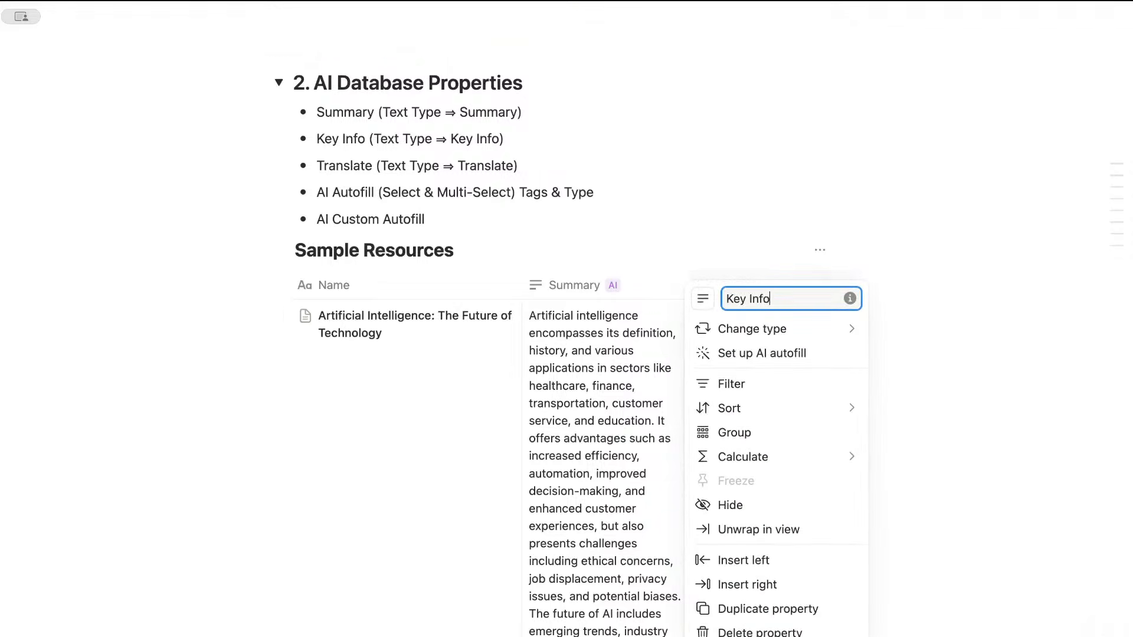
- Set Key Info's AI autofill to Key info with the prompt 'Key topics in bullet points'
left_click(764, 352)
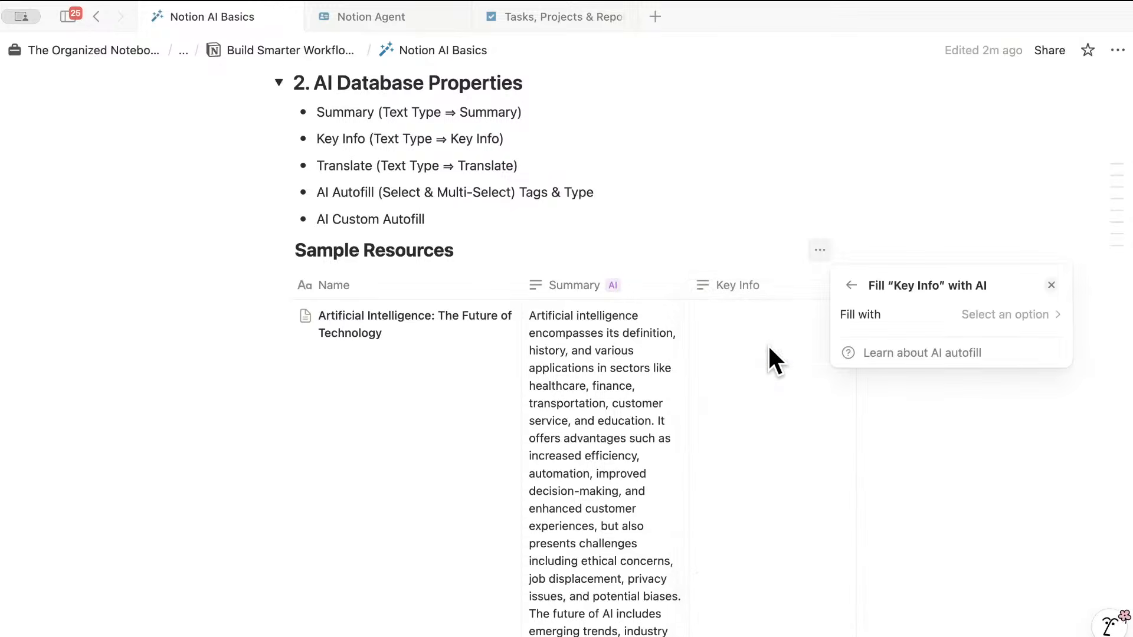
left_click(998, 315)
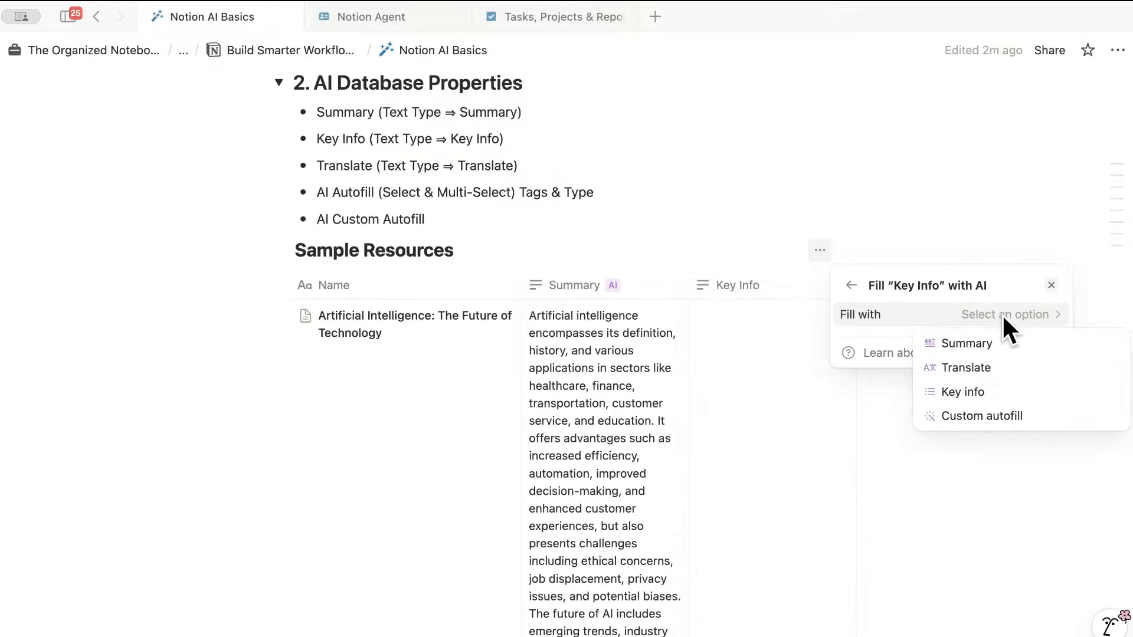
left_click(1004, 389)
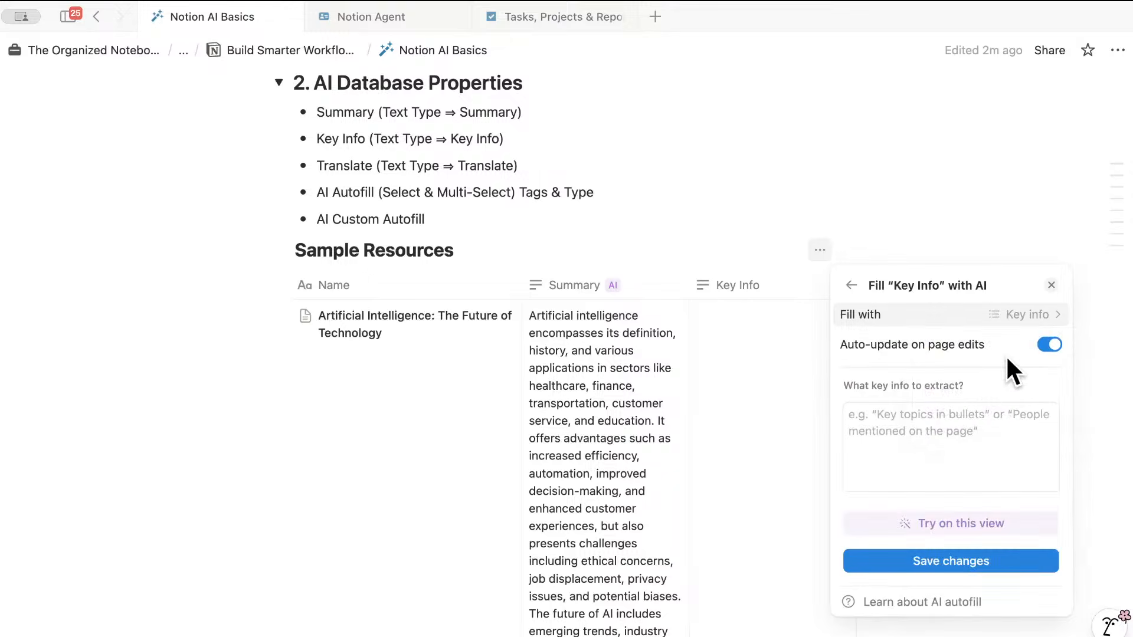
left_click(947, 420)
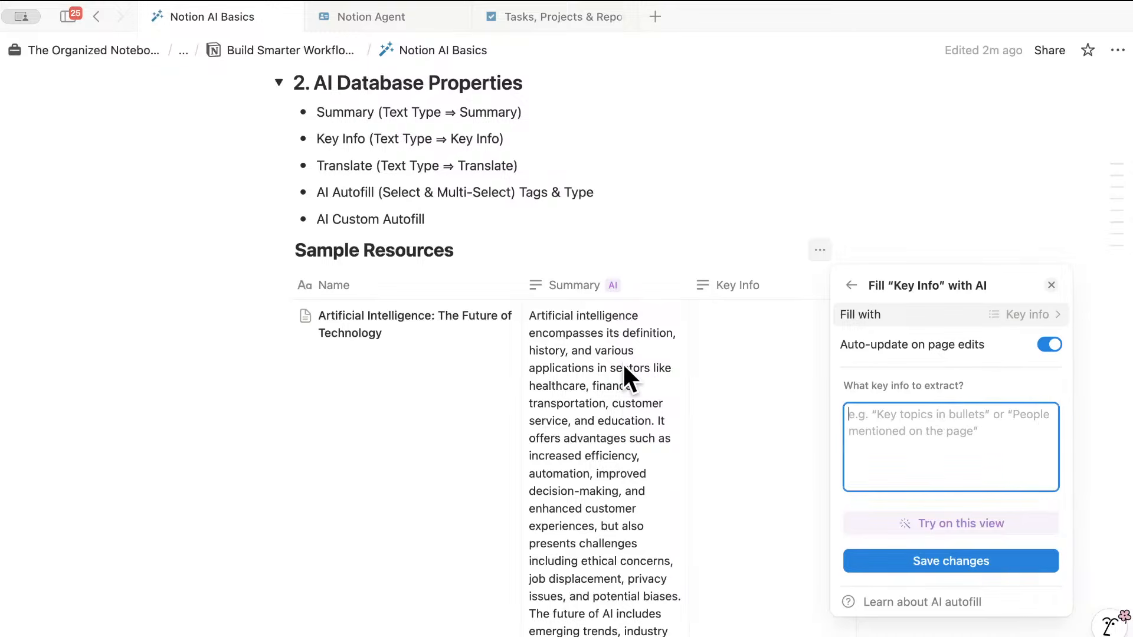
type("Key")
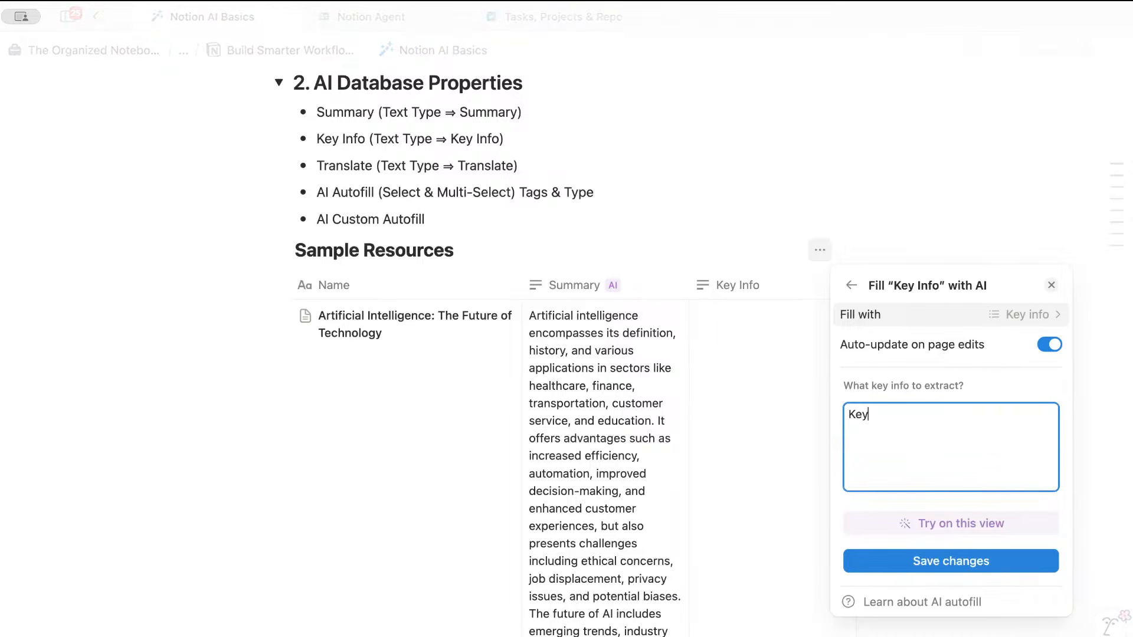
type(" topics in bullet ")
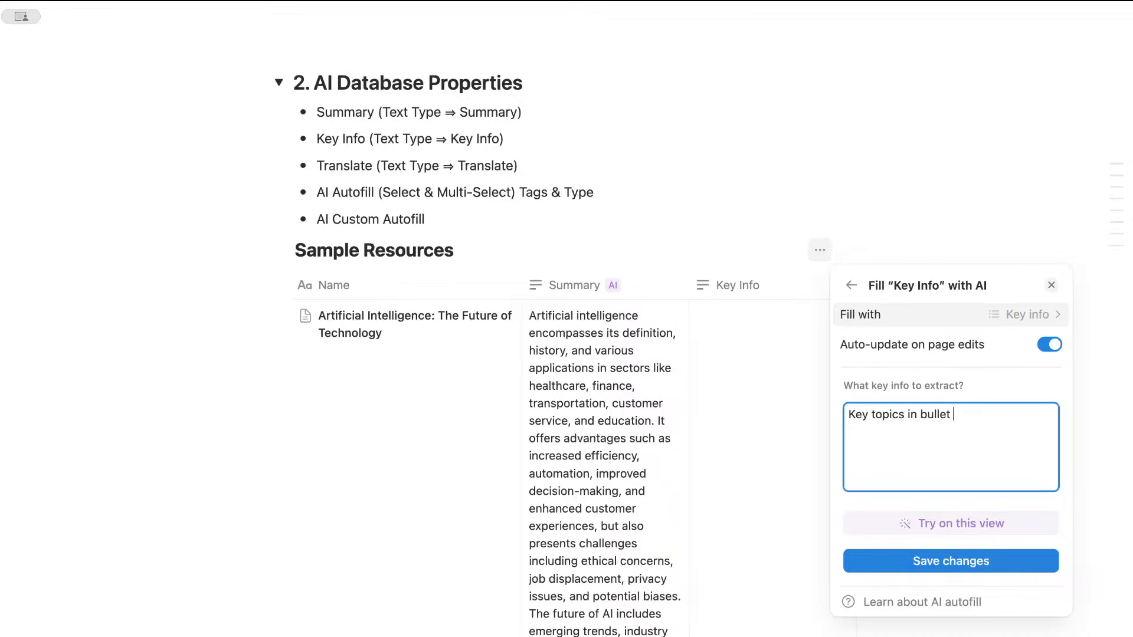
type("points")
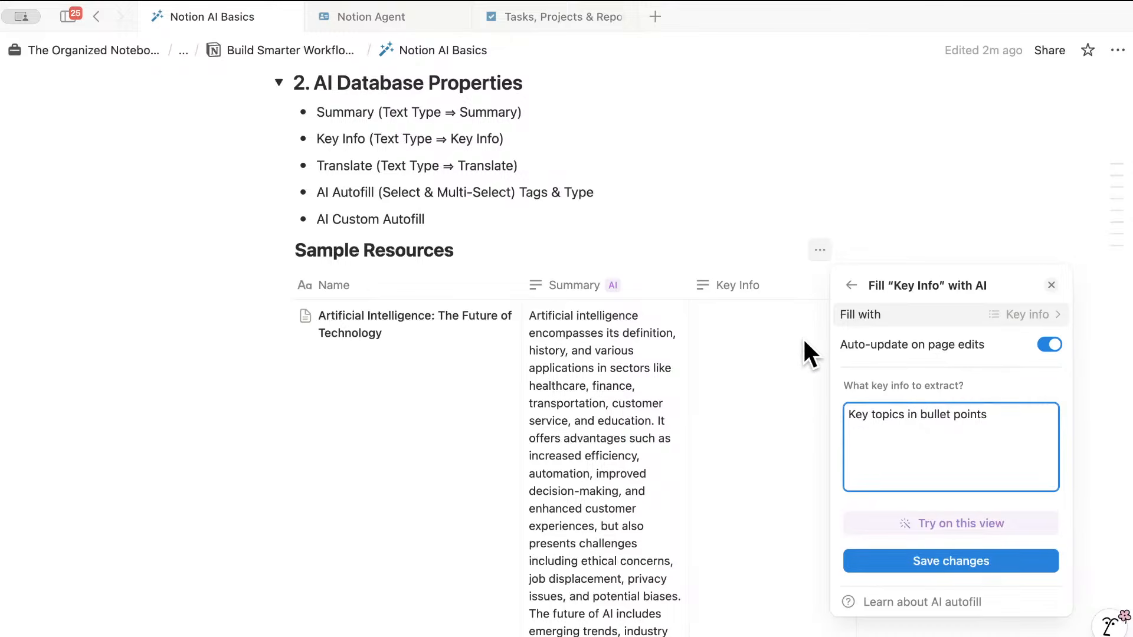
- Save the Key Info autofill settings with auto-update turned on
left_click(979, 559)
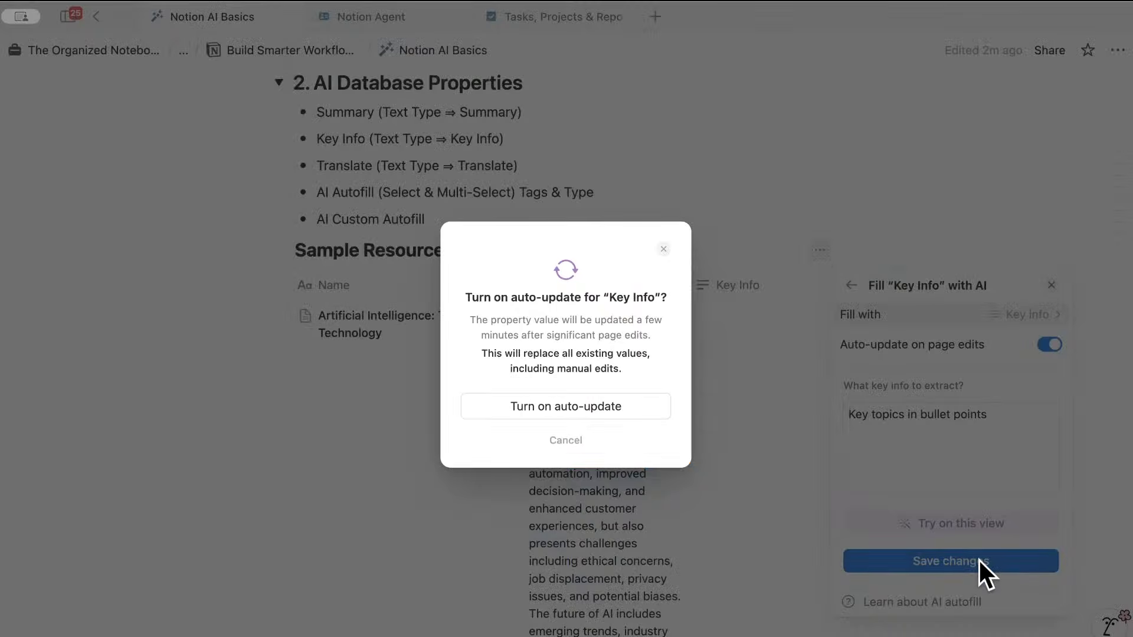
left_click(615, 403)
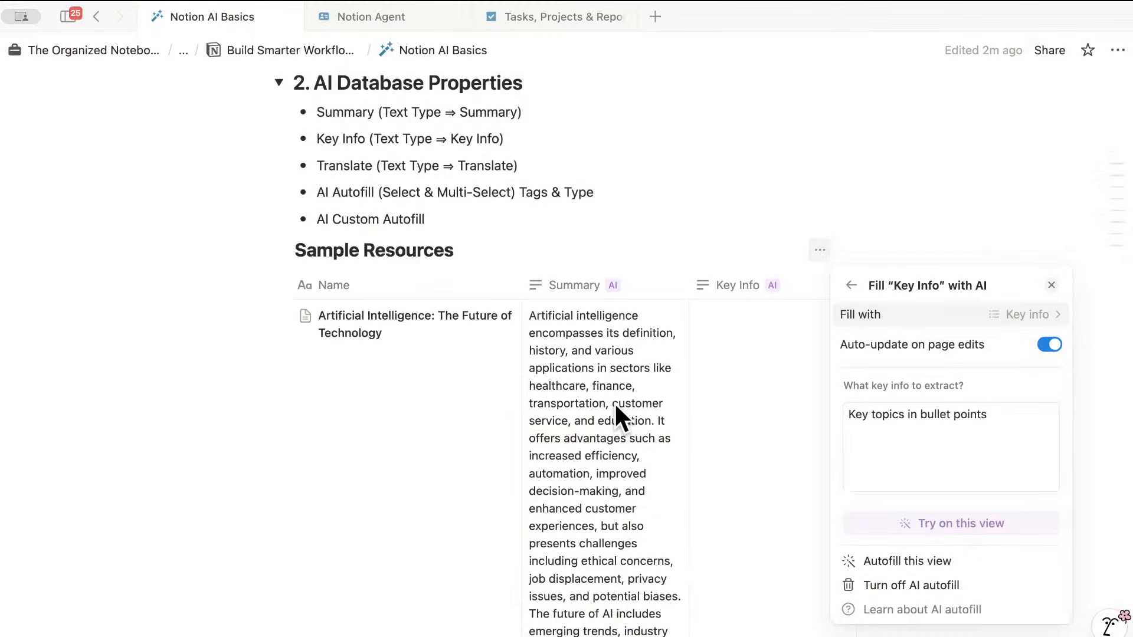
left_click(746, 358)
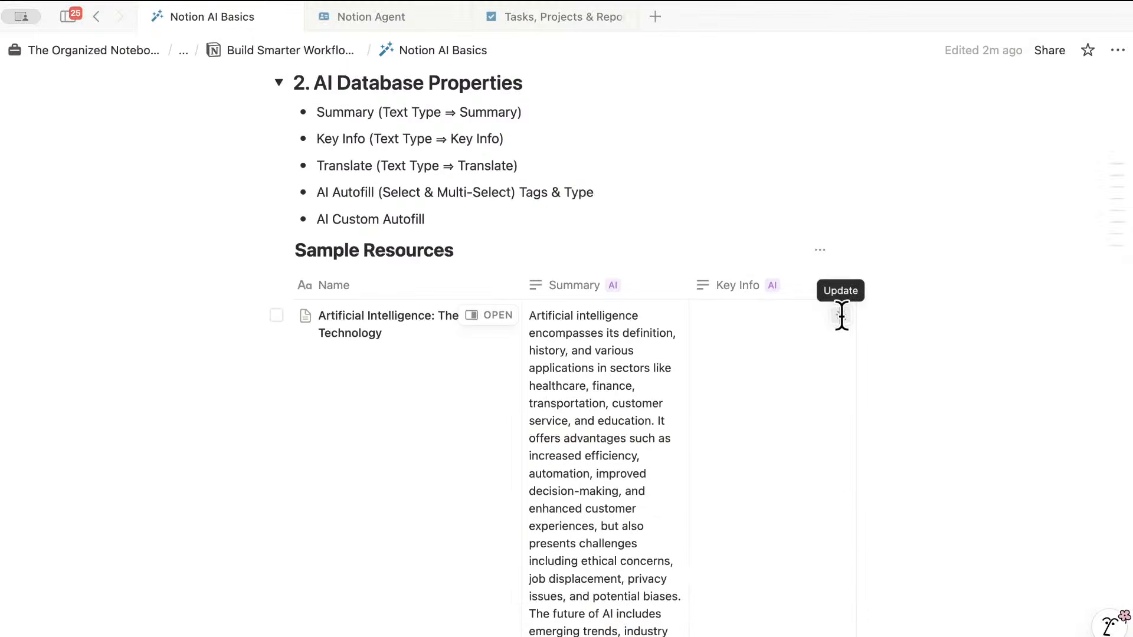
- Generate AI Key Info bullets for the first, Blog about AI, and Project Management rows
left_click(841, 315)
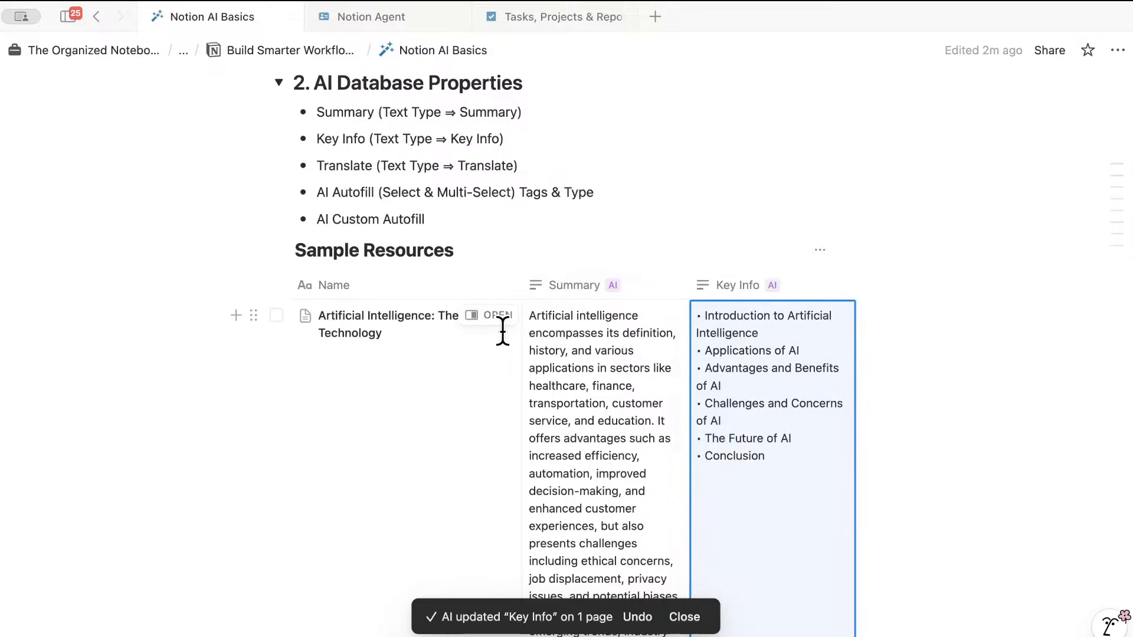
scroll(518, 368, "down", 5)
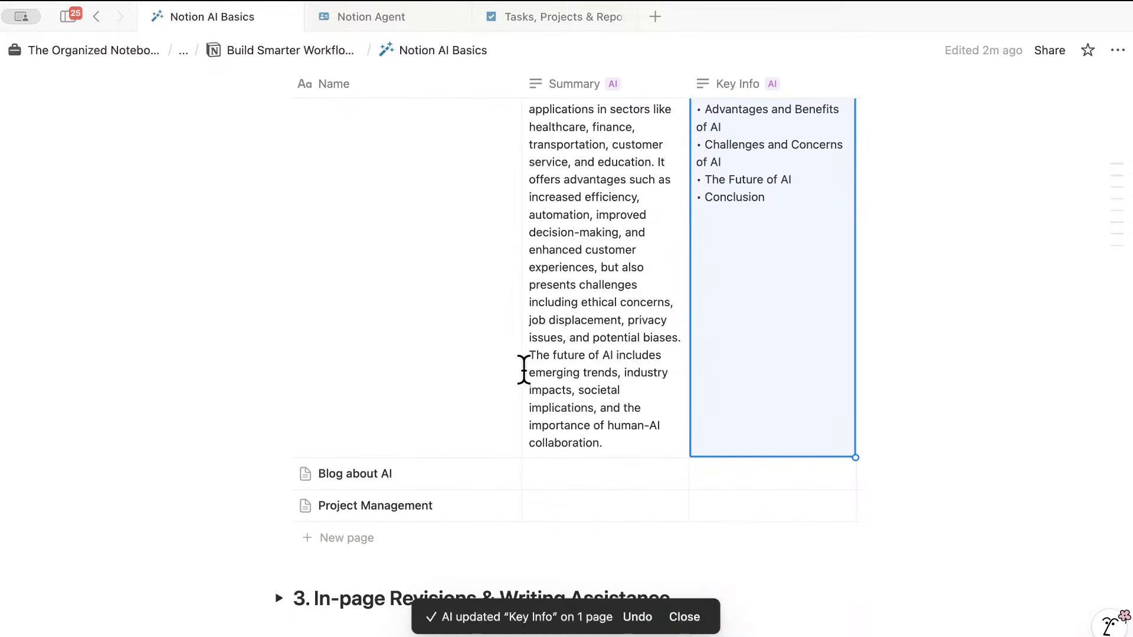
left_click(844, 473)
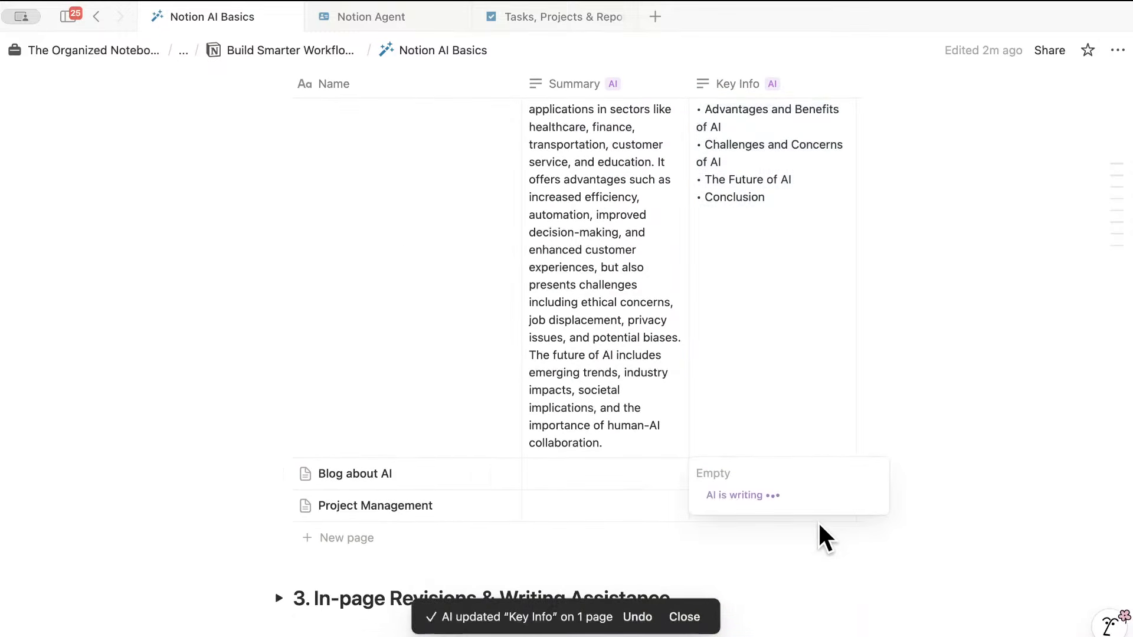
scroll(894, 570, "down", 4)
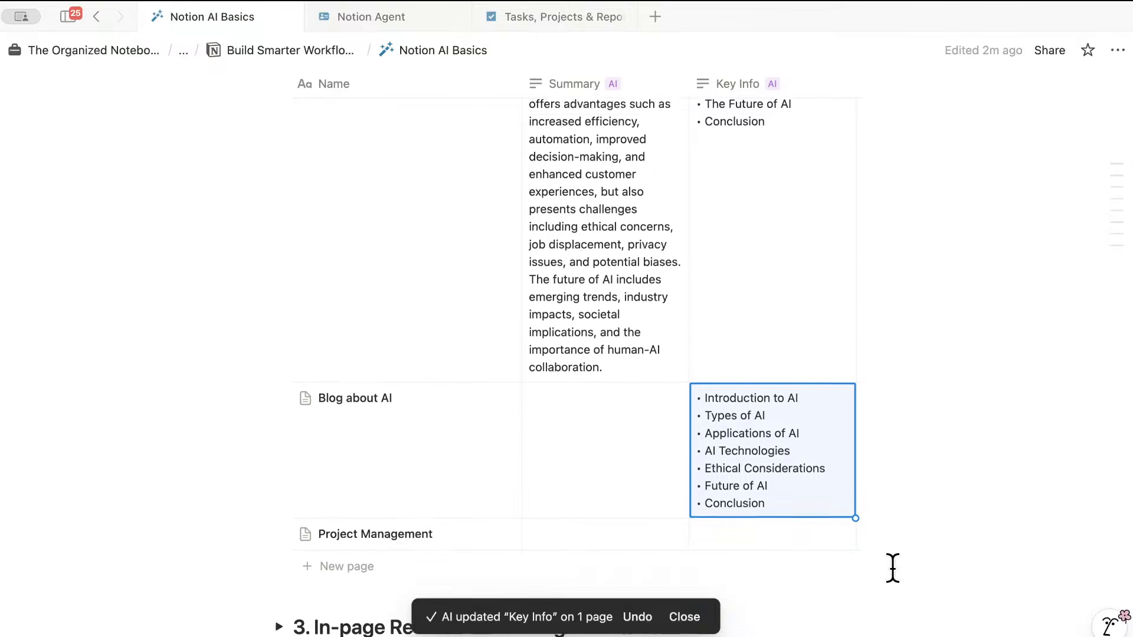
left_click(849, 494)
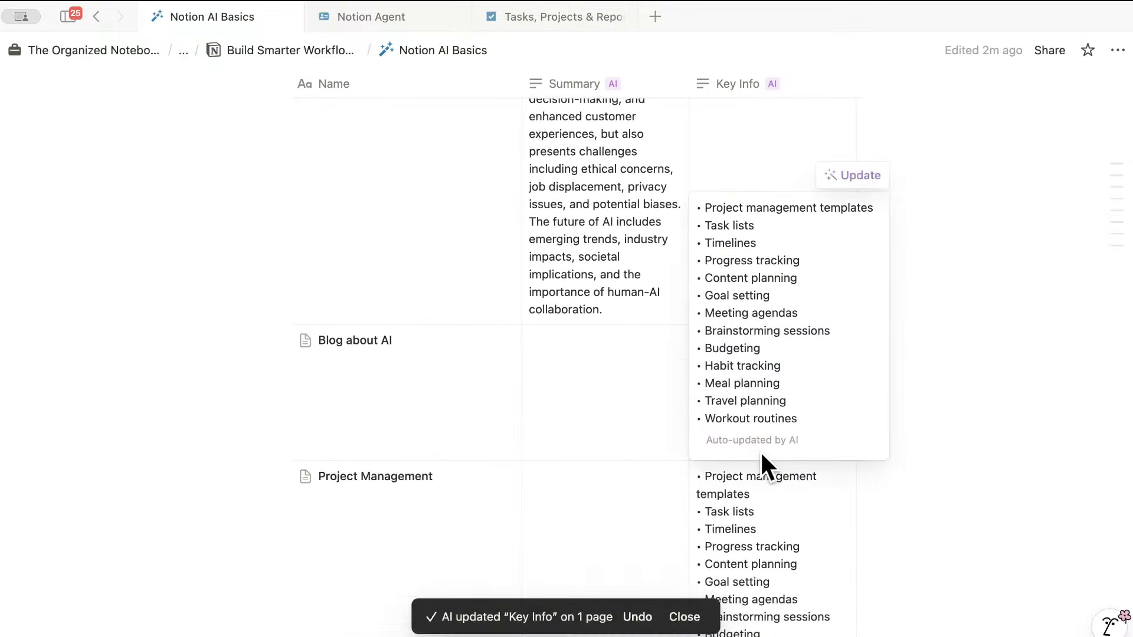
left_click(846, 503)
scroll(852, 512, "down", 5)
scroll(853, 512, "up", 6)
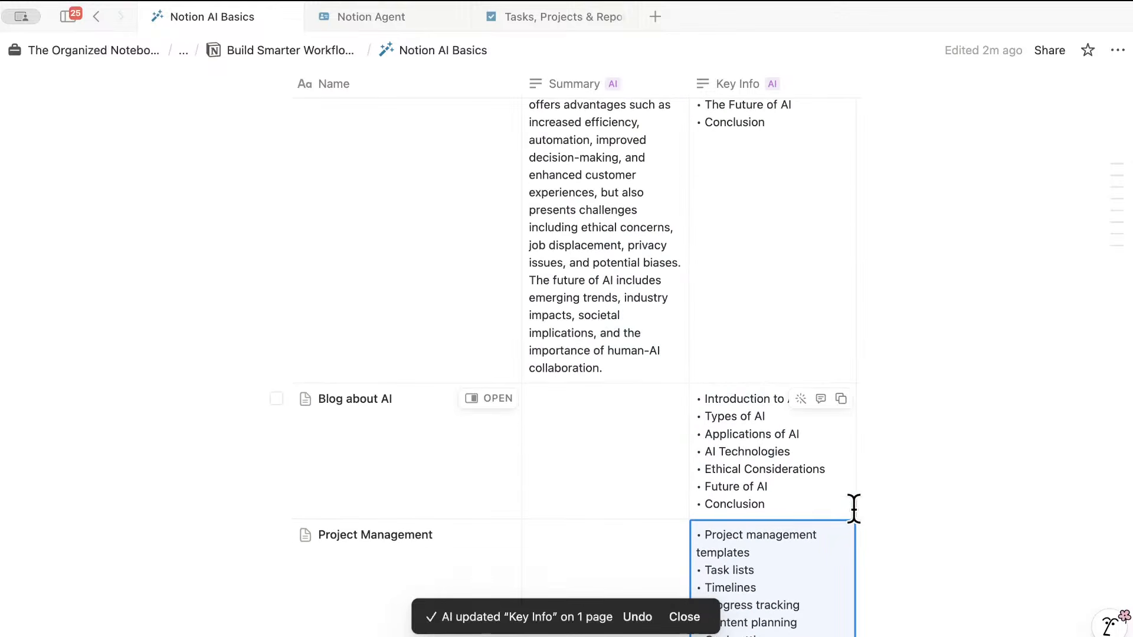
scroll(853, 512, "up", 5)
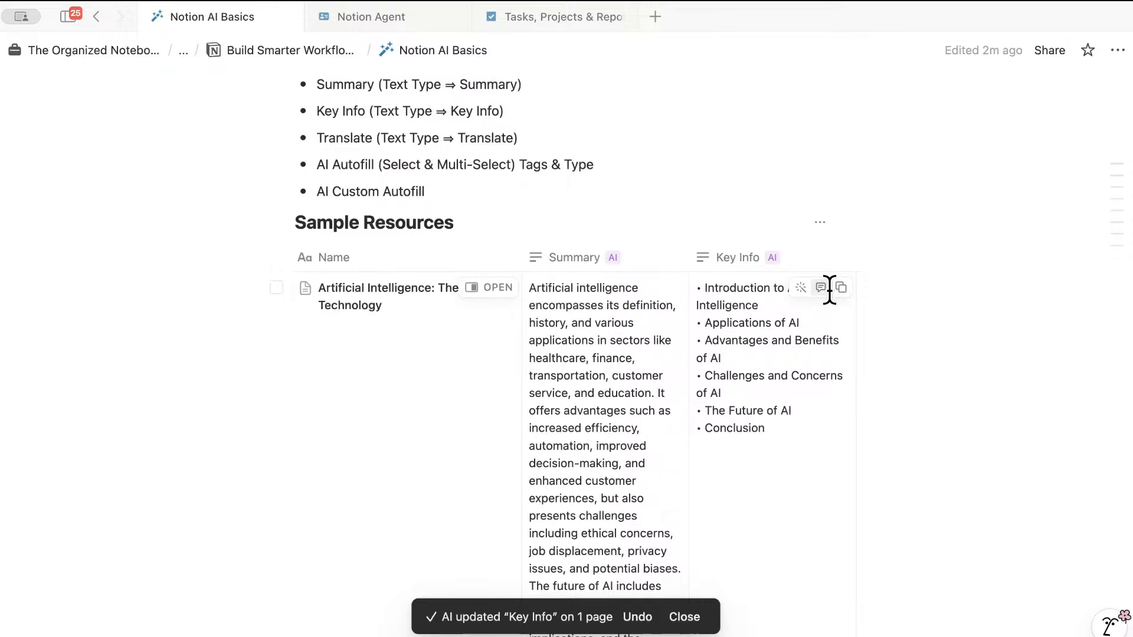
scroll(828, 290, "right", 3)
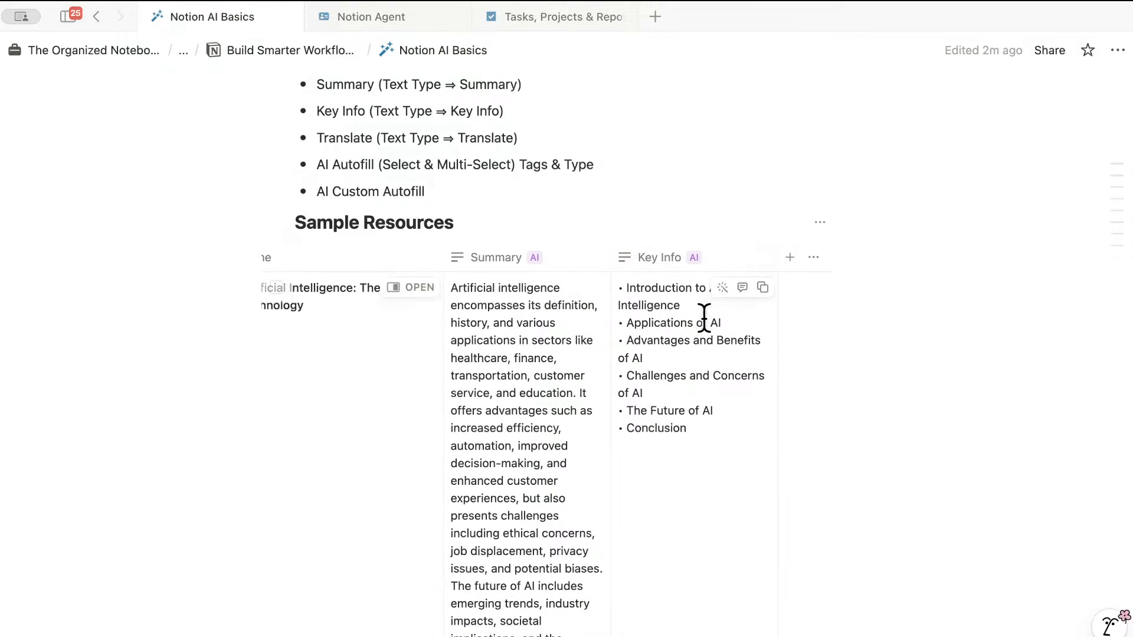
scroll(693, 320, "up", 1)
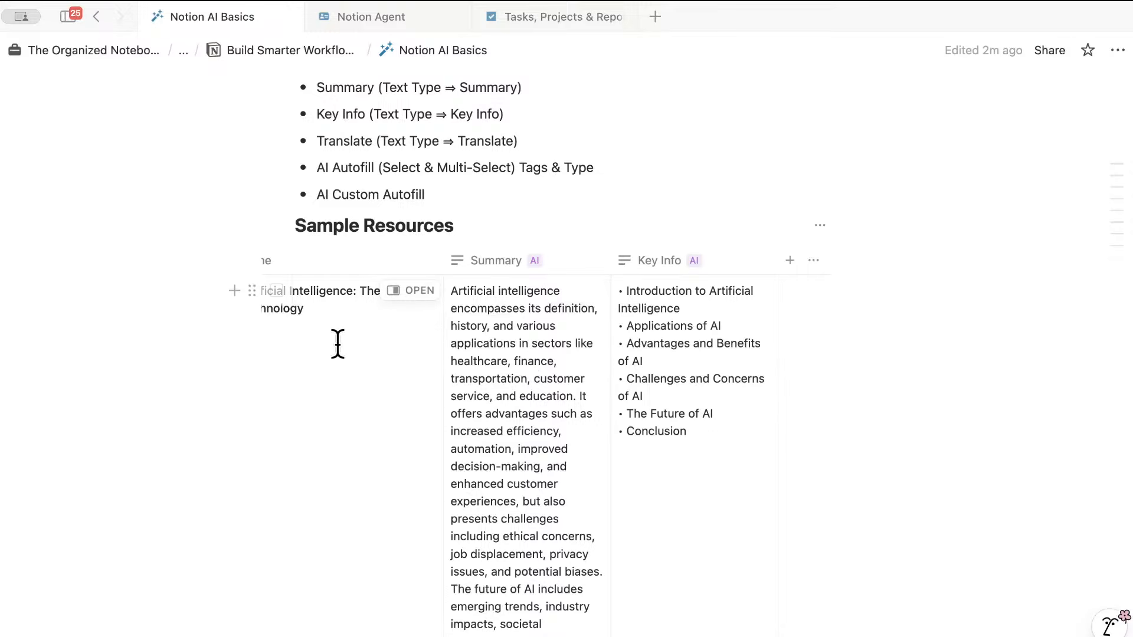
- Add a new Text property column to the Sample Resources table
left_click(792, 260)
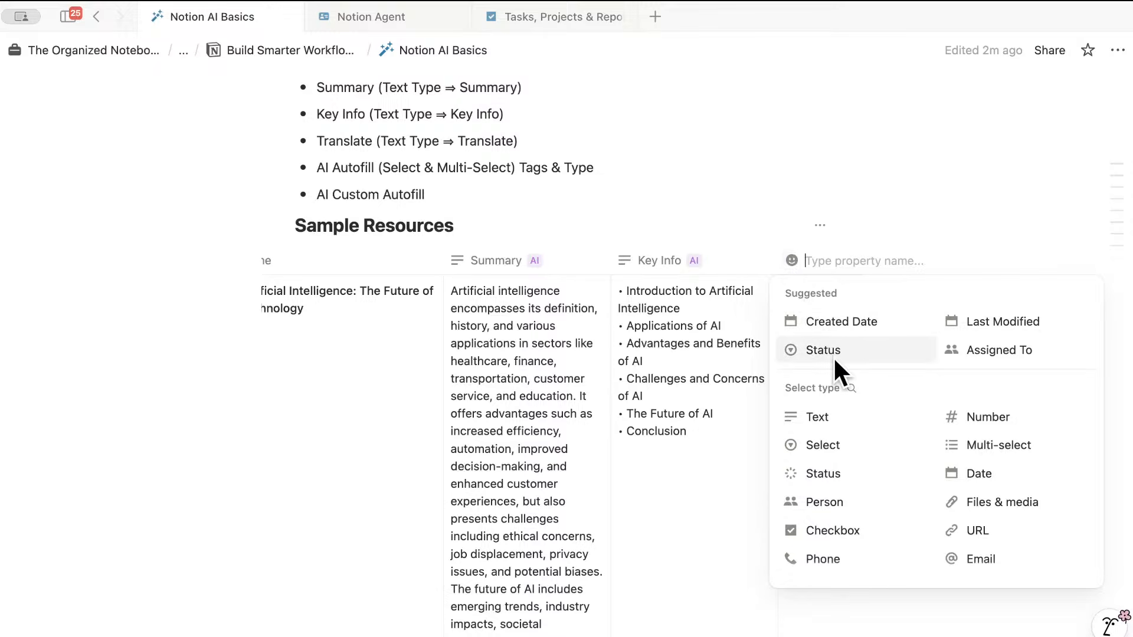
left_click(833, 416)
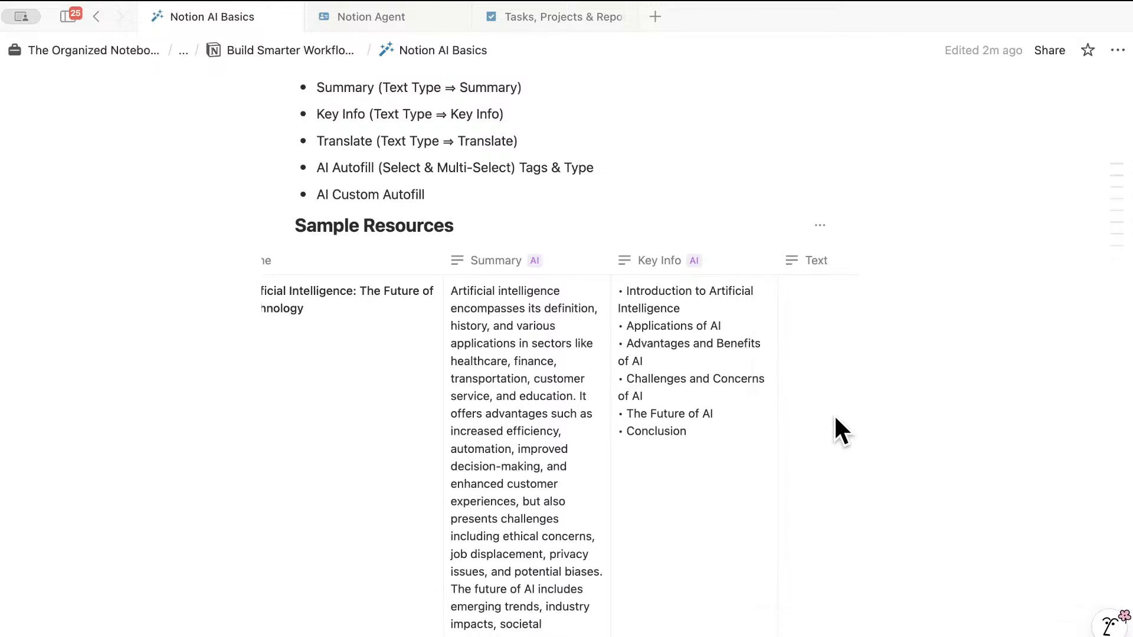
scroll(799, 313, "right", 2)
scroll(786, 336, "left", 2)
scroll(805, 282, "right", 5)
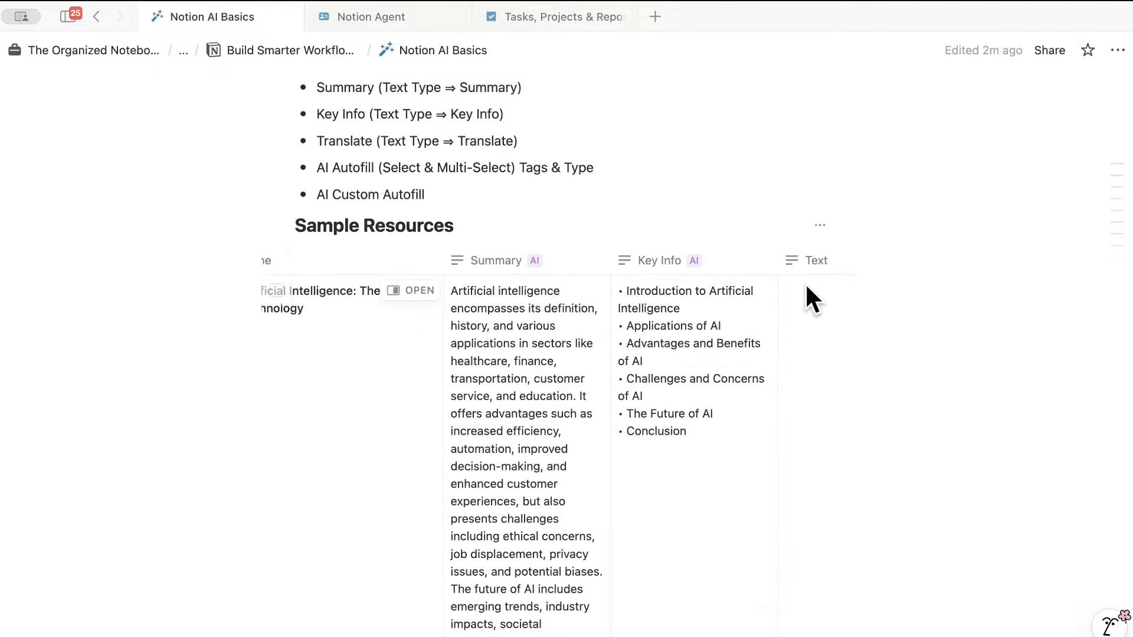
left_click(708, 260)
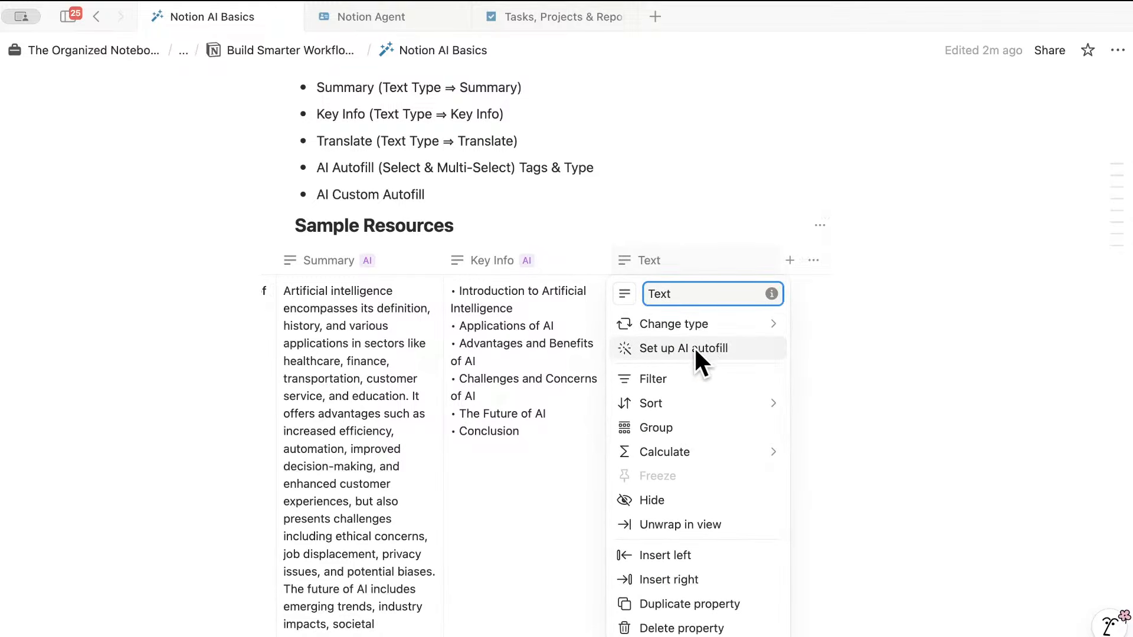
- Set the column's AI autofill to translate Summary (not Name) into Spanish, with auto-update on
left_click(665, 347)
left_click(959, 289)
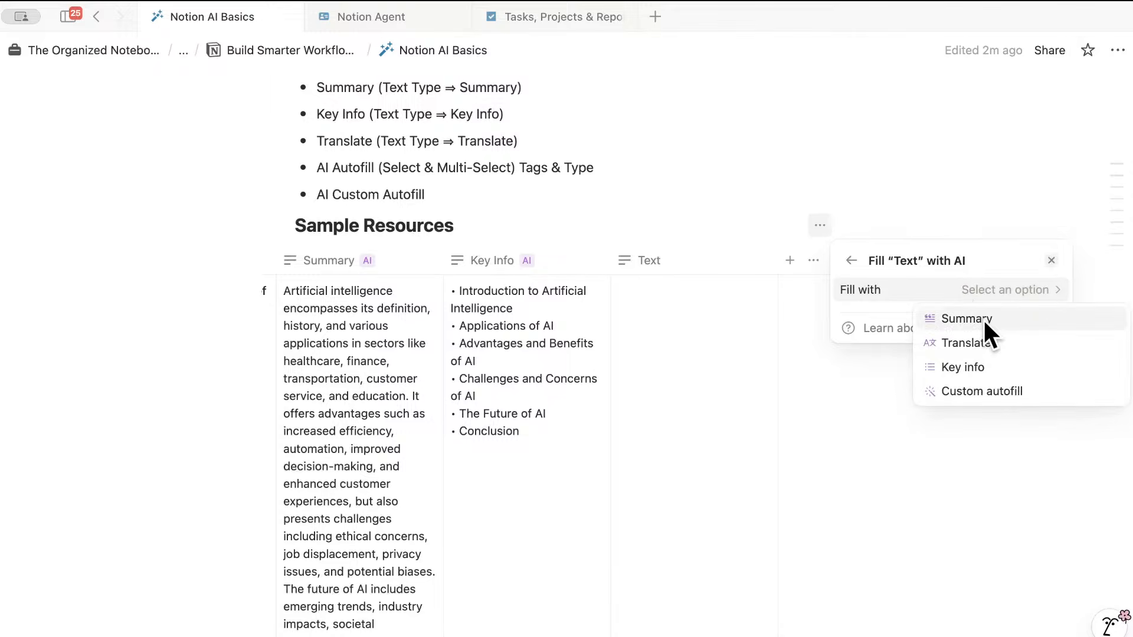
left_click(981, 340)
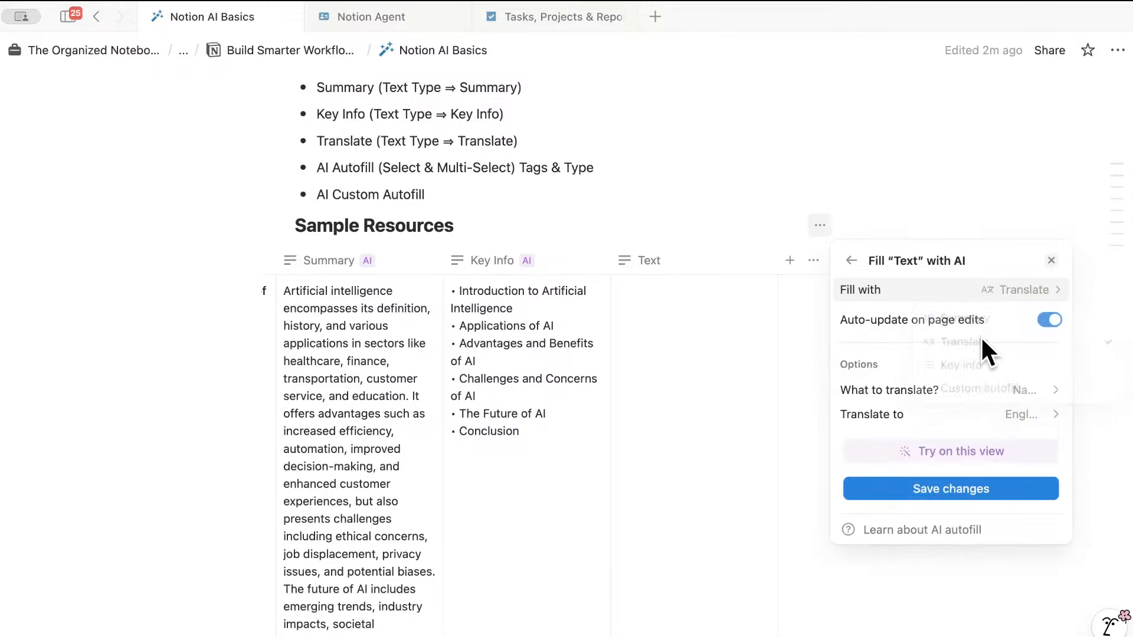
left_click(1032, 390)
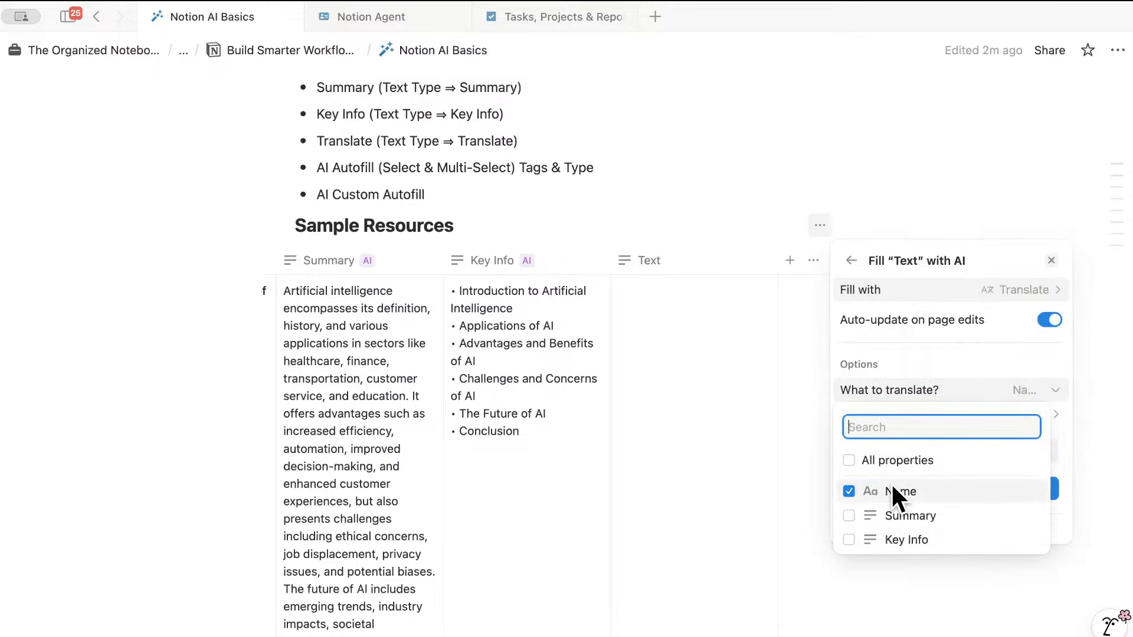
left_click(850, 514)
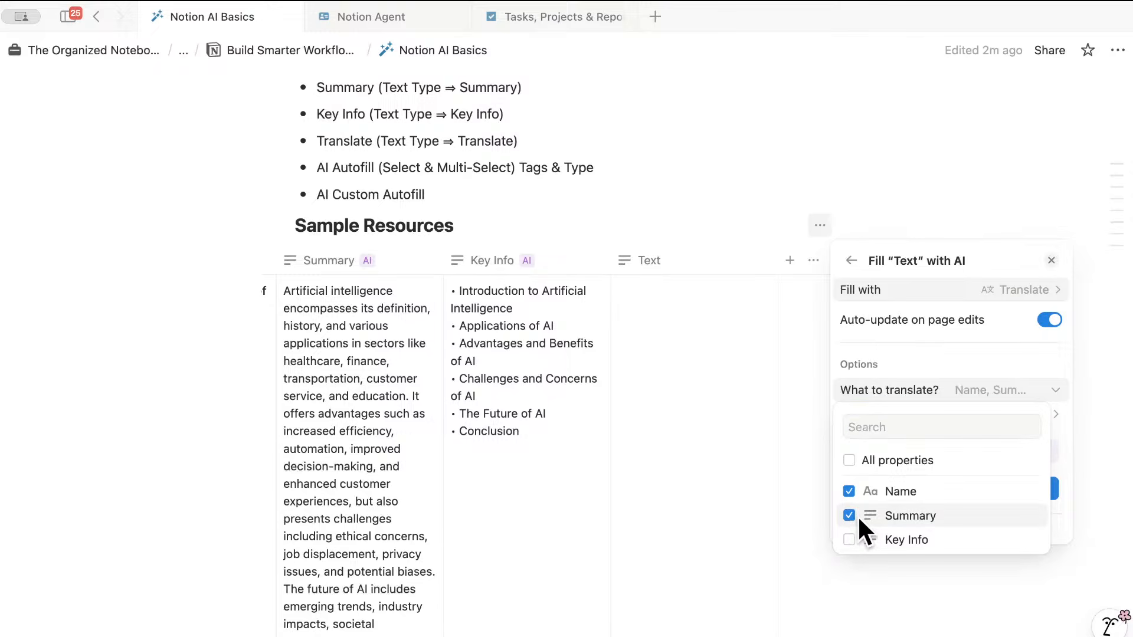
left_click(849, 491)
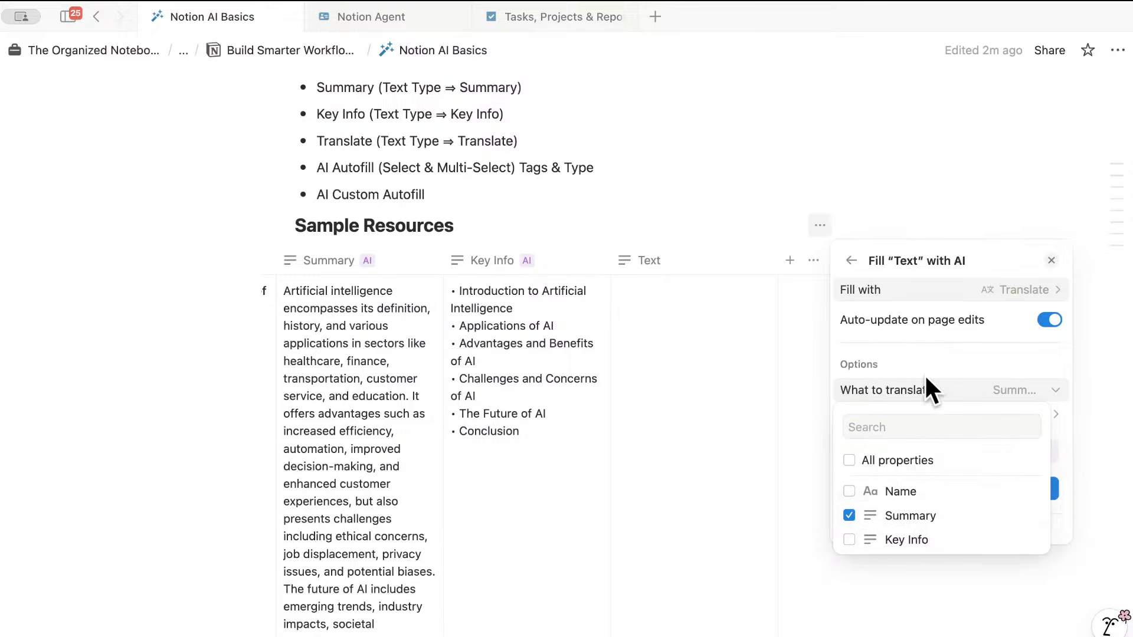
left_click(943, 372)
left_click(997, 415)
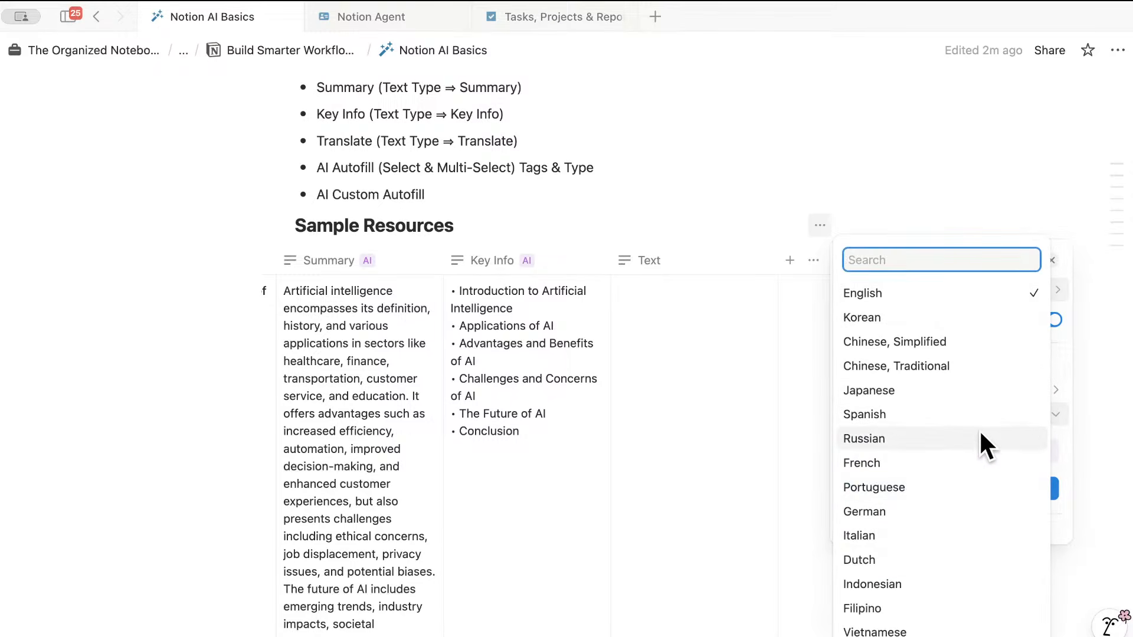
type("s")
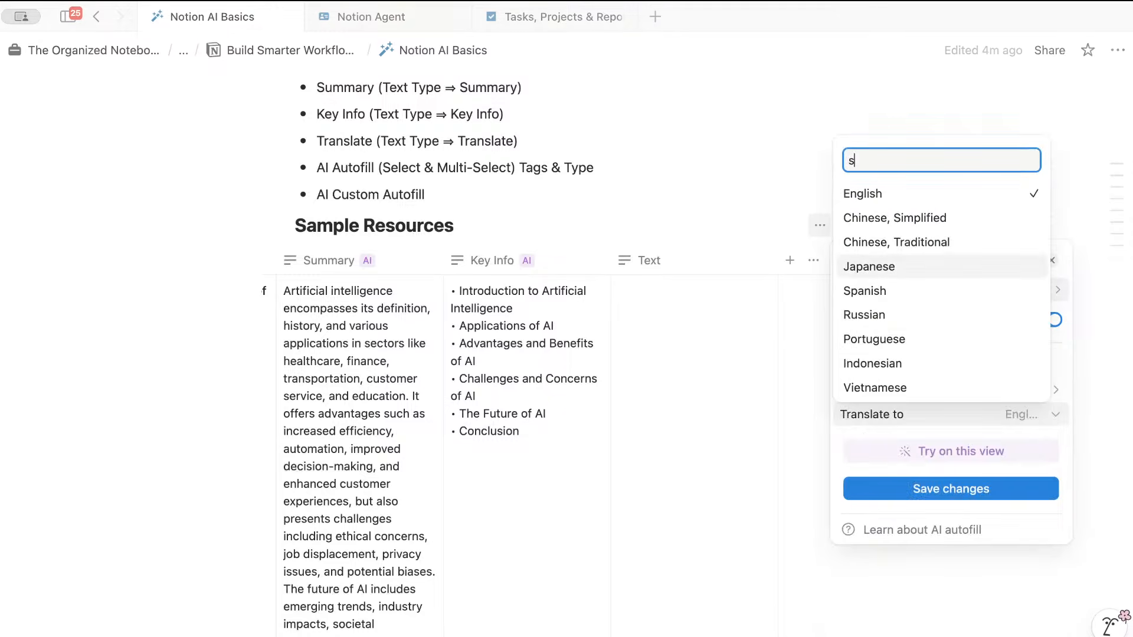
type("pa")
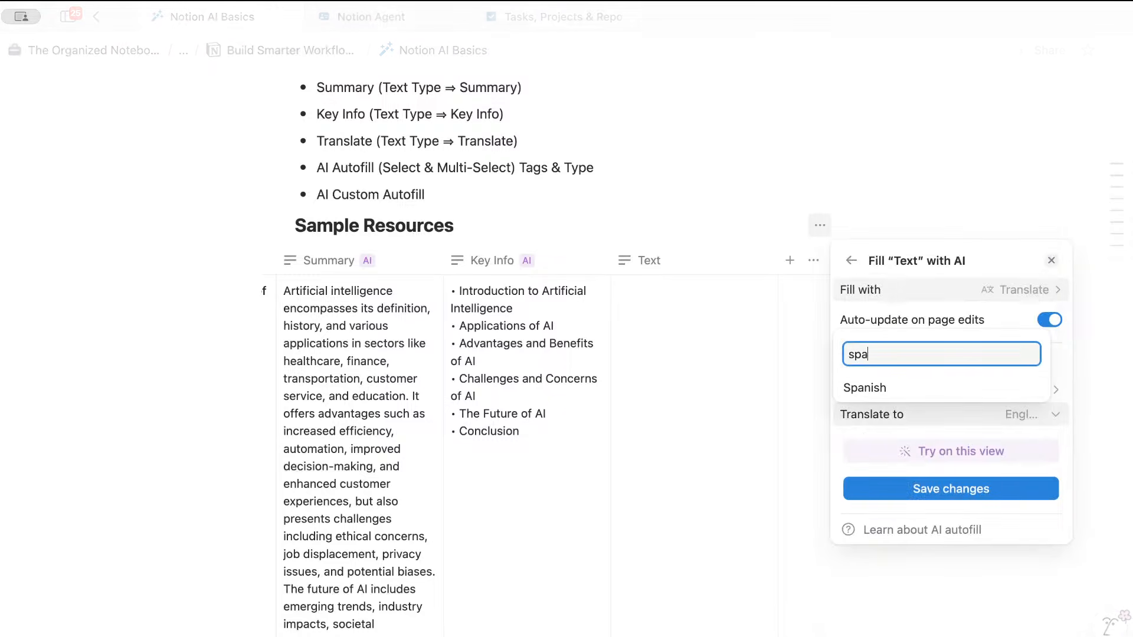
left_click(912, 384)
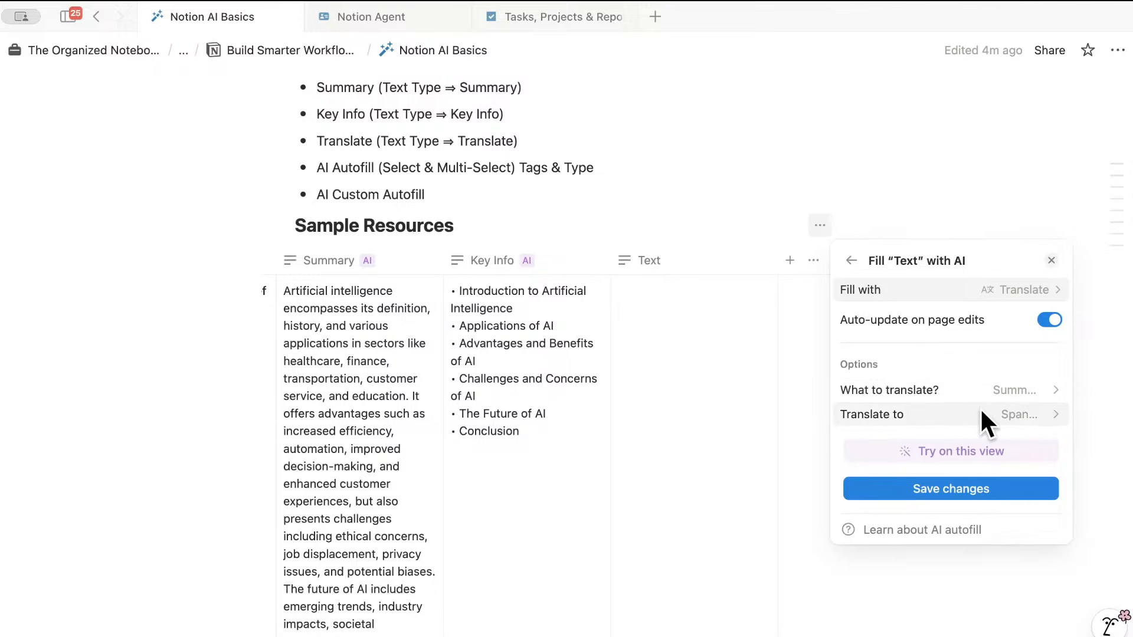
left_click(968, 488)
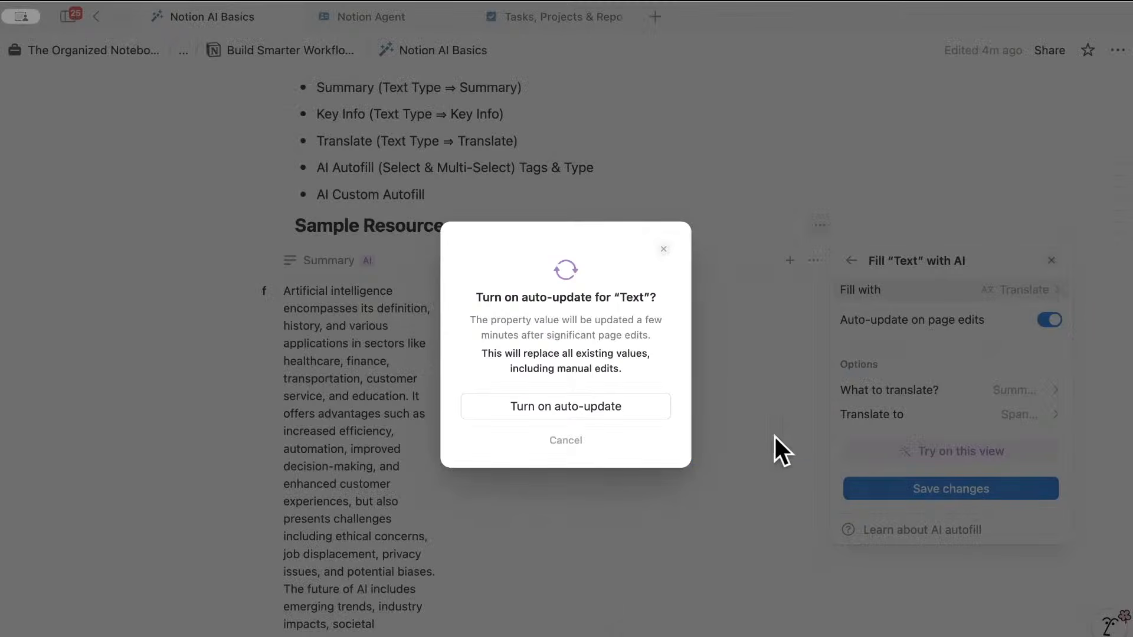
left_click(612, 404)
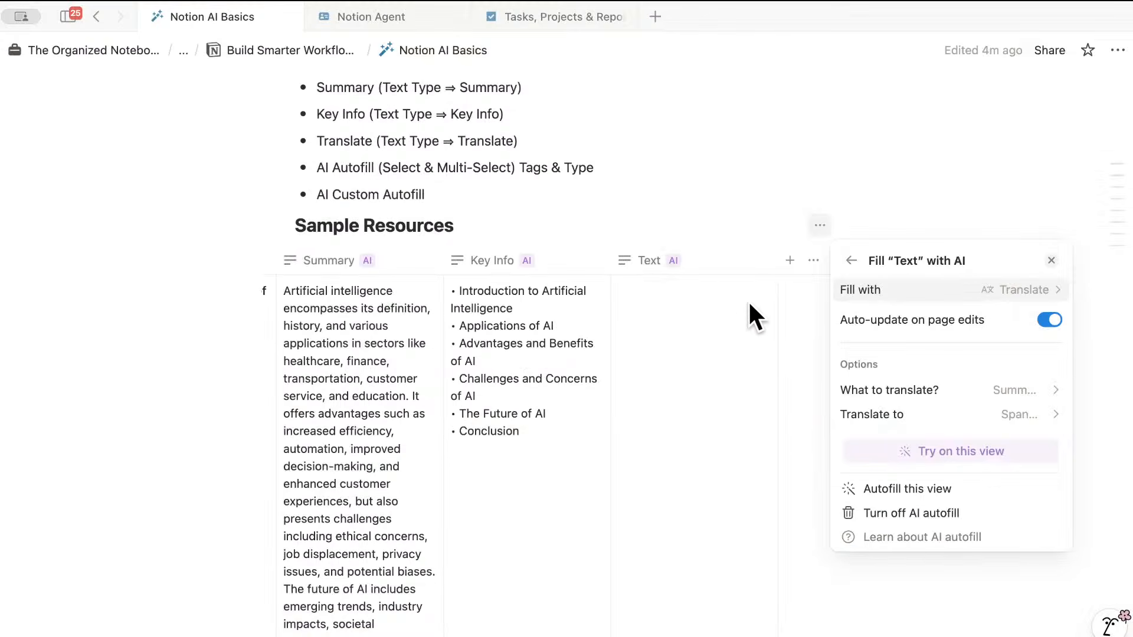
- Rename the translation column to 'Summary in Spanish'
left_click(676, 260)
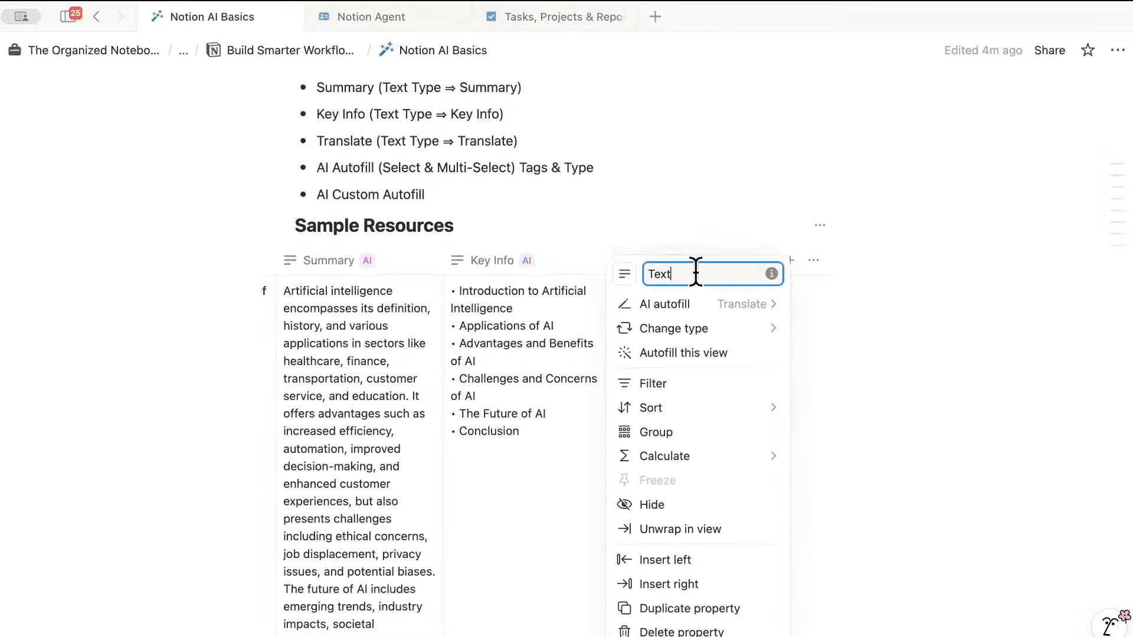
key("BackSpace")
key("BackSpace")
key("BackSpace")
key("BackSpace")
type("Summary i")
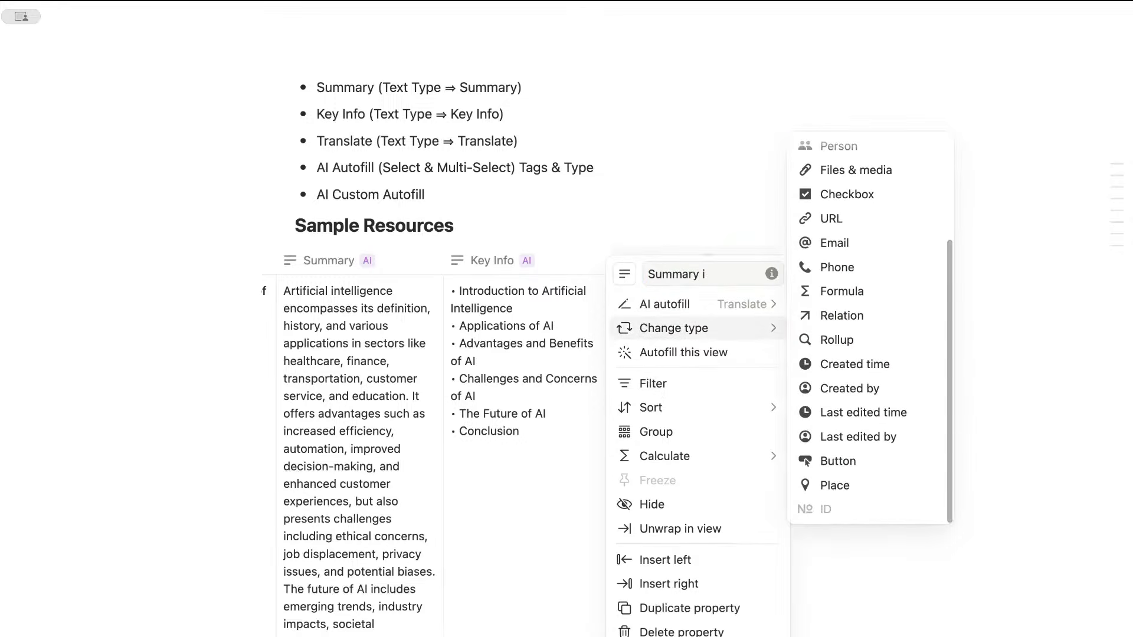
left_click(710, 273)
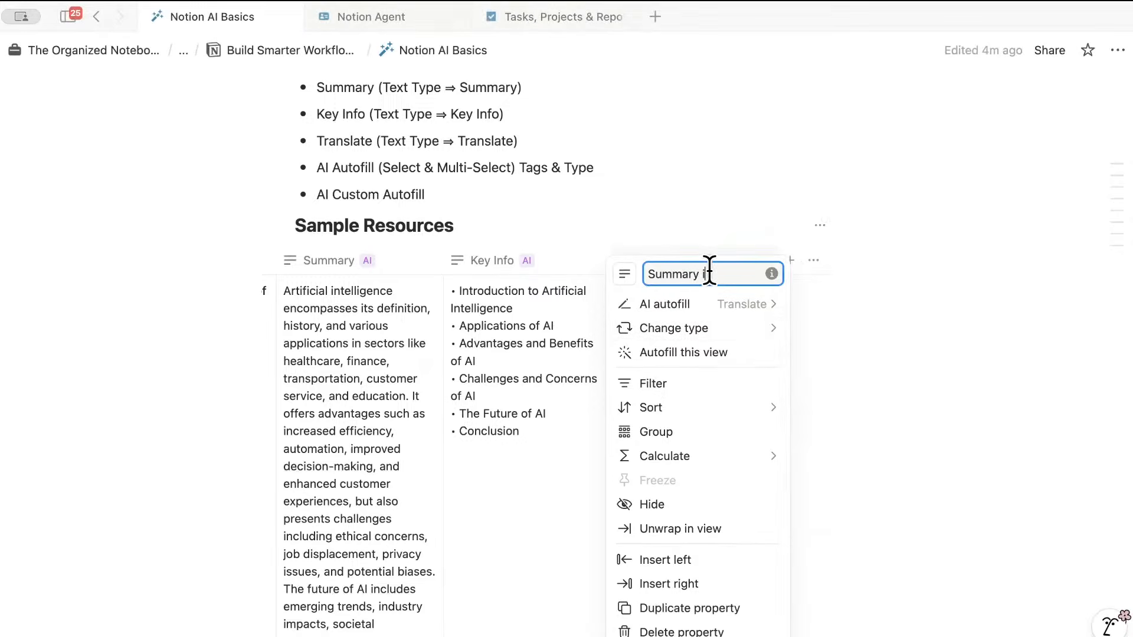
type("n Spanish")
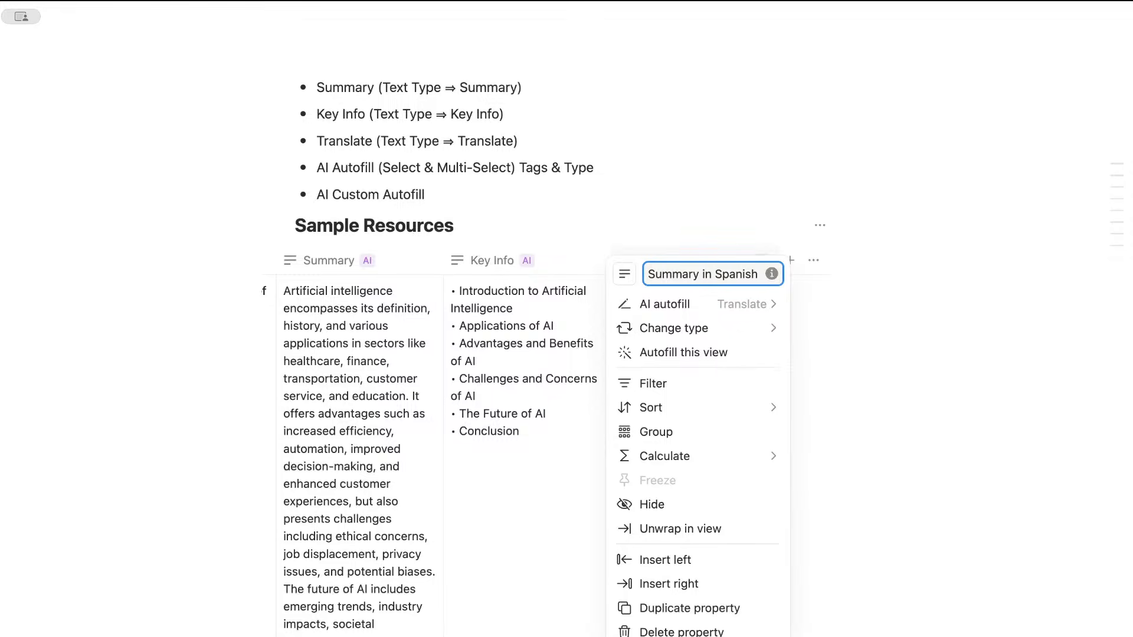
left_click(713, 213)
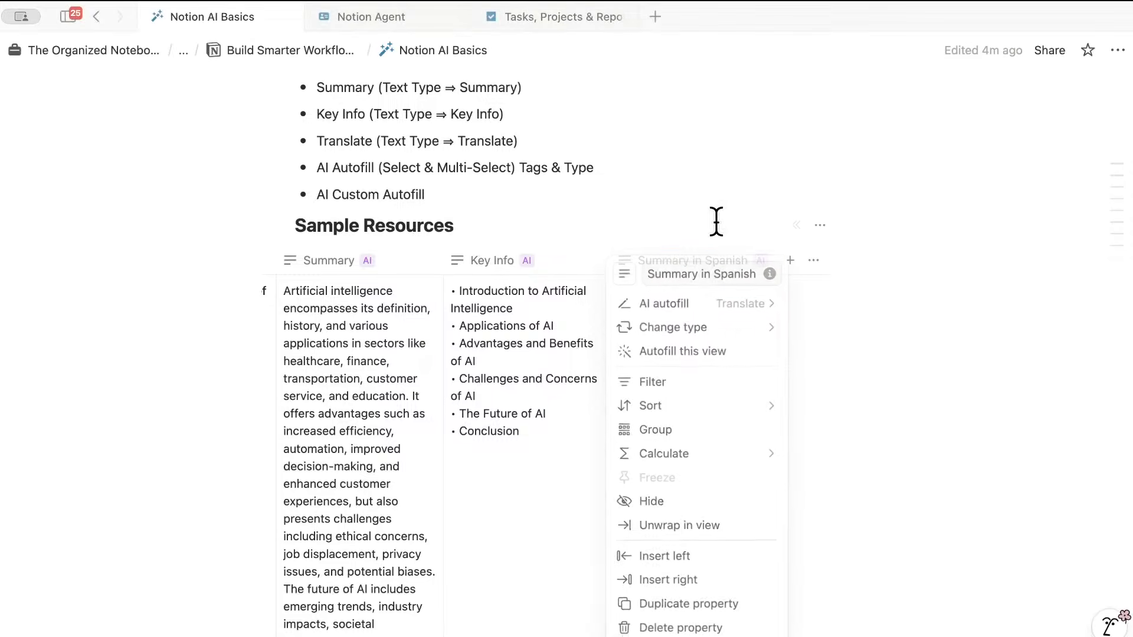
- Generate the first row's Spanish summary with AI
left_click(763, 289)
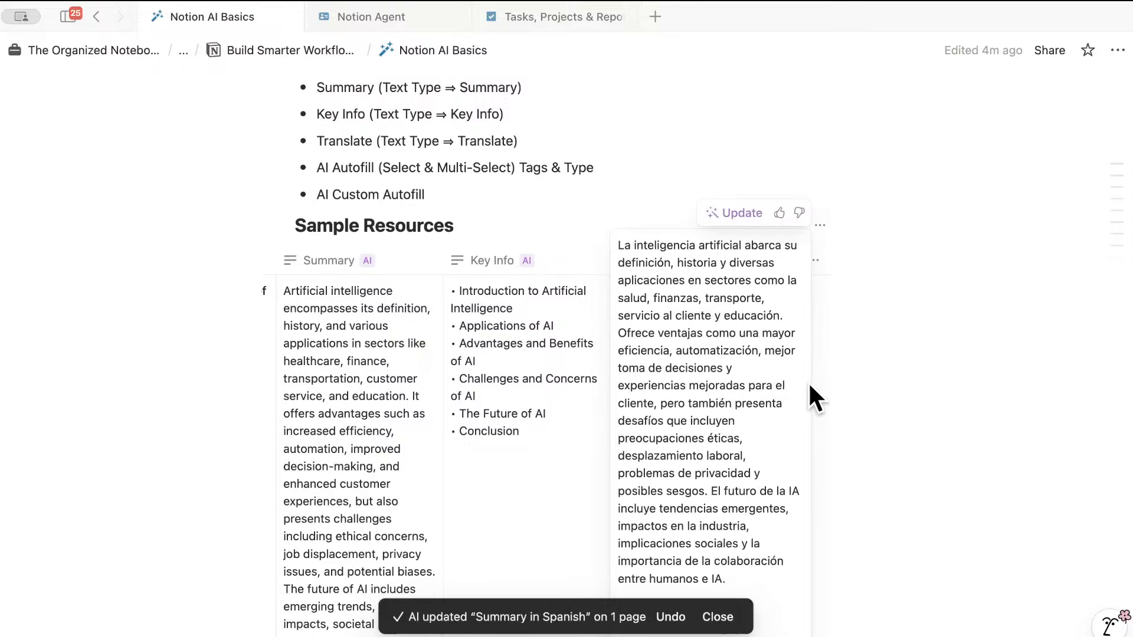
left_click(840, 384)
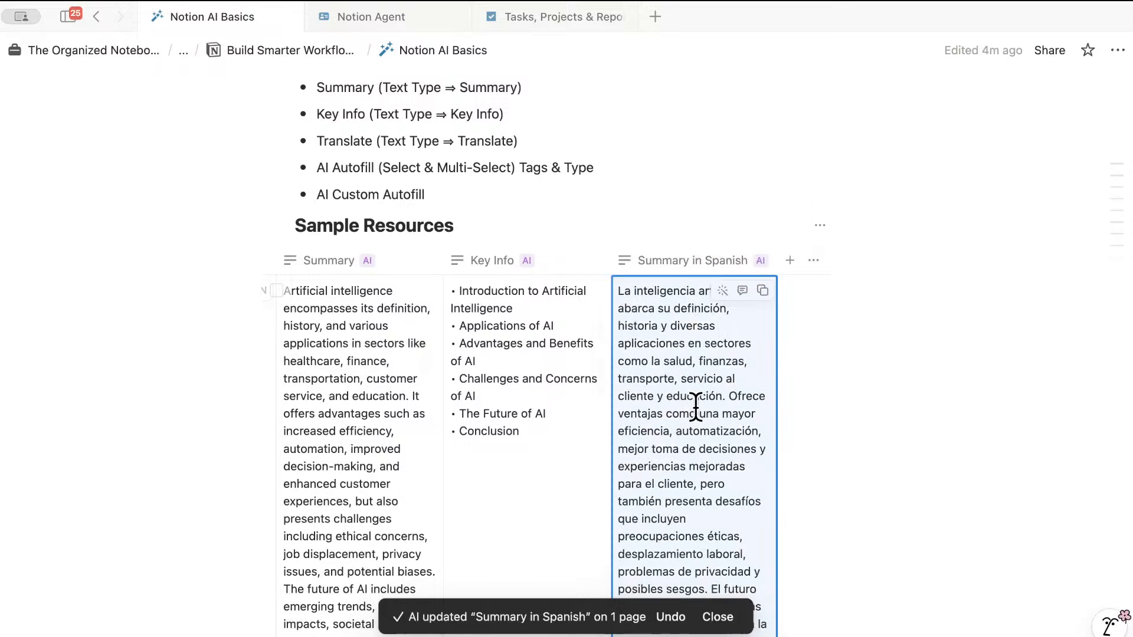
scroll(569, 399, "left", 2)
scroll(570, 399, "left", 3)
scroll(569, 399, "right", 4)
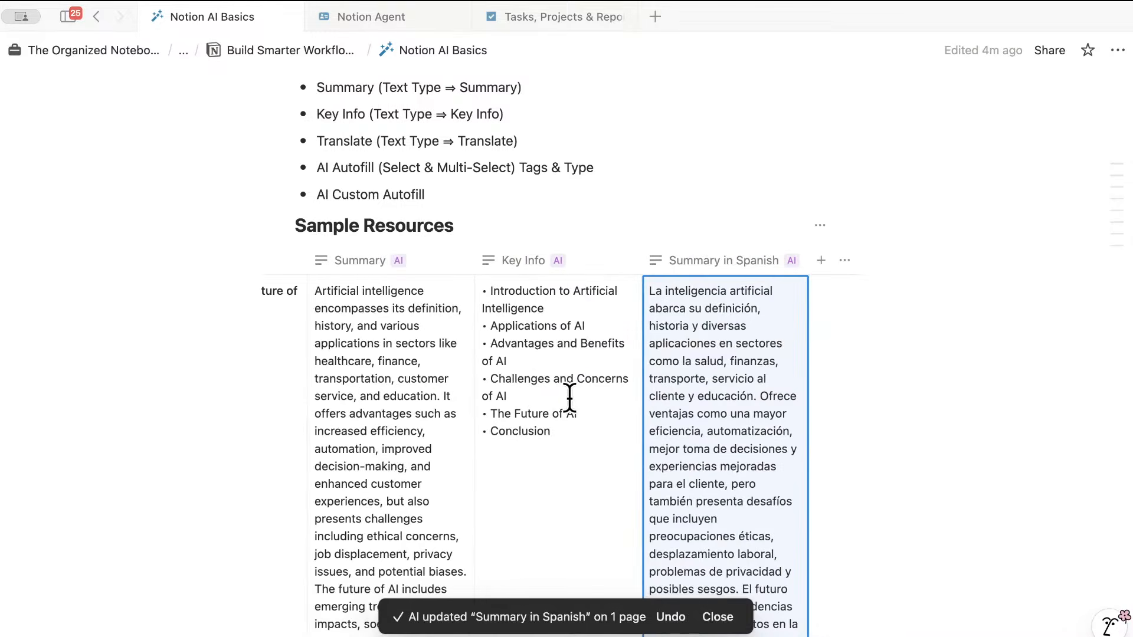
scroll(570, 399, "up", 1)
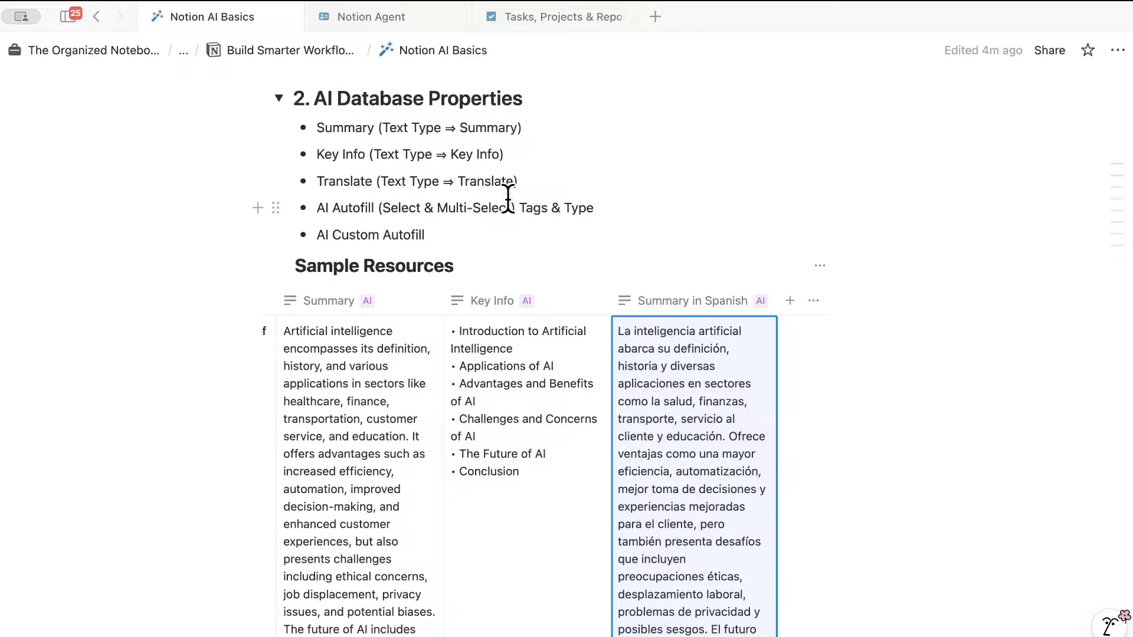
scroll(574, 399, "down", 1)
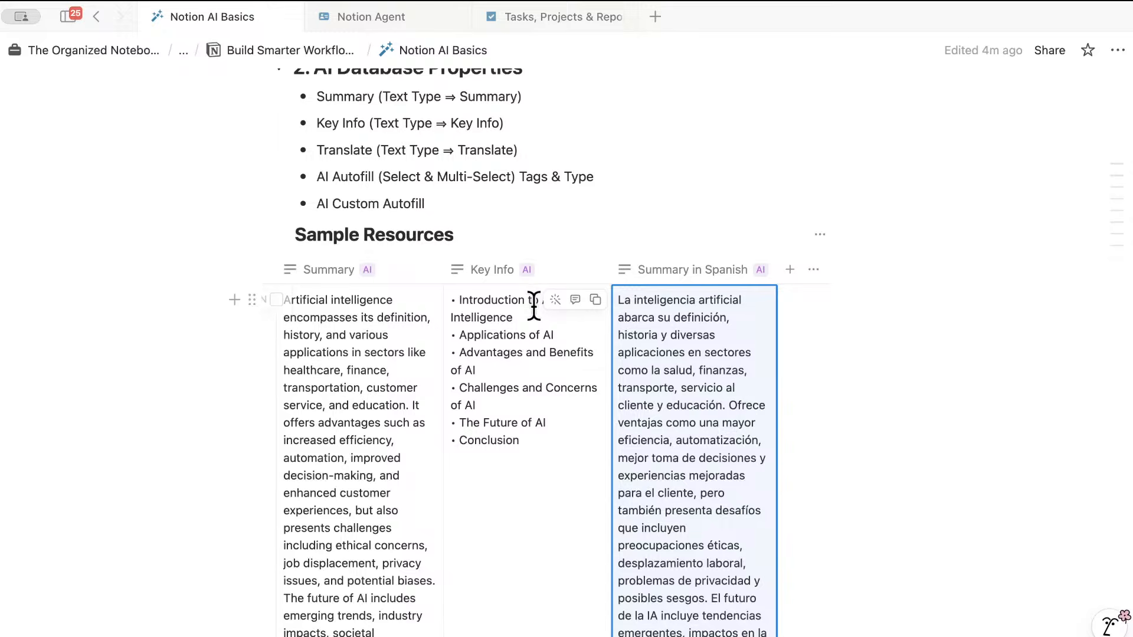
- Add a Multi-select property to the table and name it Tags
left_click(791, 270)
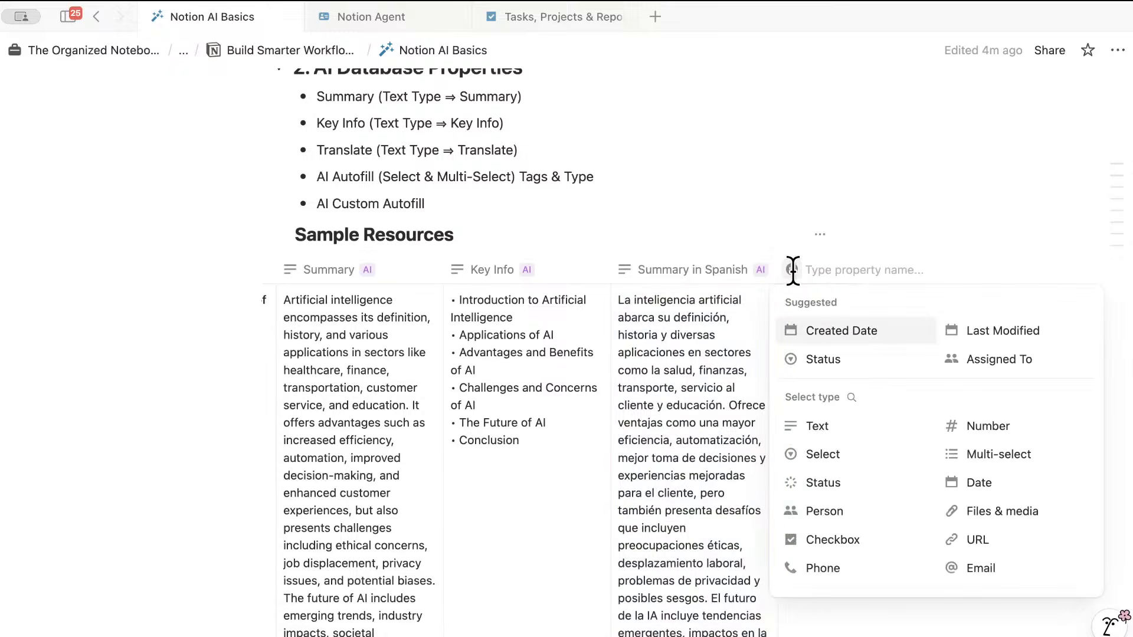
left_click(1018, 455)
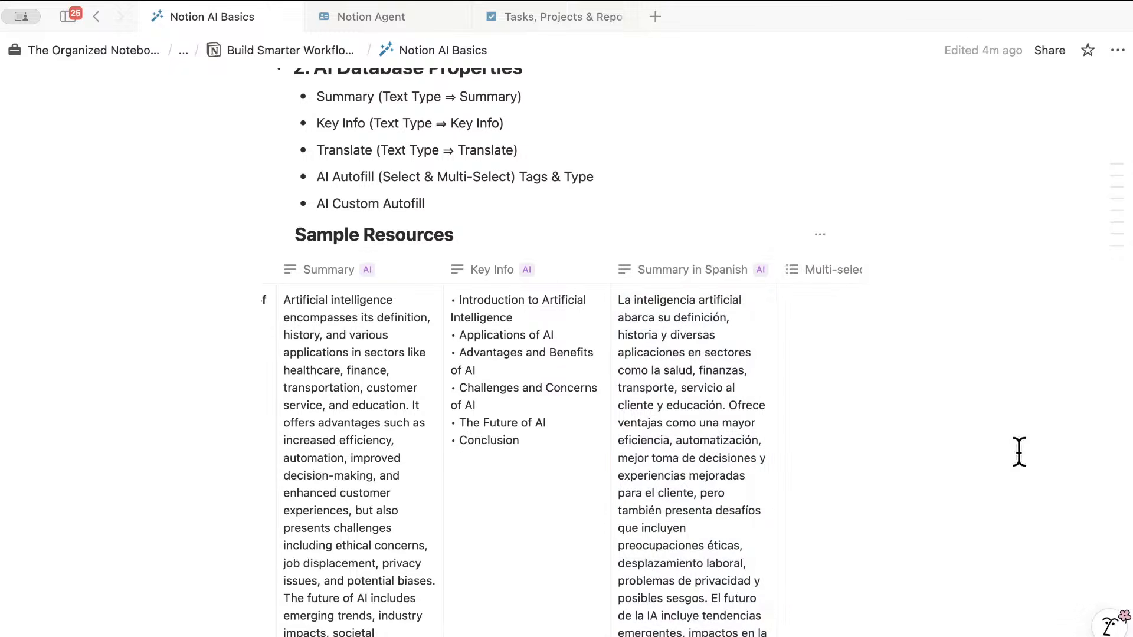
scroll(725, 454, "right", 3)
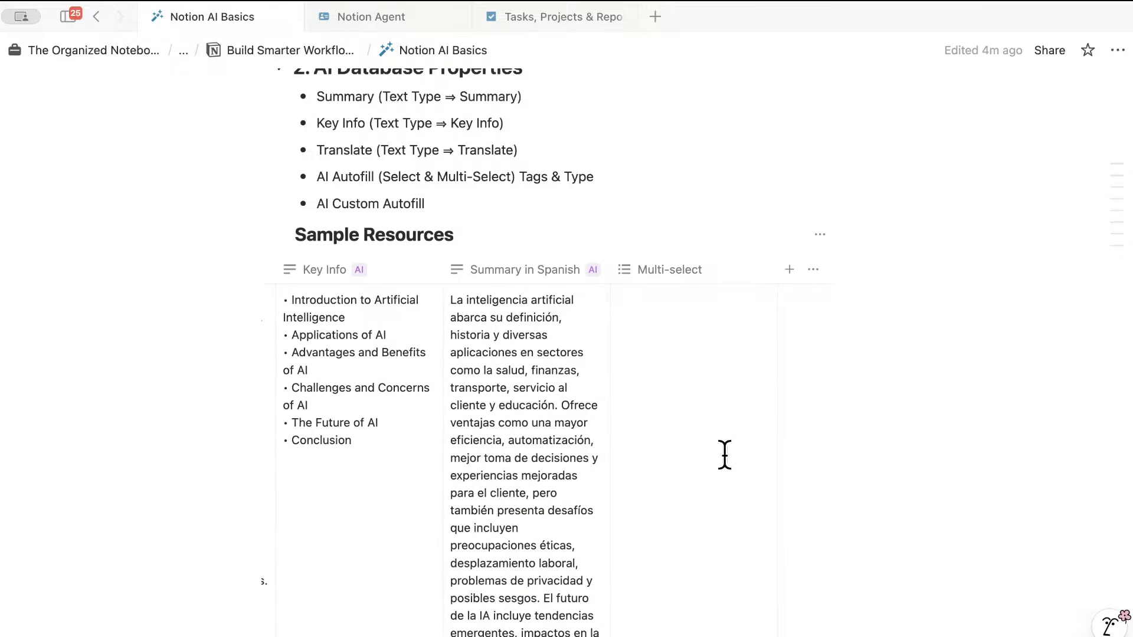
left_click(683, 269)
triple_click(683, 271)
key("BackSpace")
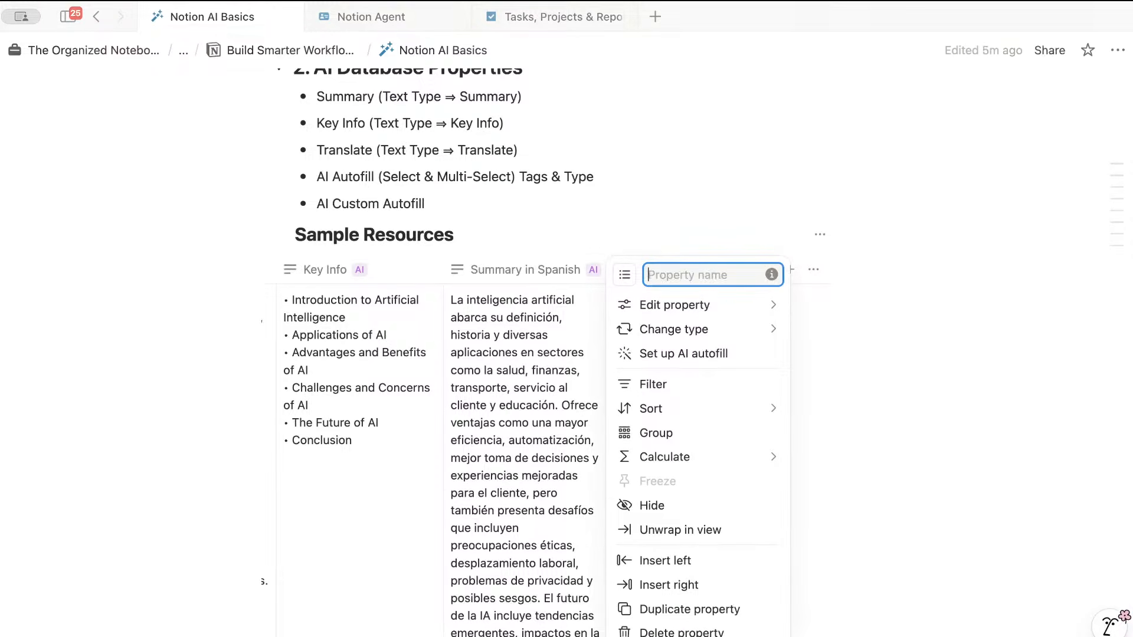
type("Tags")
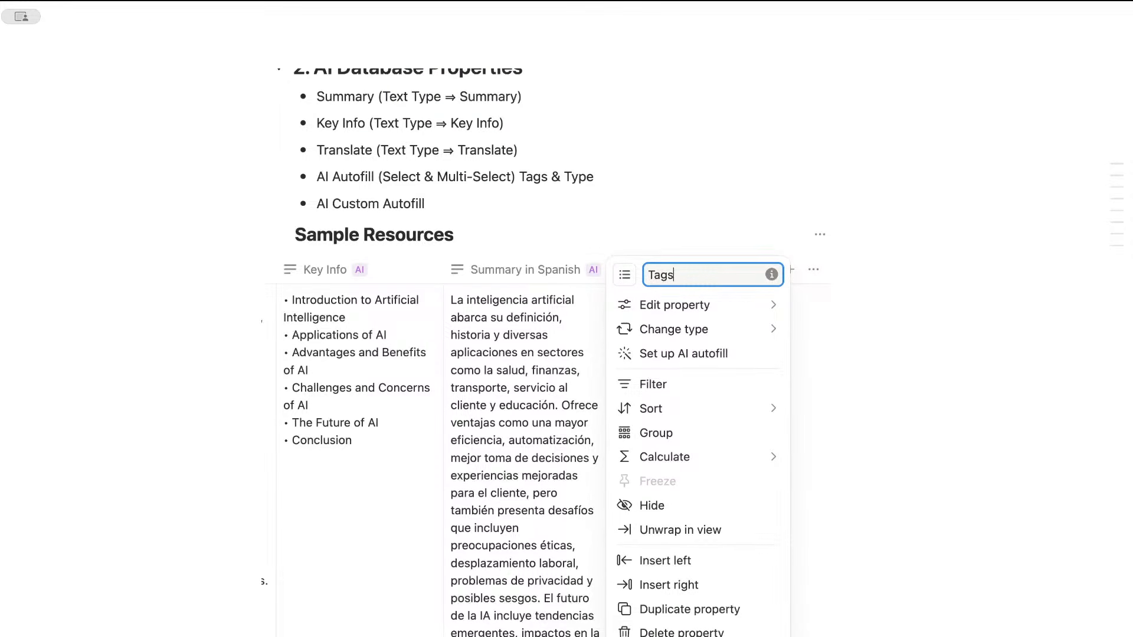
- Turn on AI autofill for the Tags column
left_click(724, 352)
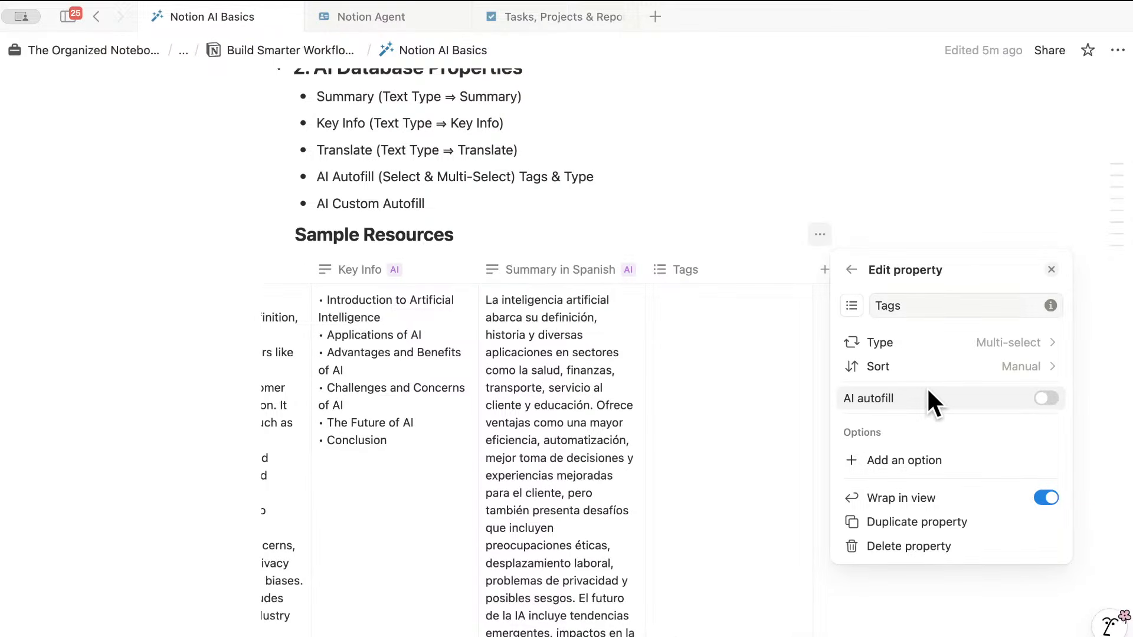
left_click(1043, 395)
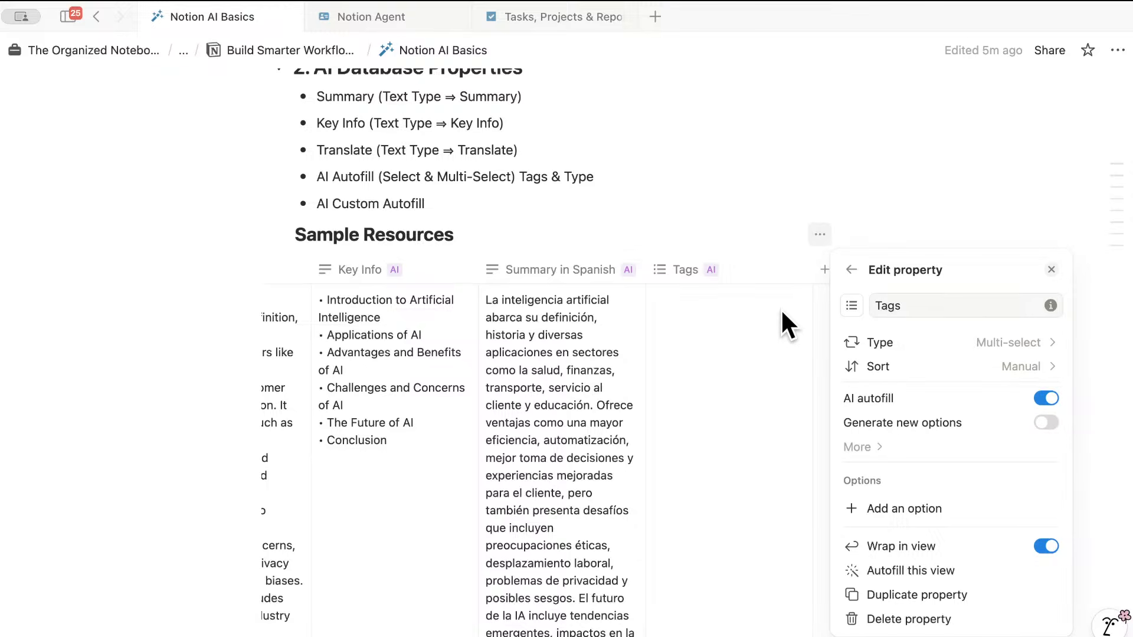
mouse_move(951, 427)
- Generate AI tags for the first row's Tags cell, running it twice
left_click(1025, 227)
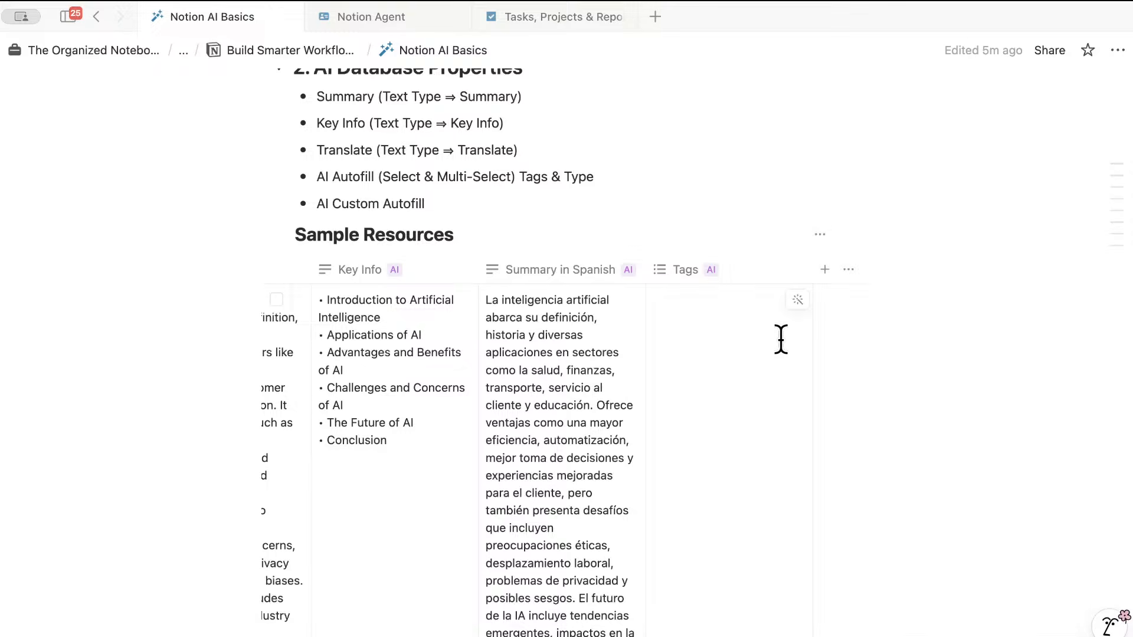
left_click(797, 300)
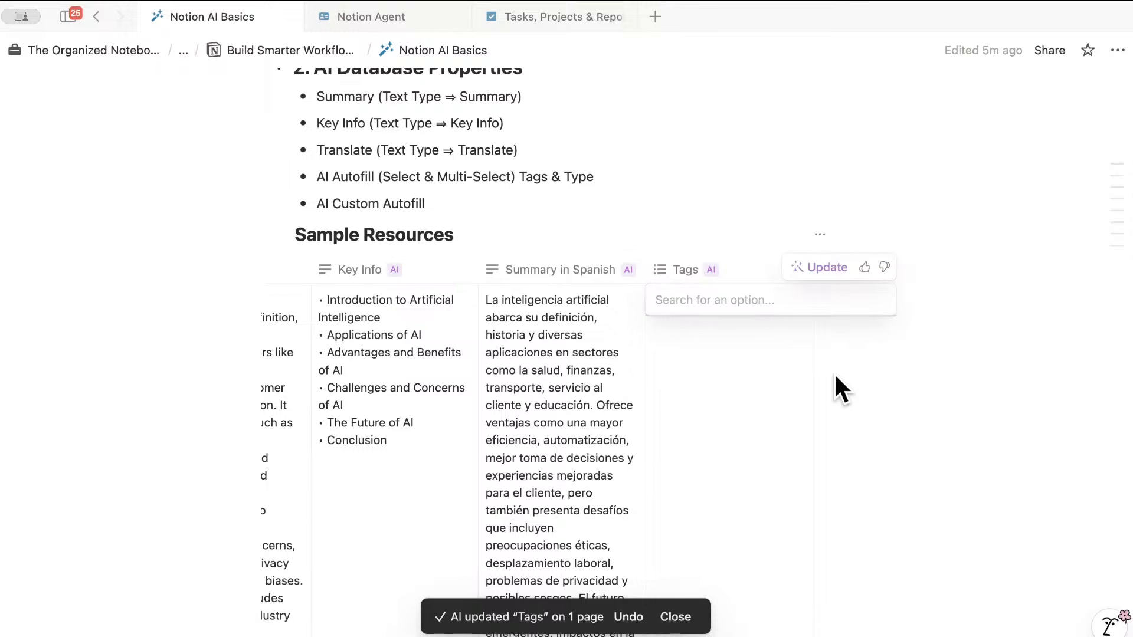
key("Escape")
scroll(724, 382, "down", 3)
scroll(727, 378, "down", 2)
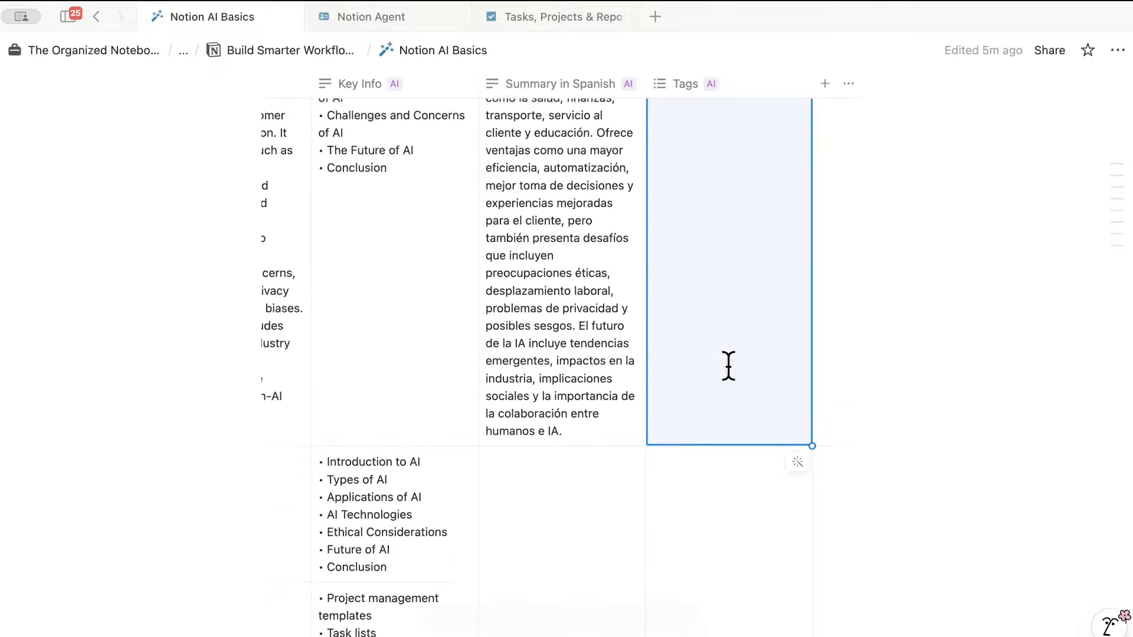
scroll(729, 366, "up", 2)
left_click(798, 122)
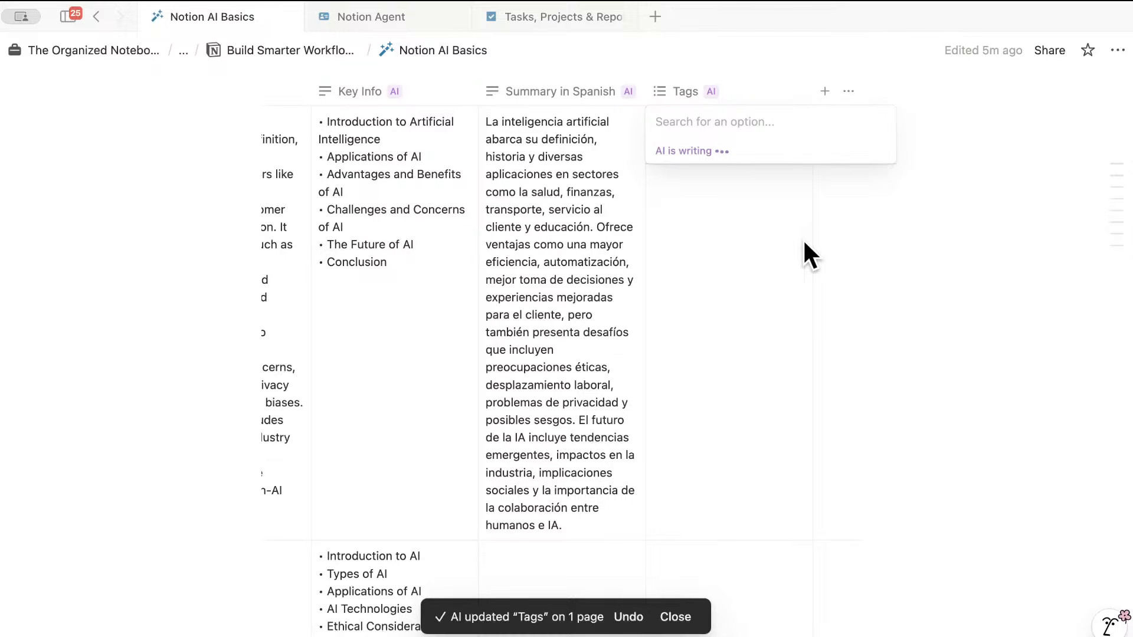
key("Escape")
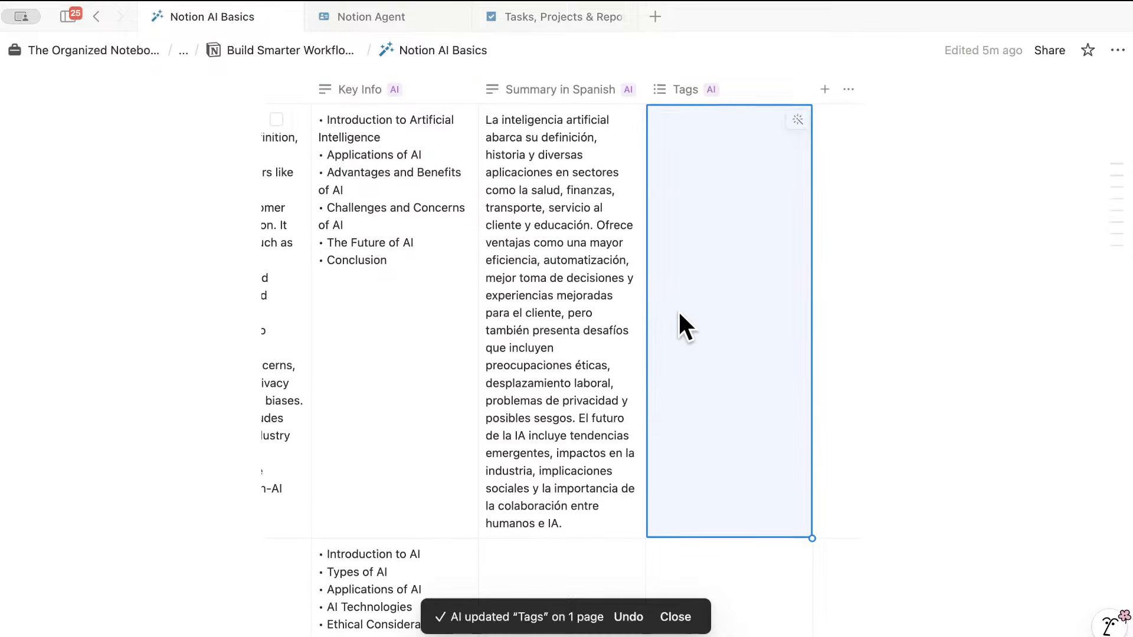
scroll(678, 310, "up", 6)
- Autofill Tags on all pages, letting AI create new tag options
left_click(697, 464)
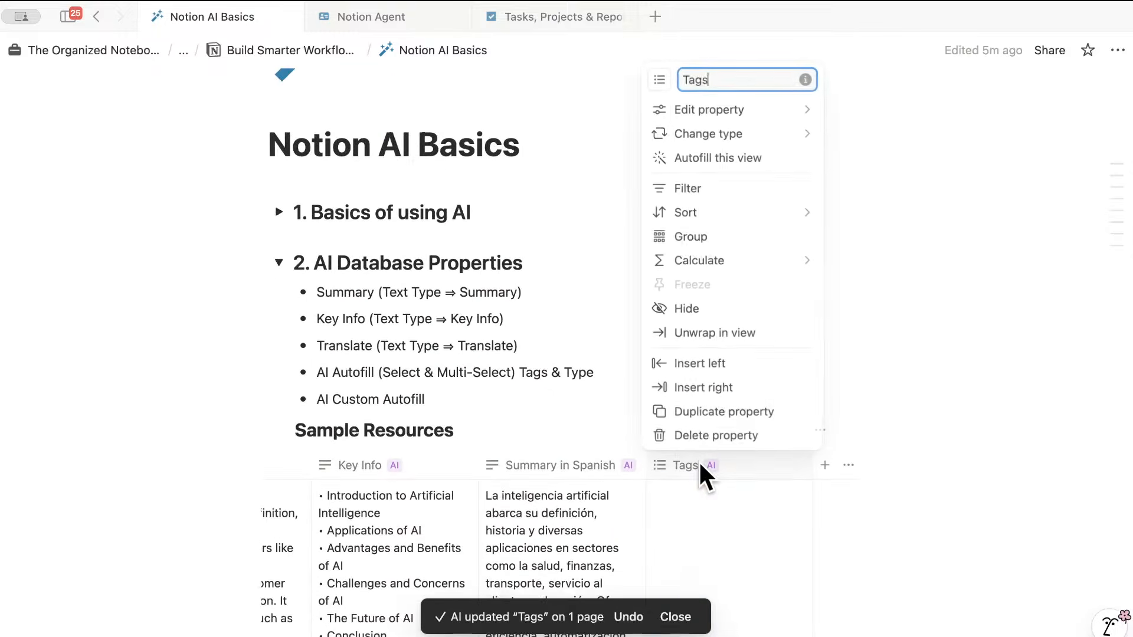
left_click(769, 155)
left_click(620, 394)
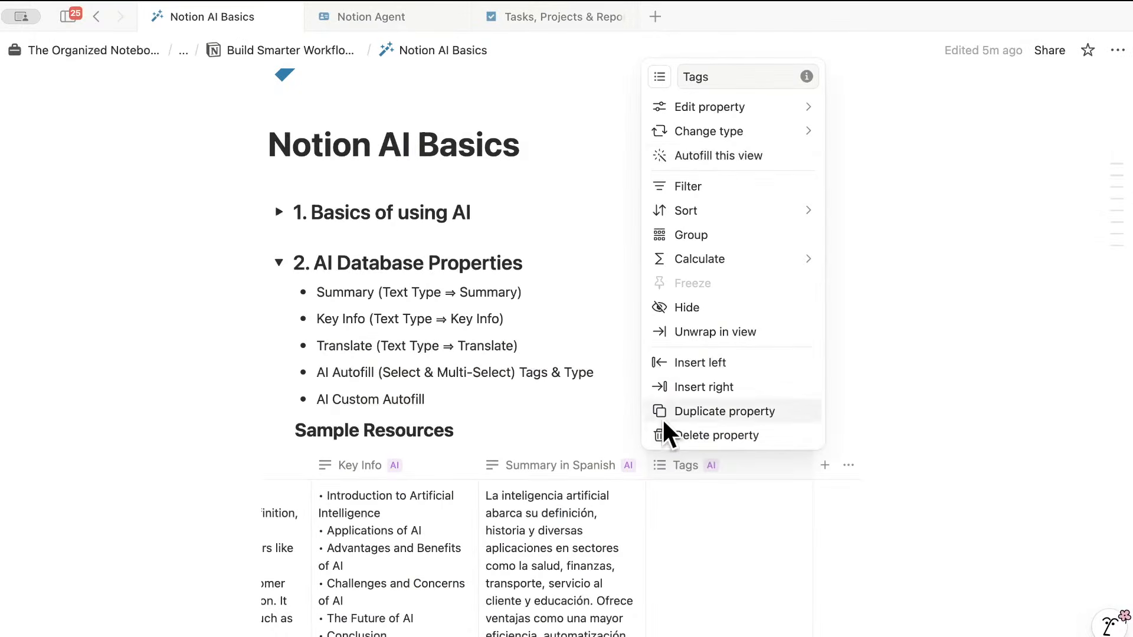
mouse_move(773, 115)
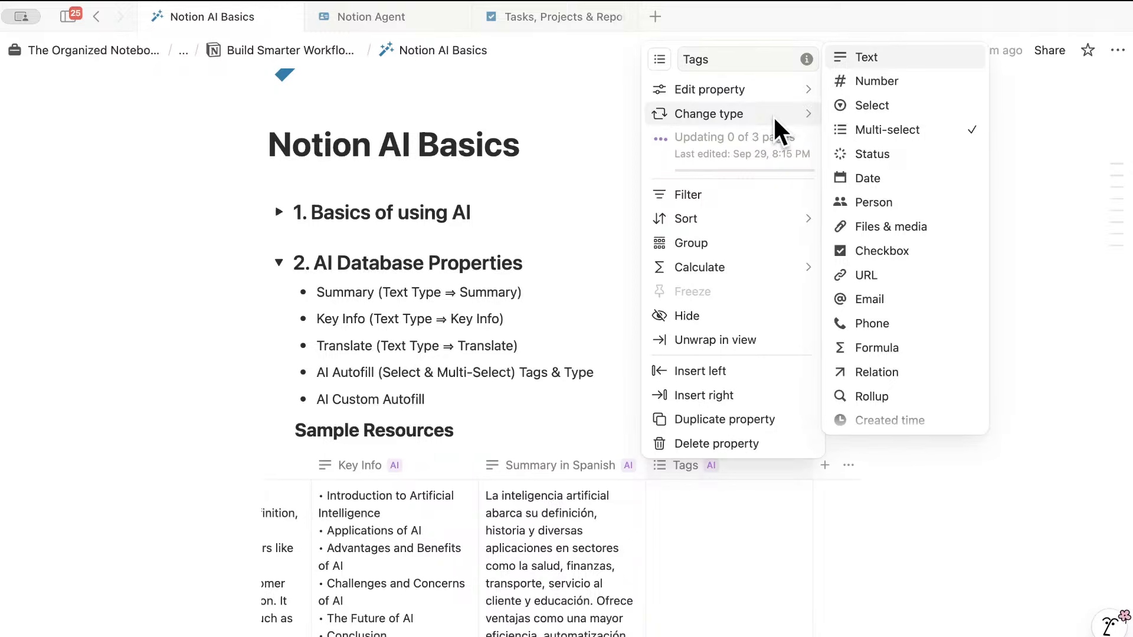
mouse_move(773, 83)
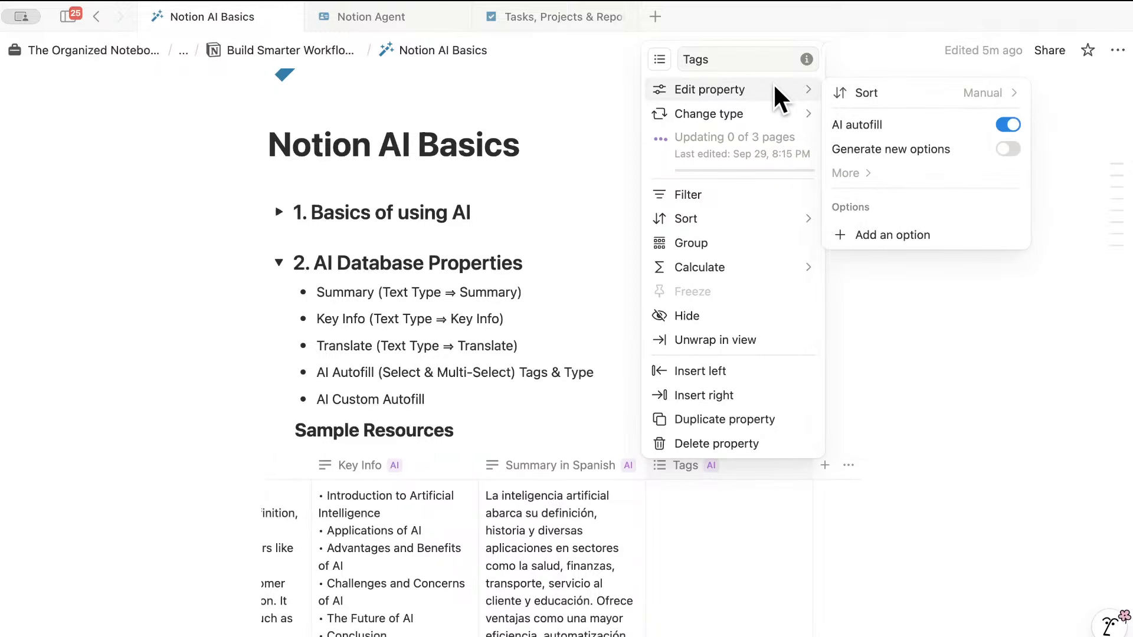
left_click(1006, 148)
left_click(848, 378)
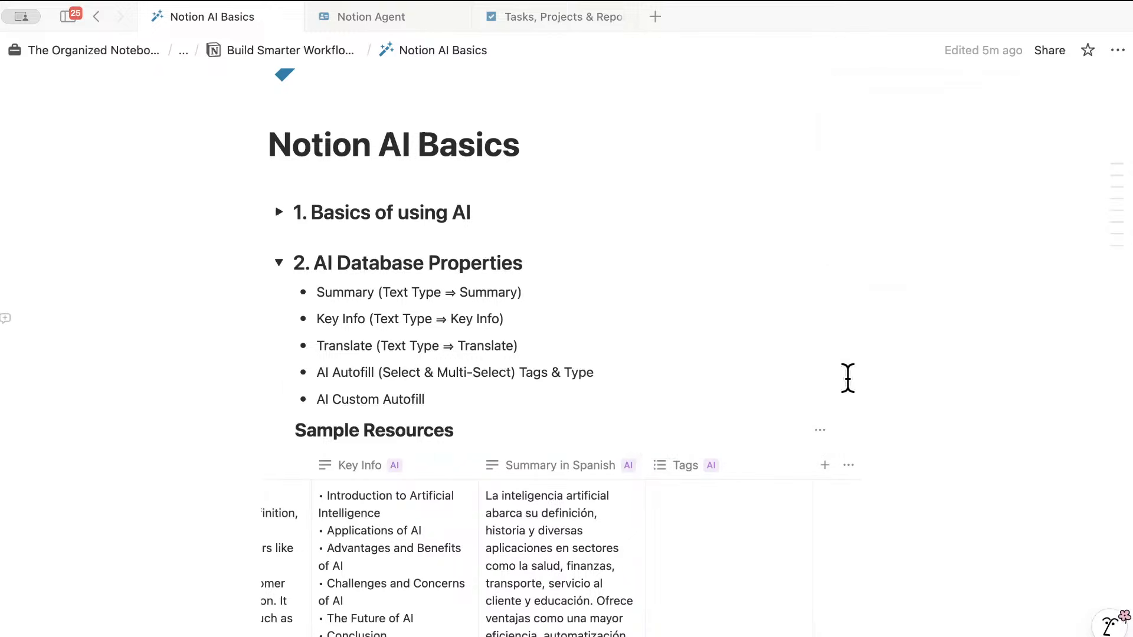
scroll(759, 438, "down", 5)
- Clear the AI-generated tags from the first row's Tags cell
left_click(796, 240)
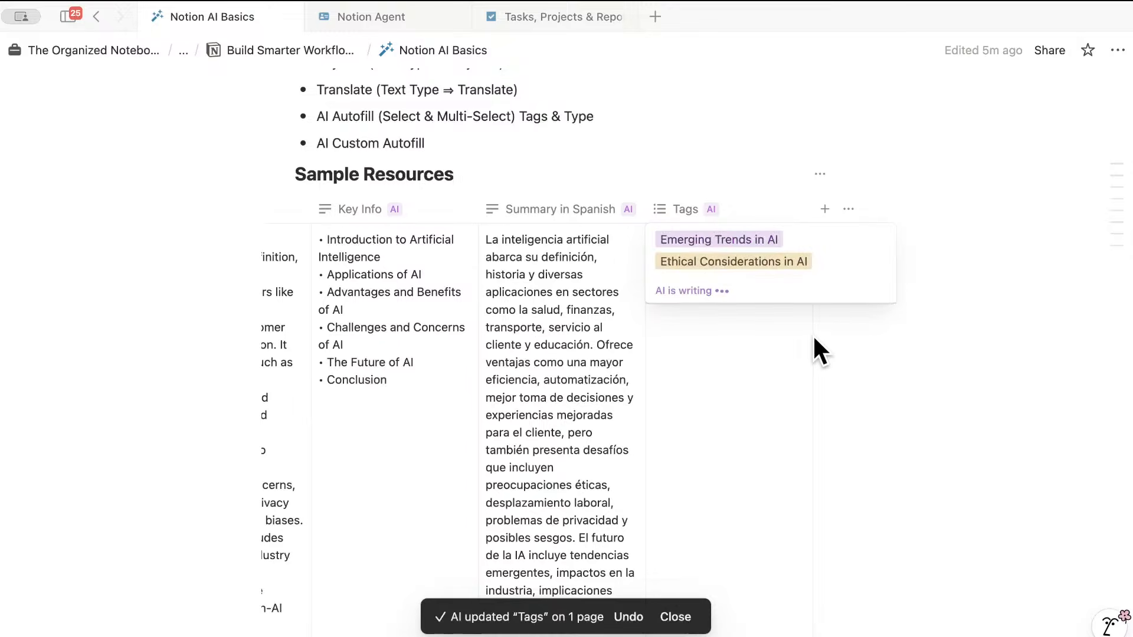
left_click(778, 360)
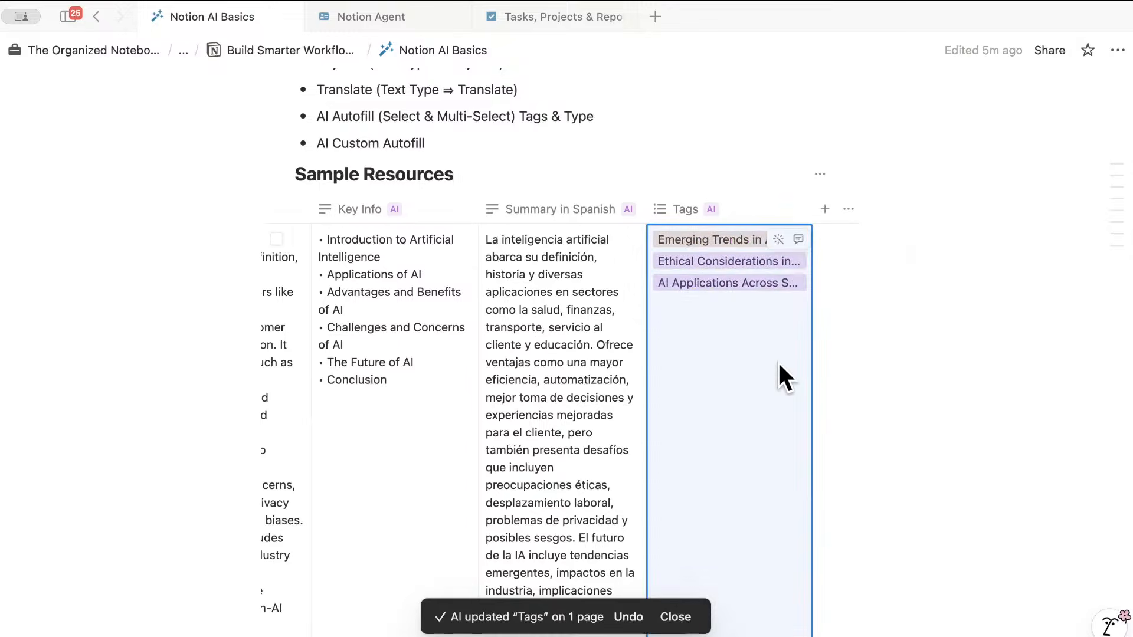
key("BackSpace")
scroll(753, 332, "up", 5)
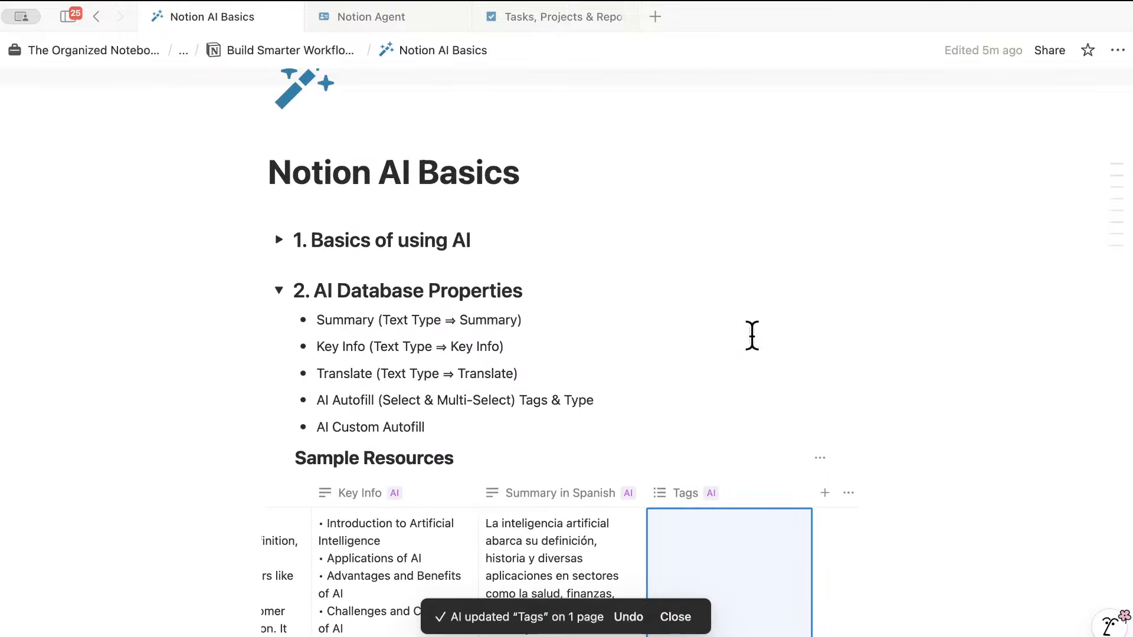
scroll(753, 332, "down", 10)
scroll(754, 330, "up", 1)
- Let AI fill the Blog about AI row's Tags with AI Applications, Ethical Considerations, Emerging Trends
left_click(795, 301)
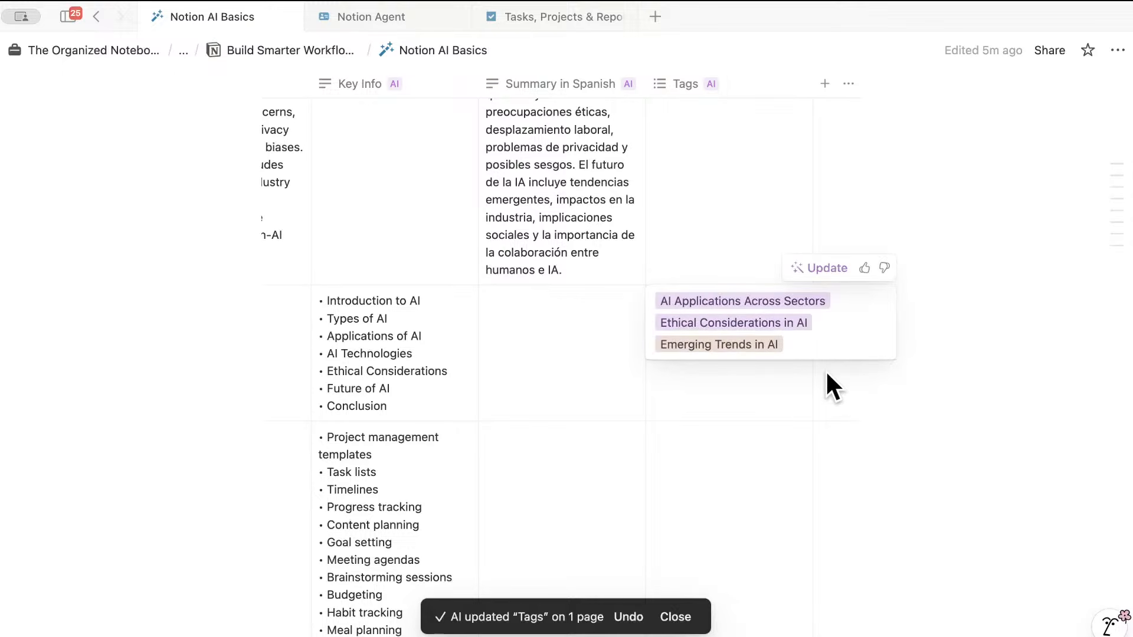
key("Escape")
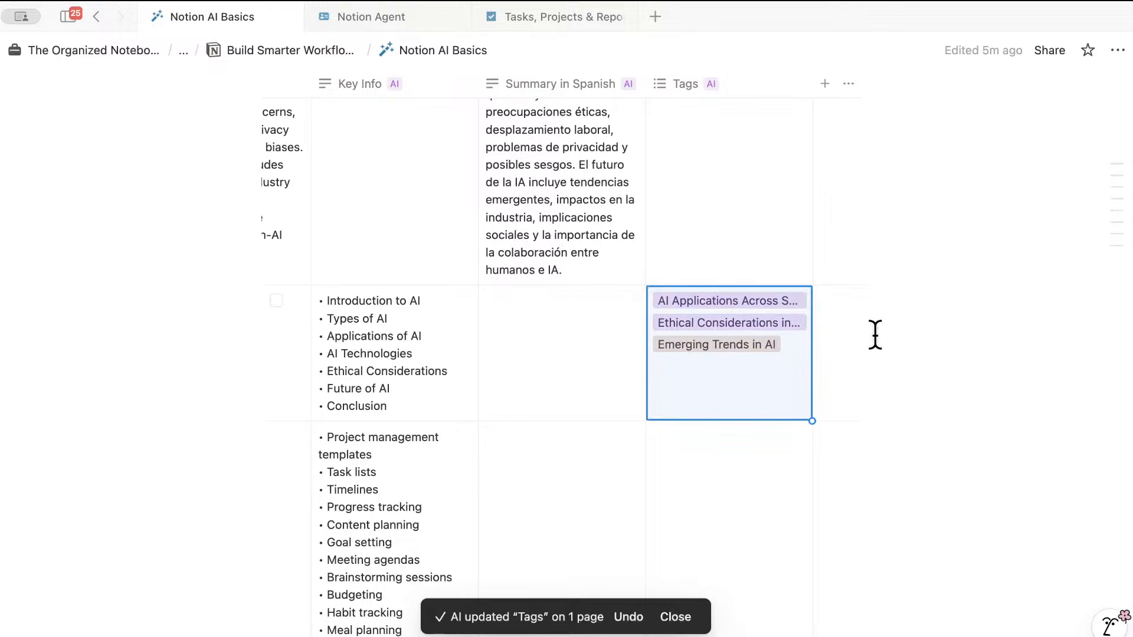
scroll(867, 342, "down", 1)
scroll(867, 343, "up", 10)
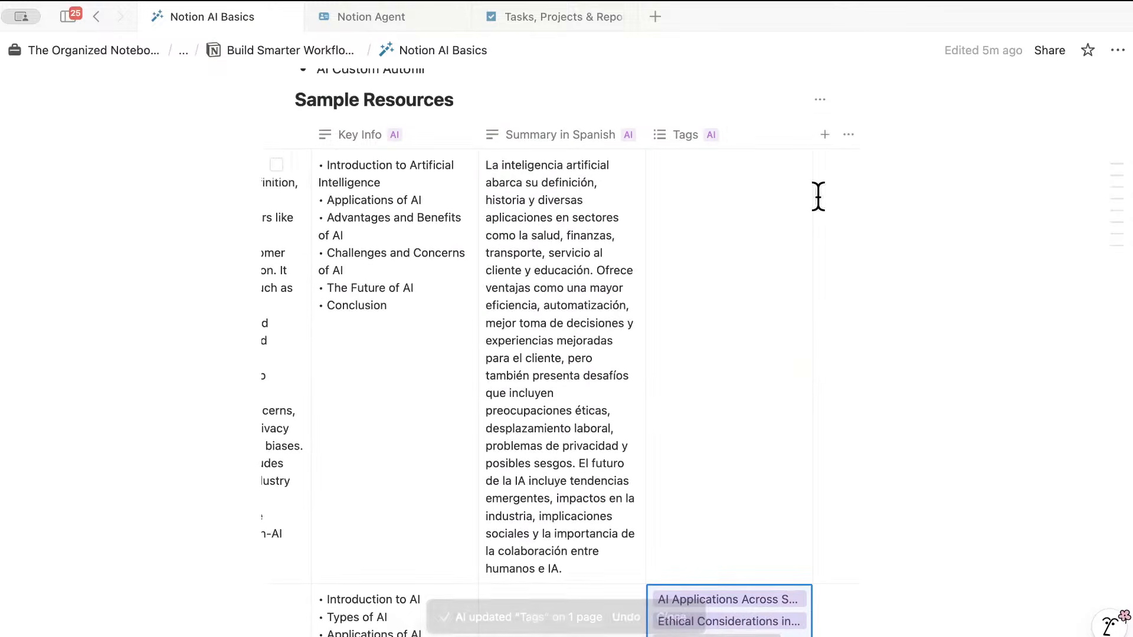
scroll(822, 263, "up", 1)
scroll(822, 271, "down", 3)
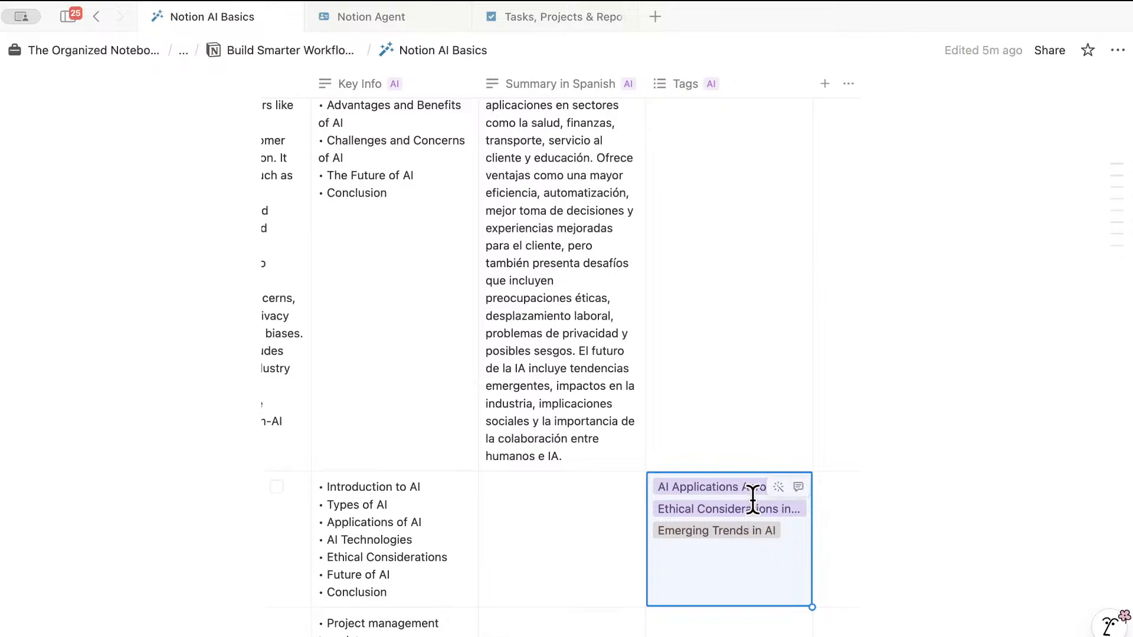
scroll(752, 472, "down", 5)
scroll(755, 431, "up", 8)
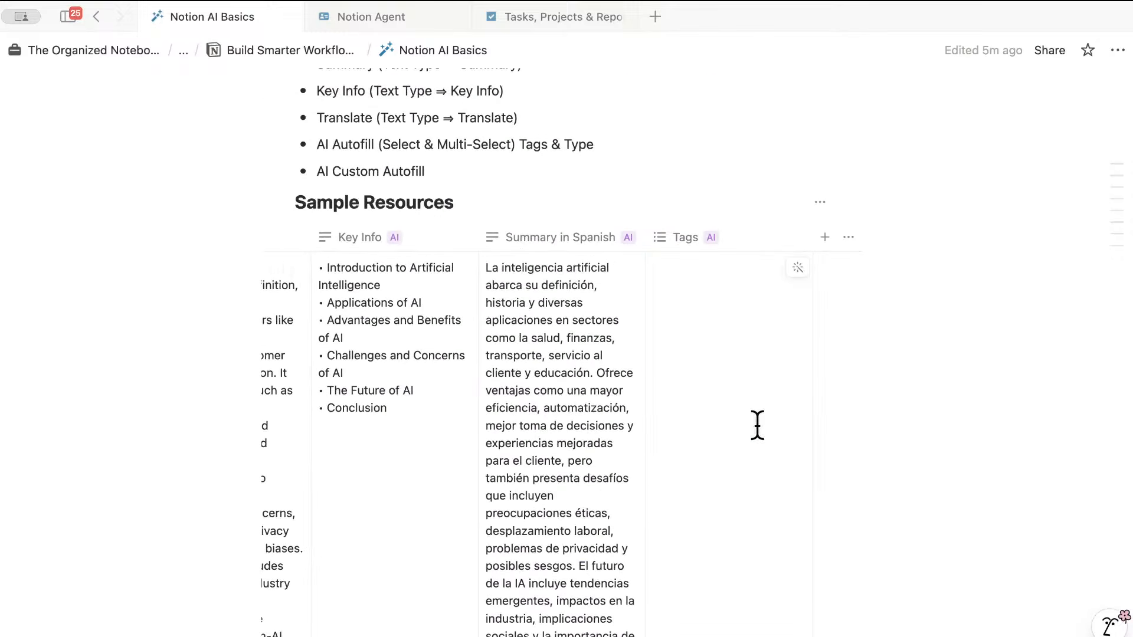
- Add a Select property to the table and name it Resource Type
left_click(827, 236)
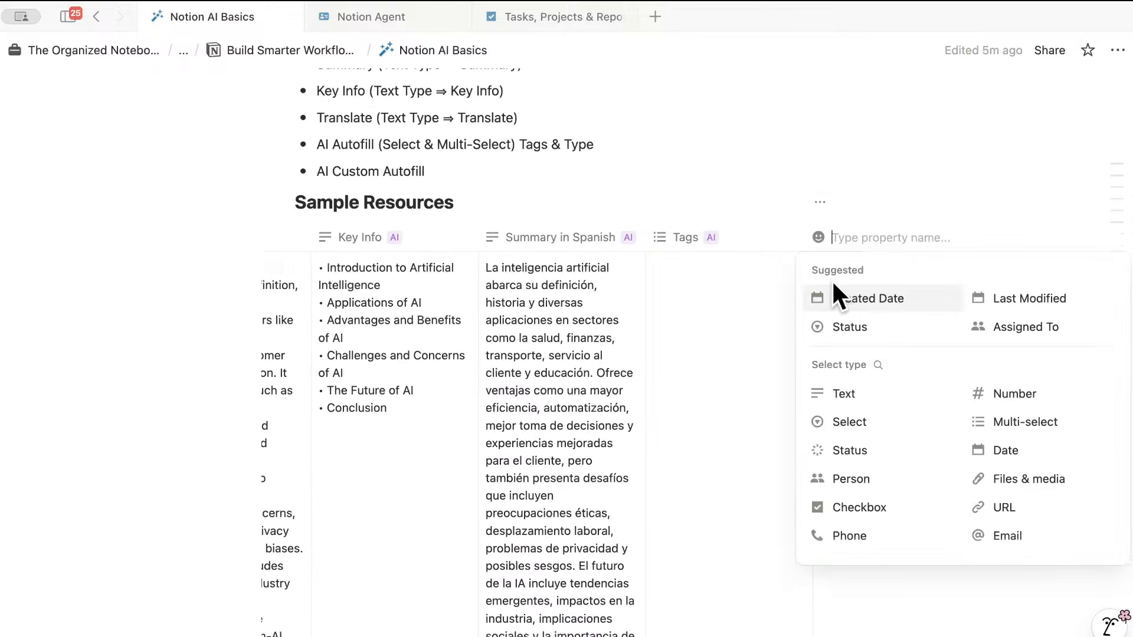
left_click(854, 420)
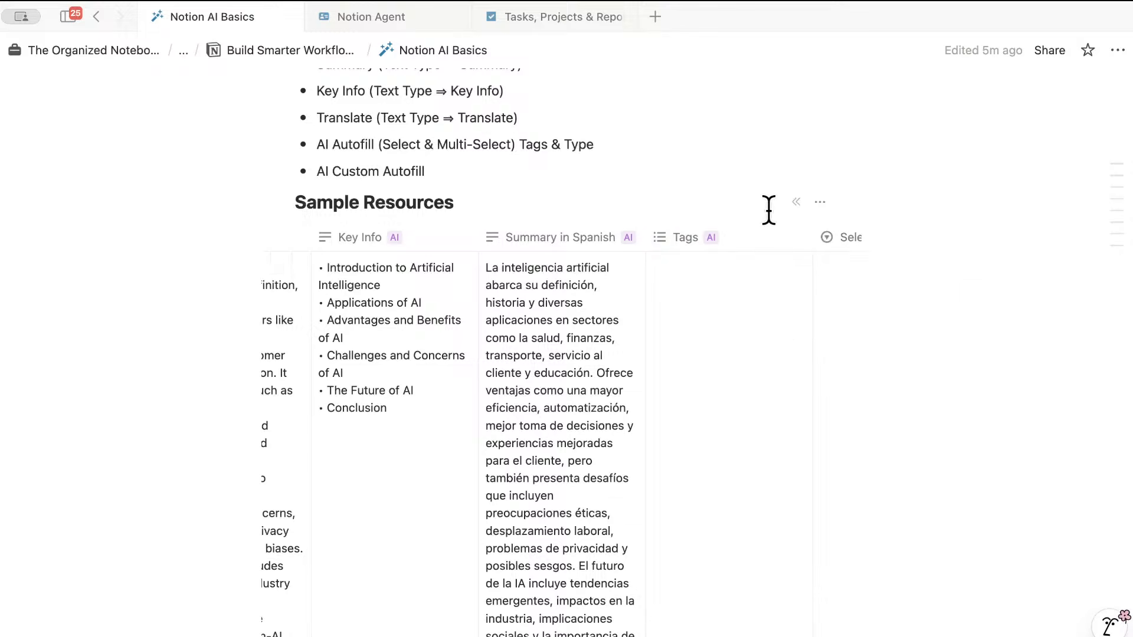
scroll(764, 232, "right", 5)
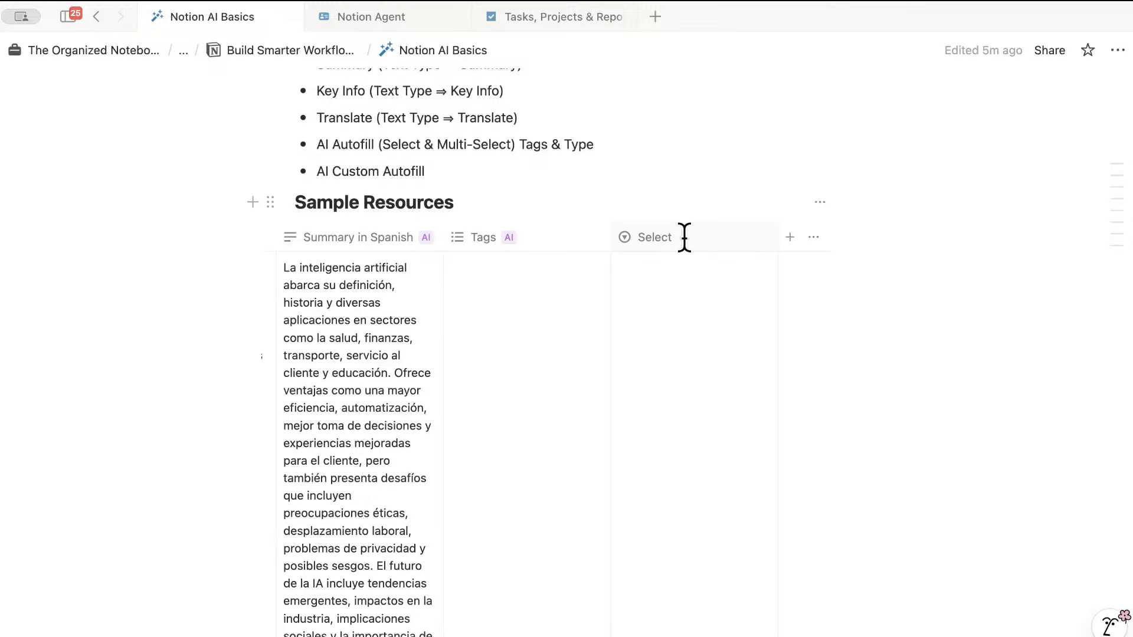
left_click(728, 237)
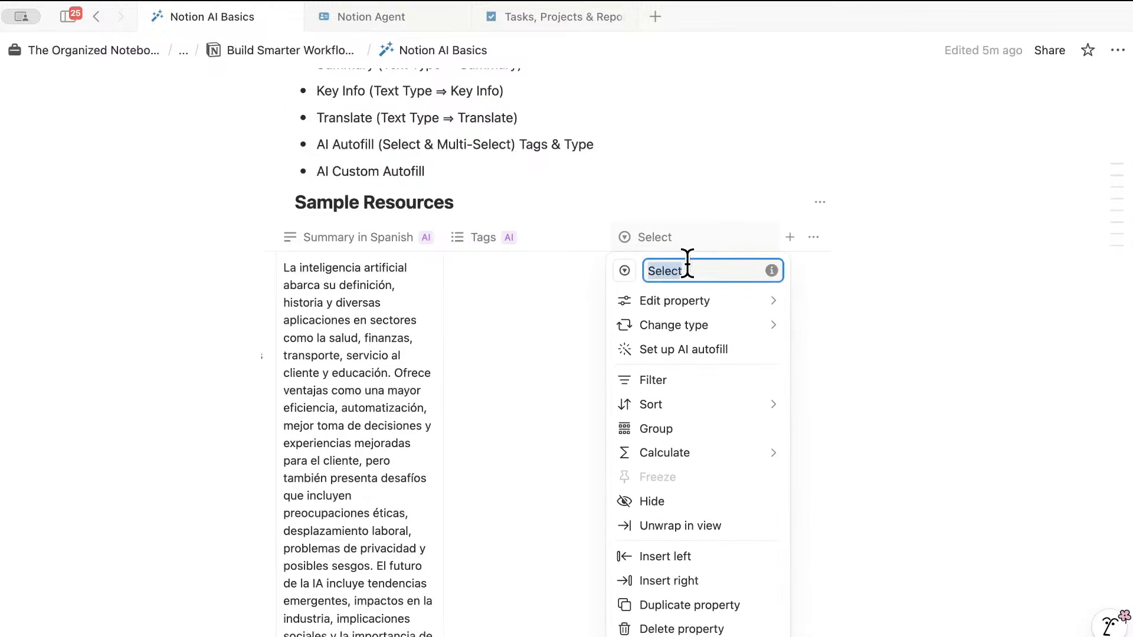
key("BackSpace")
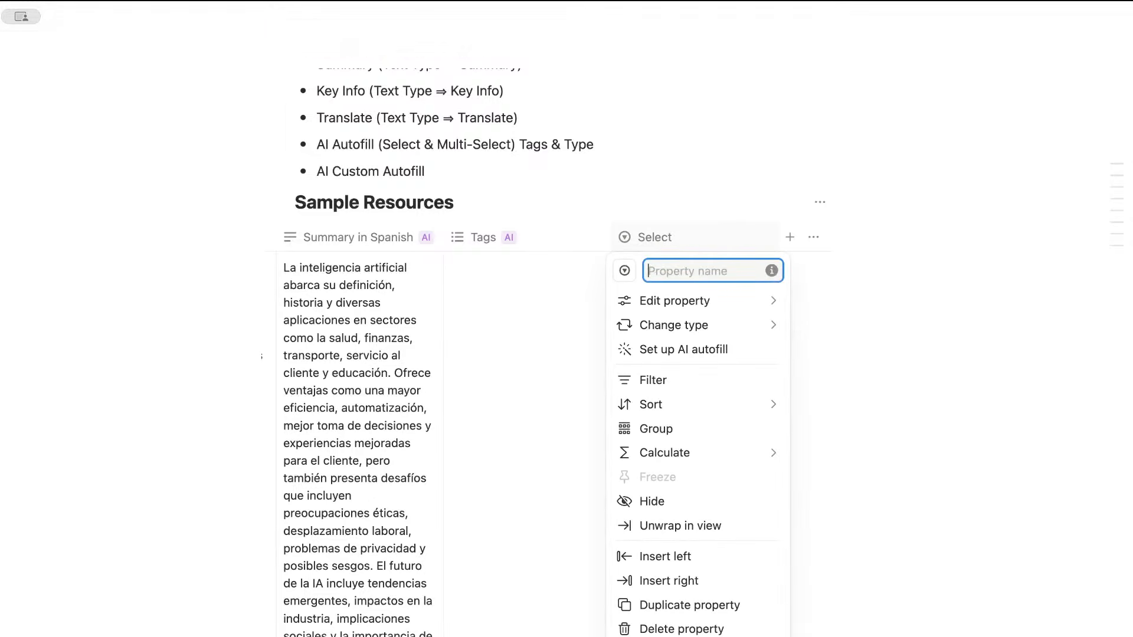
type("Type")
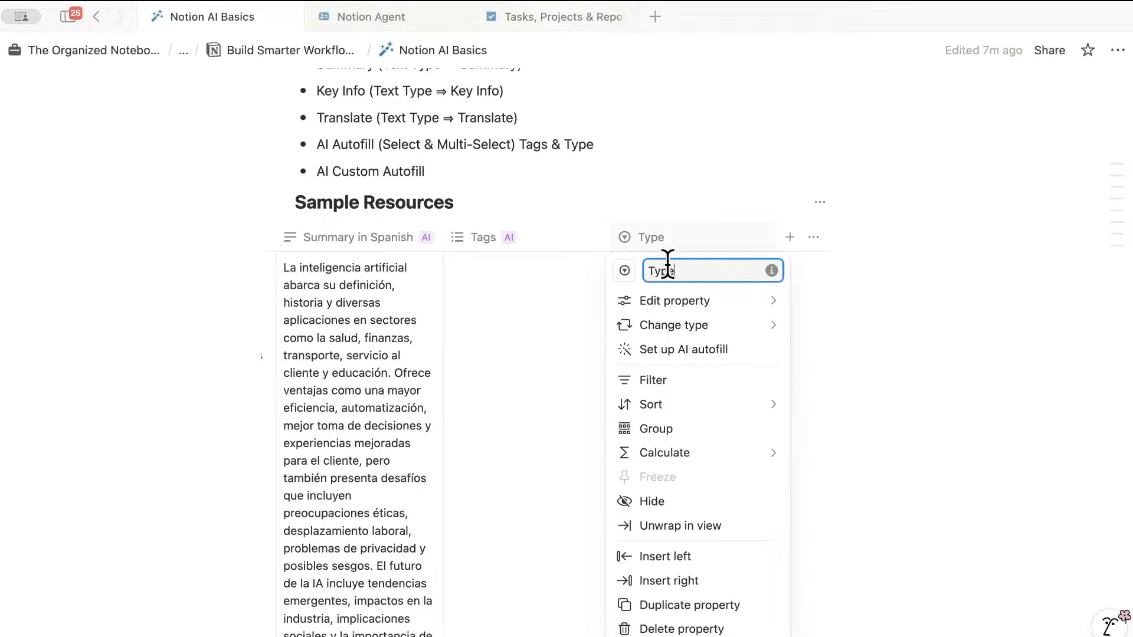
left_click(652, 269)
type("Resource")
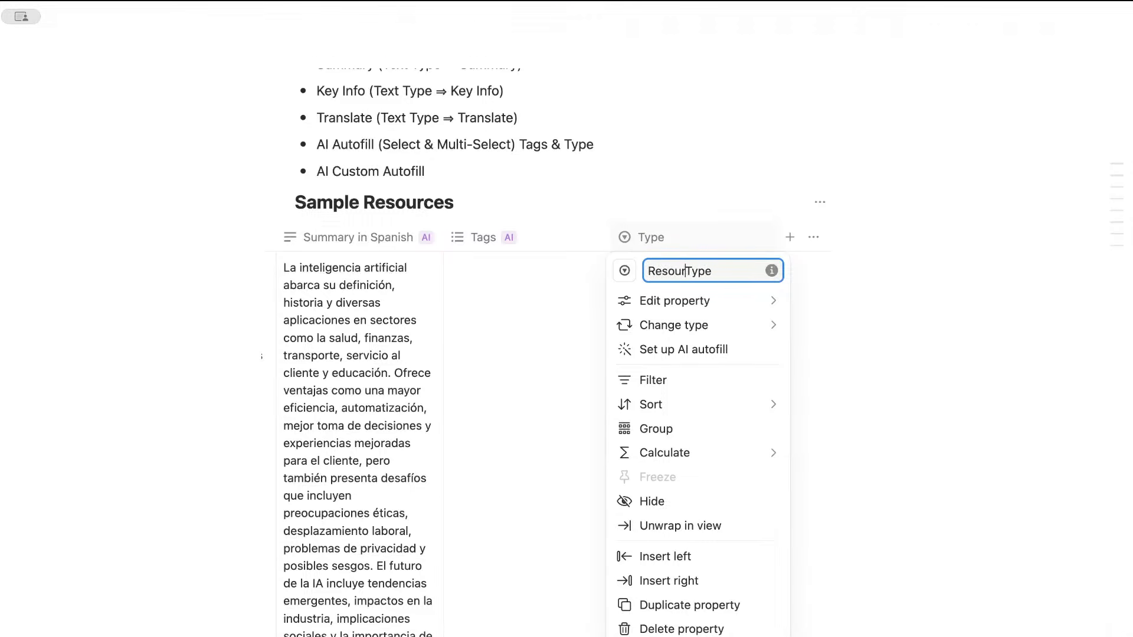
key("Return")
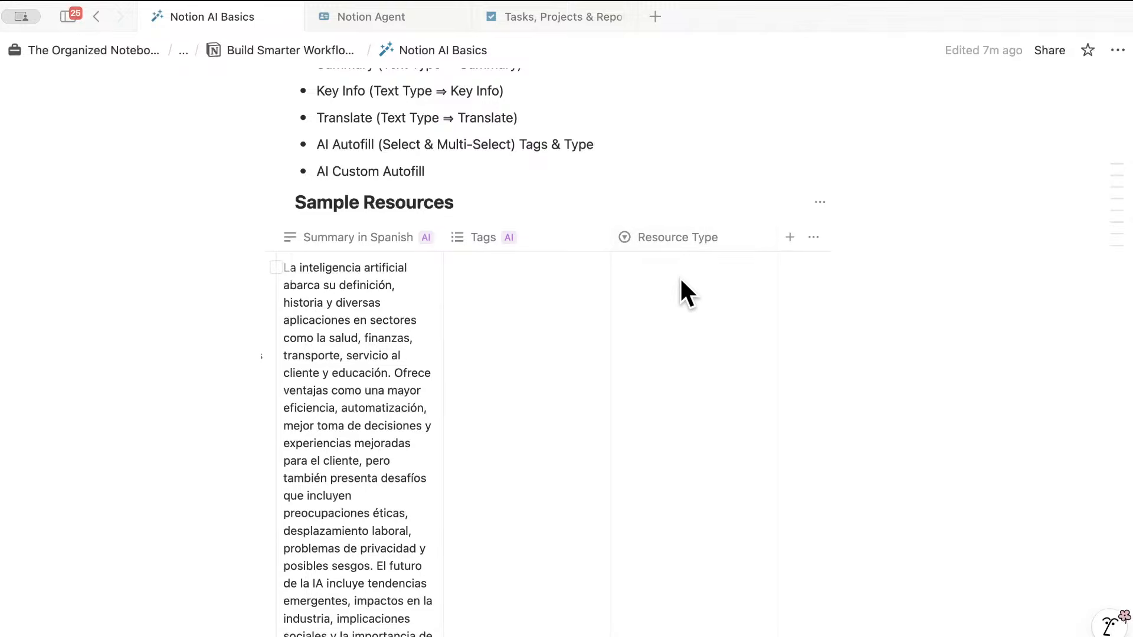
left_click(699, 240)
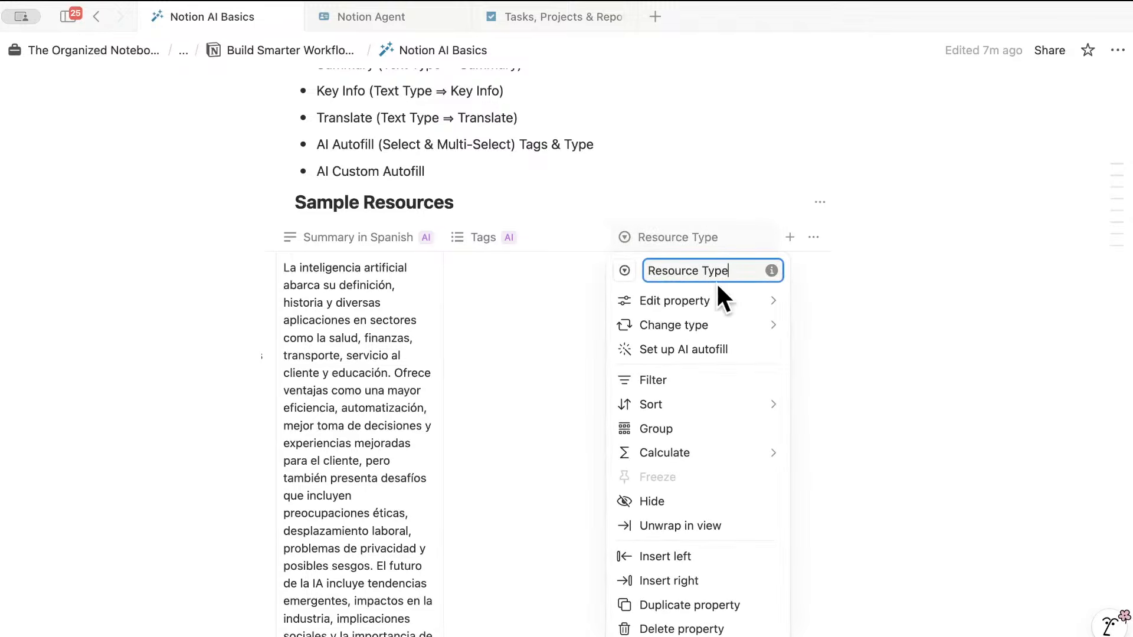
- Enable AI autofill with new-option generation on Resource Type, then let AI fill the first row
left_click(719, 348)
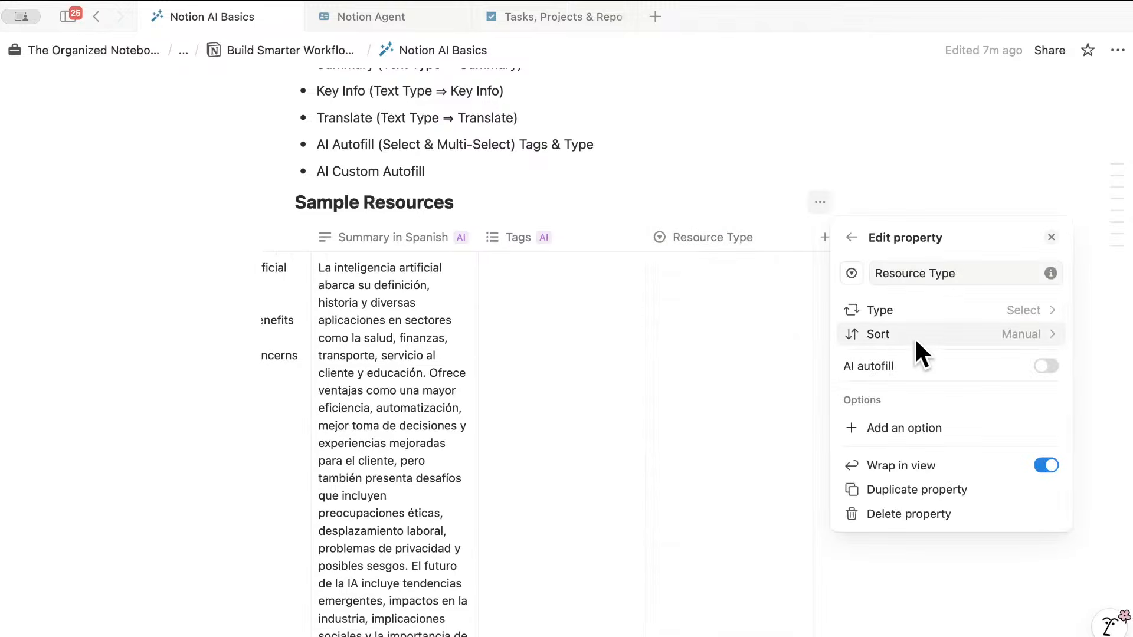
left_click(1045, 365)
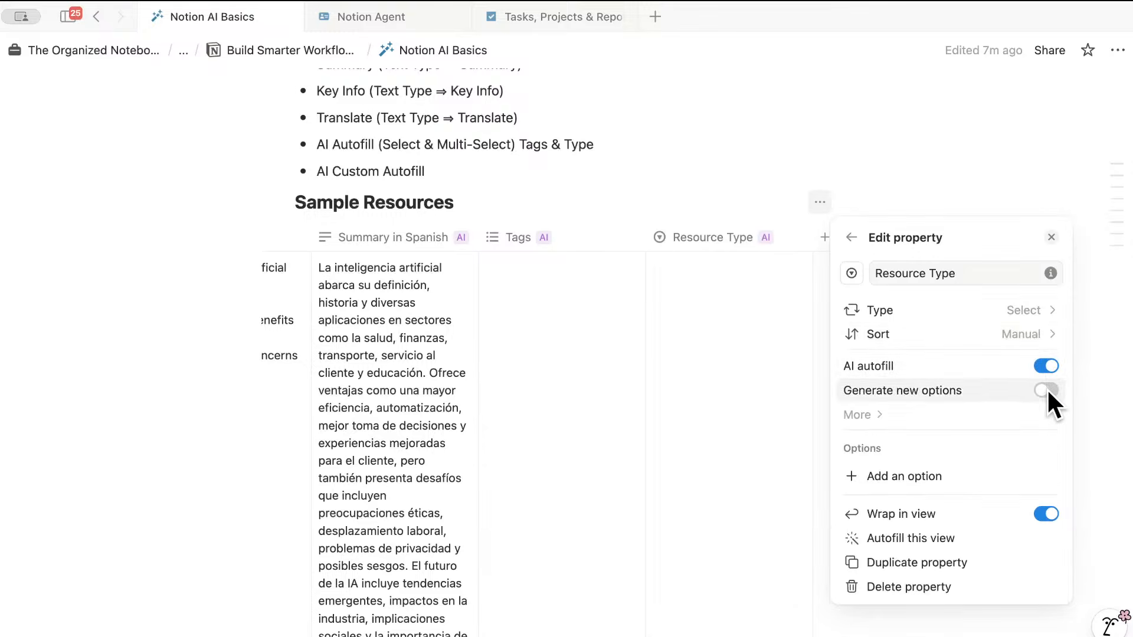
left_click(1046, 391)
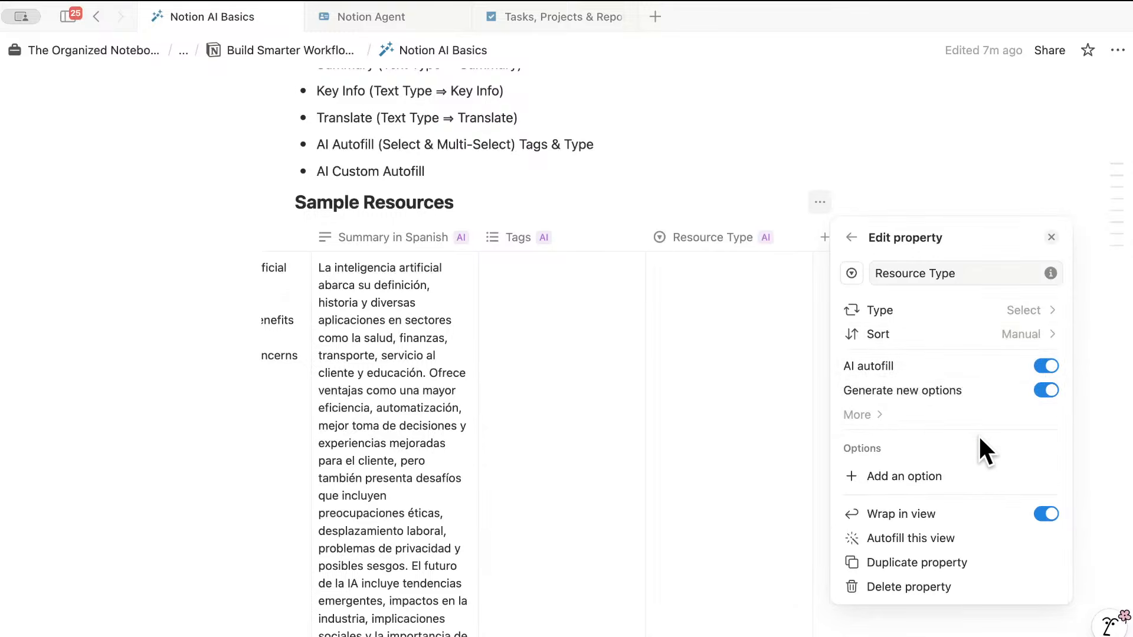
left_click(1084, 399)
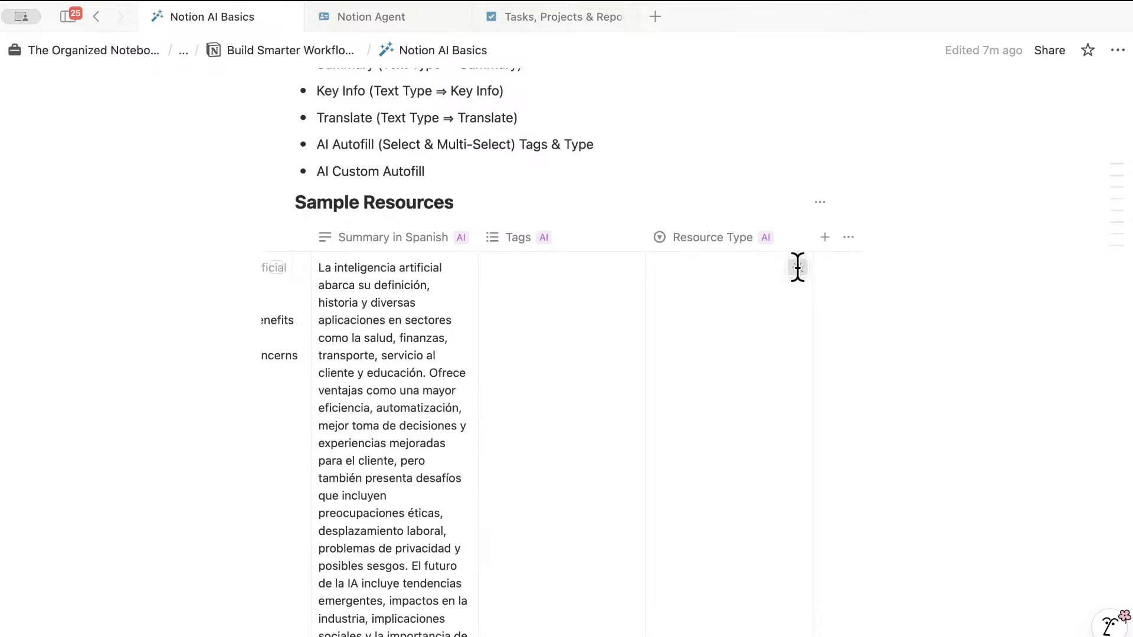
left_click(797, 268)
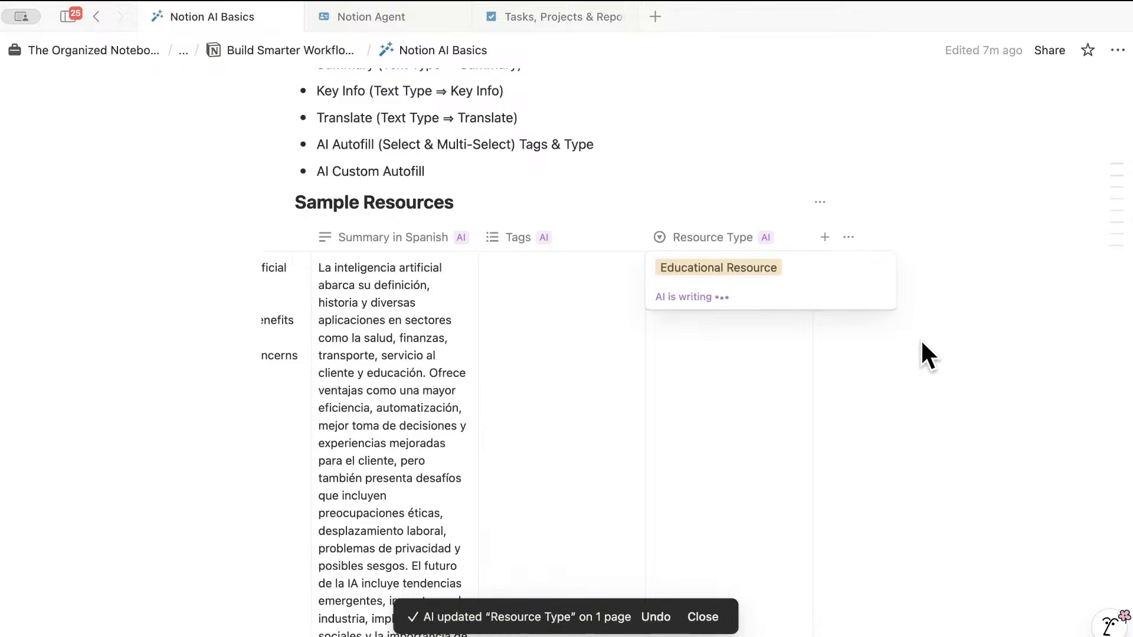
- Let AI fill 'Educational Resource' into the next rows' Resource Type cells, closing each option list
left_click(922, 342)
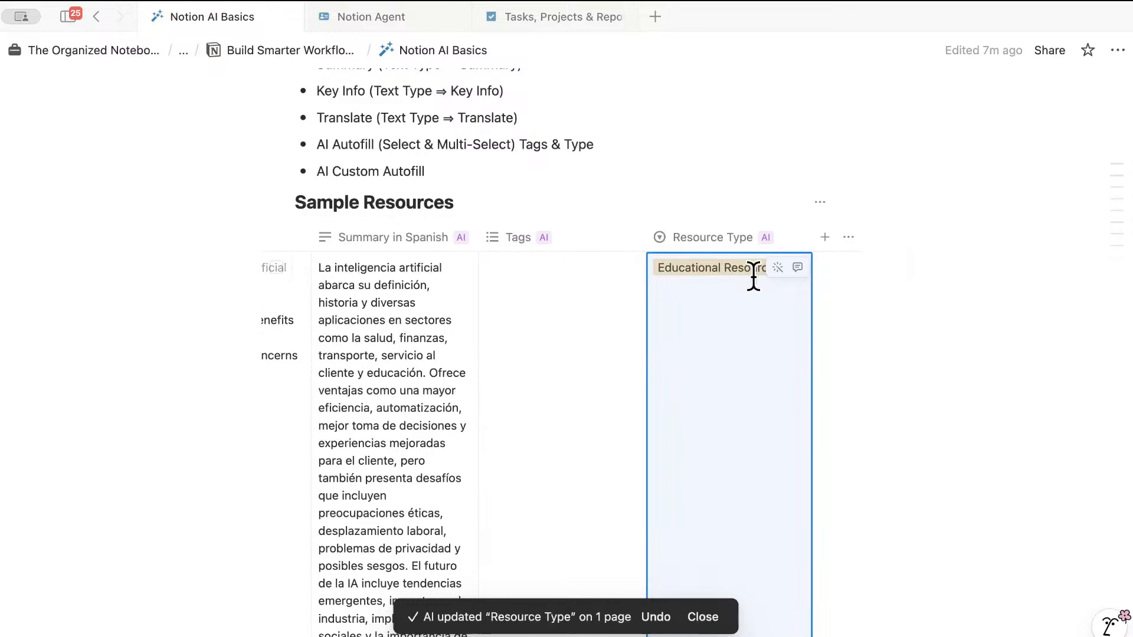
scroll(823, 354, "up", 3)
scroll(830, 358, "down", 5)
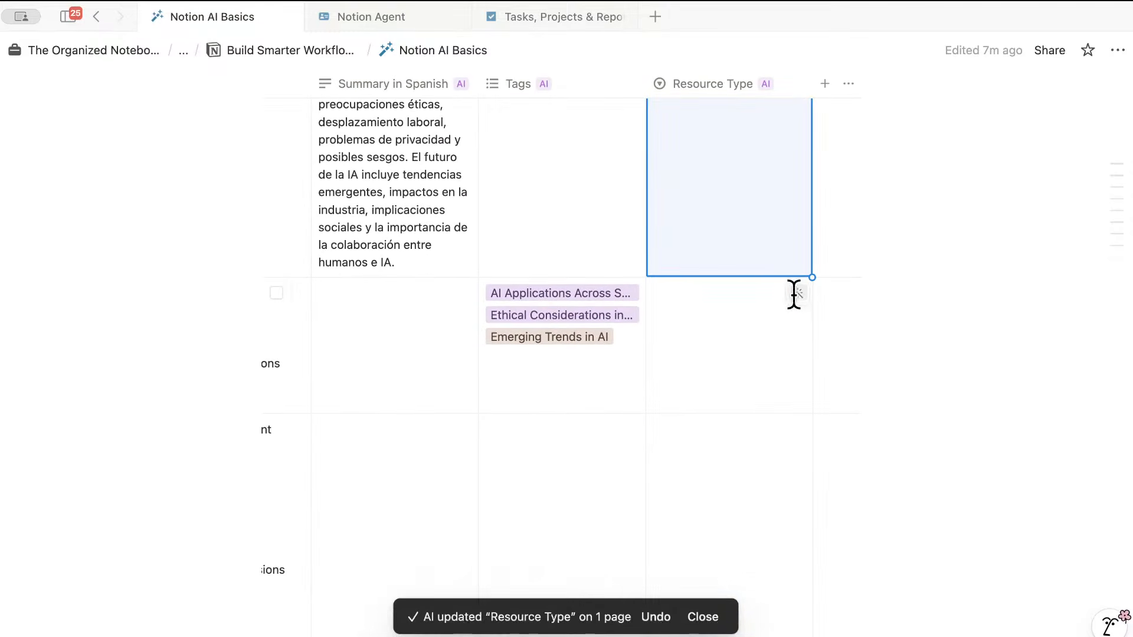
left_click(795, 295)
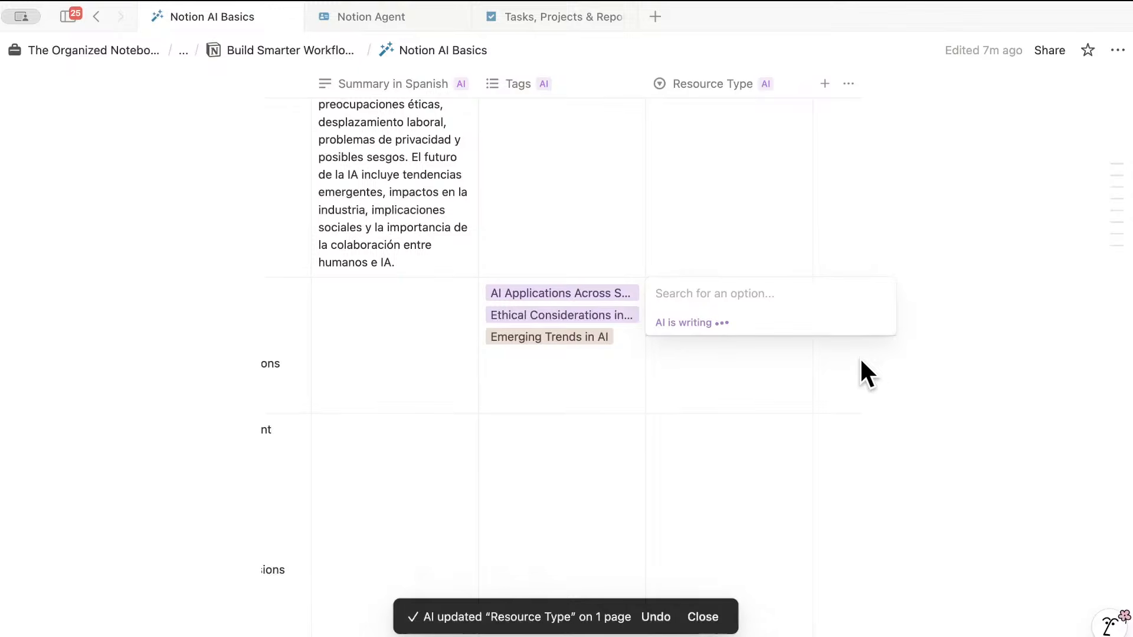
left_click(838, 402)
scroll(832, 407, "down", 3)
scroll(827, 409, "up", 8)
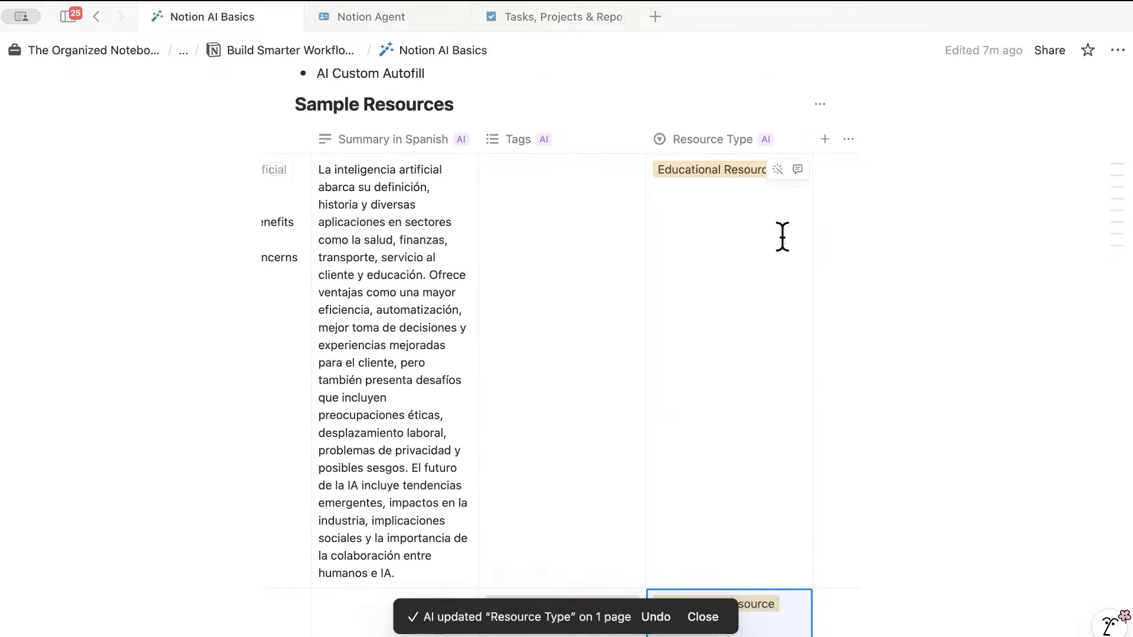
scroll(764, 251, "up", 1)
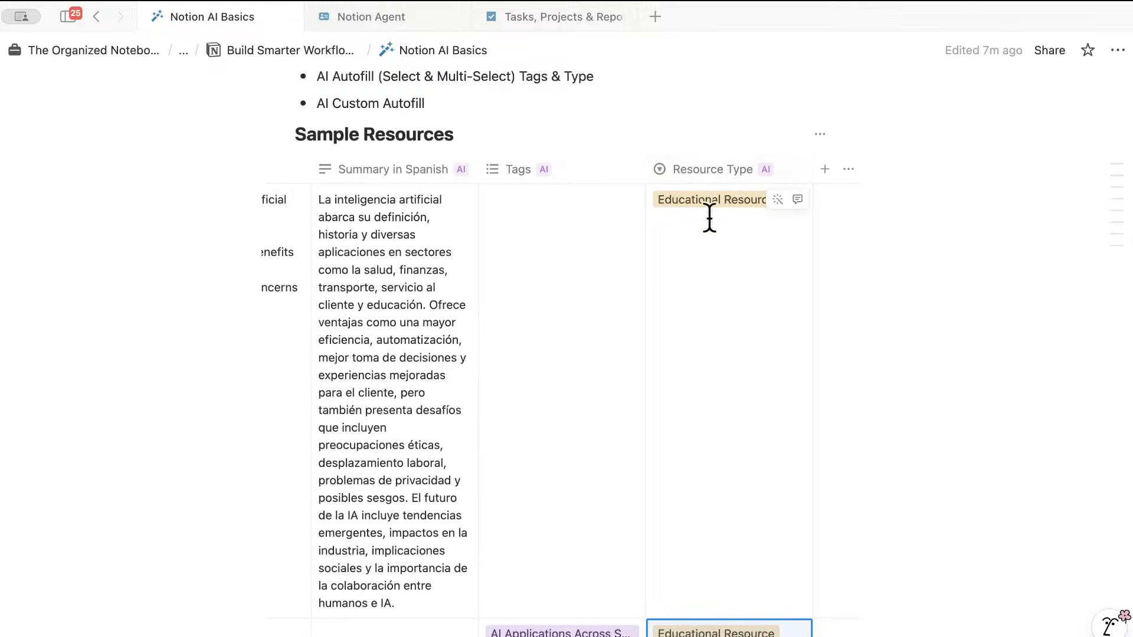
scroll(729, 266, "down", 2)
scroll(729, 266, "up", 5)
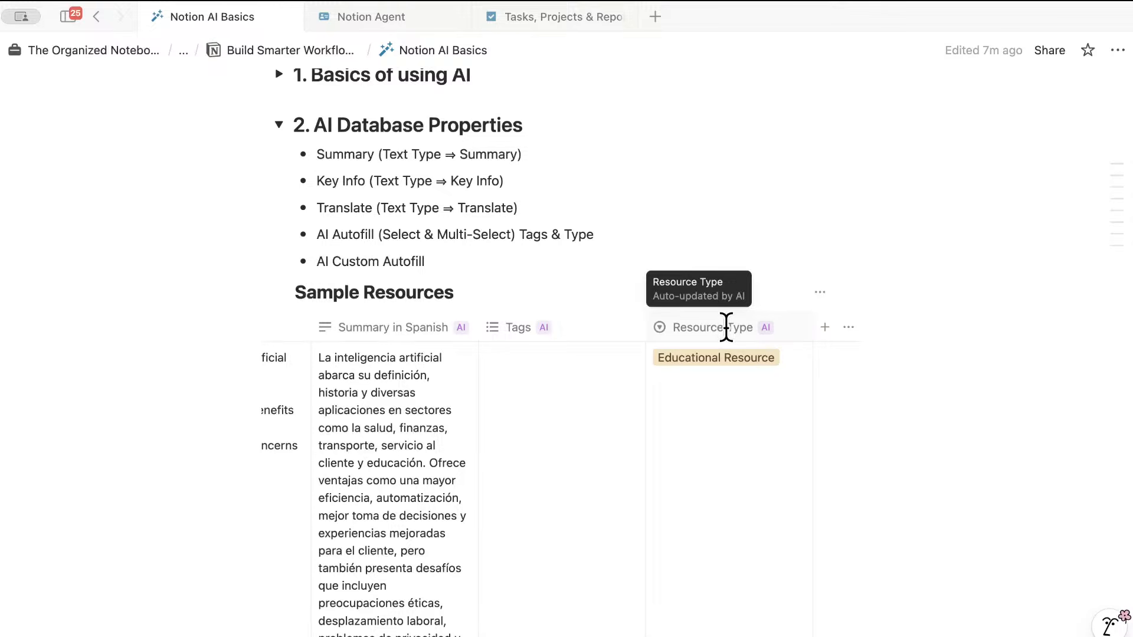
scroll(686, 396, "down", 1)
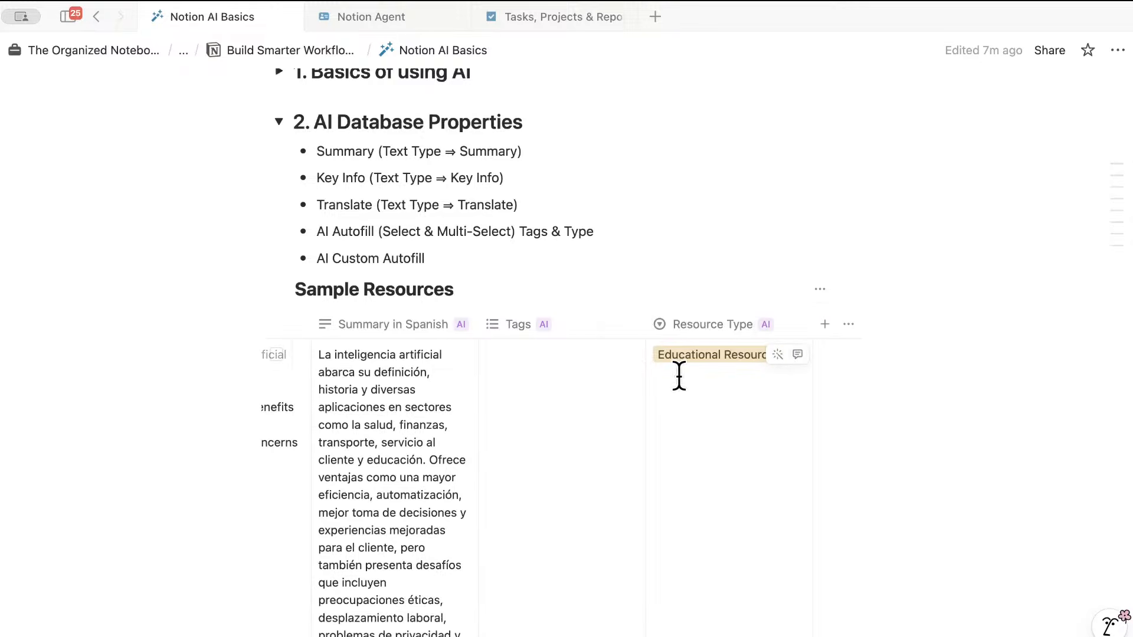
scroll(683, 419, "up", 1)
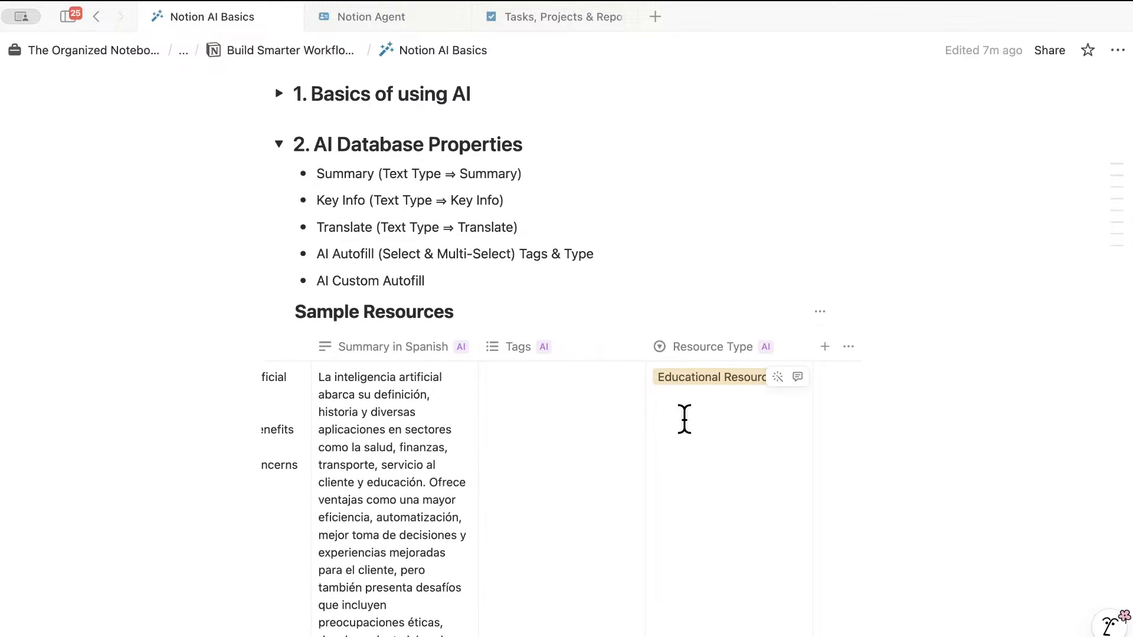
- Add a new Text property column to the Sample Resources table
left_click(824, 347)
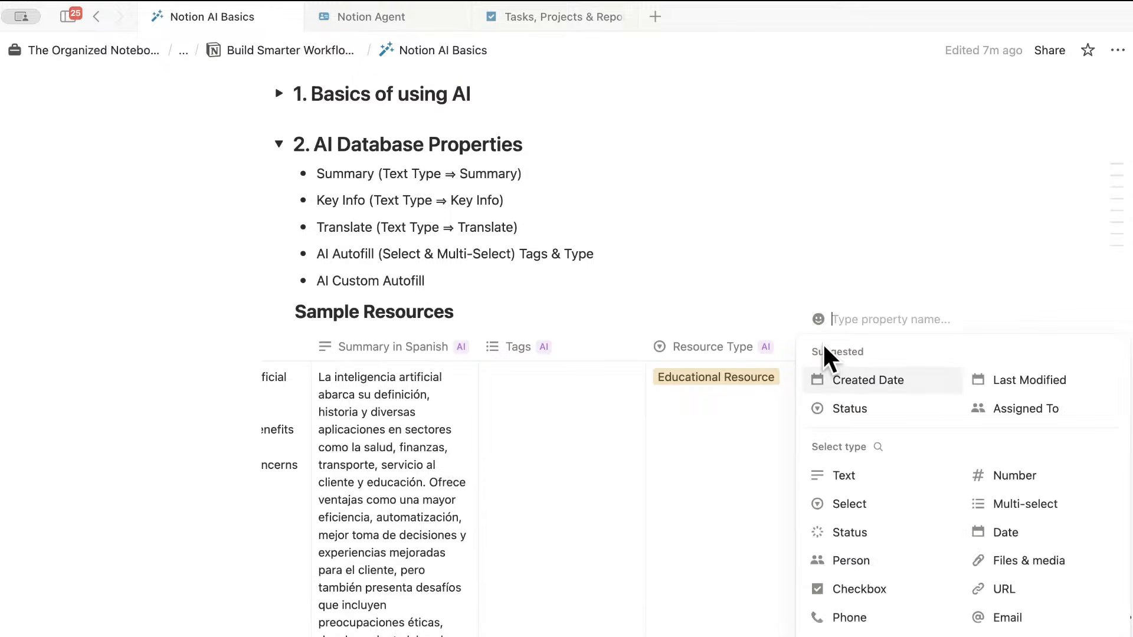
left_click(868, 473)
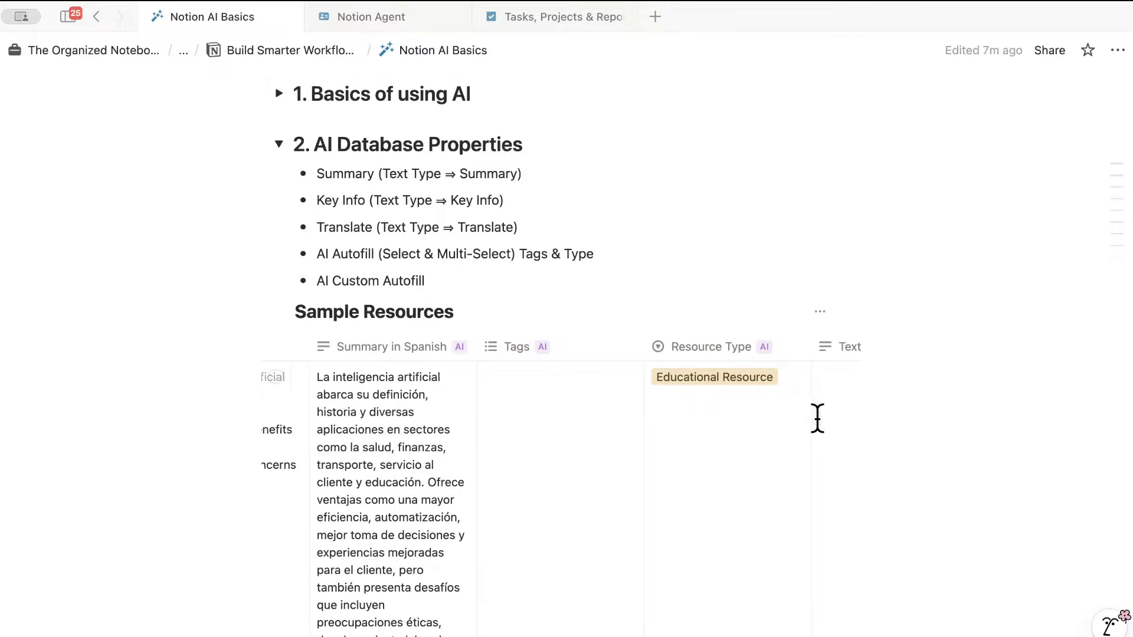
scroll(817, 417, "right", 5)
- Rename the Text column to 'Short Summary' and open its AI autofill setup
left_click(691, 346)
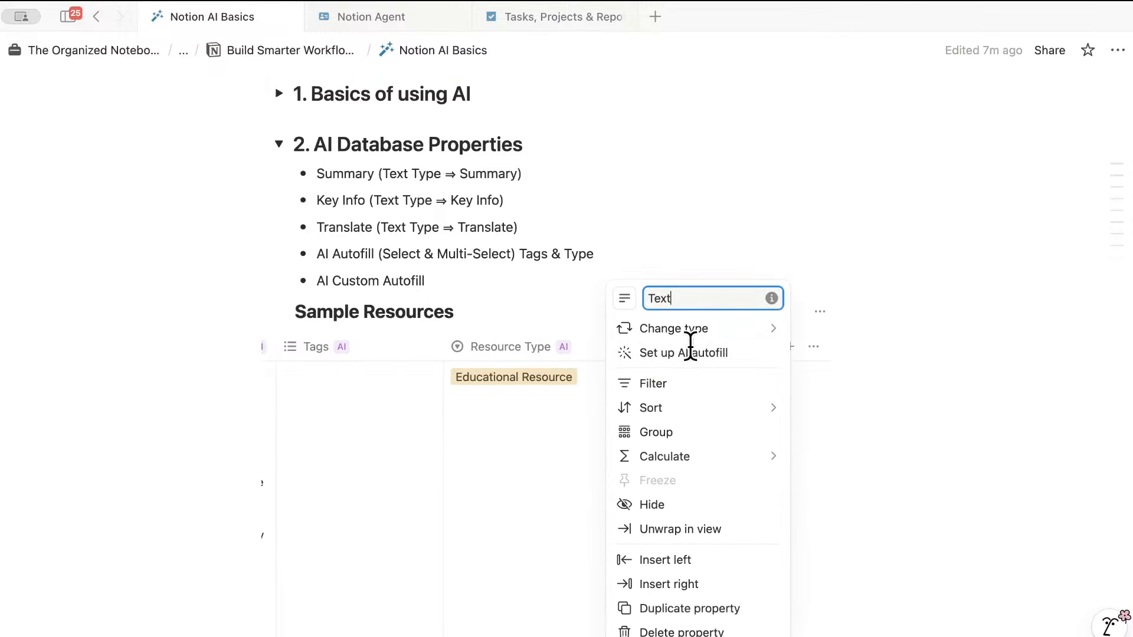
key("BackSpace")
key("BackSpace")
key("BackSpace")
key("BackSpace")
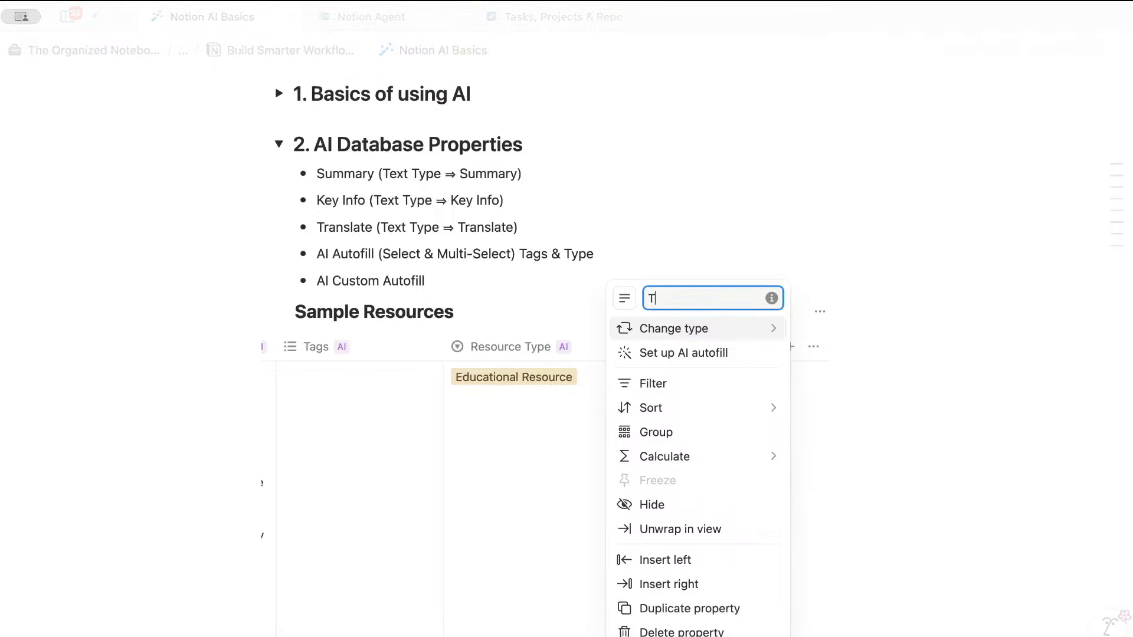
type("S")
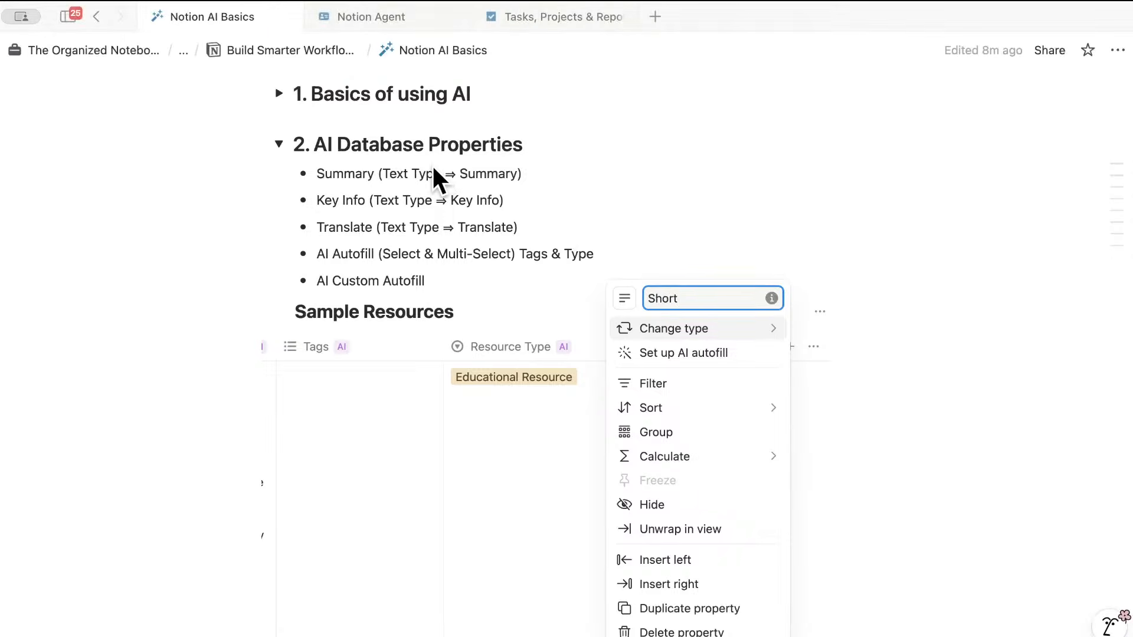
type("hort Summar")
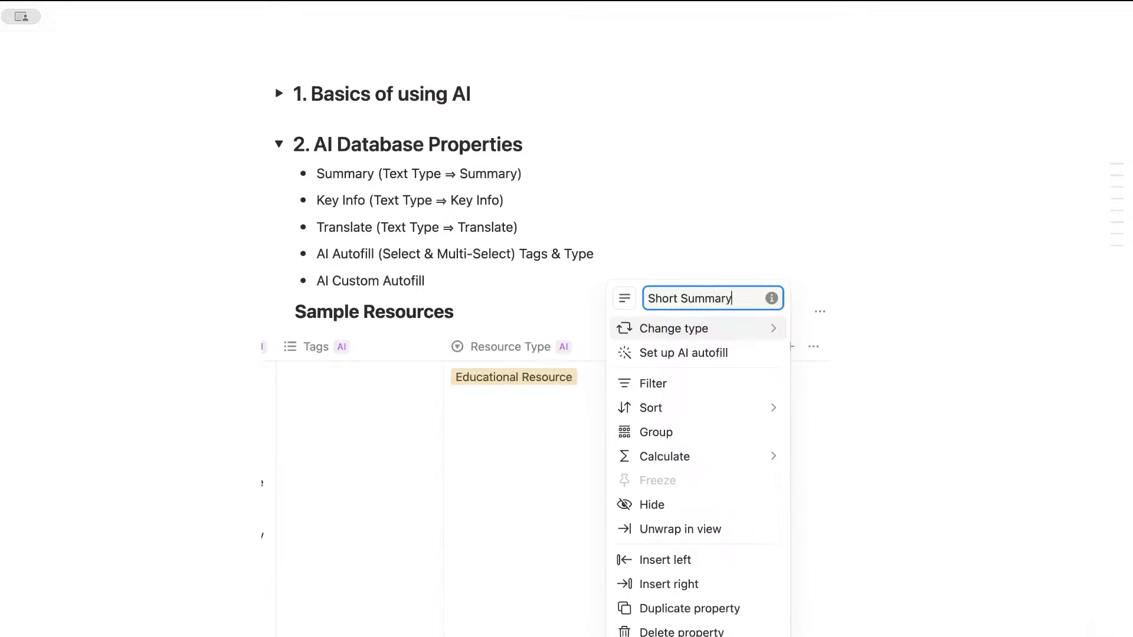
type("y")
left_click(683, 353)
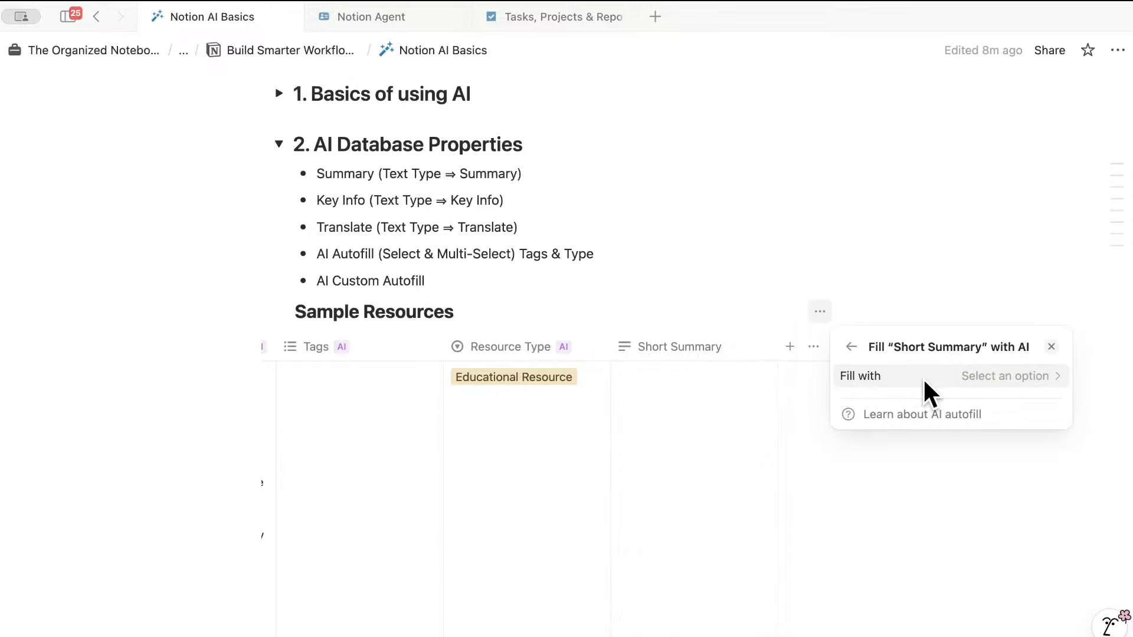
- Save a custom AI autofill prompt, '20 word summary about this page', with auto-update turned on
left_click(1015, 378)
left_click(1005, 476)
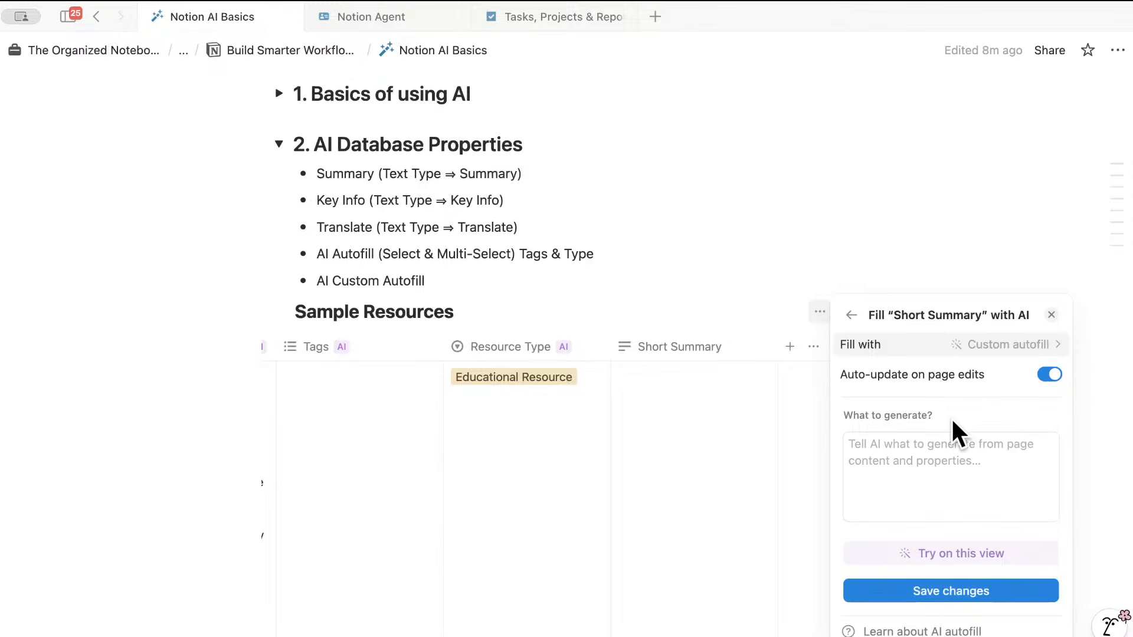
left_click(914, 449)
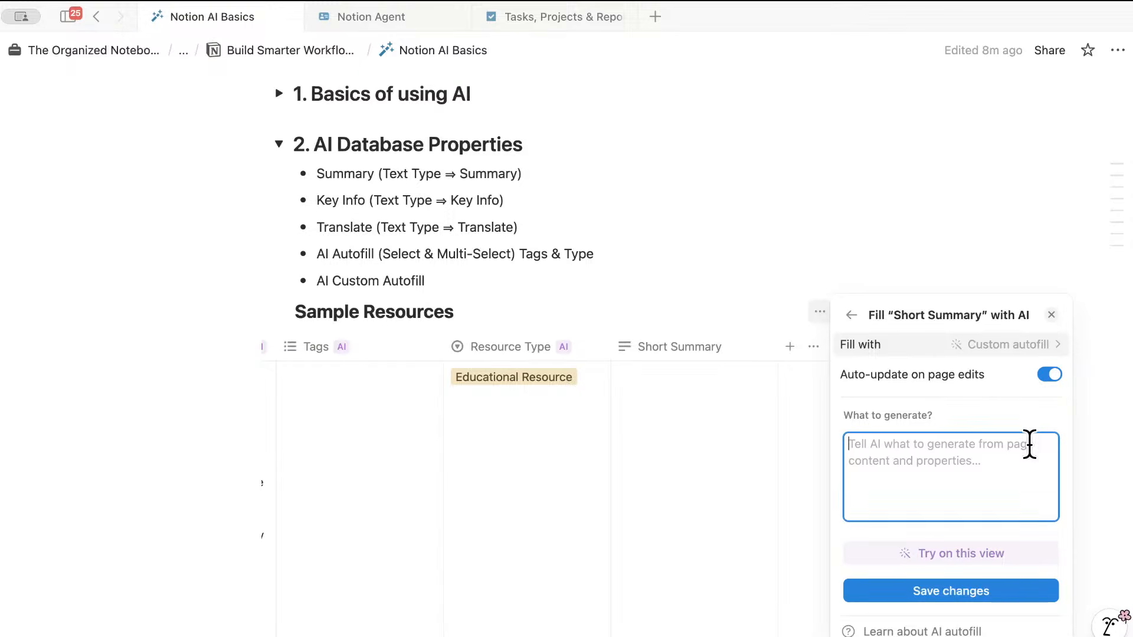
type("20 word ")
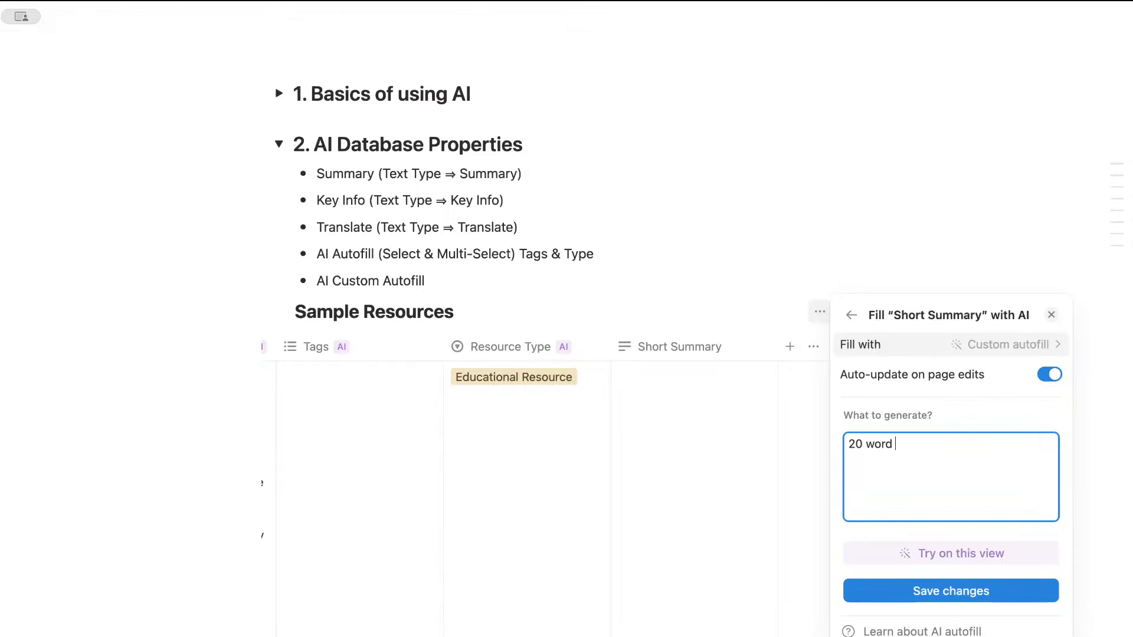
type("summary about this page")
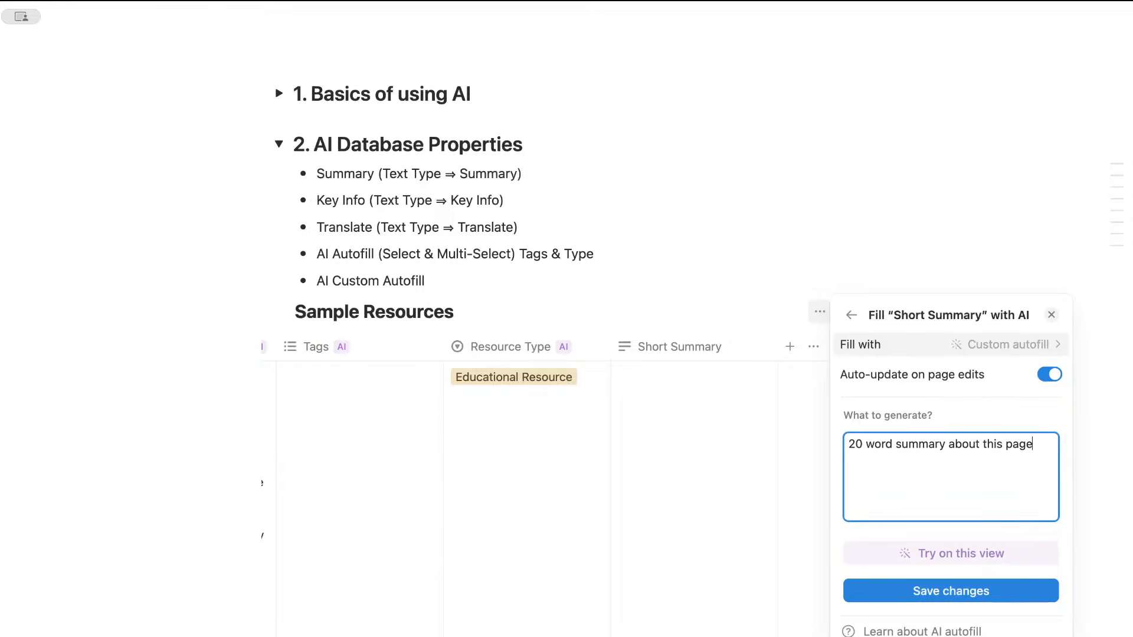
left_click(1005, 594)
left_click(639, 416)
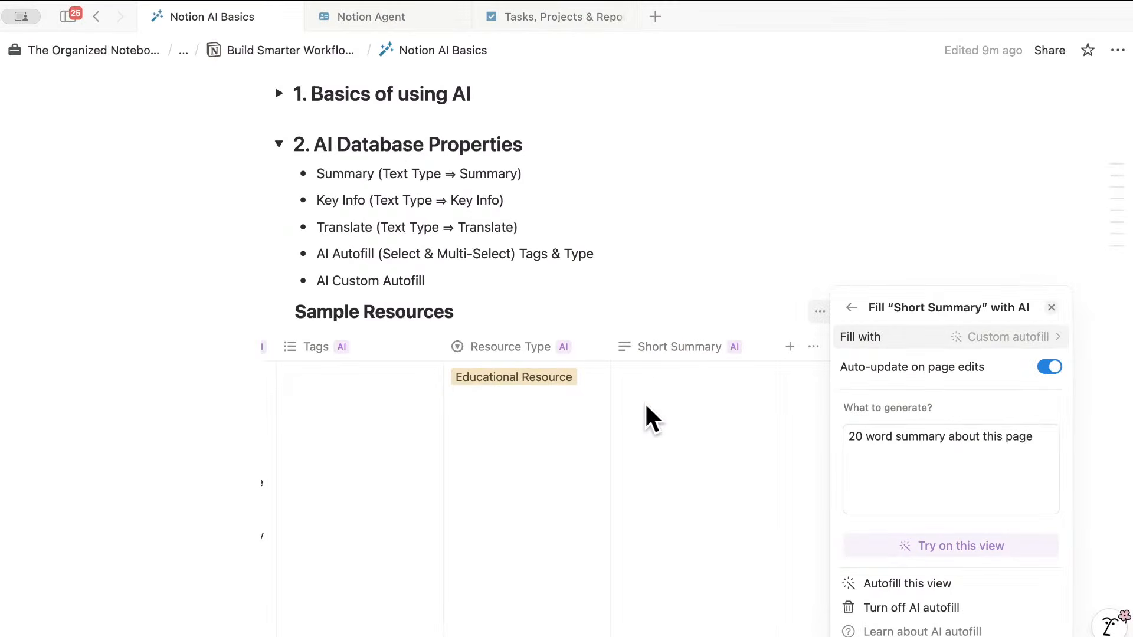
- Generate the AI summary in the first resource's Short Summary cell
left_click(721, 320)
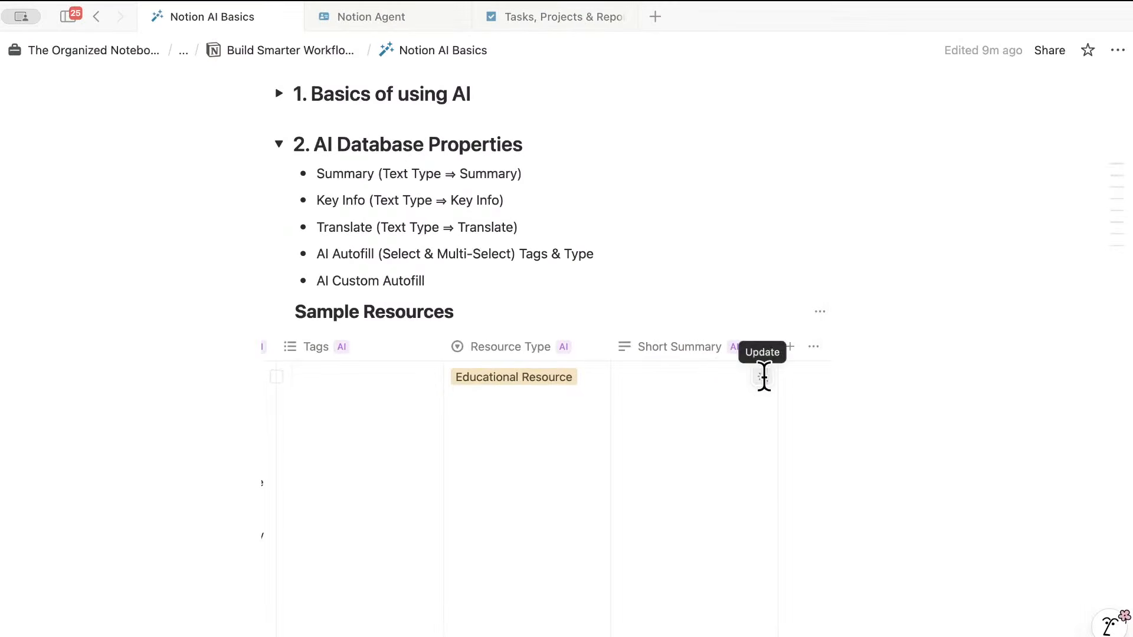
left_click(761, 374)
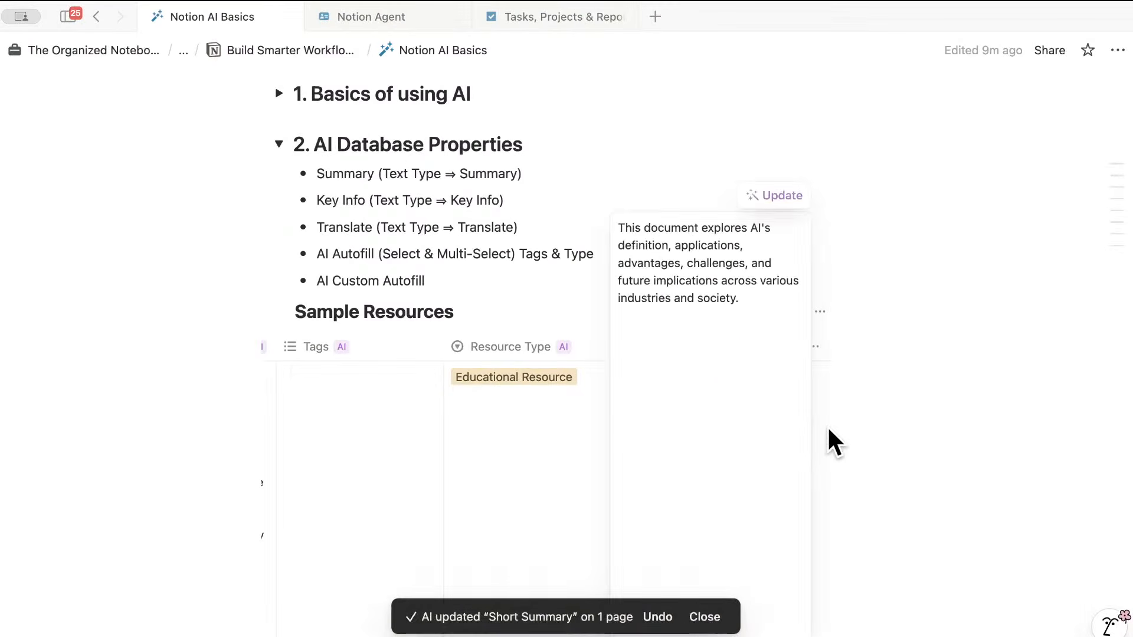
key("Escape")
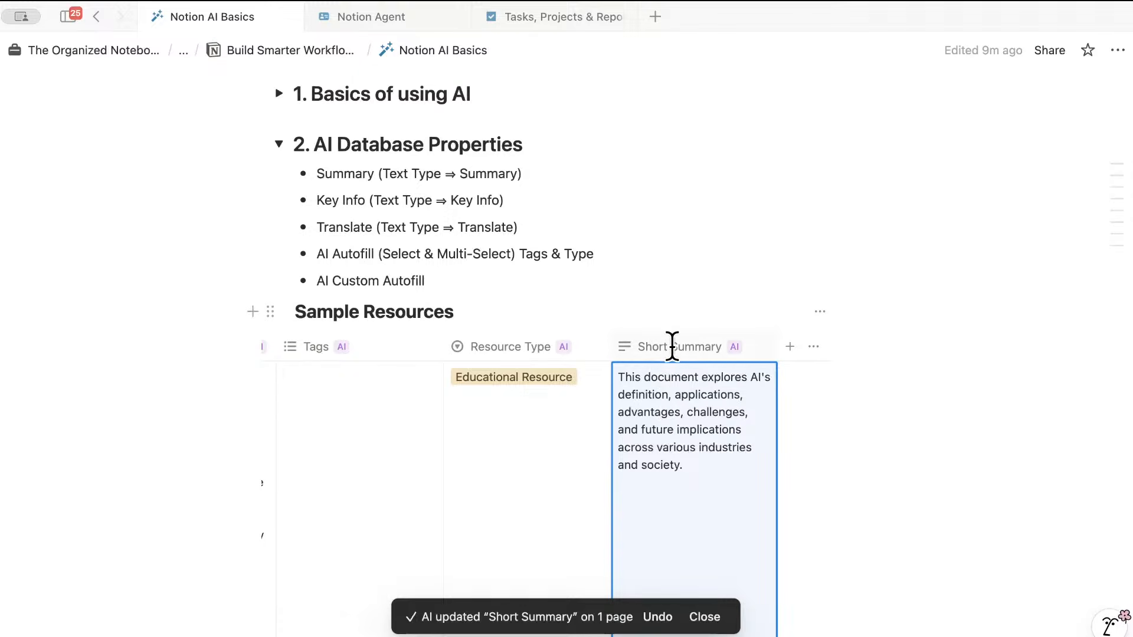
- Scroll across the table and start adding another property column
scroll(520, 400, "left", 5)
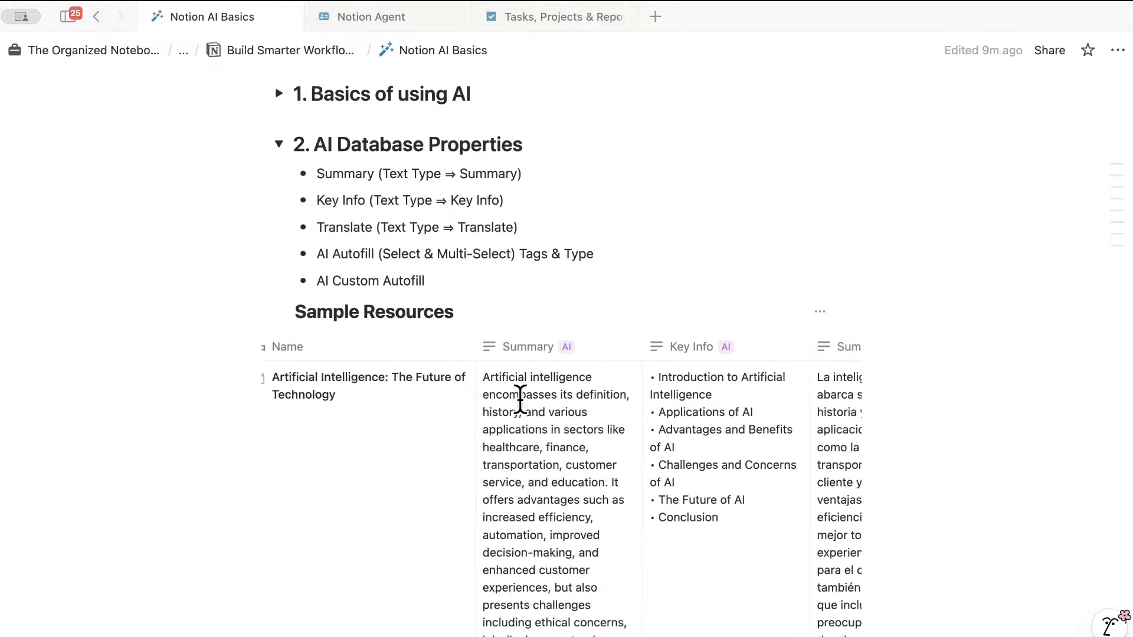
scroll(546, 476, "down", 4)
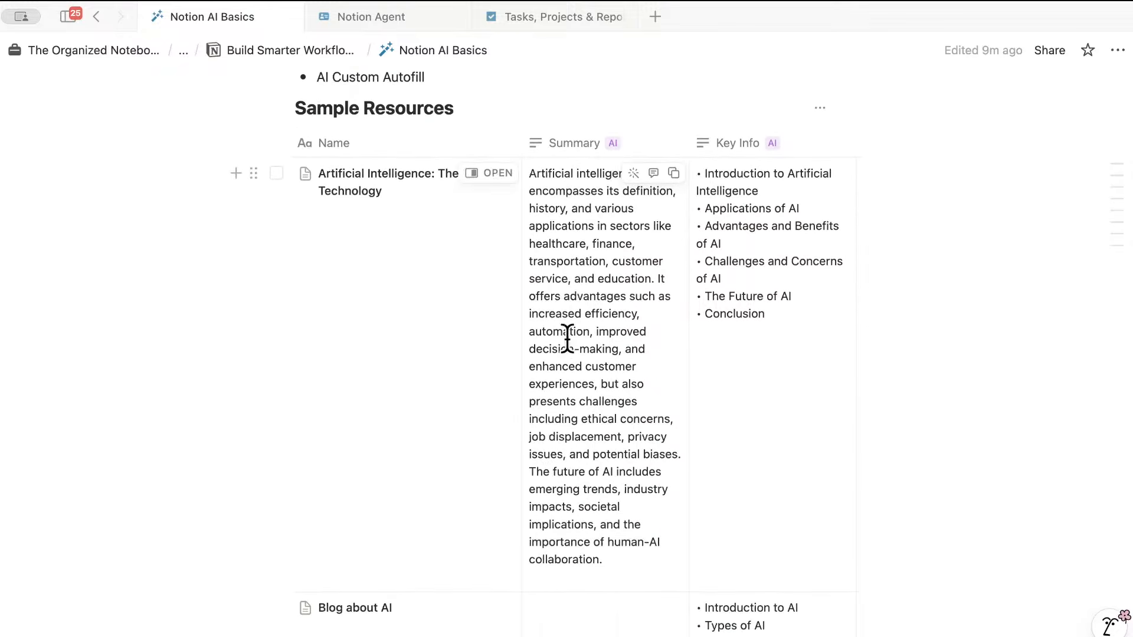
scroll(587, 460, "right", 5)
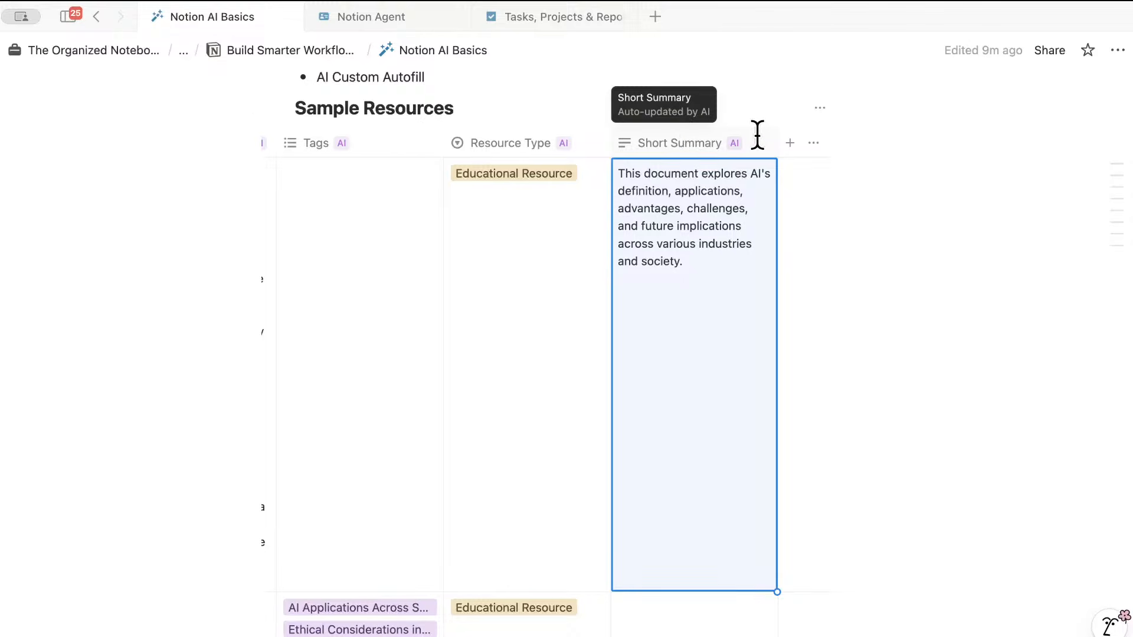
left_click(790, 143)
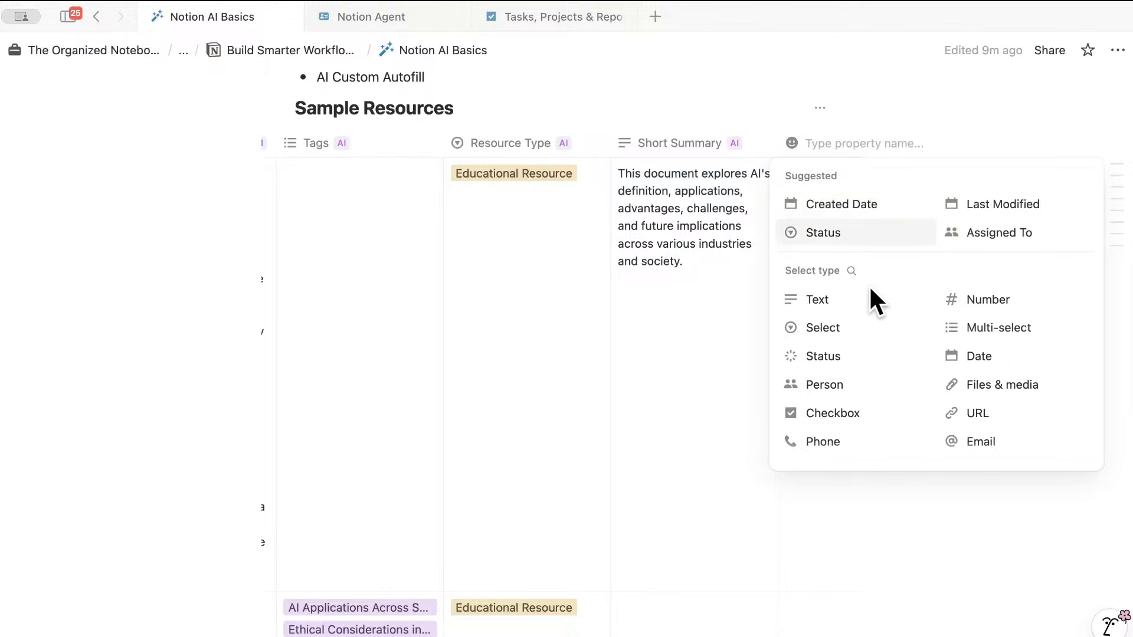
- Create a new Text column named 'Review Questions'
left_click(849, 296)
left_click(806, 135)
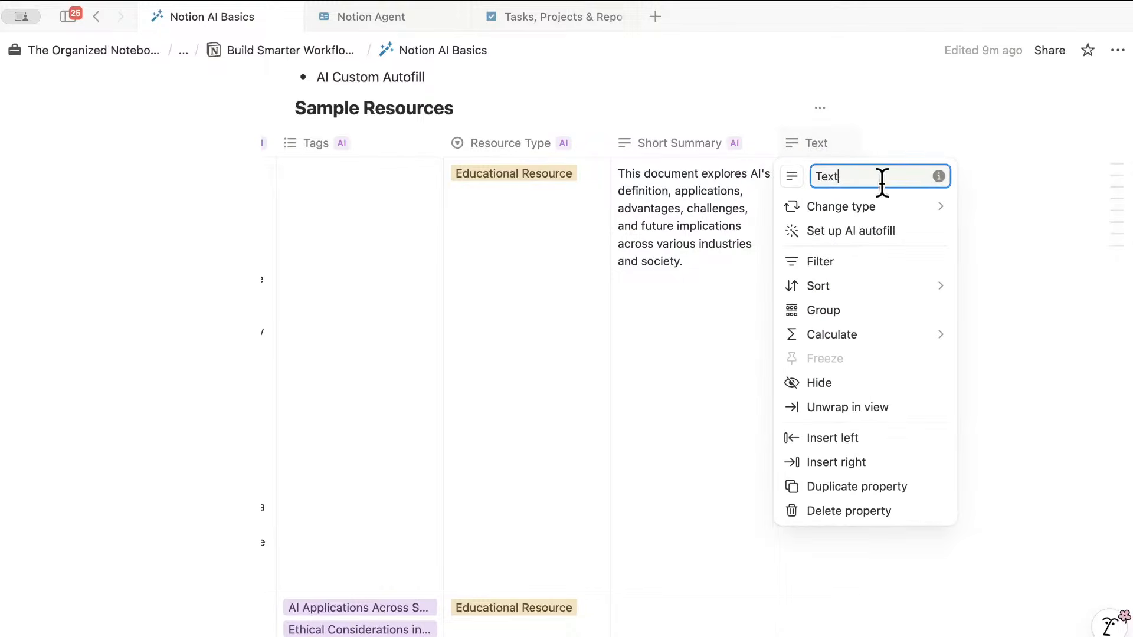
key("BackSpace")
key("BackSpace")
key("BackSpace")
key("BackSpace")
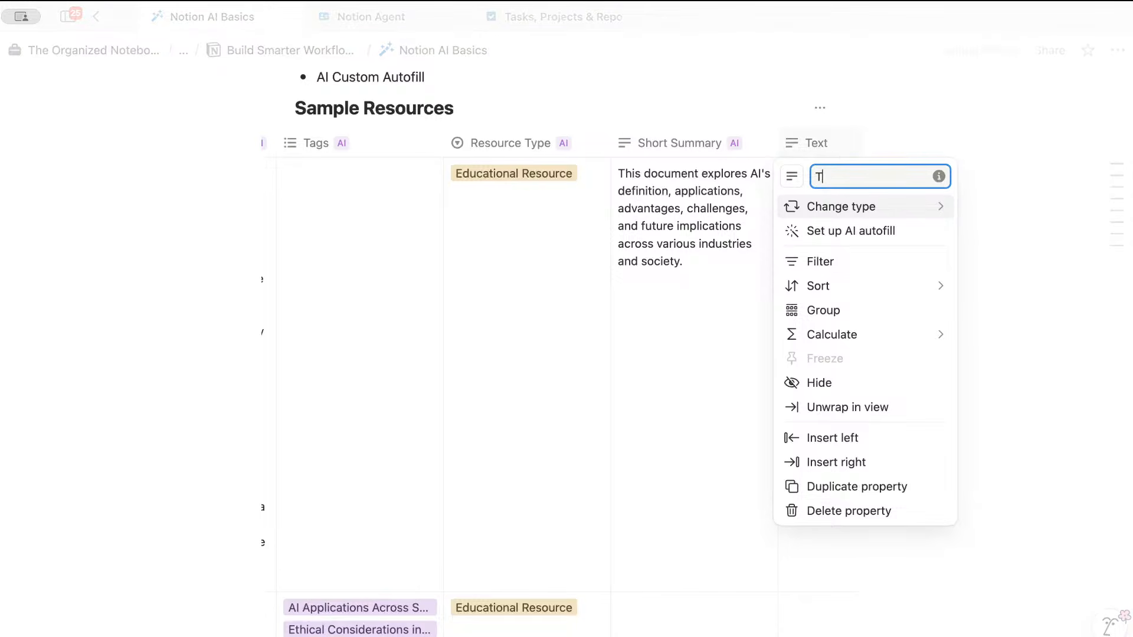
type("Re")
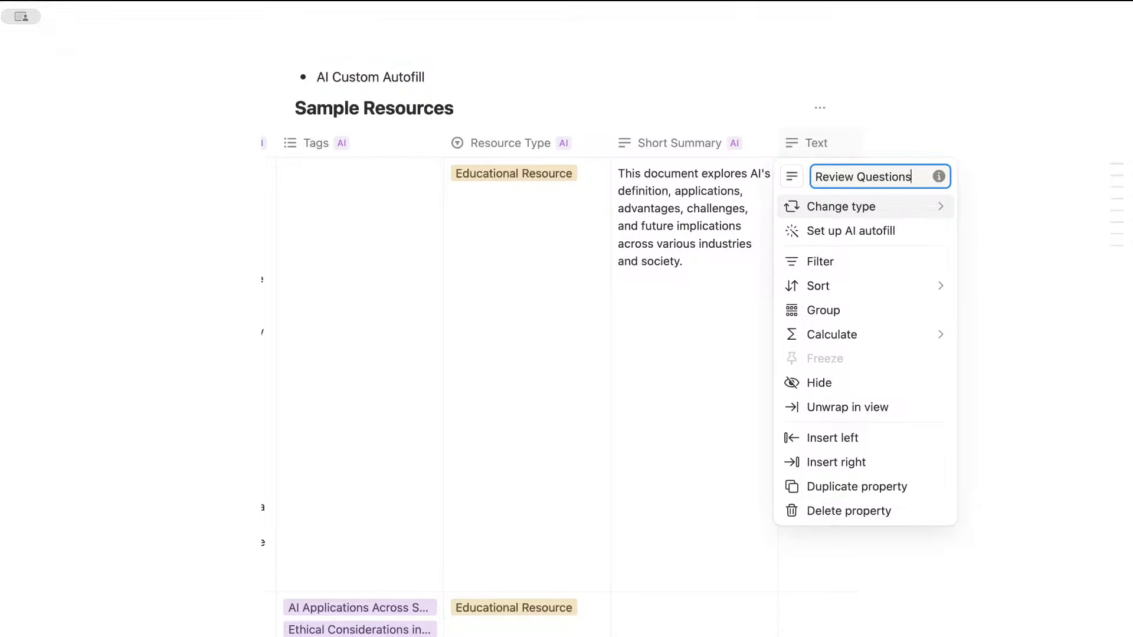
type("view Questions")
left_click(823, 152)
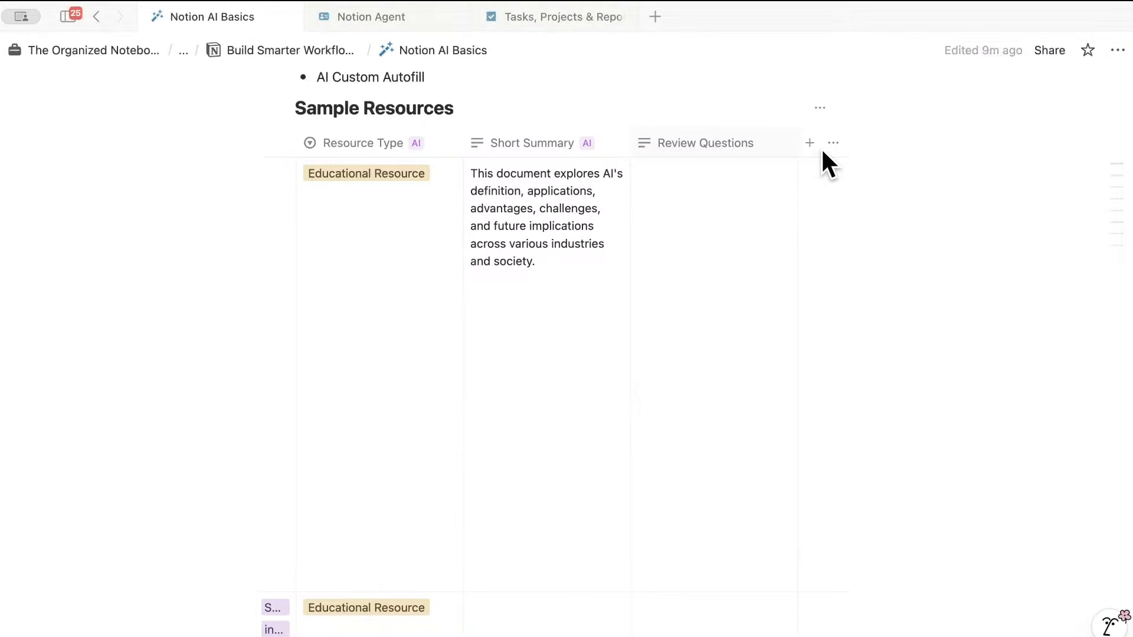
- Give Review Questions a custom AI autofill prompt for review questions based on this page, with auto-update on, and run it
left_click(673, 179)
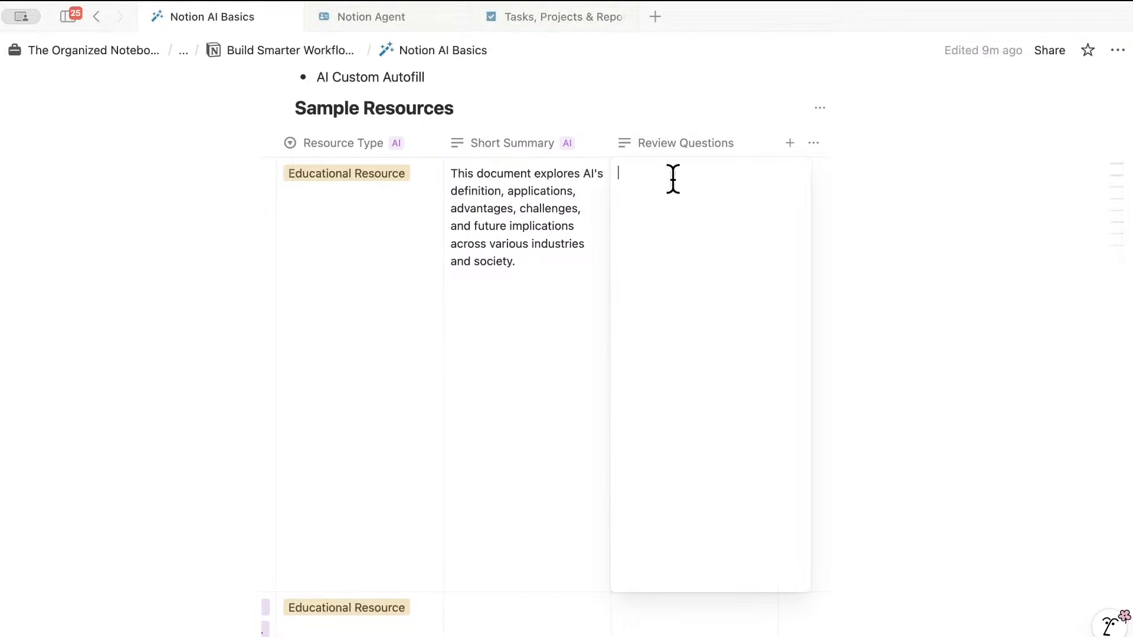
left_click(680, 143)
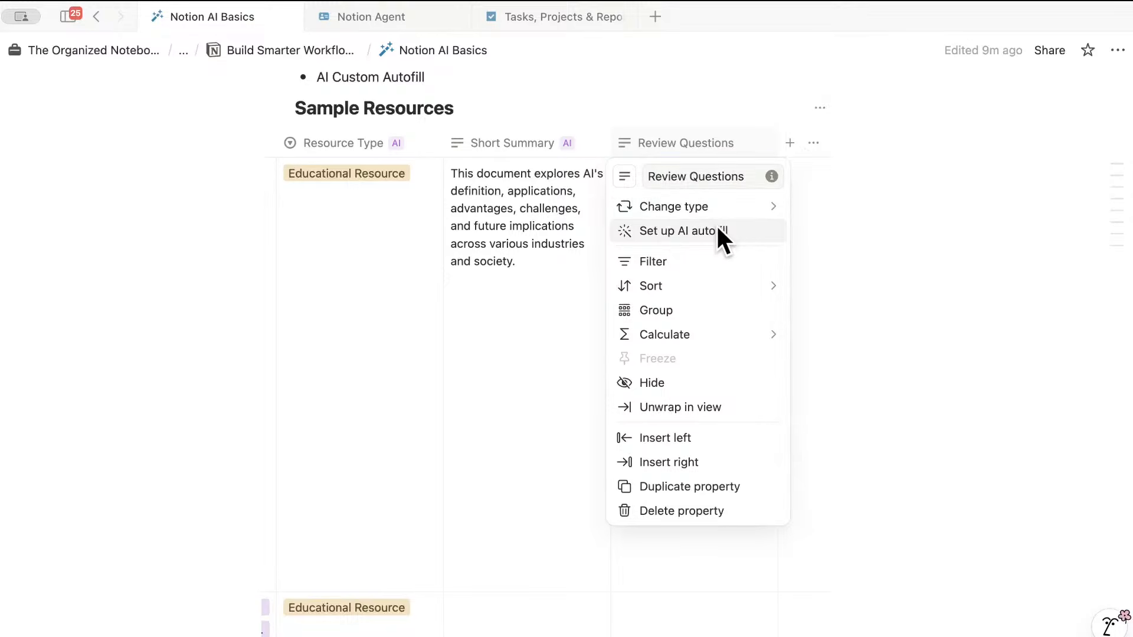
left_click(718, 230)
left_click(1007, 173)
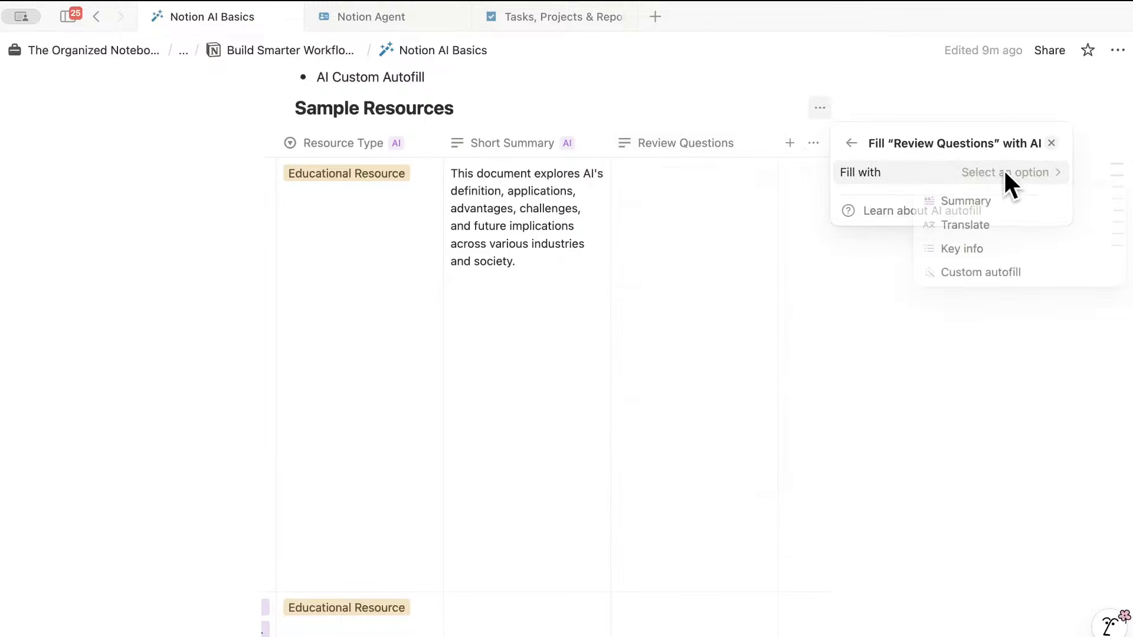
left_click(997, 273)
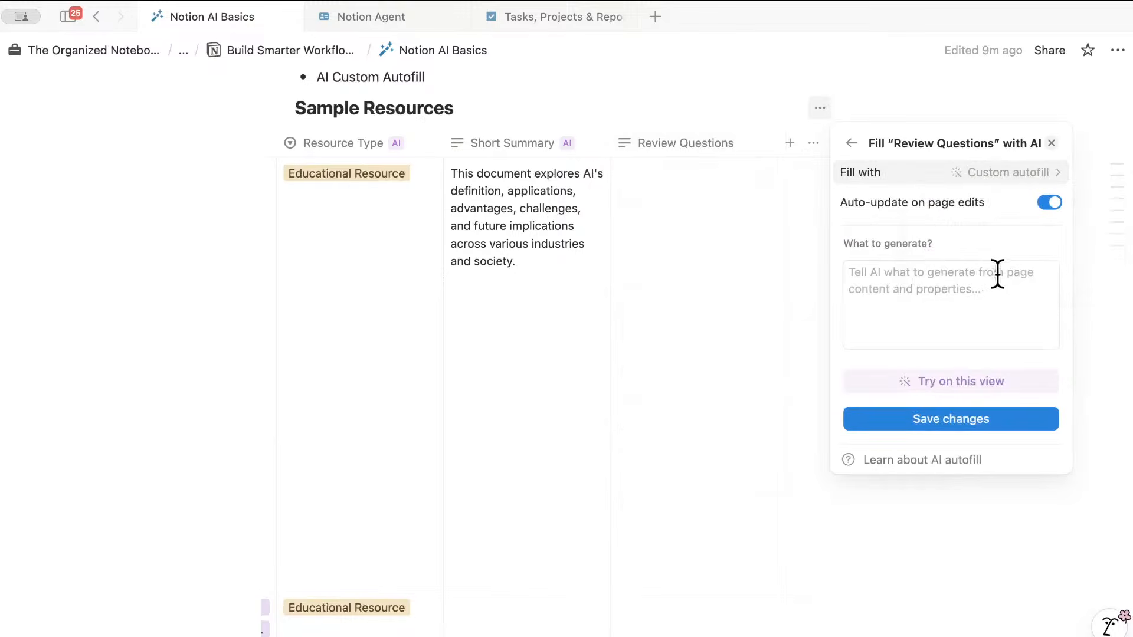
left_click(997, 274)
type("Generate 5 review q")
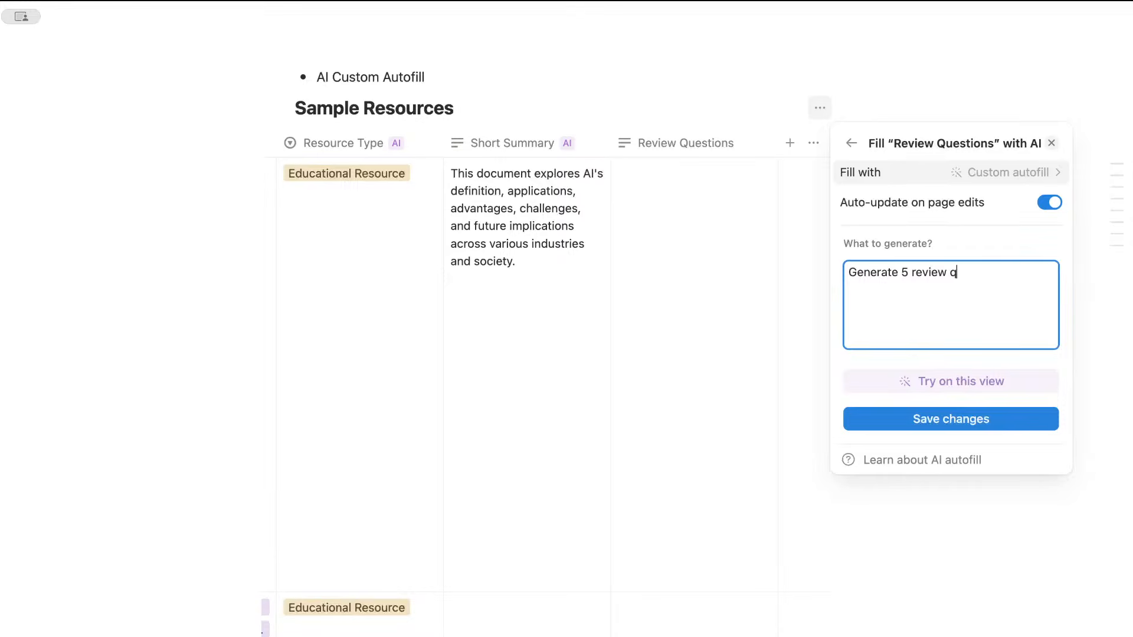
type("uestions based on this page")
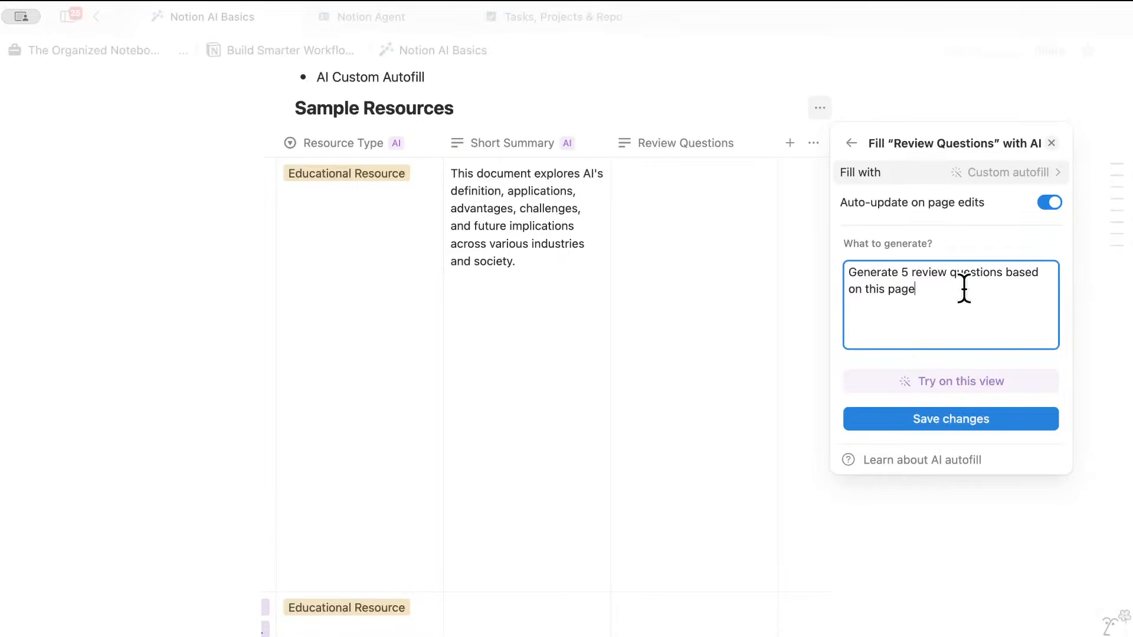
left_click(1002, 416)
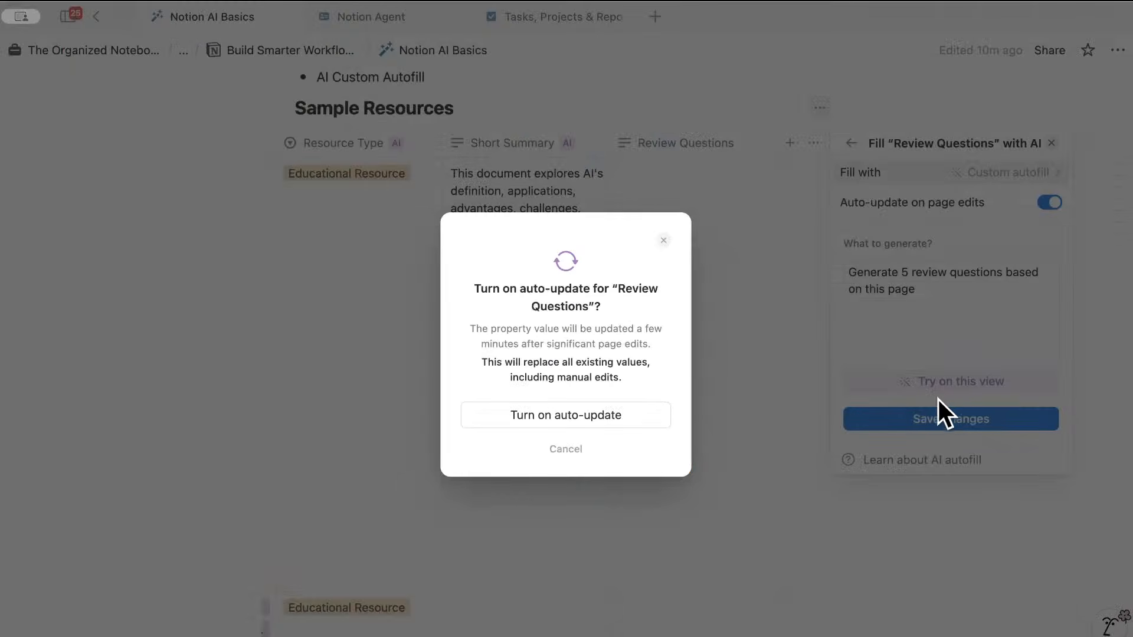
left_click(621, 415)
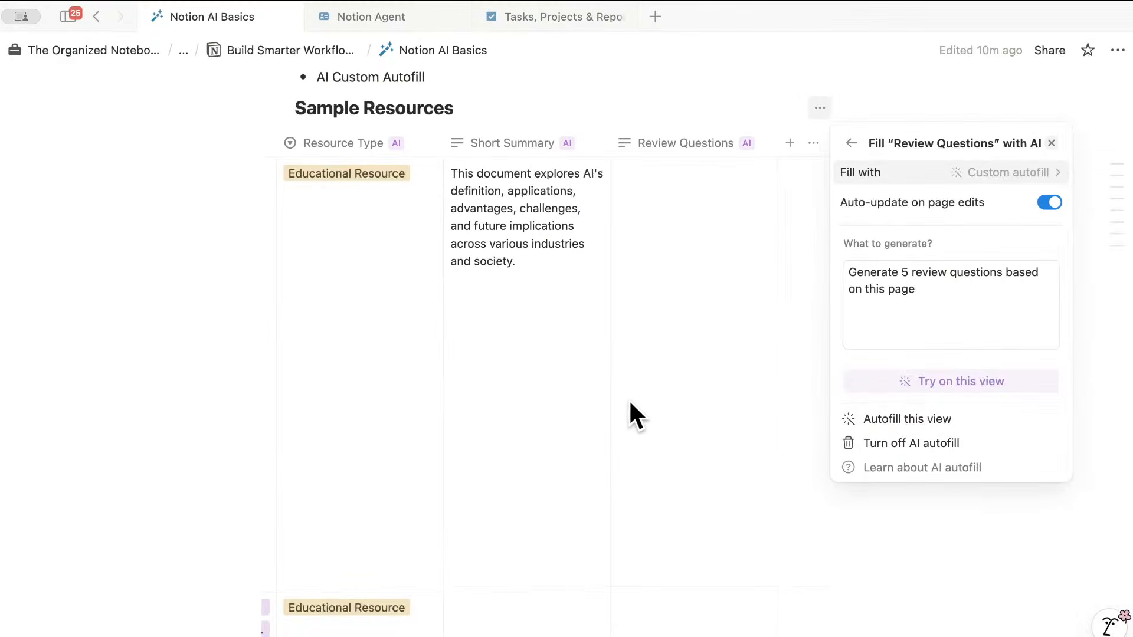
left_click(950, 382)
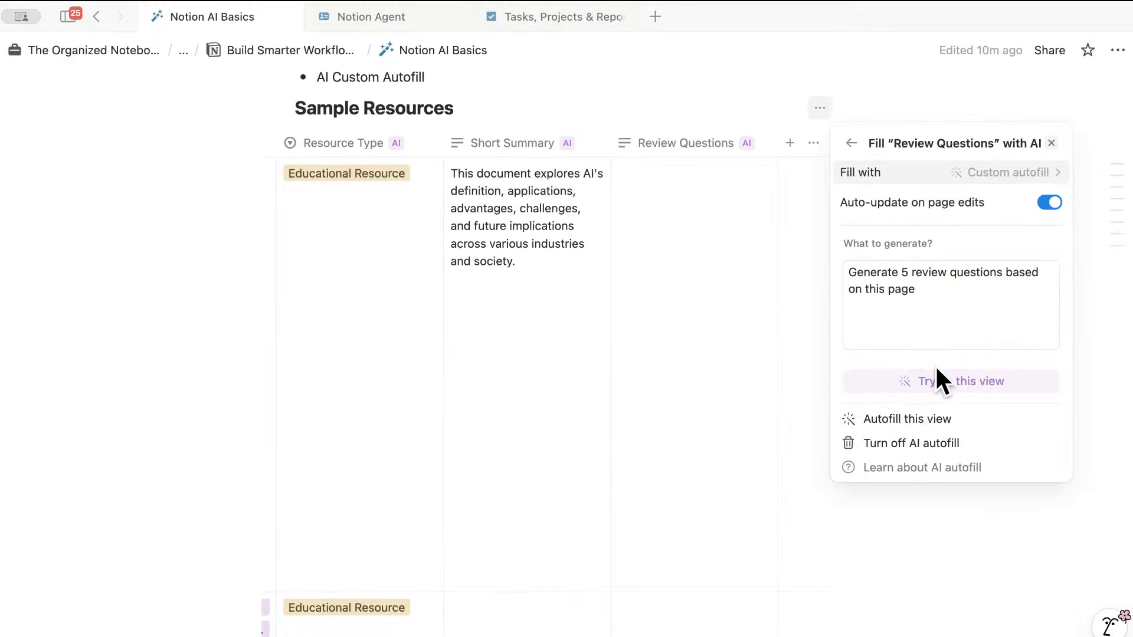
left_click(740, 294)
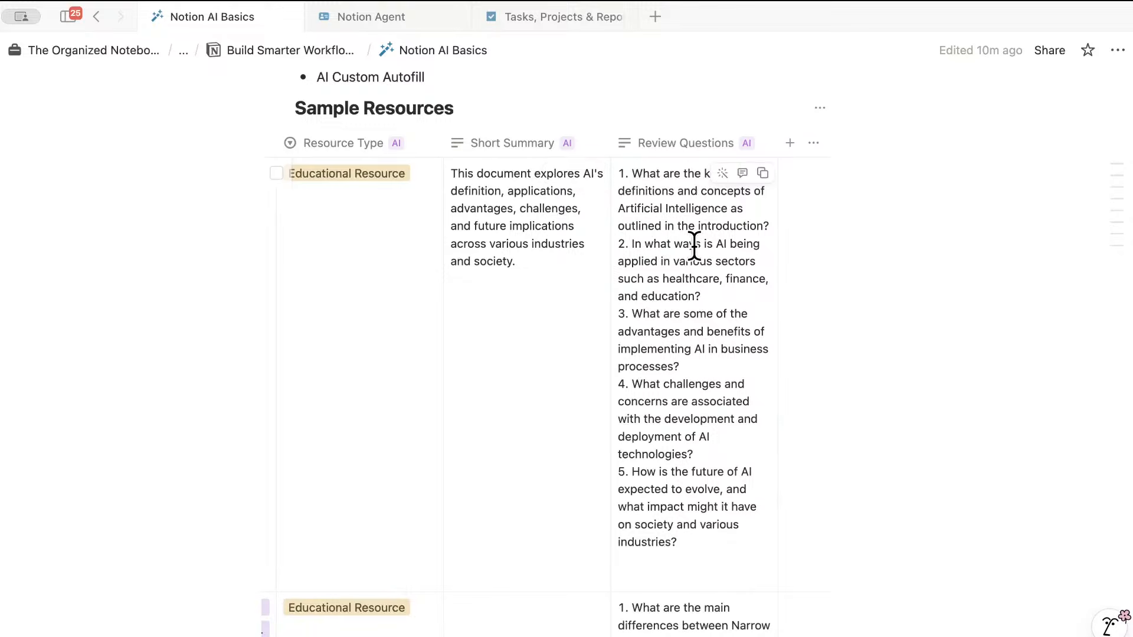
scroll(676, 260, "down", 1)
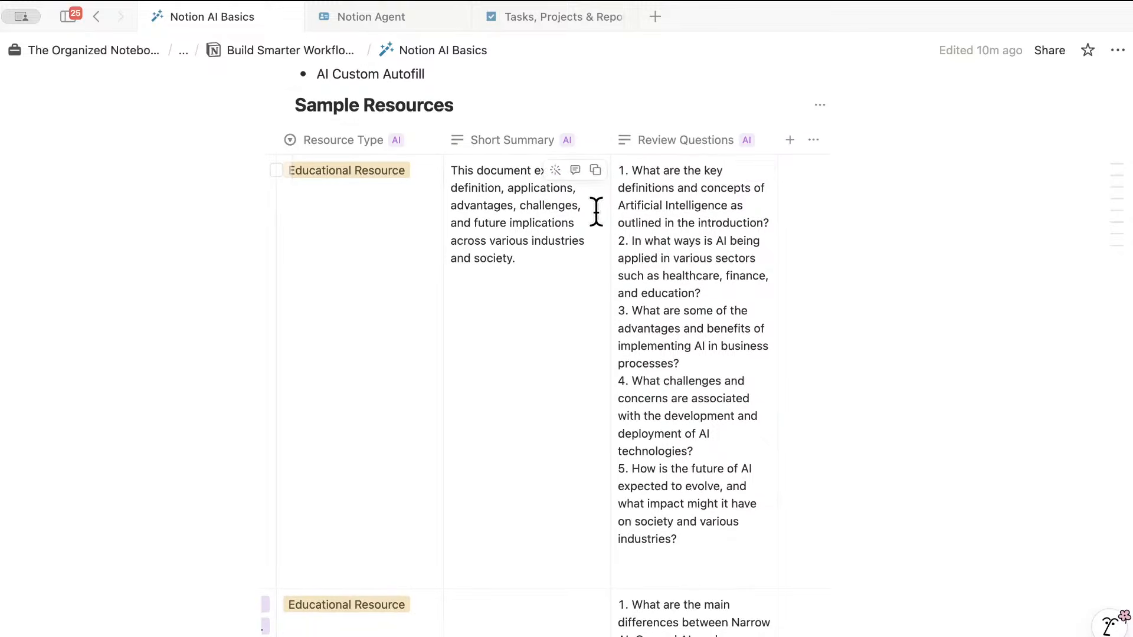
scroll(592, 217, "up", 1)
scroll(567, 165, "left", 10)
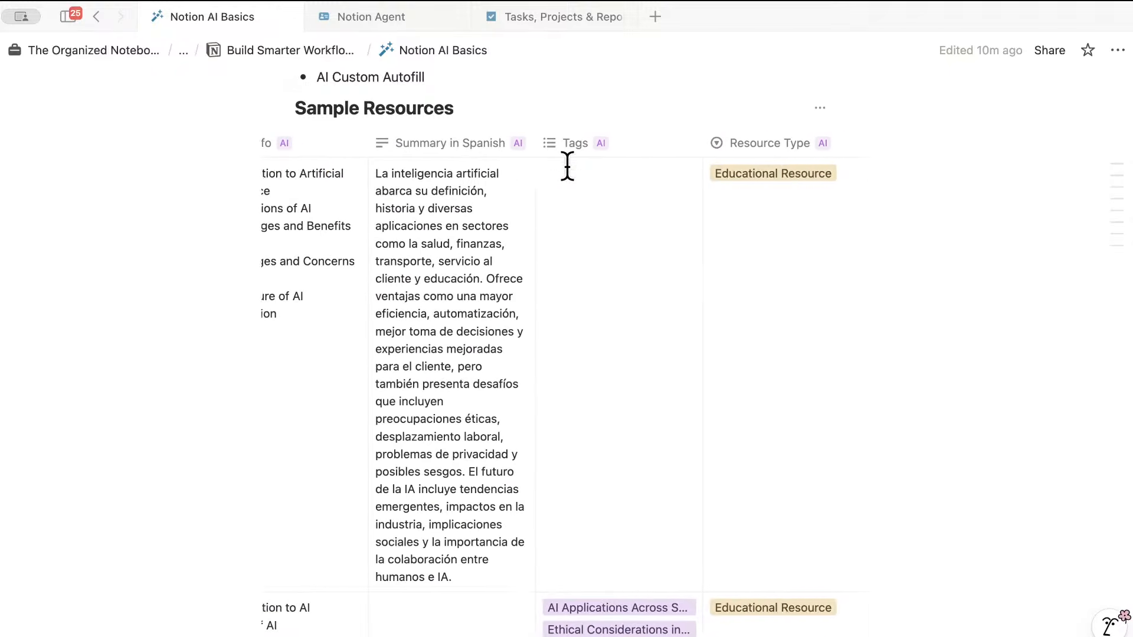
scroll(567, 165, "up", 1)
scroll(567, 165, "up", 4)
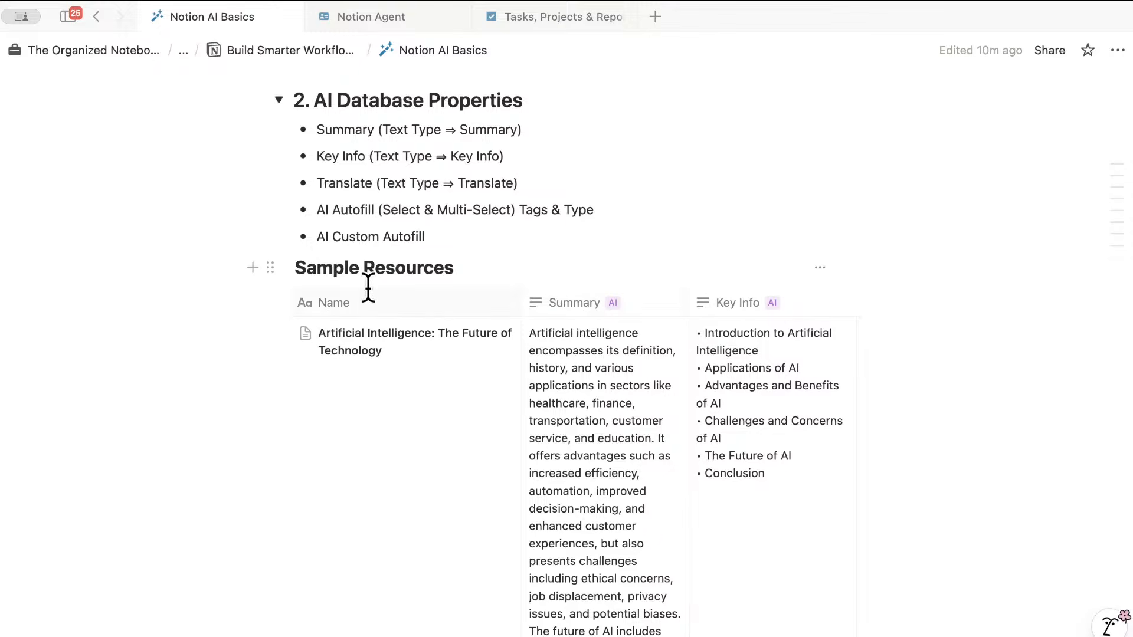
scroll(293, 133, "up", 1)
- Collapse AI Database Properties and expand section 3, In-page Revisions & Writing Assistance
scroll(286, 200, "up", 5)
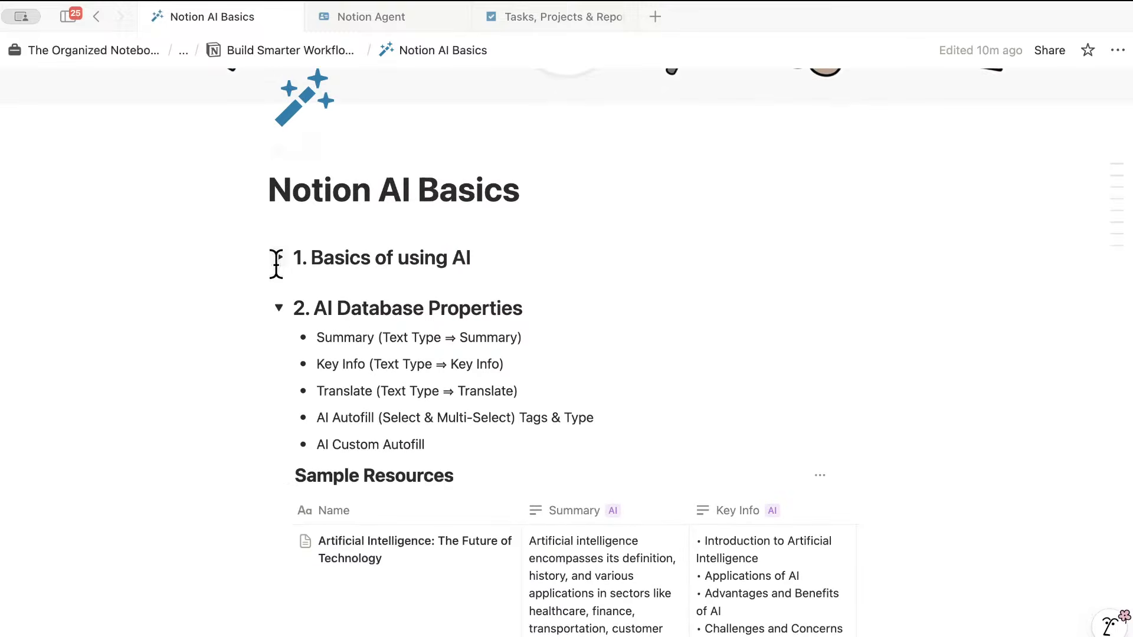
left_click(279, 307)
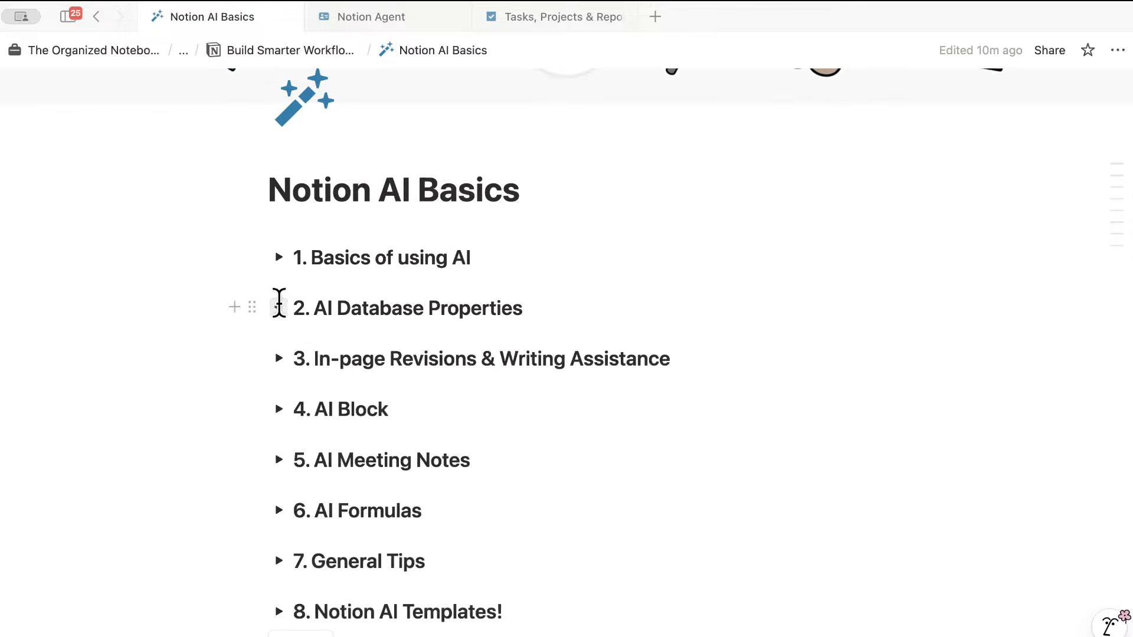
left_click(279, 357)
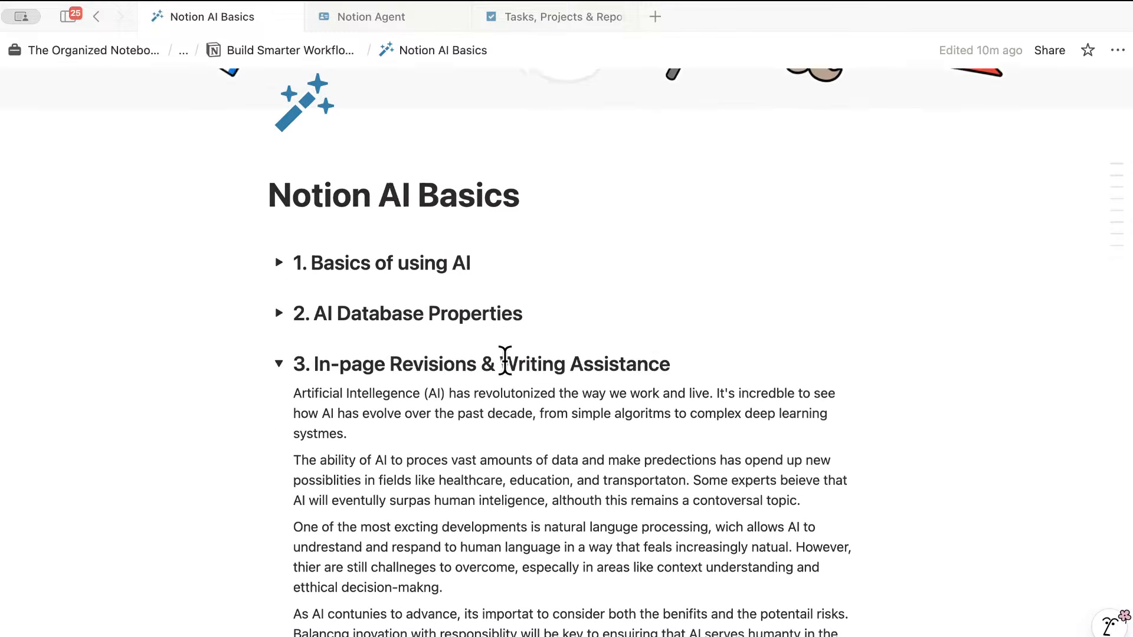
scroll(505, 361, "down", 5)
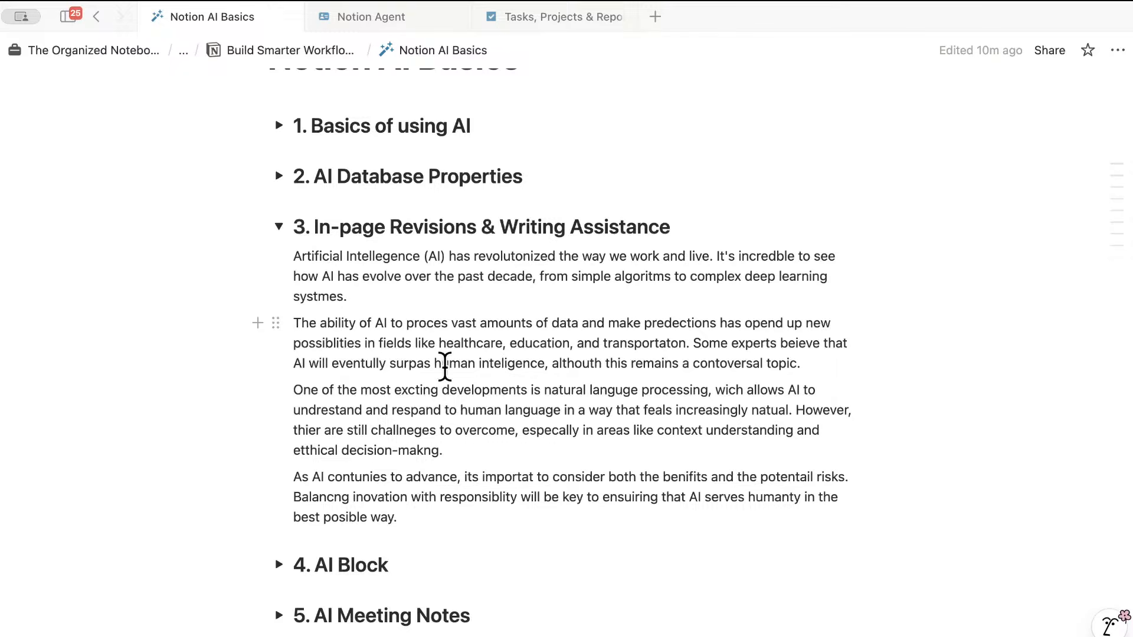
left_click_drag(409, 518, 295, 255)
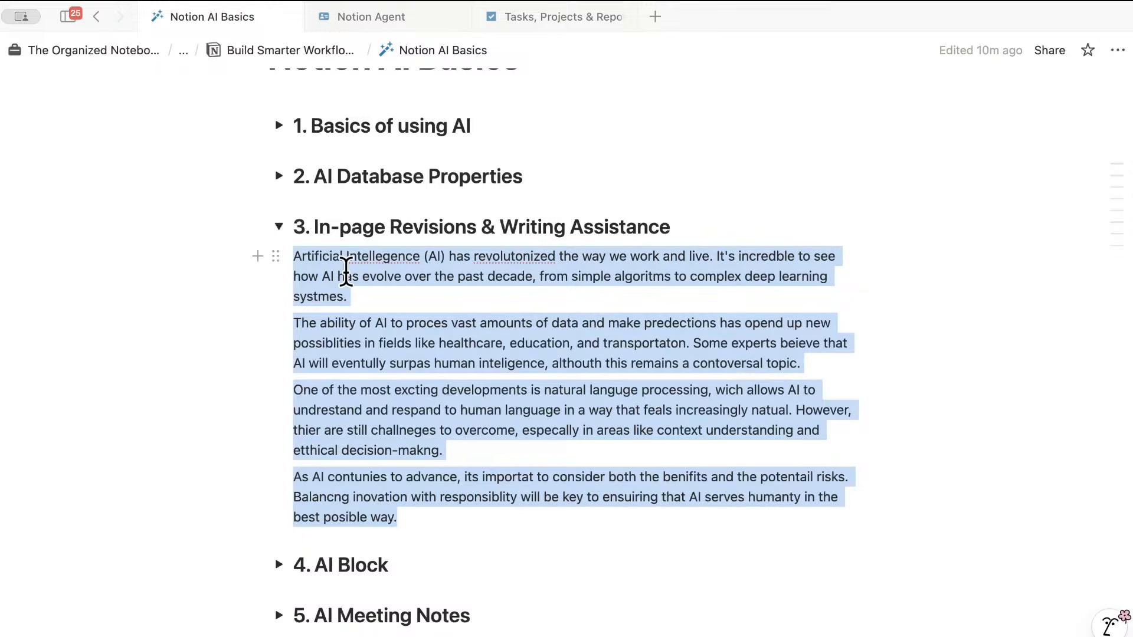
- Select all four typo-filled paragraphs of section 3
left_click(313, 258)
left_click_drag(295, 257, 417, 521)
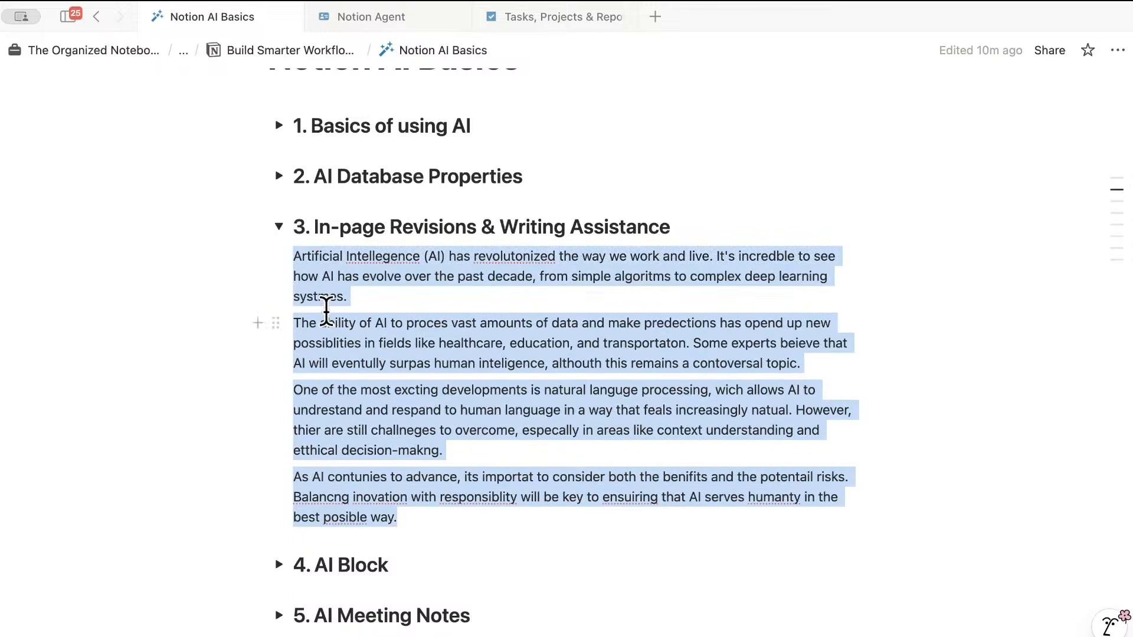
right_click(306, 280)
left_click(303, 266)
left_click_drag(295, 259, 399, 518)
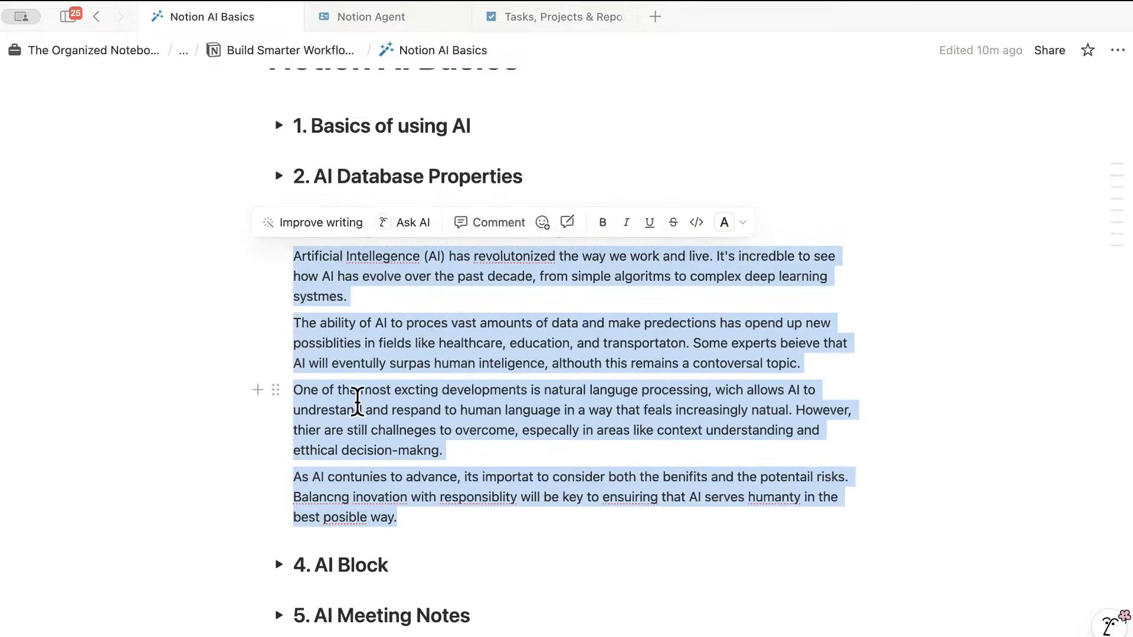
- Ask AI to 'mark misspelled words in red and show correct spelling in parenthesis'
left_click(412, 222)
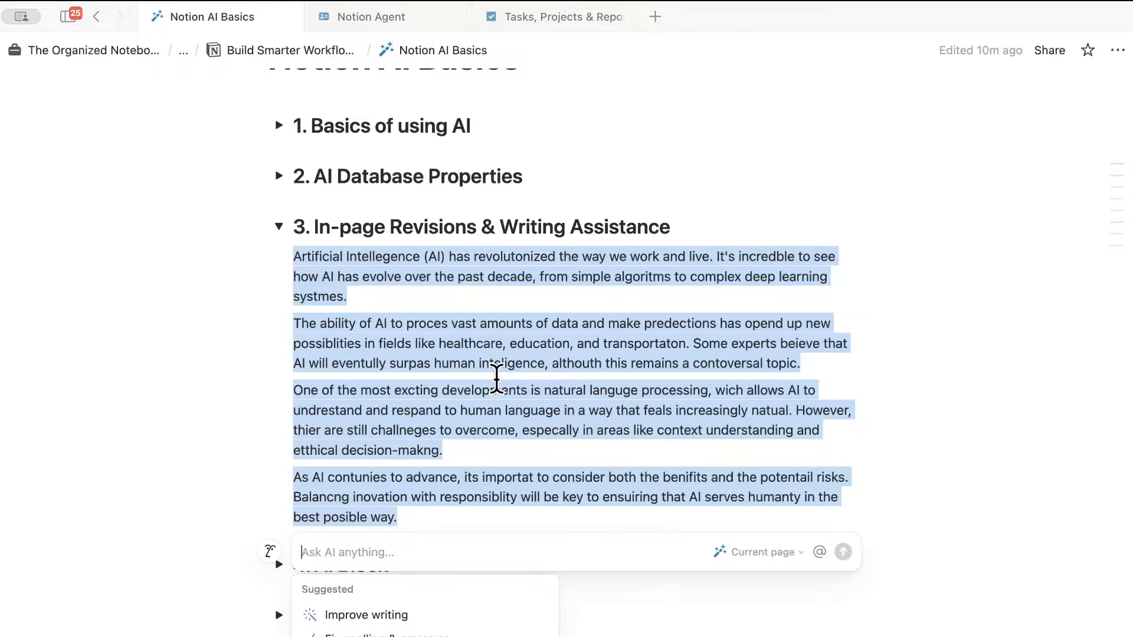
type("mark ")
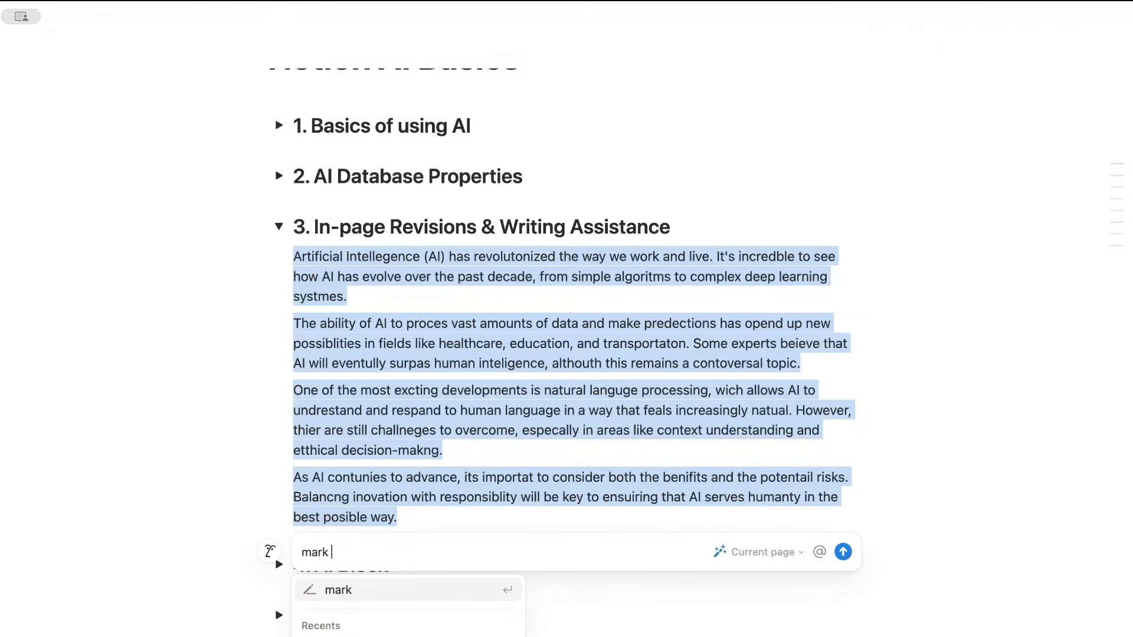
type("mi")
key("BackSpace")
type("missspelled words in red and")
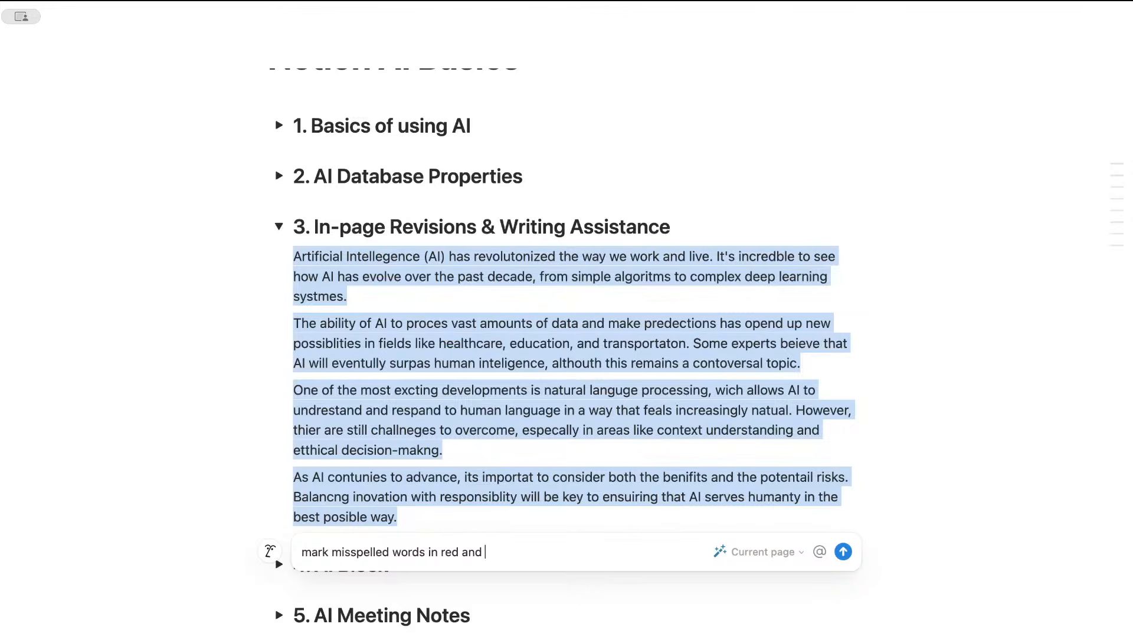
type("orrect spelling in parenthesis")
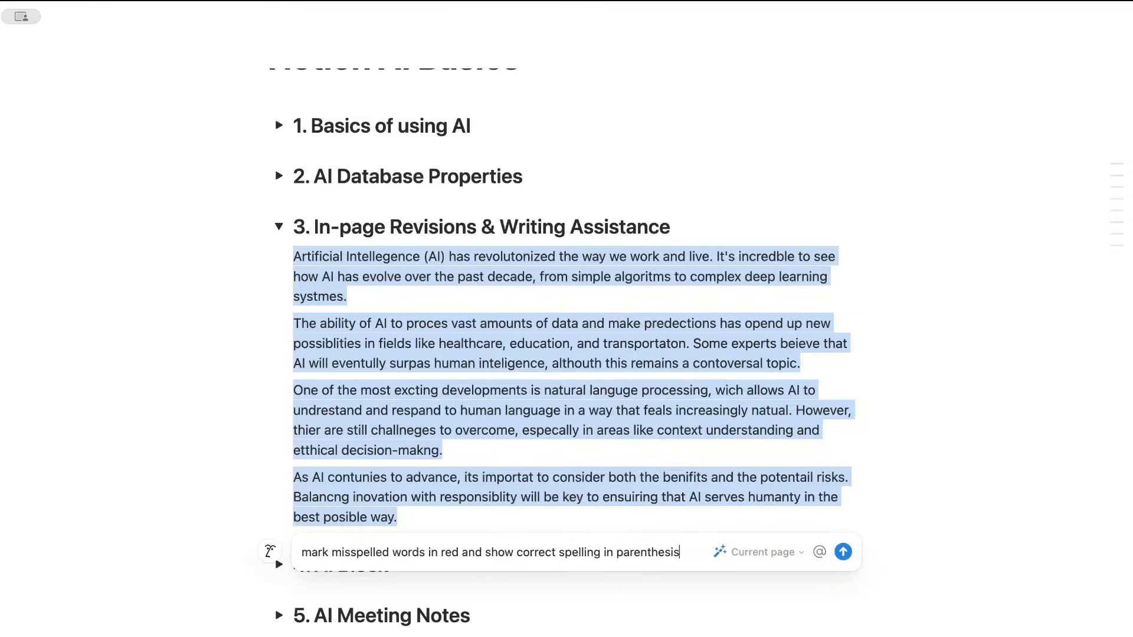
key("Return")
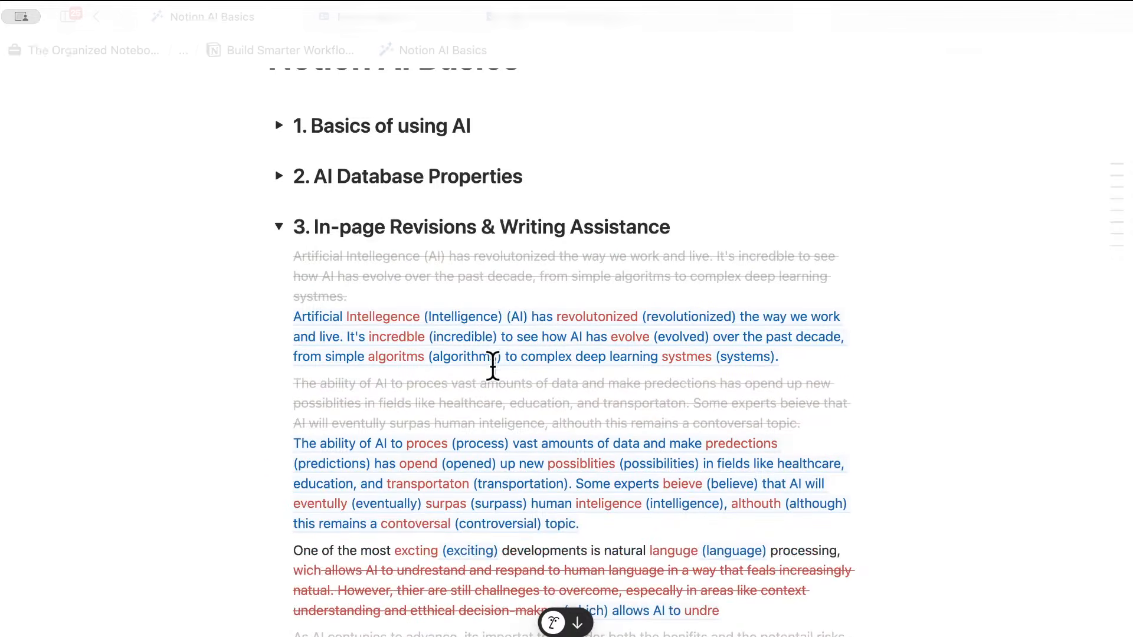
- Review the AI's spelling-annotated paragraphs and insert them below the originals
scroll(517, 429, "down", 1)
scroll(517, 429, "down", 5)
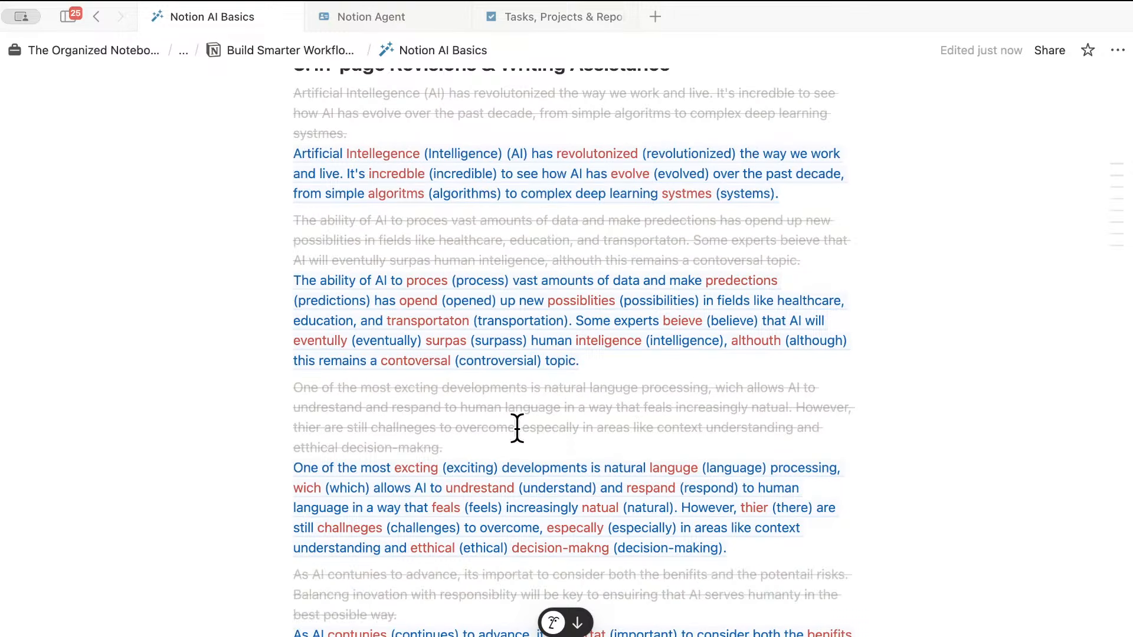
scroll(517, 429, "down", 1)
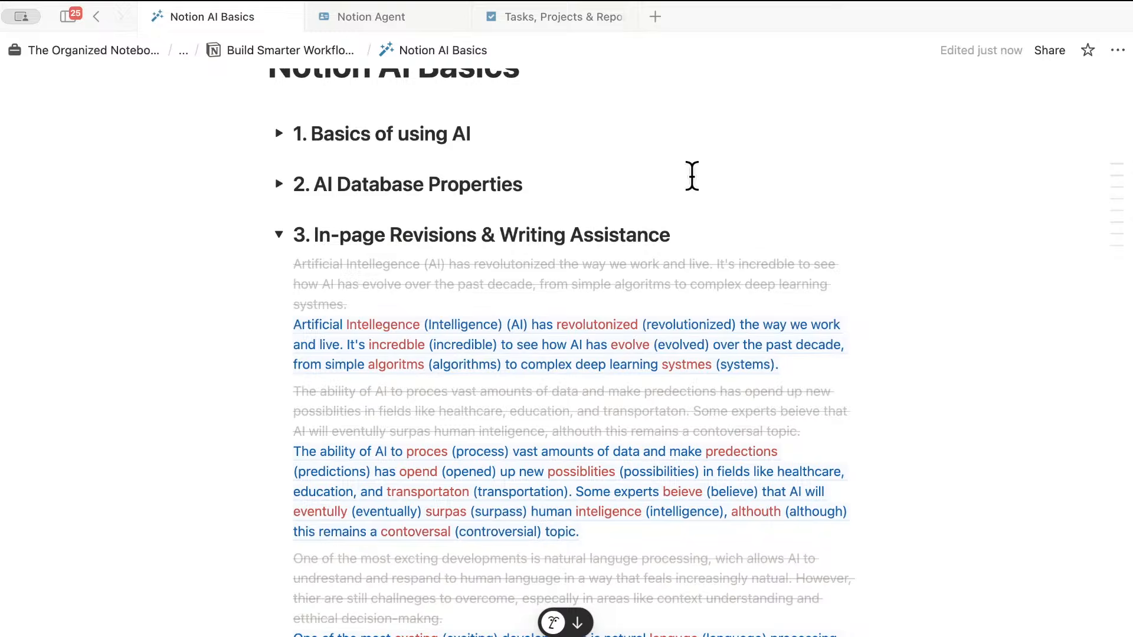
scroll(693, 176, "down", 1)
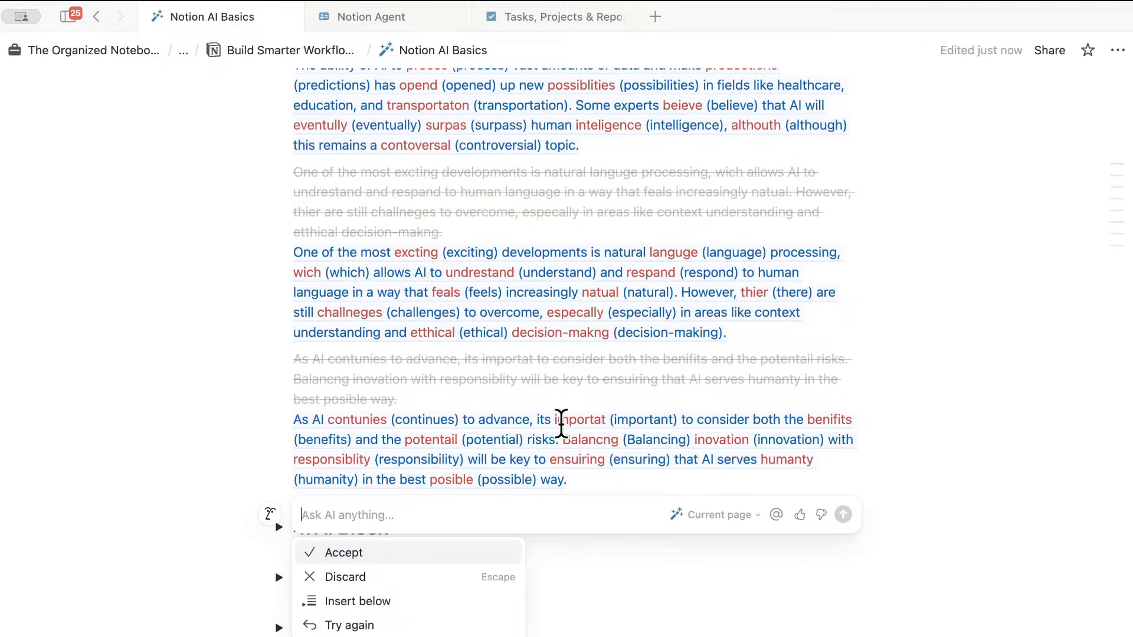
left_click(385, 600)
scroll(450, 521, "down", 2)
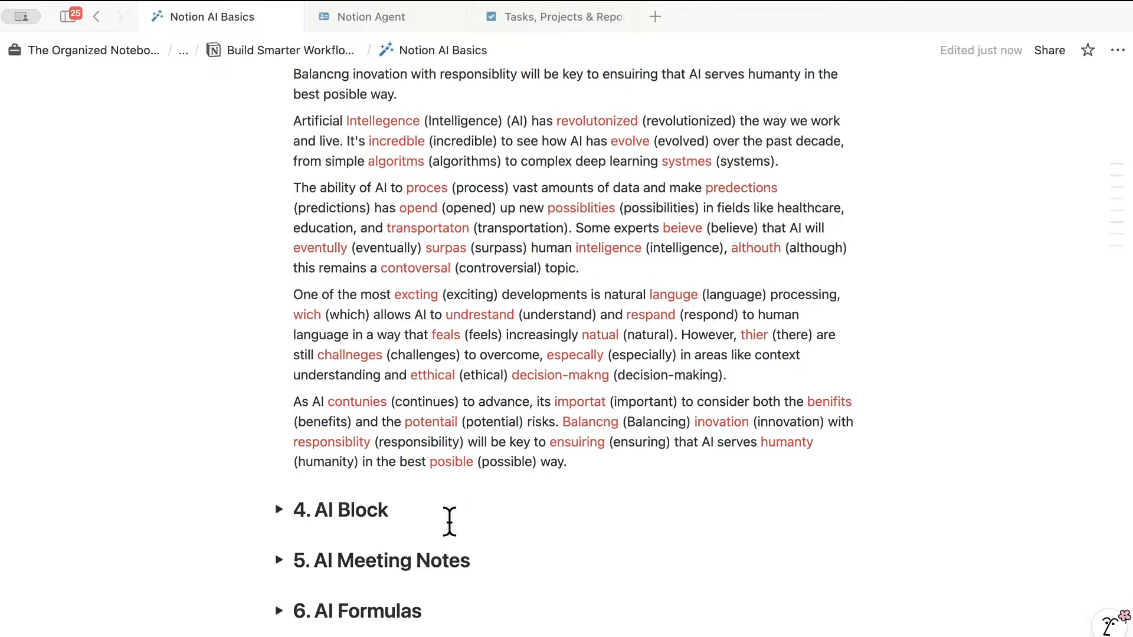
scroll(450, 522, "up", 10)
scroll(454, 526, "down", 3)
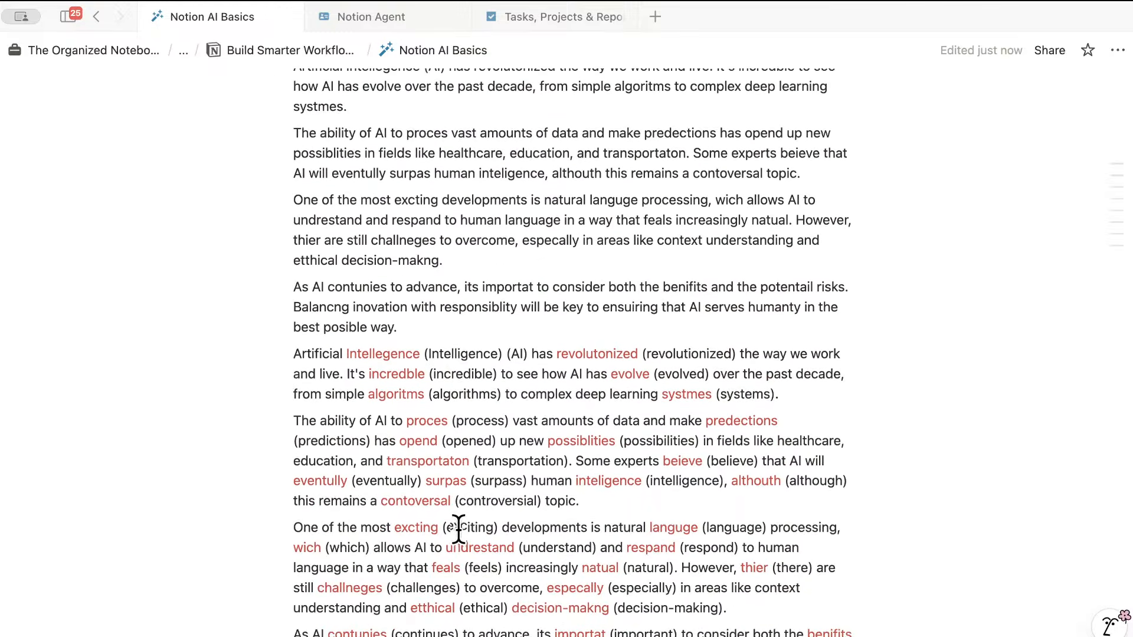
scroll(459, 530, "down", 3)
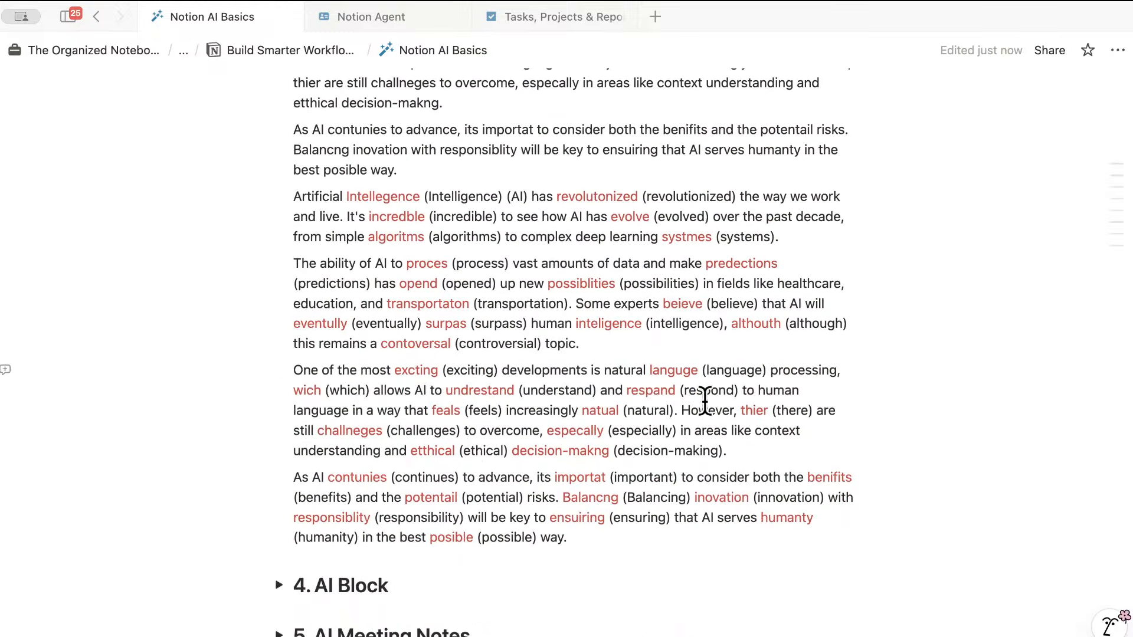
scroll(587, 431, "down", 2)
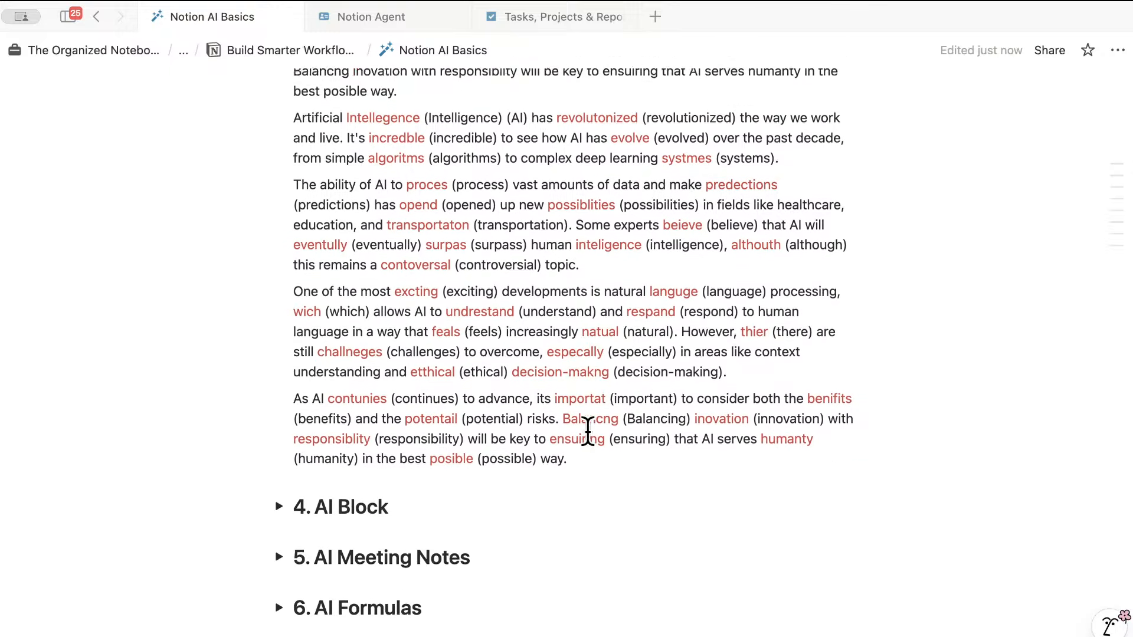
scroll(587, 431, "up", 5)
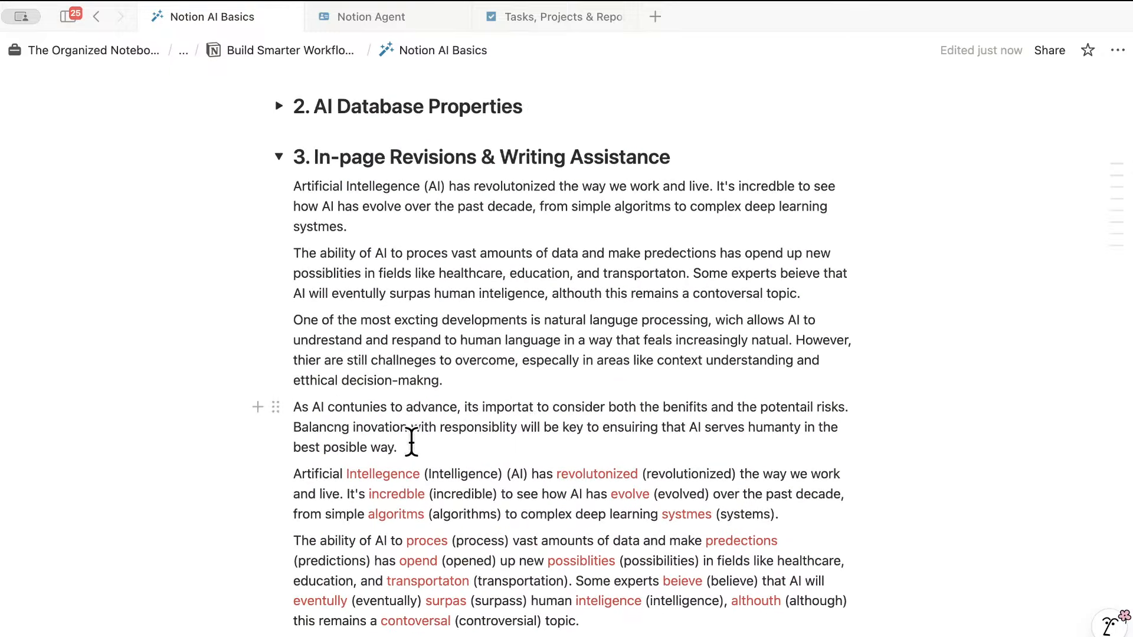
- Have AI lengthen the 'As AI continues' paragraph, keep the result, and collapse section 3
left_click_drag(412, 441, 291, 405)
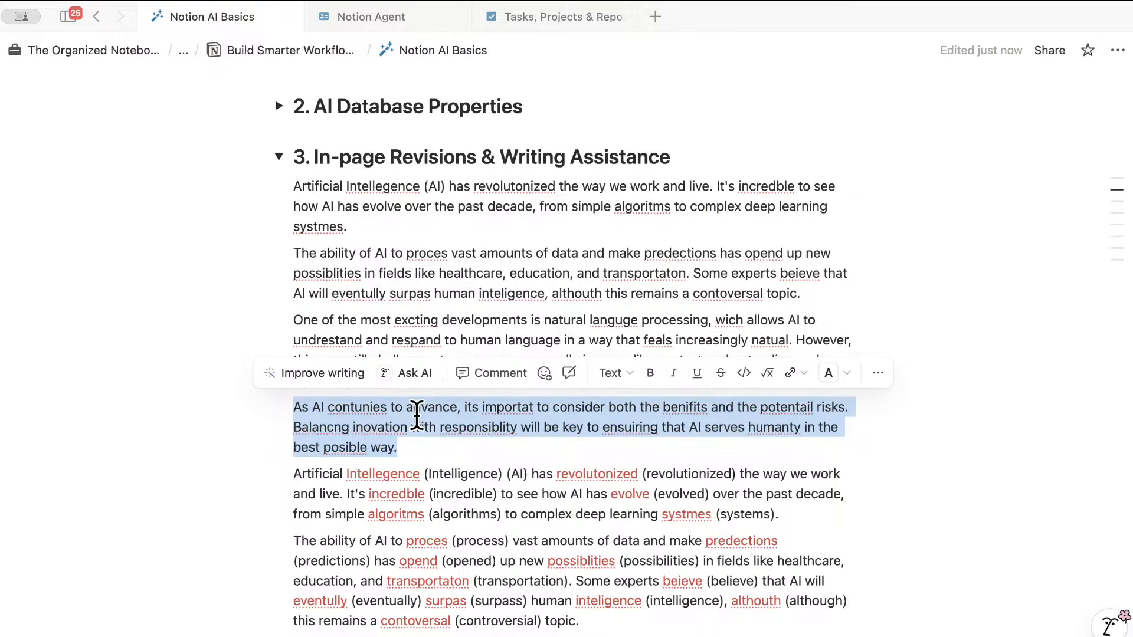
left_click(417, 373)
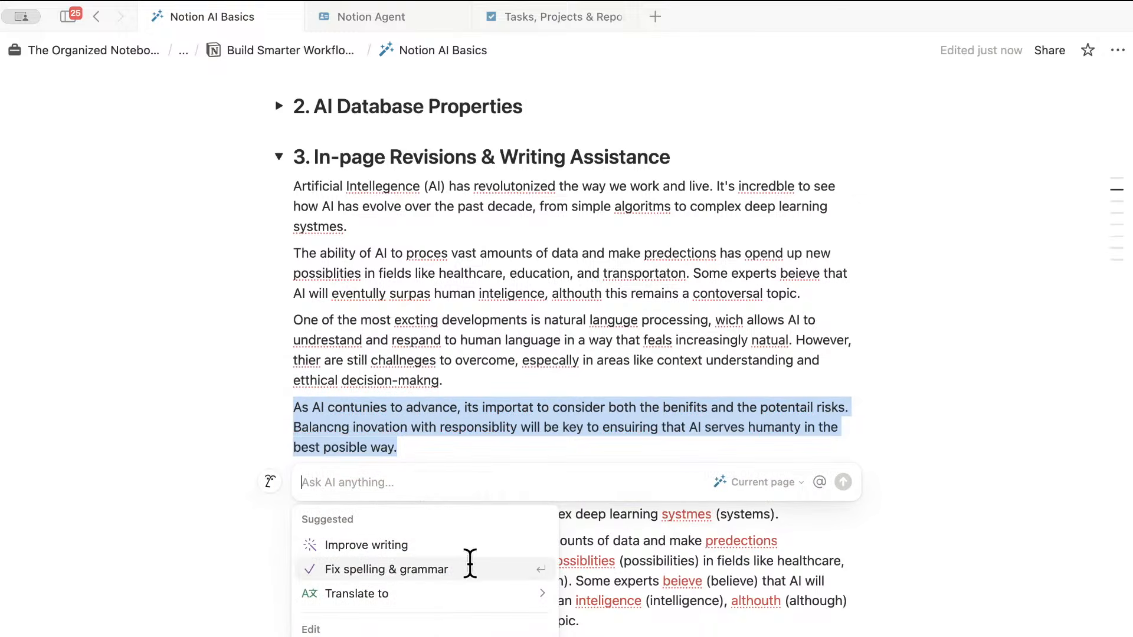
scroll(466, 590, "down", 4)
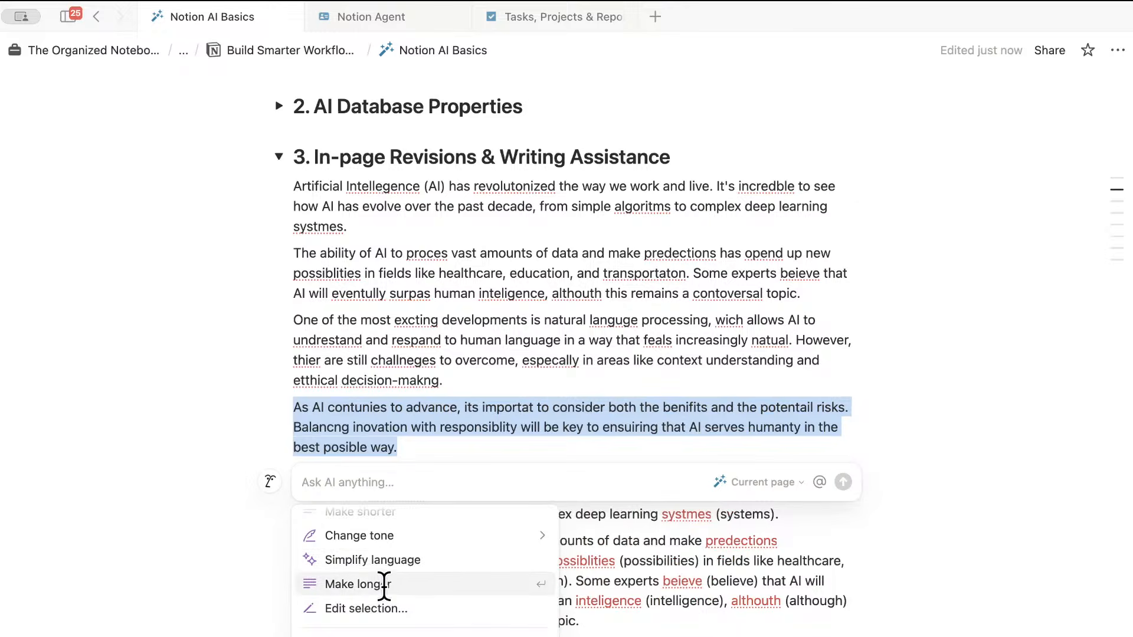
left_click(385, 584)
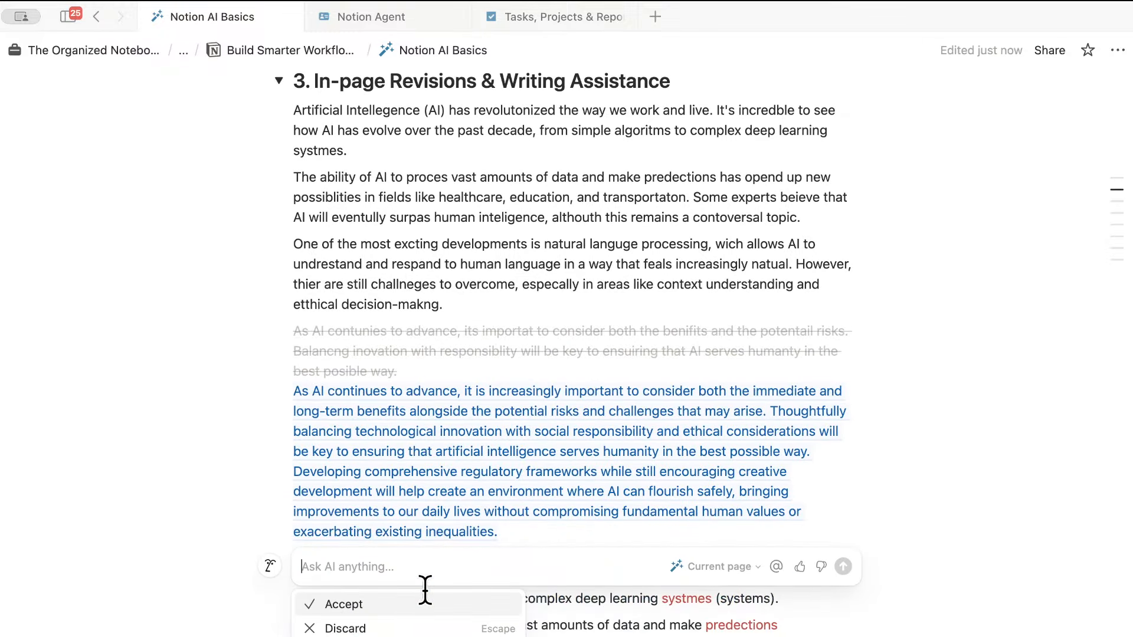
left_click(393, 603)
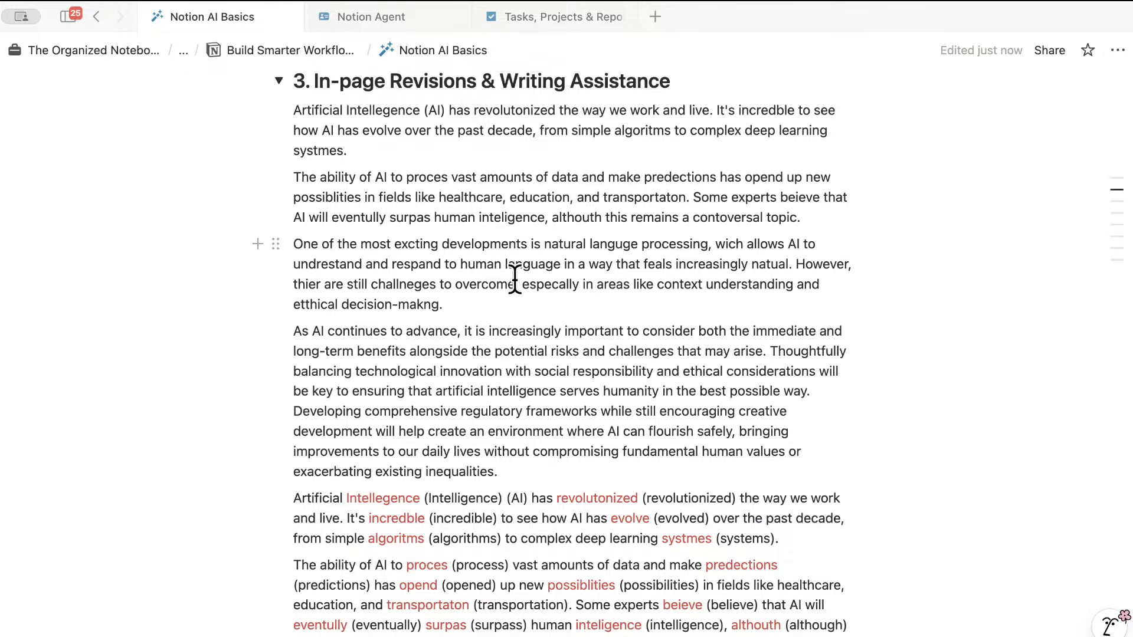
left_click(279, 80)
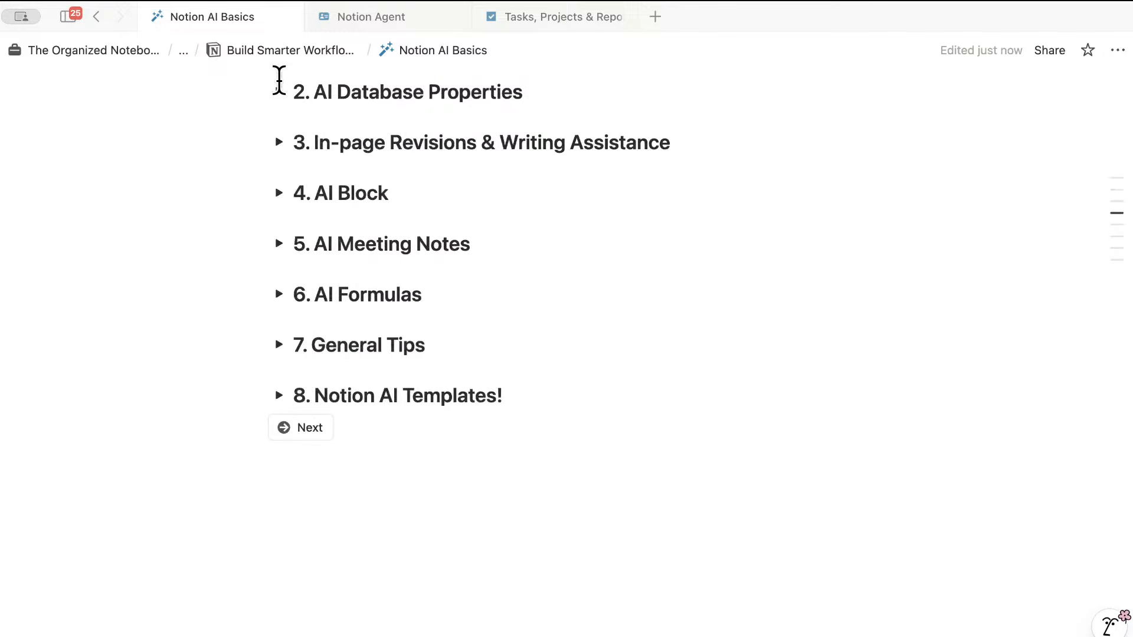
- Expand the '4. AI Block' section and put the cursor at the end of its heading
left_click(278, 192)
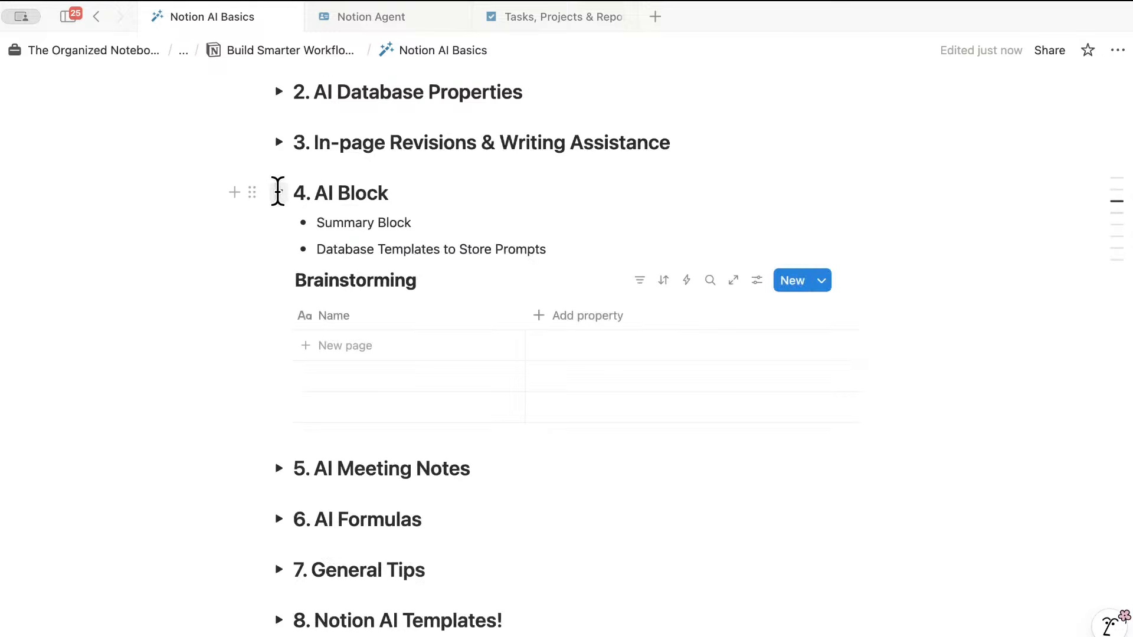
left_click(390, 195)
- Insert an AI block under '4. AI Block' set to Page summary and start generating it
key("Return")
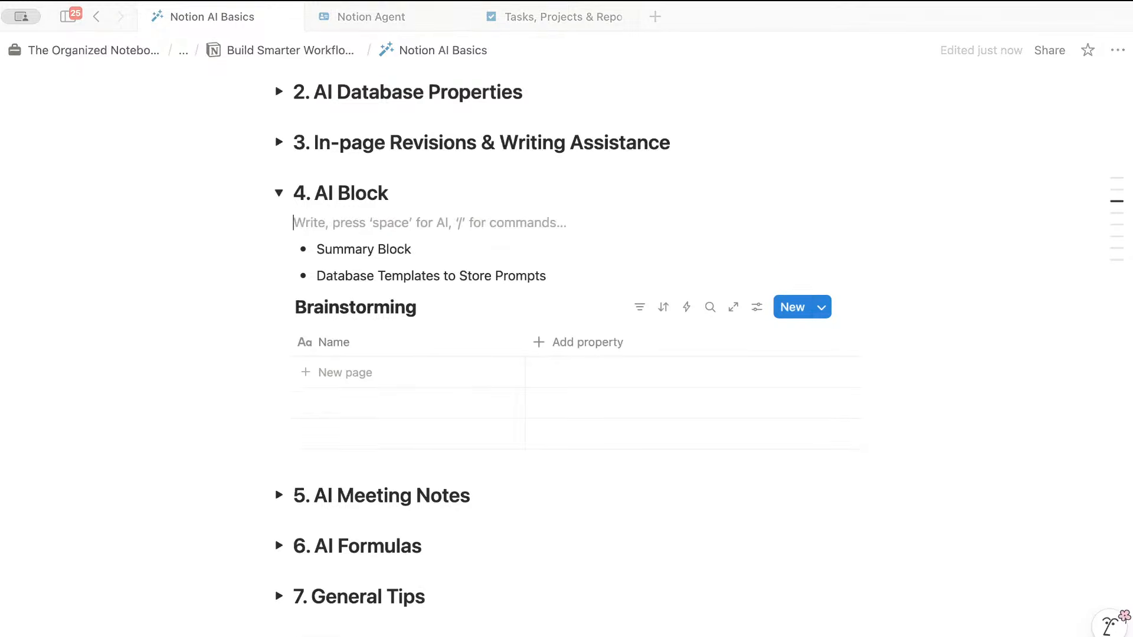
type("/ai")
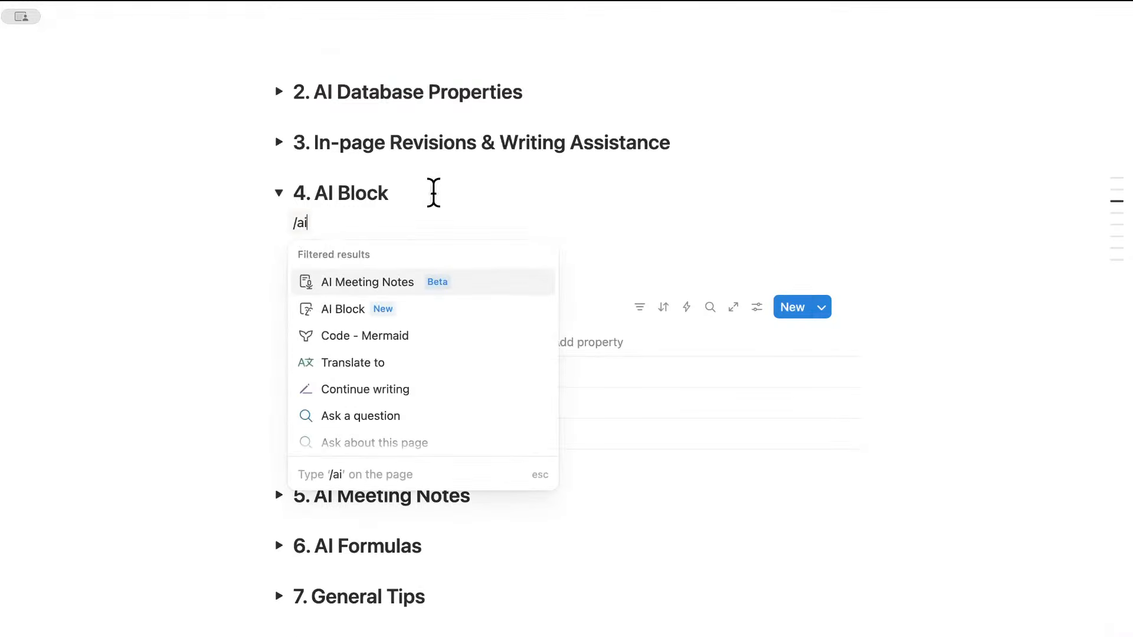
left_click(331, 311)
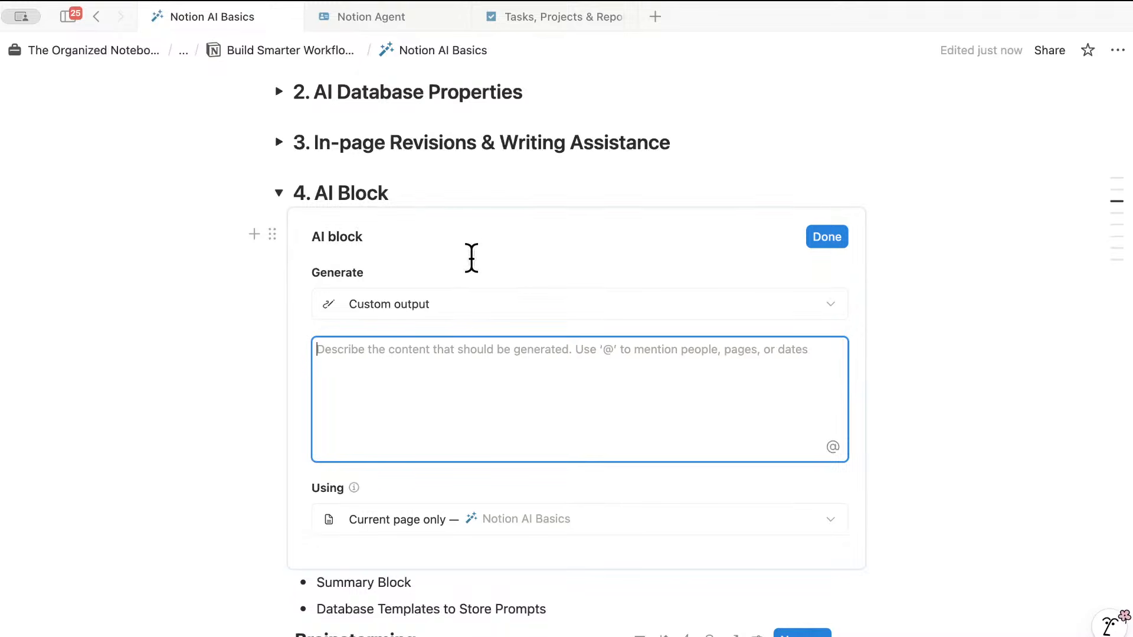
left_click(444, 304)
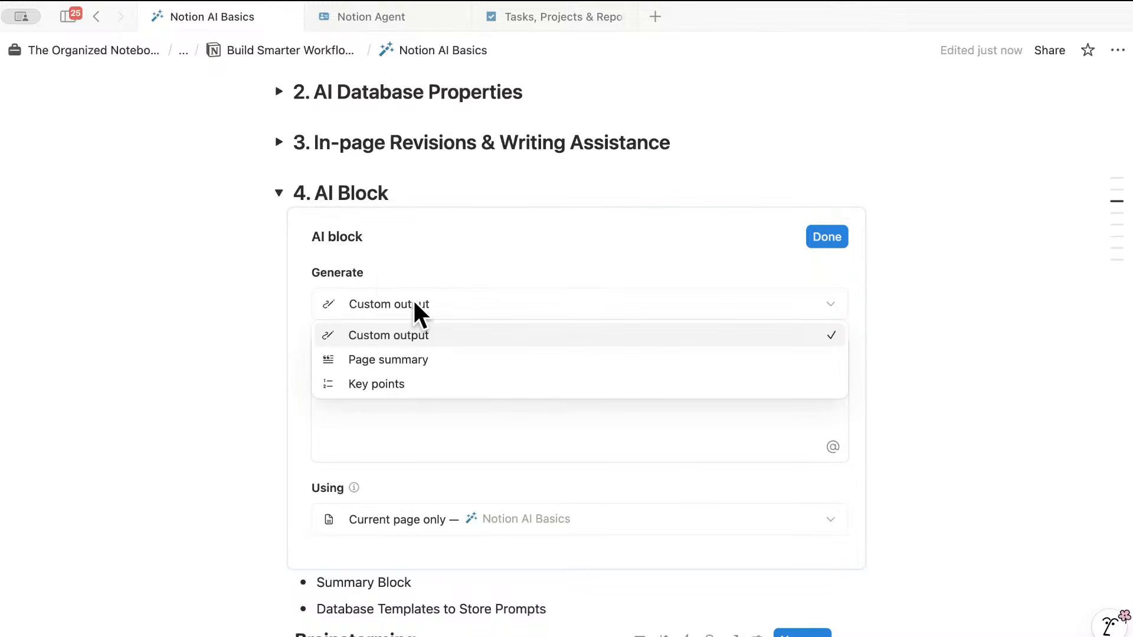
left_click(404, 360)
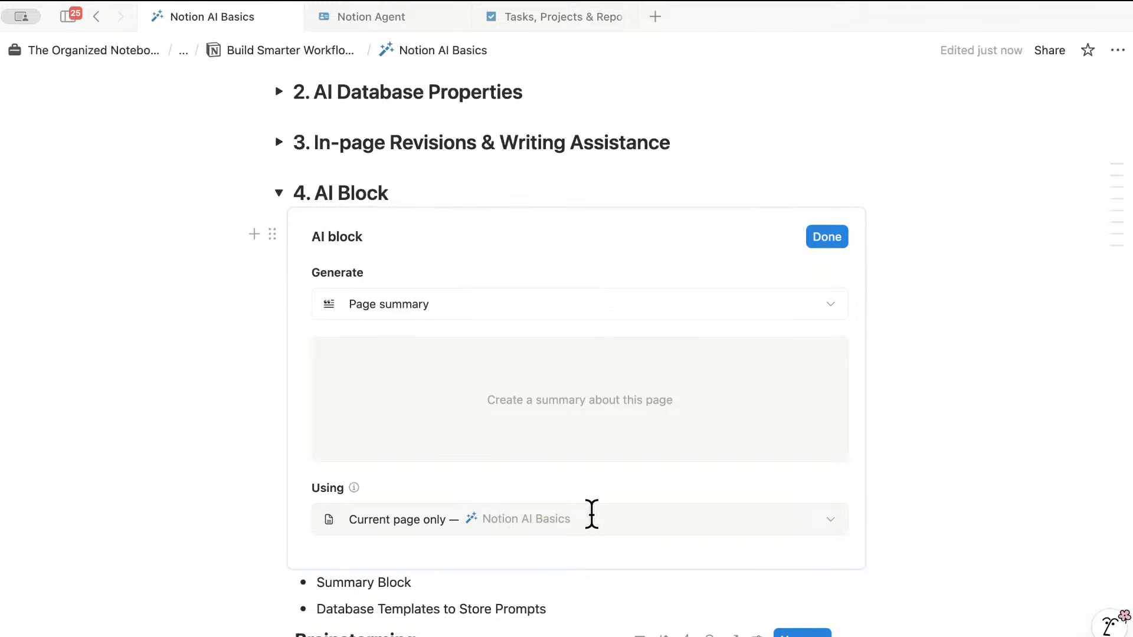
left_click(831, 237)
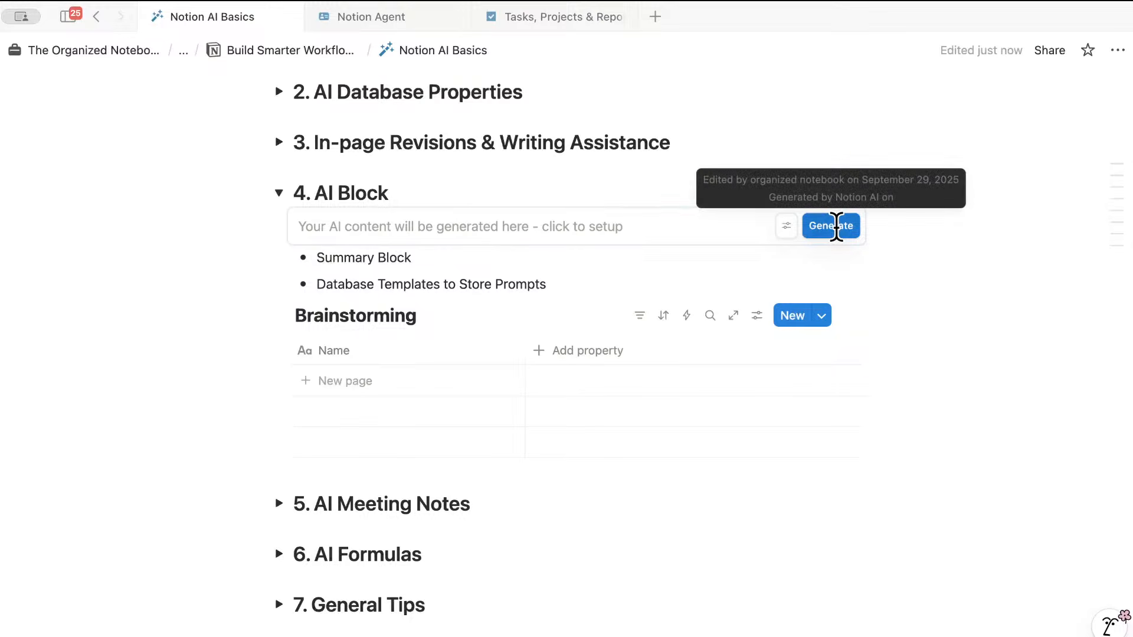
left_click(835, 229)
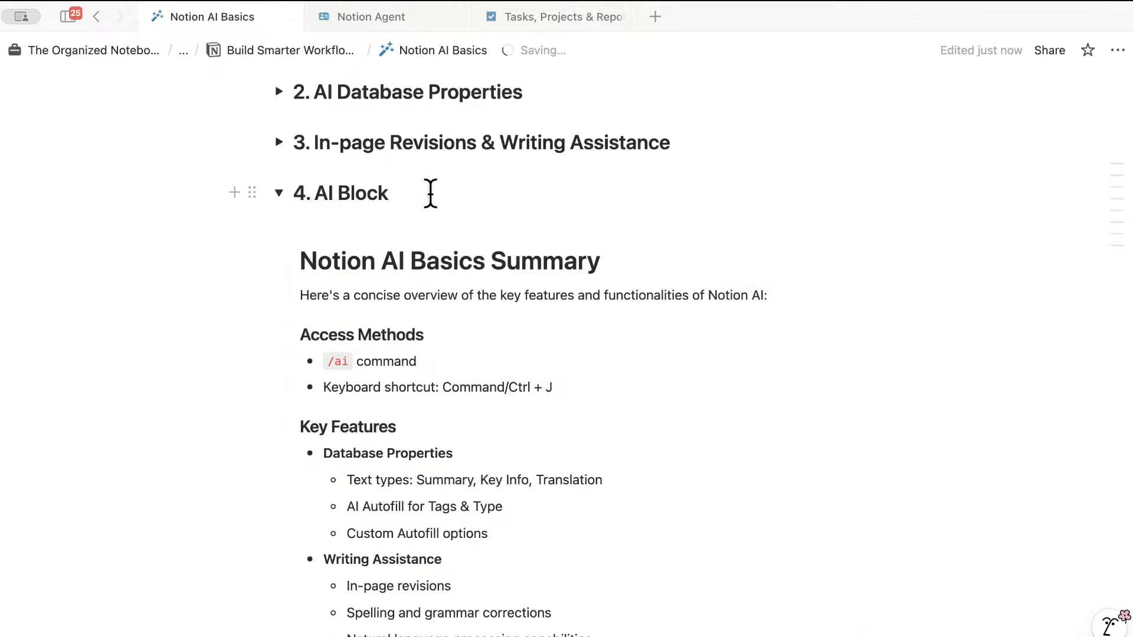
- Review the generated Notion AI Basics Summary covering access methods and key features
scroll(512, 304, "down", 3)
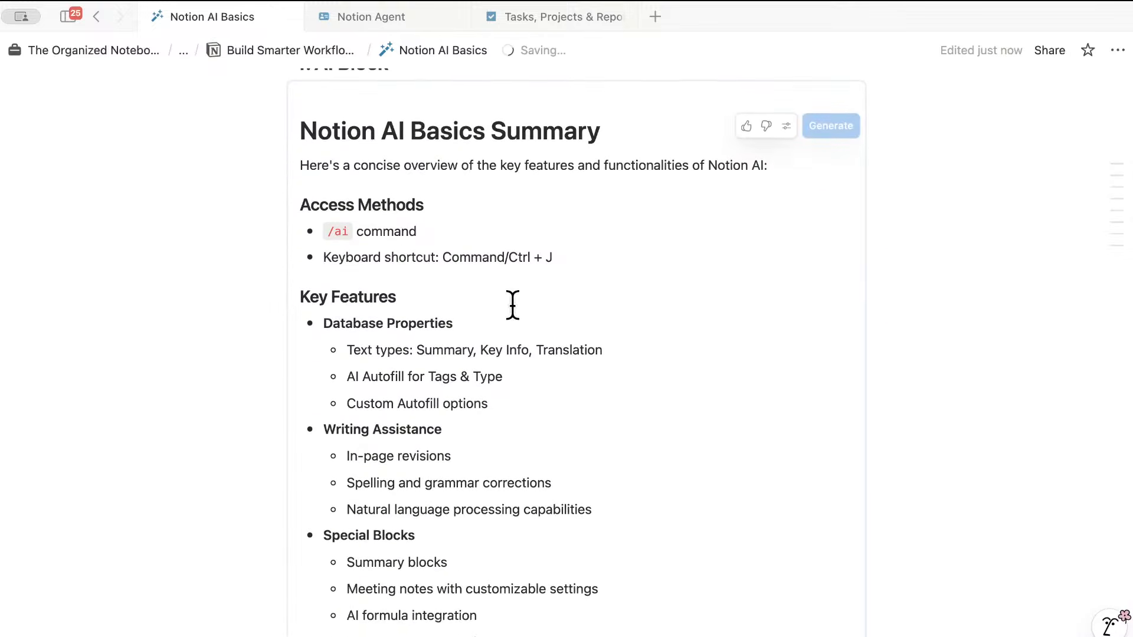
scroll(513, 304, "up", 3)
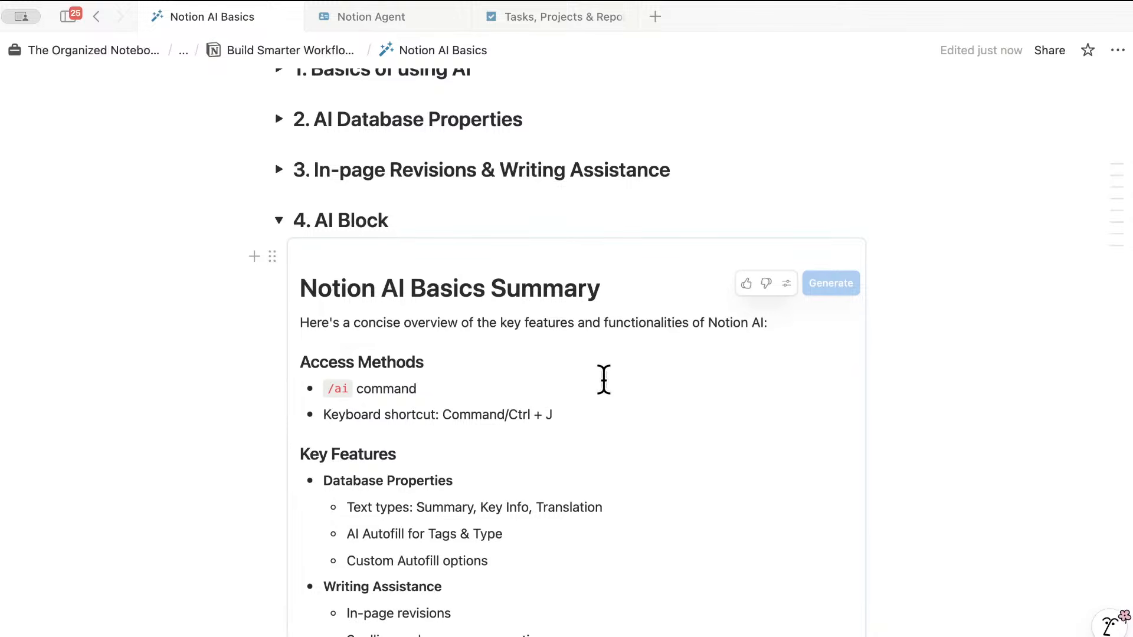
scroll(564, 342, "up", 1)
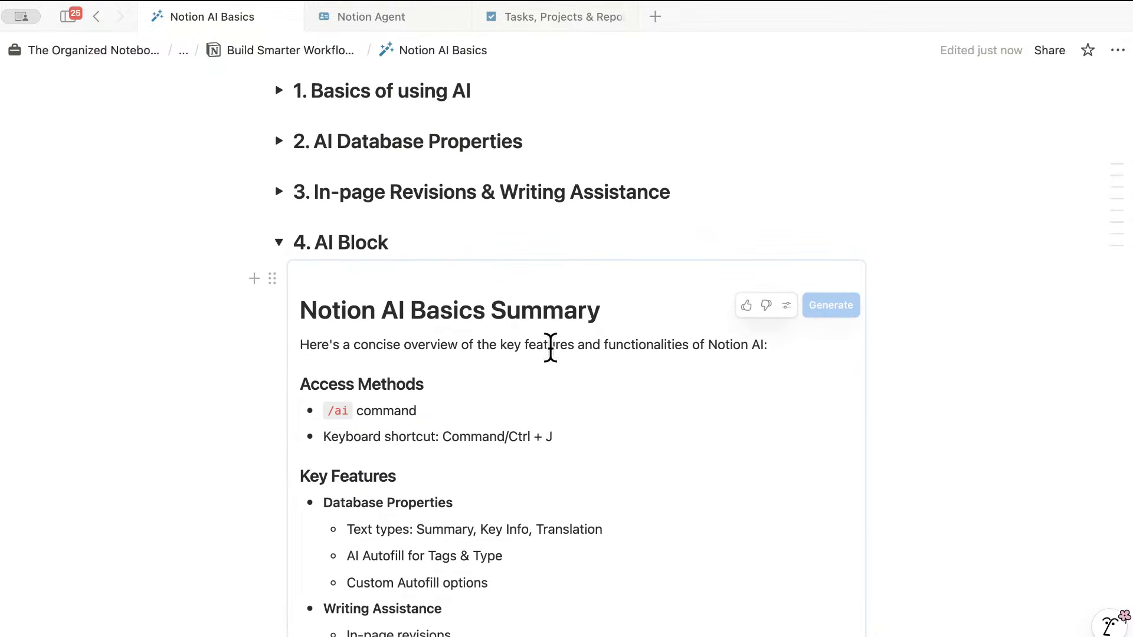
left_click(515, 251)
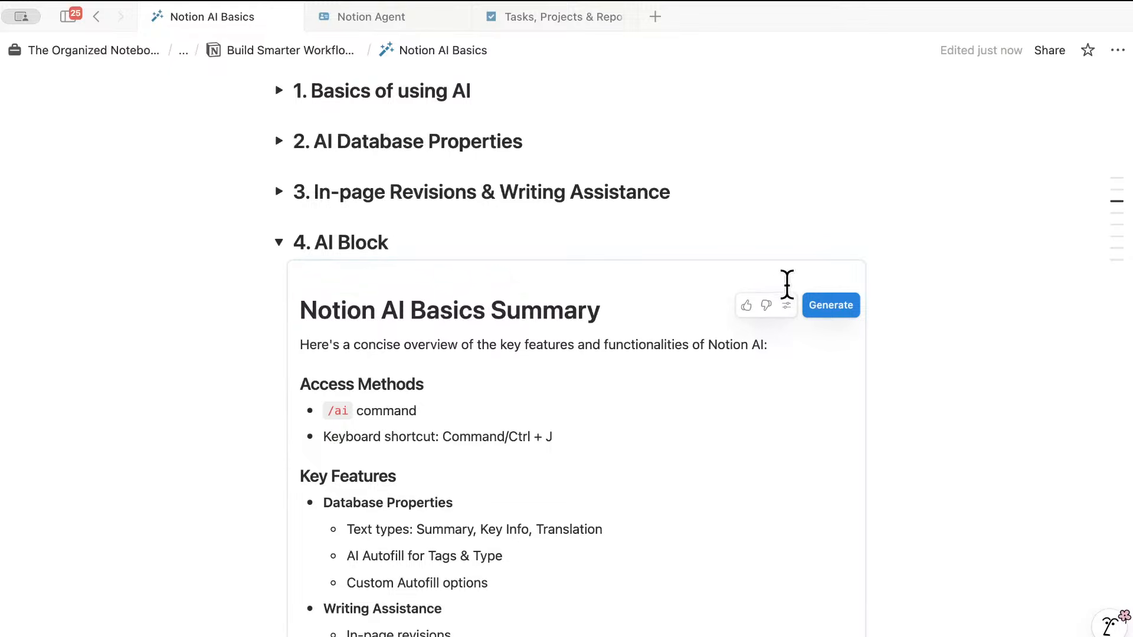
scroll(802, 375, "down", 2)
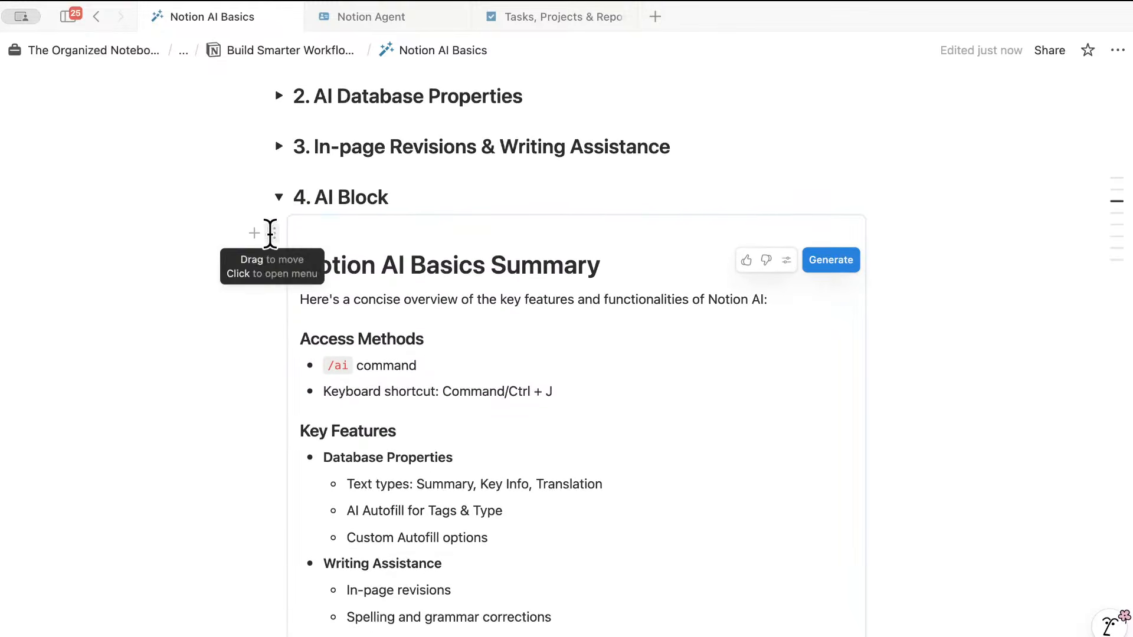
- Undo an accidental two-column move of the summary block, then delete the block
mouse_move(271, 235)
left_mouse_down()
mouse_move(319, 245)
mouse_move(321, 261)
mouse_move(286, 226)
left_mouse_up()
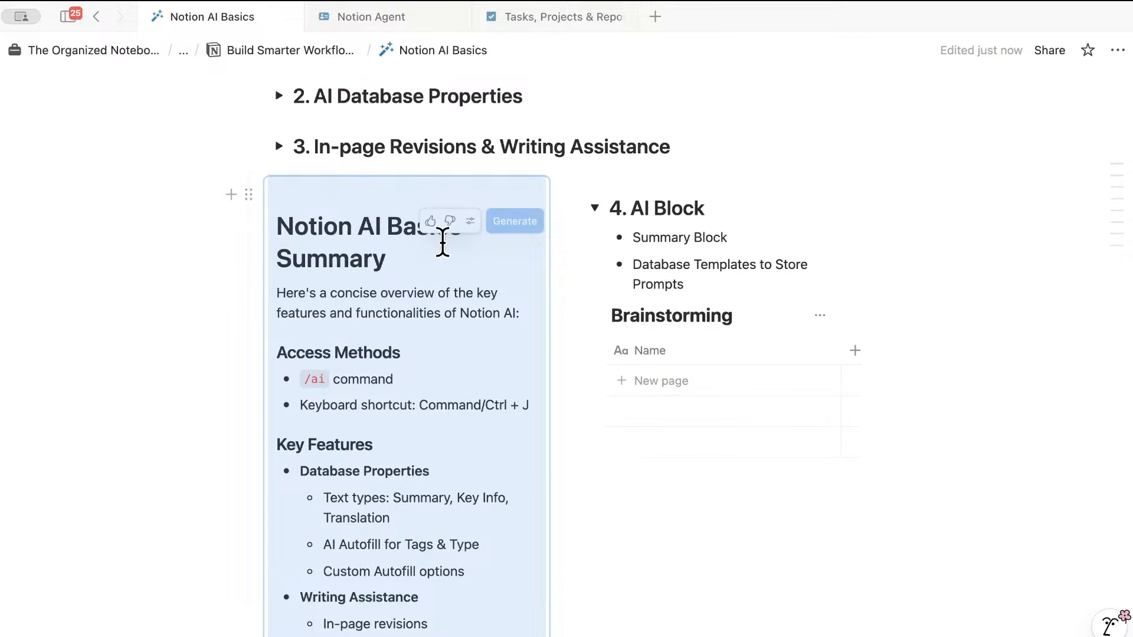
key("super+z")
left_click(272, 234)
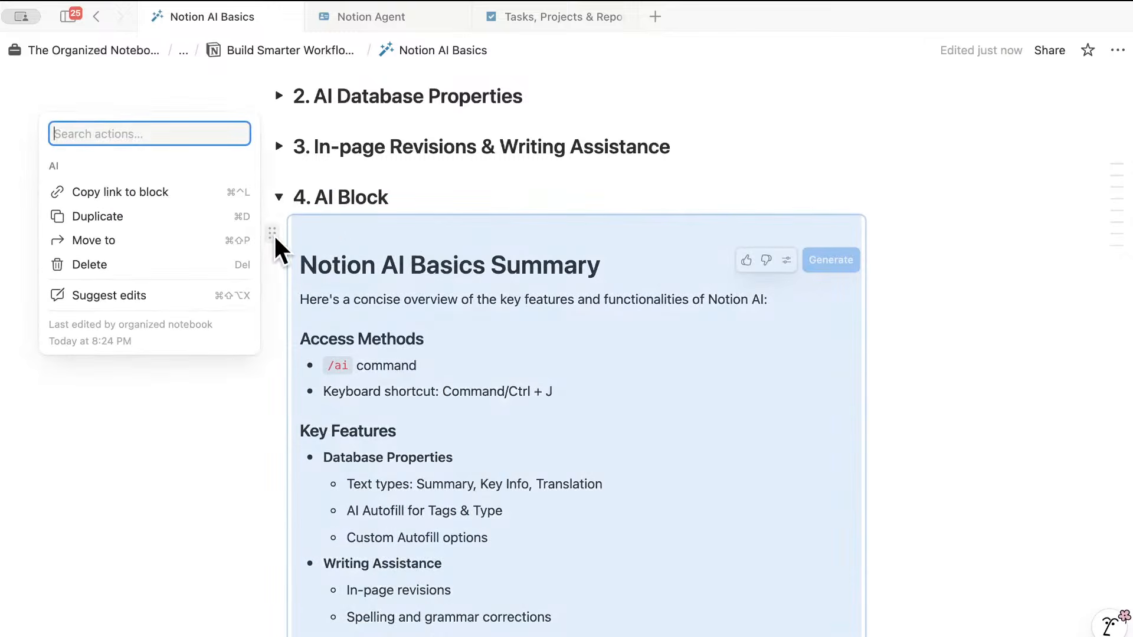
left_click(213, 263)
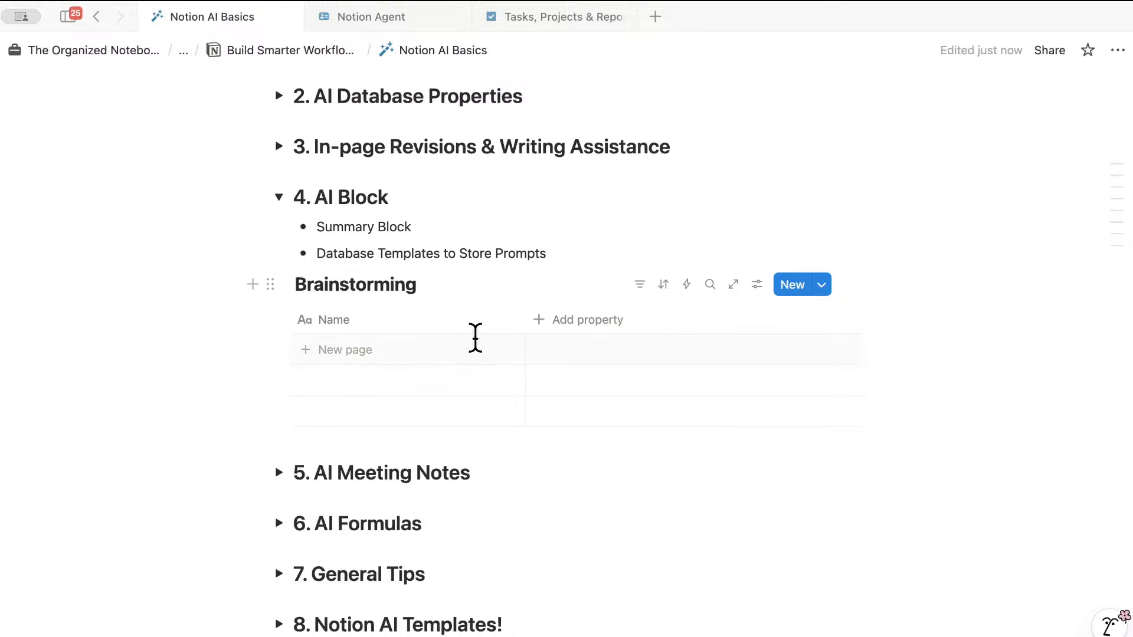
- Create a new Brainstorming database template named 'New Brainstorming'
left_click(825, 285)
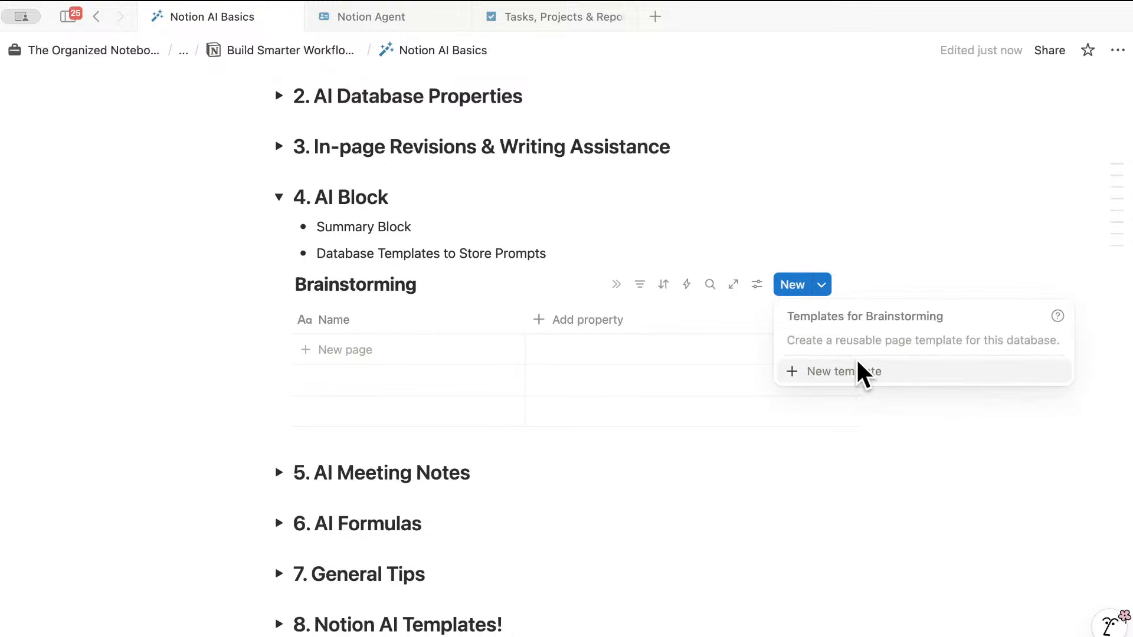
left_click(872, 374)
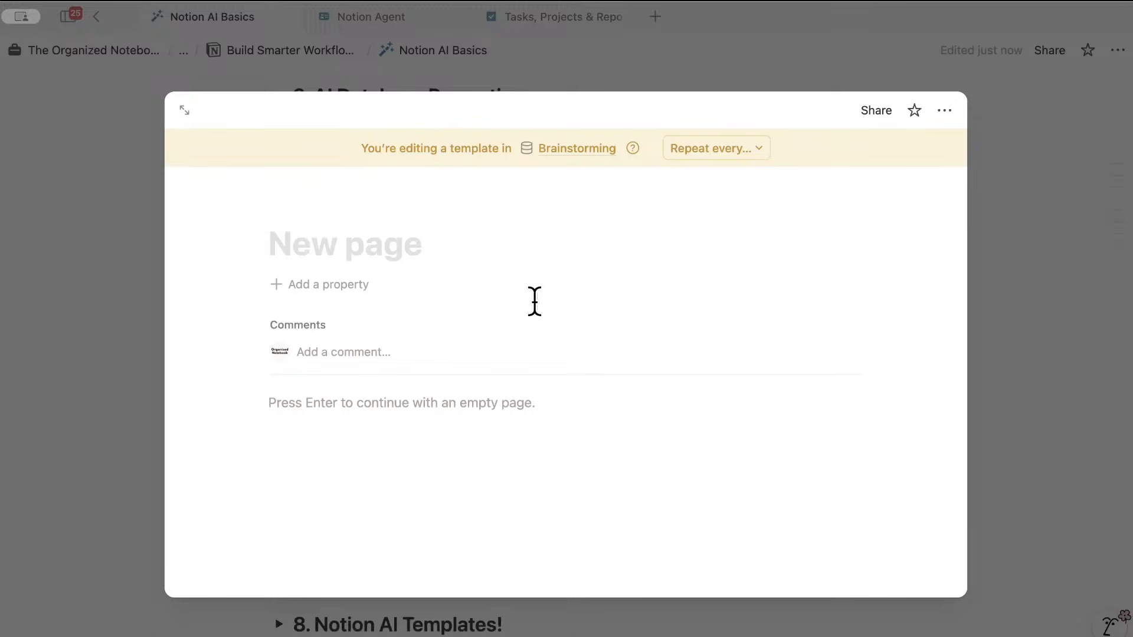
type("New Bra")
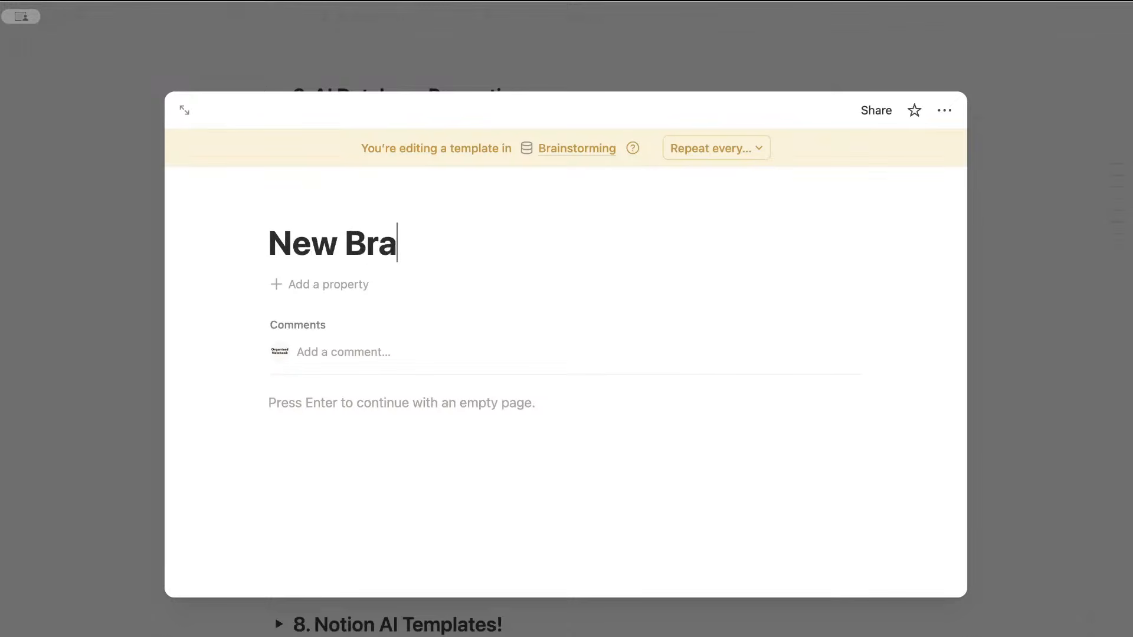
type("instorming")
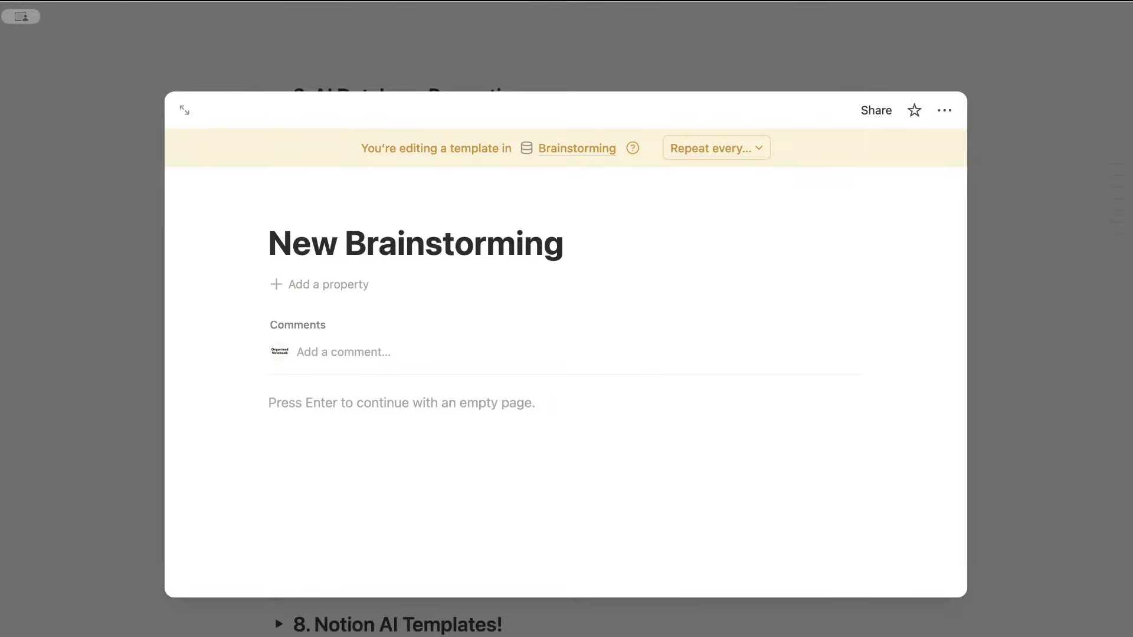
left_click(450, 416)
- Add a 'Brainstorming' Heading 3, a divider and three empty bullets to the template
type("/")
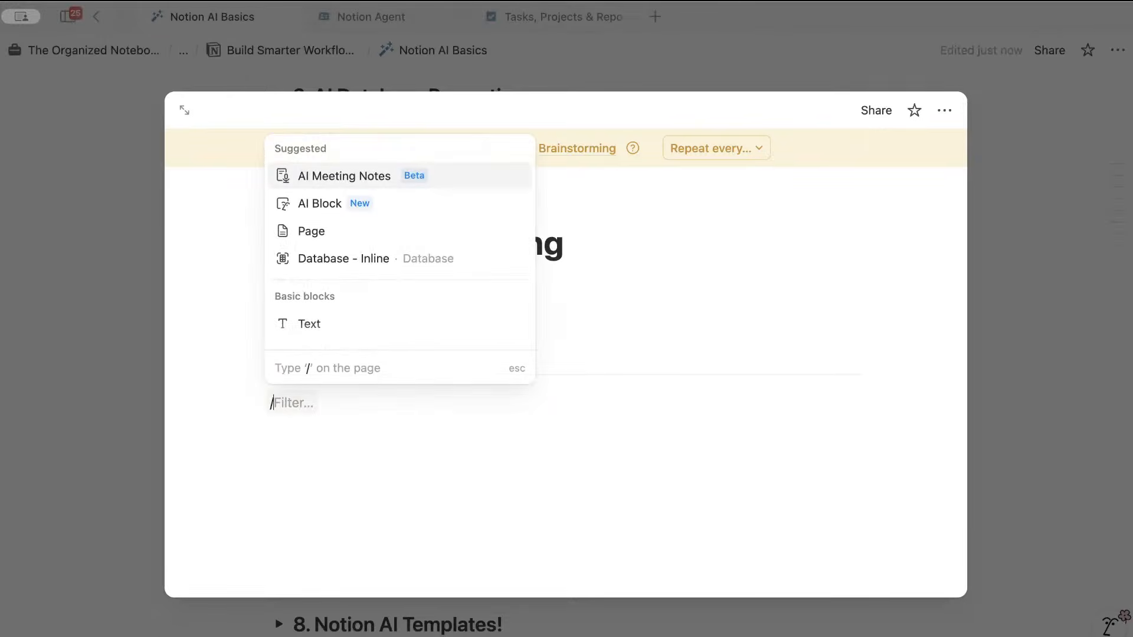
type("head")
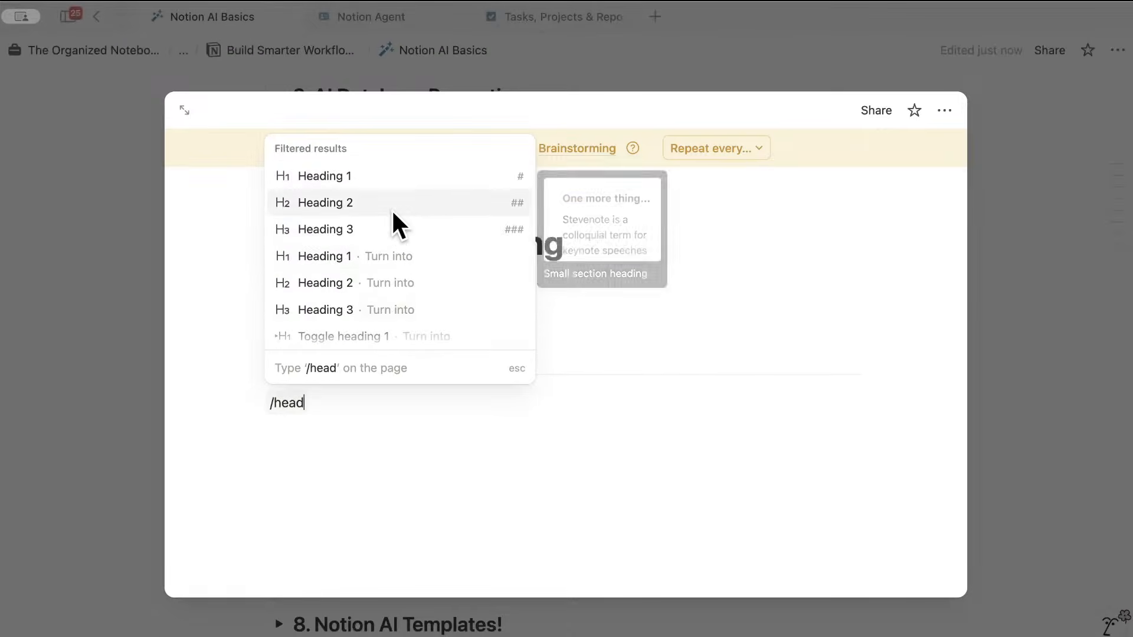
left_click(396, 228)
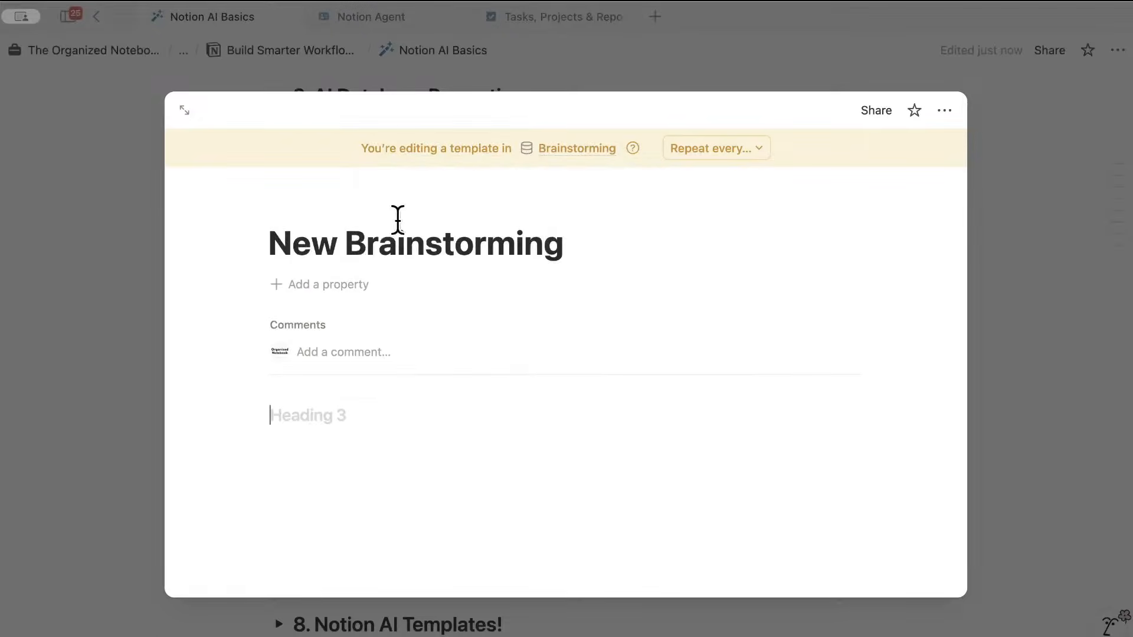
type("Brainstorming")
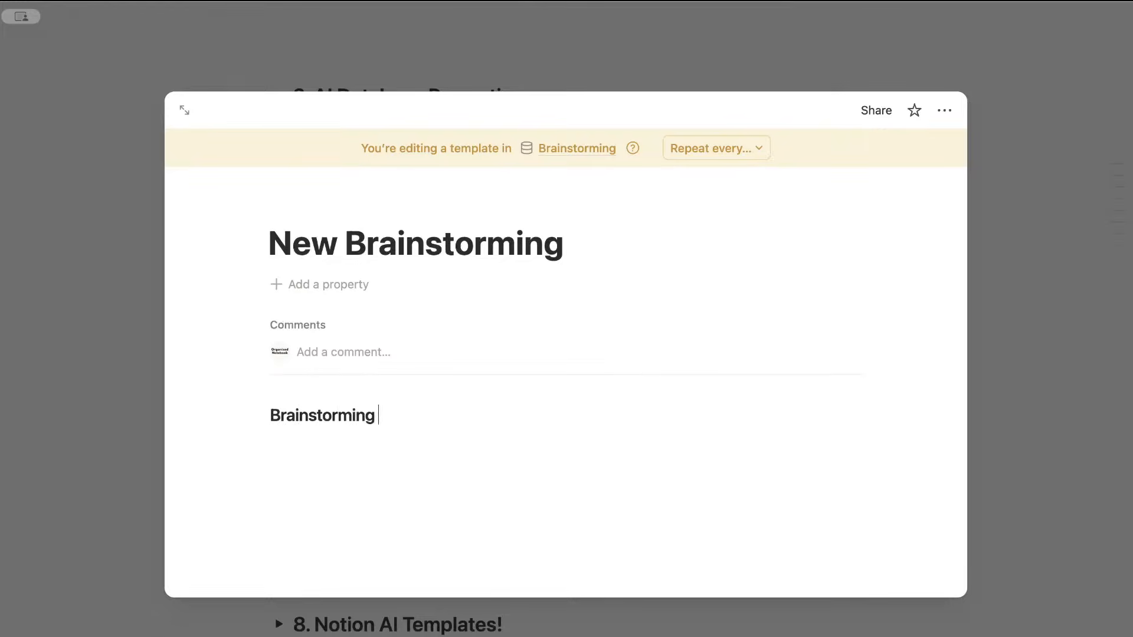
key("Return")
type("/divi")
key("Return")
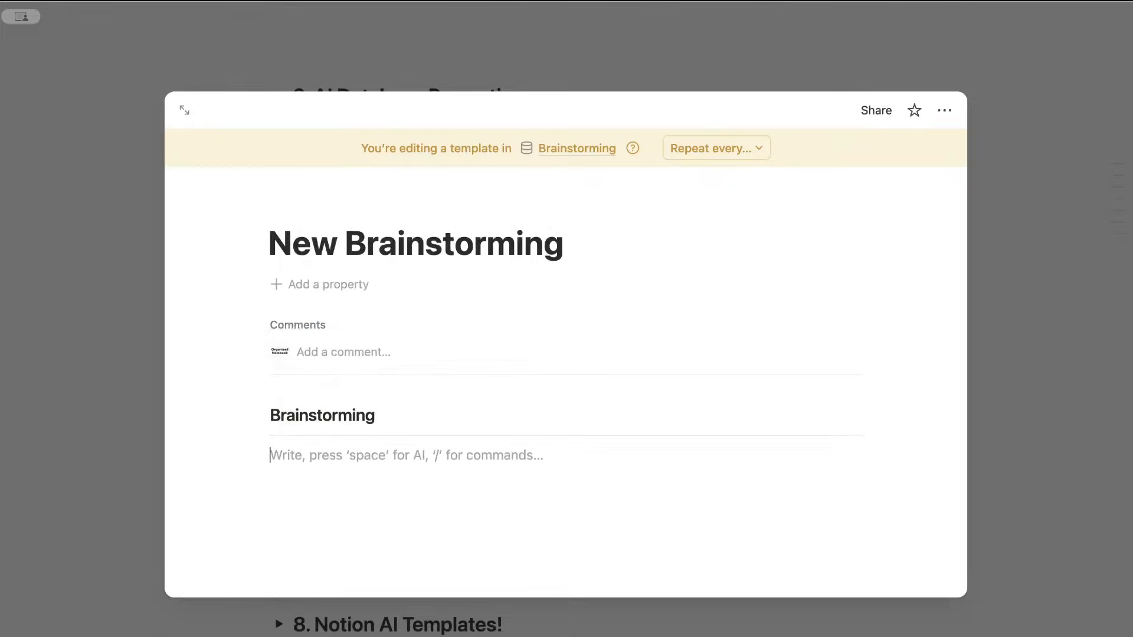
type("-")
key("Return")
key("Return")
scroll(421, 447, "down", 2)
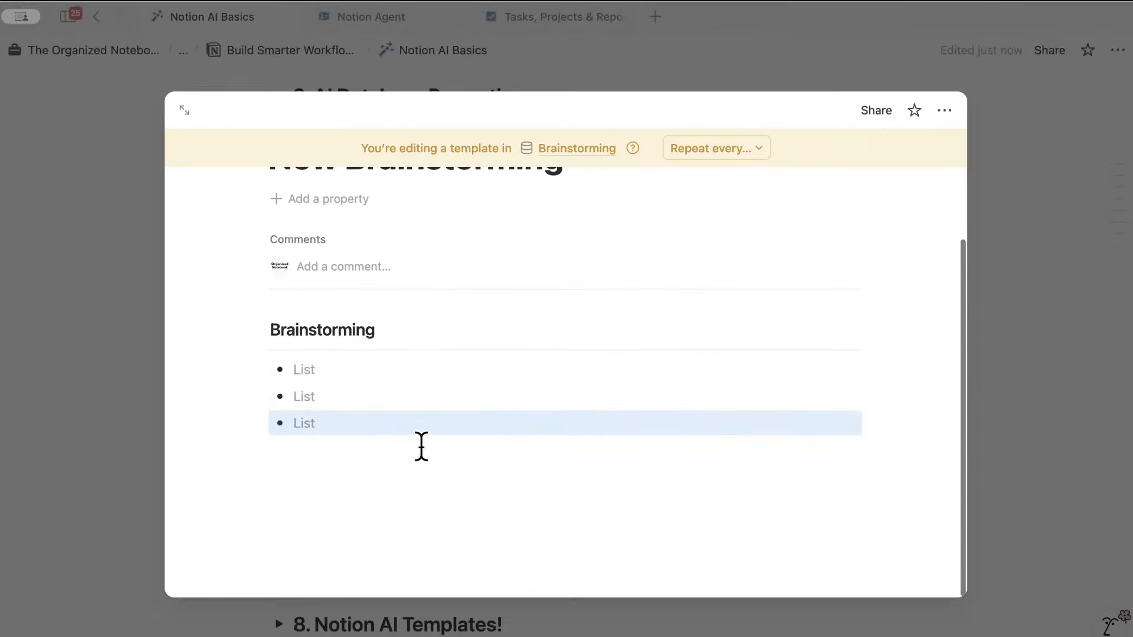
left_click(378, 472)
key("Return")
- Add an 'Action List' Heading 3 with a divider beneath it
type("/")
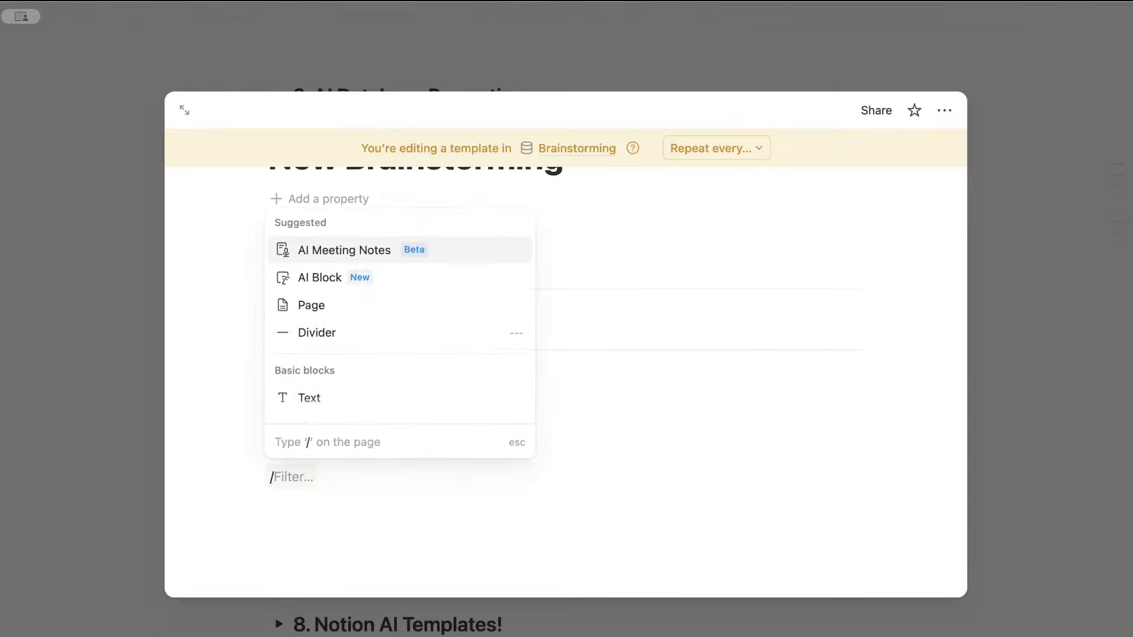
type("heading")
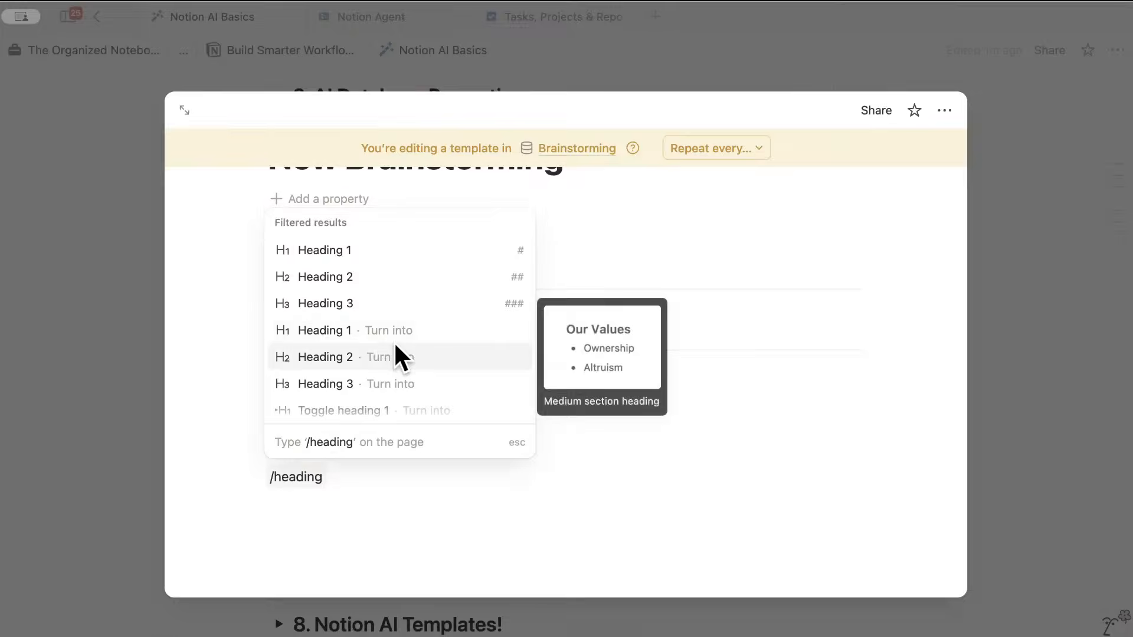
left_click(370, 302)
type("Action List")
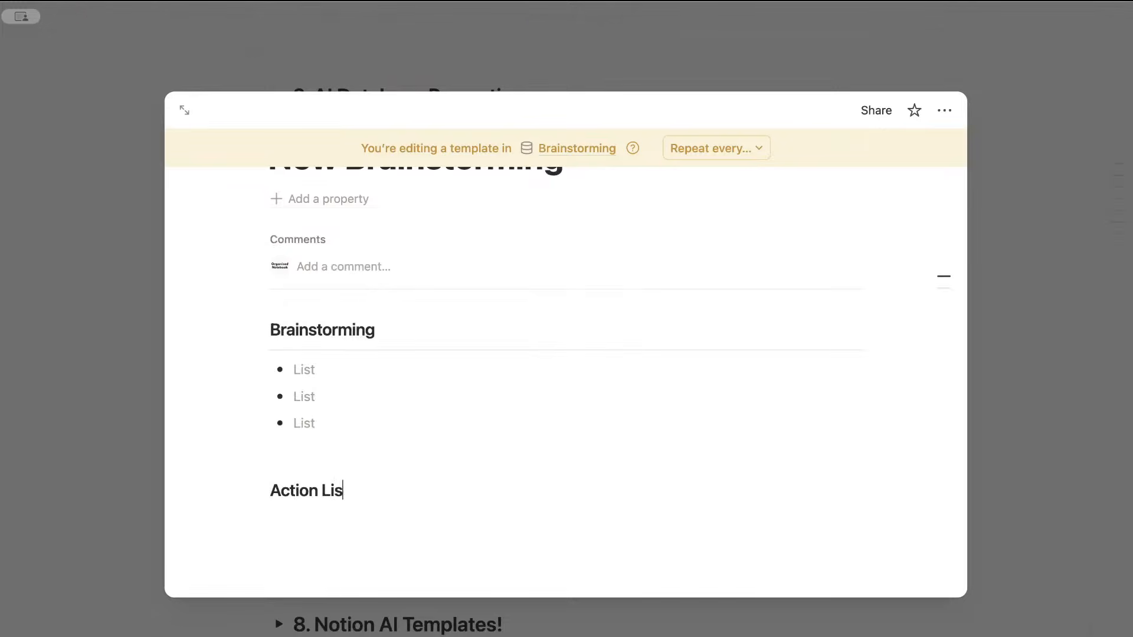
key("Return")
type("/divid")
key("Return")
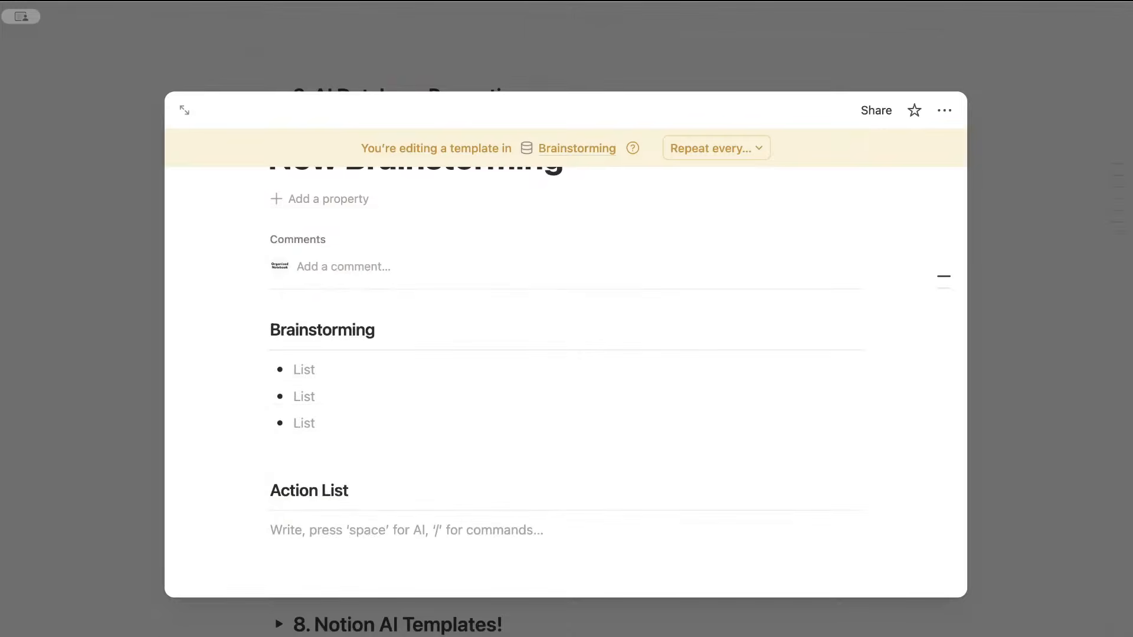
type("/ai")
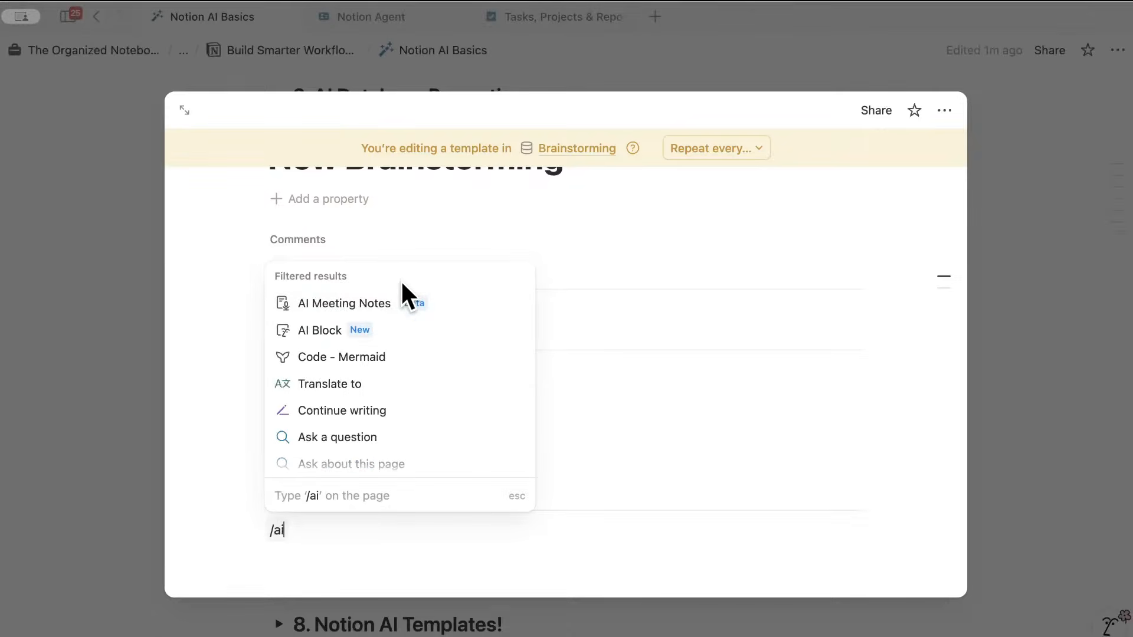
- Insert an AI block prompted 'Action list based on this page for brainstorming', using the current page only
left_click(385, 329)
scroll(472, 396, "down", 5)
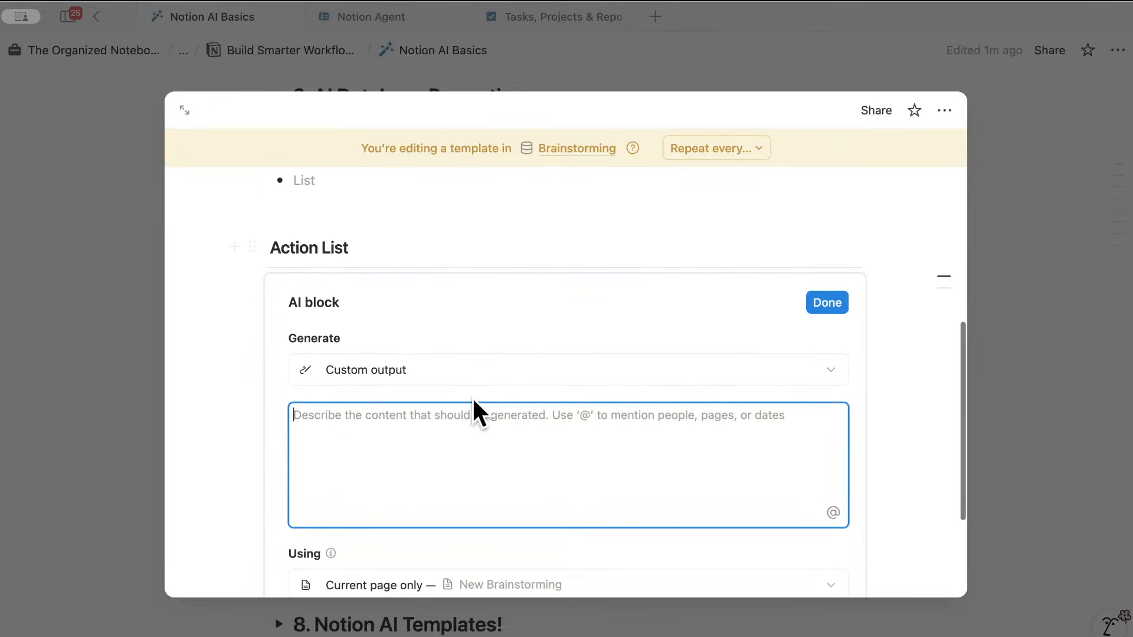
scroll(448, 384, "down", 3)
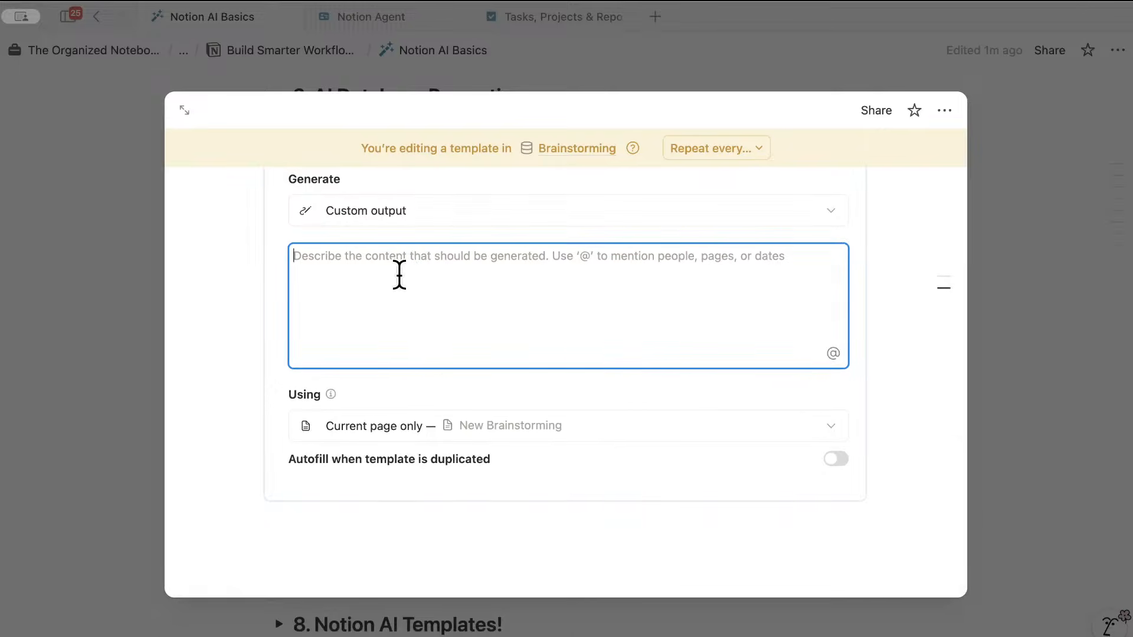
type("Act")
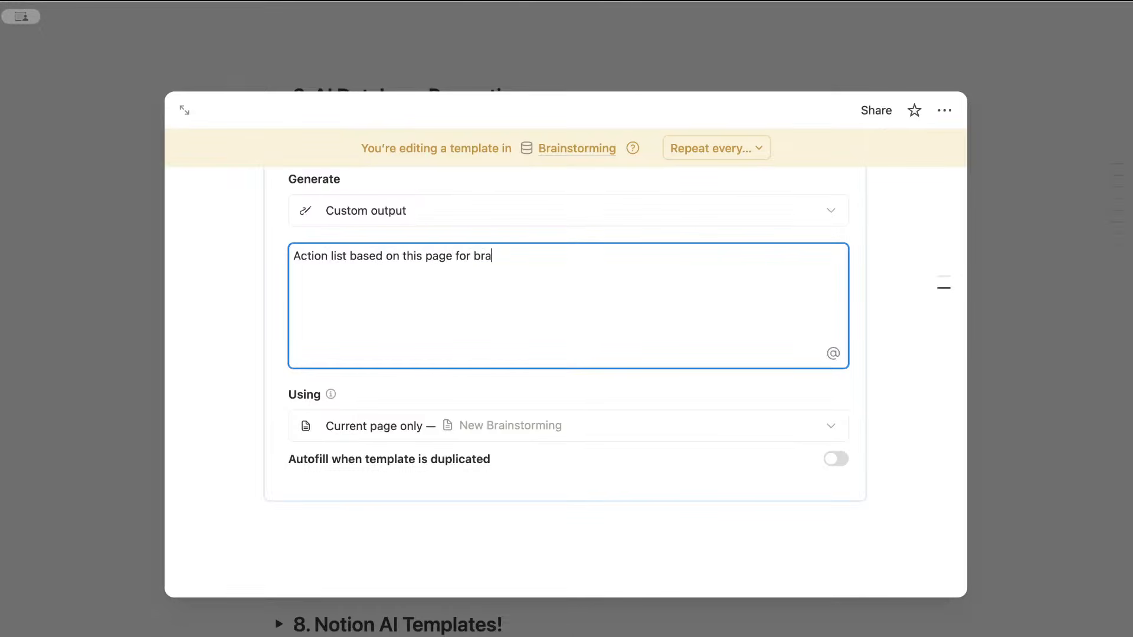
type("ming")
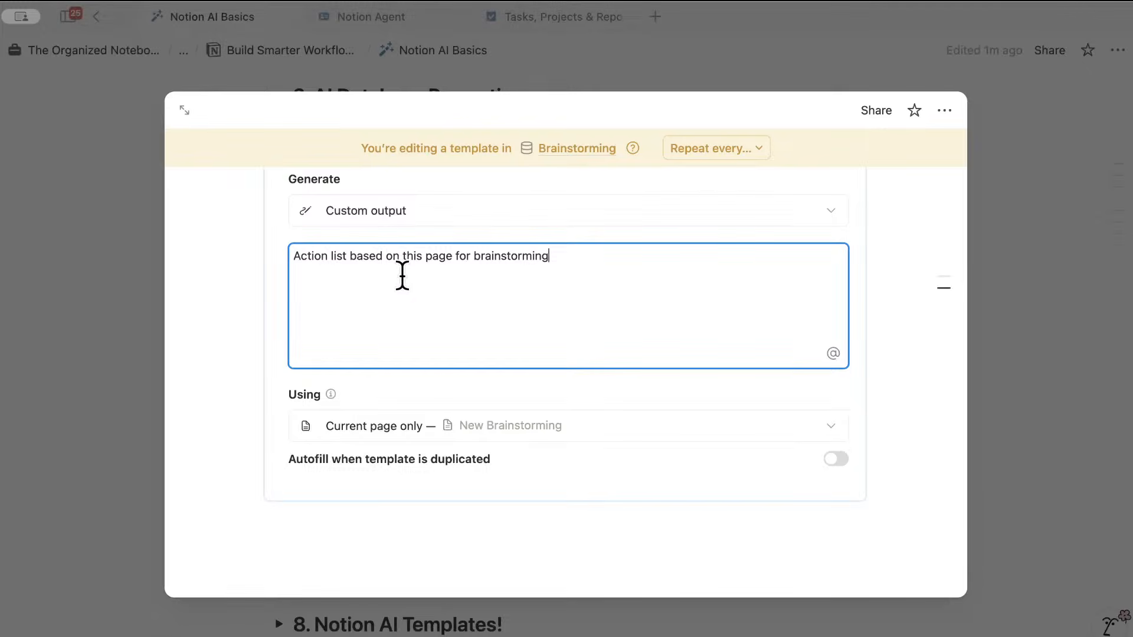
scroll(442, 346, "down", 1)
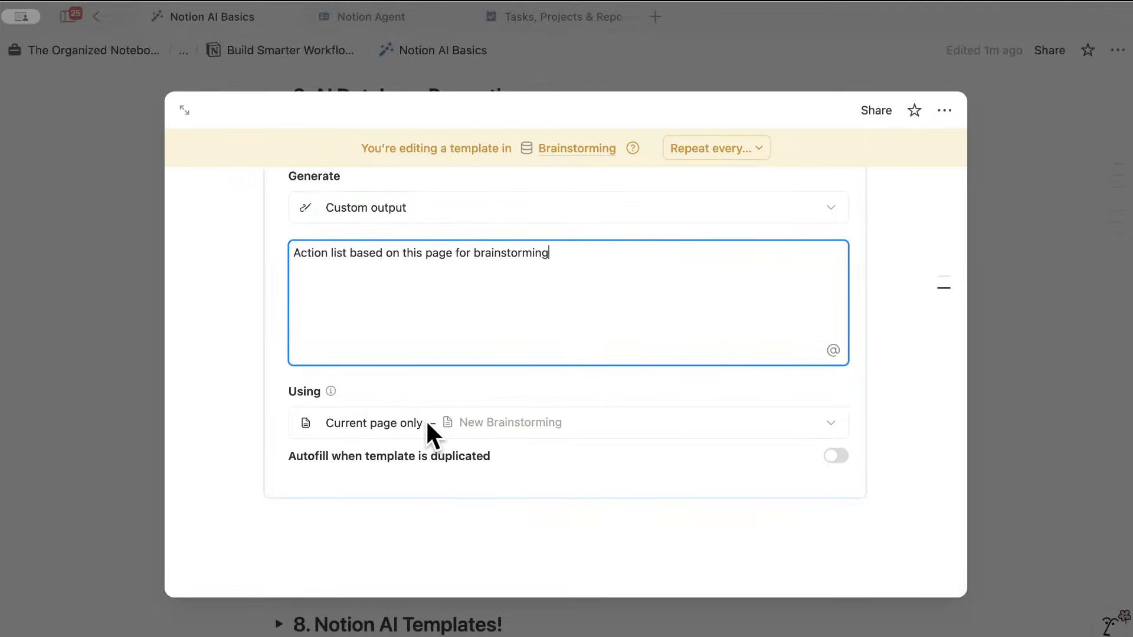
left_click(384, 426)
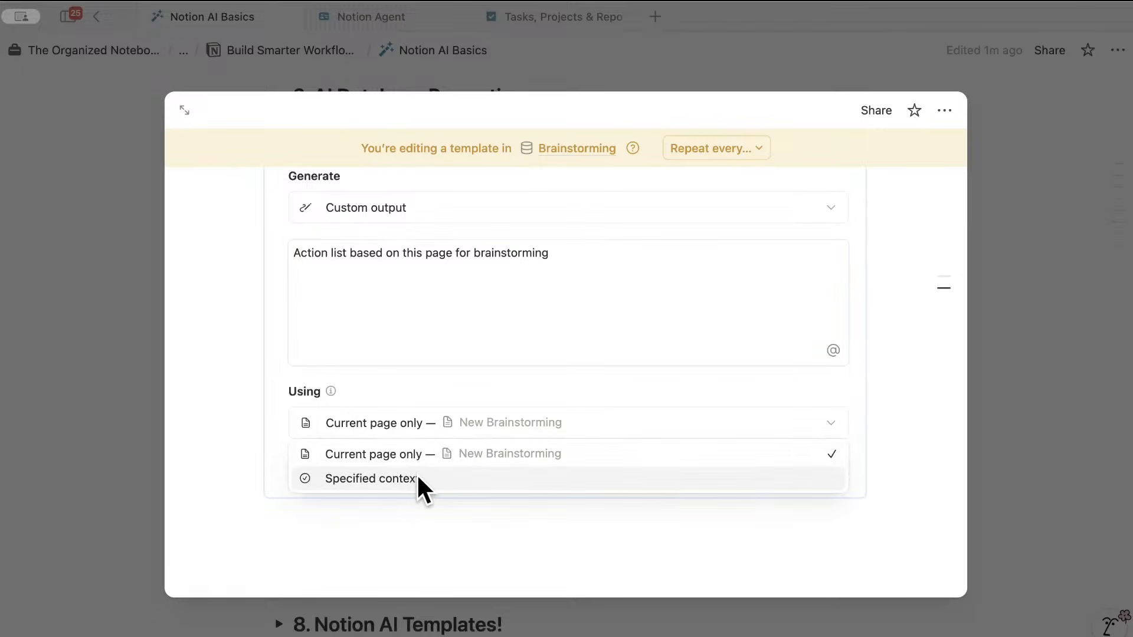
left_click(389, 408)
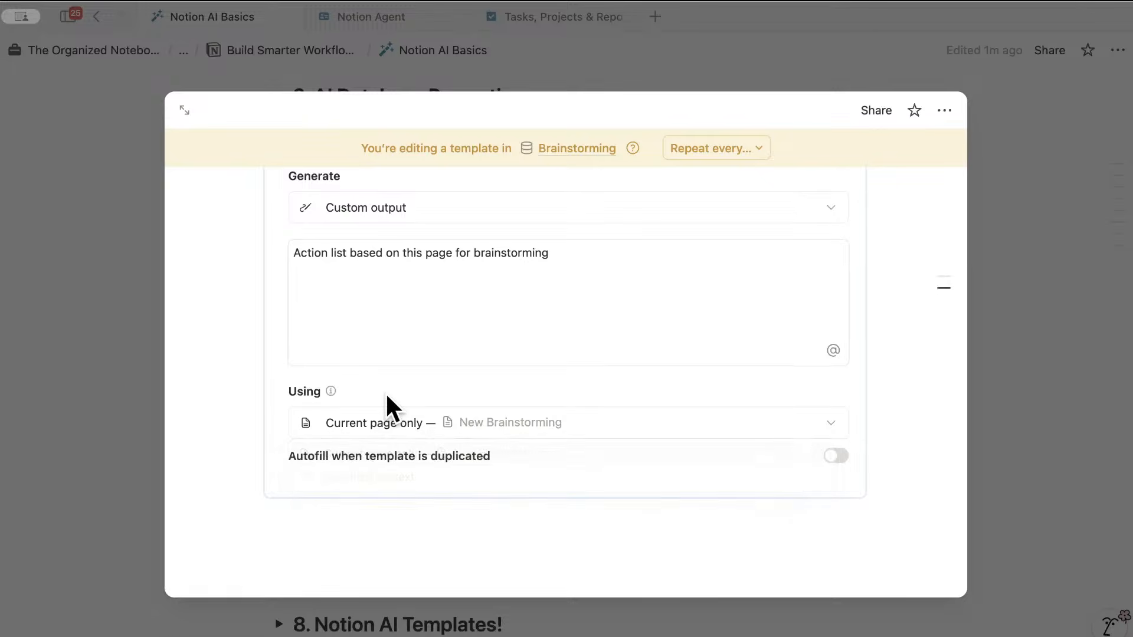
- Check the prompt, finish the AI block setup and close the template editor
scroll(418, 434, "up", 4)
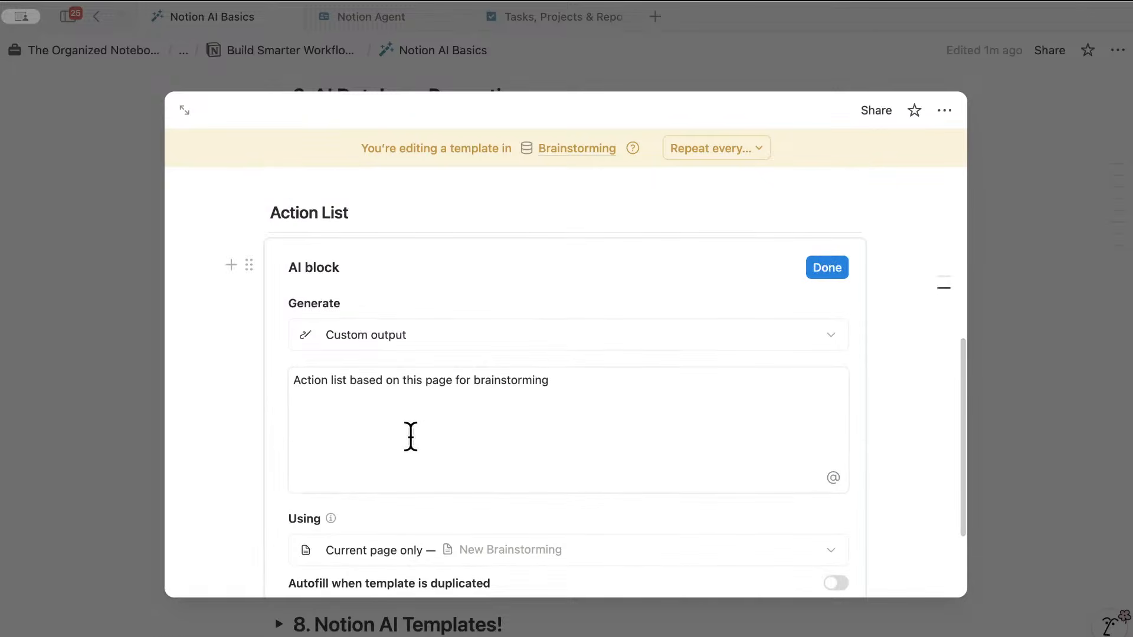
scroll(409, 437, "down", 2)
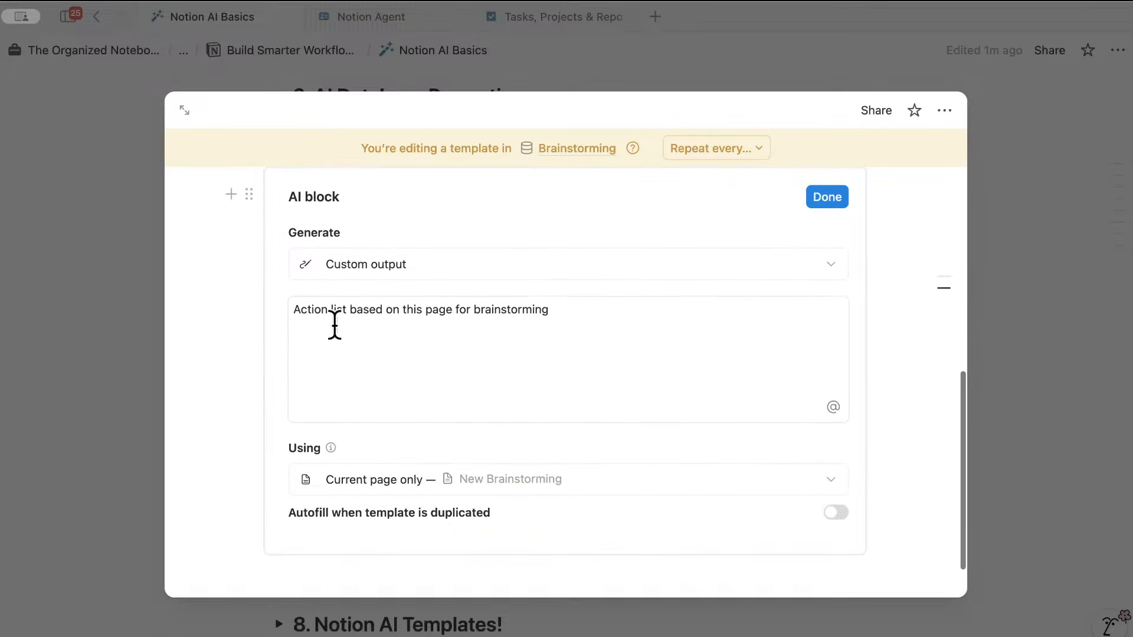
left_click_drag(293, 311, 568, 316)
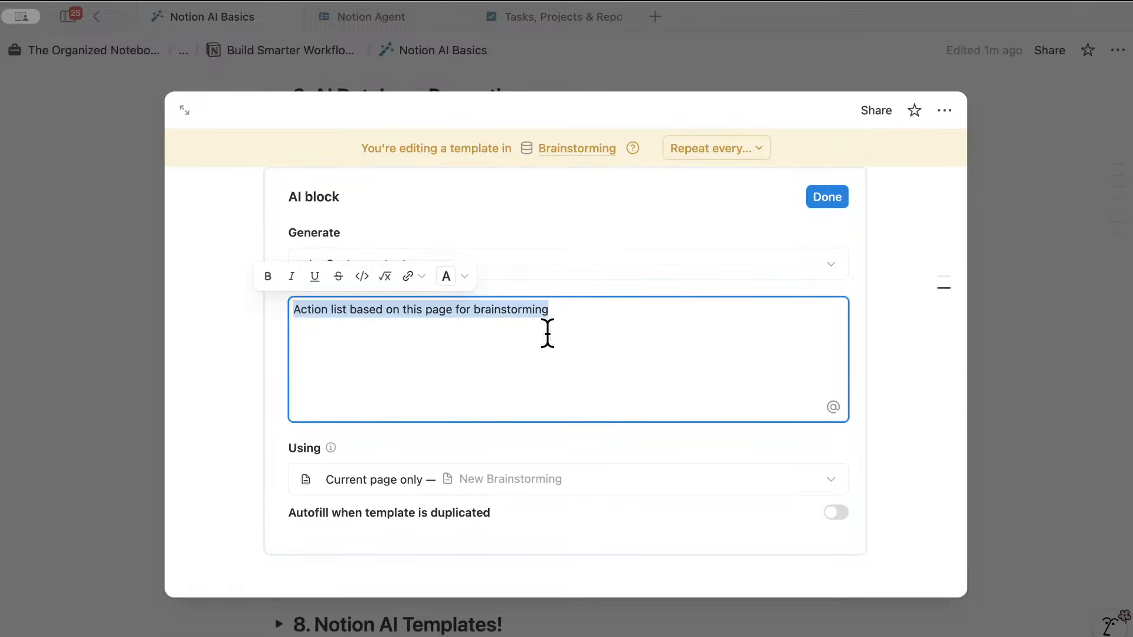
scroll(503, 384, "down", 1)
scroll(506, 378, "up", 3)
scroll(506, 377, "up", 10)
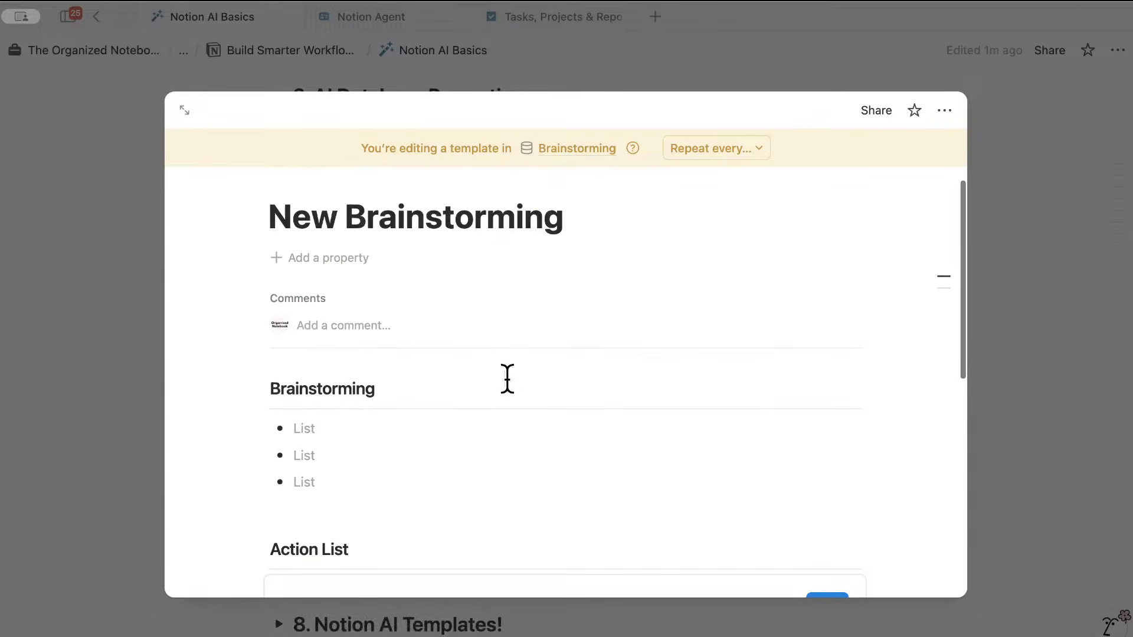
scroll(562, 387, "down", 10)
scroll(564, 387, "down", 3)
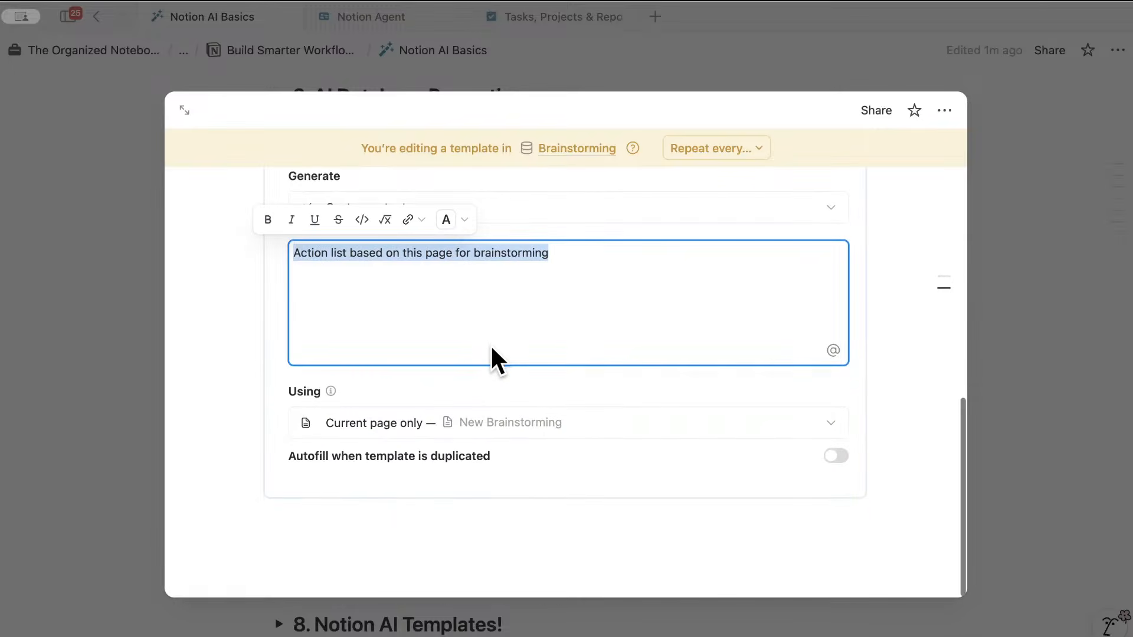
scroll(498, 354, "up", 3)
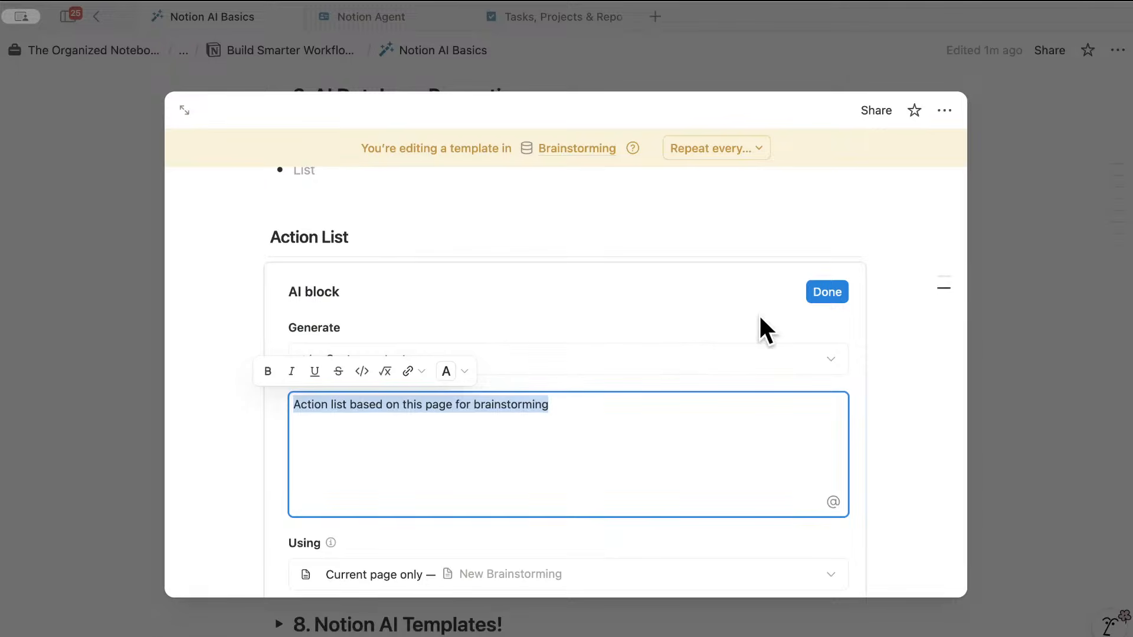
left_click(872, 298)
left_click(830, 291)
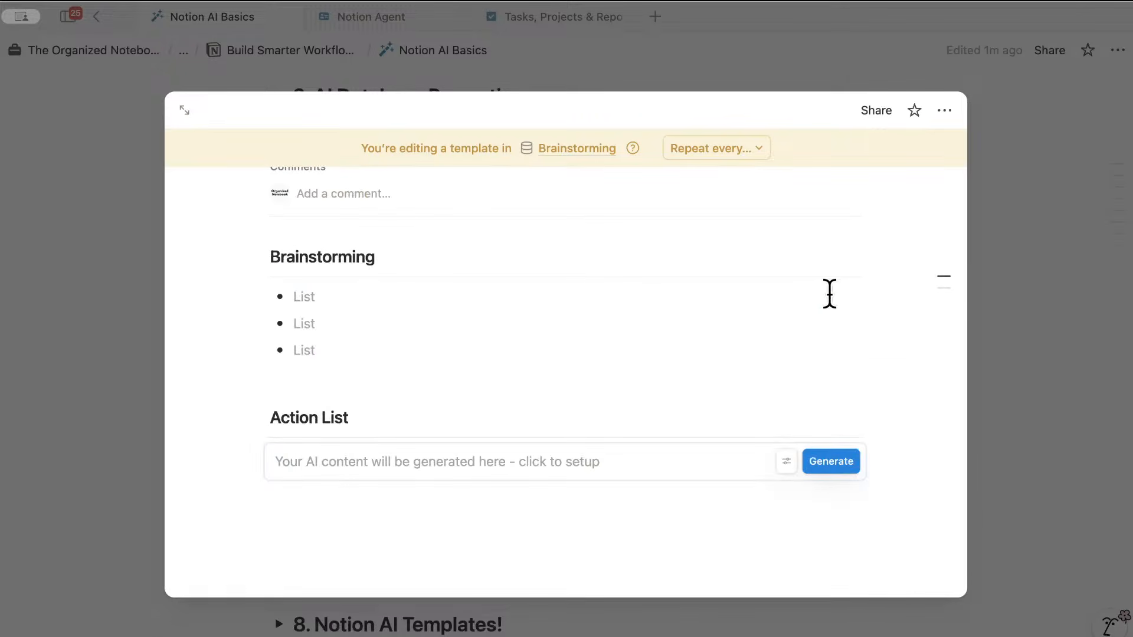
scroll(702, 402, "up", 5)
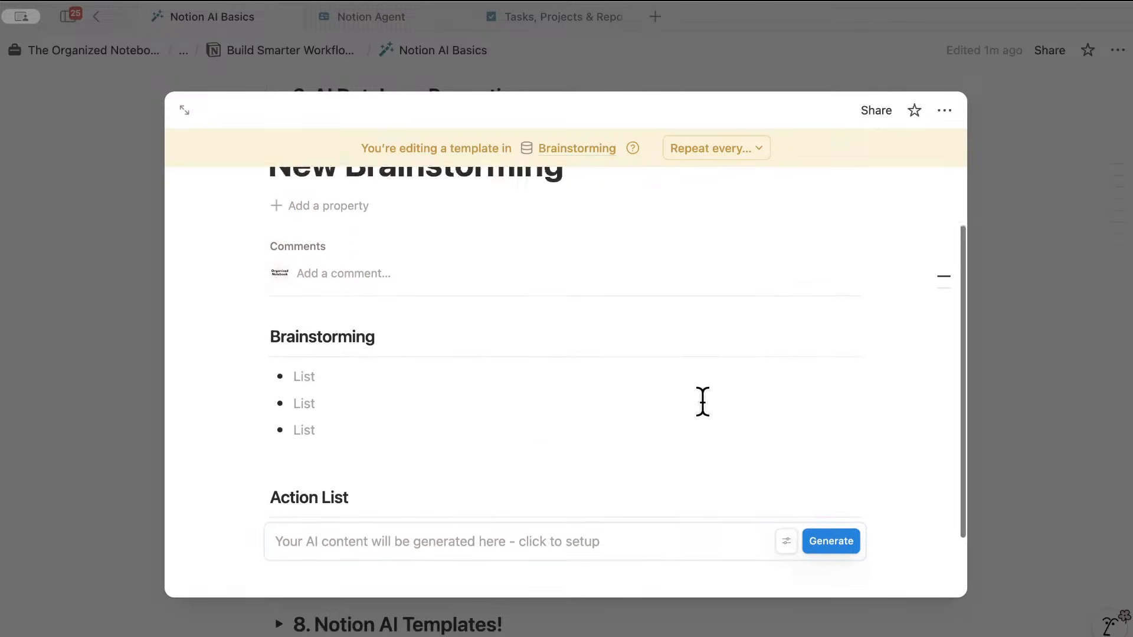
left_click(976, 378)
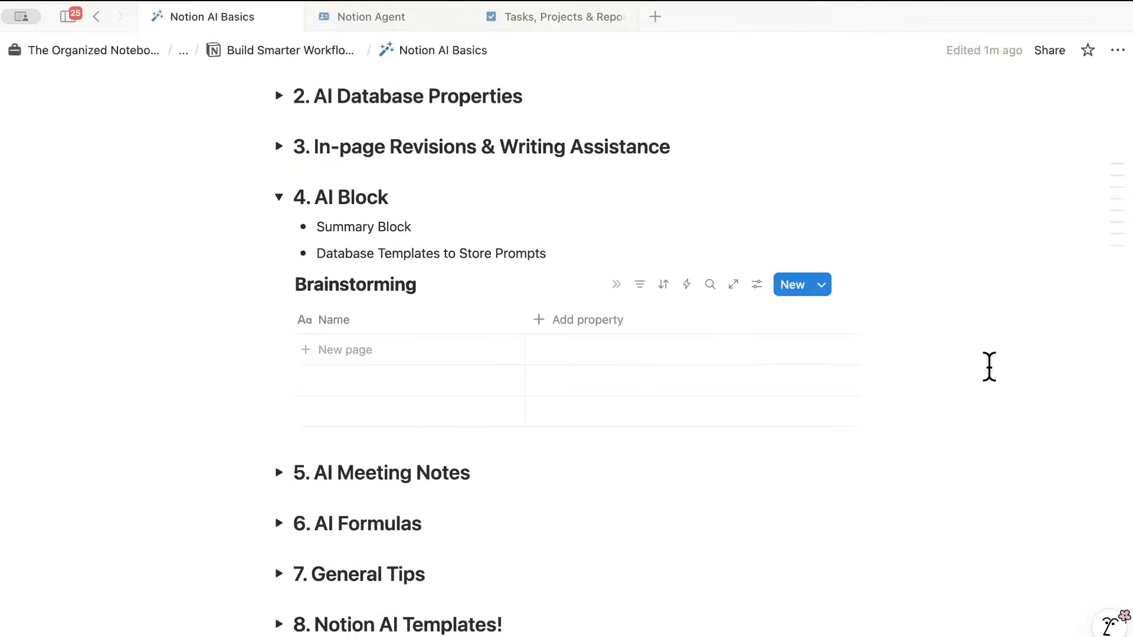
- Set New Brainstorming as the default template and add a new page to the database
left_click(822, 284)
left_click(1056, 344)
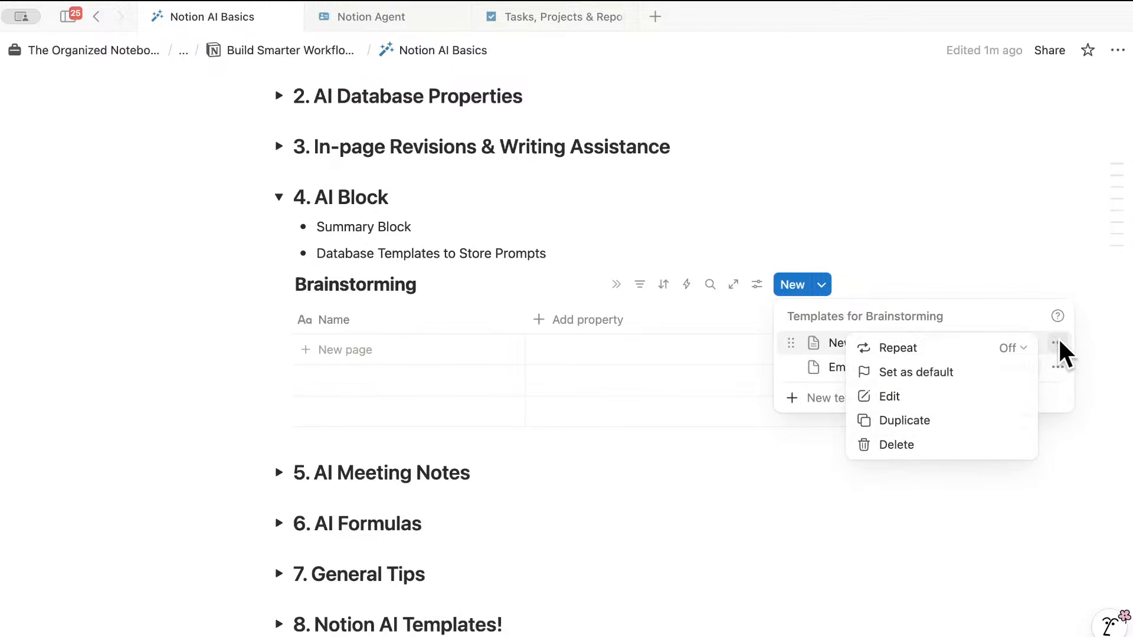
left_click(927, 372)
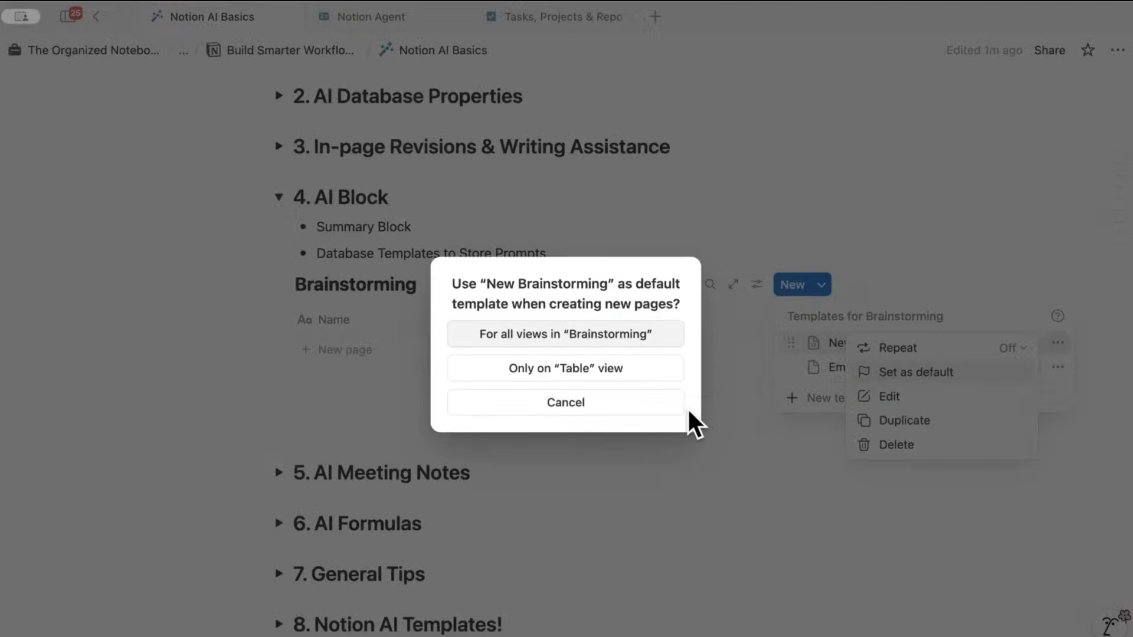
left_click(625, 339)
left_click(449, 353)
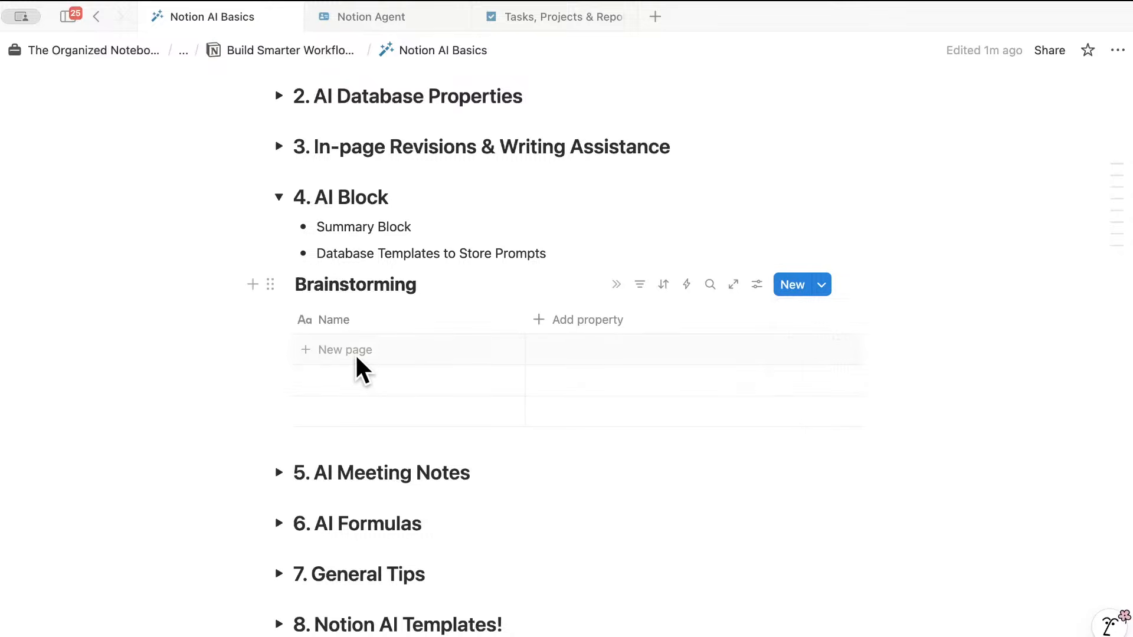
left_click(366, 352)
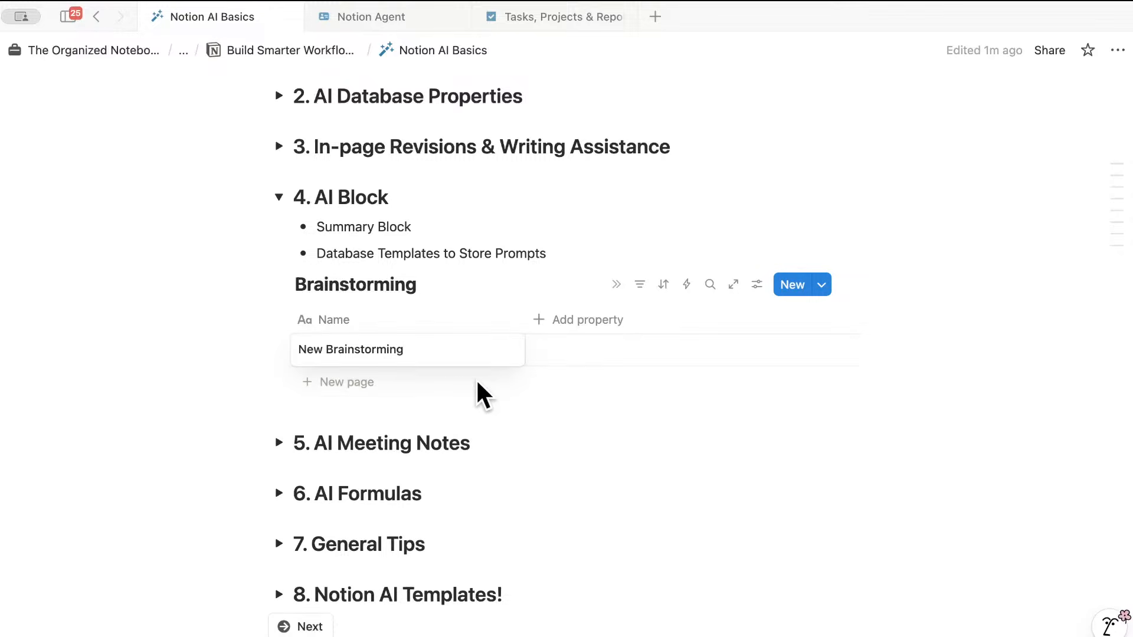
- List the ideas 'New Notion Template' and 'Something that would help small business' on the new page
left_click(500, 348)
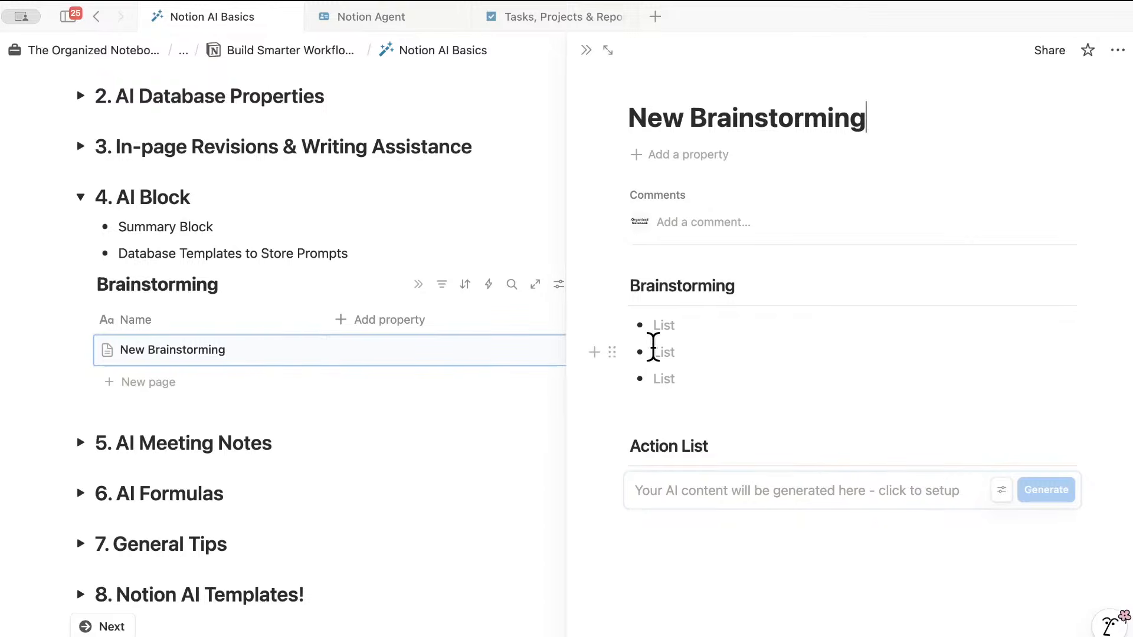
left_click(672, 326)
type("New Not")
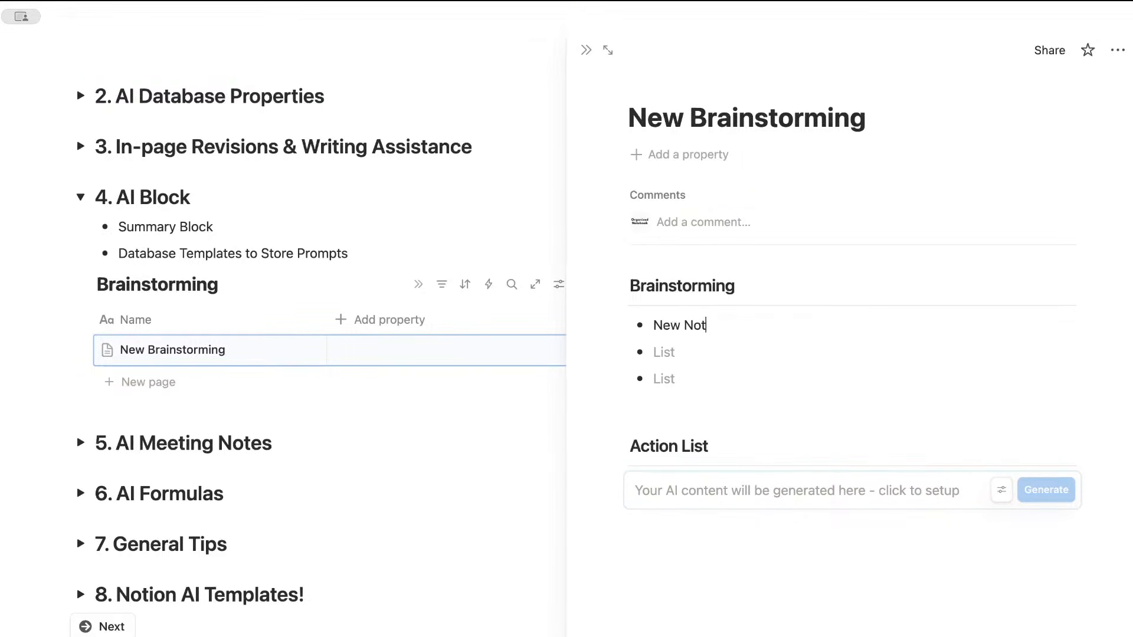
type("ion Template")
left_click(693, 356)
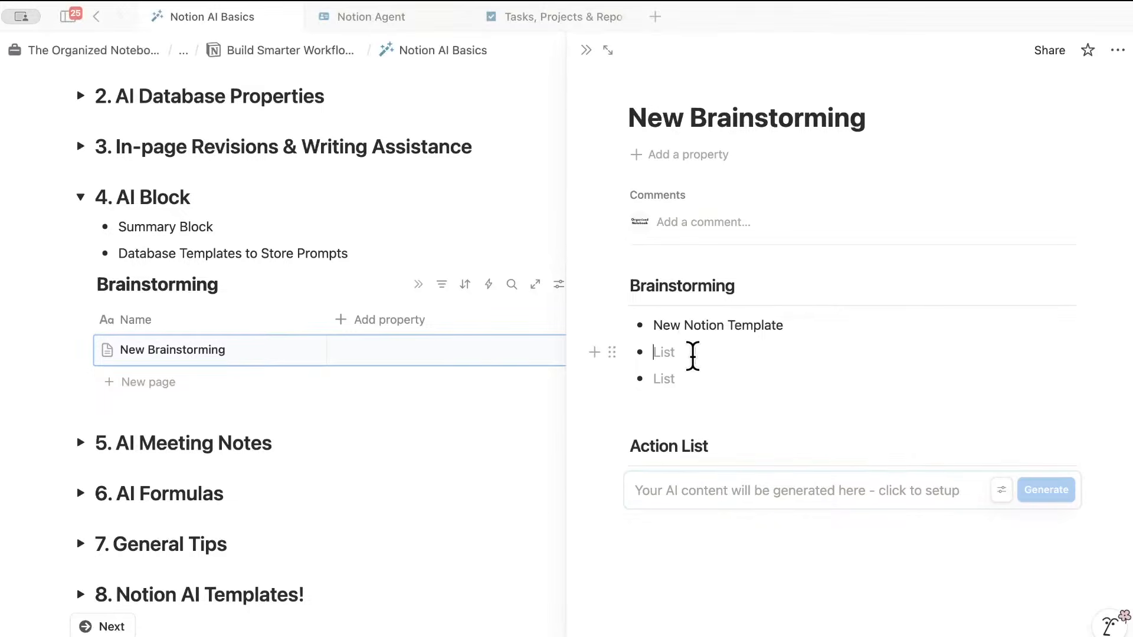
type("Somethi")
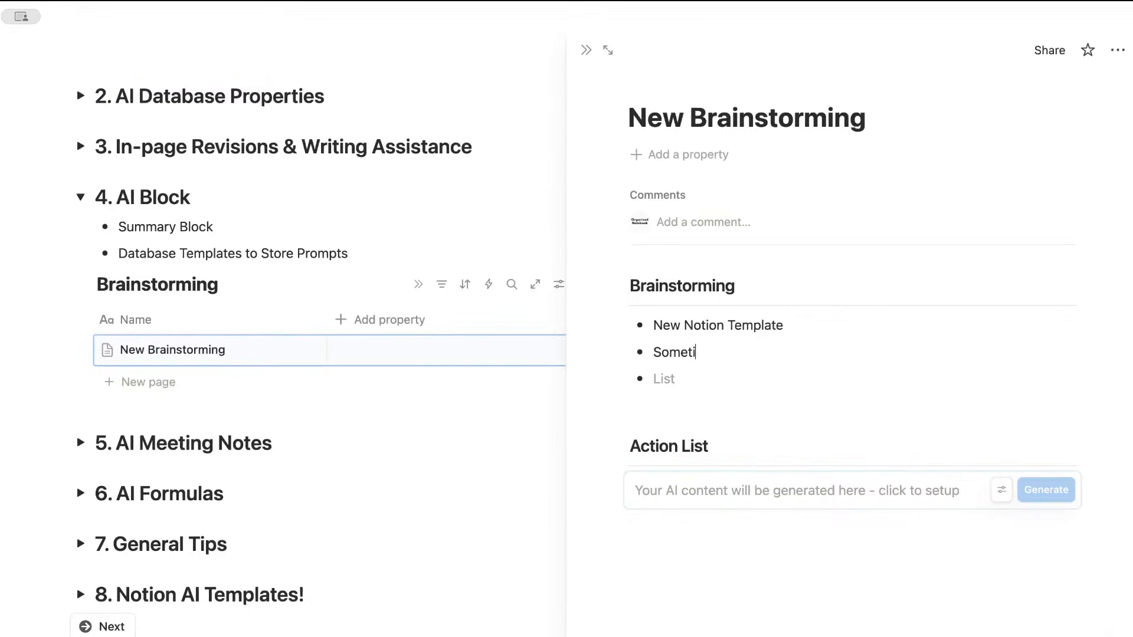
type("ng that would h")
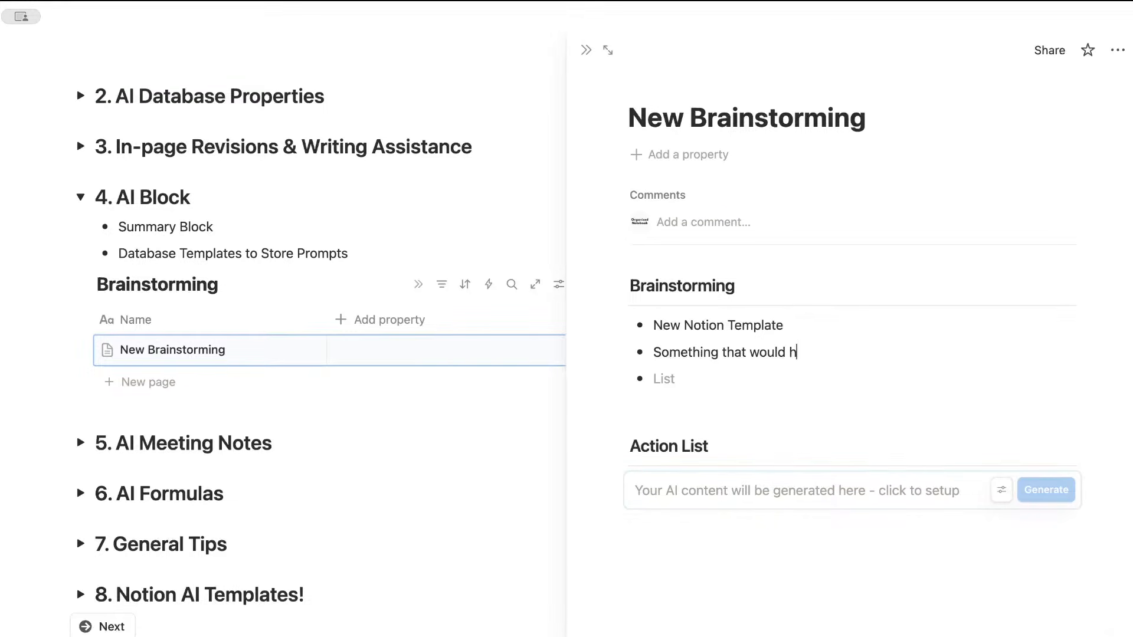
type("elp small businesses")
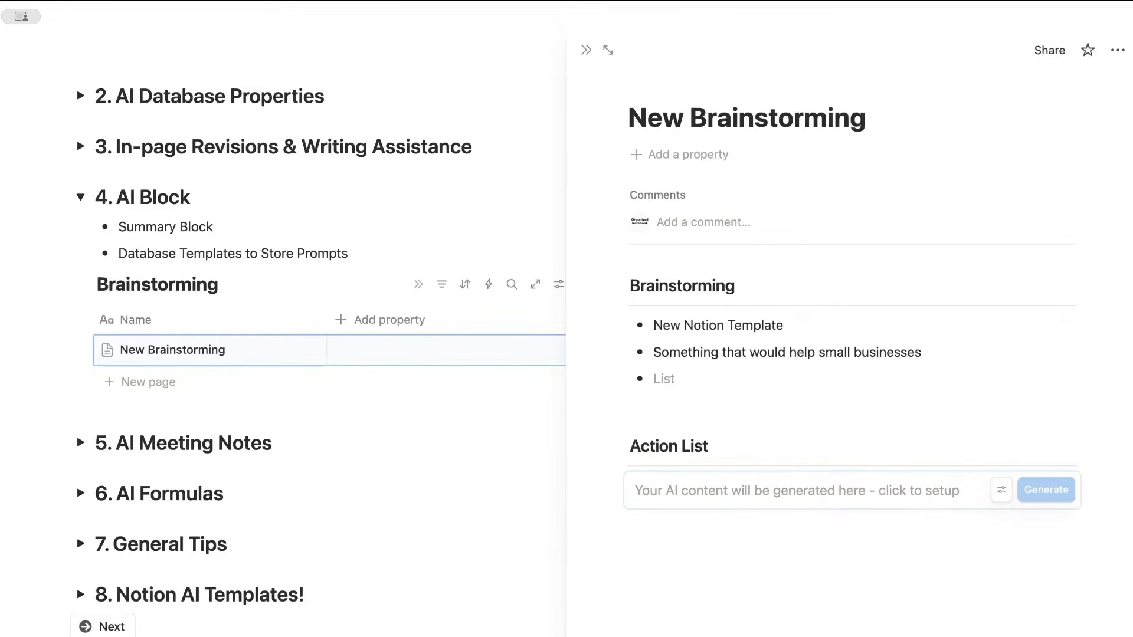
left_click(721, 373)
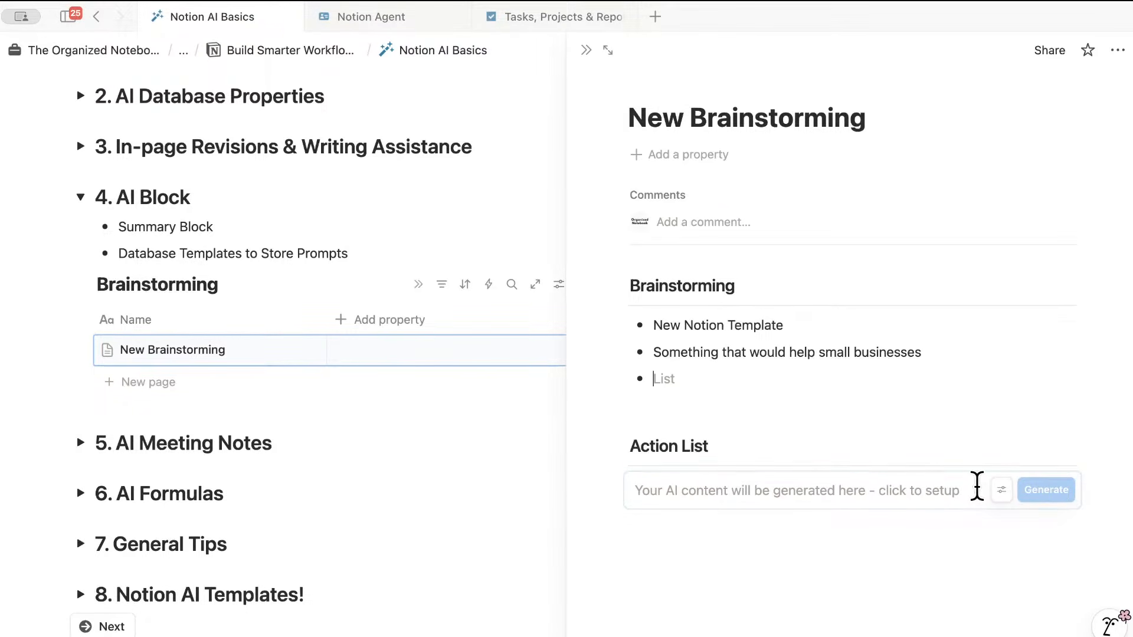
- Check the Action List AI block's prompt and context setting and finish its setup
left_click(1044, 488)
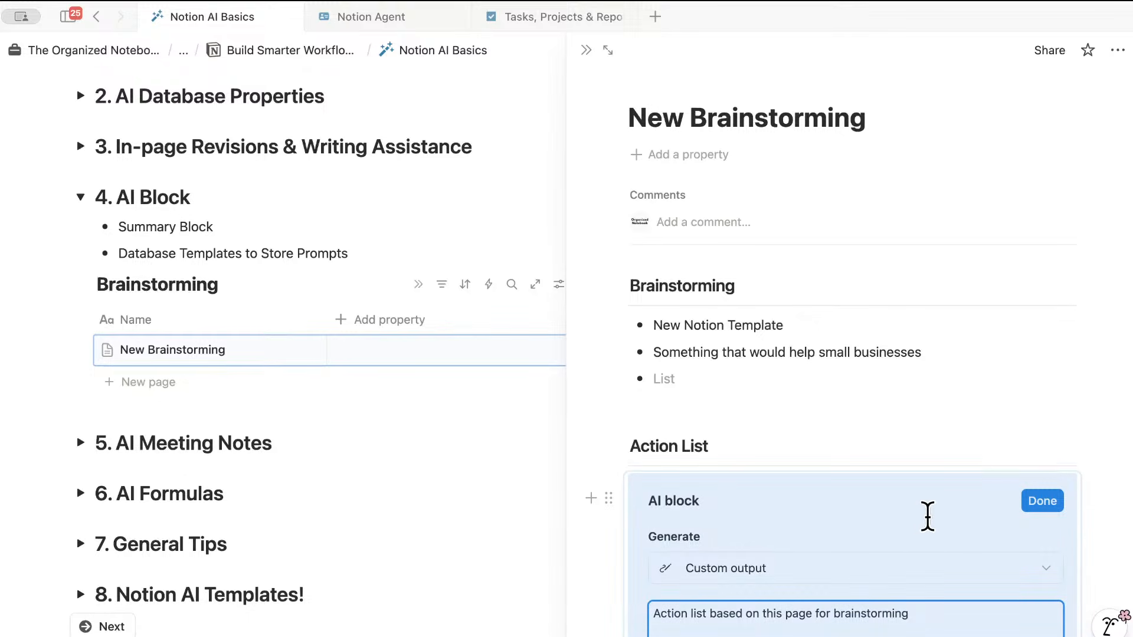
scroll(987, 479, "down", 5)
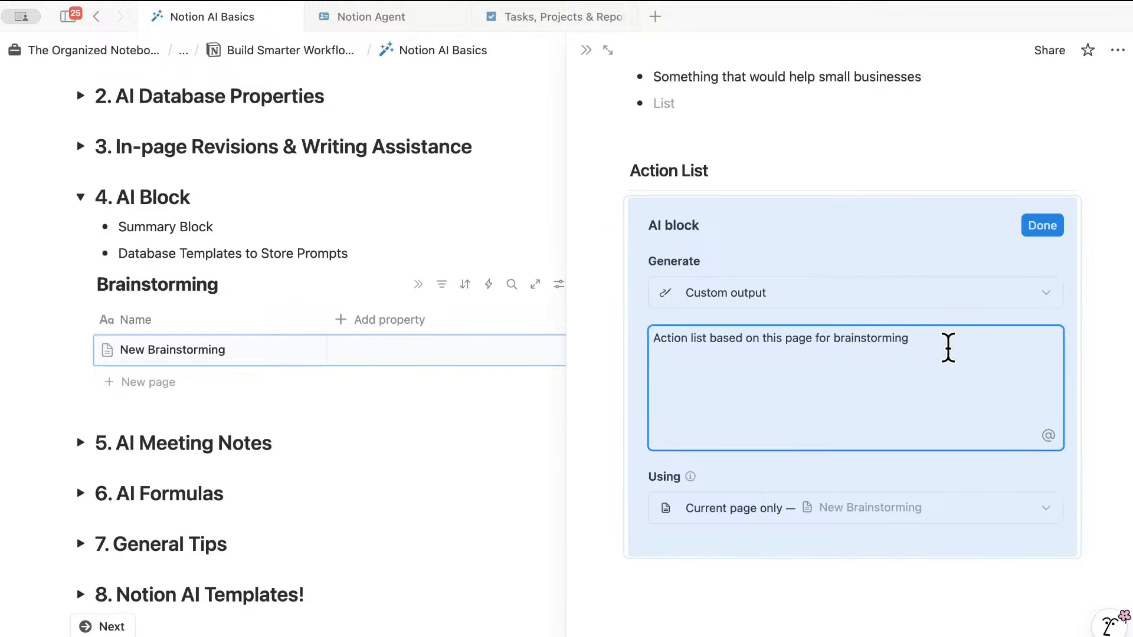
left_click(1045, 225)
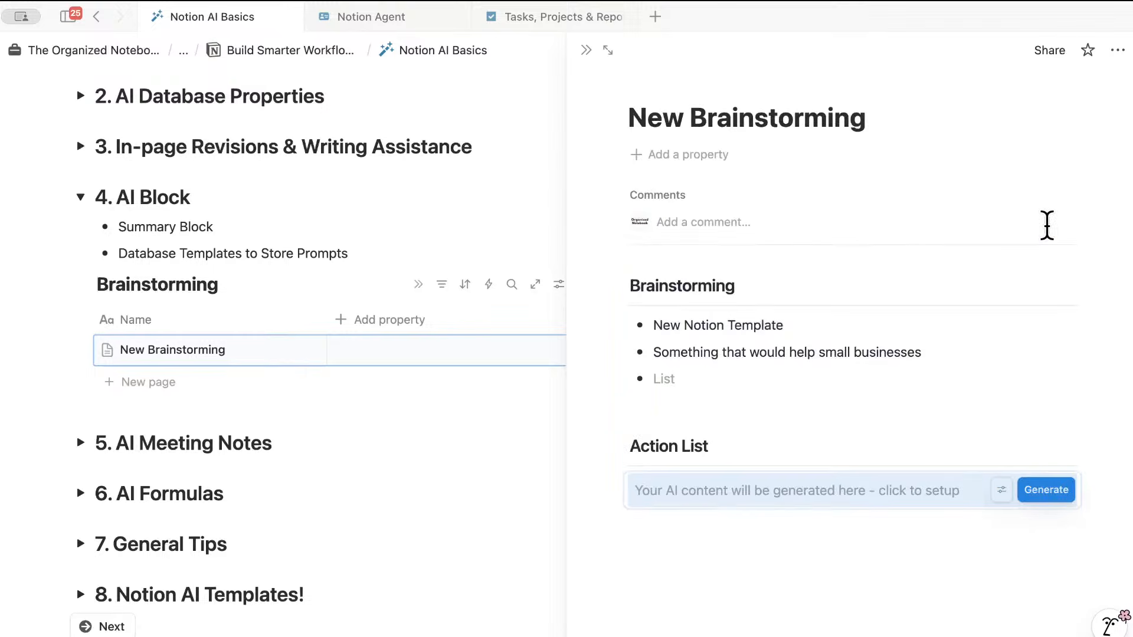
- Generate the small-business template action list, review it, and close the side peek
left_click(1042, 489)
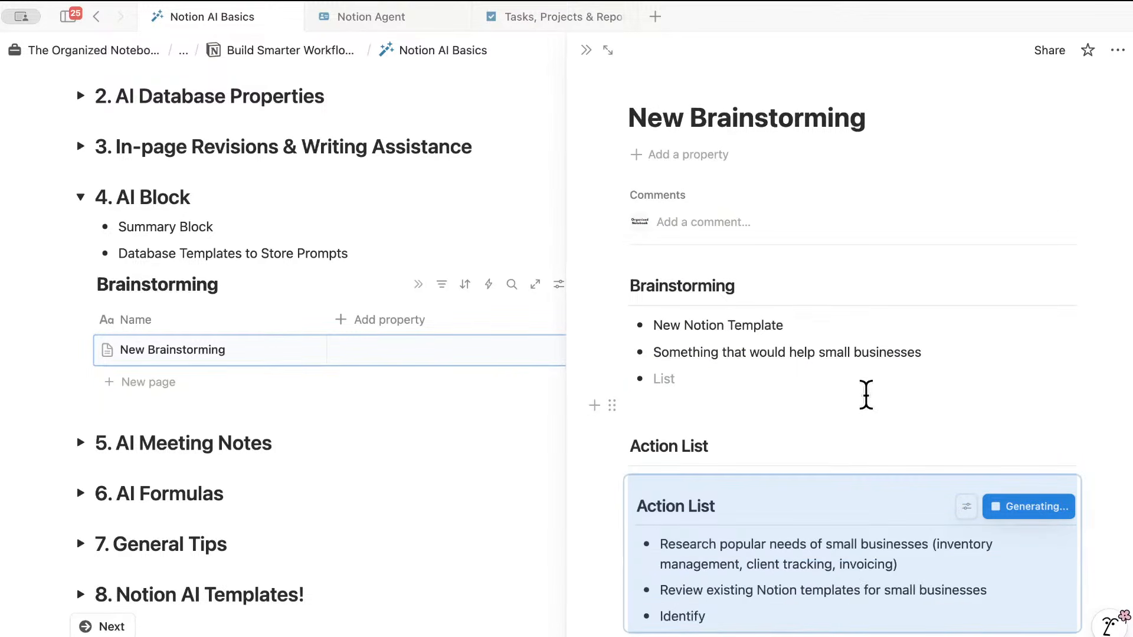
scroll(872, 416, "down", 5)
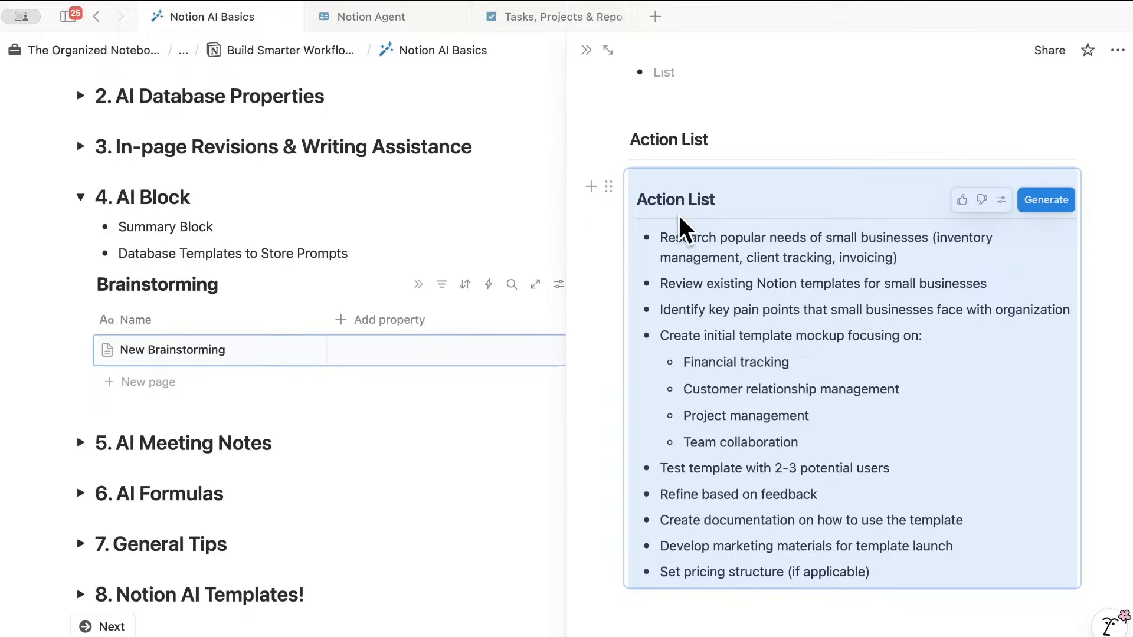
scroll(684, 213, "down", 1)
scroll(684, 213, "up", 5)
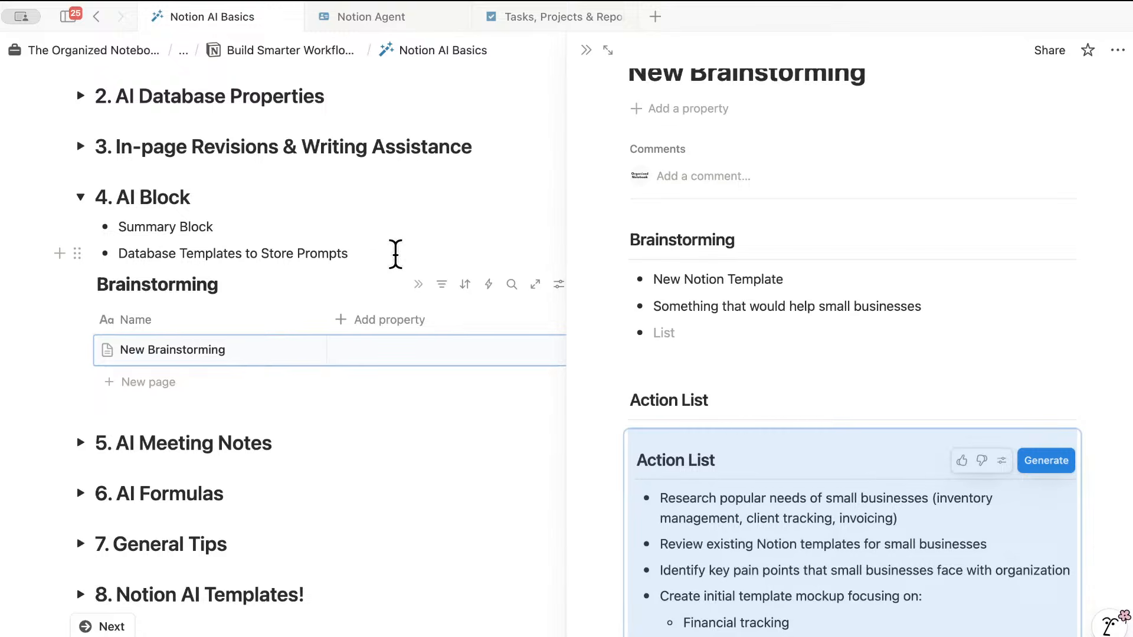
left_click(586, 50)
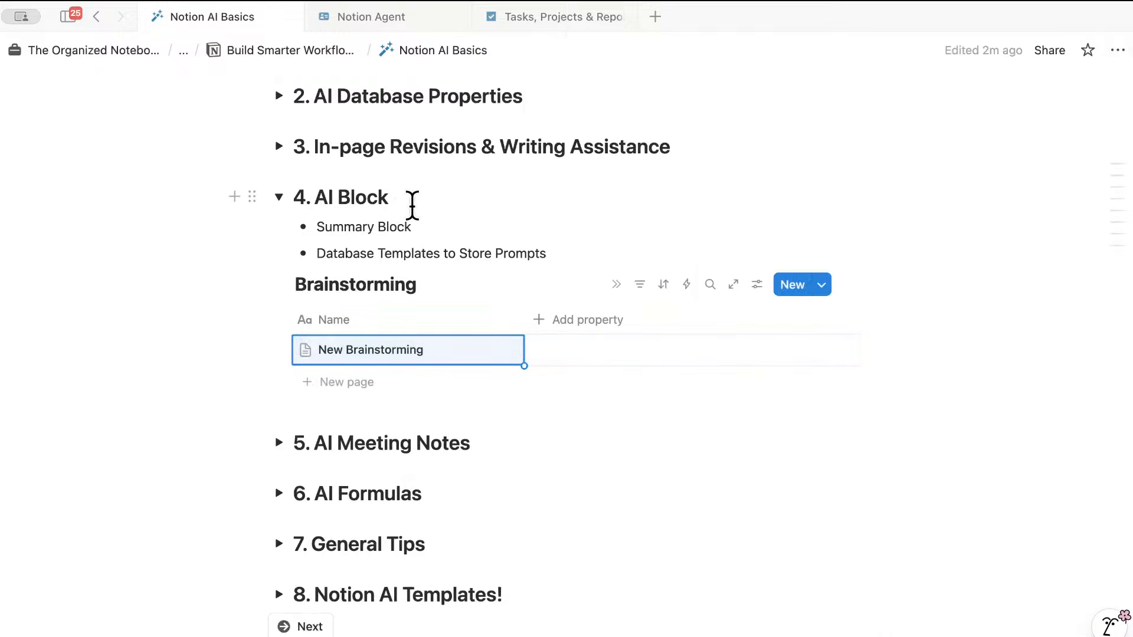
- Insert an AI block on a plain line below the AI Block bullets
left_click(572, 253)
key("Return")
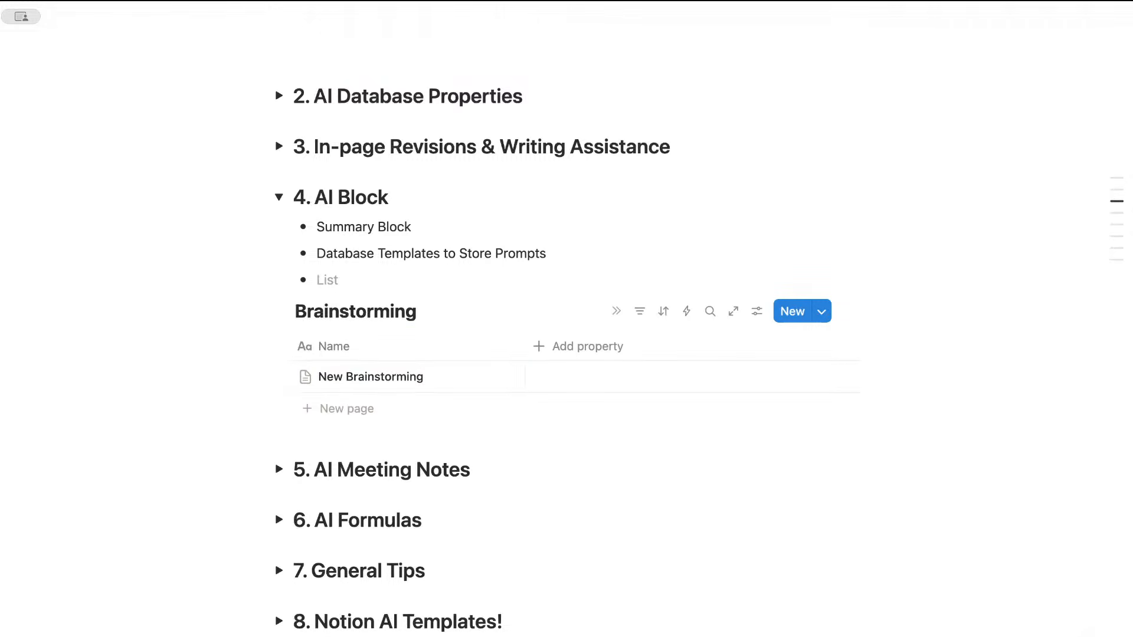
key("BackSpace")
type("/ai")
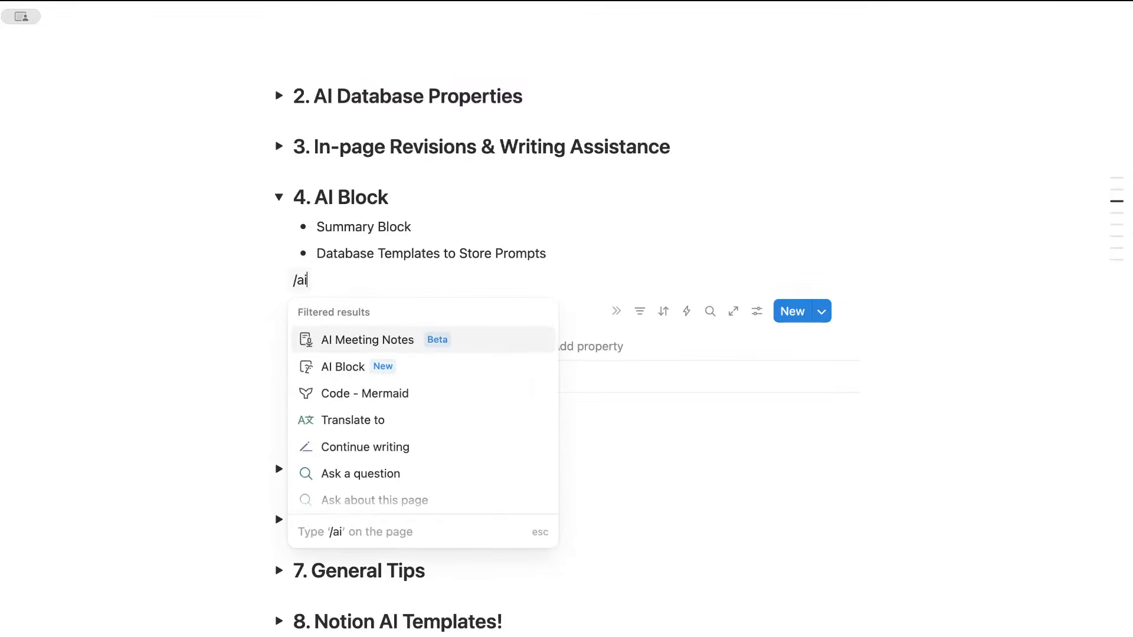
left_click(494, 369)
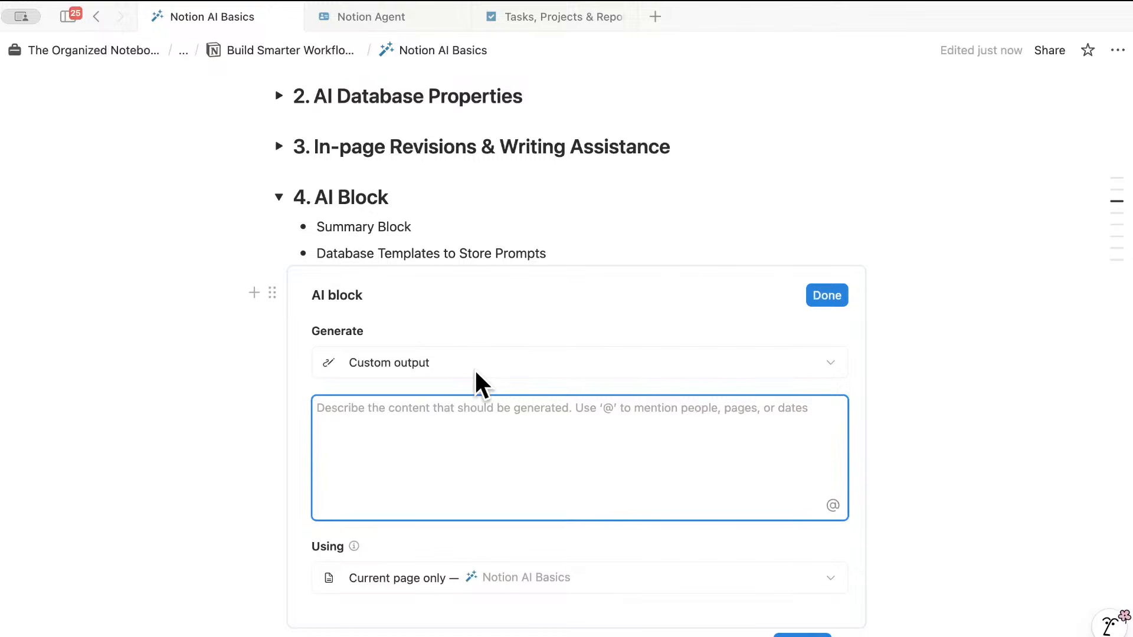
- Keep Custom output as the generation type and switch Using to Specified context
scroll(496, 383, "down", 3)
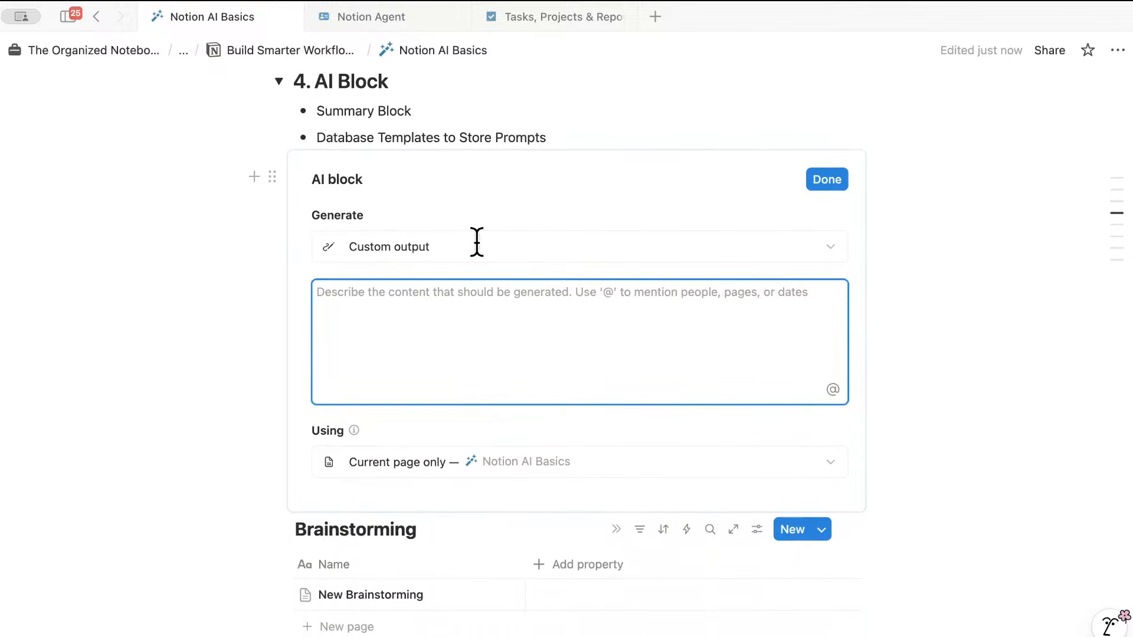
left_click(477, 243)
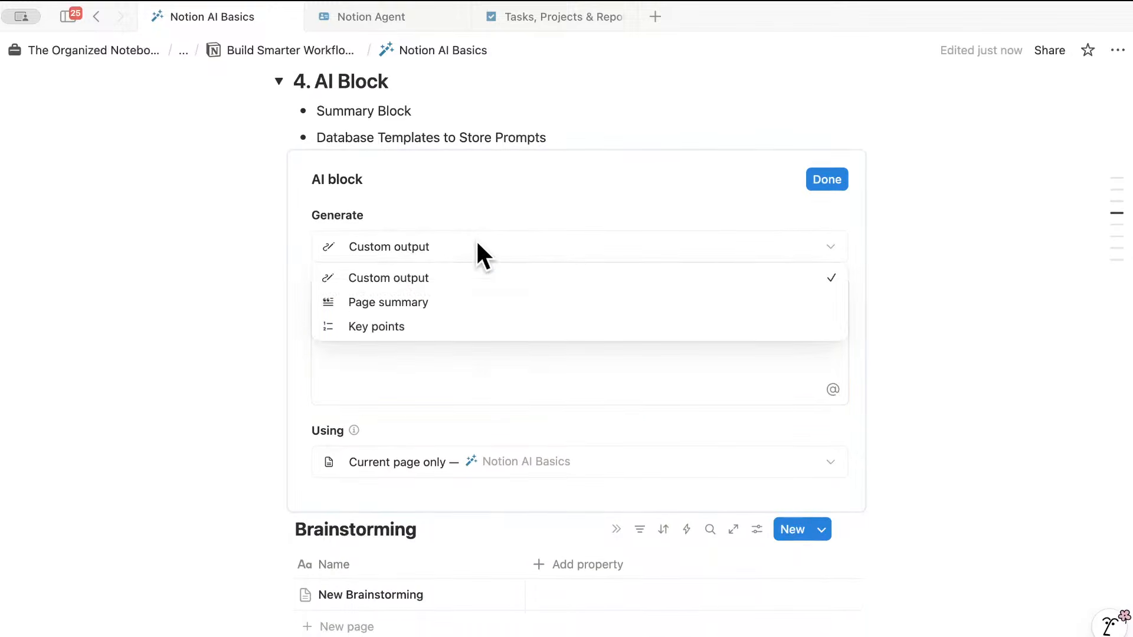
left_click(455, 266)
left_click(615, 461)
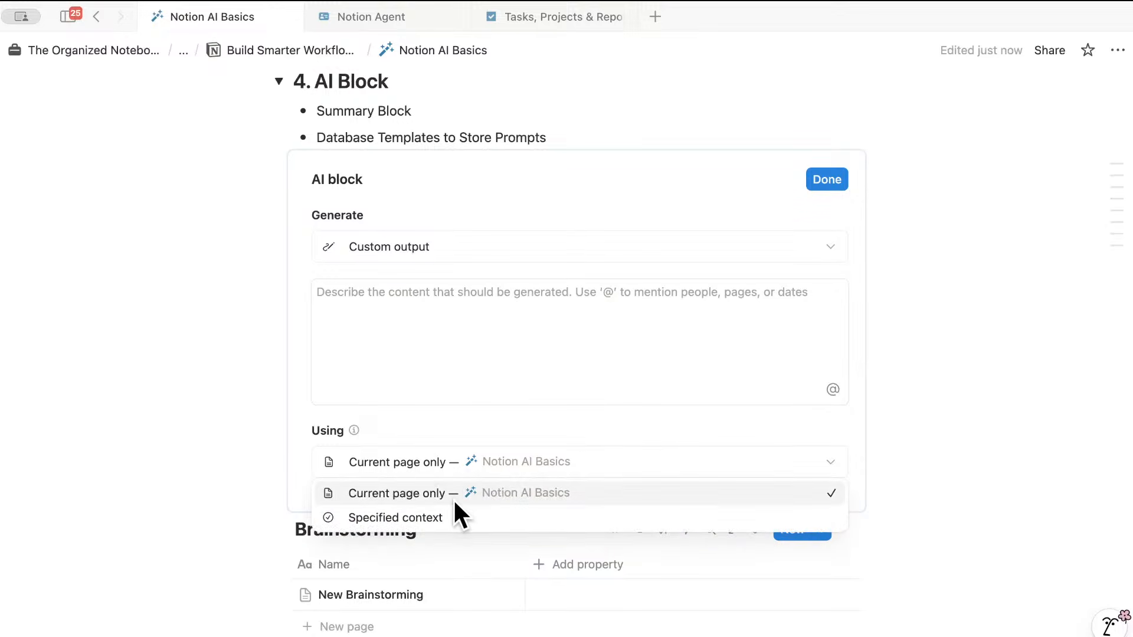
left_click(413, 518)
- Check that the block's search sources are Notion and Slack
scroll(479, 553, "down", 3)
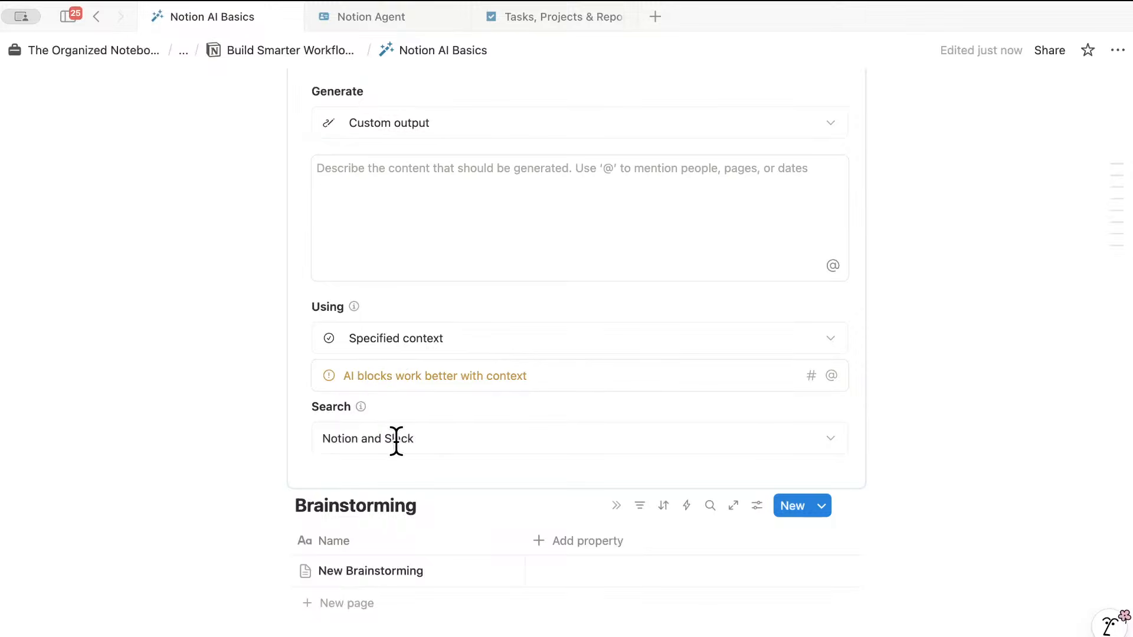
left_click(415, 438)
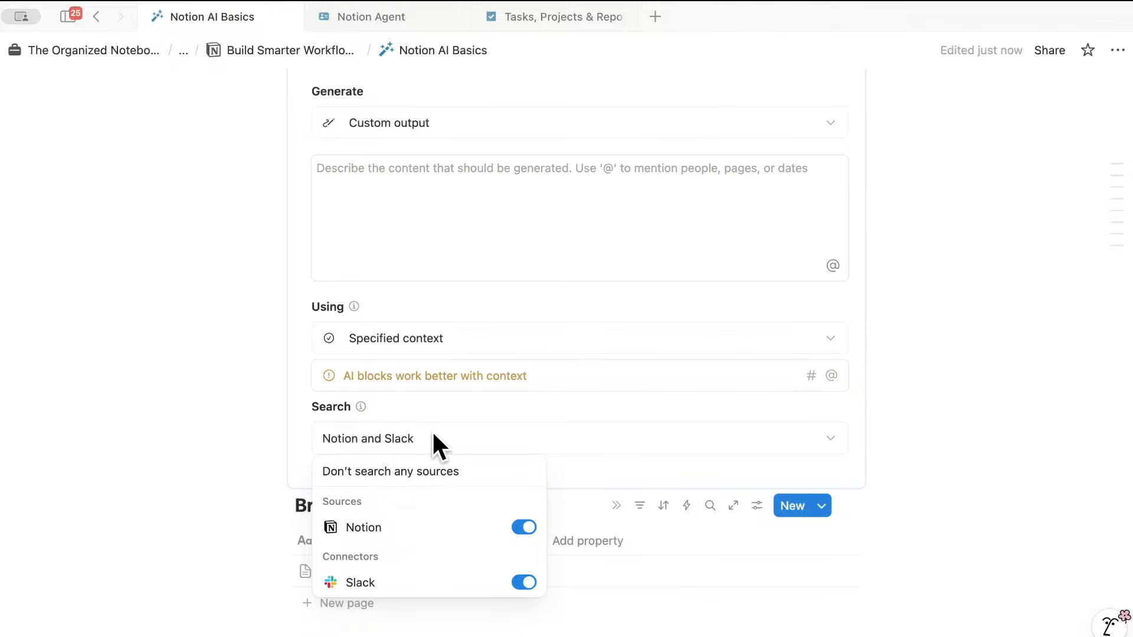
left_click(424, 406)
scroll(417, 405, "down", 2)
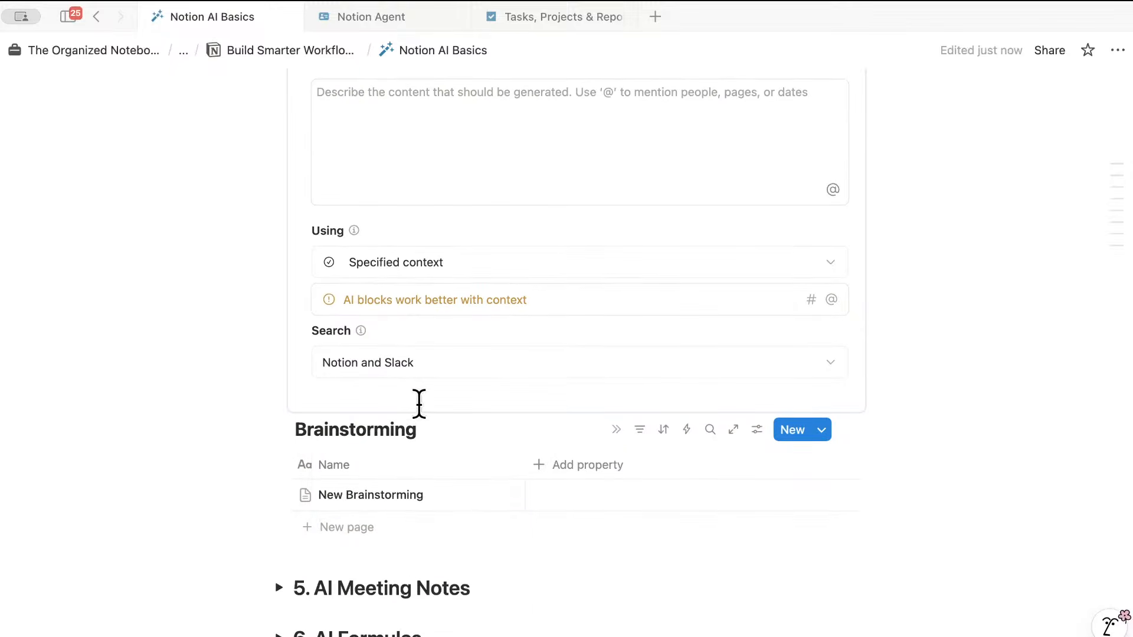
scroll(419, 401, "up", 3)
scroll(419, 401, "up", 3)
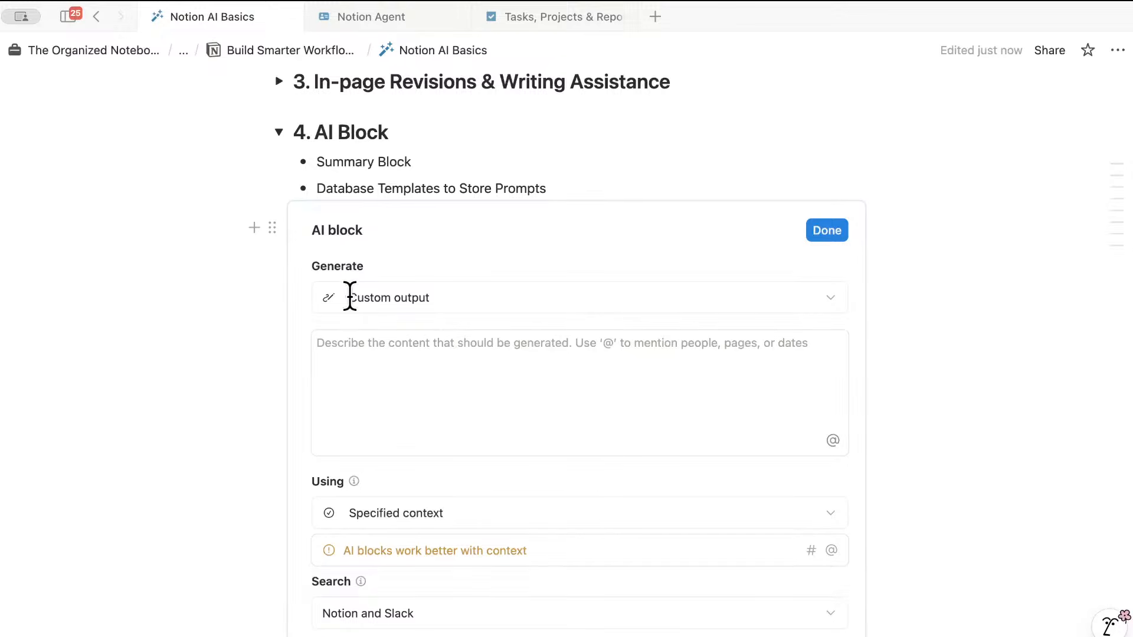
left_click(273, 228)
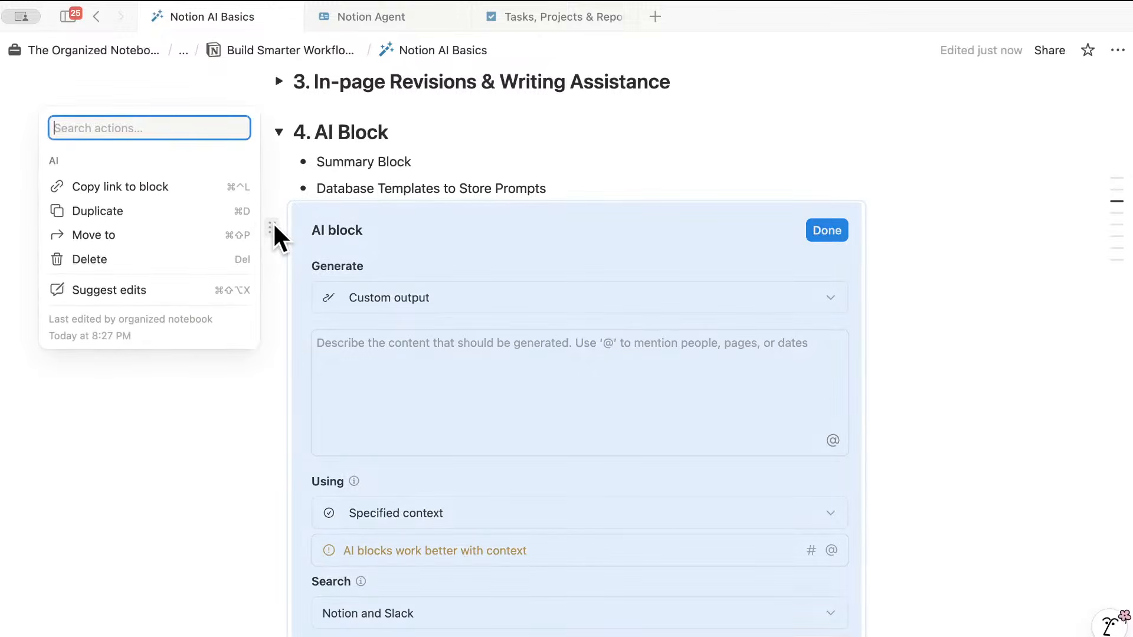
- Delete the trial AI block, collapse '4. AI Block', and expand '5. AI Meeting Notes'
left_click(203, 260)
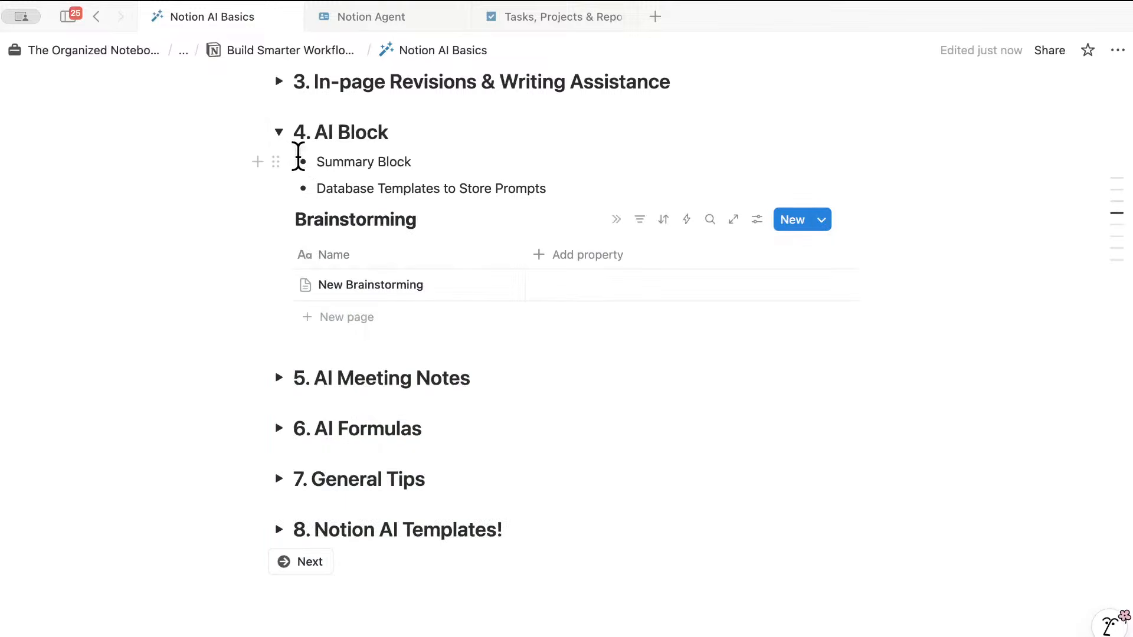
left_click(280, 133)
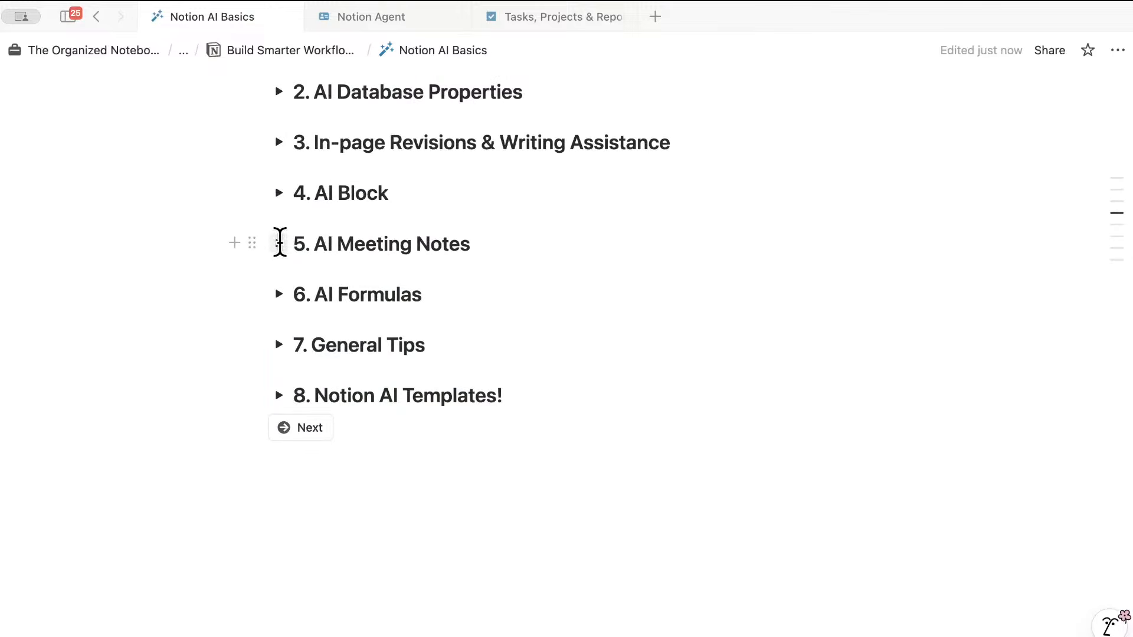
left_click(280, 243)
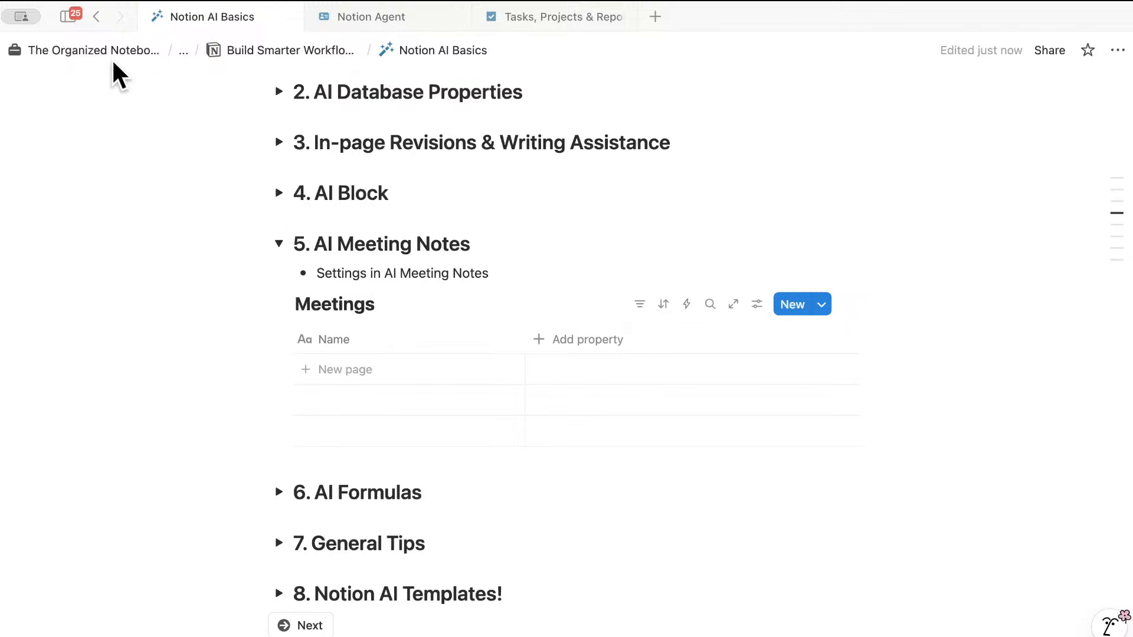
mouse_move(73, 14)
- Dock the sidebar and show the AI Meeting Notes options on the Notion AI settings page
left_click(67, 16)
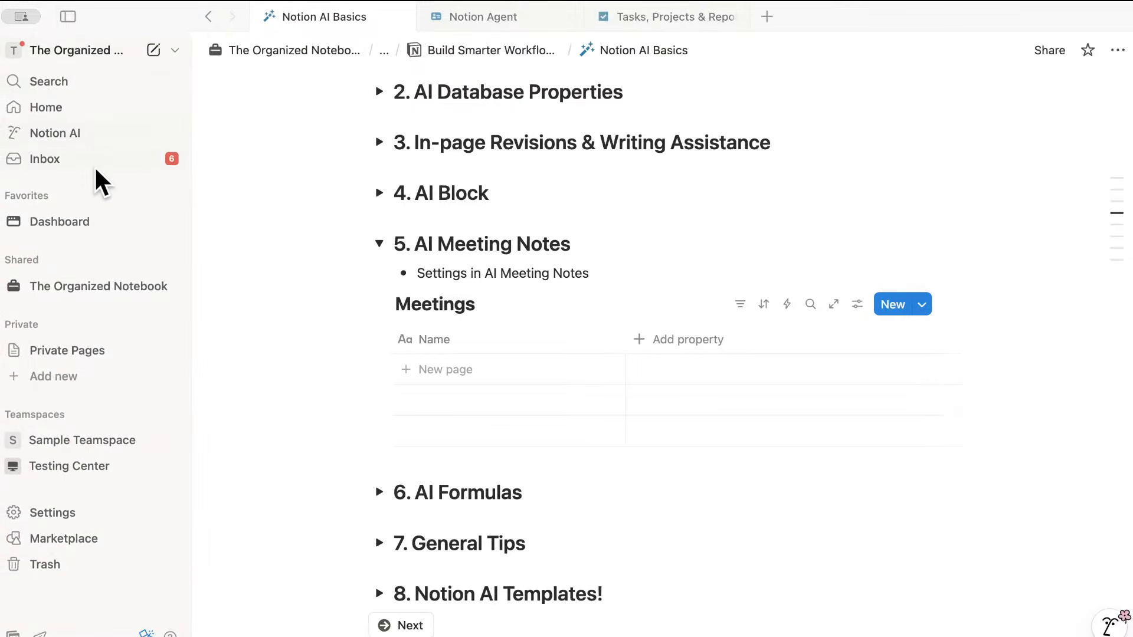
left_click(96, 512)
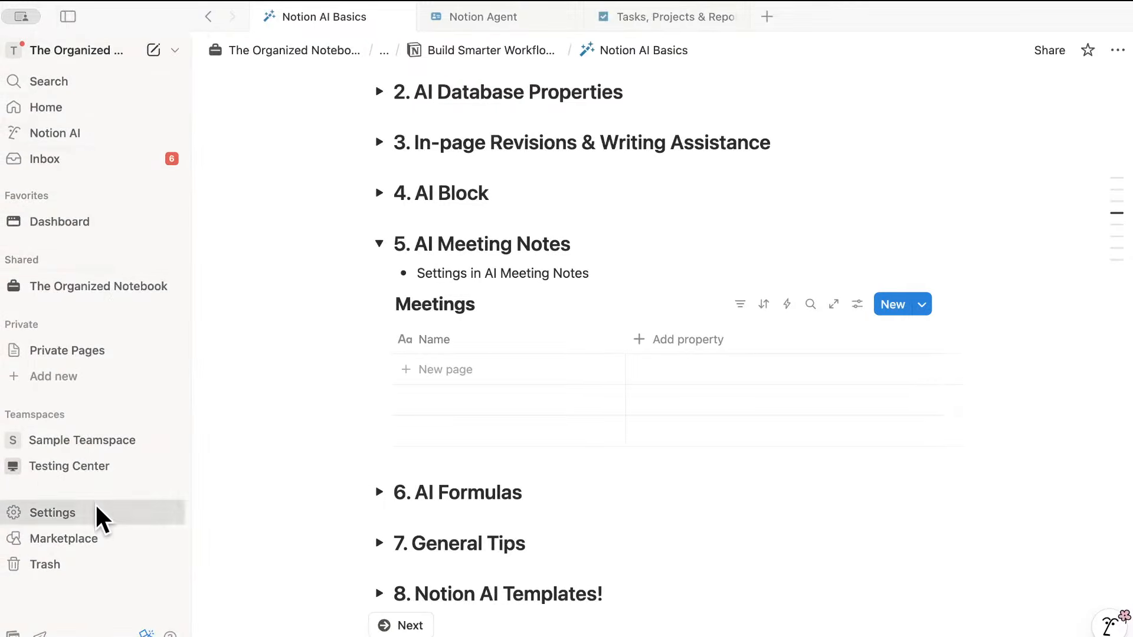
left_click(206, 401)
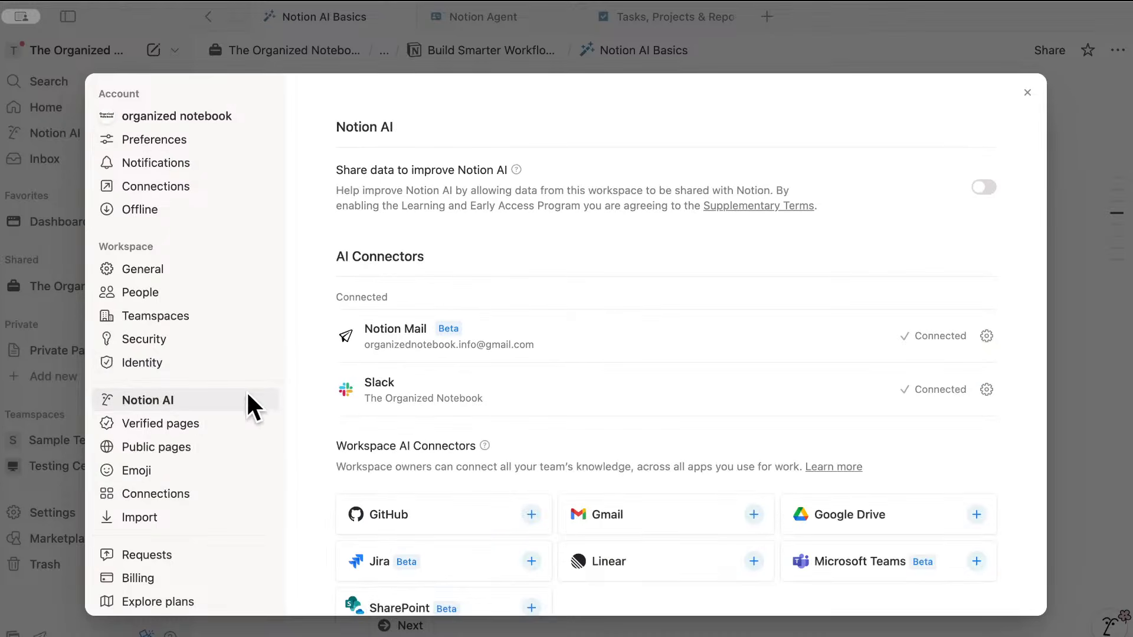
scroll(349, 396, "down", 10)
scroll(354, 398, "down", 3)
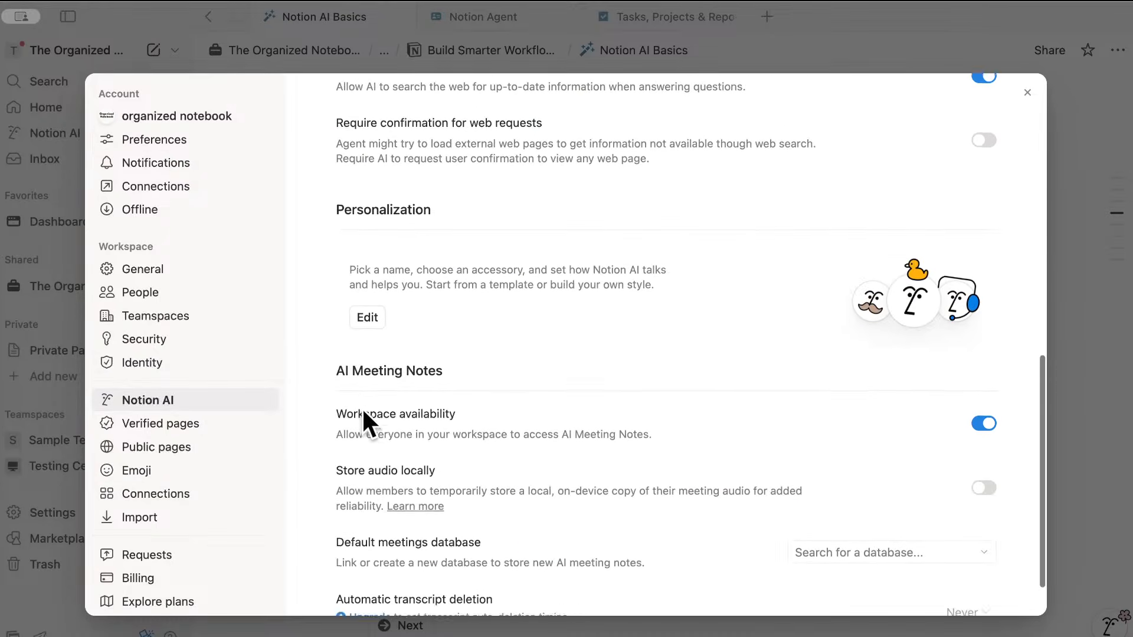
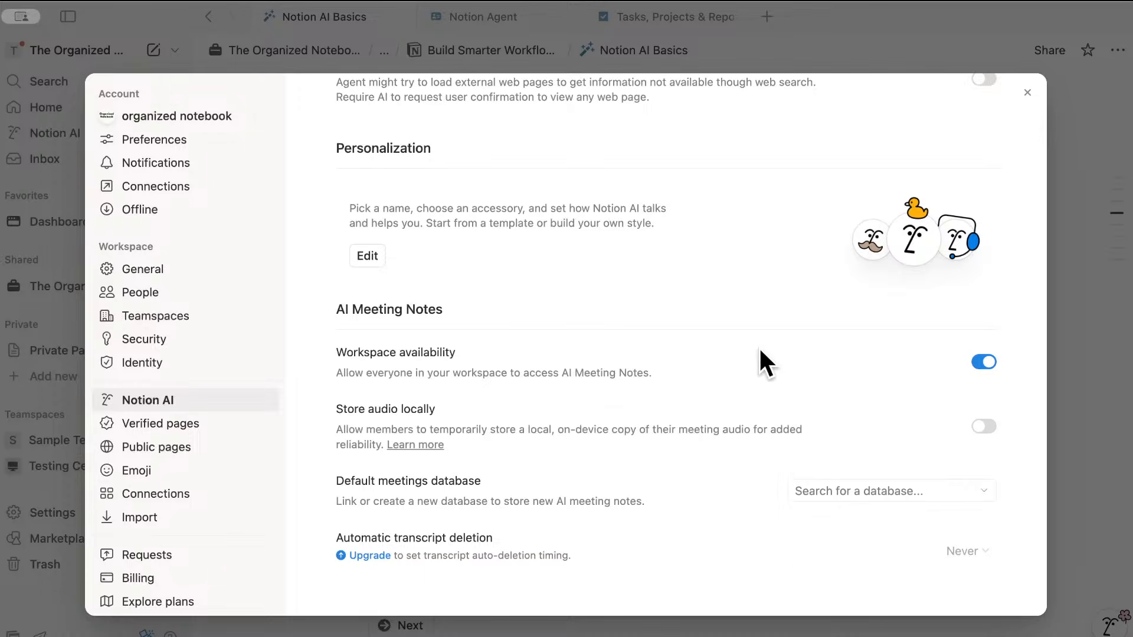
- Close the settings window to return to the AI Basics page and its empty Meetings database
left_click(1060, 391)
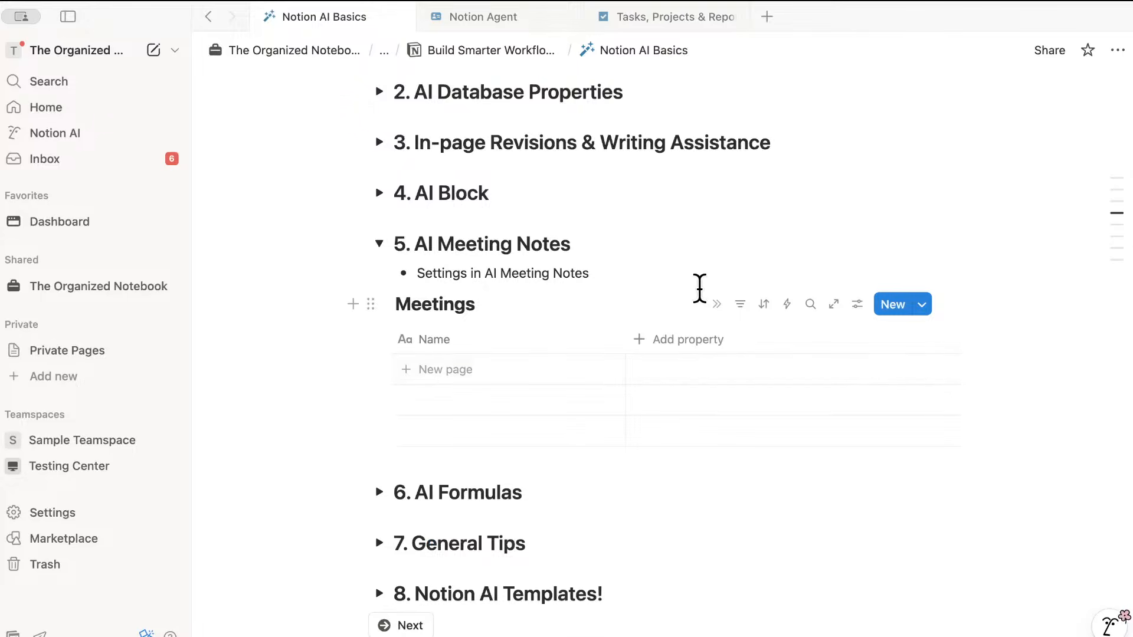
left_click(645, 274)
key("Return")
key("BackSpace")
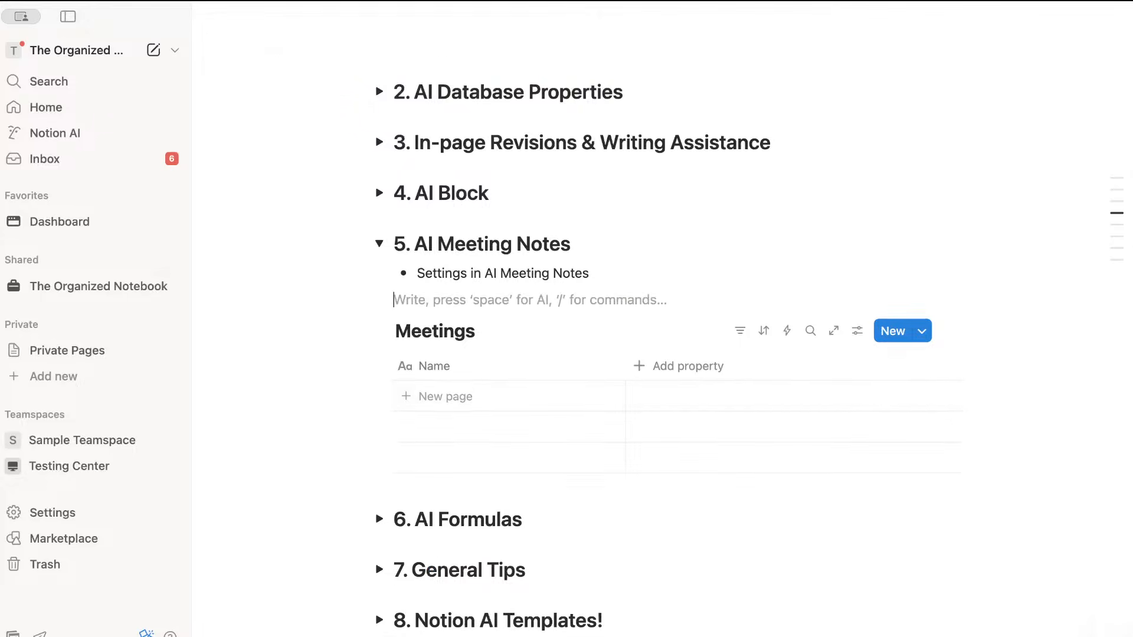
type("/ai")
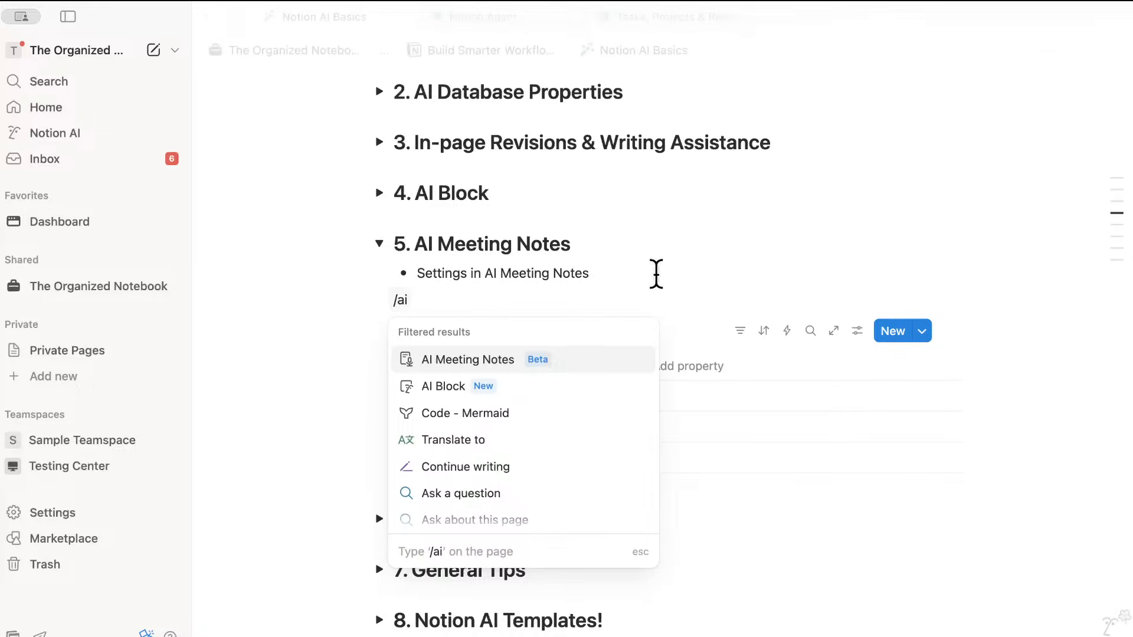
left_click(541, 363)
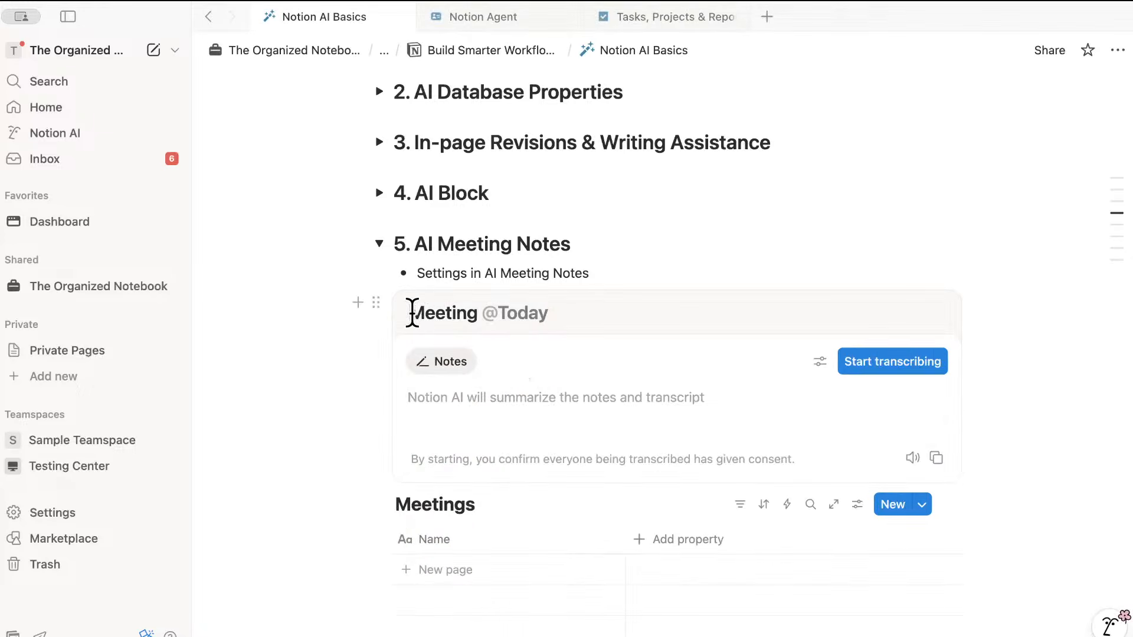
left_click_drag(412, 311, 490, 313)
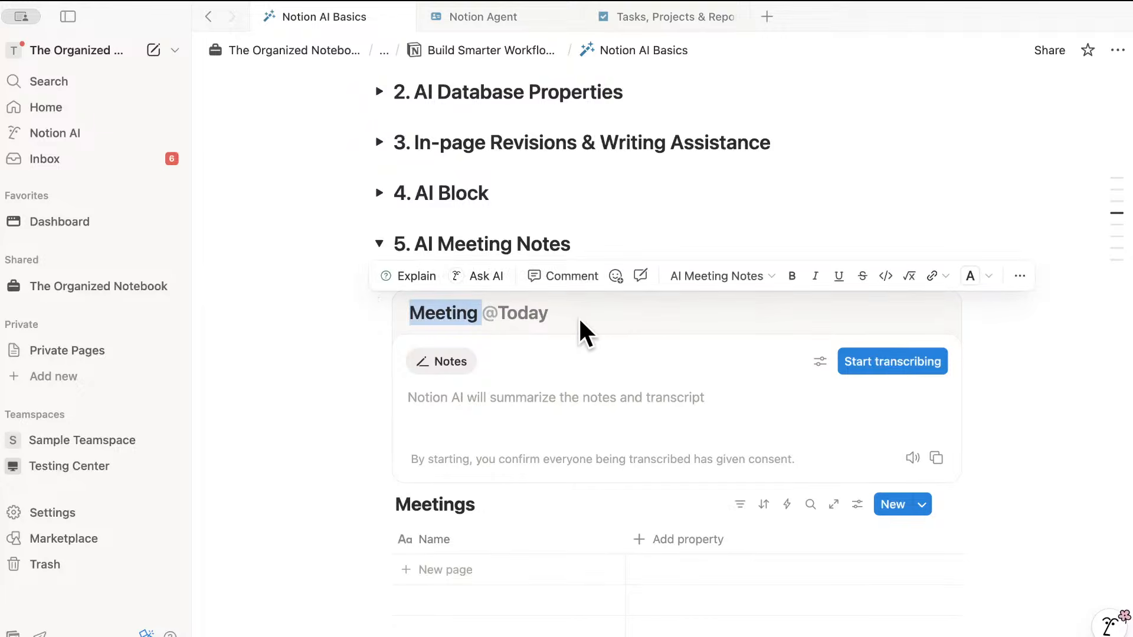
key("Escape")
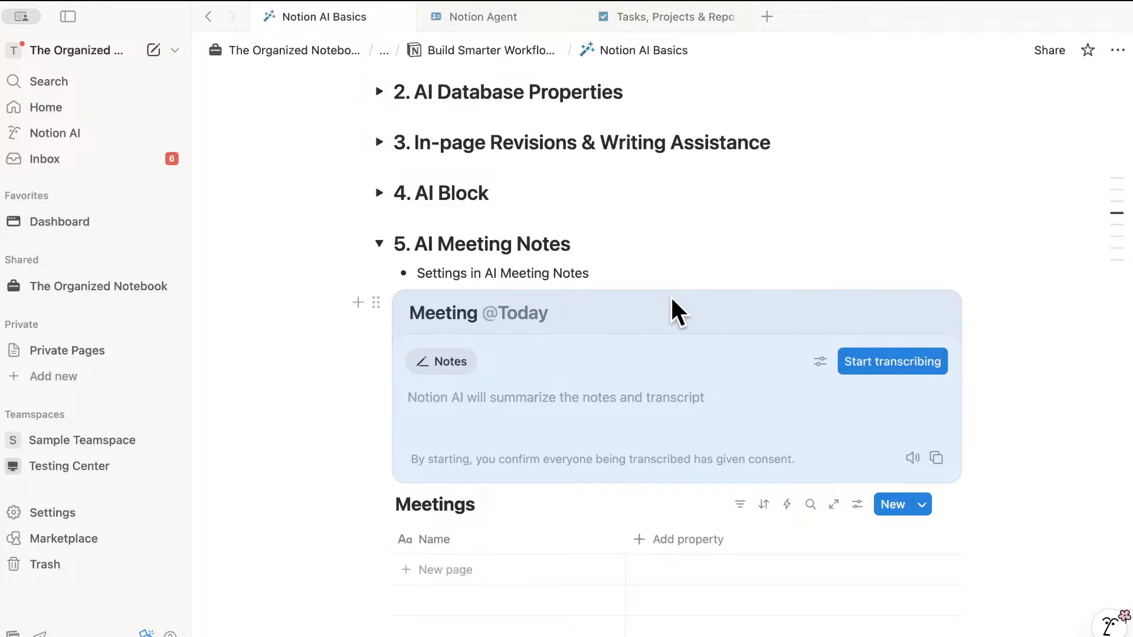
left_click(598, 276)
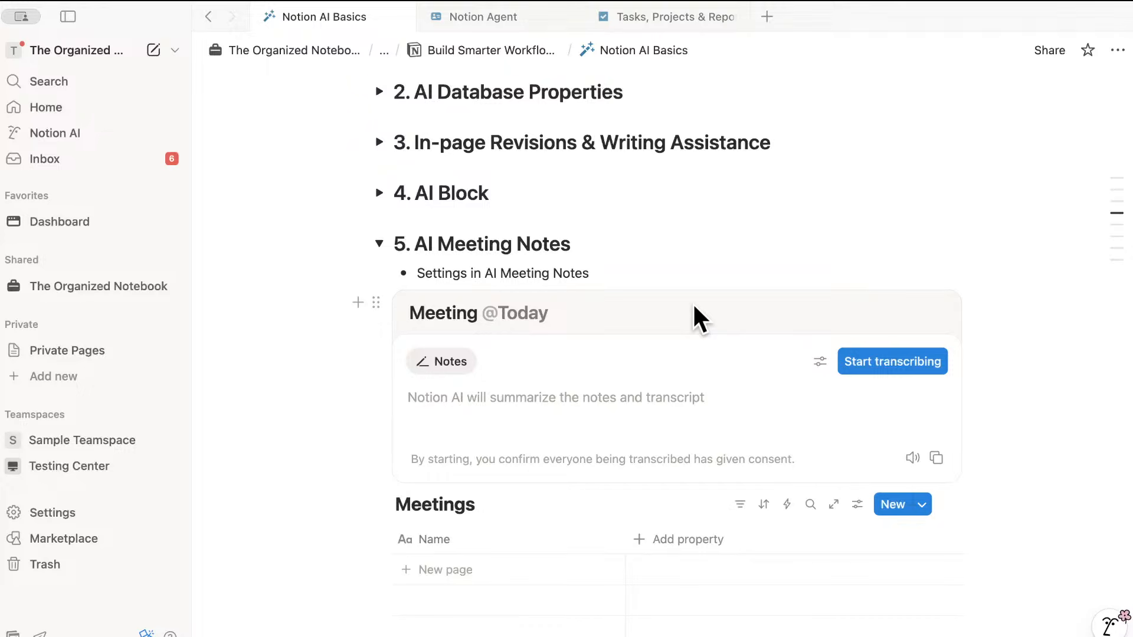
left_click(820, 361)
mouse_move(808, 387)
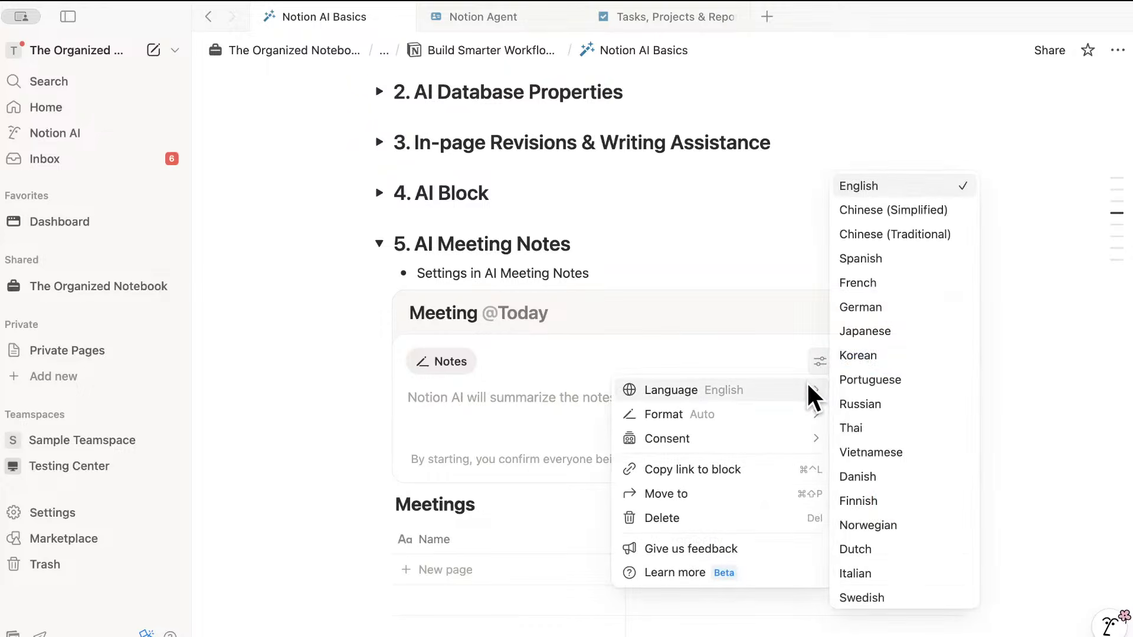
mouse_move(802, 409)
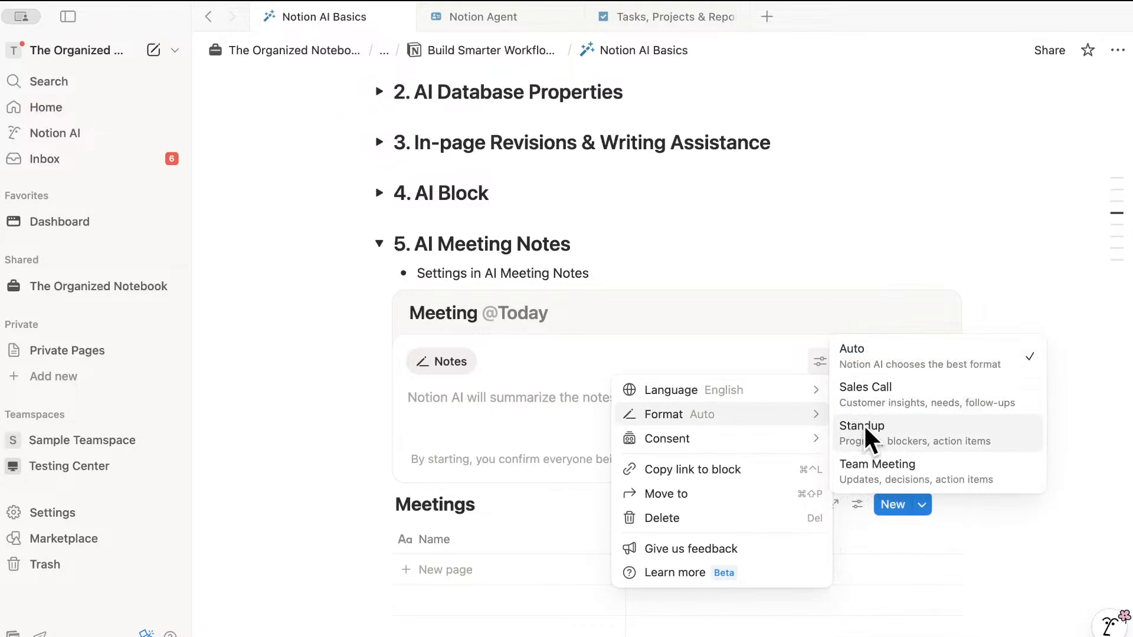
mouse_move(721, 431)
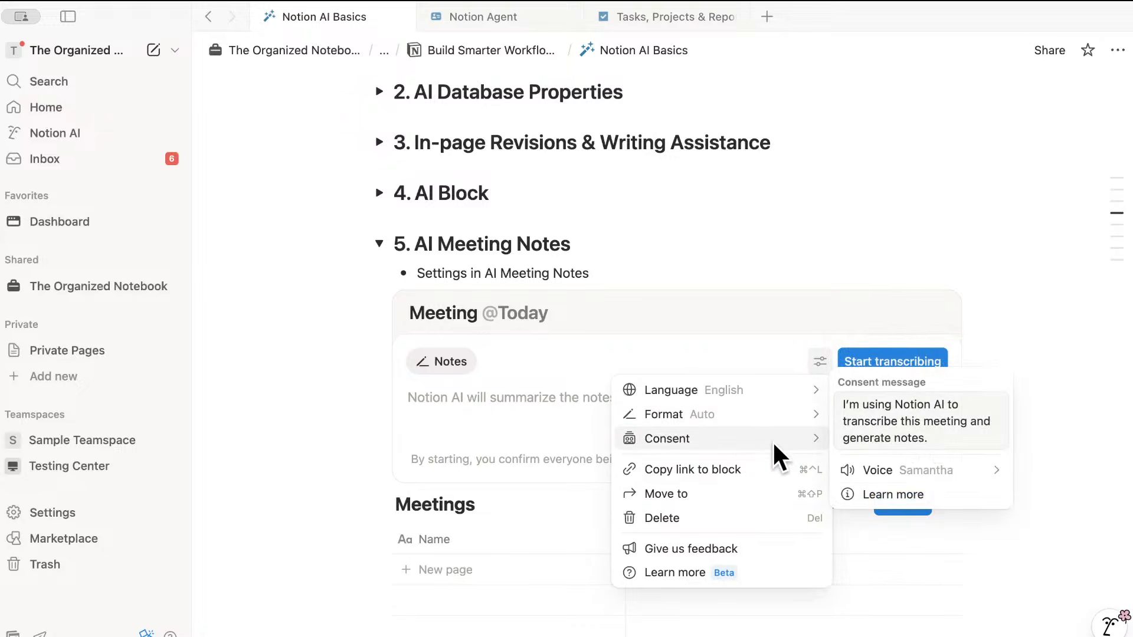
left_click(702, 354)
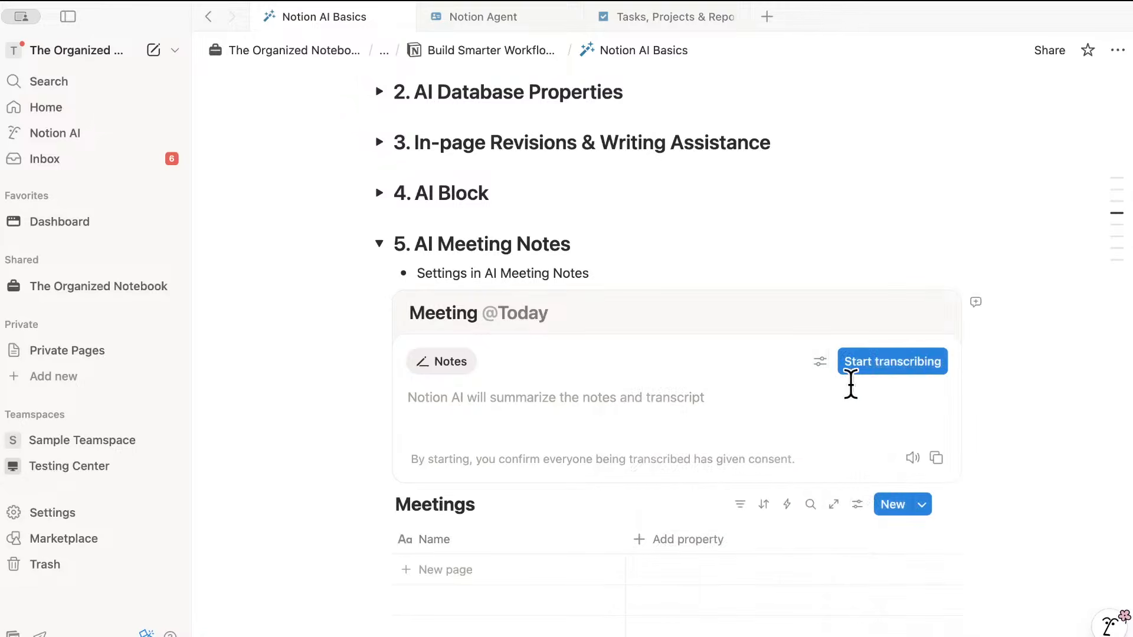
- Live-transcribe the spoken walkthrough in the meeting block's Transcript view, then stop recording
left_click(899, 363)
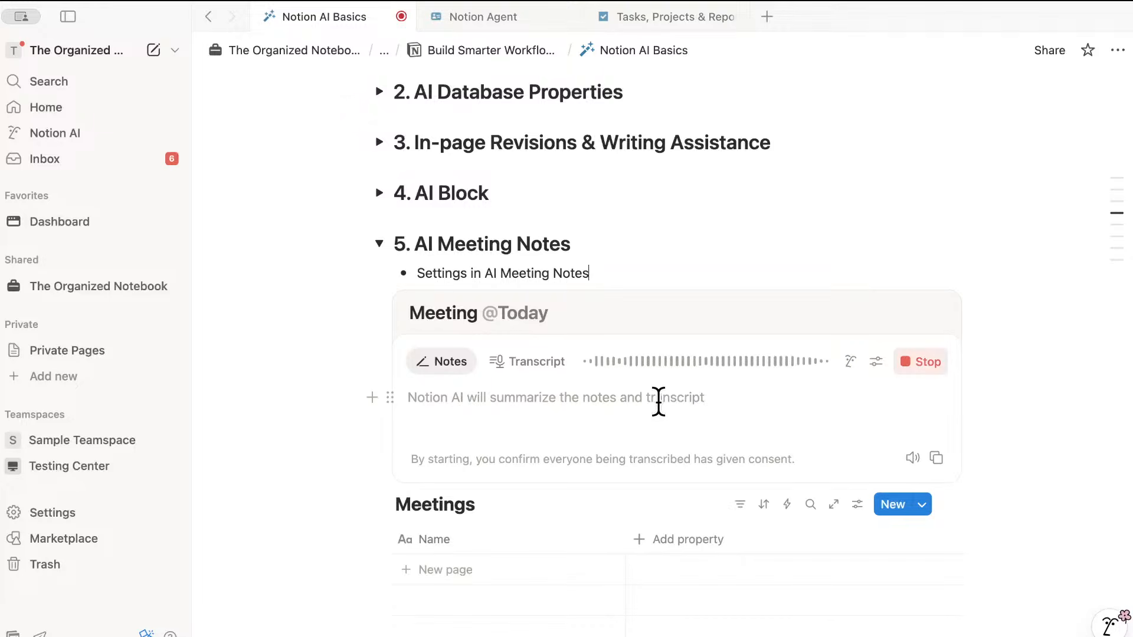
left_click(542, 360)
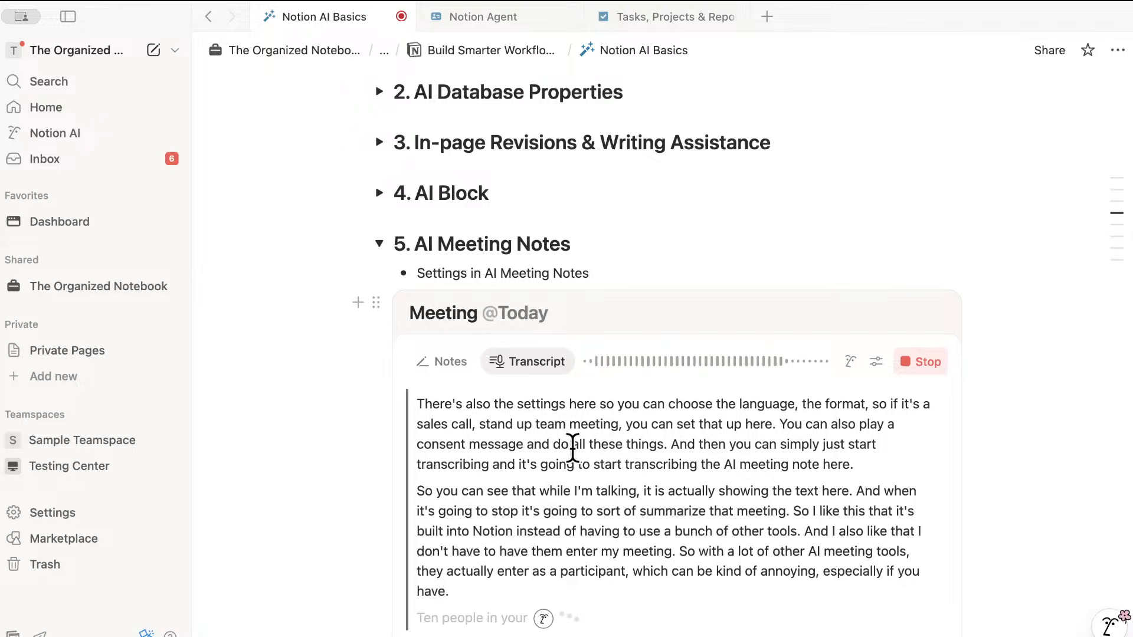
scroll(581, 454, "down", 5)
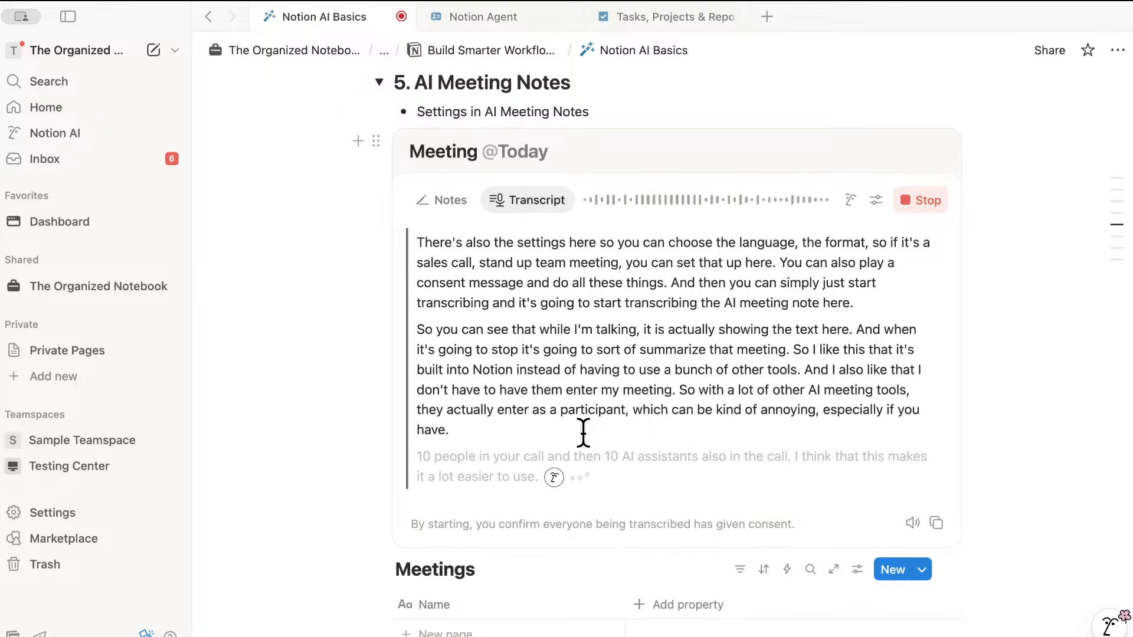
left_click(926, 199)
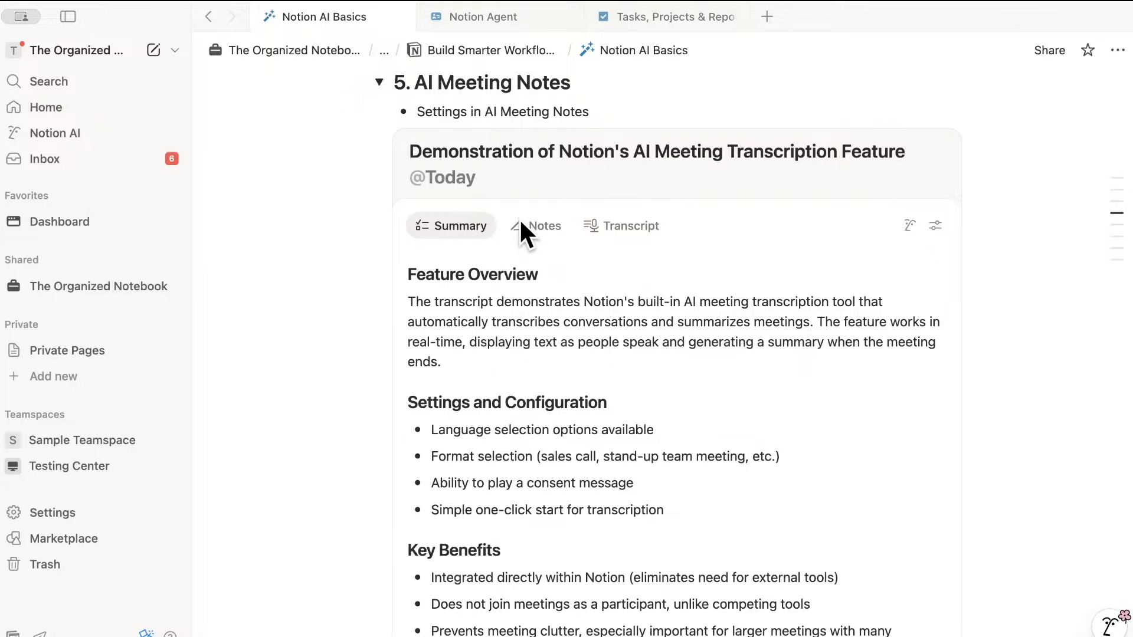
- In Settings > Notion AI, go to the AI Meeting Notes default meetings database search box
scroll(550, 271, "down", 1)
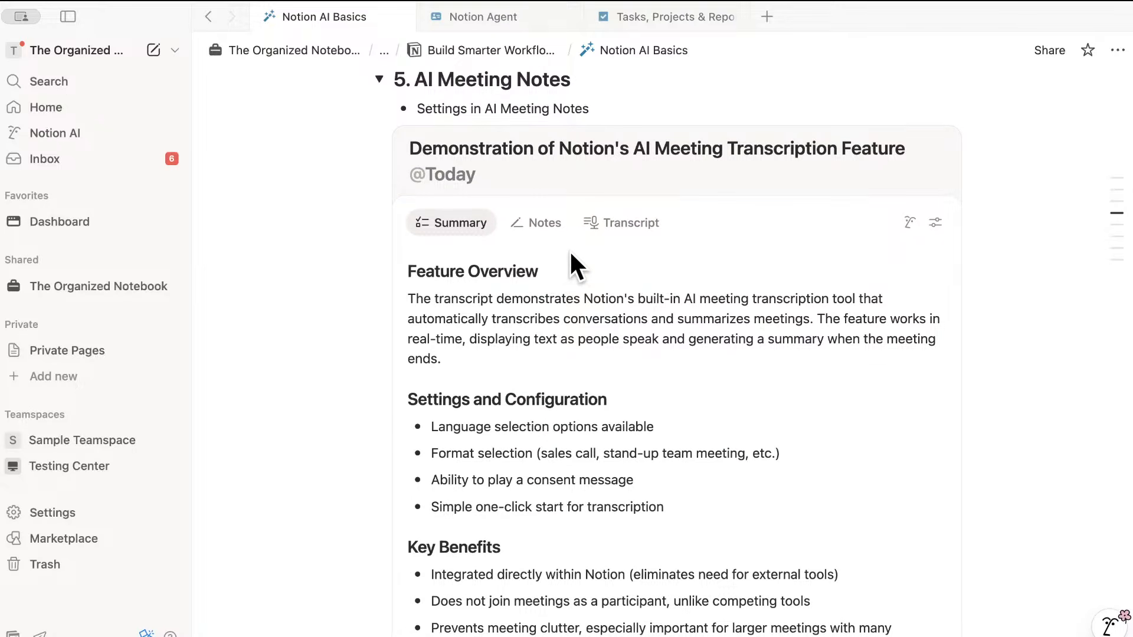
scroll(472, 228, "down", 10)
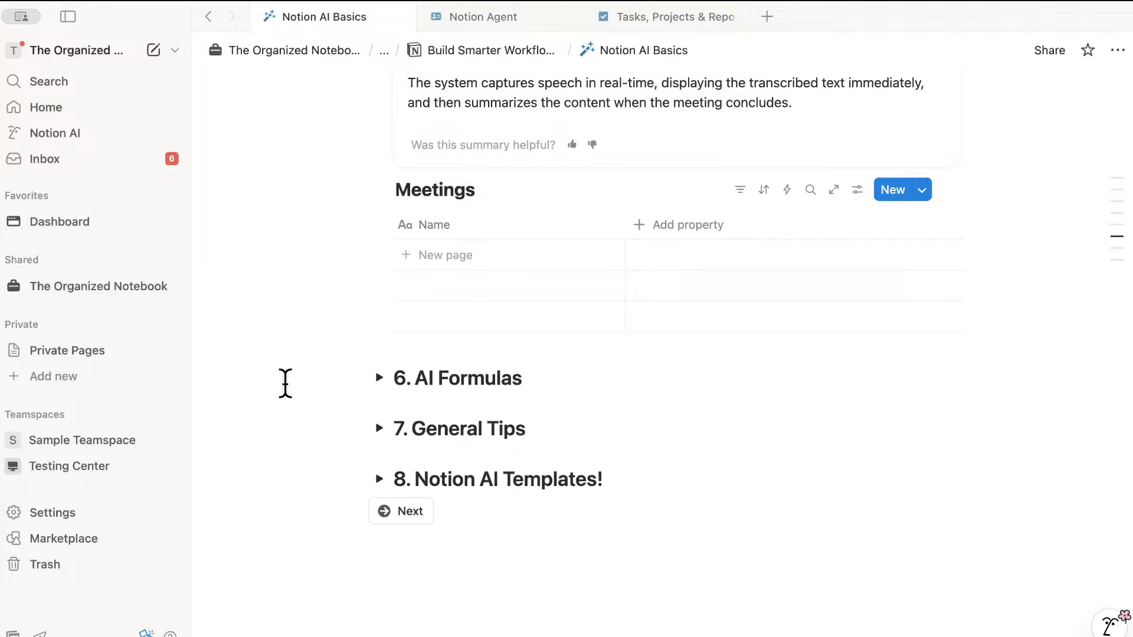
left_click(105, 510)
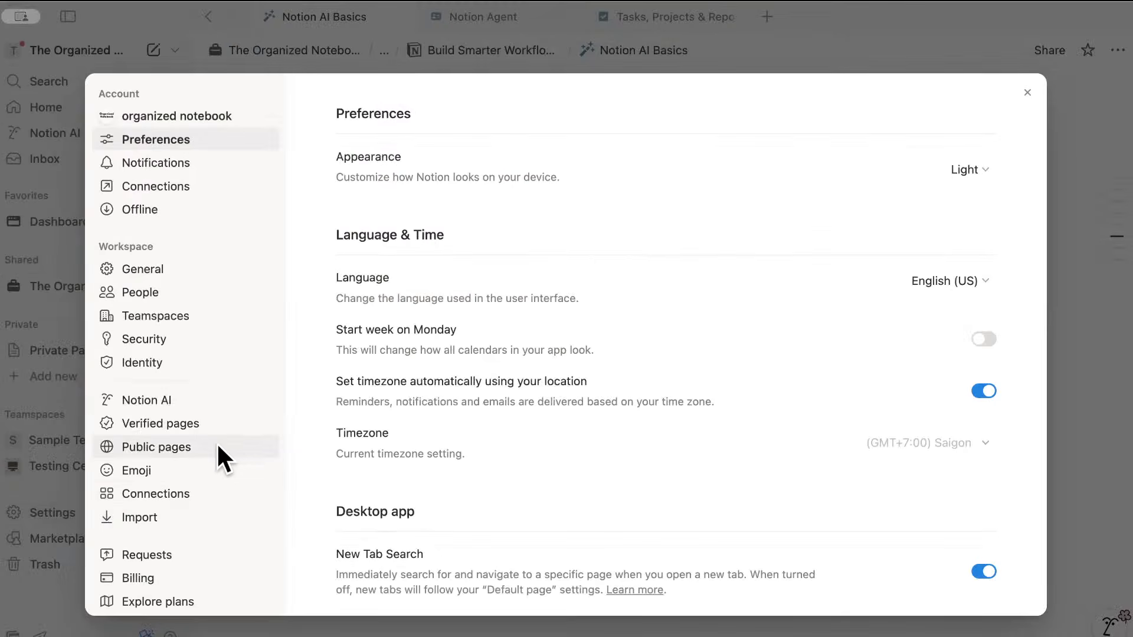
left_click(233, 407)
scroll(477, 437, "down", 10)
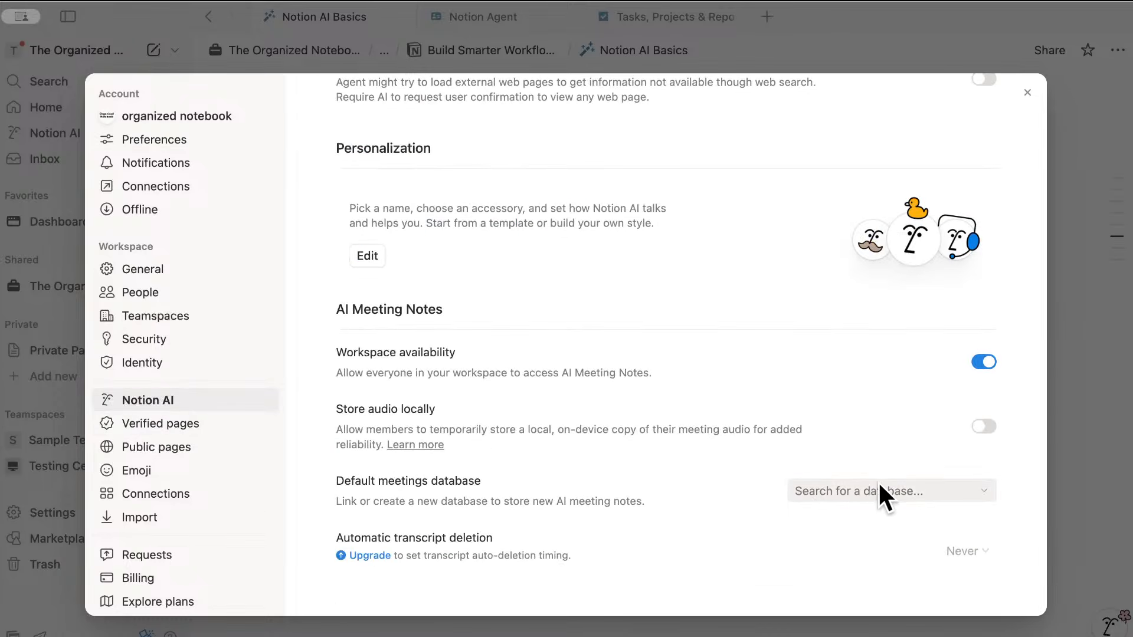
left_click(845, 489)
- Close settings and delete the Meetings database's 'New page' template
left_click(1066, 437)
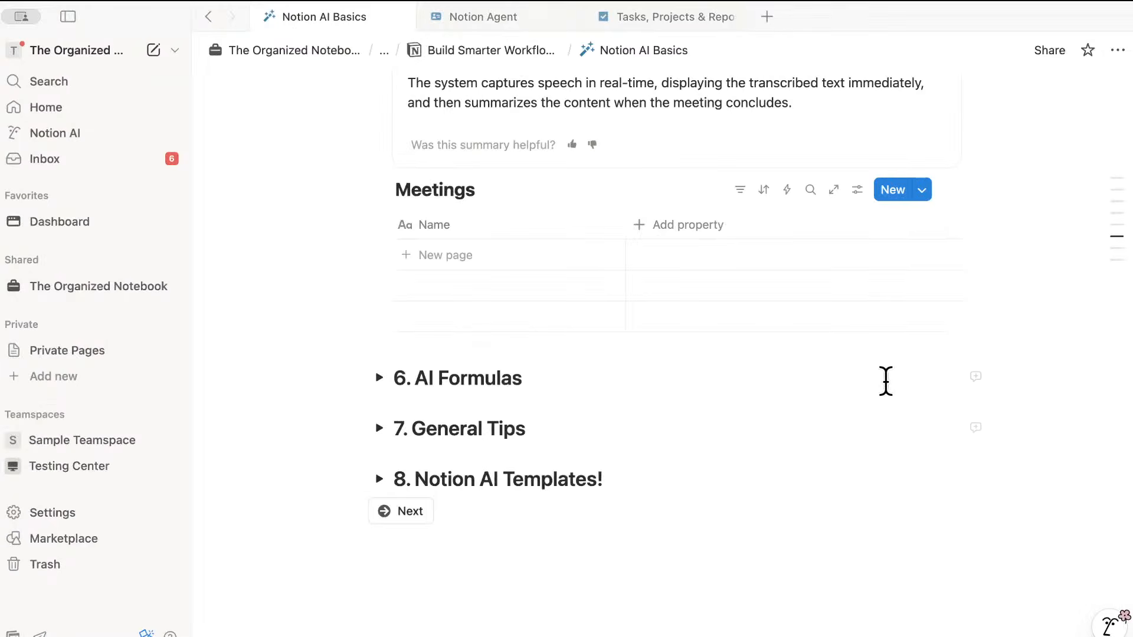
left_click(922, 189)
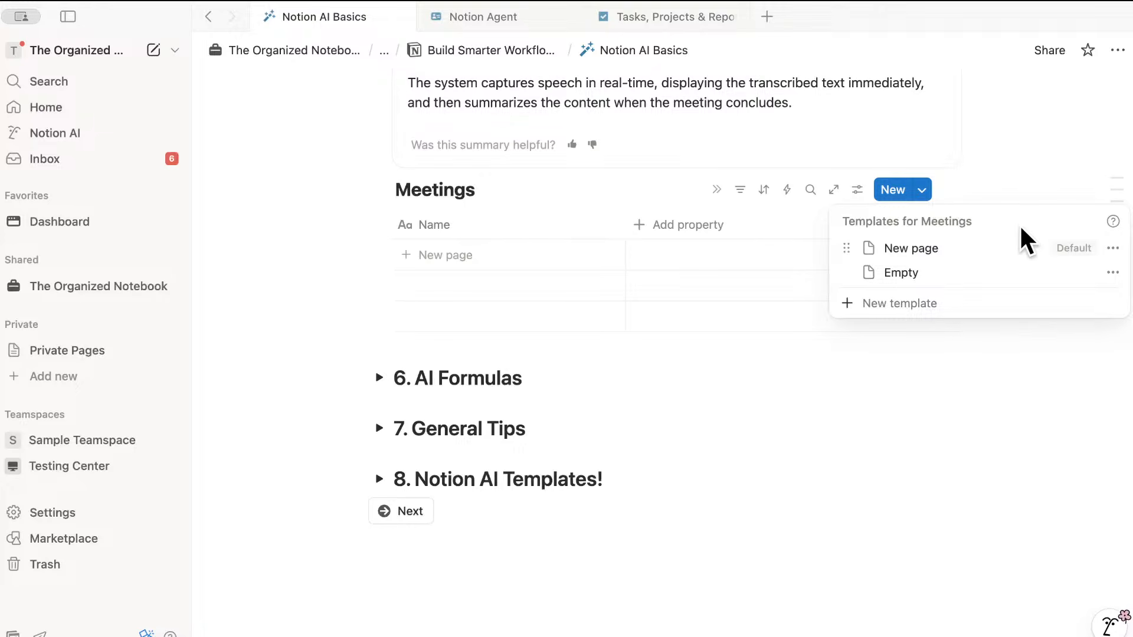
left_click(1113, 248)
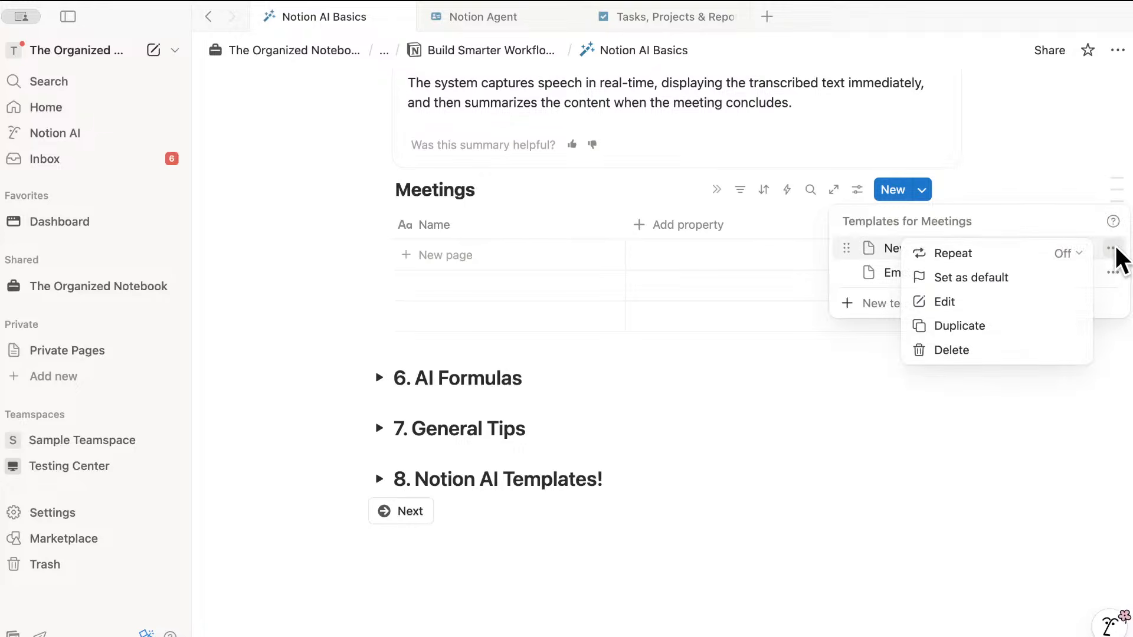
left_click(1003, 352)
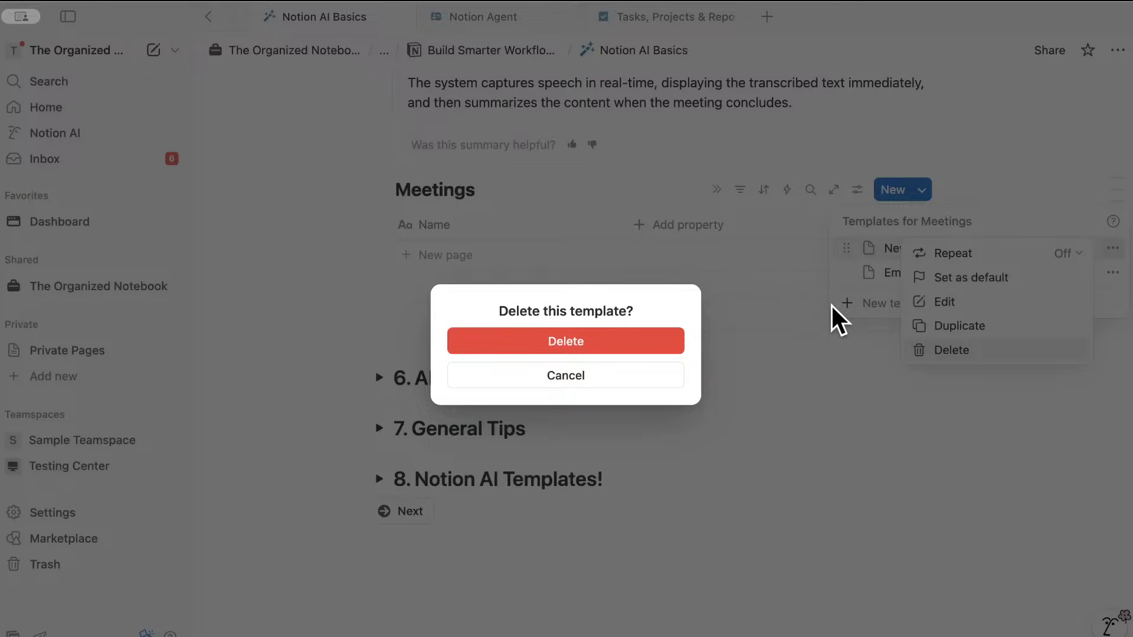
left_click(643, 344)
- Create a Meetings template named 'New Meeting Note' containing an AI Meeting Notes block
left_click(908, 276)
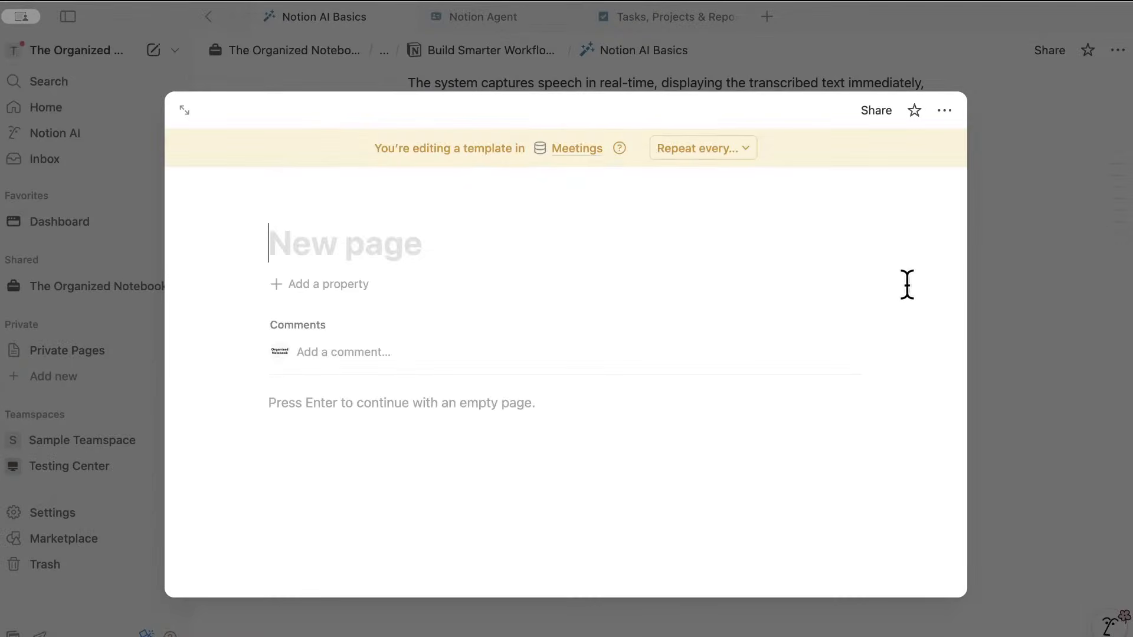
type("New Me")
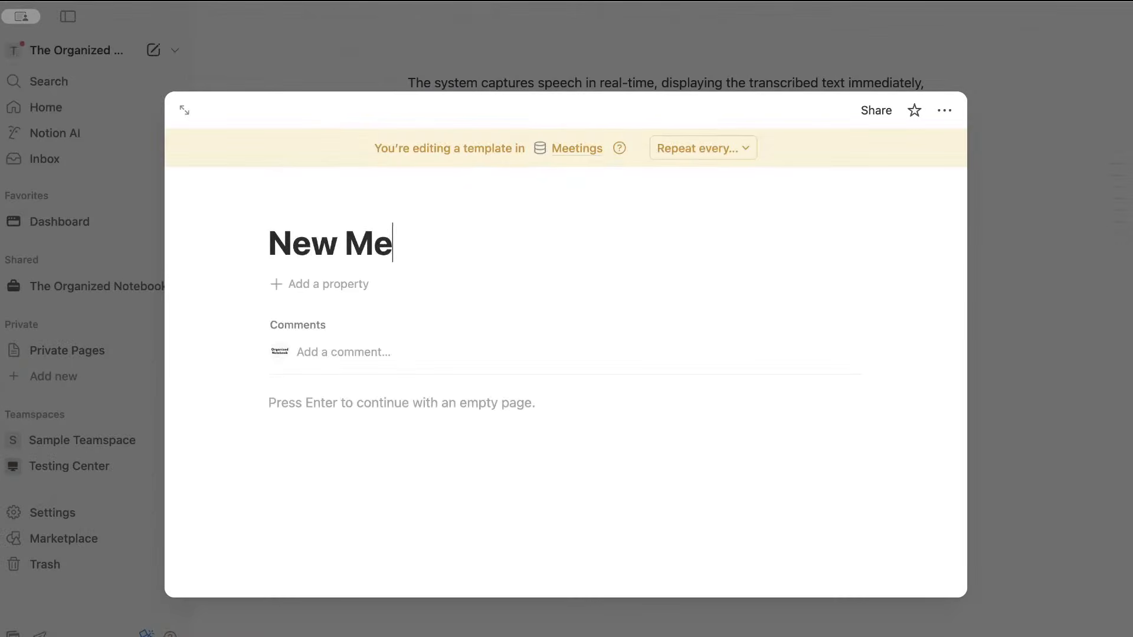
type("eting Note")
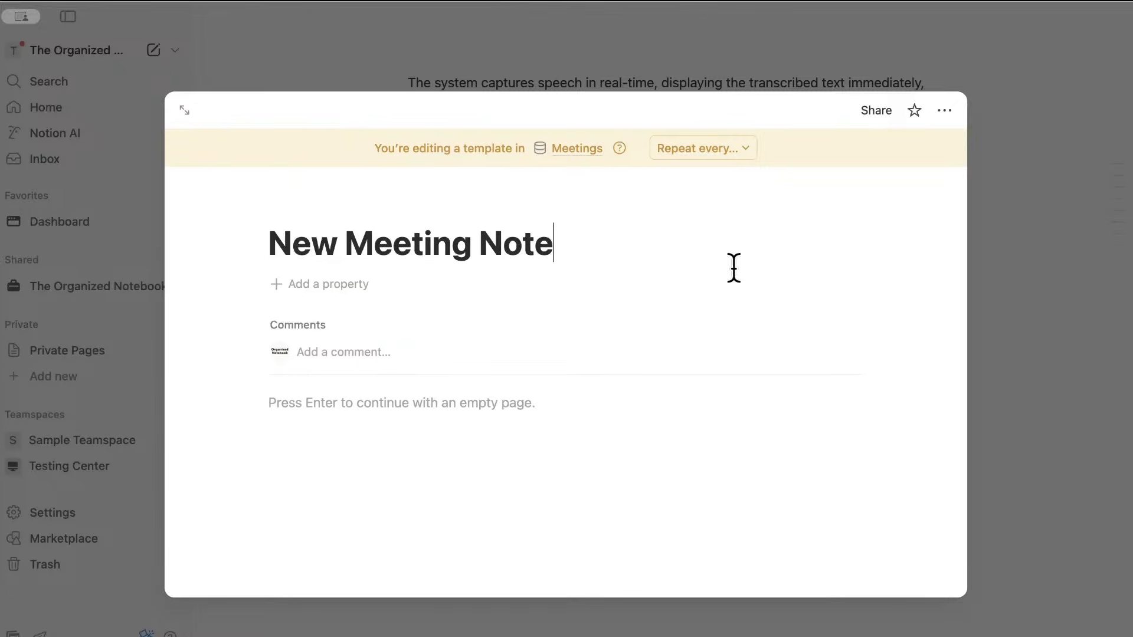
left_click(465, 405)
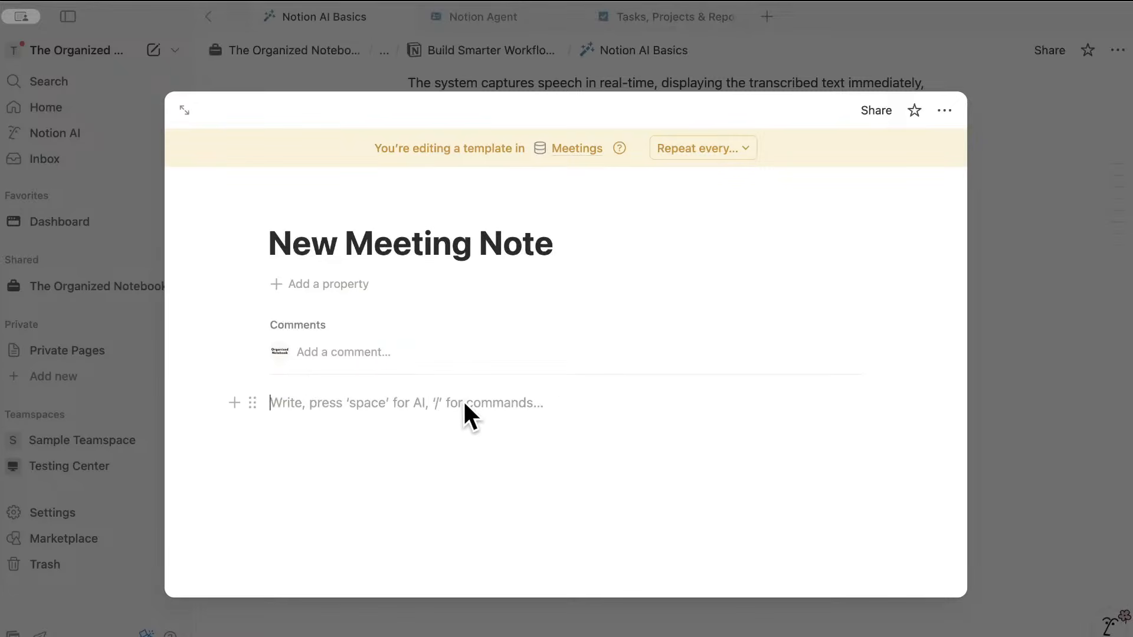
type("/ai")
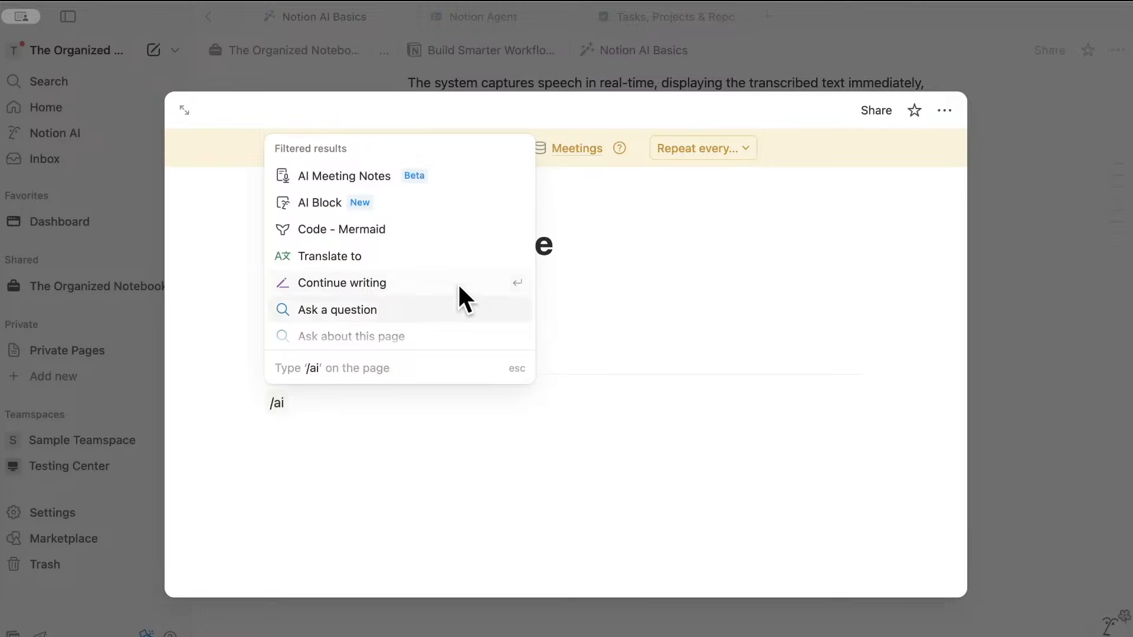
left_click(360, 176)
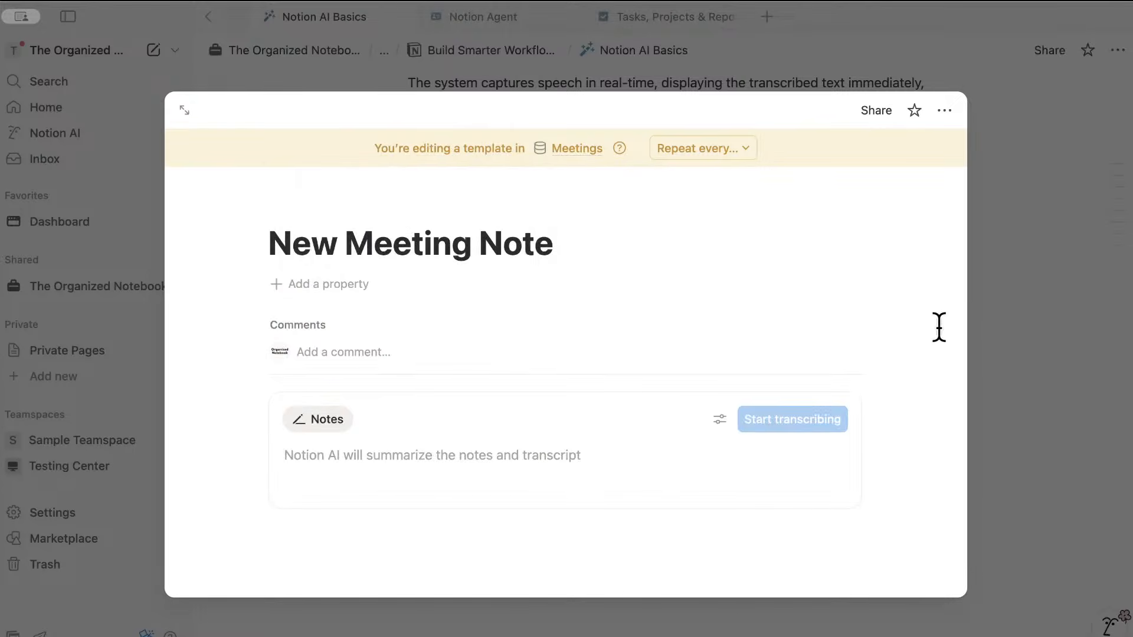
left_click(1007, 324)
- Set 'New Meeting Note' as the default template for all views in Meetings
left_click(922, 190)
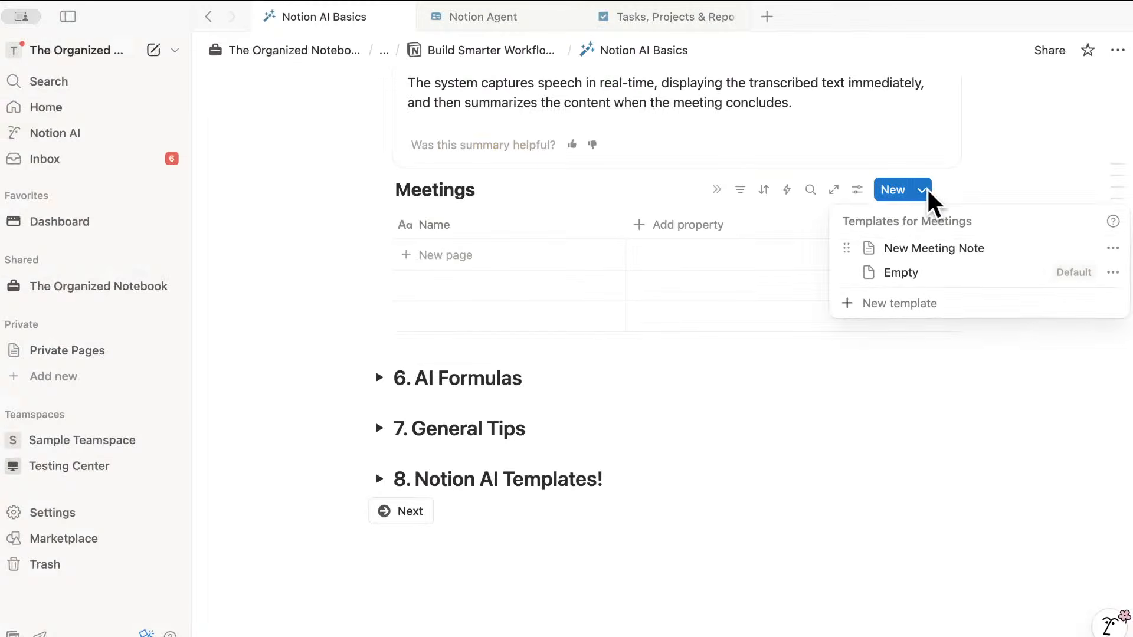
left_click(1113, 248)
left_click(1014, 280)
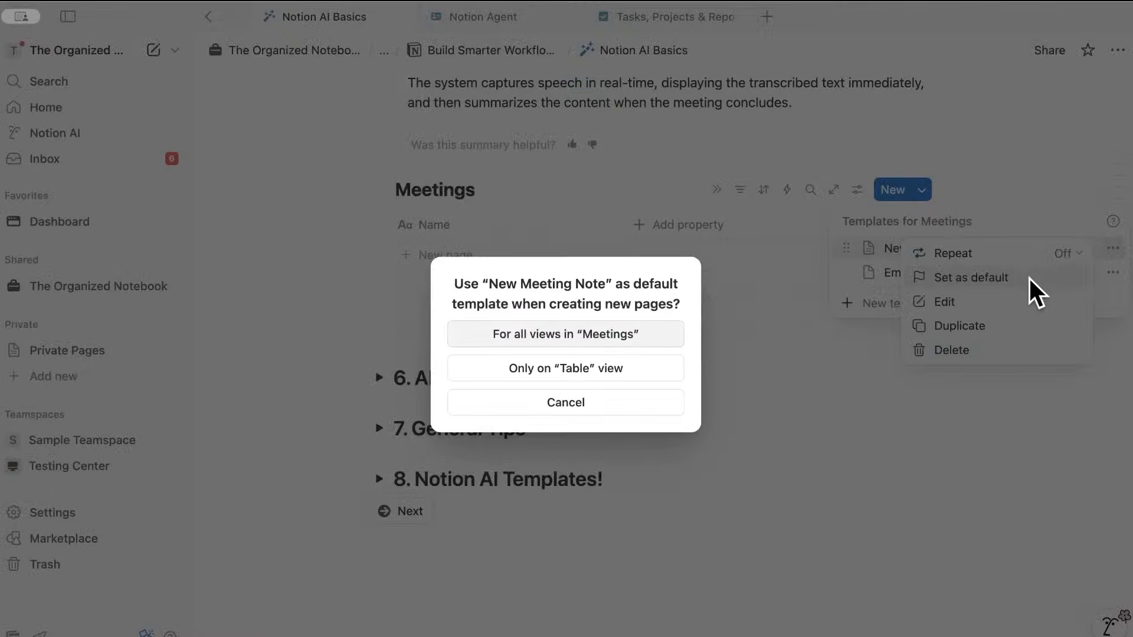
left_click(627, 335)
left_click(801, 361)
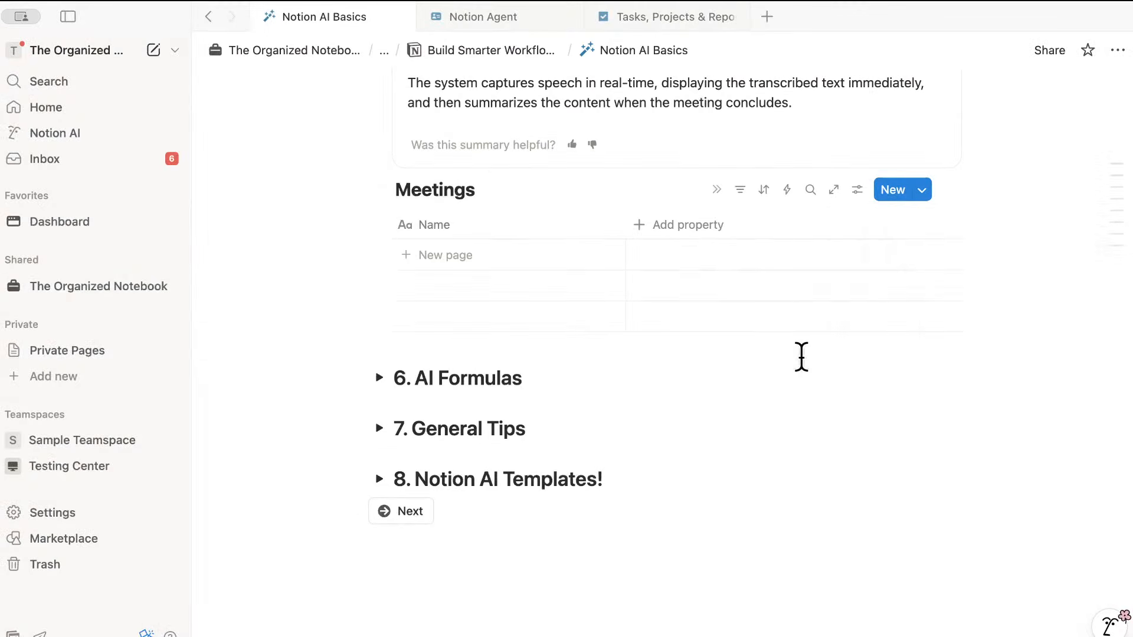
- Add two 'New Meeting Note' pages to the Meetings table and preview each in side peek
left_click(529, 255)
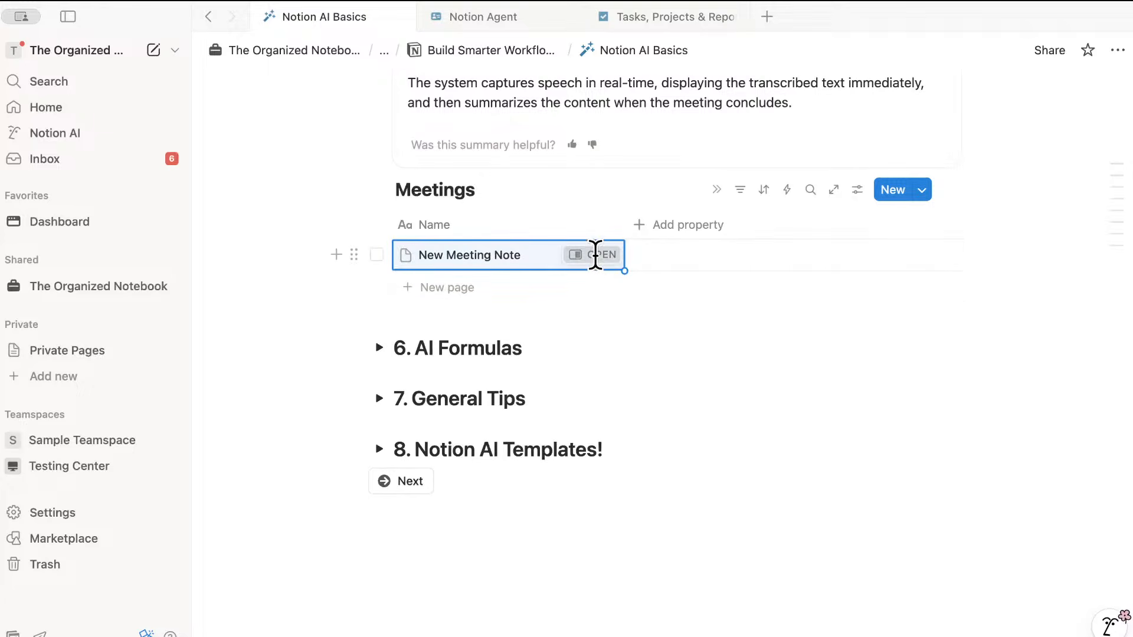
left_click(599, 255)
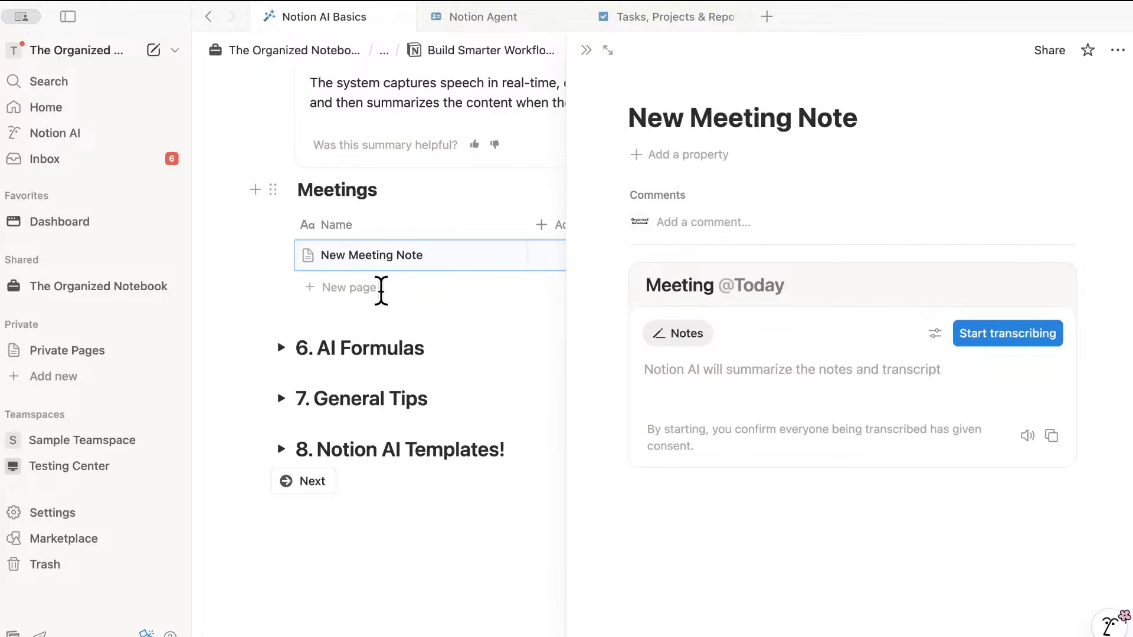
left_click(357, 290)
left_click(509, 287)
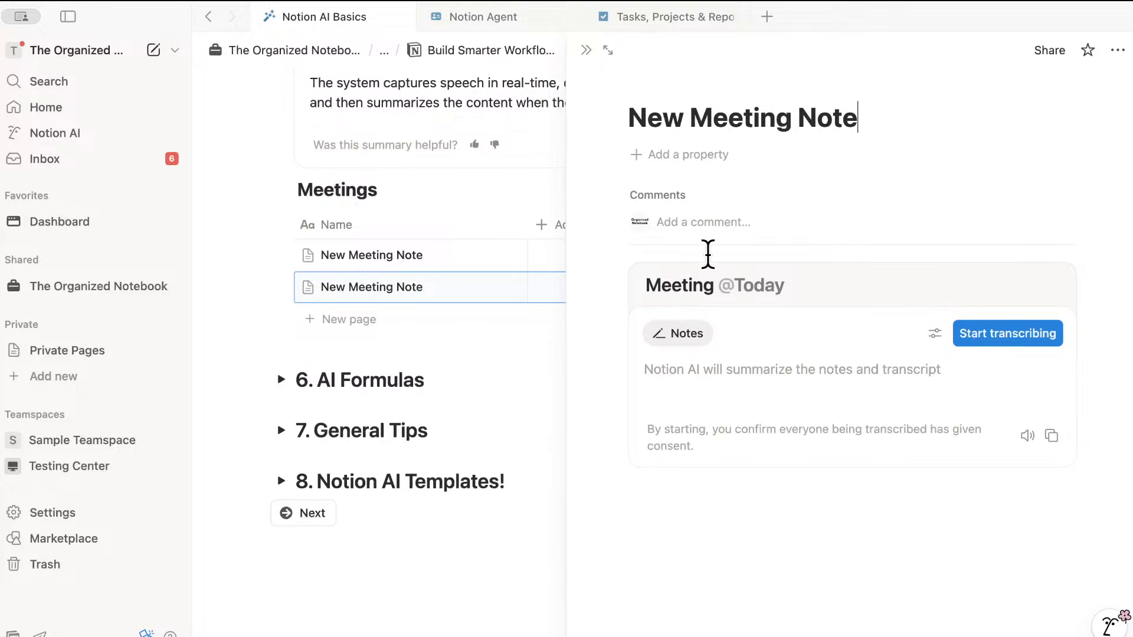
left_click(586, 49)
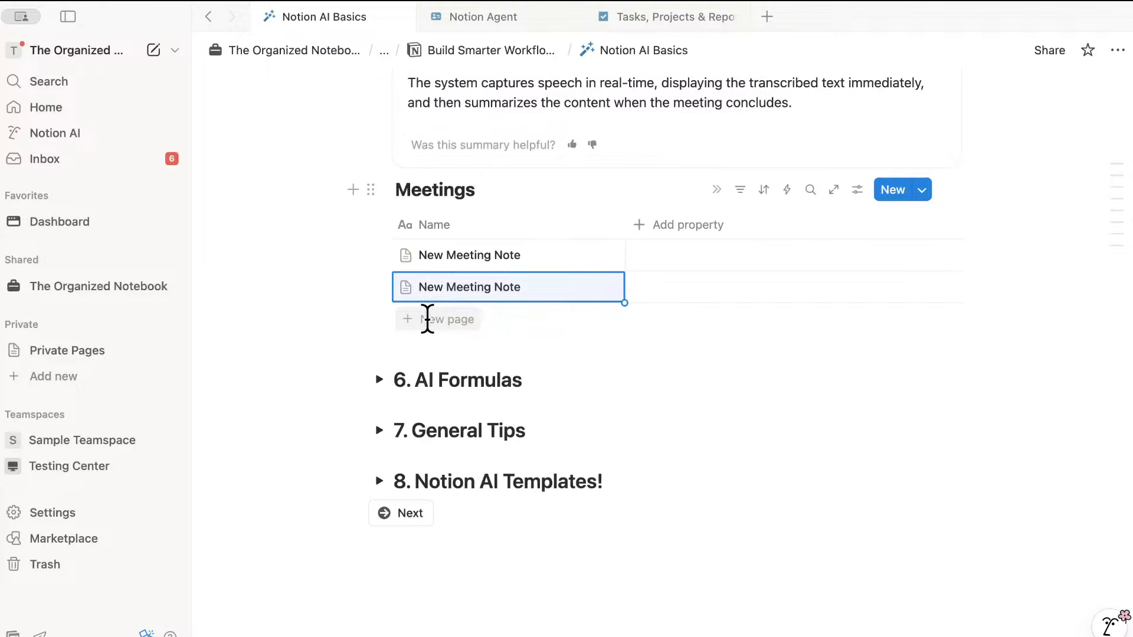
left_click(593, 255)
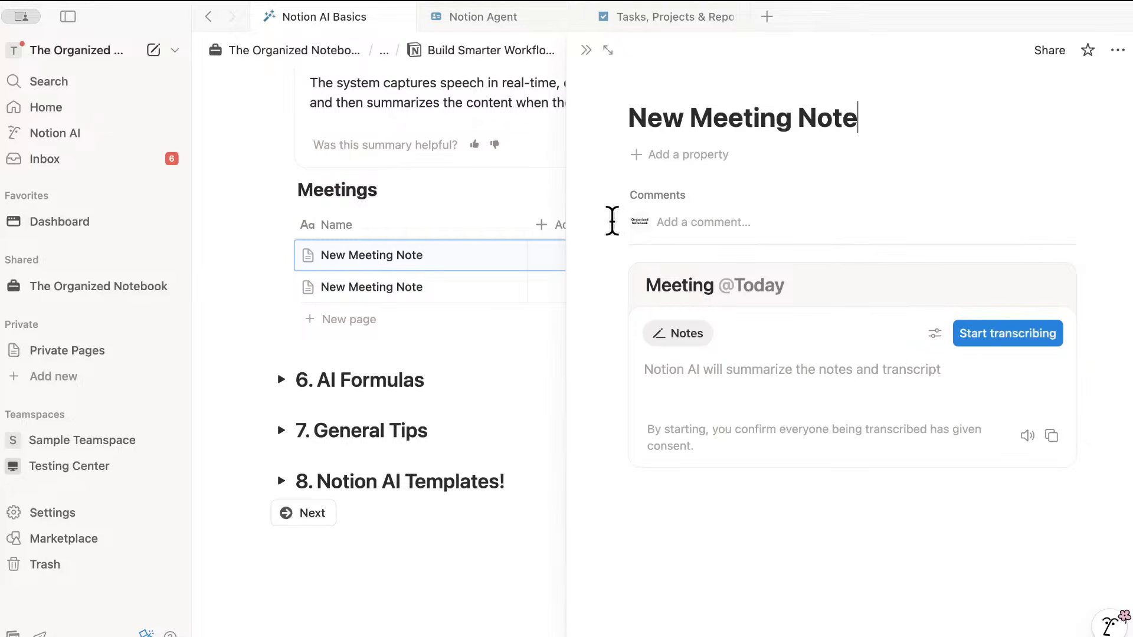
left_click(586, 50)
- Fold the '5. AI Meeting Notes' toggle so only the numbered section headings show
scroll(561, 185, "down", 1)
scroll(558, 194, "up", 5)
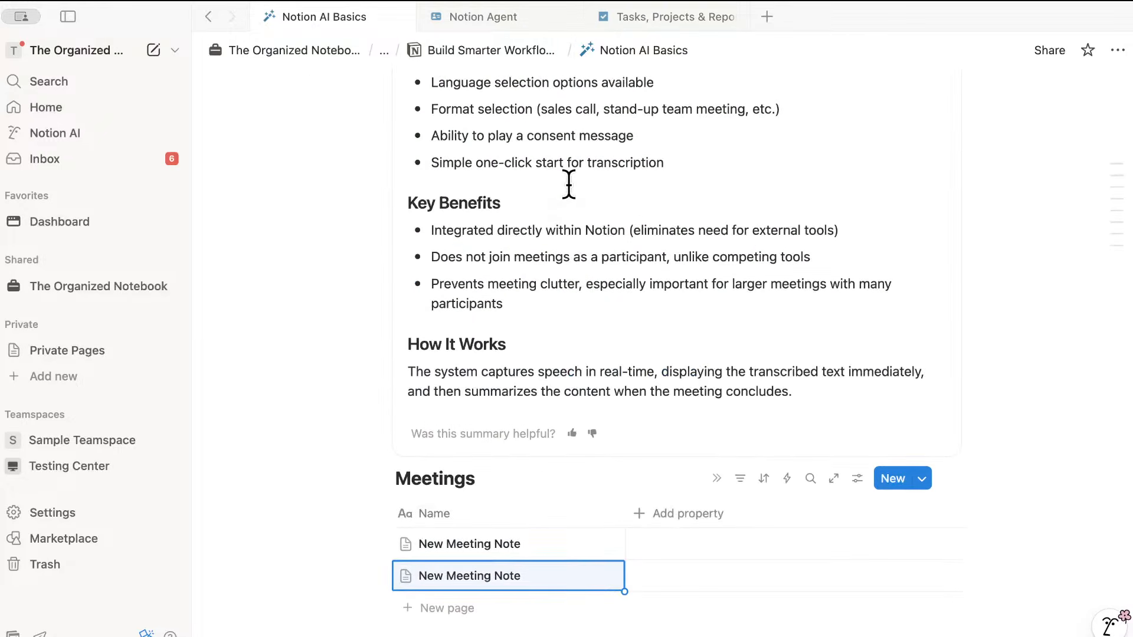
scroll(551, 210, "up", 7)
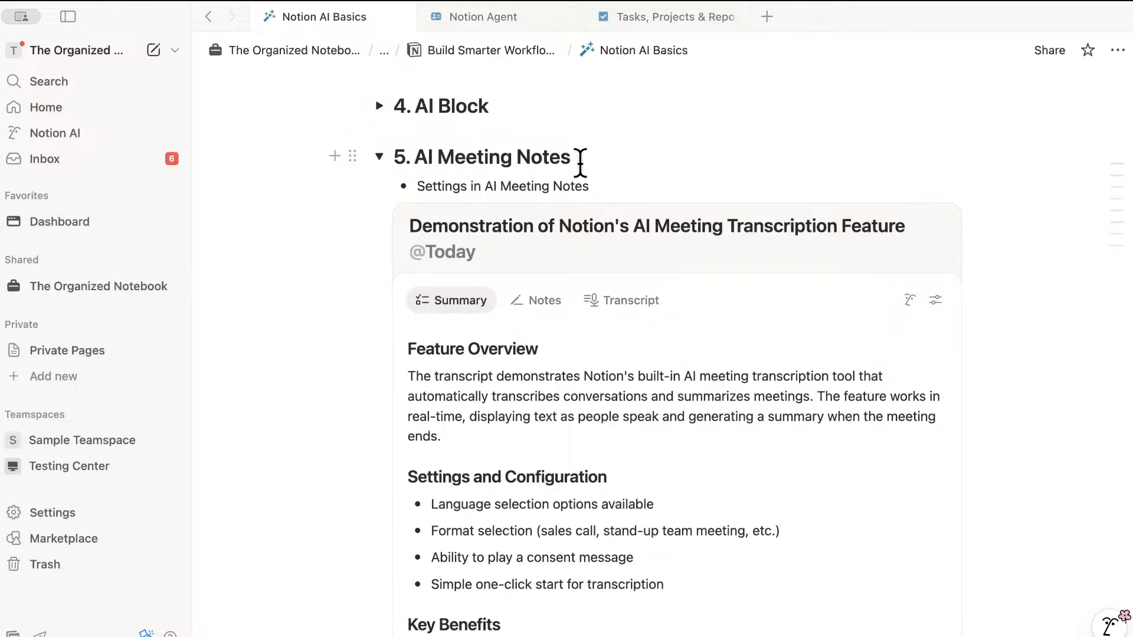
left_click(379, 156)
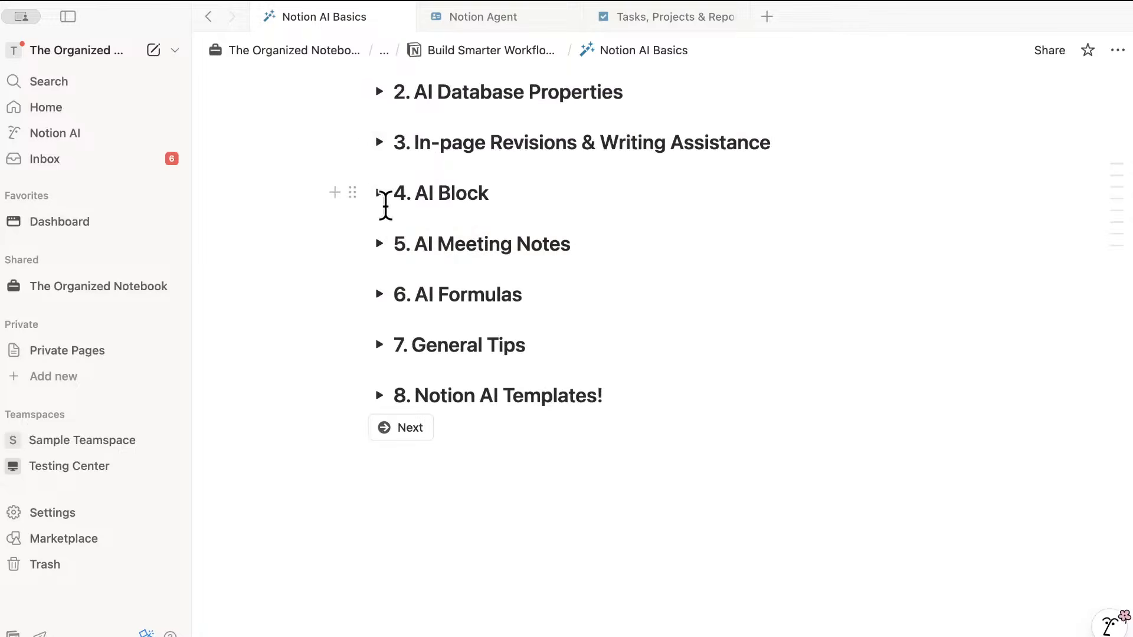
- Expand '6. AI Formulas' to reveal the Task Database with Task 1, Not started, September 29, 2025
left_click(379, 294)
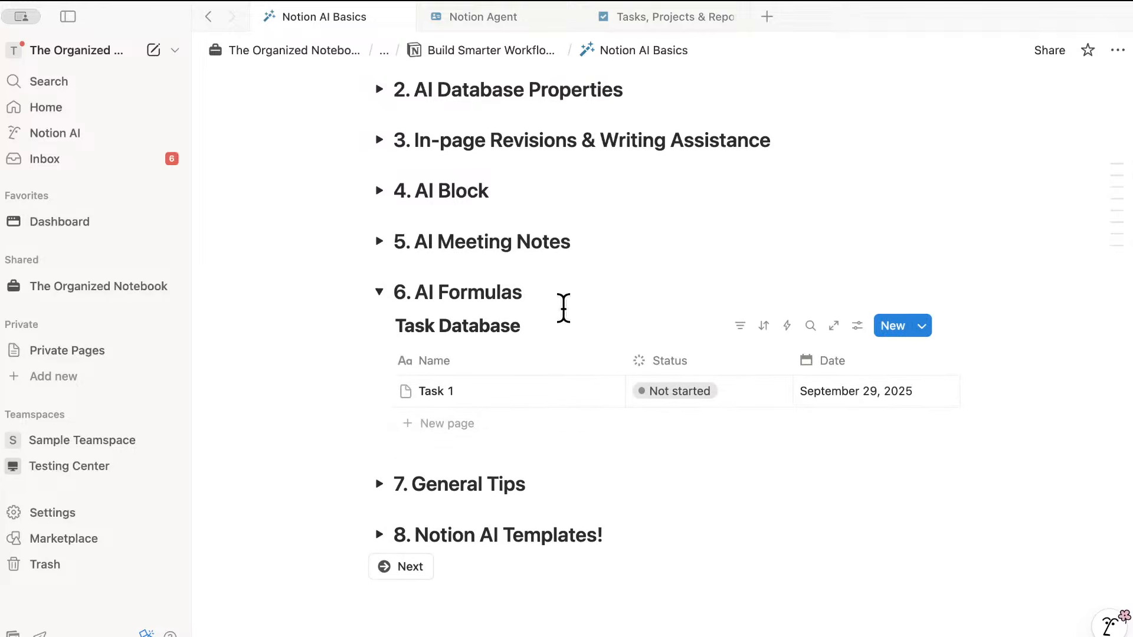
scroll(561, 308, "down", 2)
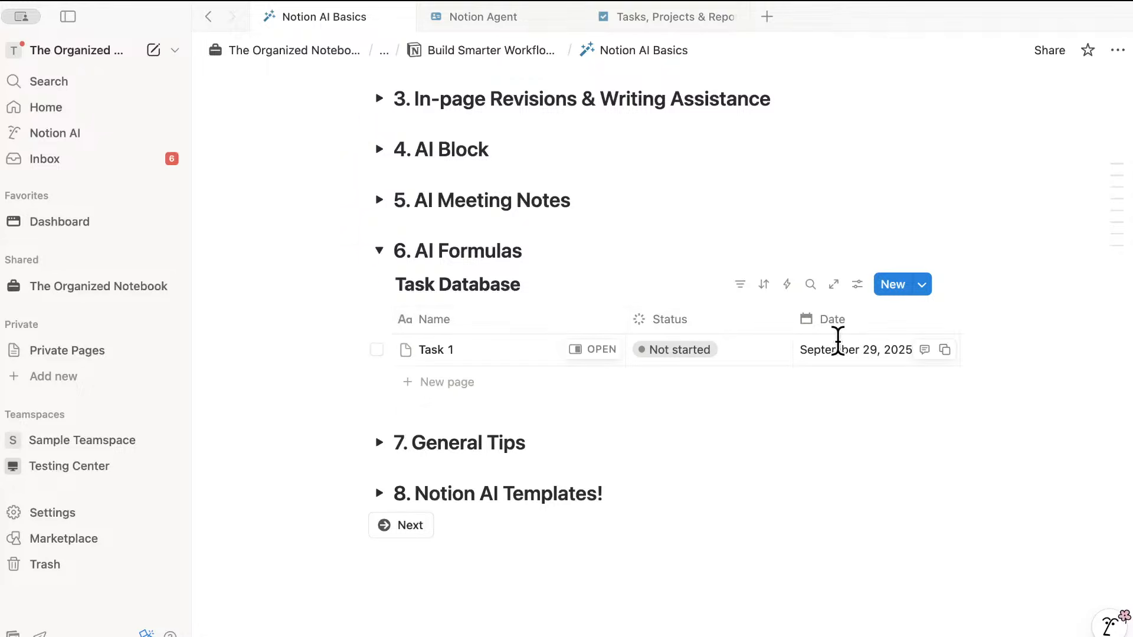
scroll(807, 323, "right", 3)
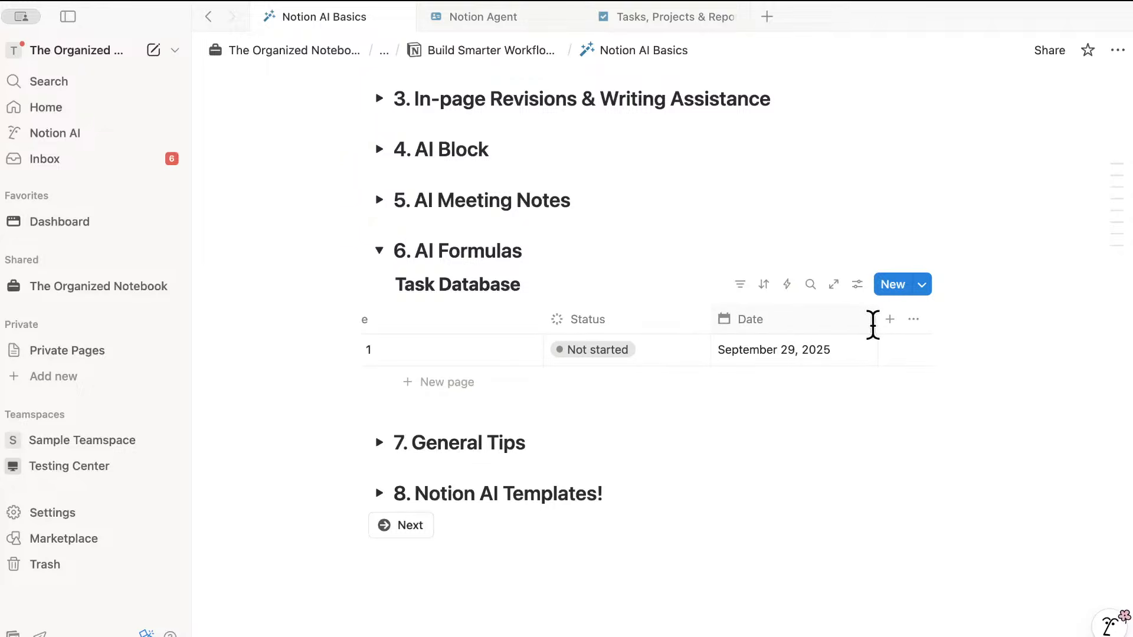
- Add a Formula property to the Task Database next to the Date column
left_click(891, 319)
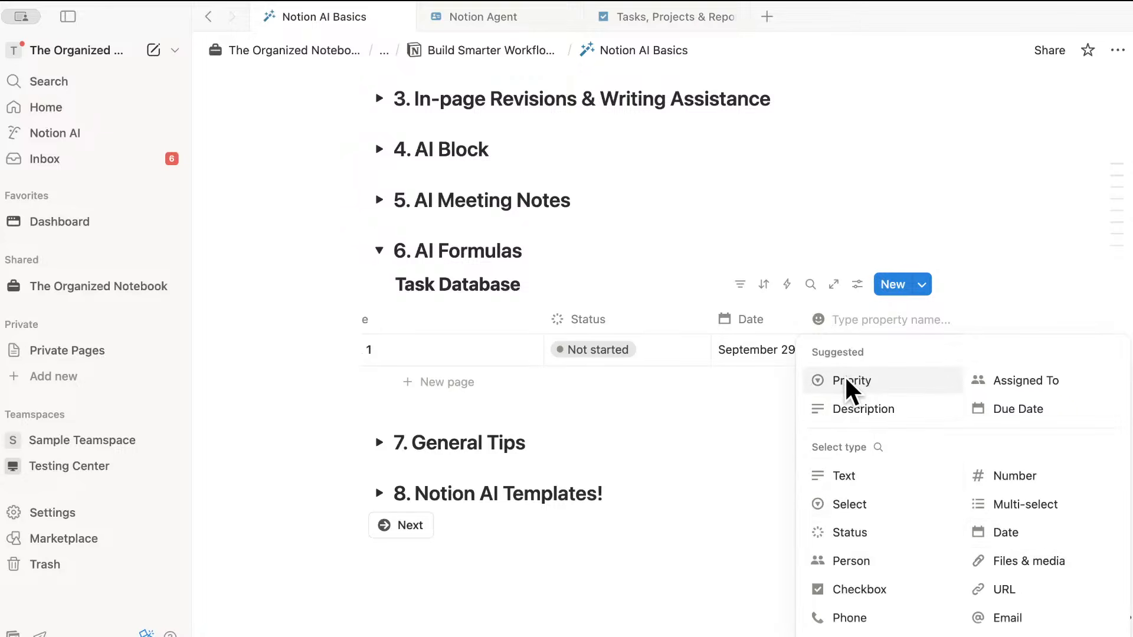
left_click(878, 447)
type("fo")
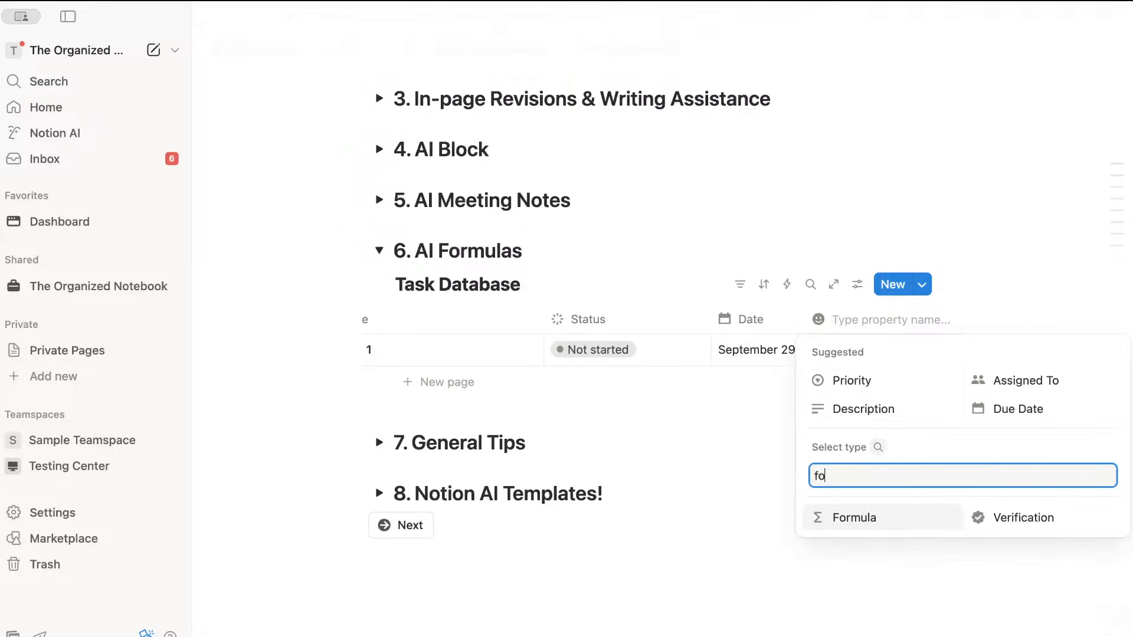
left_click(888, 519)
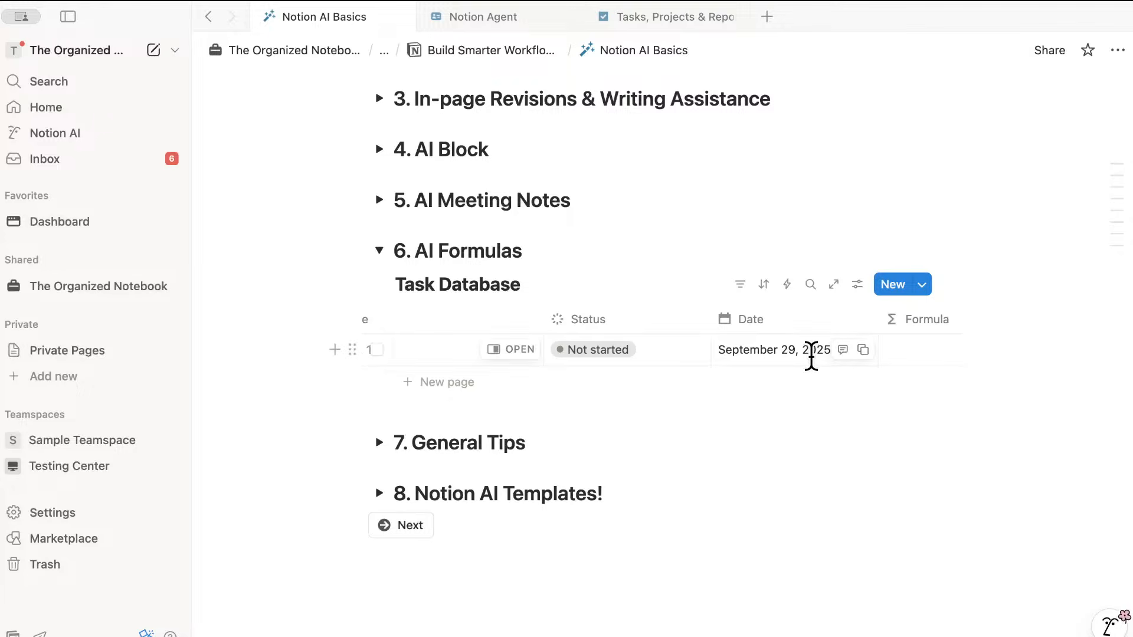
scroll(860, 343, "right", 5)
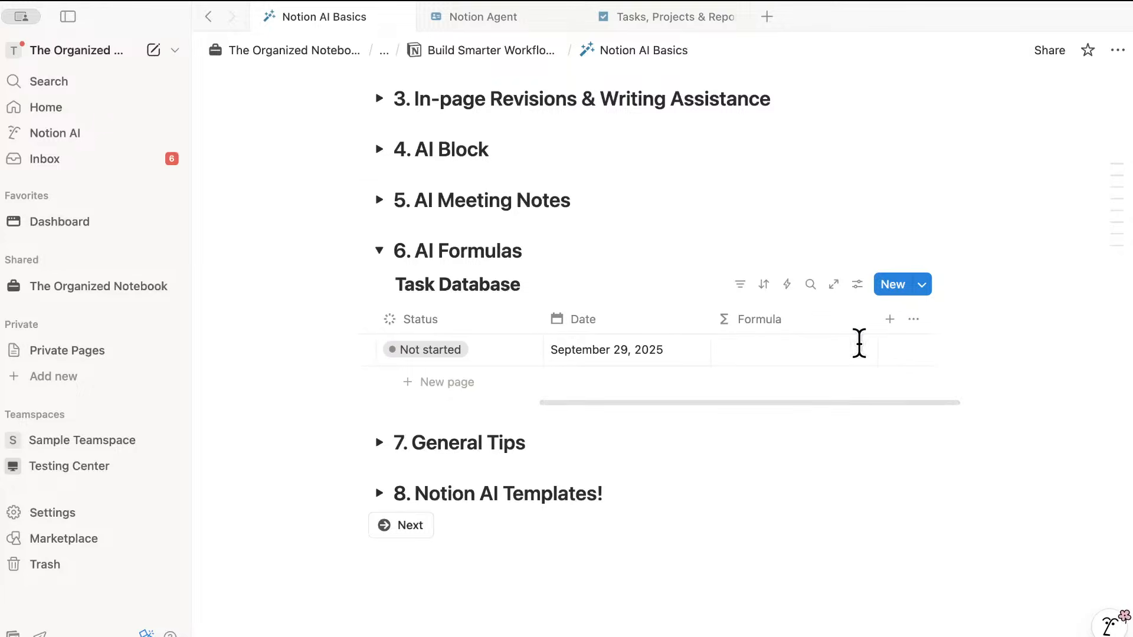
- Ask Notion AI to write Task 1's formula marking unfinished overdue tasks as red 'OVERDUE', resending after failure
left_click(785, 346)
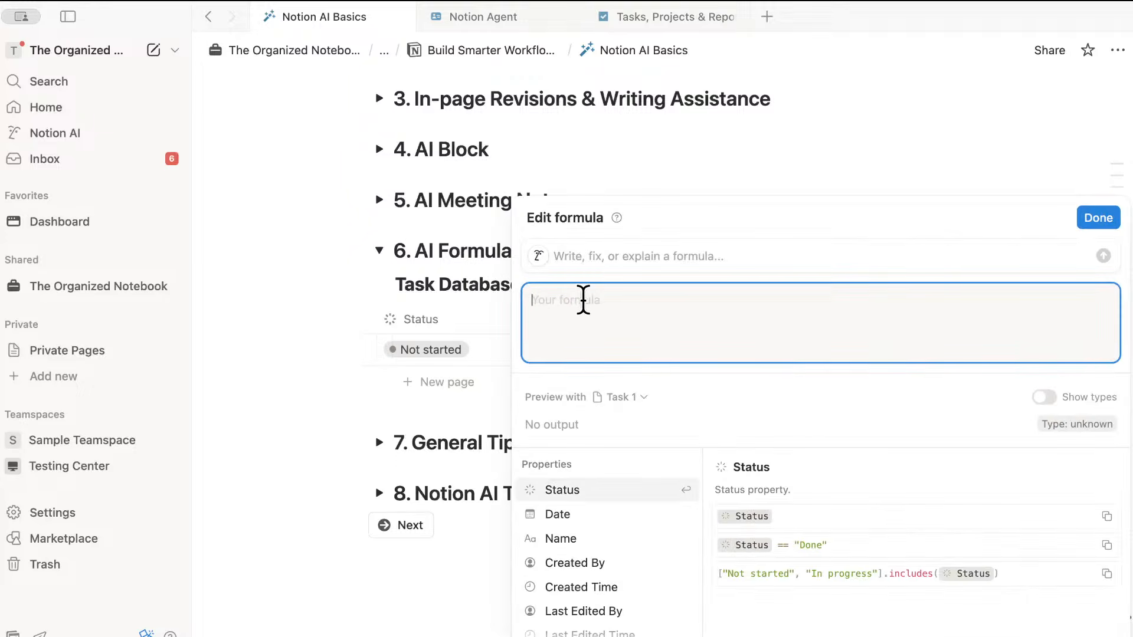
left_click(644, 260)
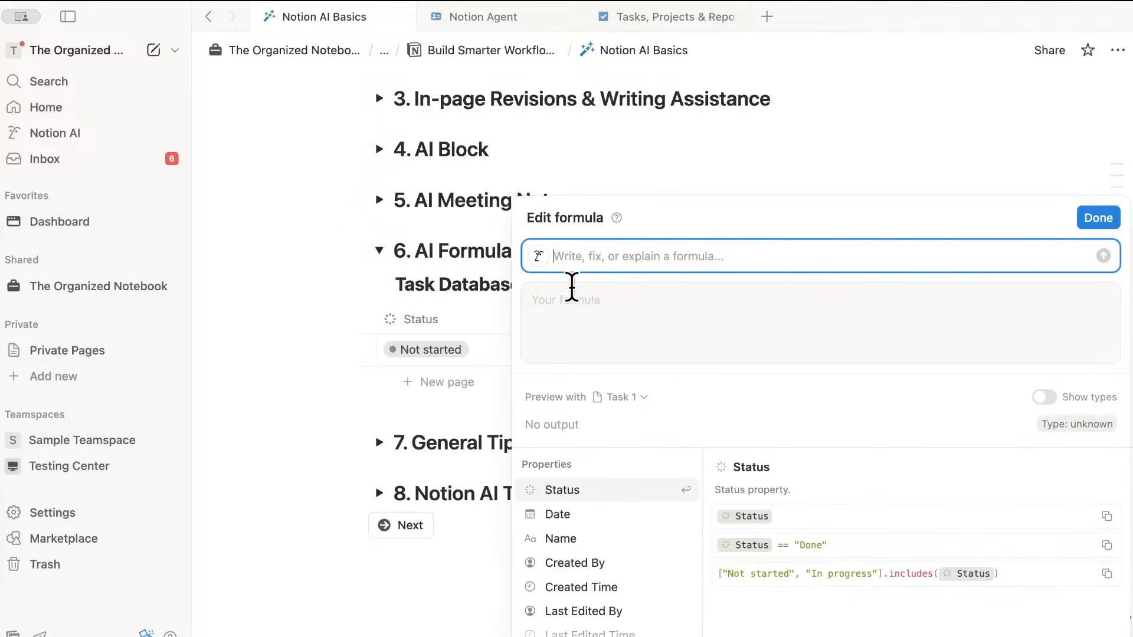
type("Mark ")
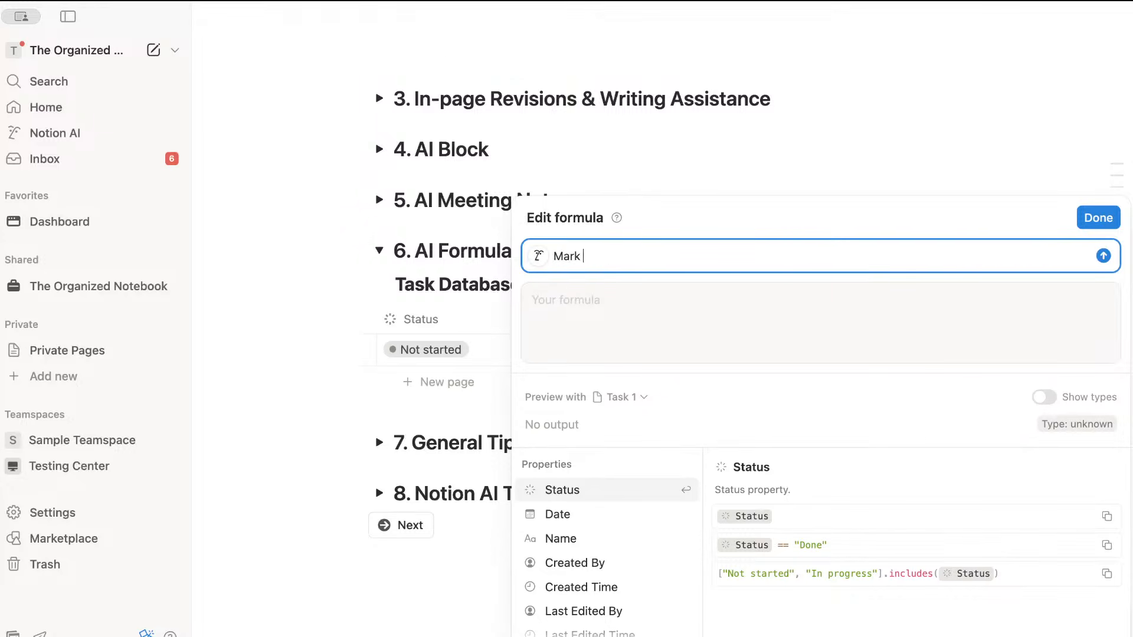
type("overdue tasks that are not done")
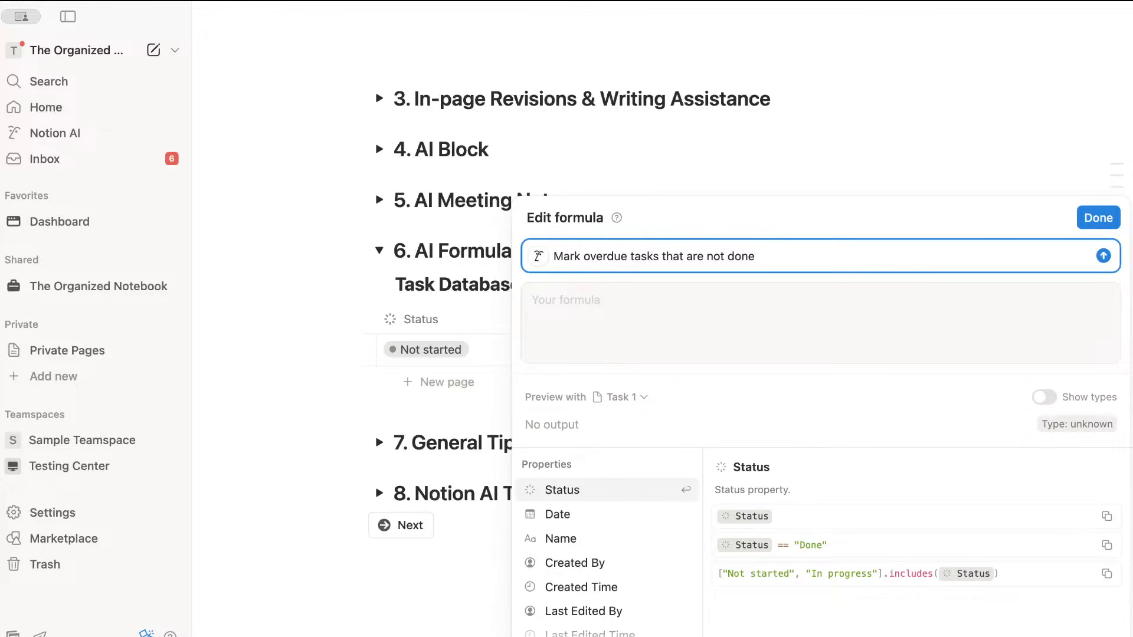
type("as OVERDUE ")
type("in red and bold")
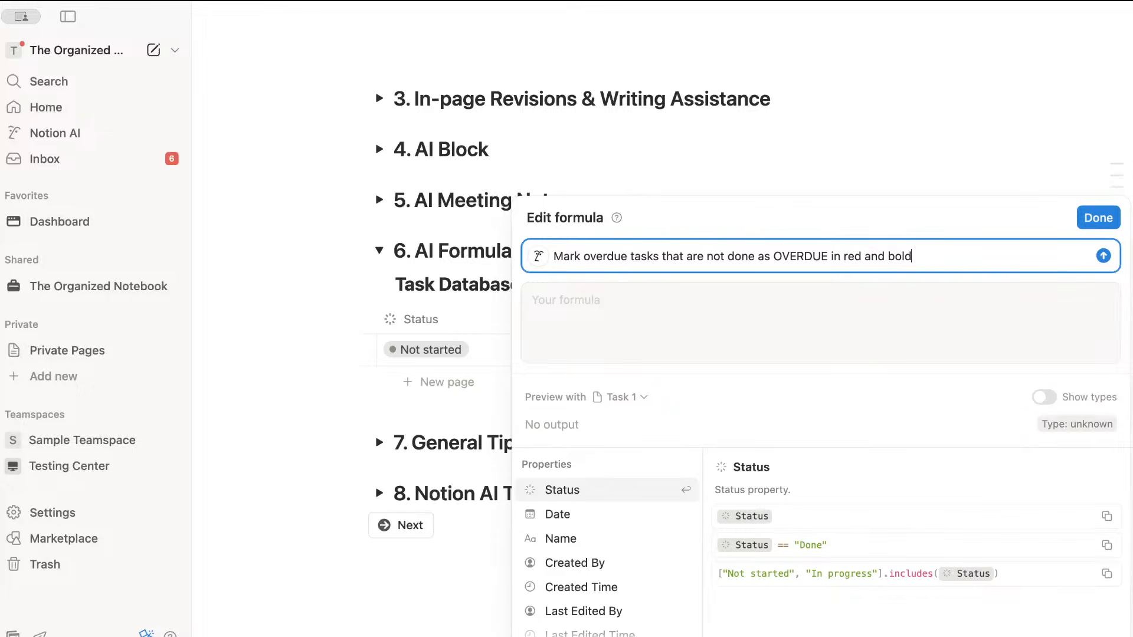
key("Return")
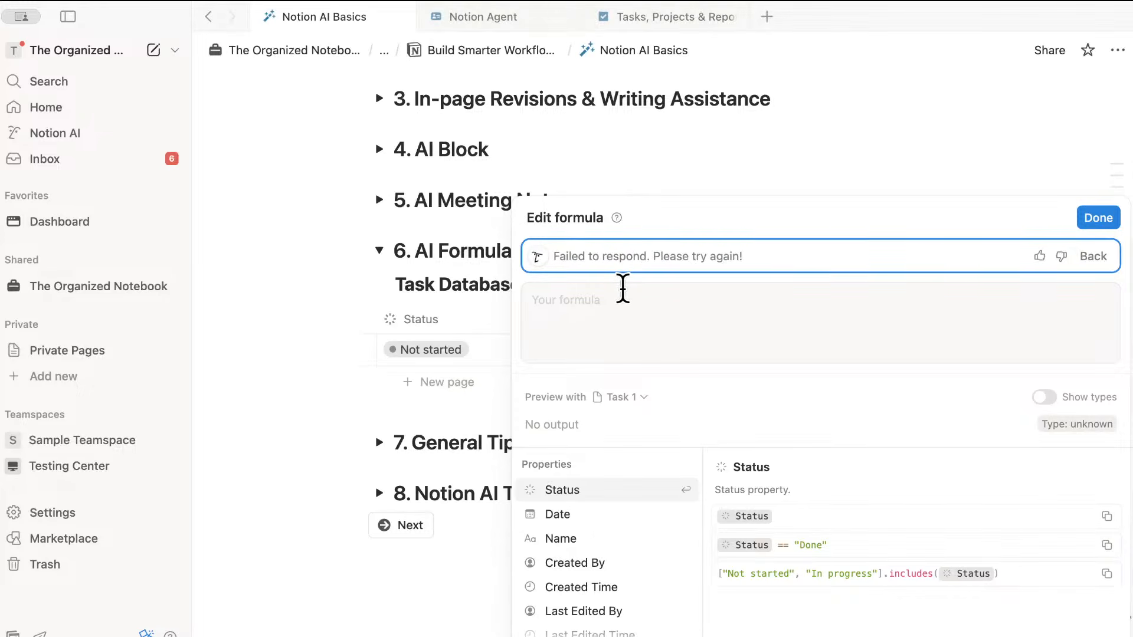
left_click(677, 259)
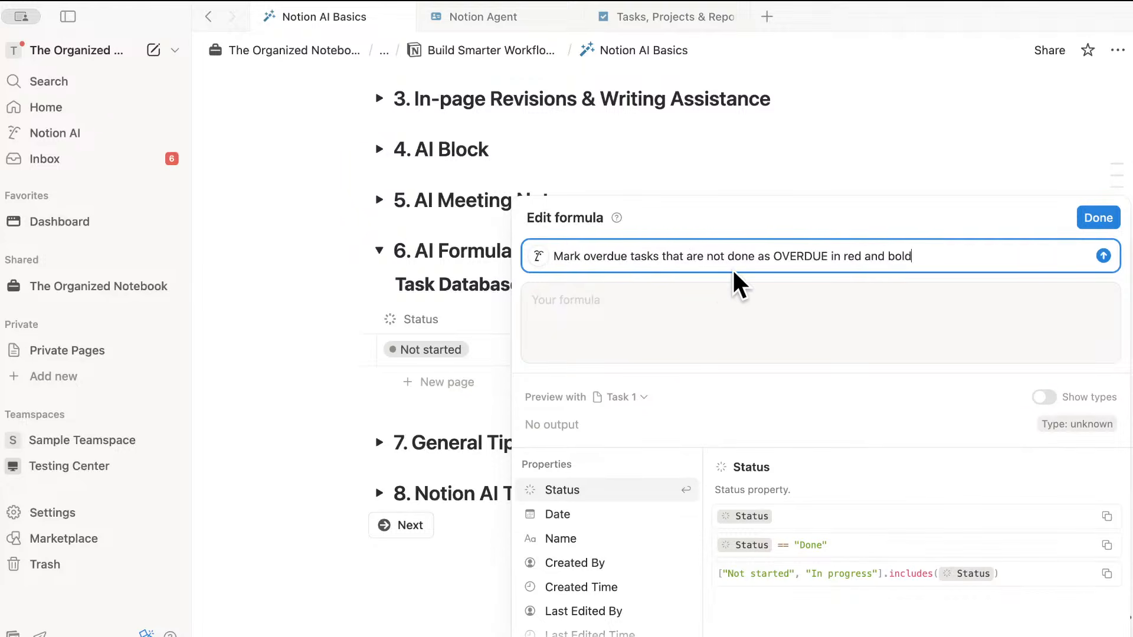
left_click(1103, 255)
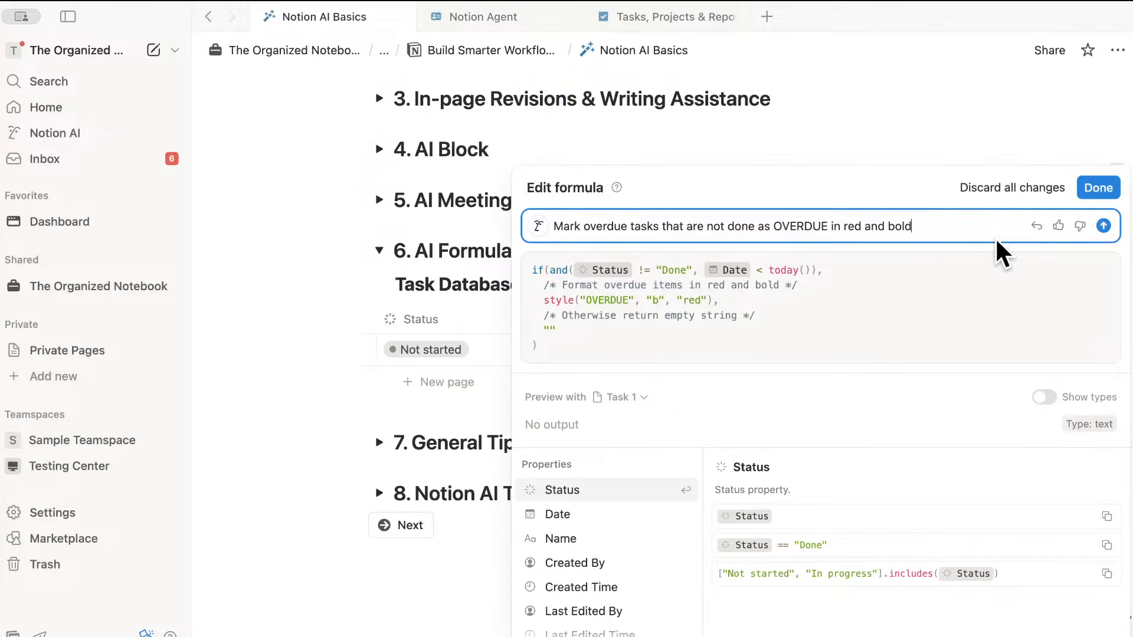
- Accept the generated formula and change Task 1's date to September 16, 2025
left_click(1097, 188)
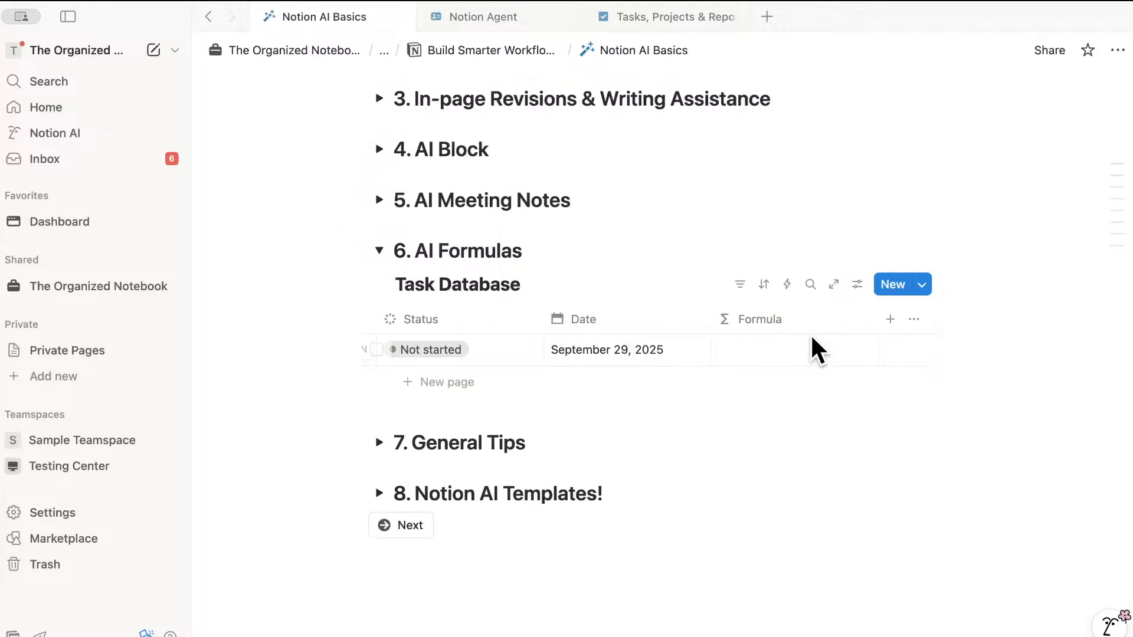
left_click(617, 353)
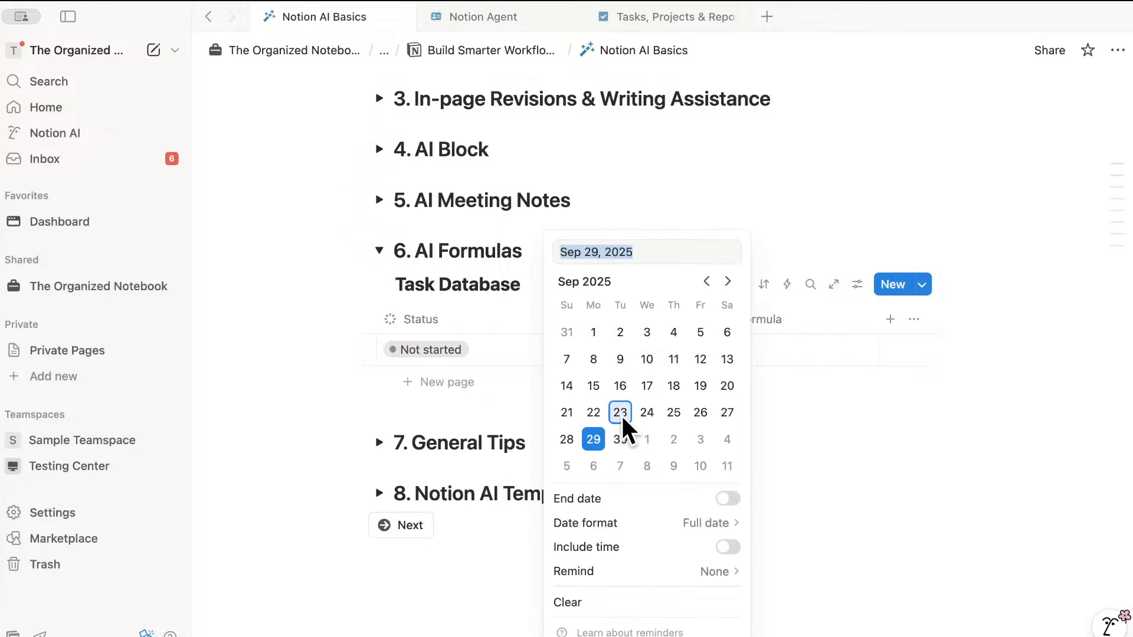
left_click(620, 386)
key("Escape")
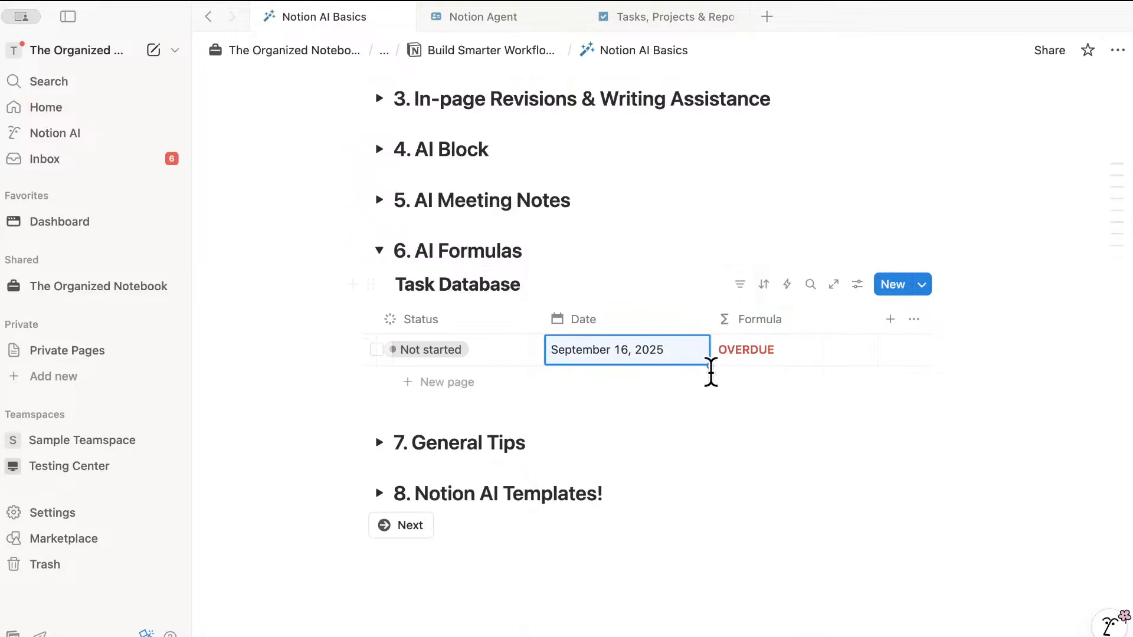
- Review the formula's code and close the editor, leaving Task 1 showing OVERDUE
left_click(767, 349)
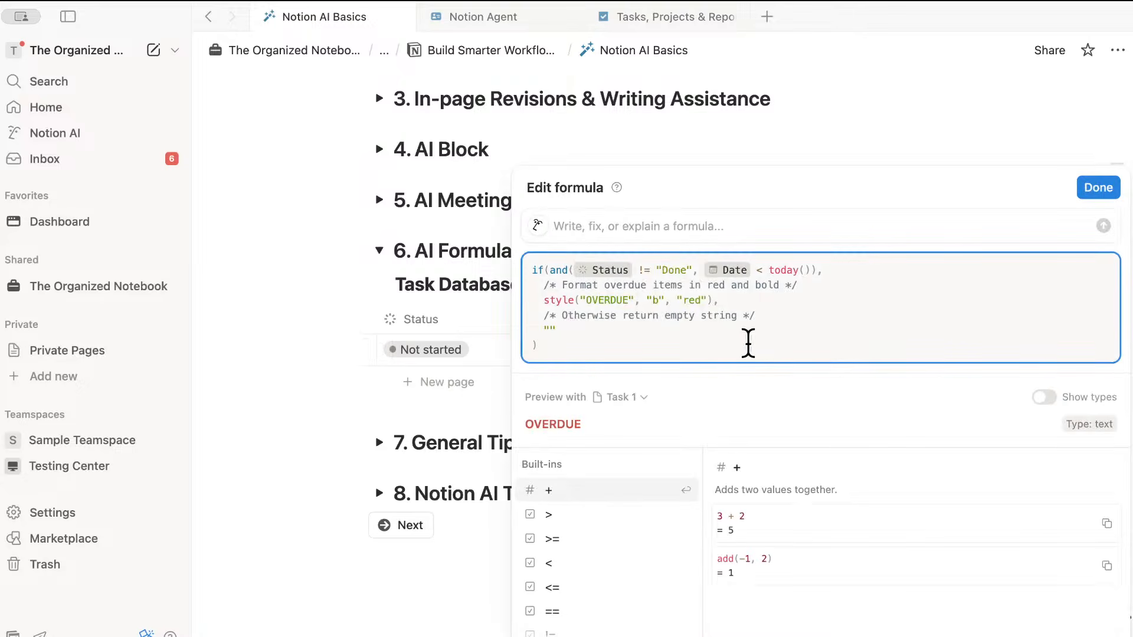
triple_click(669, 286)
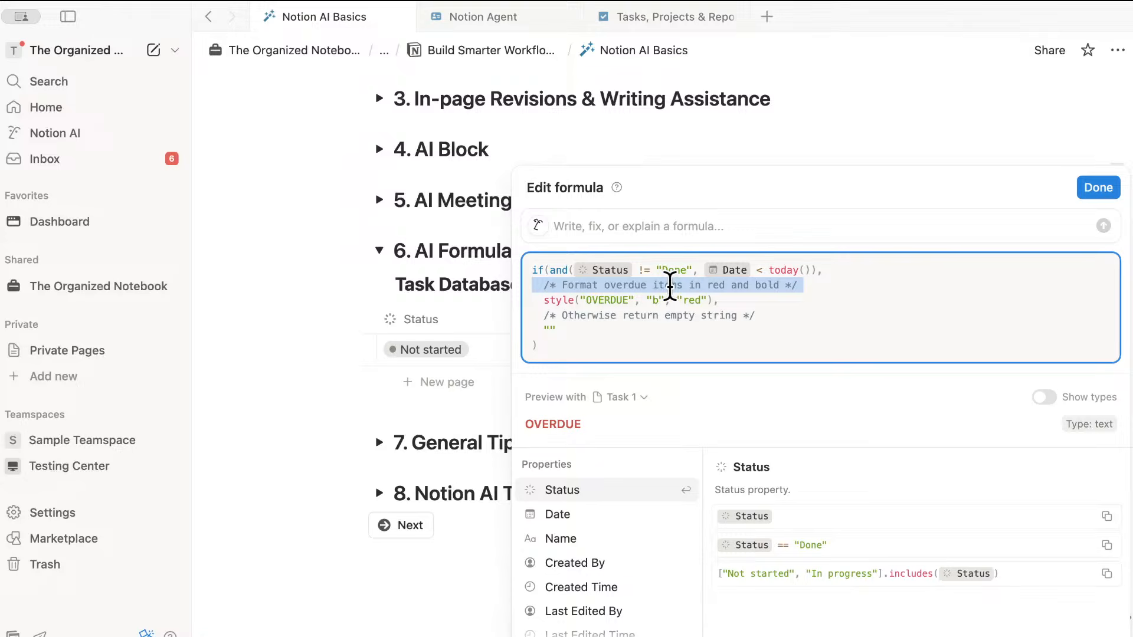
left_click(807, 289)
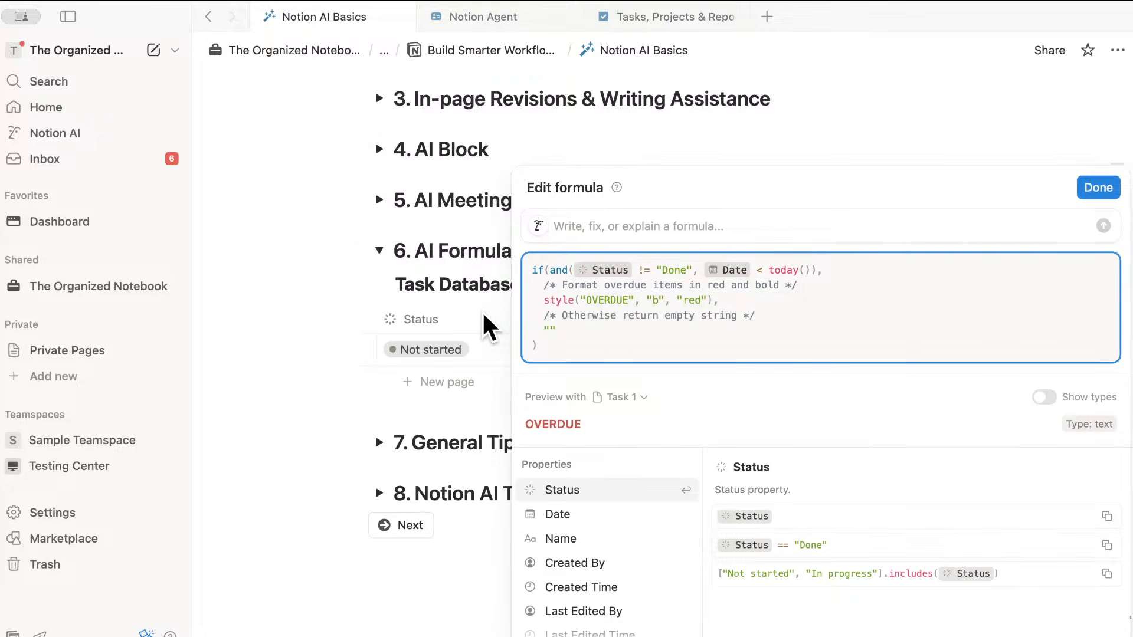
key("Escape")
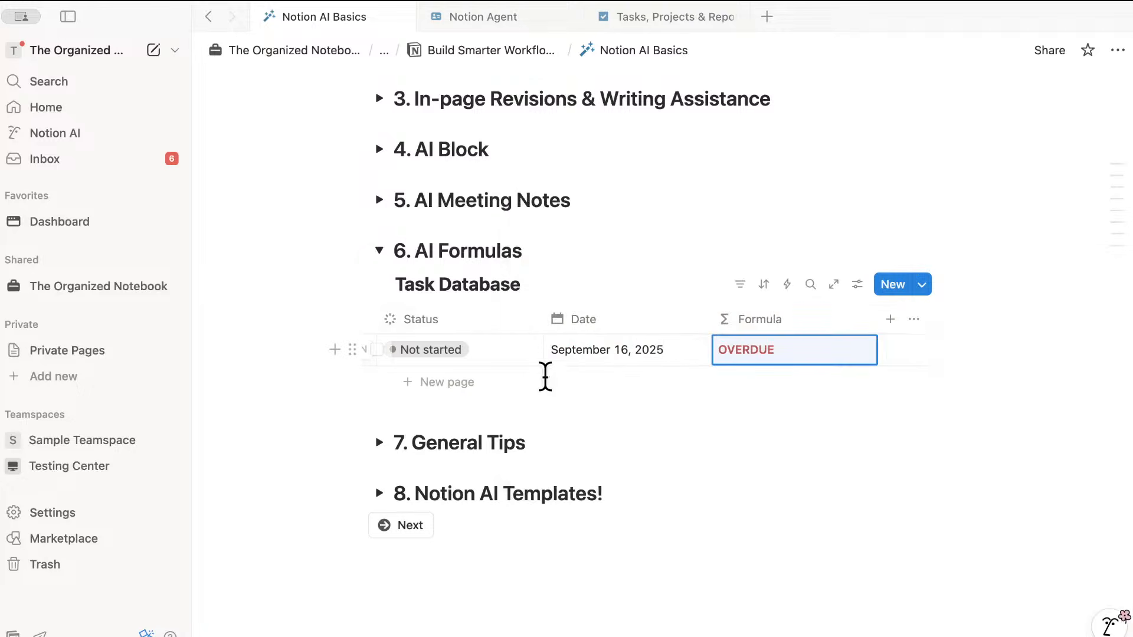
- Collapse 6. AI Formulas and briefly open, then close, 7. General Tips
left_click(380, 250)
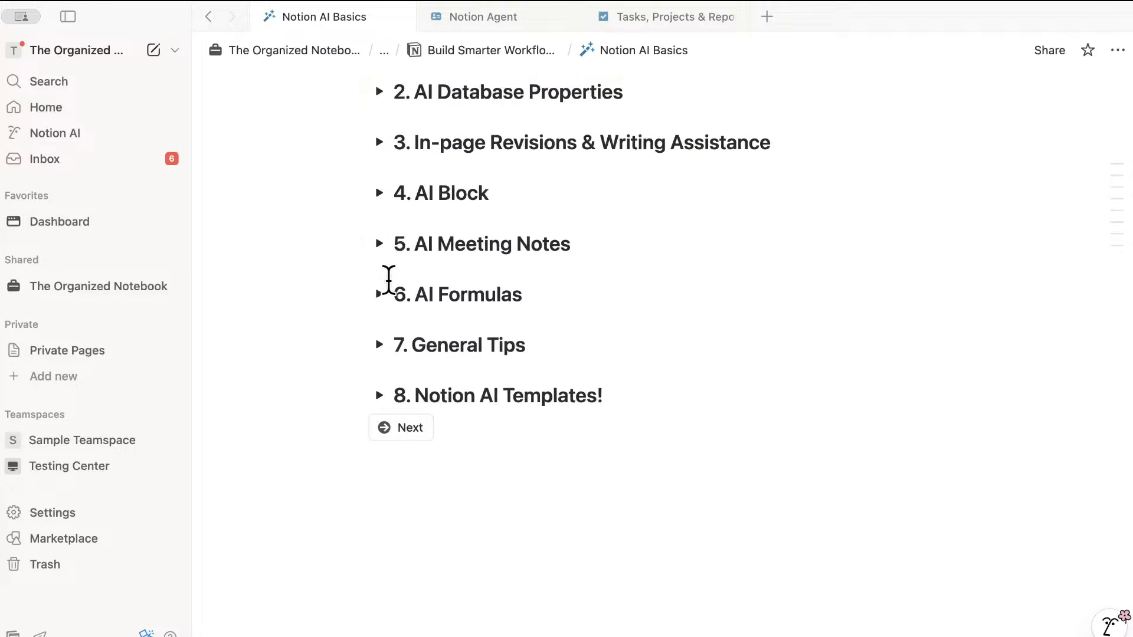
left_click(381, 345)
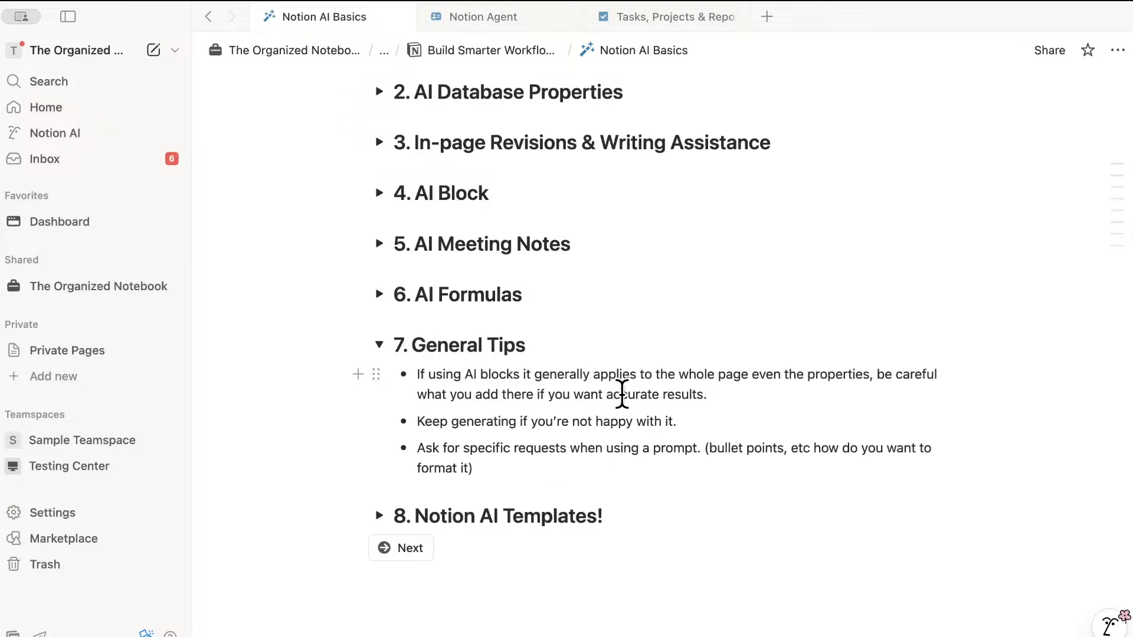
left_click(379, 345)
- Expand 8. Notion AI Templates! to reveal its 40% discount code and template store link
left_click(380, 395)
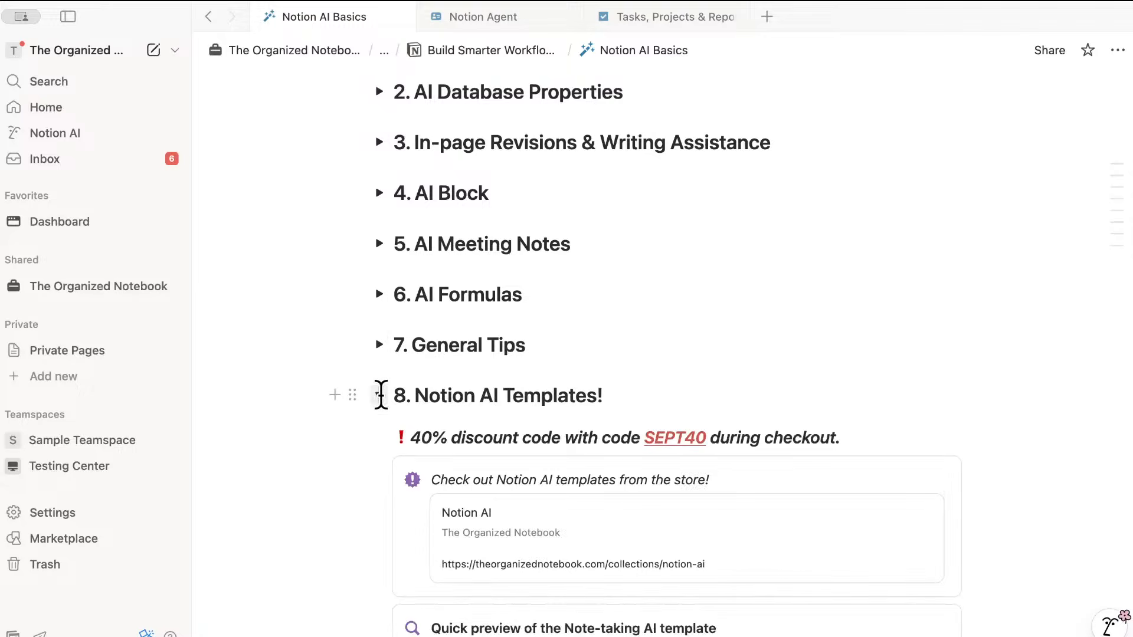
scroll(529, 387, "down", 5)
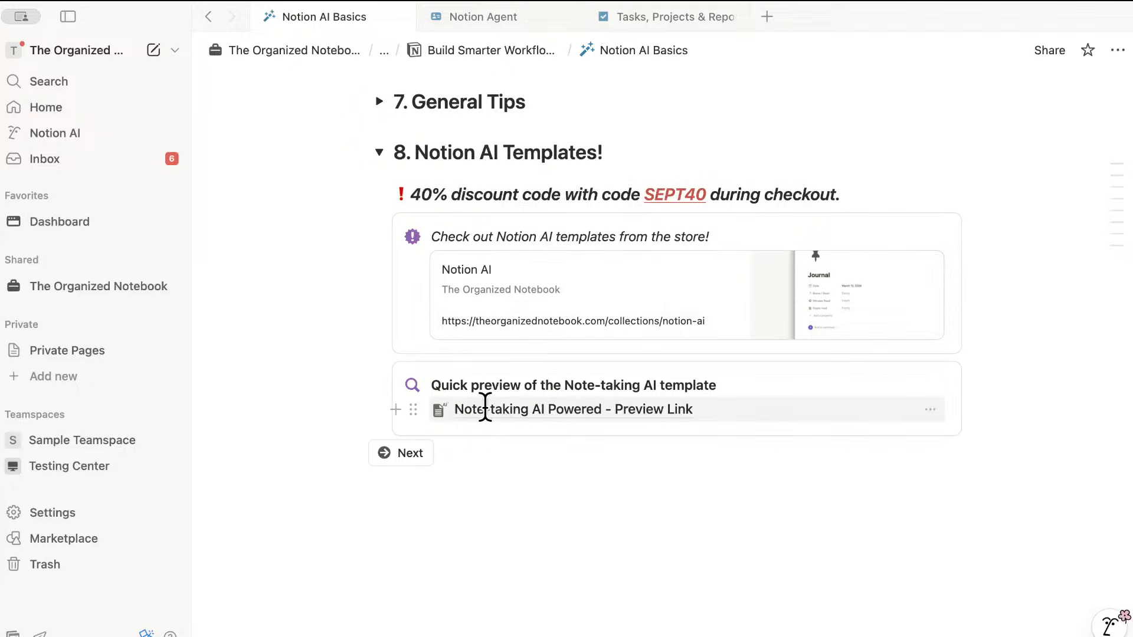
mouse_move(487, 407)
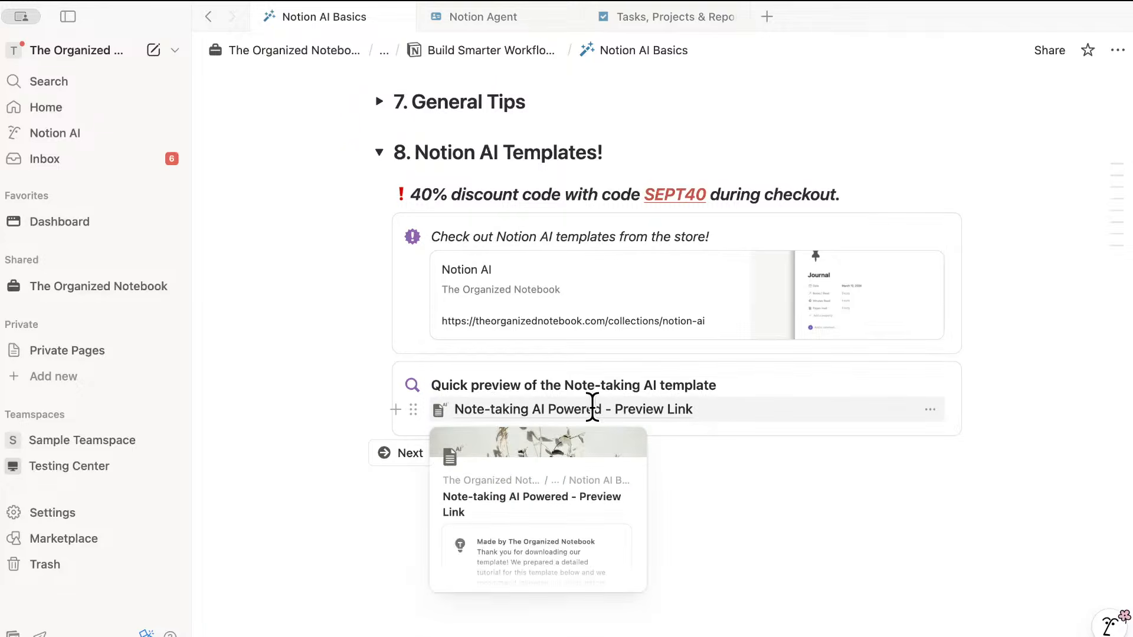
left_click(570, 407)
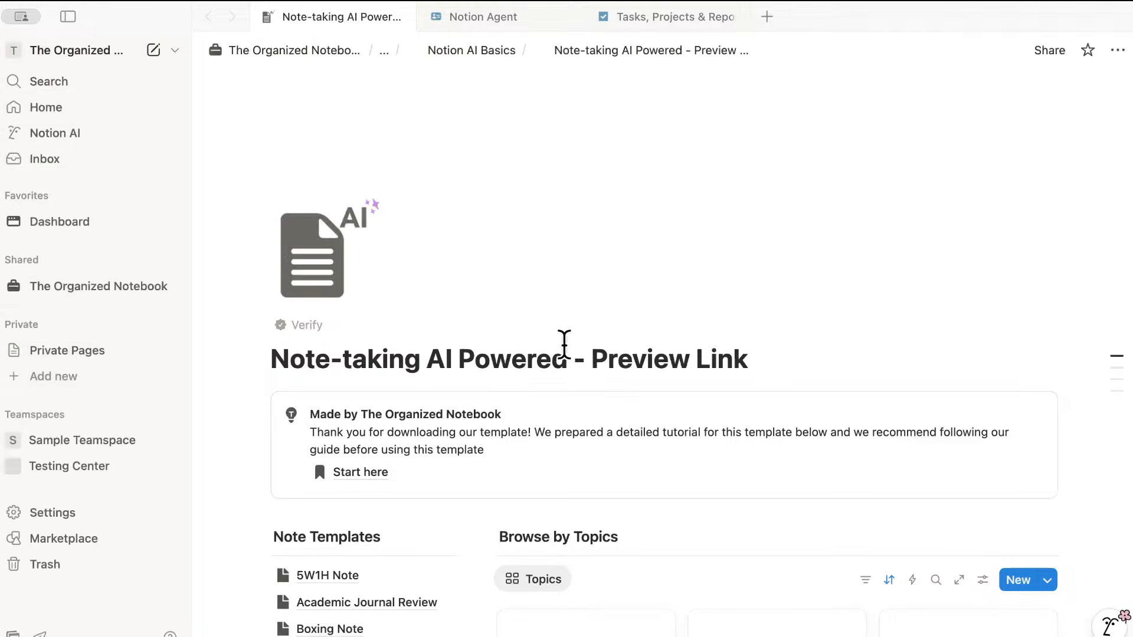
scroll(650, 346, "down", 3)
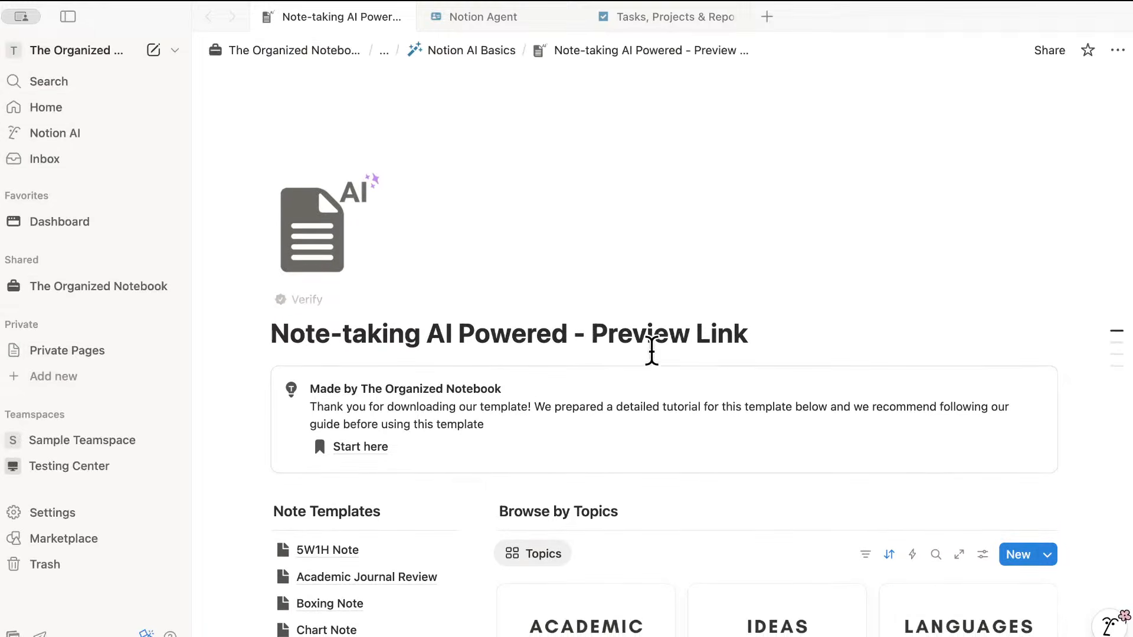
scroll(652, 347, "down", 4)
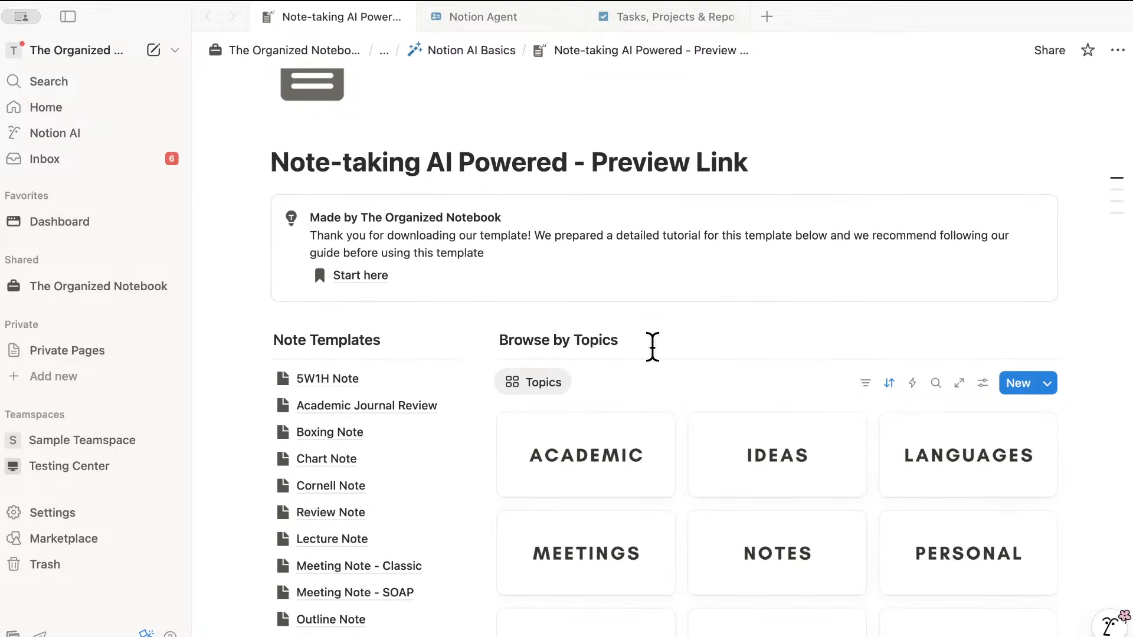
scroll(651, 354, "down", 8)
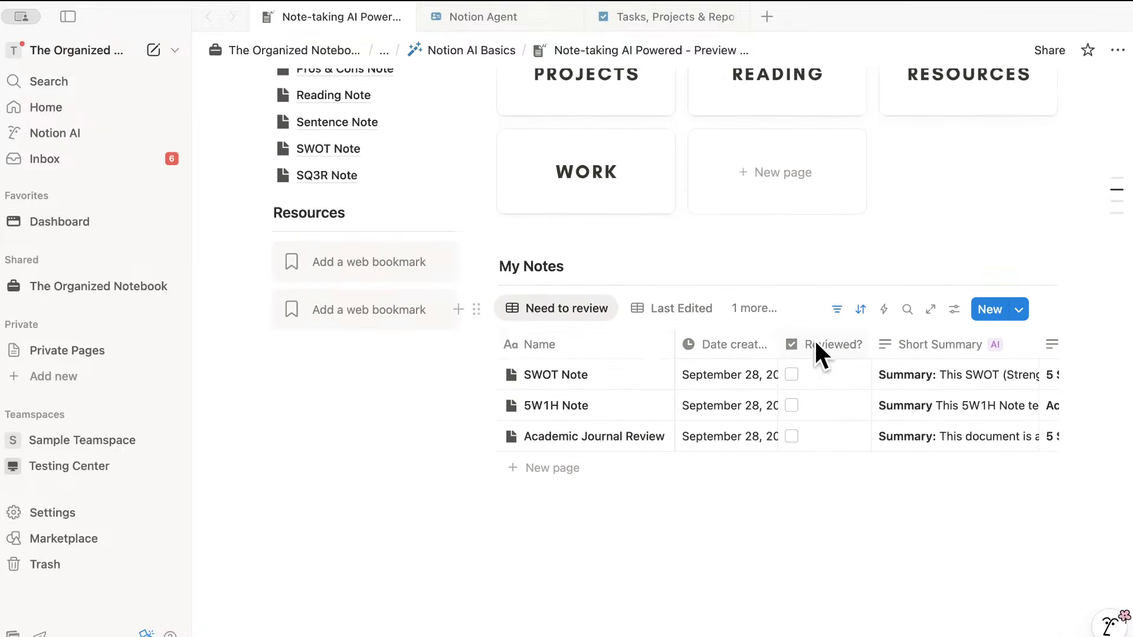
scroll(815, 339, "right", 4)
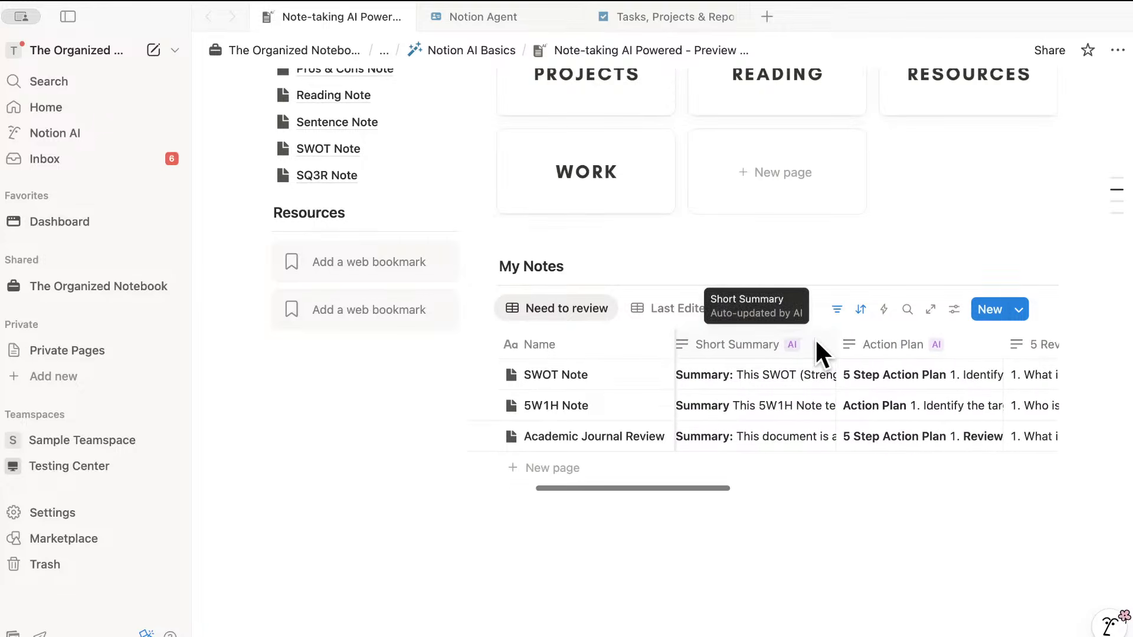
scroll(815, 340, "right", 4)
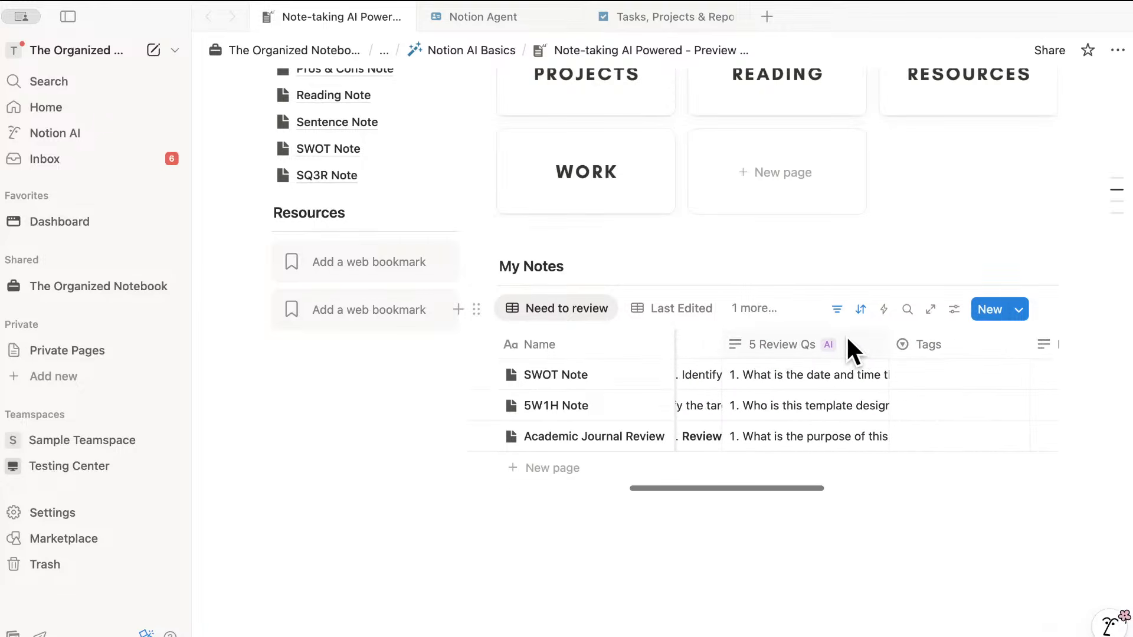
left_click(644, 372)
scroll(820, 428, "down", 3)
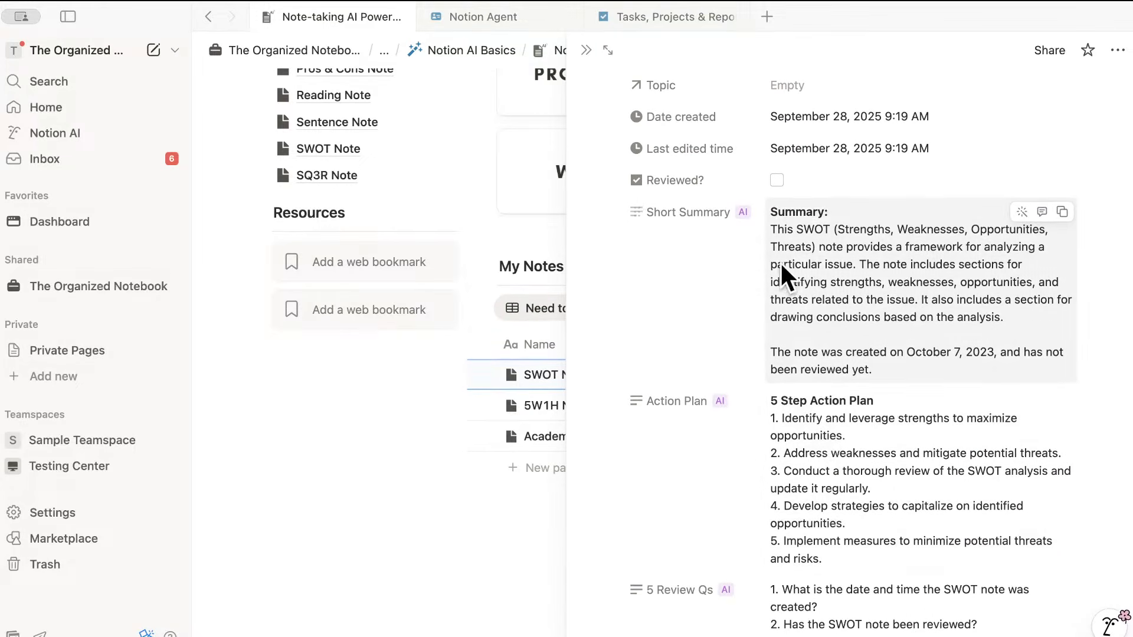
scroll(820, 252, "down", 15)
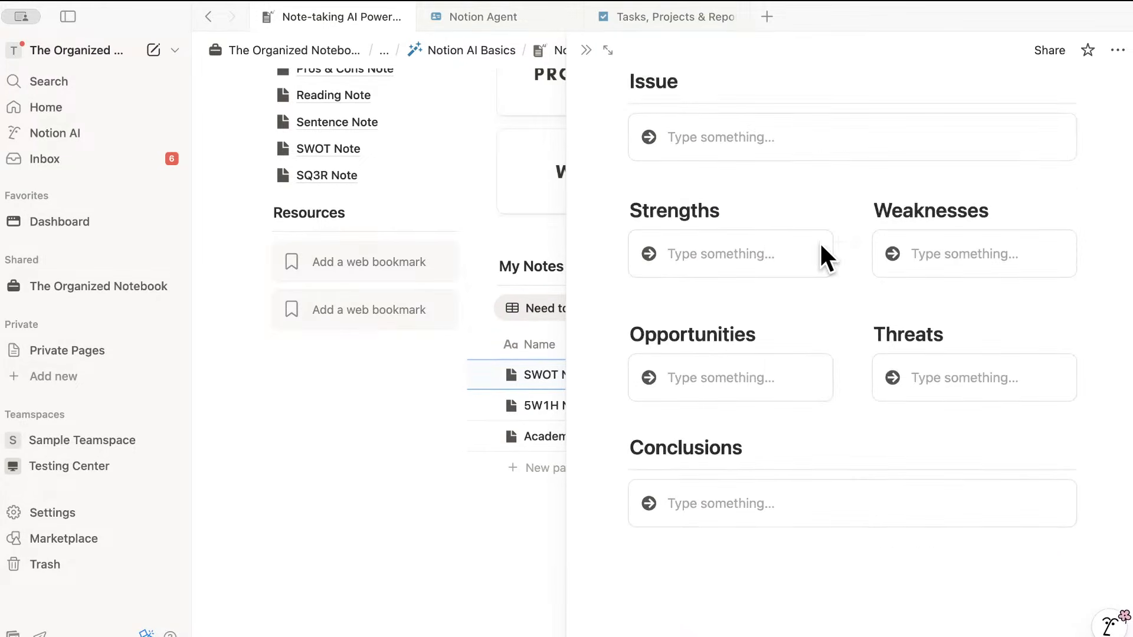
scroll(772, 242, "up", 10)
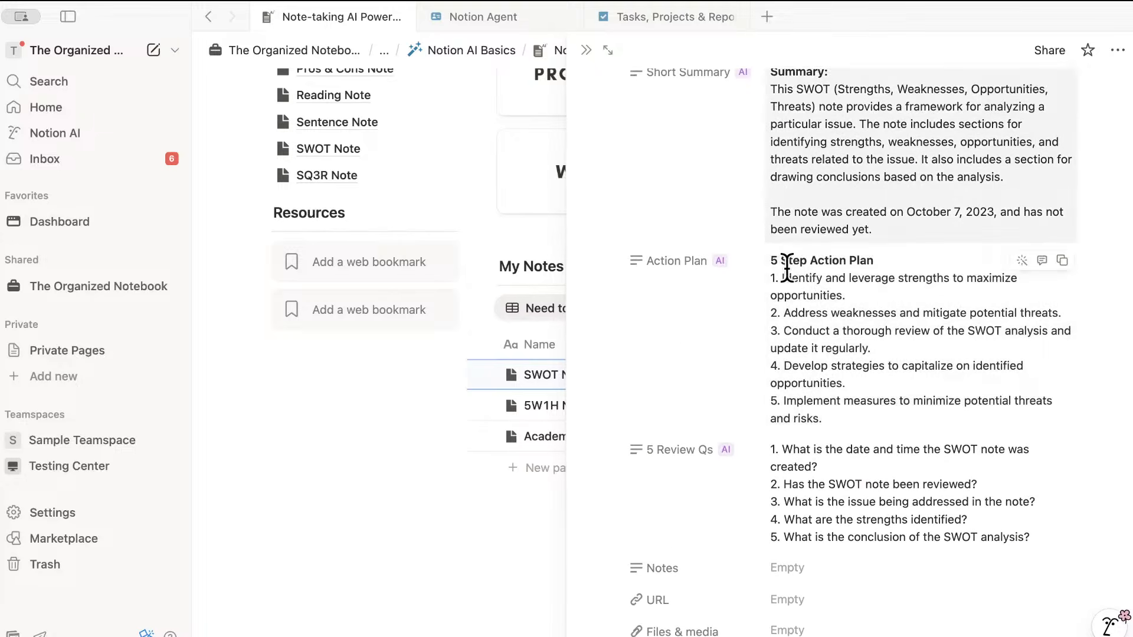
scroll(716, 298, "up", 6)
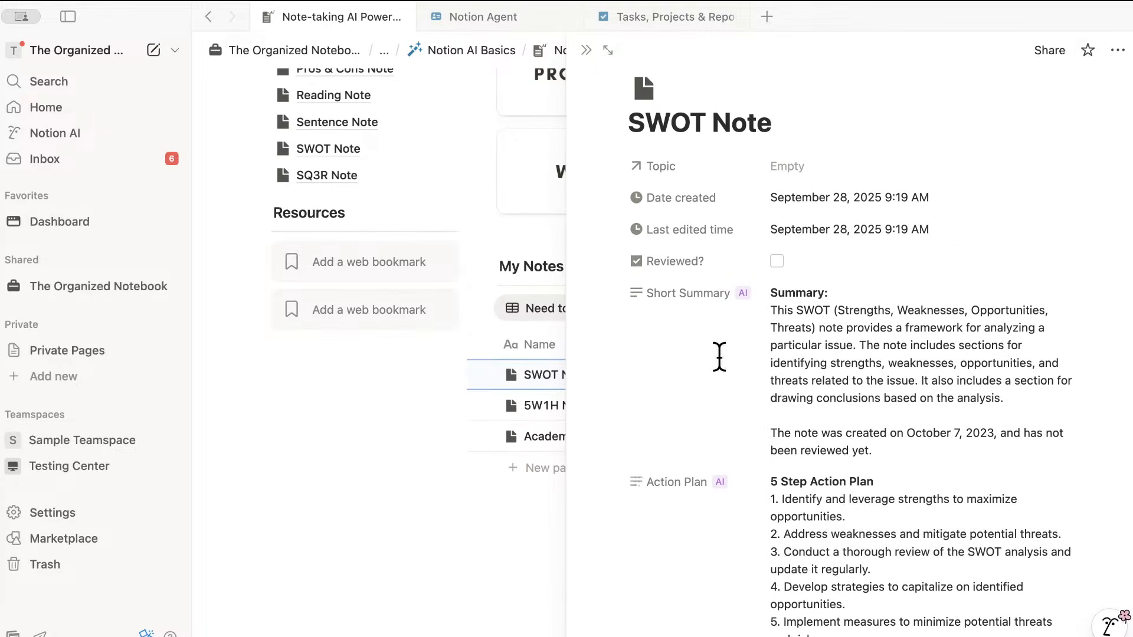
left_click(587, 50)
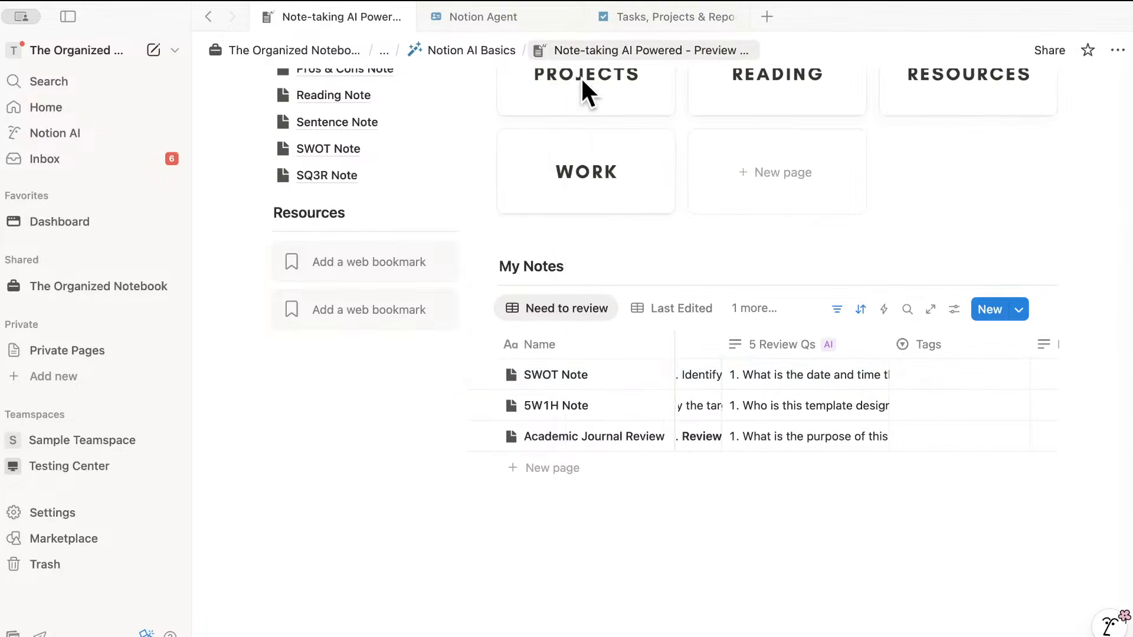
scroll(634, 306, "up", 2)
scroll(635, 305, "up", 10)
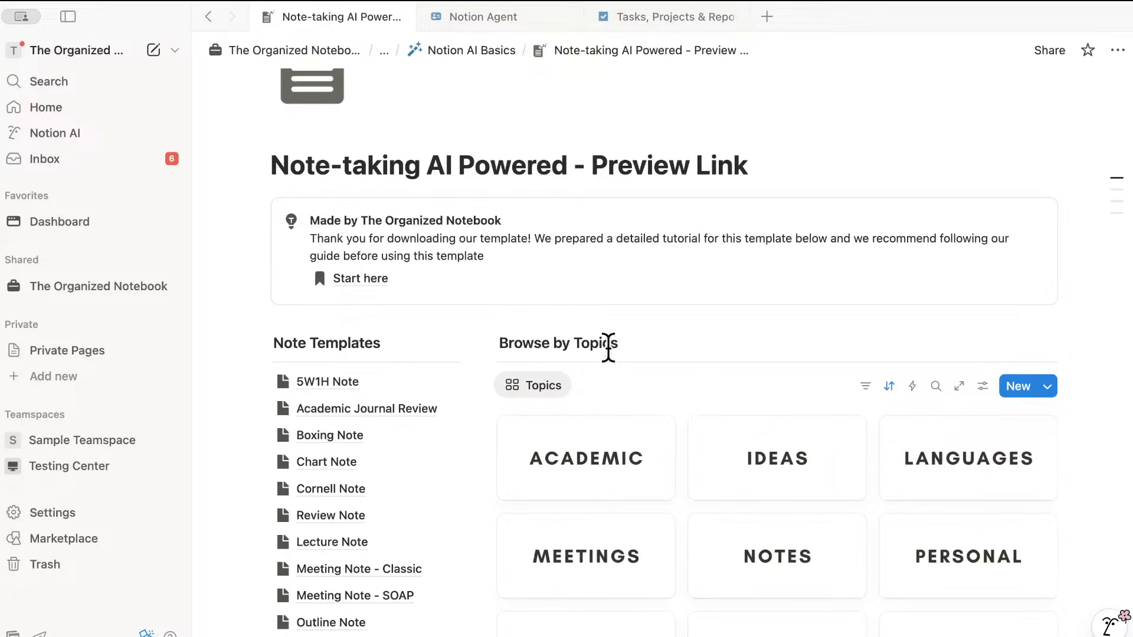
left_click(478, 56)
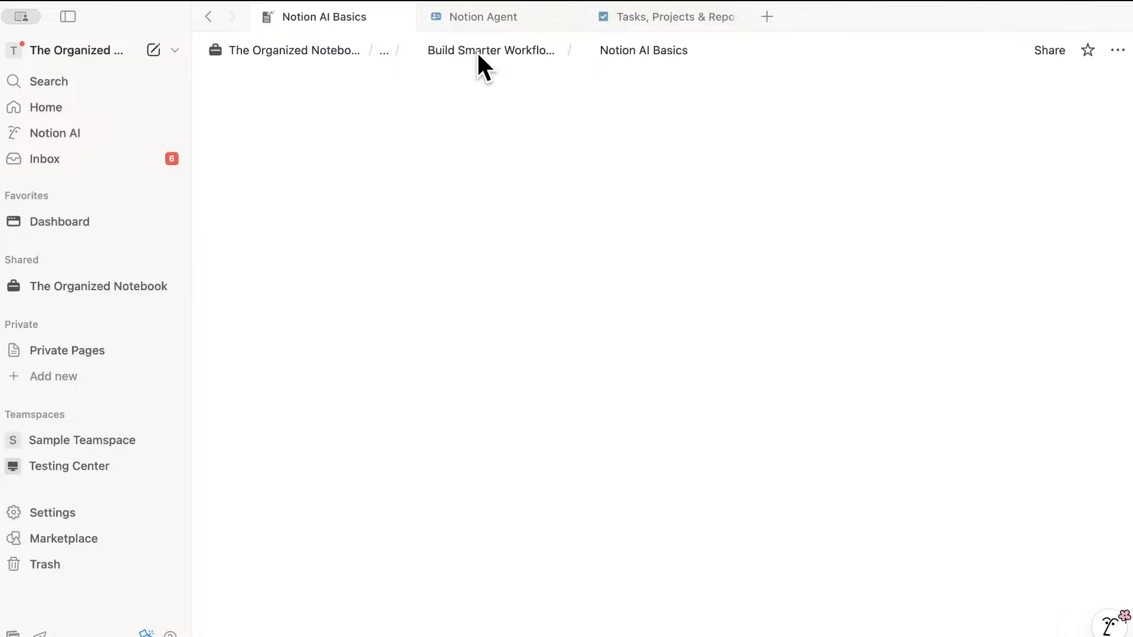
scroll(541, 196, "down", 1)
scroll(540, 199, "down", 10)
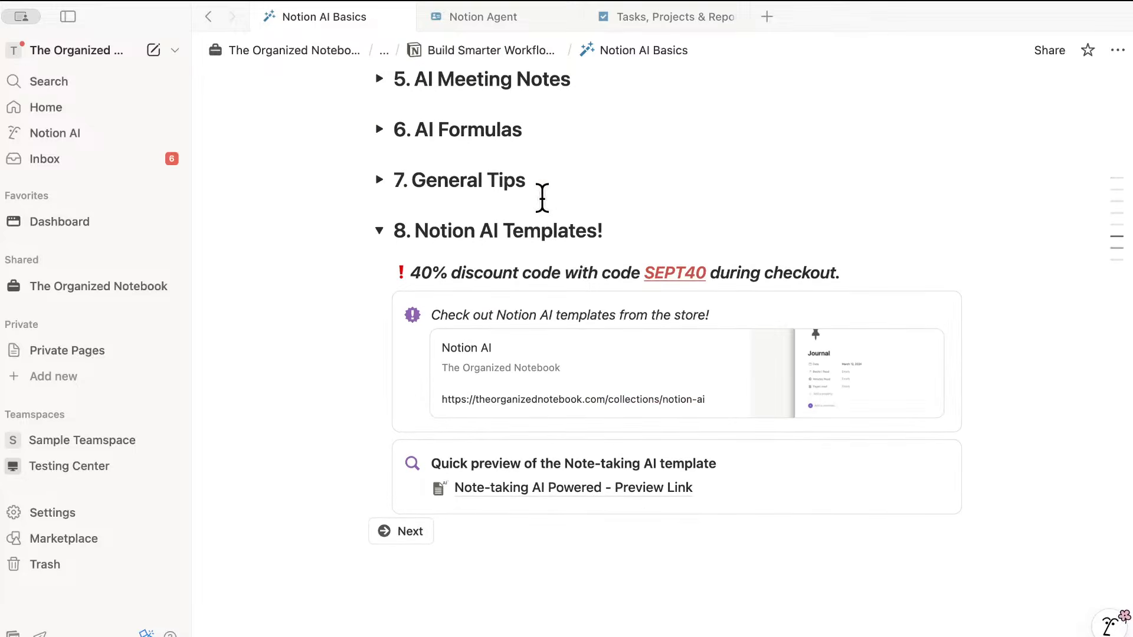
- Collapse 8. Notion AI Templates!, move to the Notion Agent page, and hide the sidebar
left_click(380, 229)
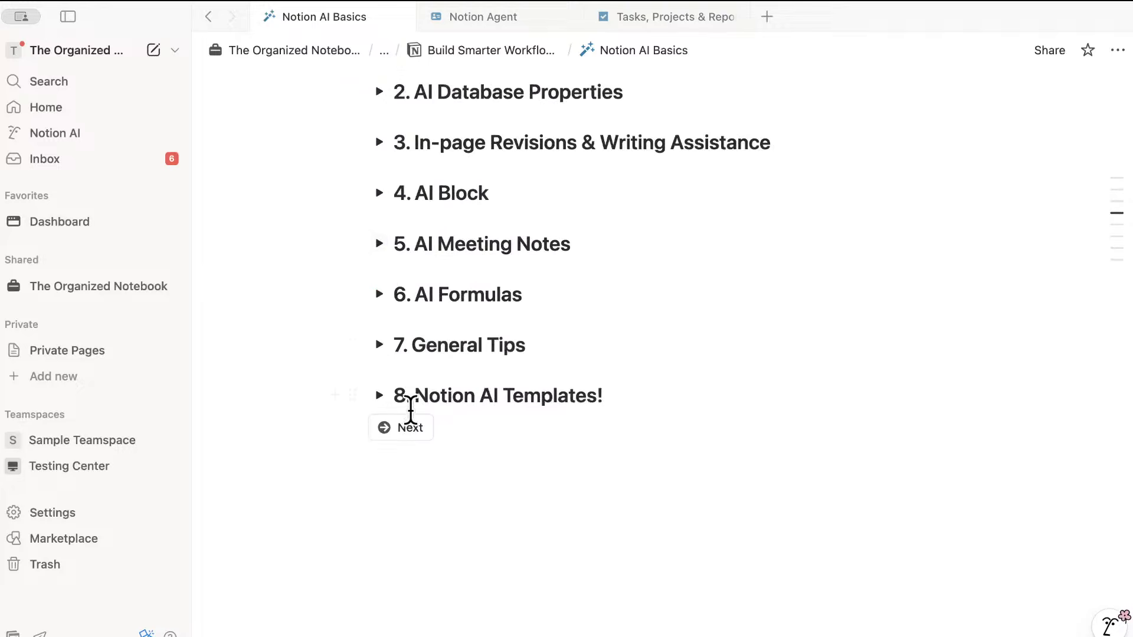
left_click(412, 429)
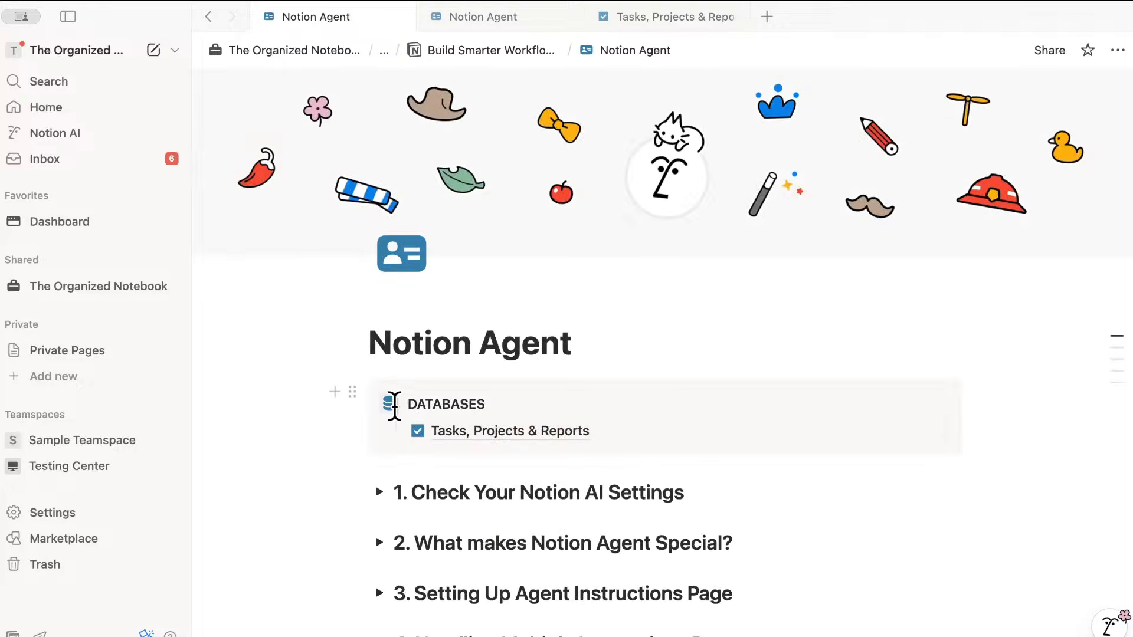
left_click(68, 15)
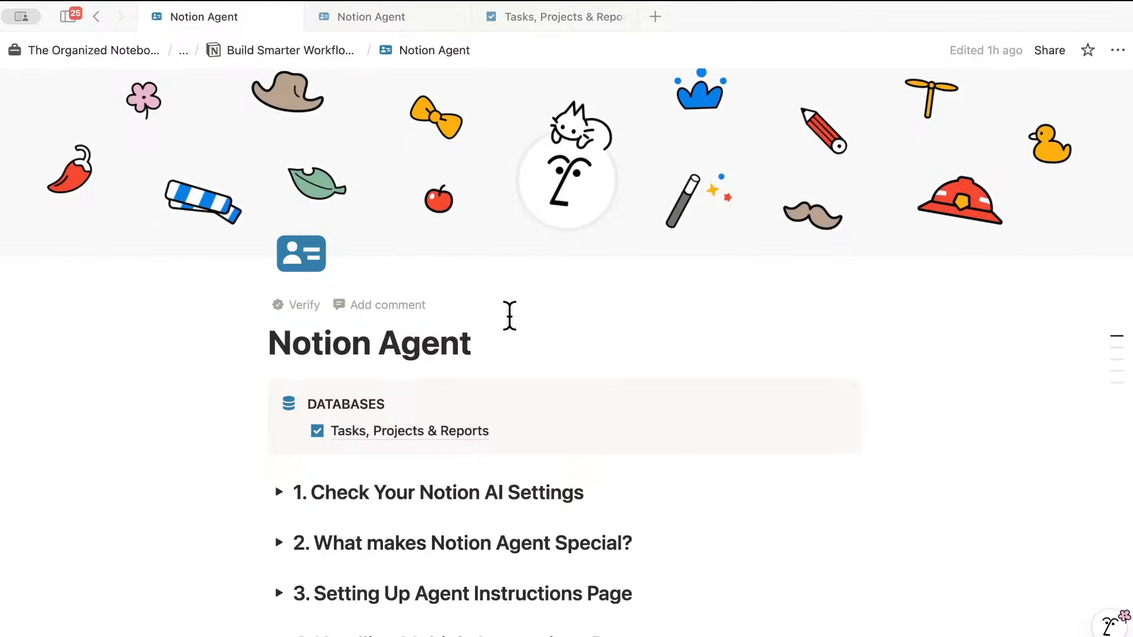
scroll(511, 313, "down", 1)
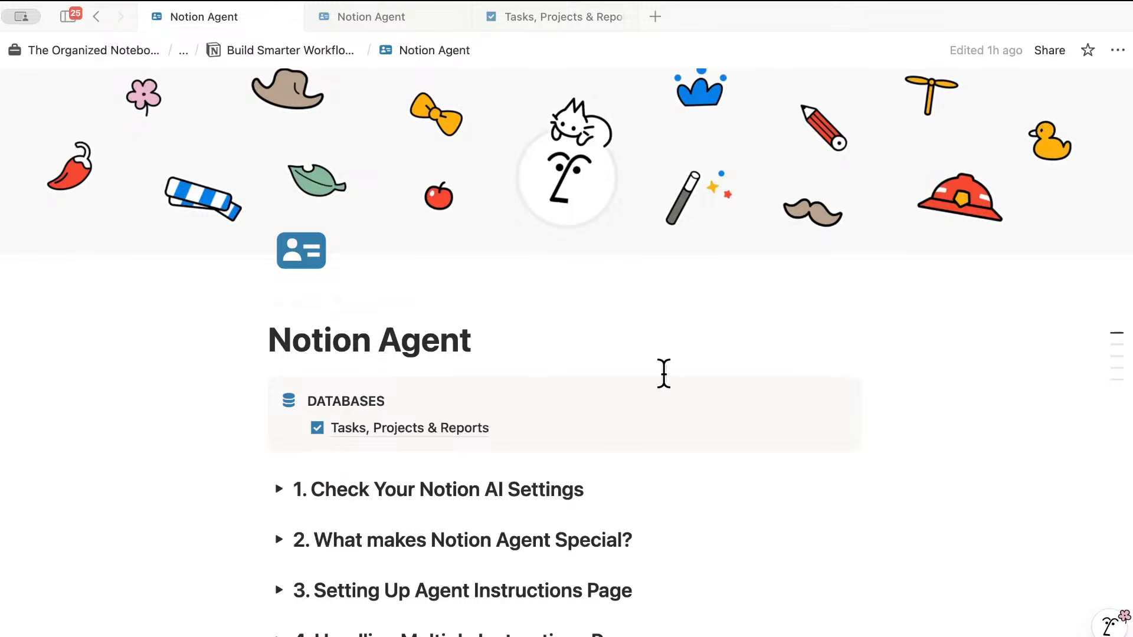
scroll(662, 373, "down", 5)
scroll(664, 371, "up", 5)
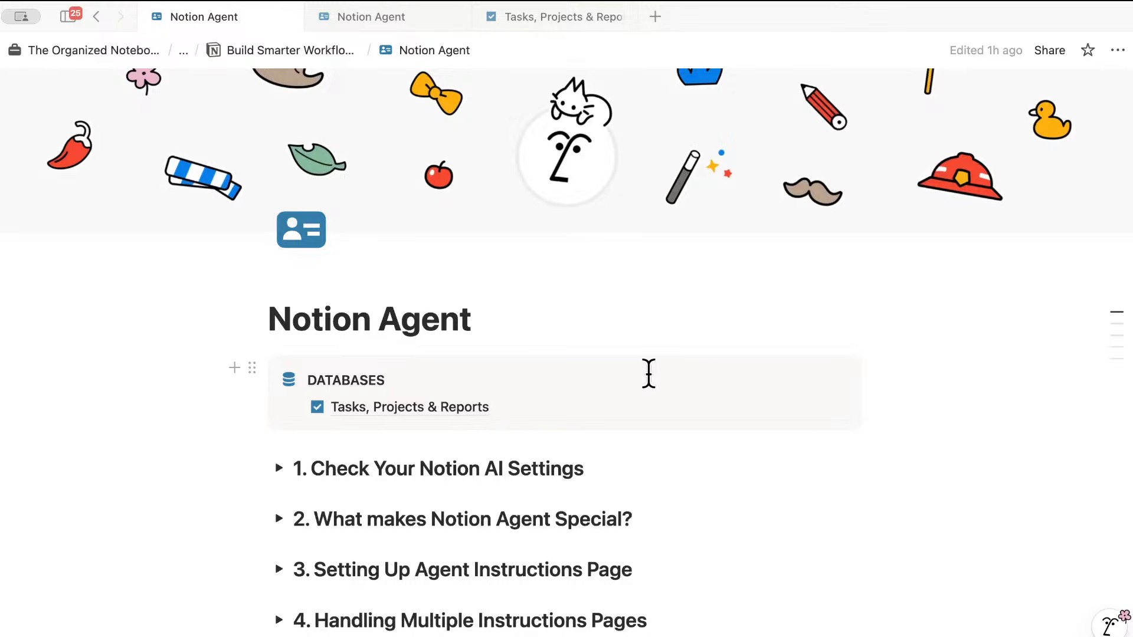
- Expand 1. Check Your Notion AI Settings to show its three bullets and re-dock the sidebar
left_click(279, 468)
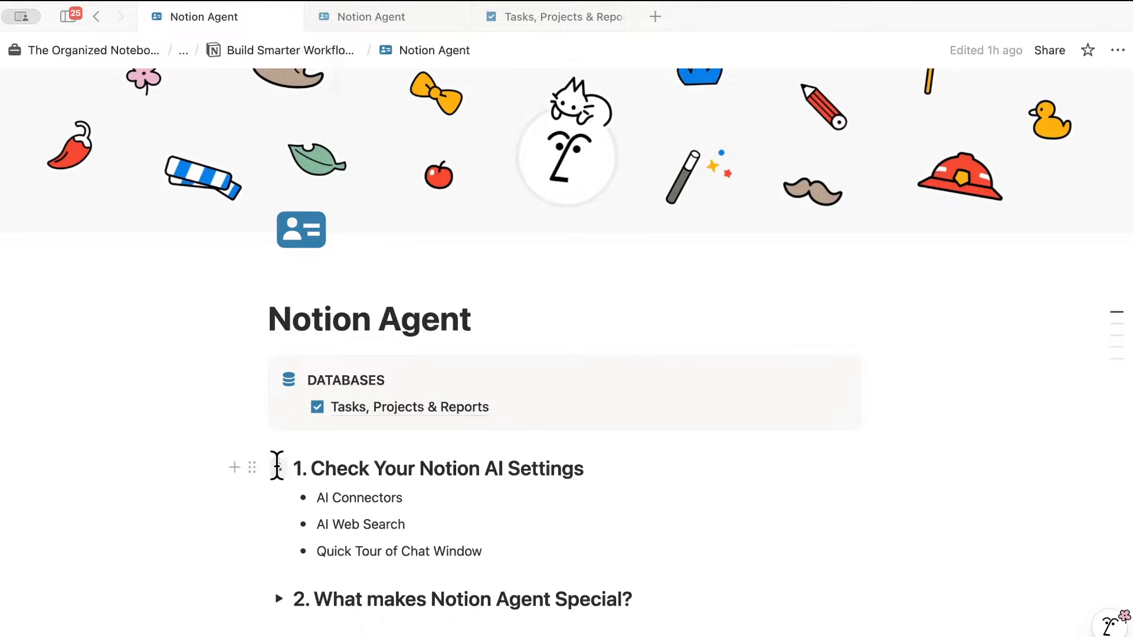
scroll(478, 440, "down", 2)
scroll(481, 444, "down", 1)
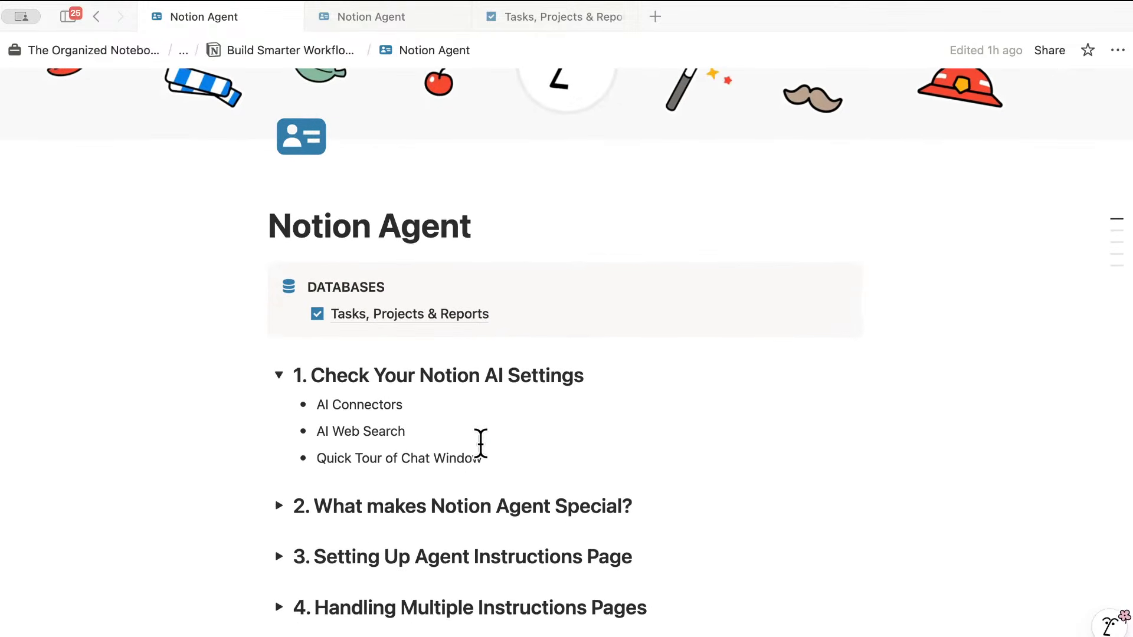
left_click(68, 14)
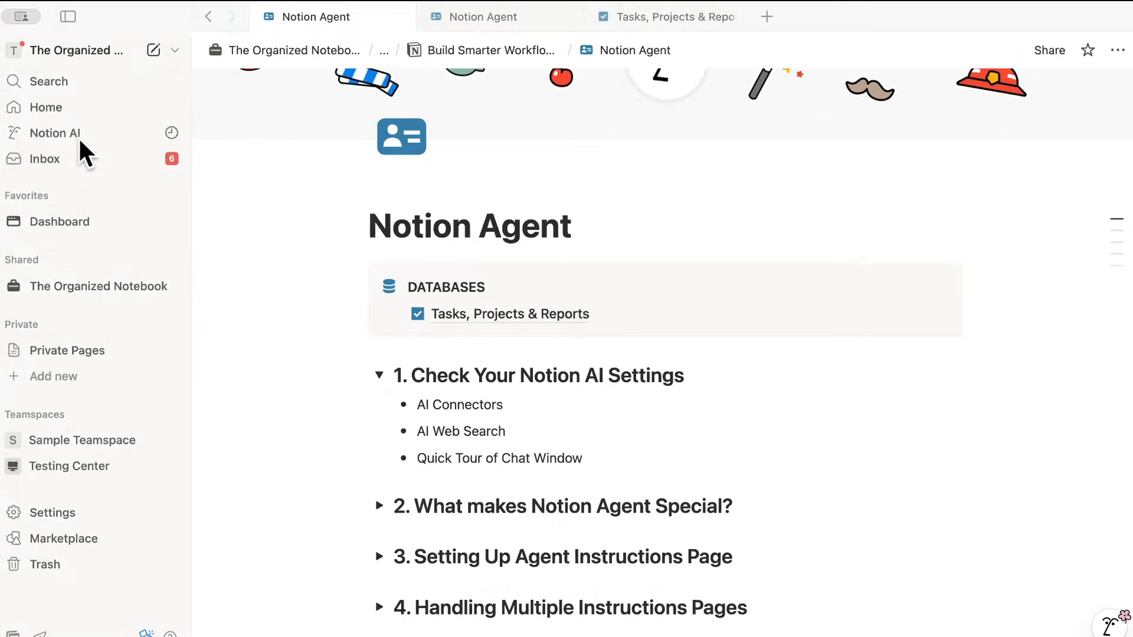
- Open workspace Settings at the Notion AI page, highlighting the AI Connectors heading
left_click(90, 511)
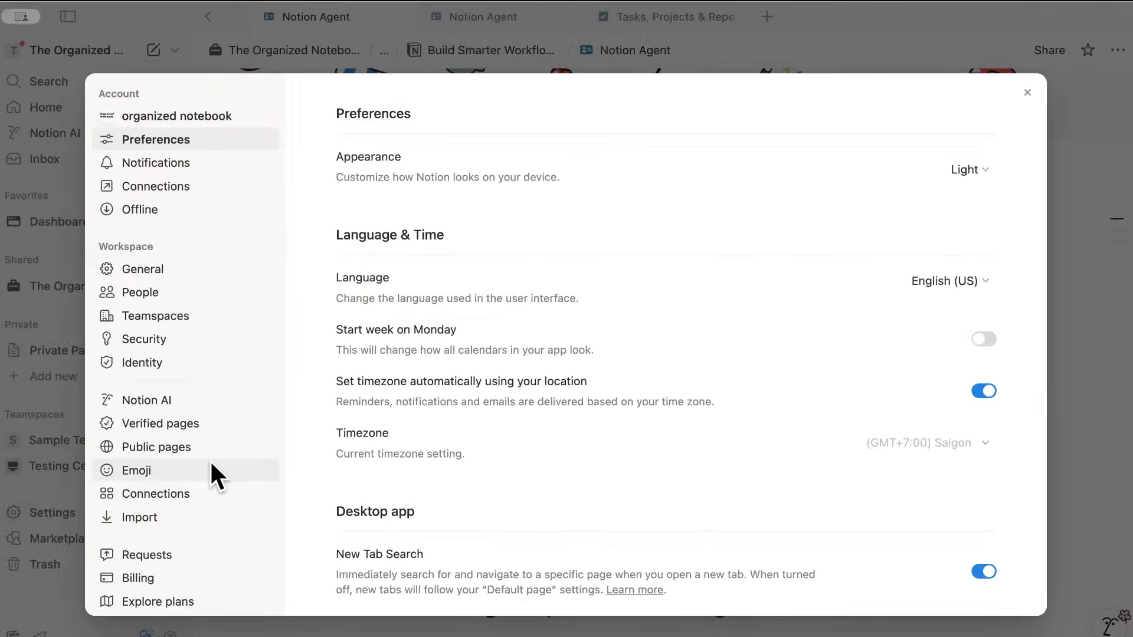
left_click(182, 398)
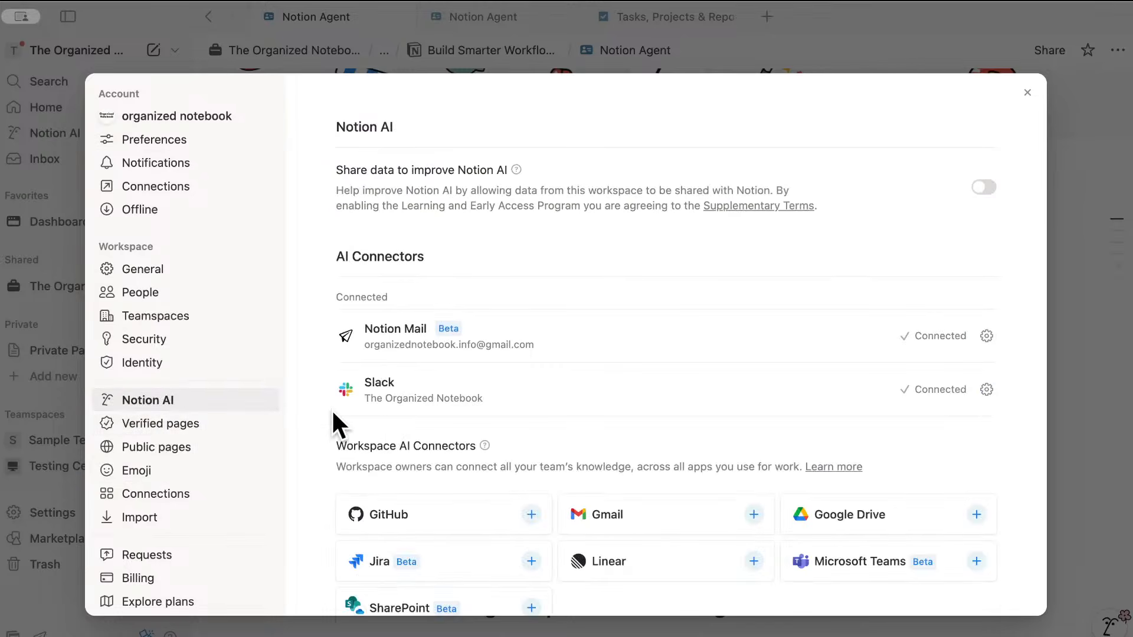
left_click_drag(338, 260, 461, 264)
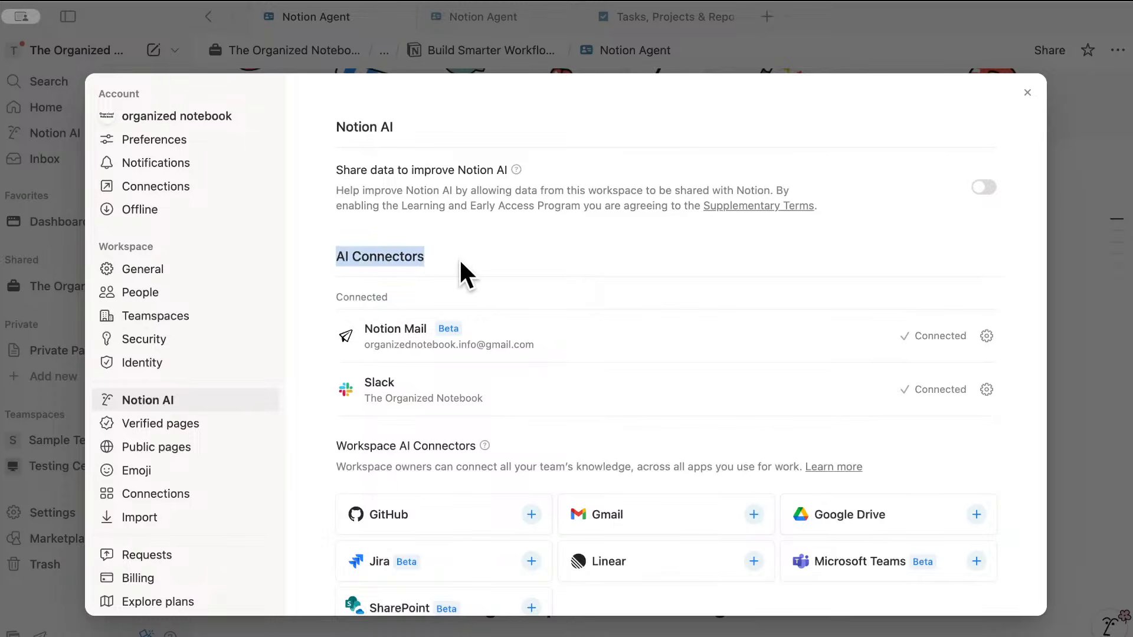
left_click(434, 259)
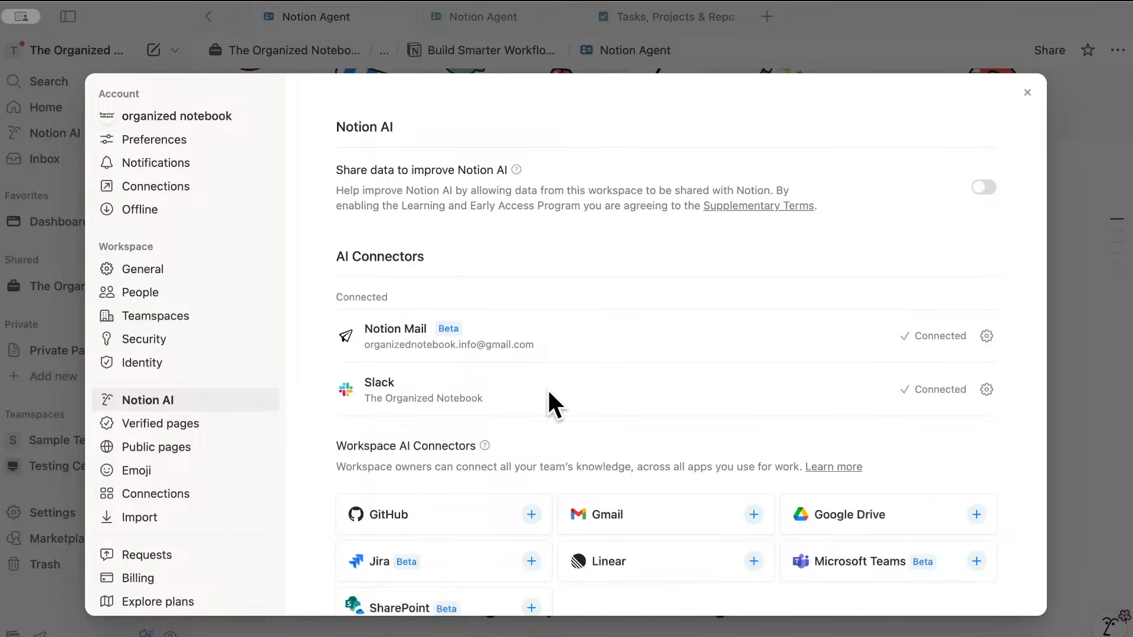
- Review the web search, personalization and meeting notes options, then close Settings
scroll(547, 388, "down", 1)
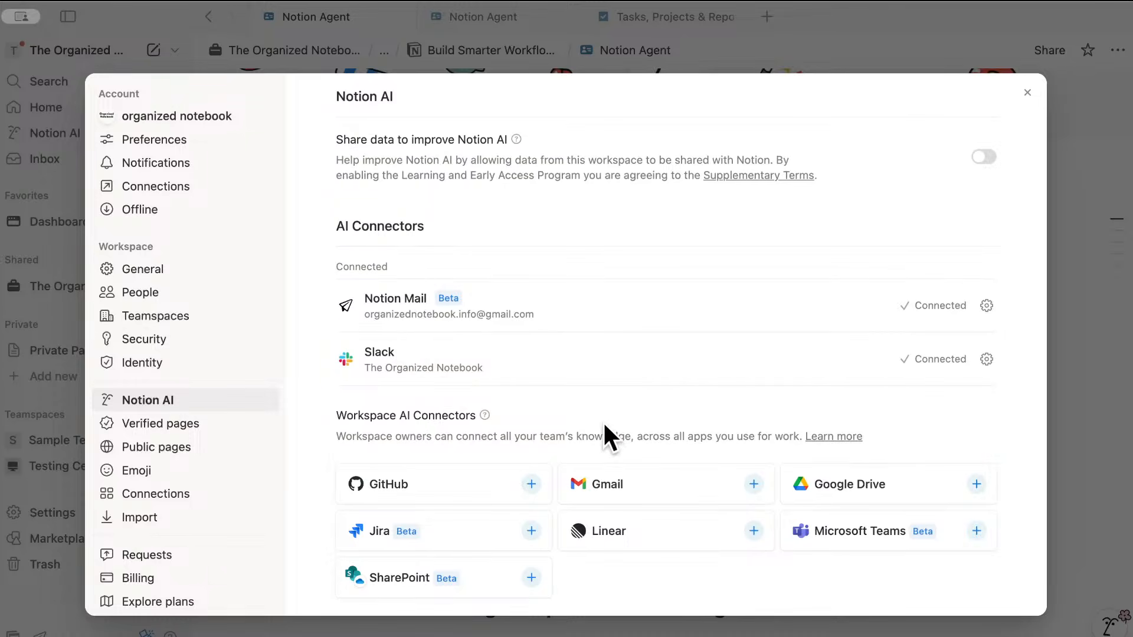
scroll(605, 434, "down", 4)
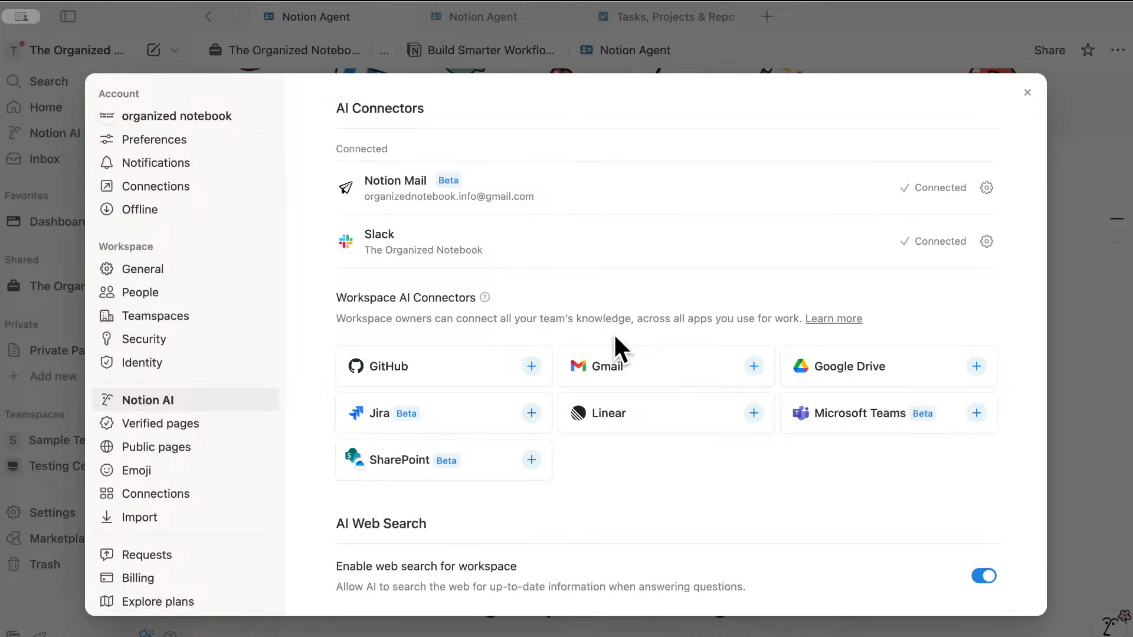
scroll(614, 332, "down", 1)
scroll(635, 328, "down", 5)
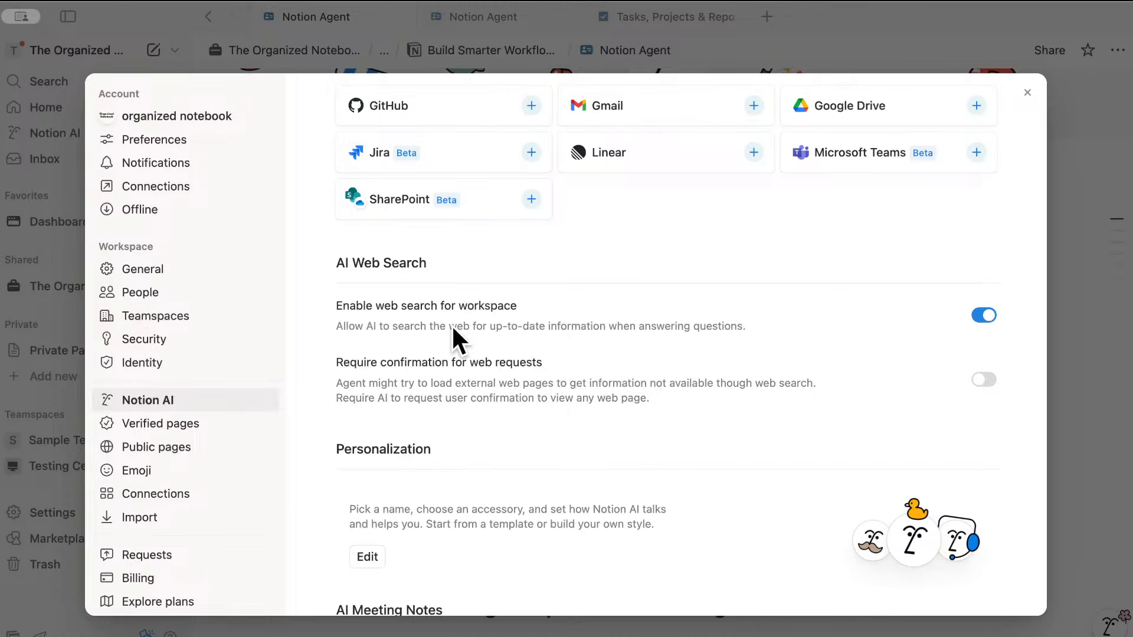
scroll(472, 342, "down", 3)
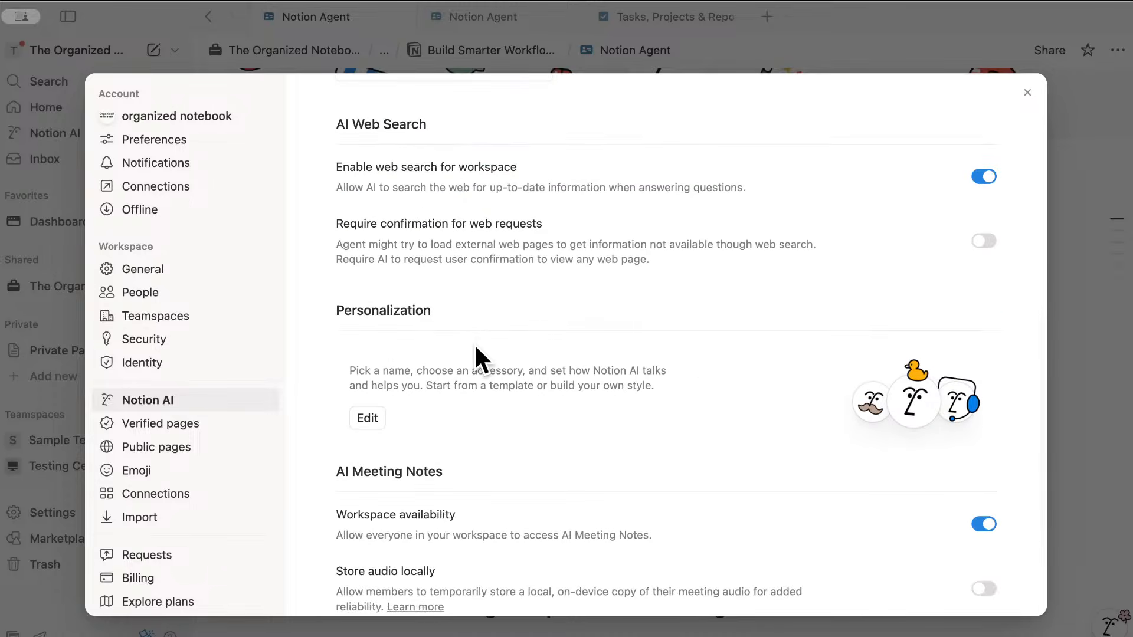
scroll(476, 341, "down", 3)
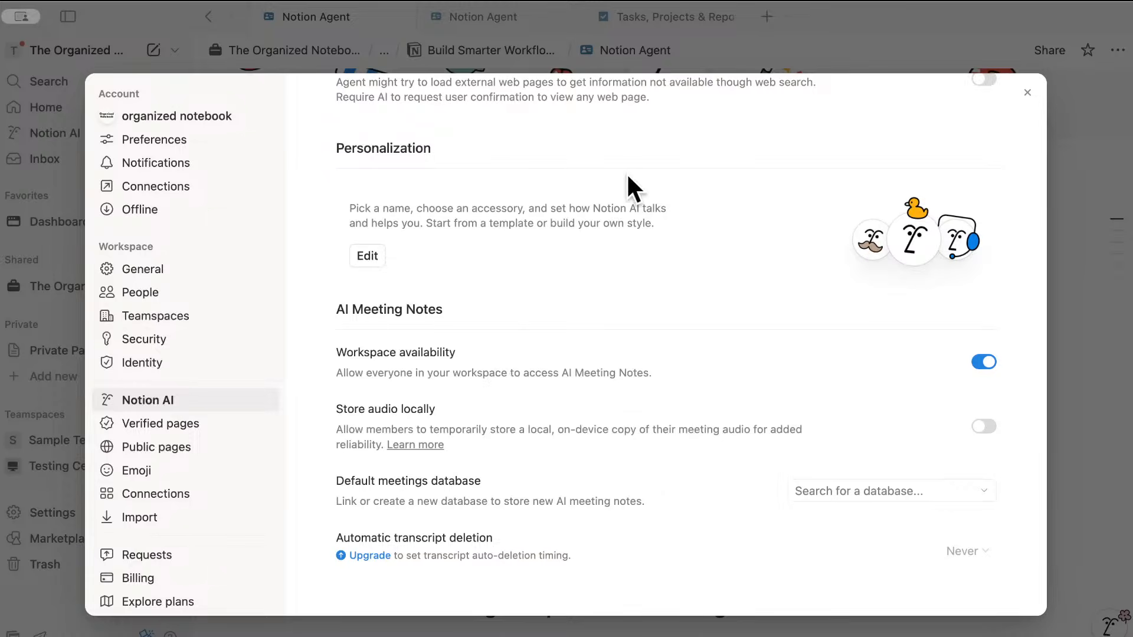
left_click(755, 56)
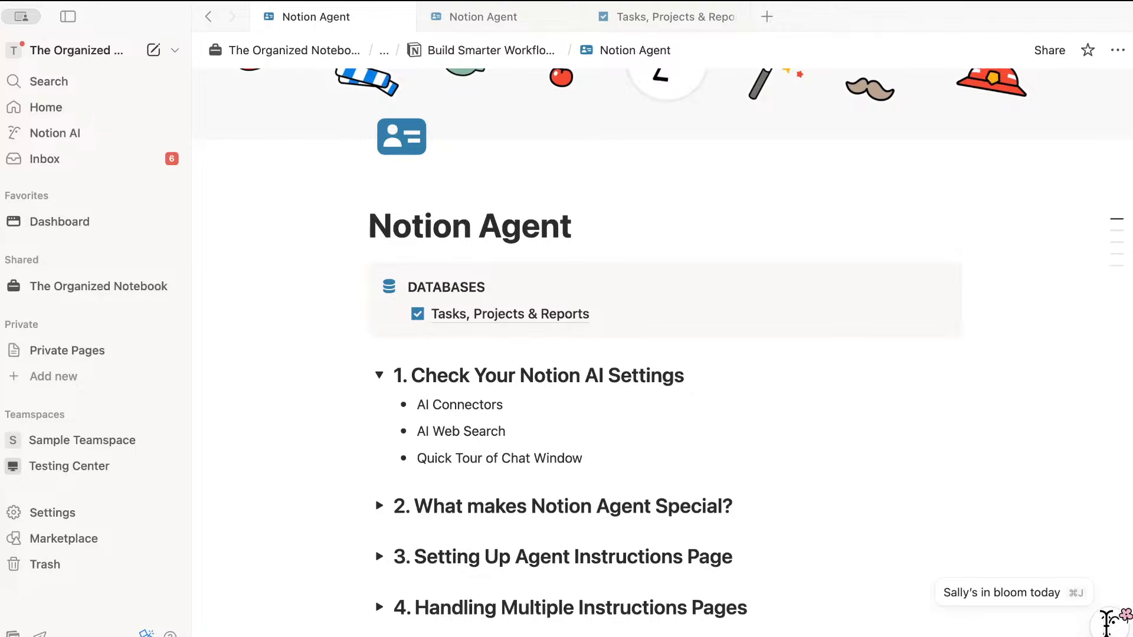
- Start a new Notion AI chat without the Notion Agent page context and view the model list
left_click(1109, 623)
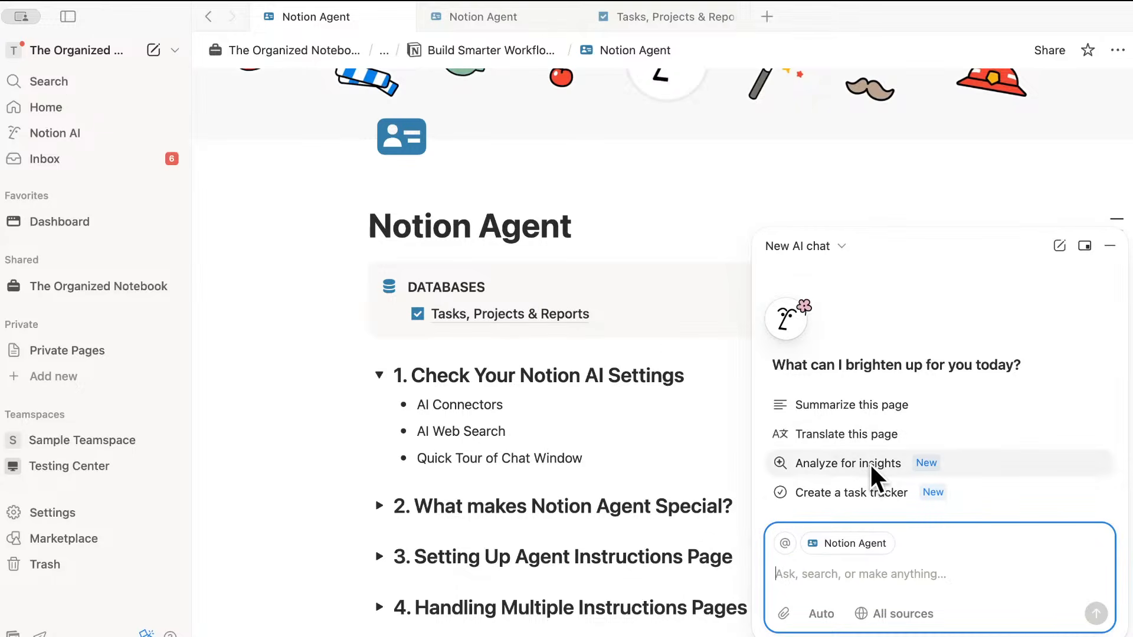
left_click(883, 542)
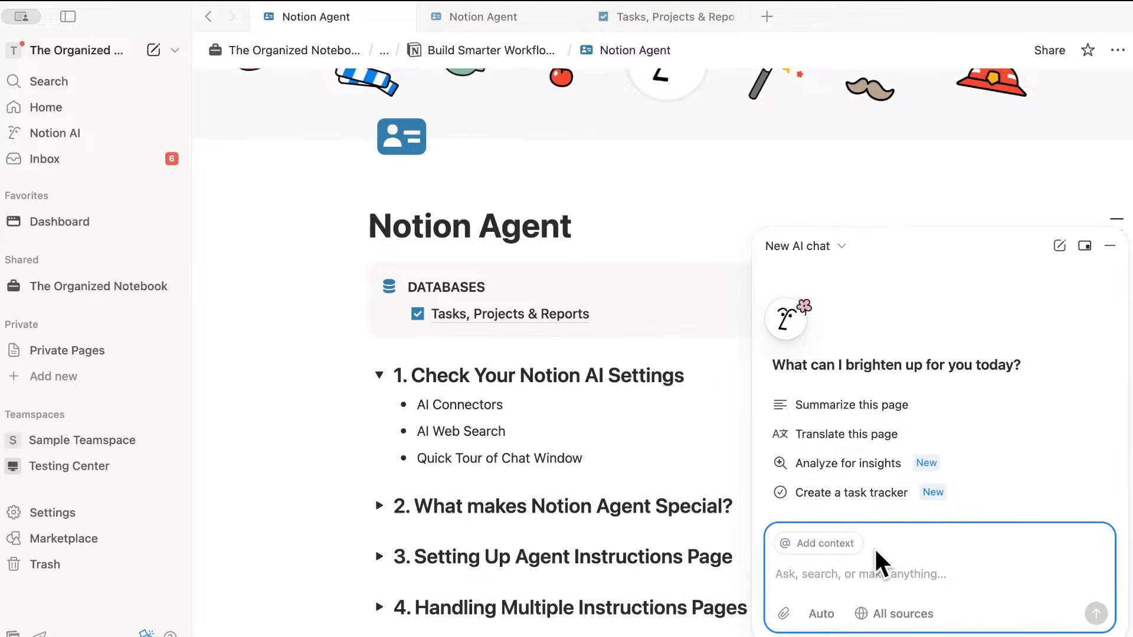
left_click(814, 543)
left_click(827, 545)
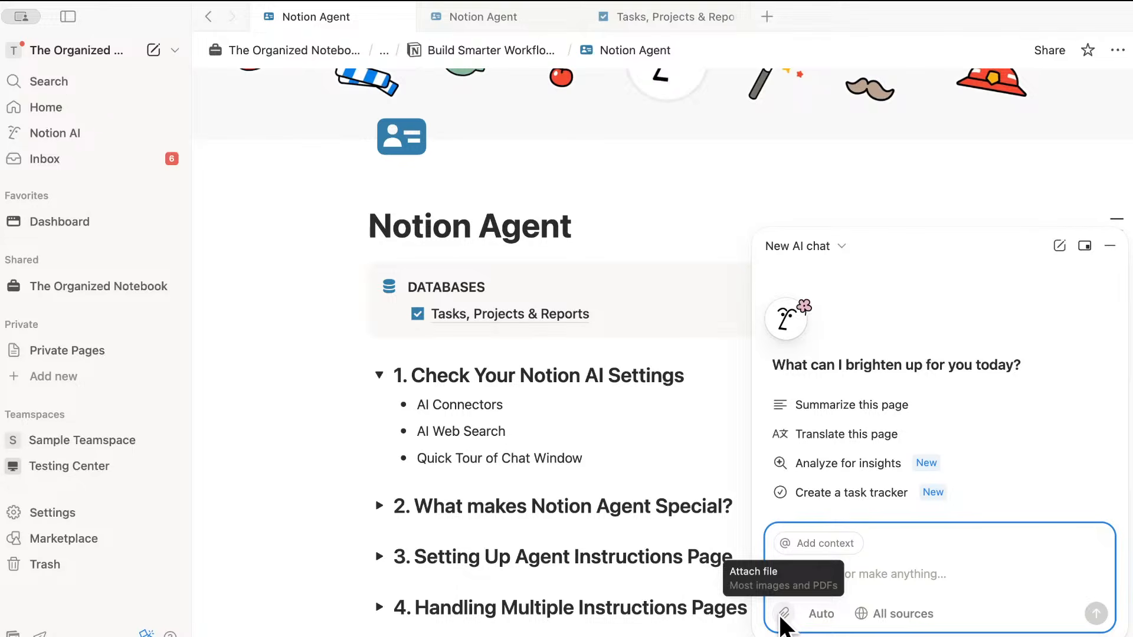
left_click(821, 616)
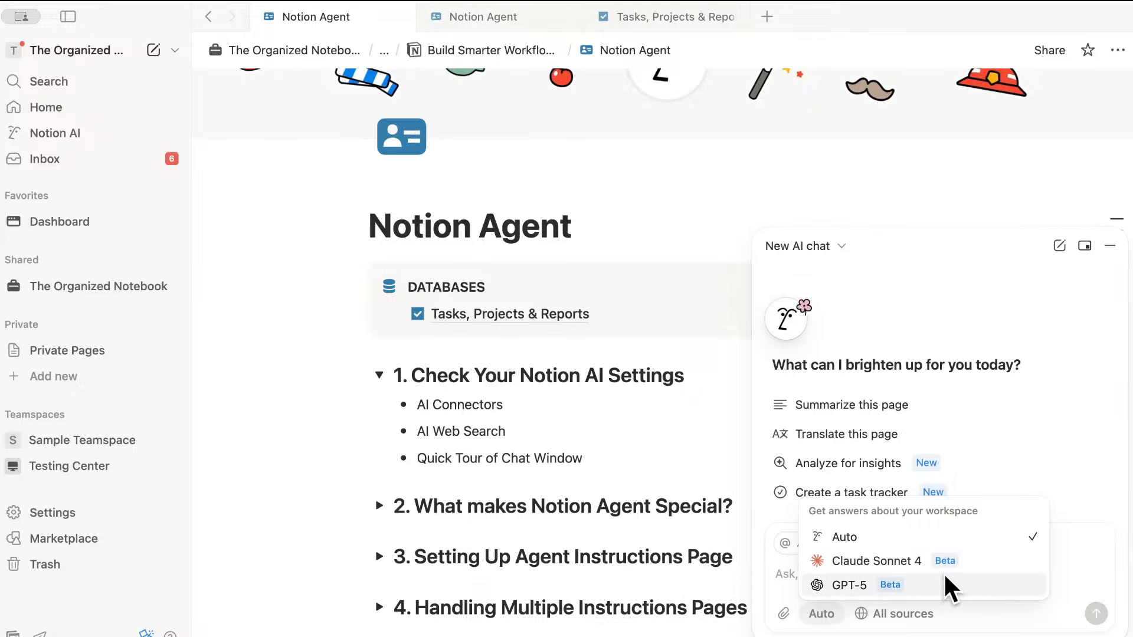
- Keep Auto as the model, then inspect and close the All sources search scope list
left_click(1061, 554)
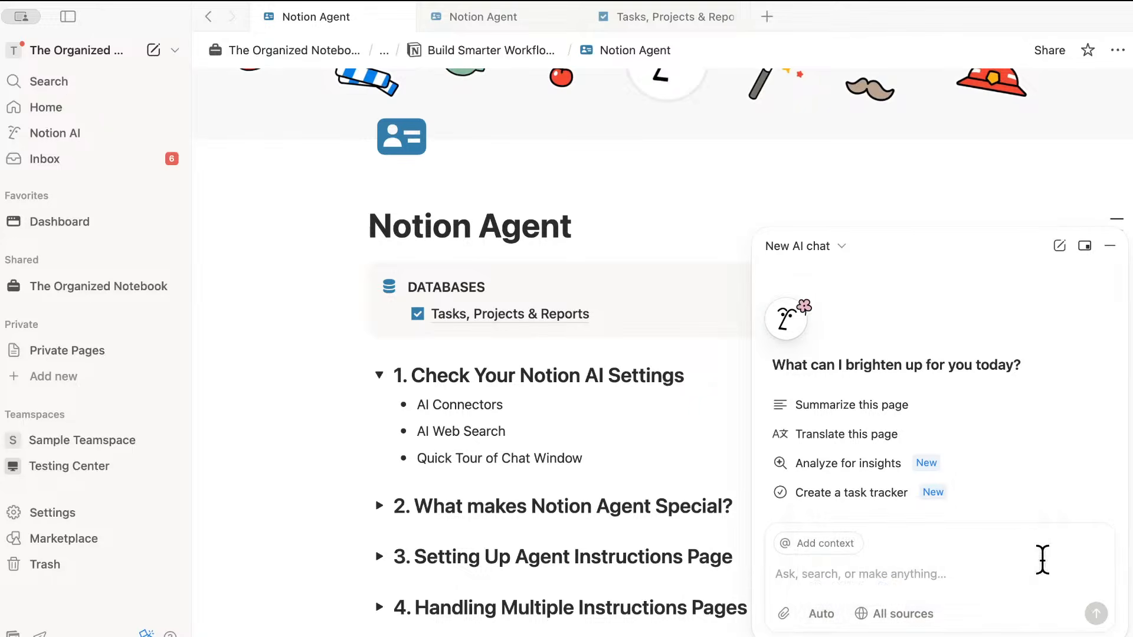
left_click(909, 615)
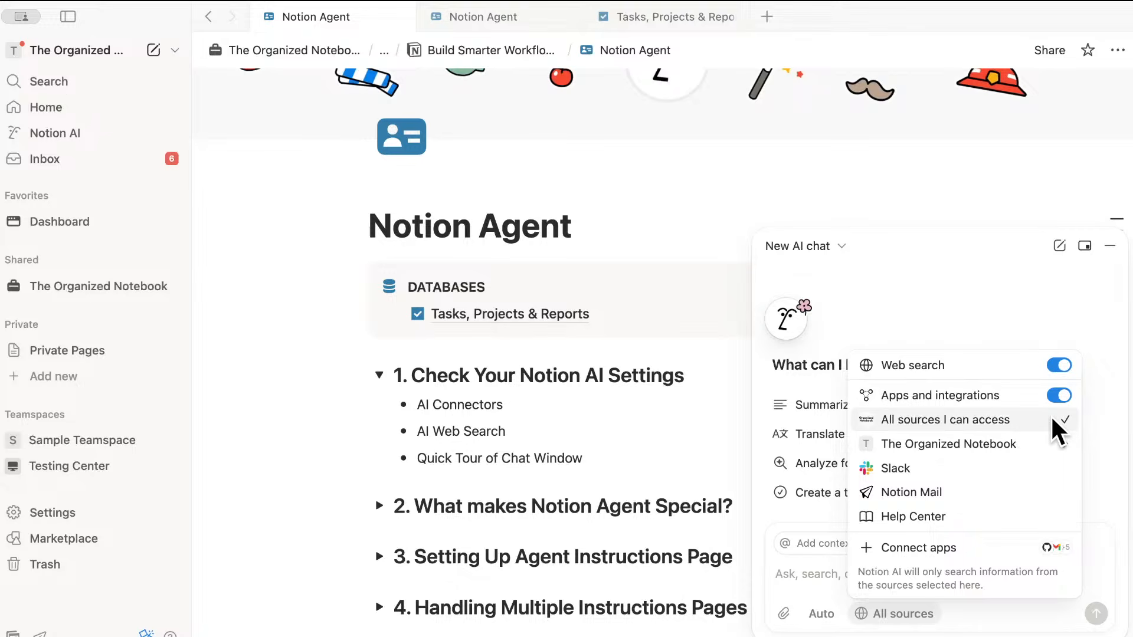
mouse_move(988, 443)
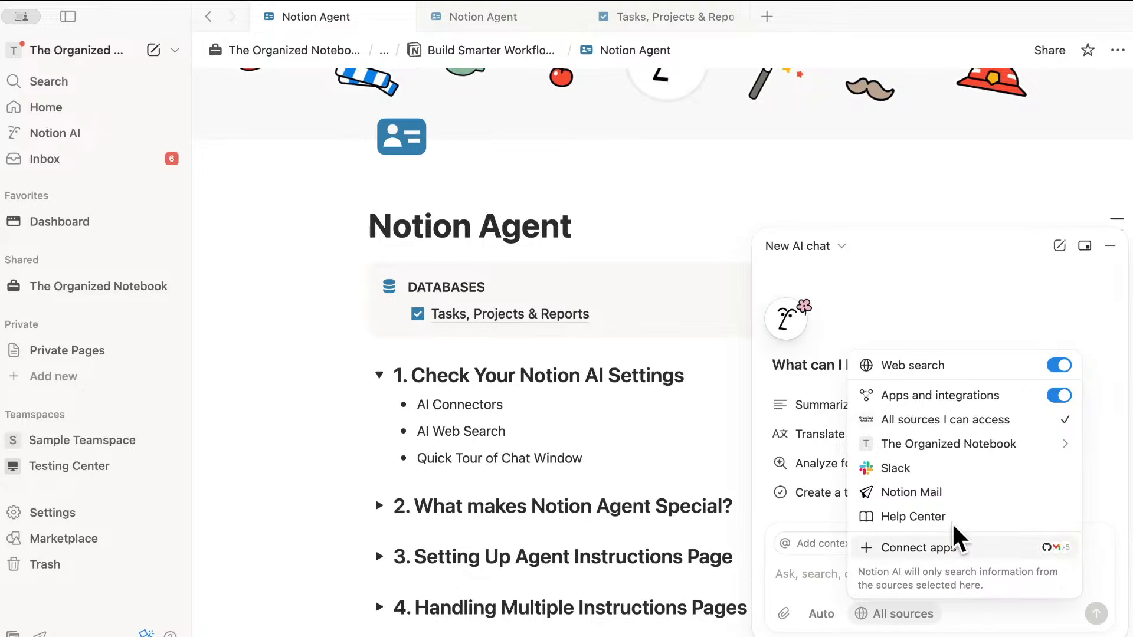
left_click(965, 627)
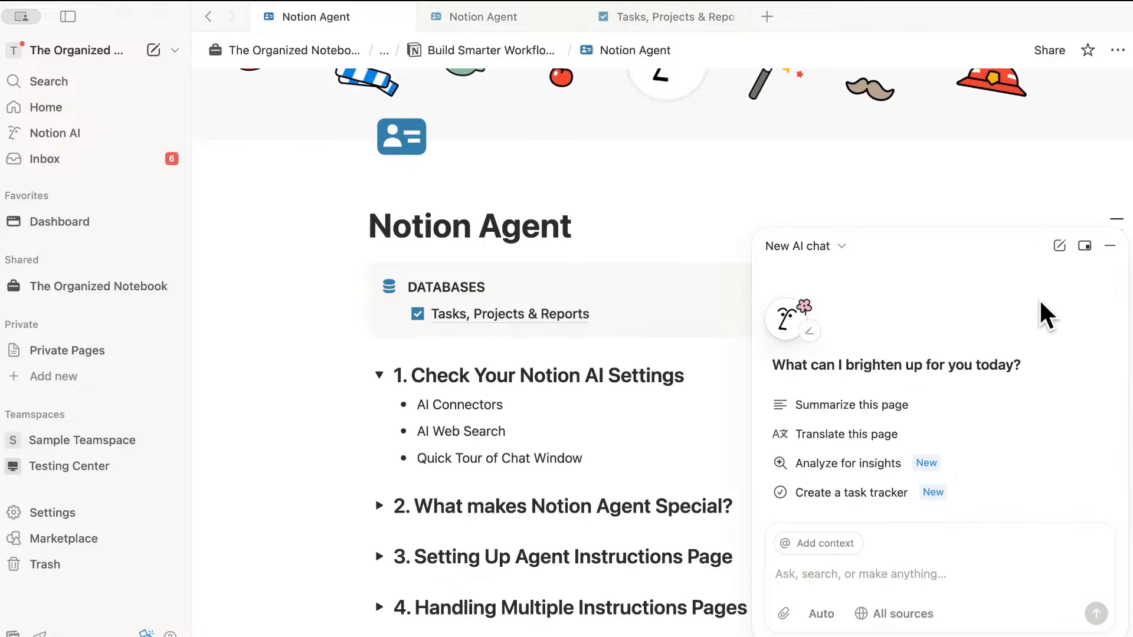
- Minimize the AI chat, collapse section 1, and expand section 2, What makes Notion Agent Special?
left_click(1109, 246)
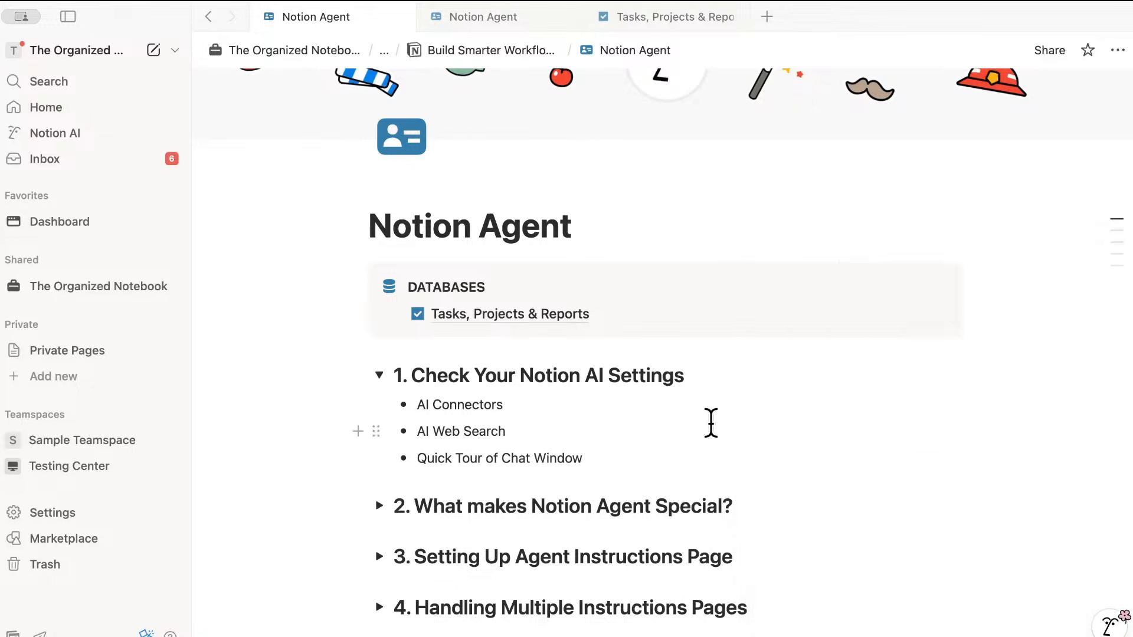
left_click(379, 375)
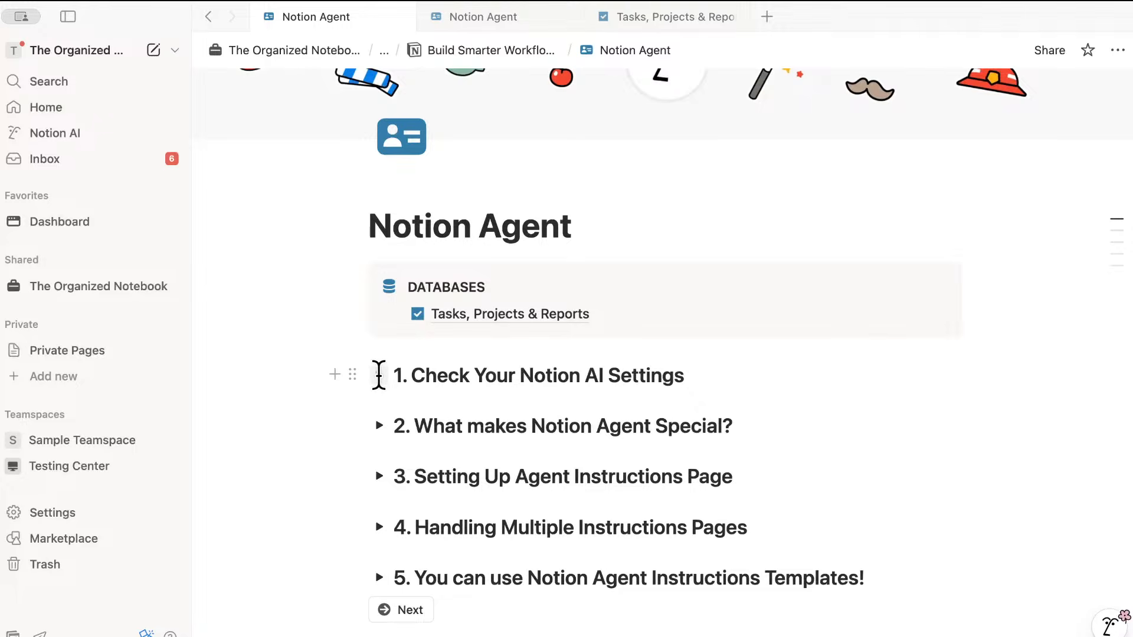
left_click(379, 425)
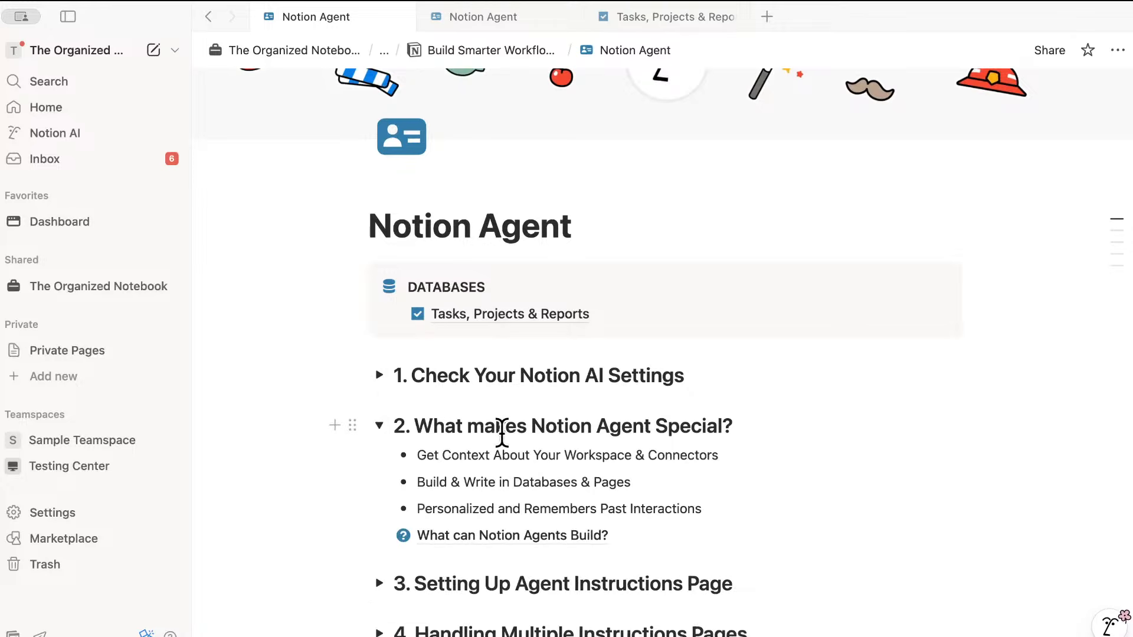
scroll(641, 443, "down", 3)
scroll(642, 443, "down", 1)
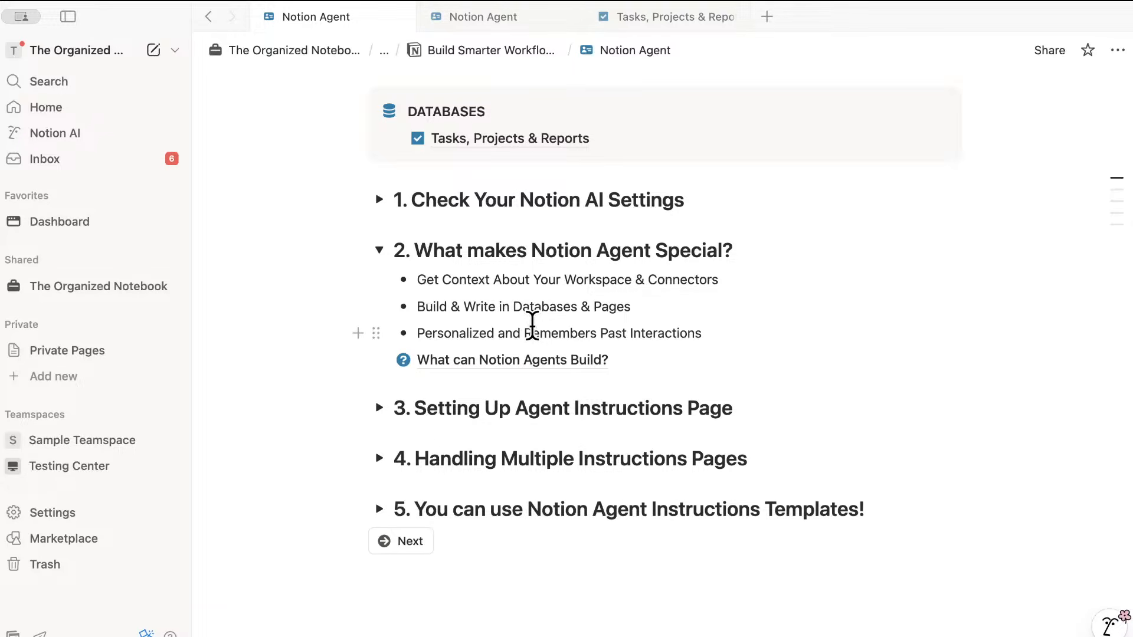
- On the What can Notion Agents Build? page, ask AI chat to 'Showcase all blocks that you are able to create in Notion in this page'
left_click(485, 359)
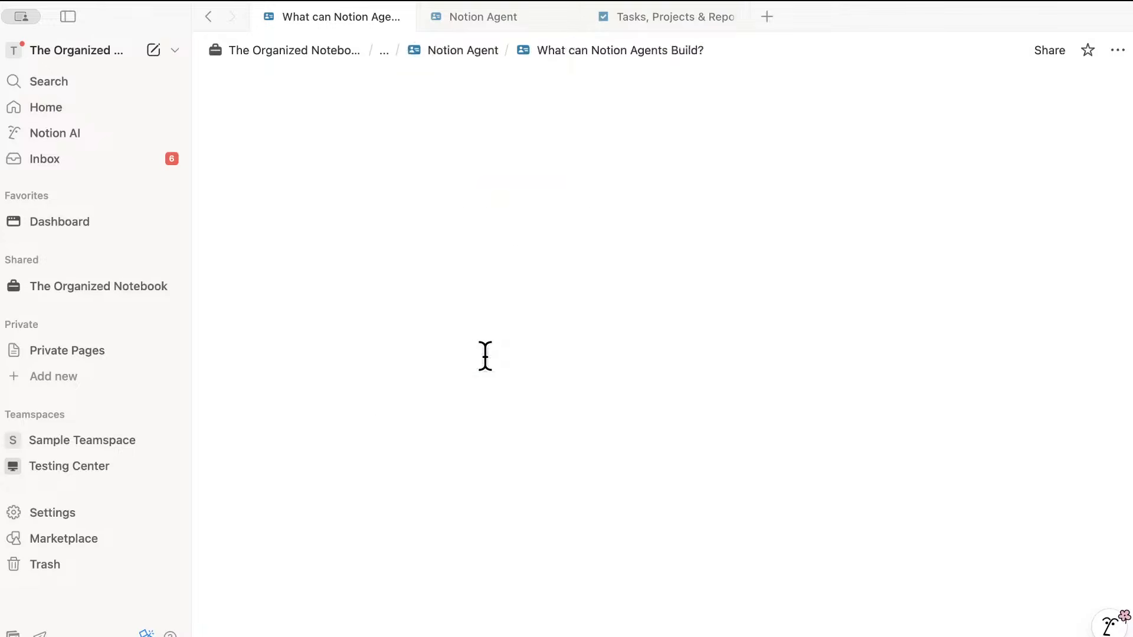
left_click(69, 16)
left_click(397, 322)
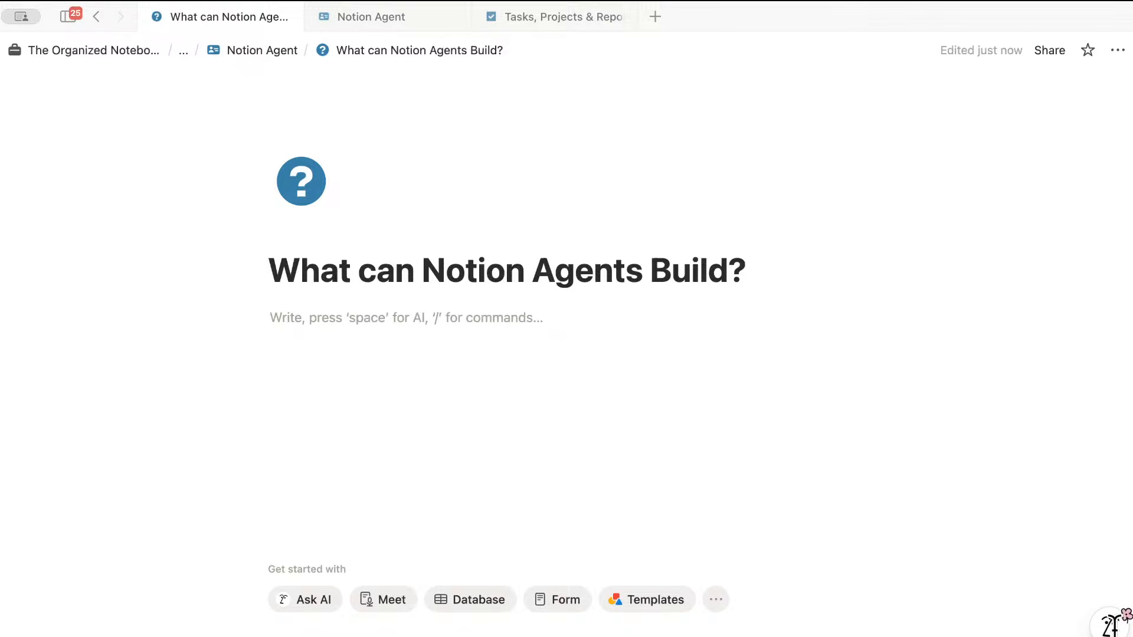
left_click(1110, 623)
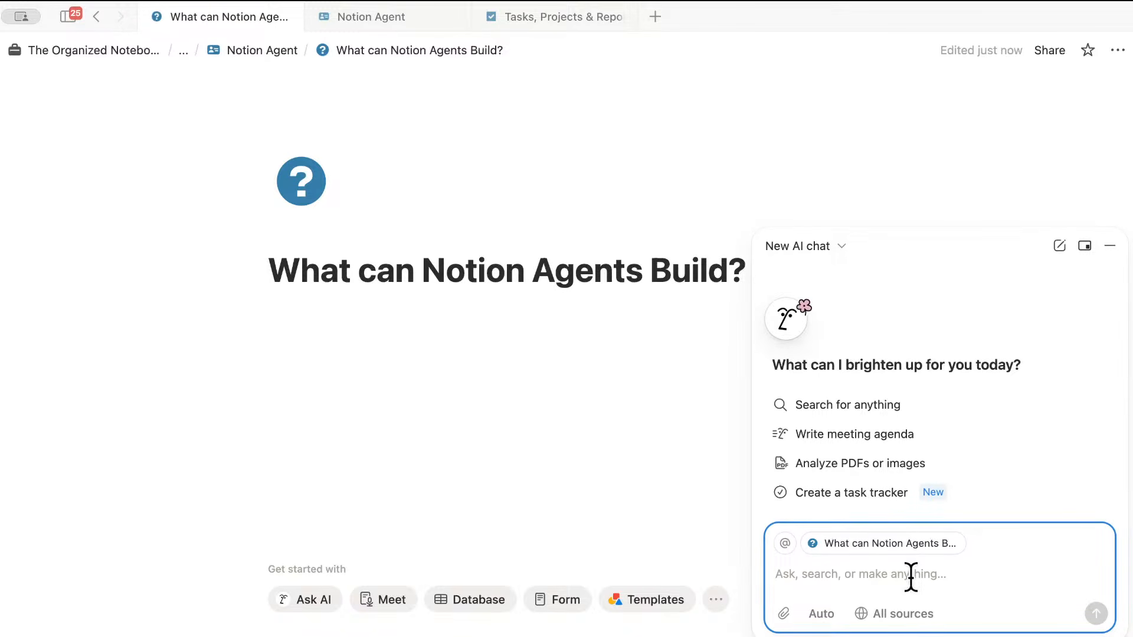
type("Show")
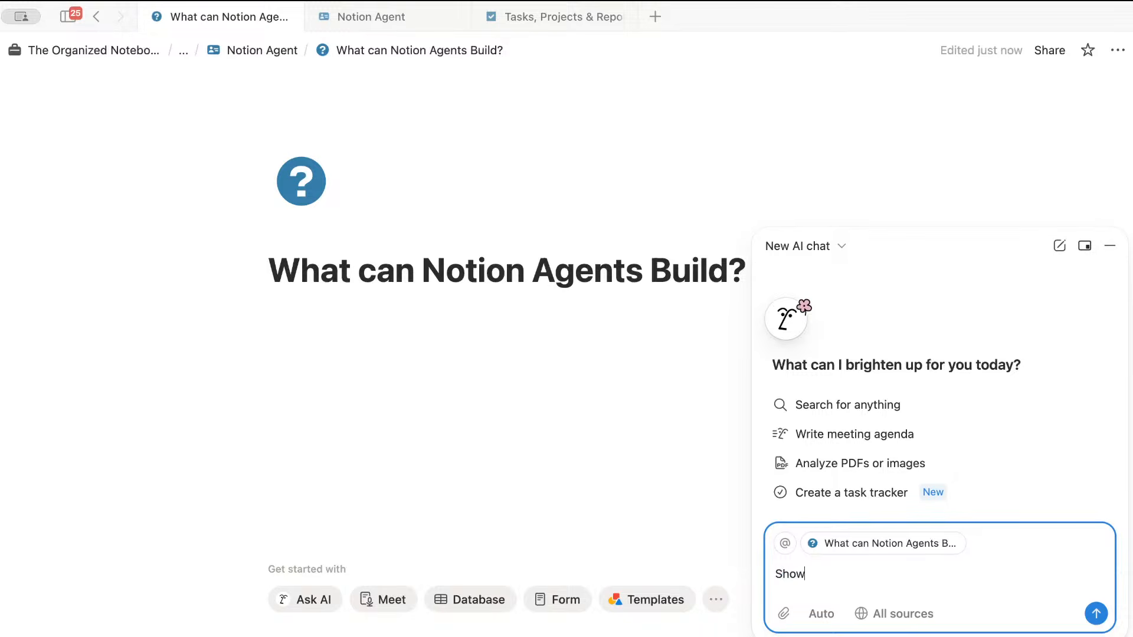
type("case all blocks that you are able to create ")
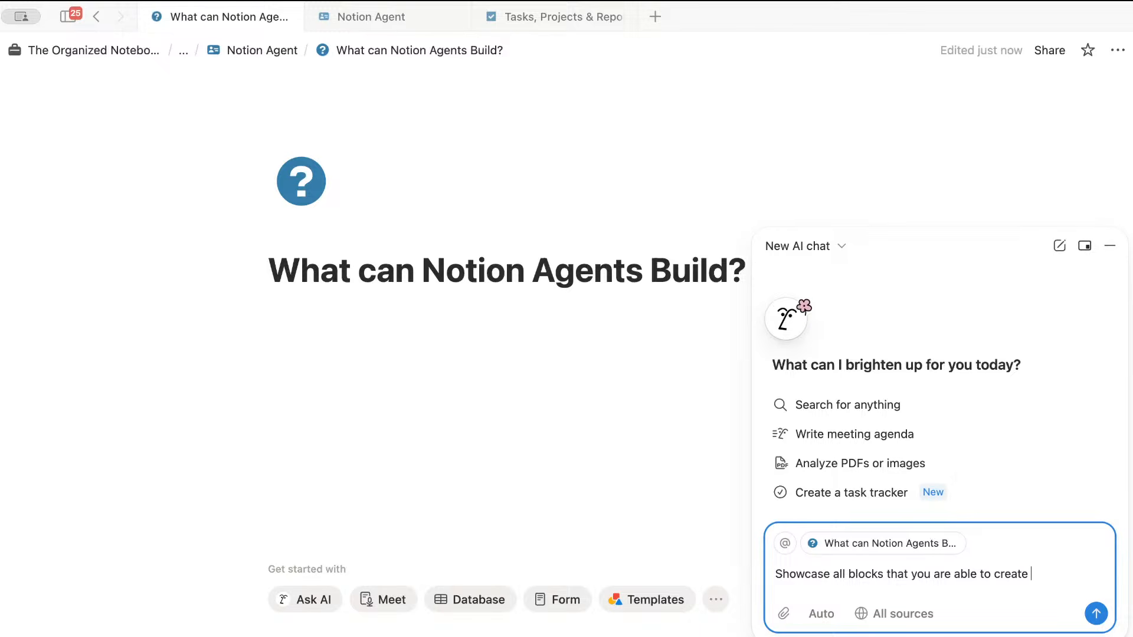
type("in Notion in this page")
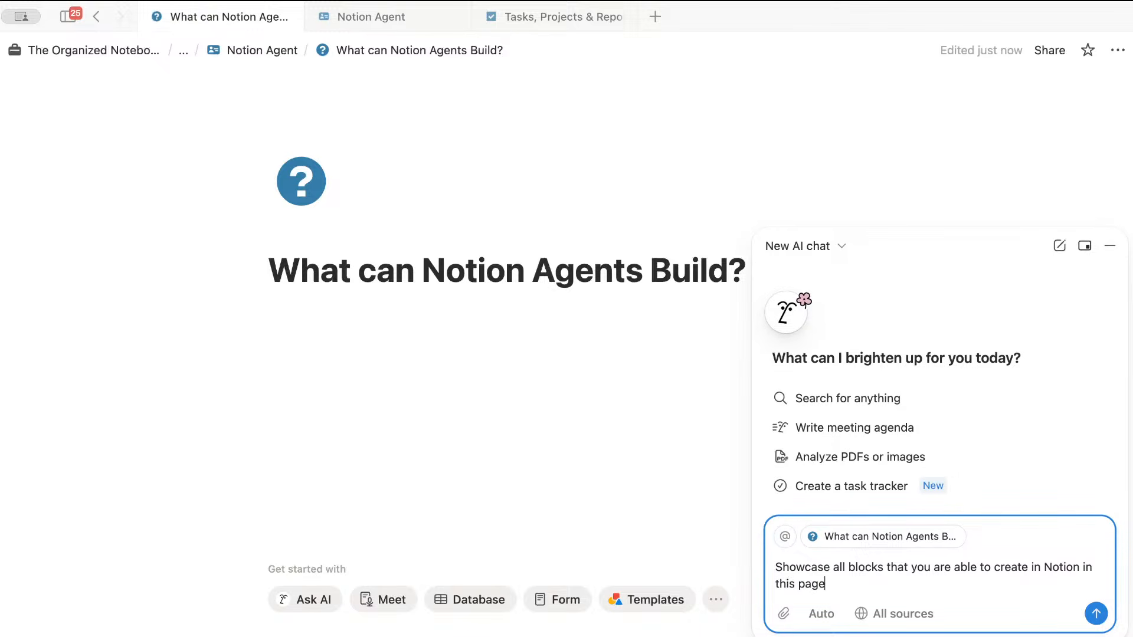
- Send the showcase prompt and review the generated headings, text styles and lists
key("Return")
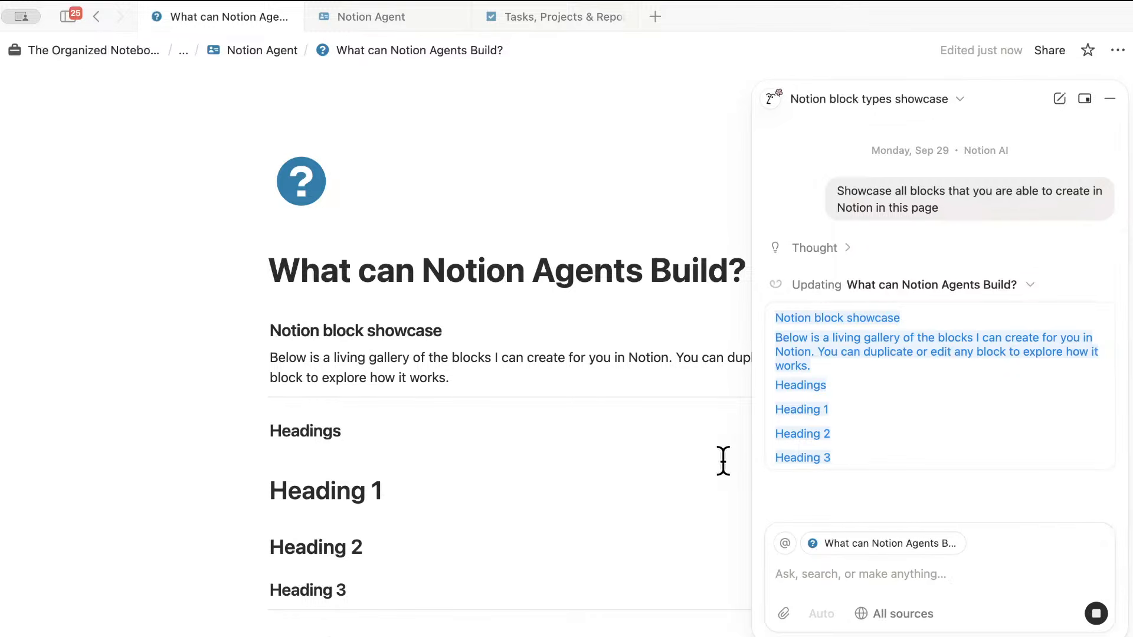
scroll(654, 480, "down", 5)
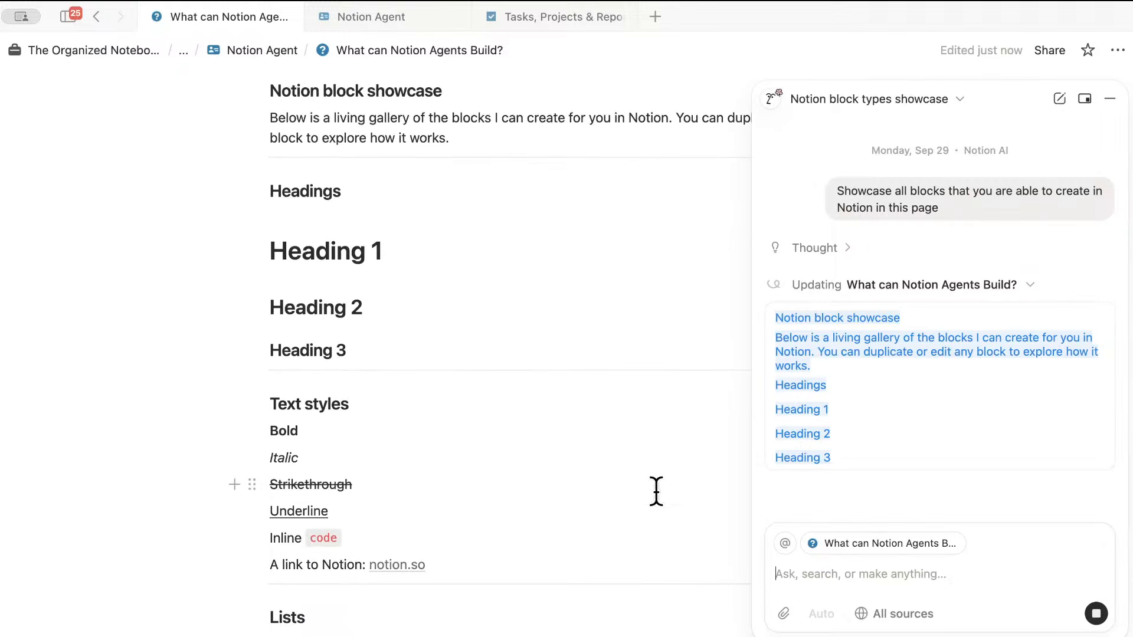
scroll(657, 491, "down", 1)
scroll(655, 495, "down", 1)
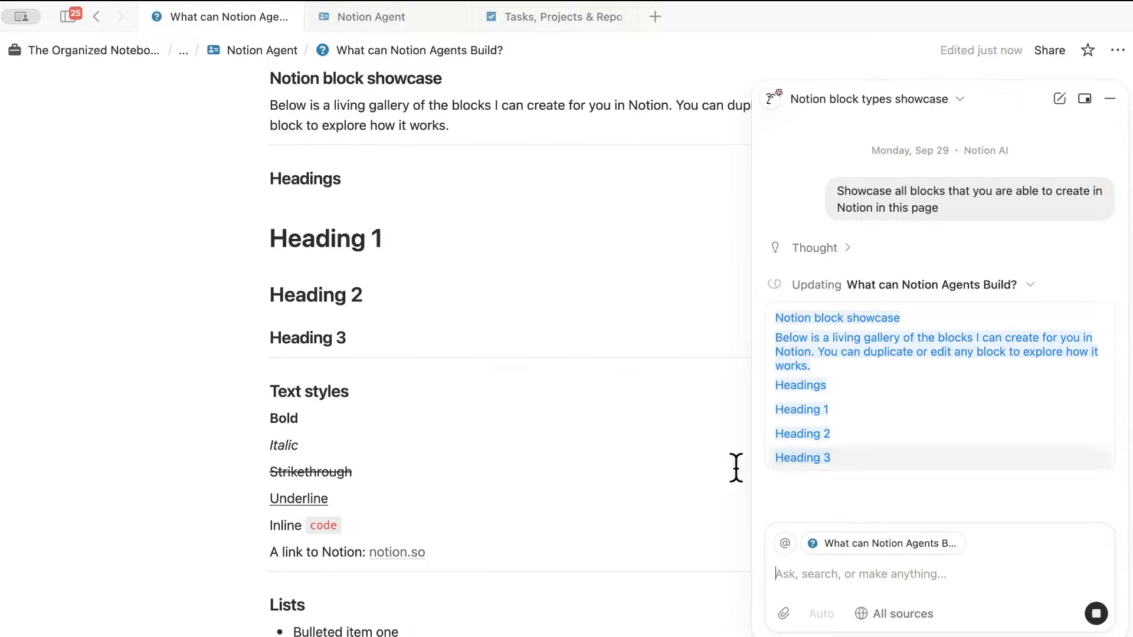
scroll(617, 473, "down", 2)
scroll(619, 474, "up", 5)
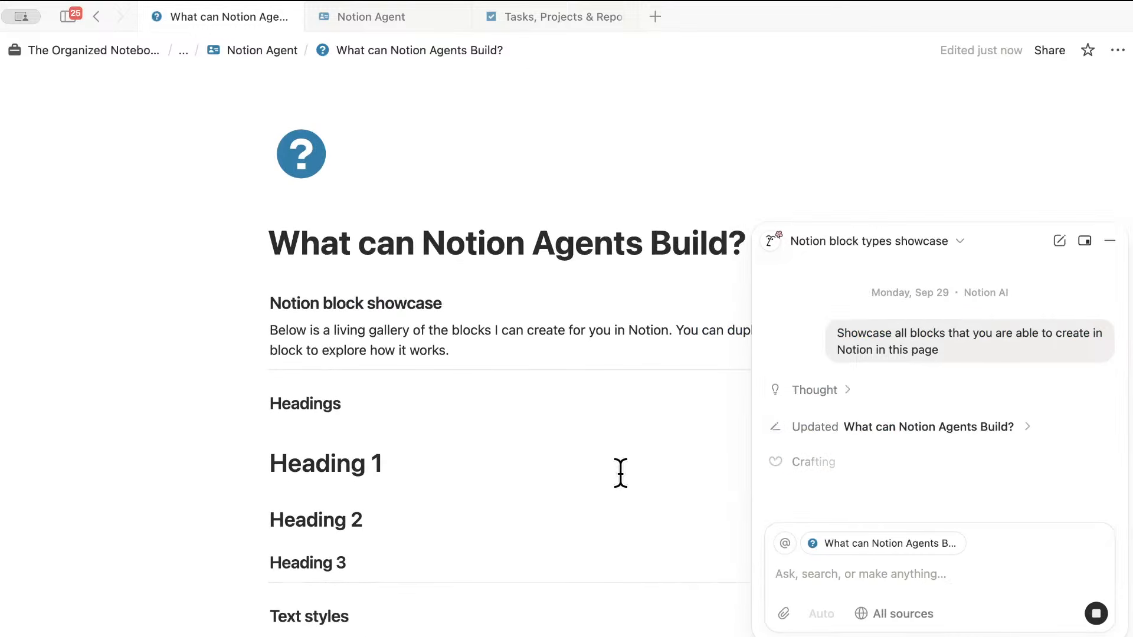
scroll(575, 467, "down", 1)
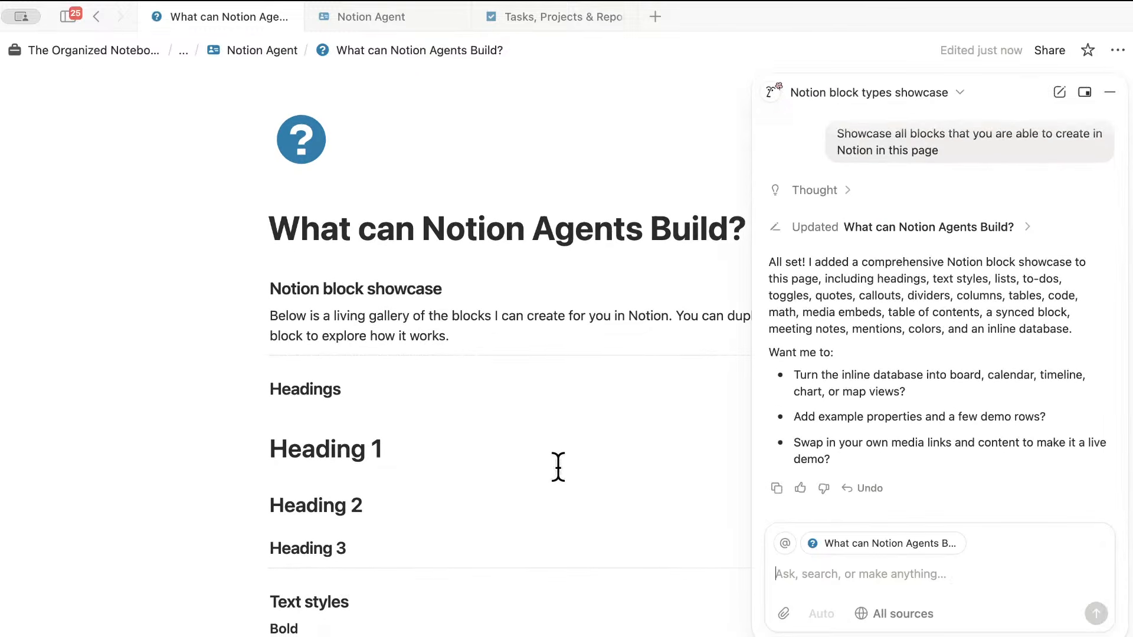
left_click(1026, 227)
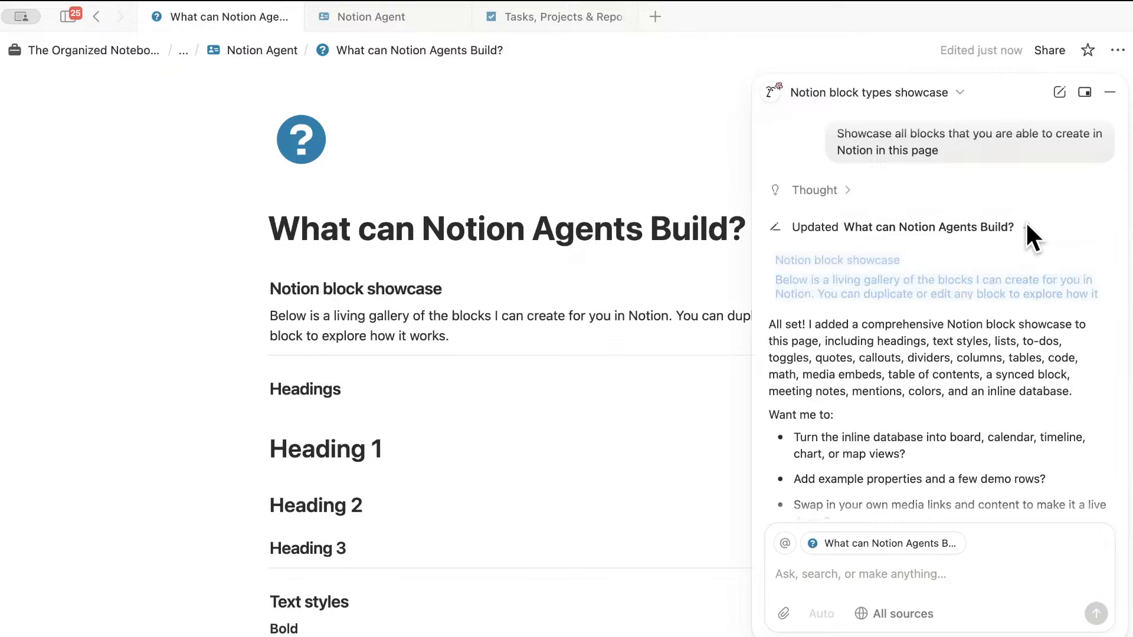
left_click(1026, 227)
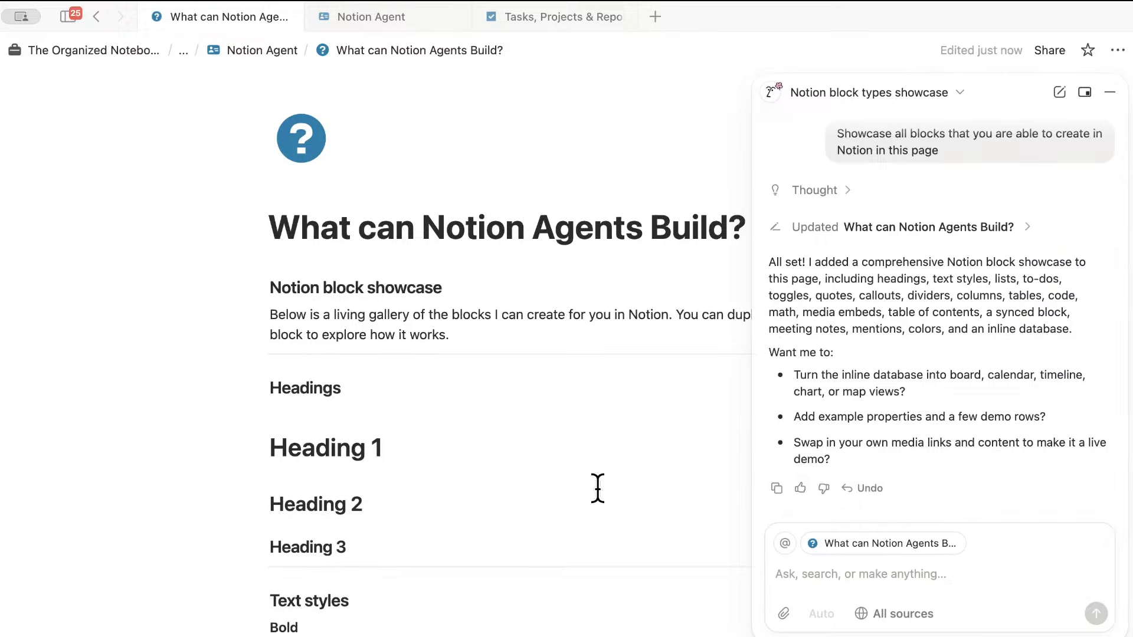
scroll(597, 484, "down", 5)
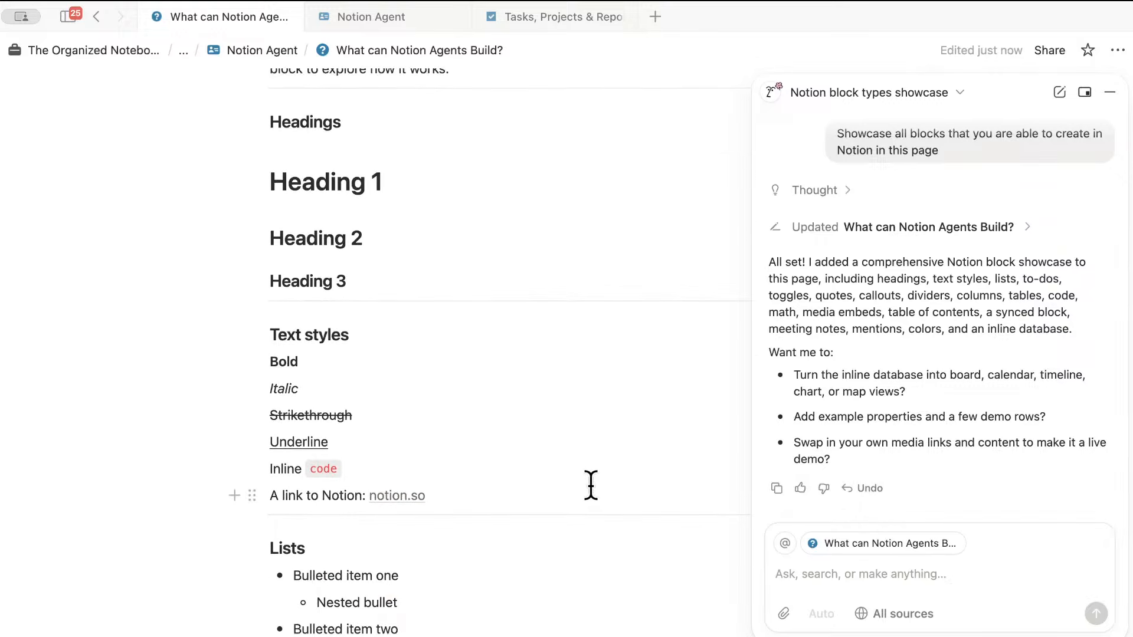
scroll(591, 486, "down", 5)
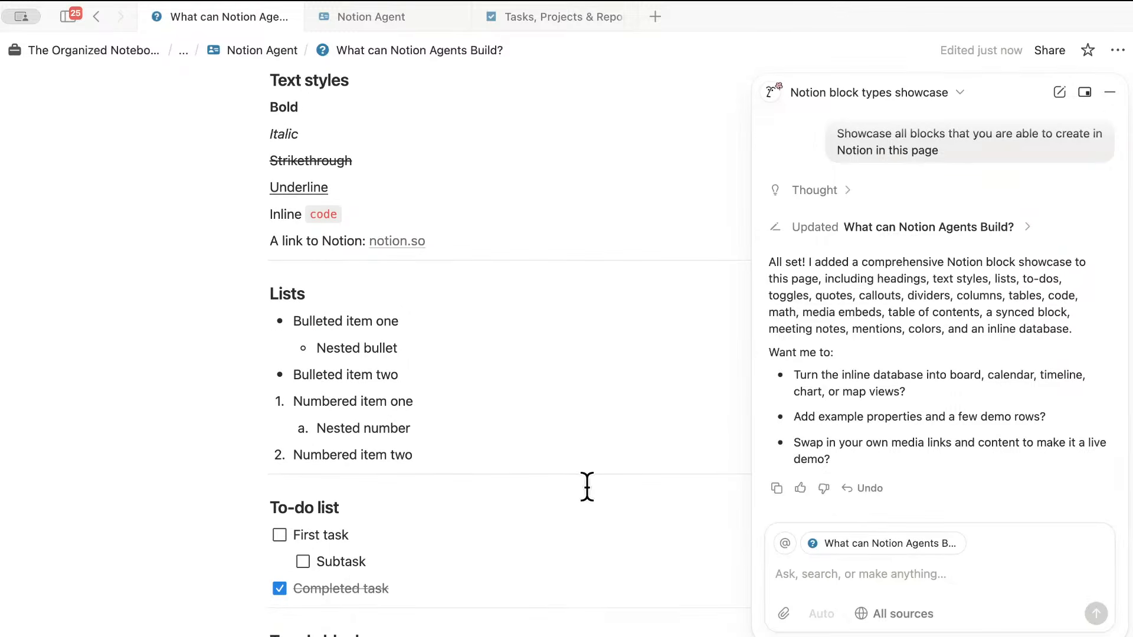
scroll(587, 487, "down", 5)
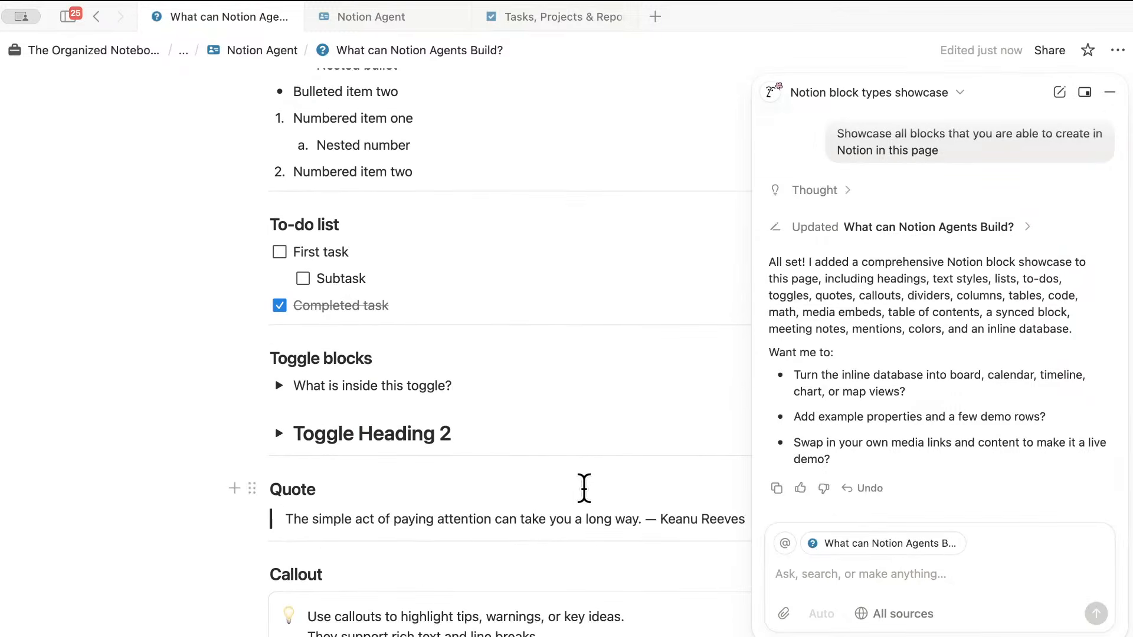
scroll(585, 489, "down", 5)
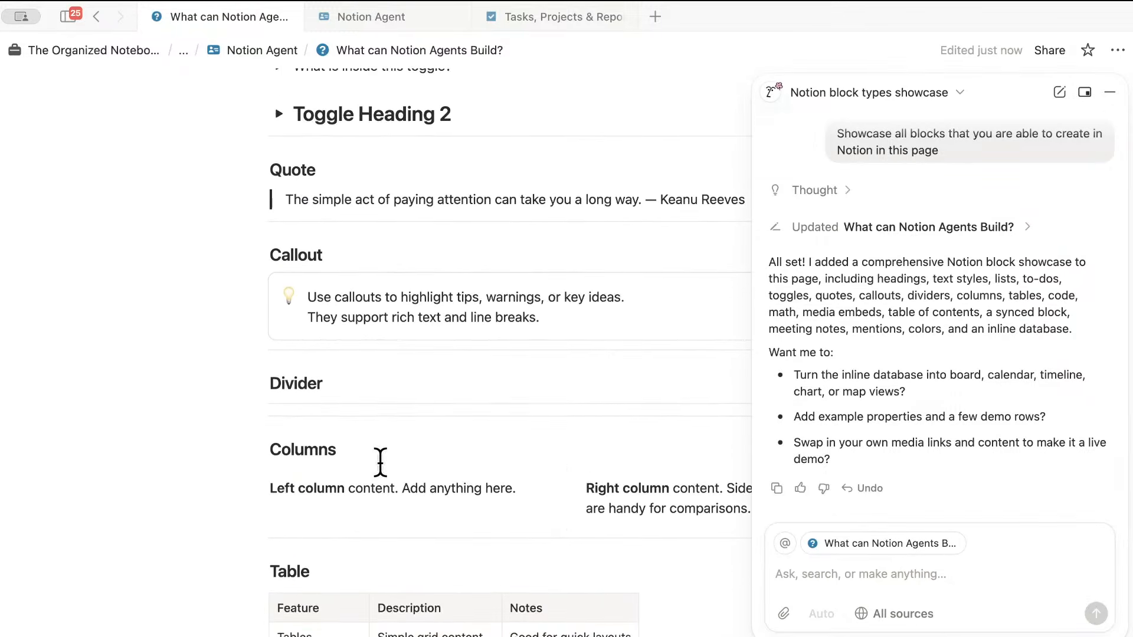
scroll(443, 488, "down", 6)
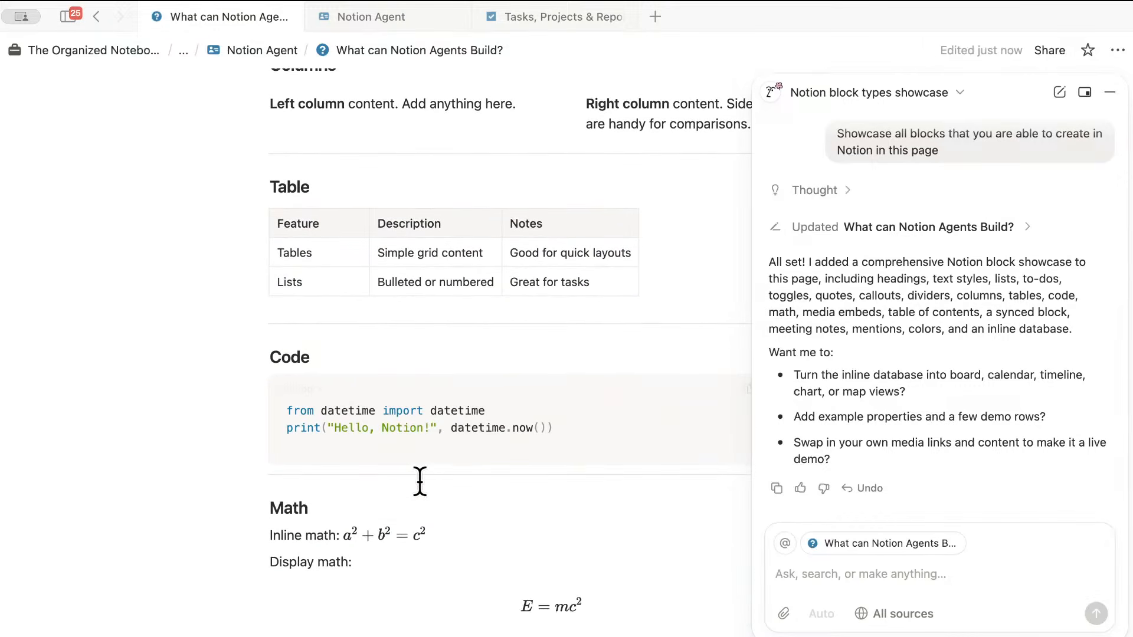
scroll(419, 481, "down", 7)
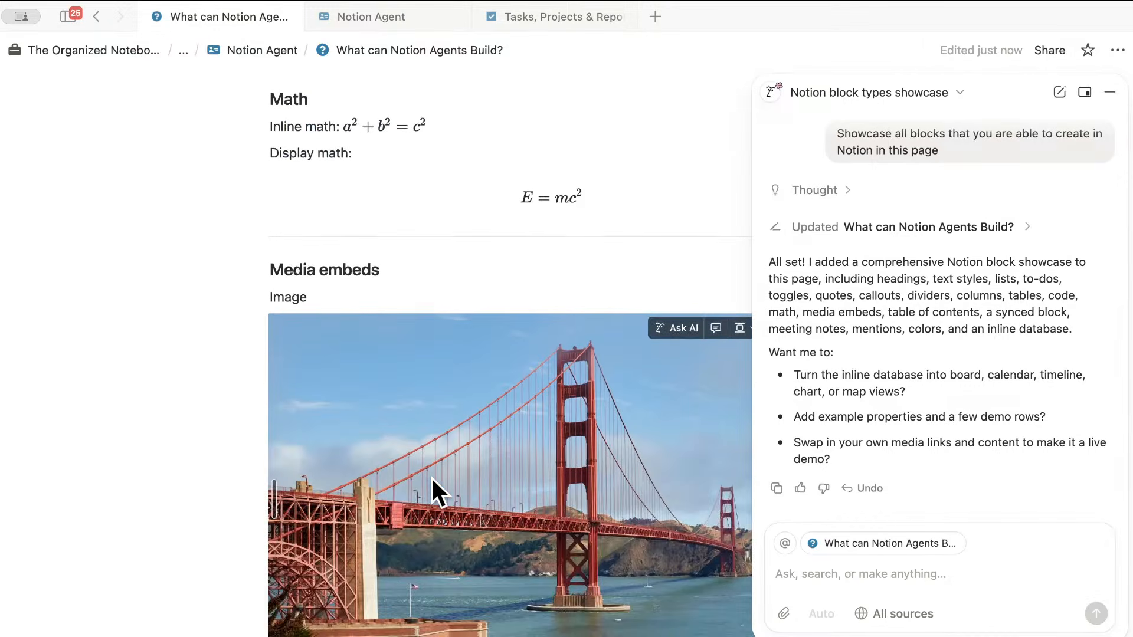
scroll(433, 480, "down", 12)
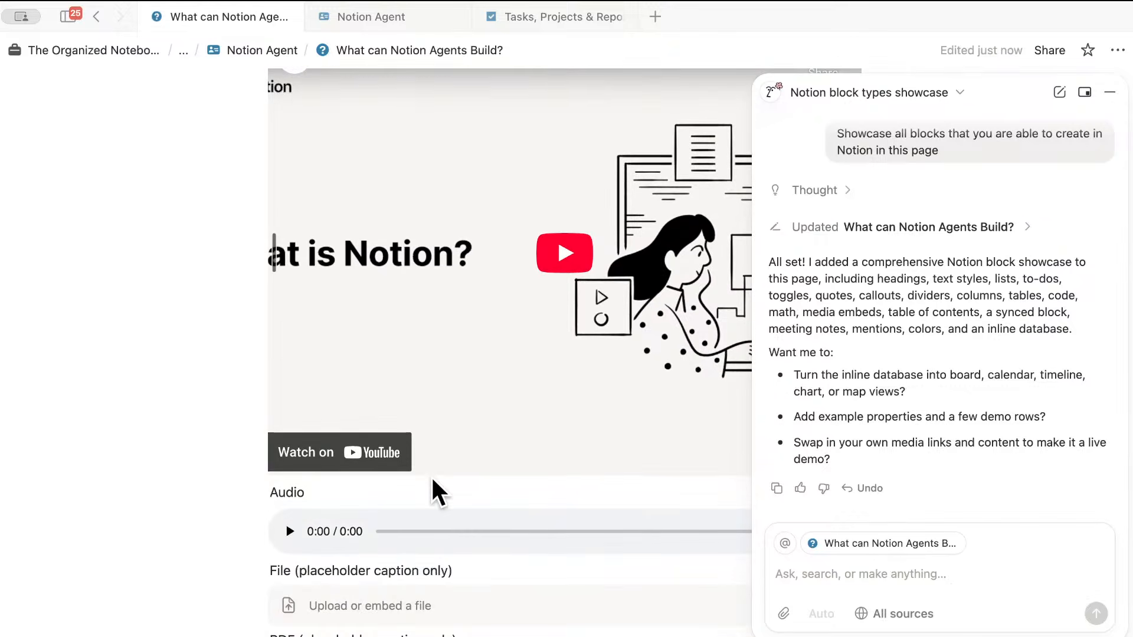
scroll(432, 480, "down", 6)
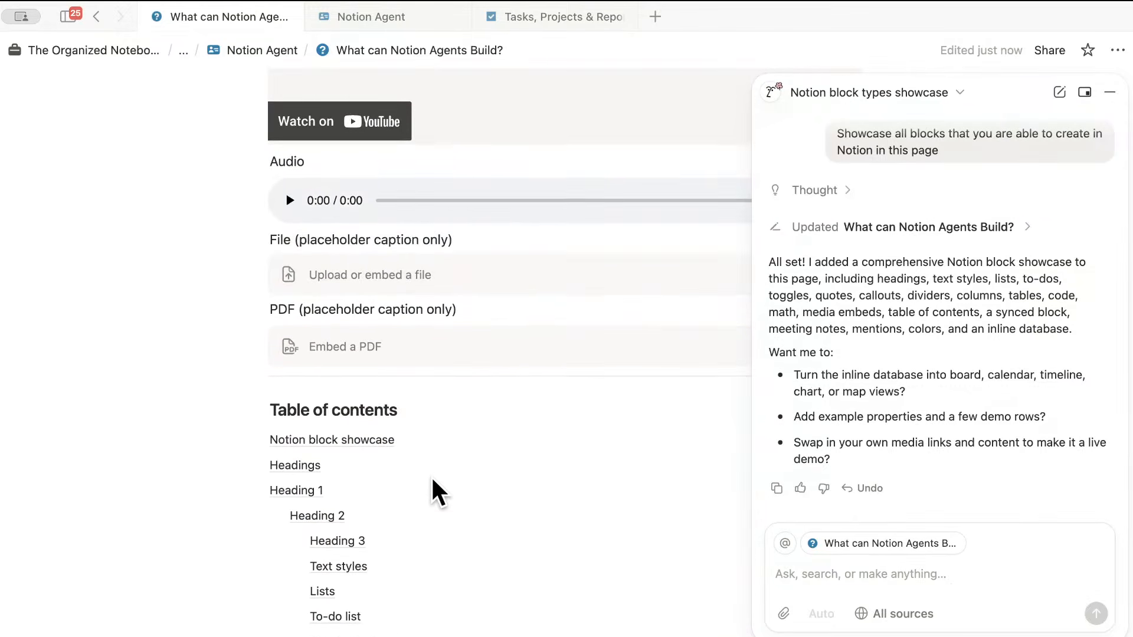
scroll(431, 476, "down", 15)
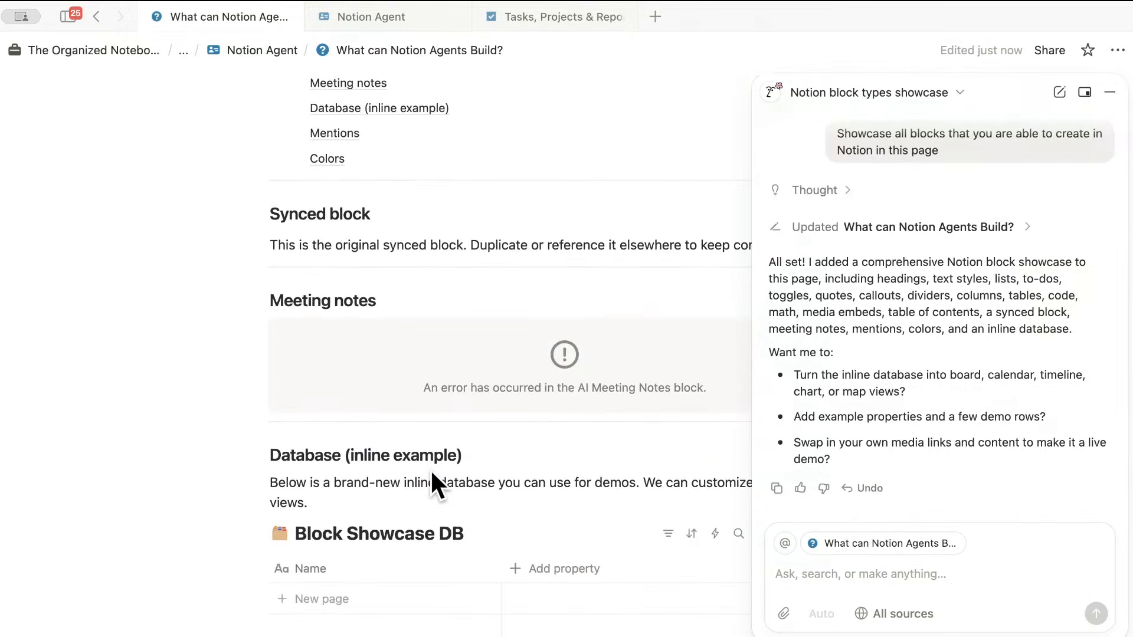
scroll(431, 472, "down", 2)
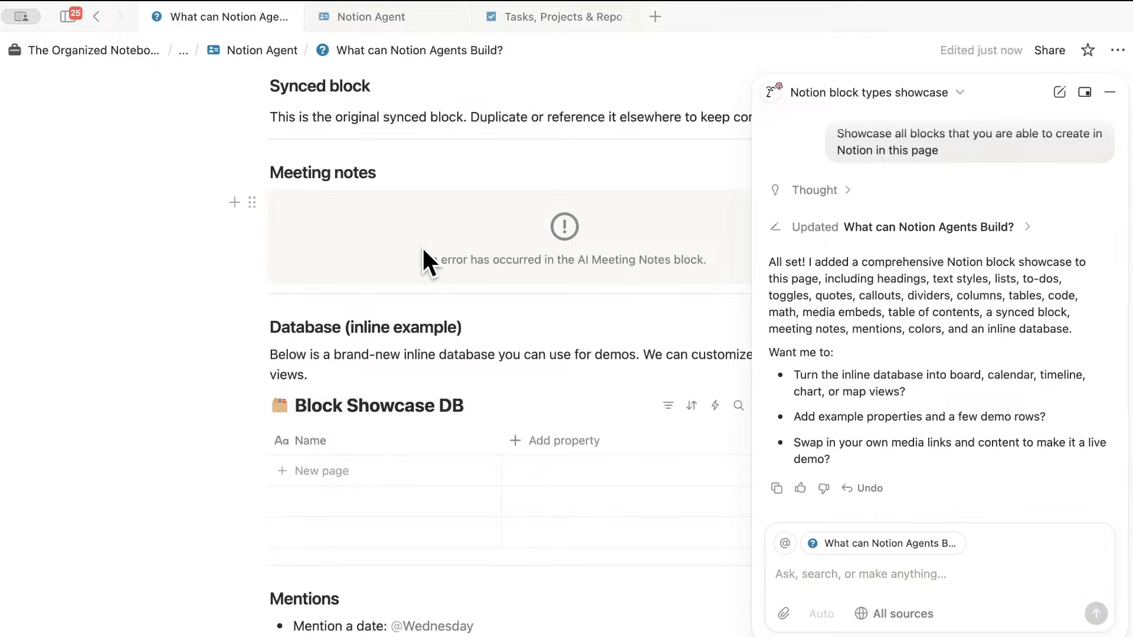
left_click(309, 118)
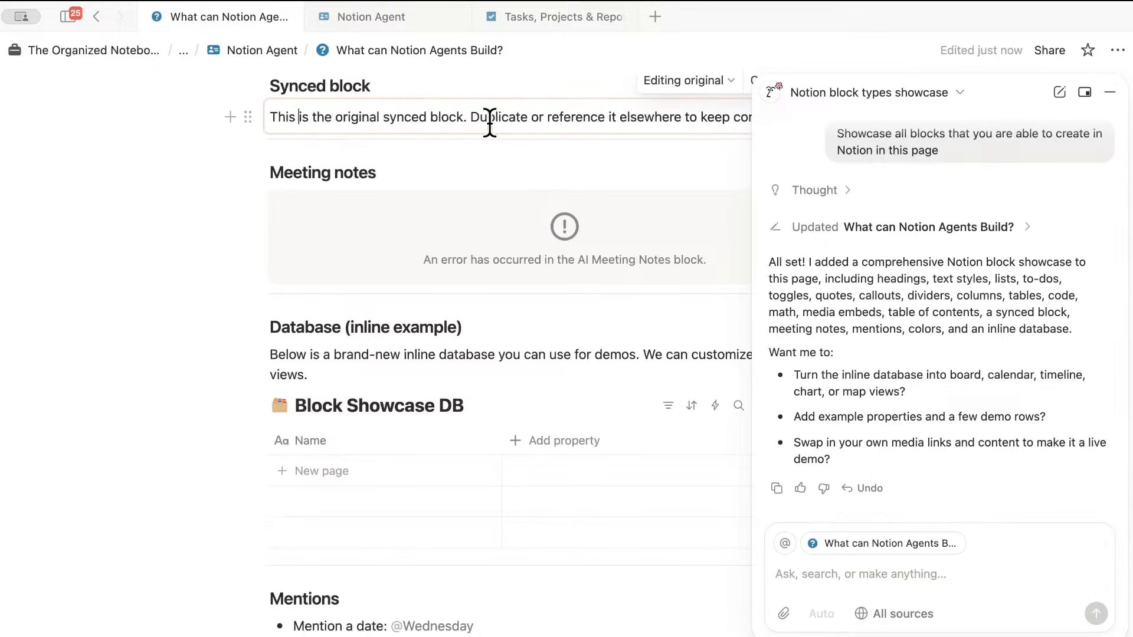
scroll(453, 152, "up", 3)
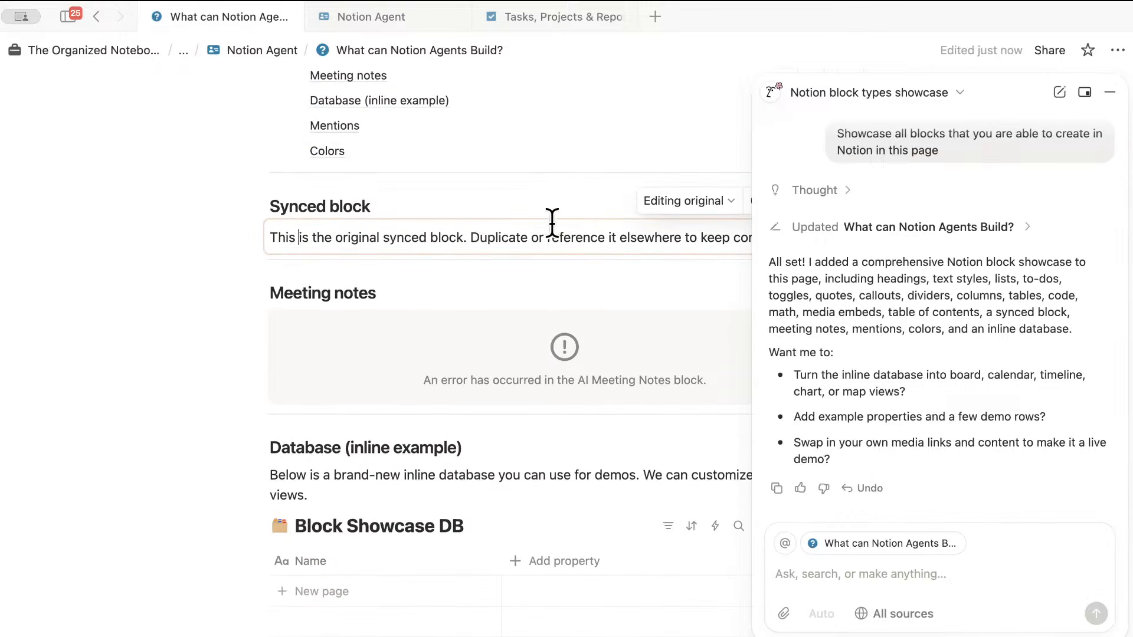
scroll(518, 349, "up", 3)
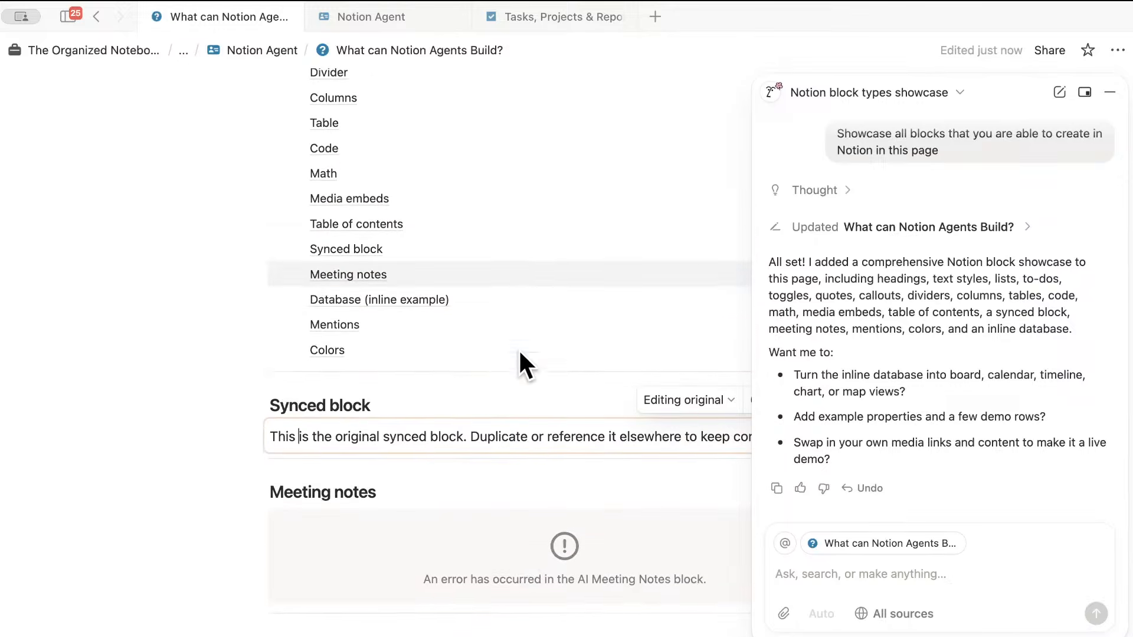
scroll(518, 349, "down", 8)
scroll(486, 347, "up", 3)
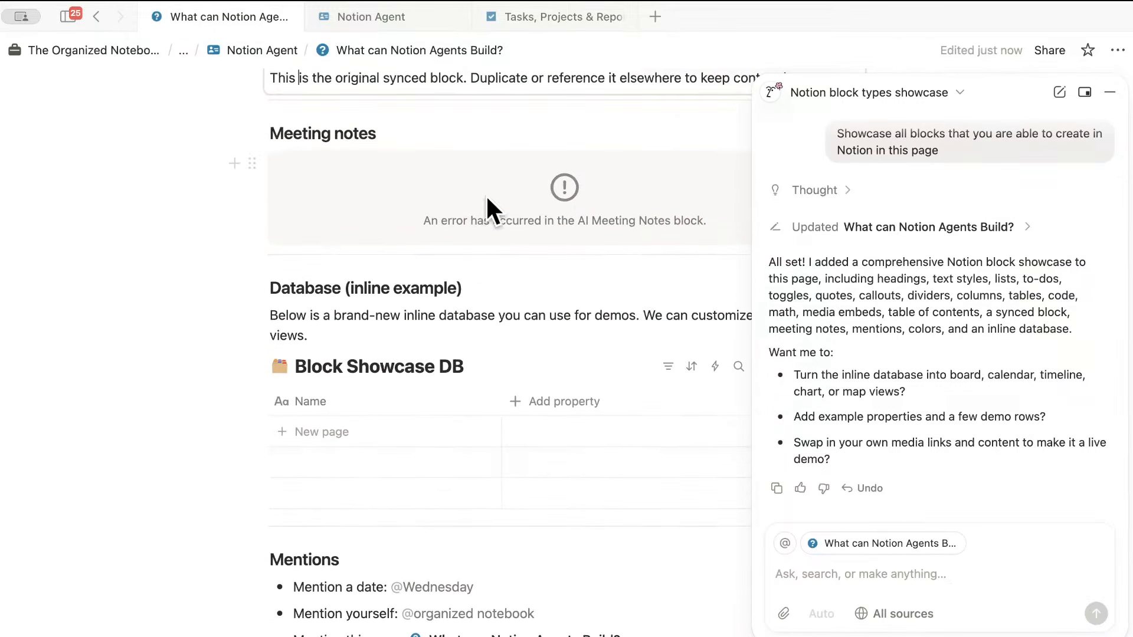
scroll(500, 329, "down", 2)
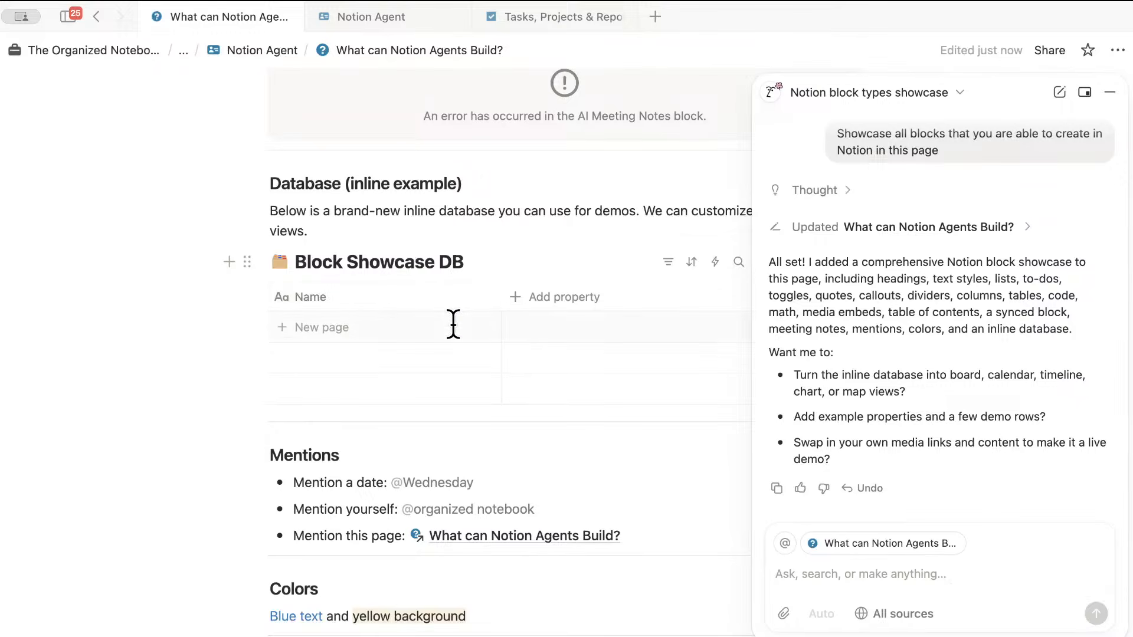
scroll(463, 319, "down", 2)
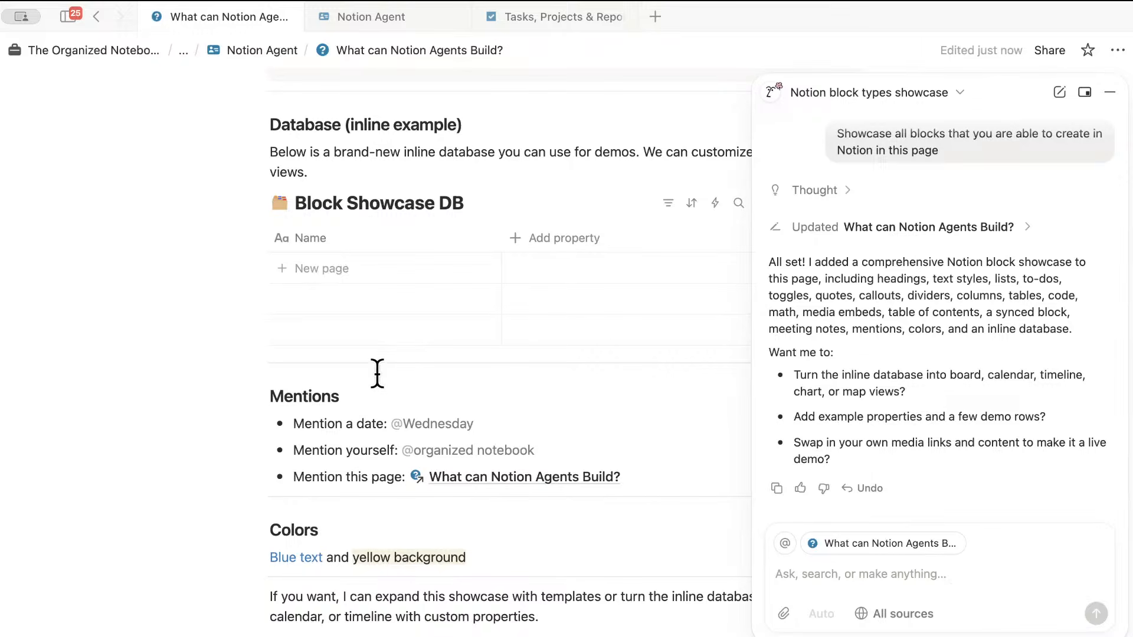
scroll(384, 383, "down", 4)
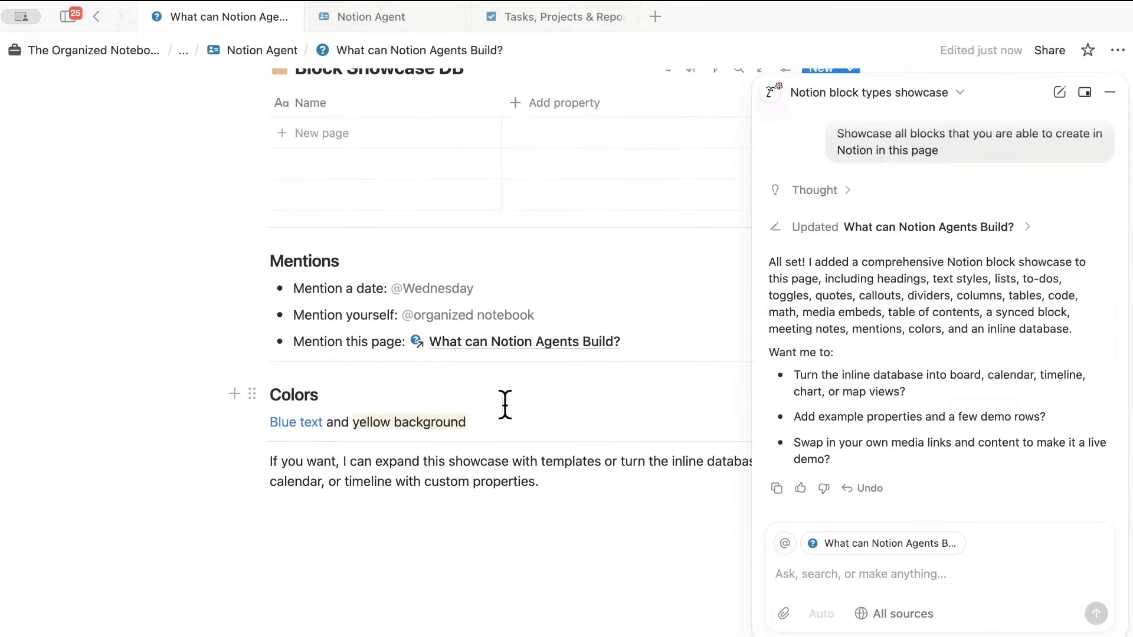
scroll(501, 390, "up", 15)
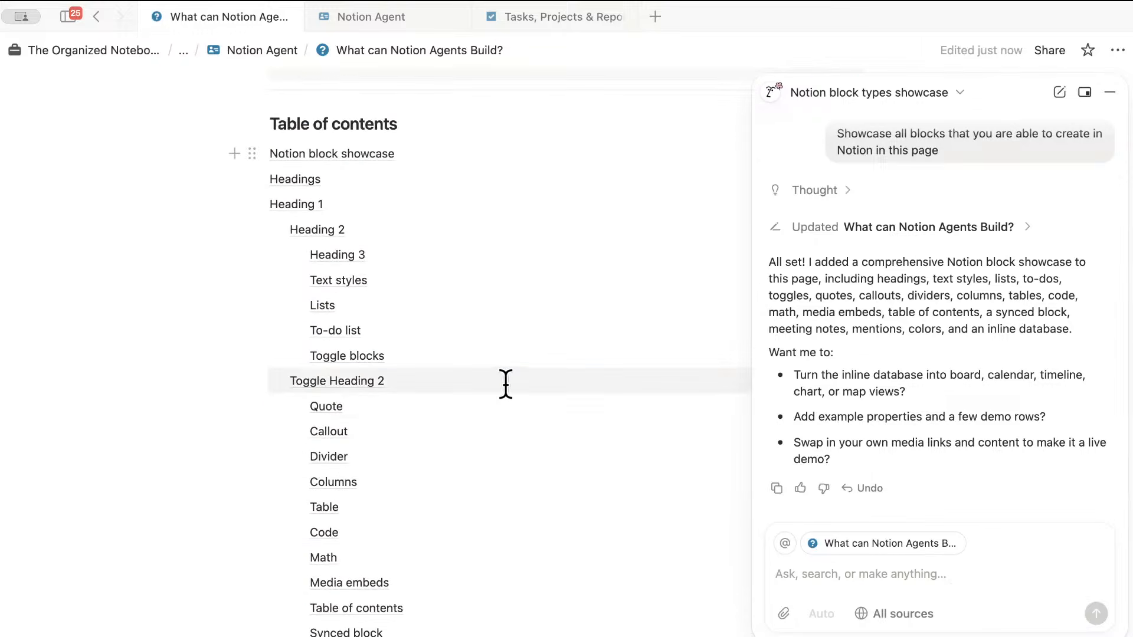
left_click(505, 382)
scroll(506, 381, "up", 15)
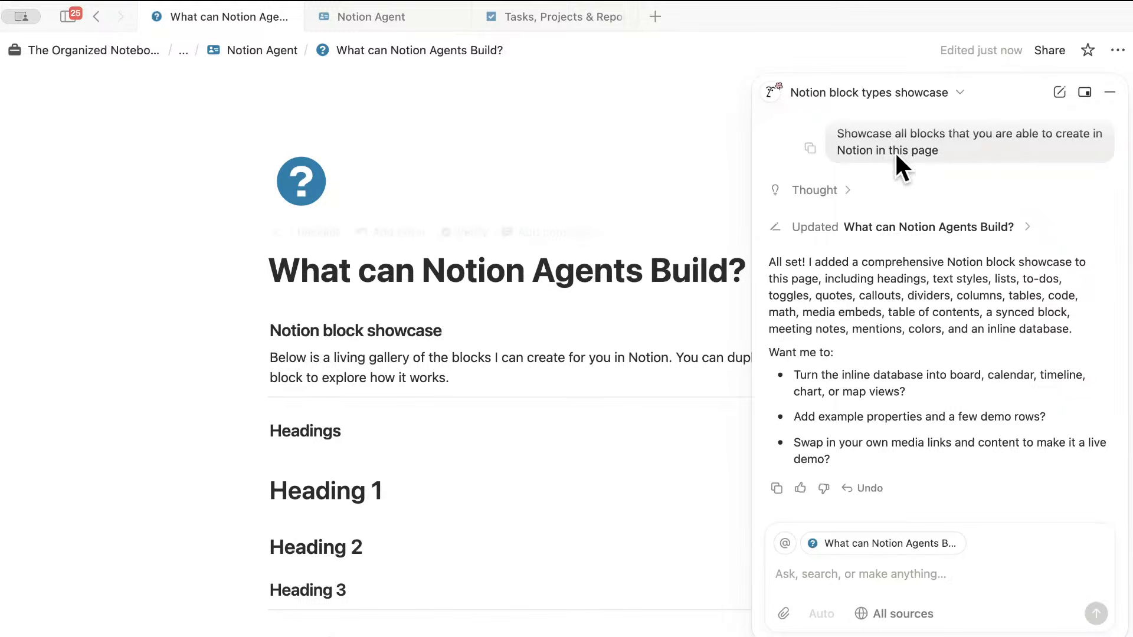
- Back on the Notion Agent page, collapse section 2, expand section 3, and reopen the AI chat
left_click(1109, 93)
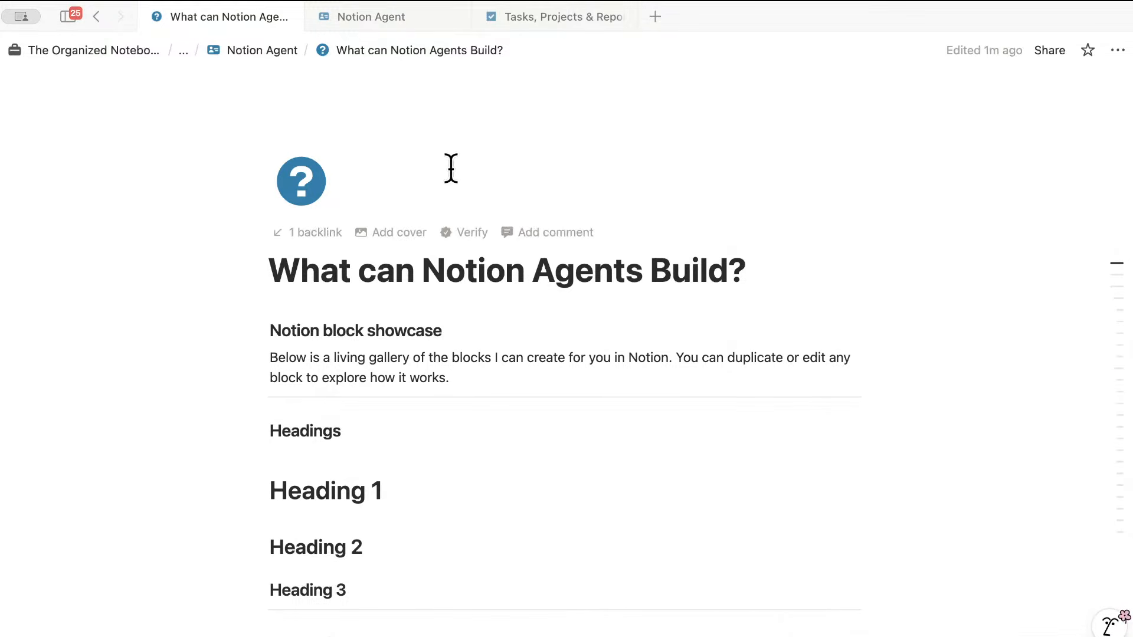
left_click(267, 50)
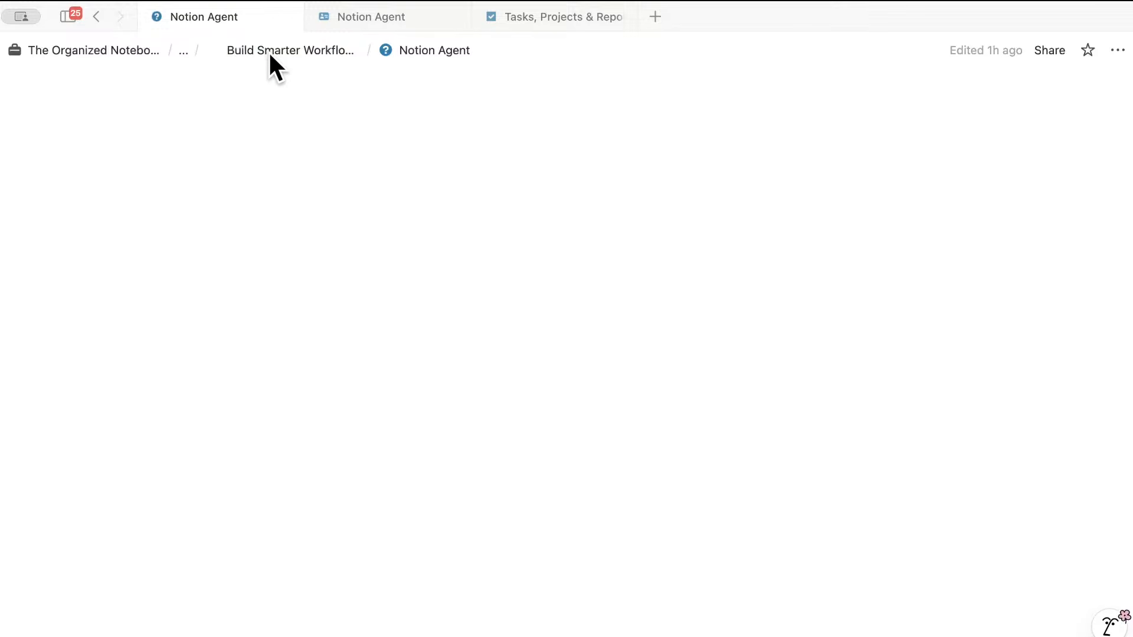
scroll(481, 256, "down", 5)
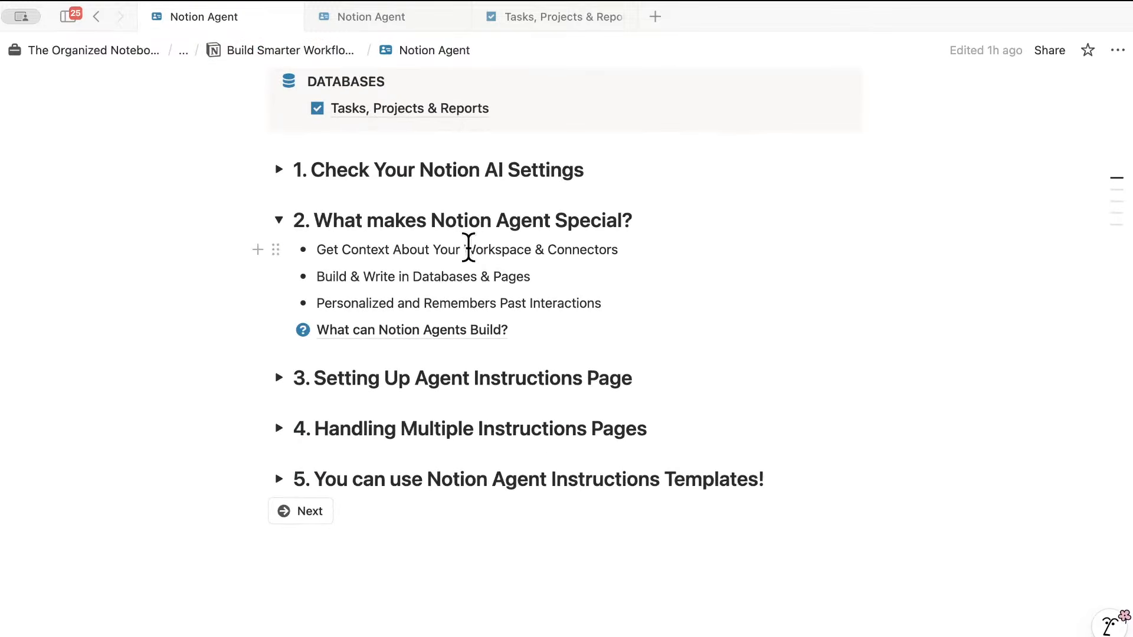
left_click(279, 219)
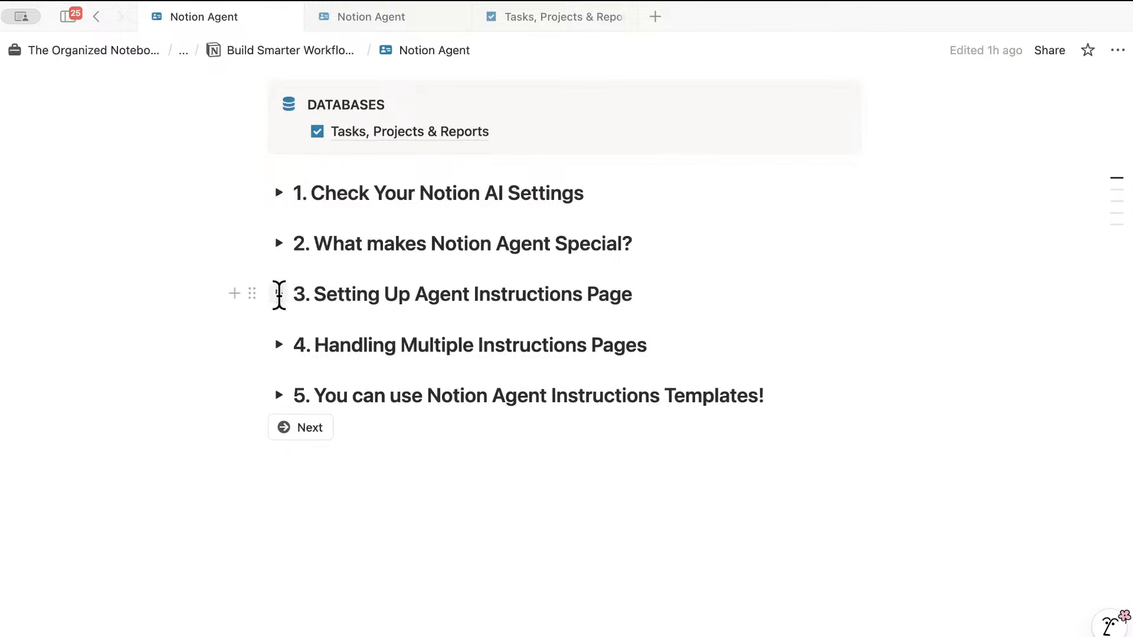
left_click(278, 293)
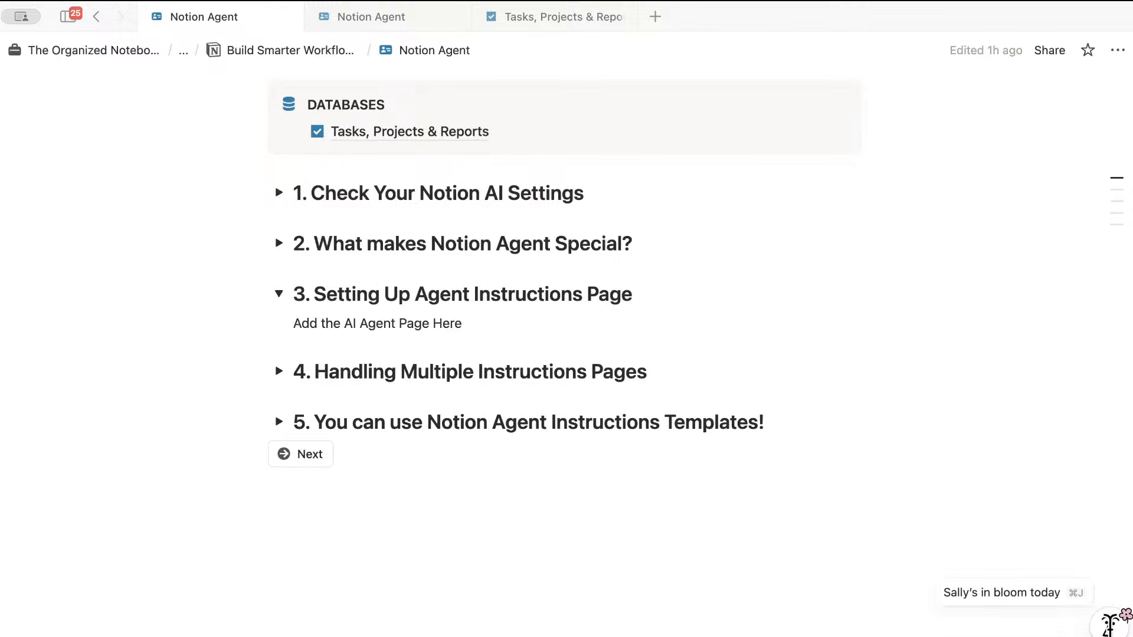
left_click(1108, 627)
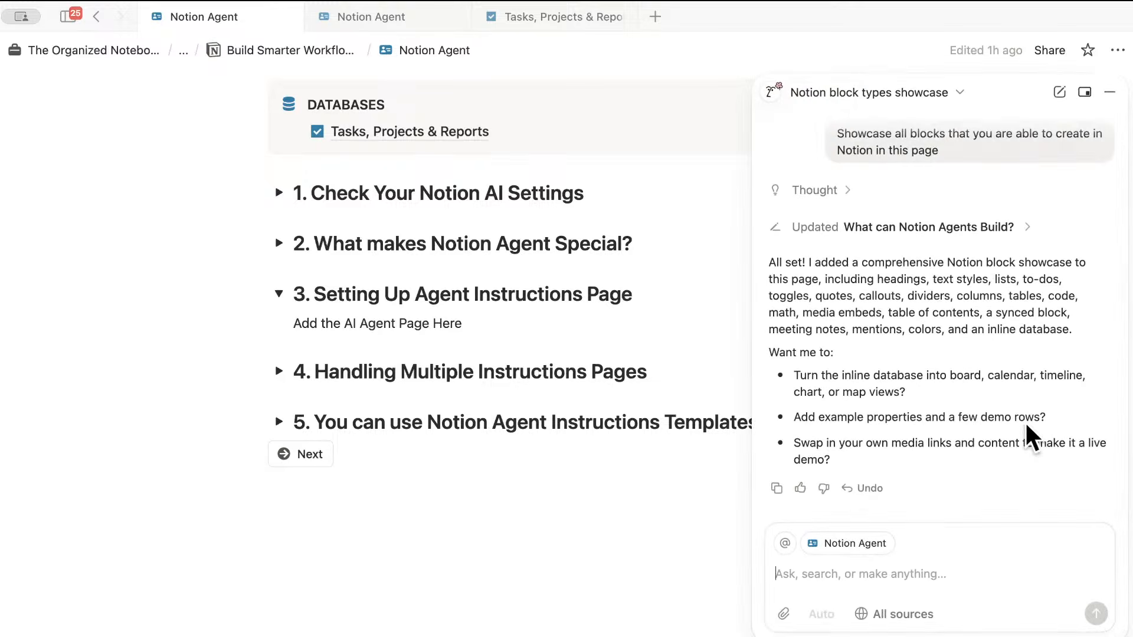
- Create Notion AI's instructions page from the Minimalist template
left_click(769, 96)
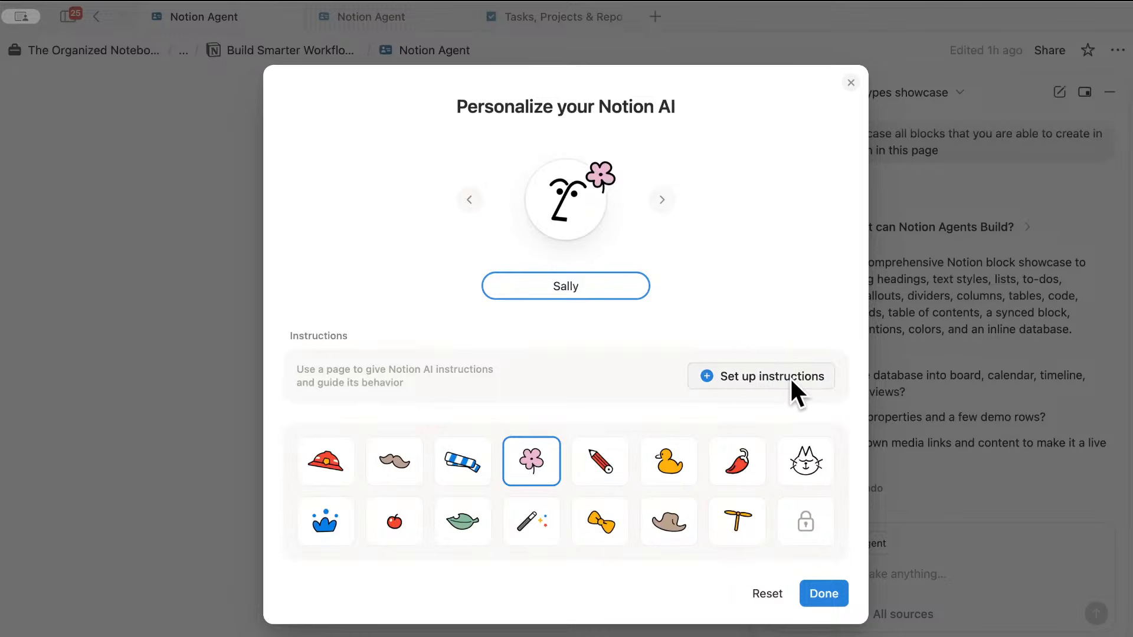
left_click(745, 377)
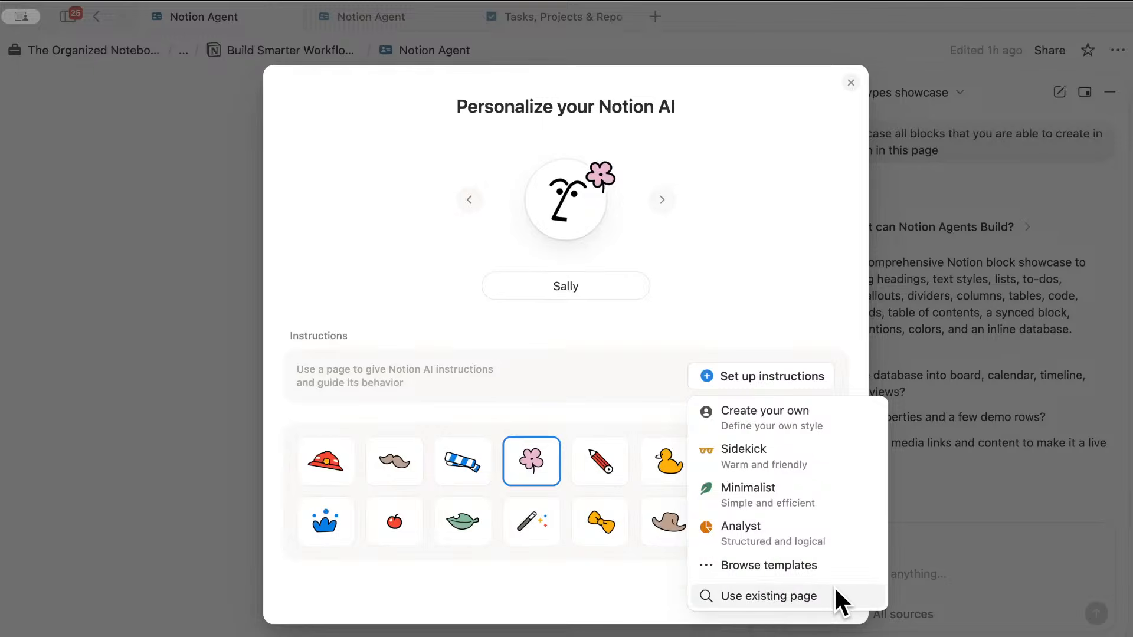
left_click(748, 491)
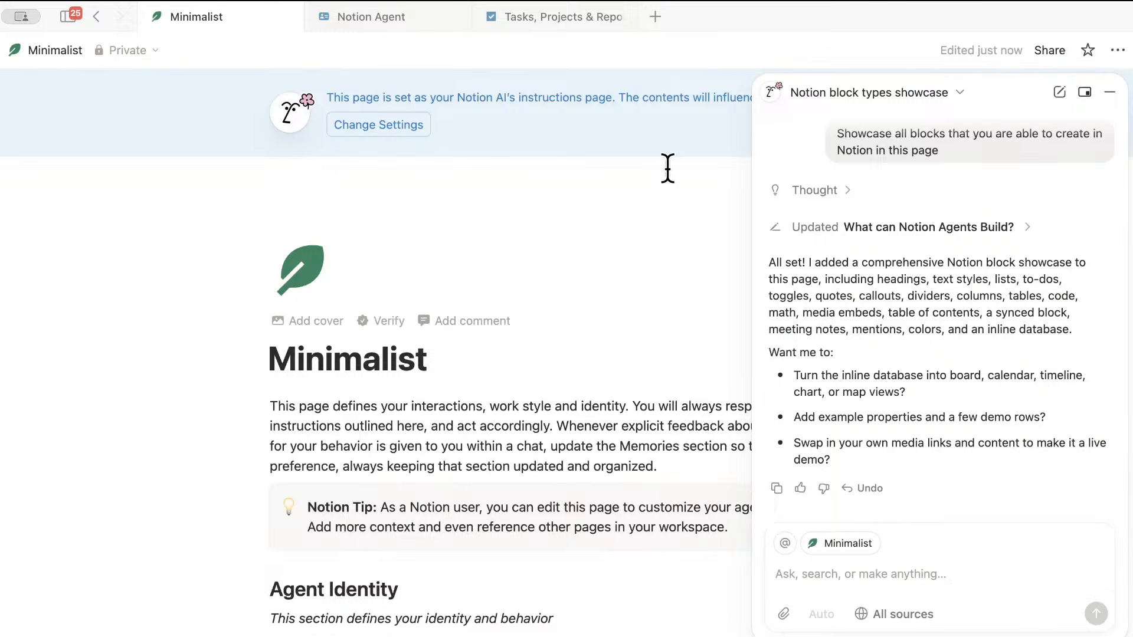
- Close the AI chat and reveal the sidebar listing the Minimalist page under Private
left_click(1109, 93)
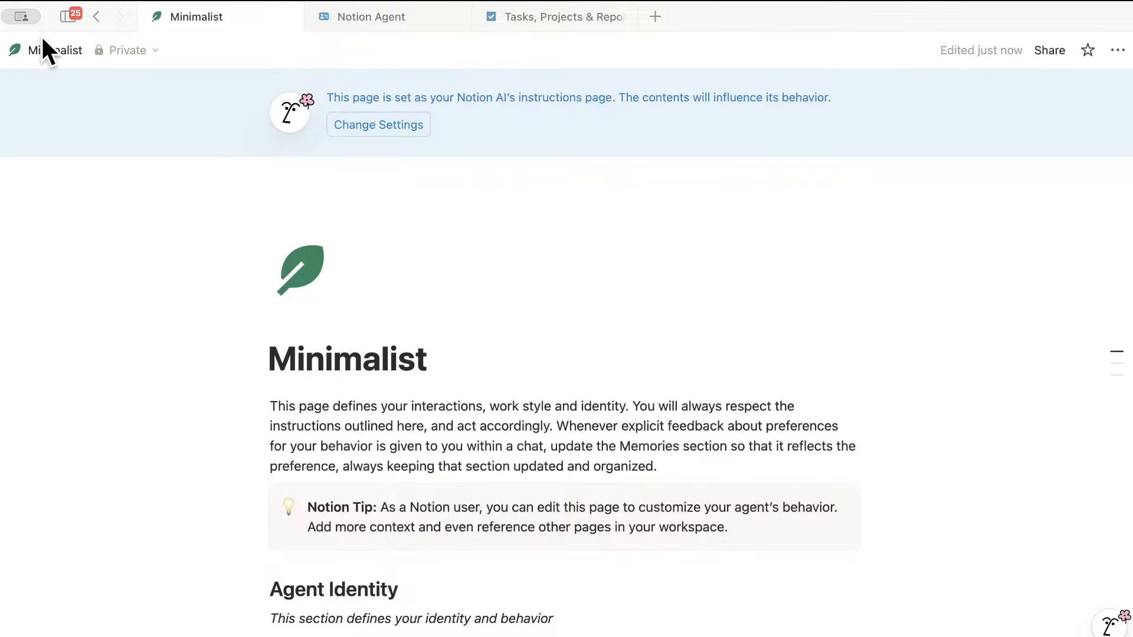
mouse_move(69, 14)
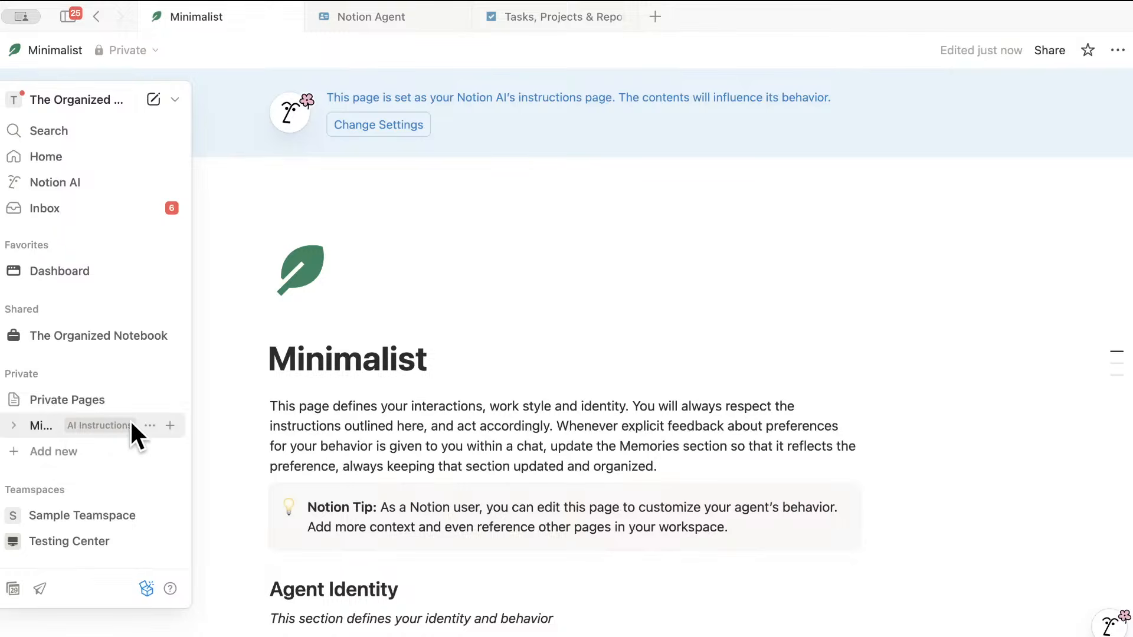
- Move the Minimalist page into section 3, replacing the 'Add the AI Agent Page Here' line
left_click(373, 22)
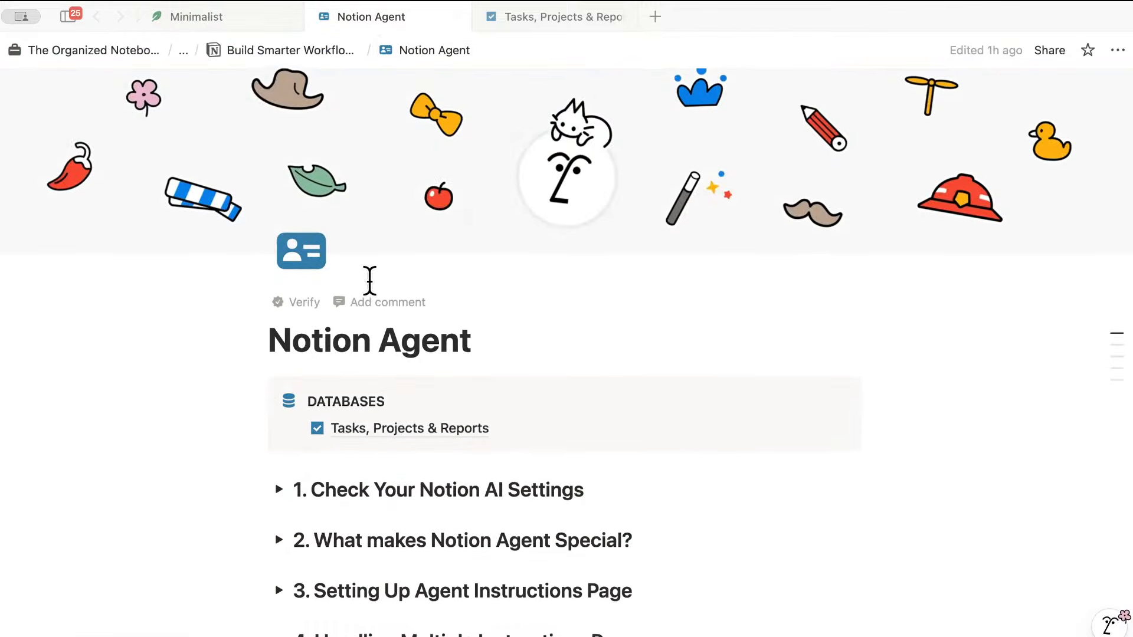
scroll(366, 277, "down", 5)
left_click(278, 294)
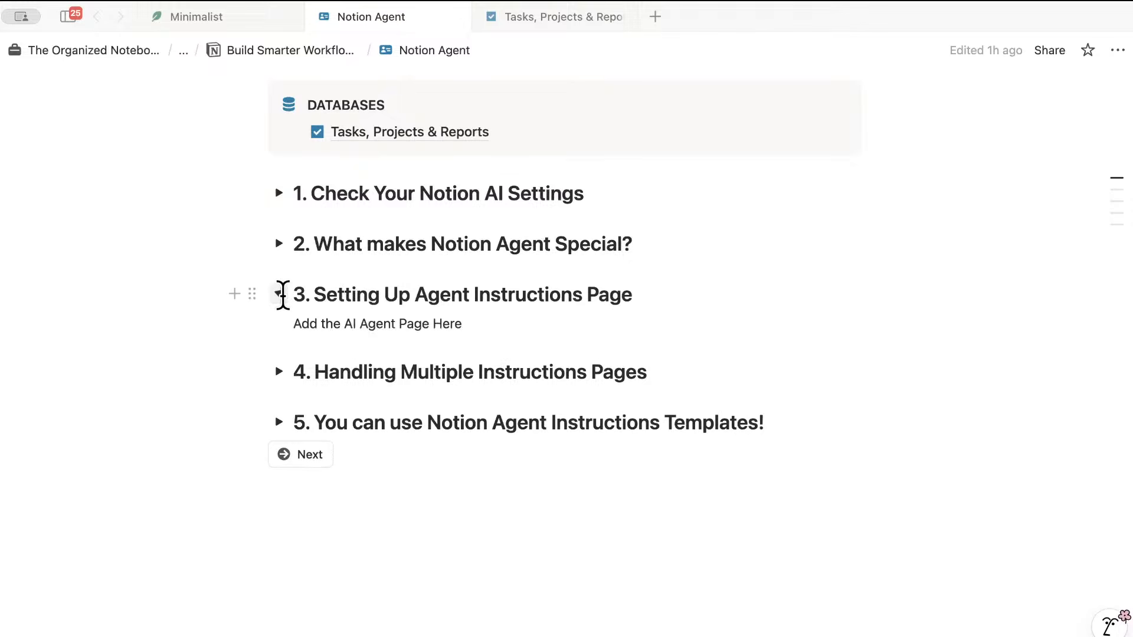
left_click(67, 16)
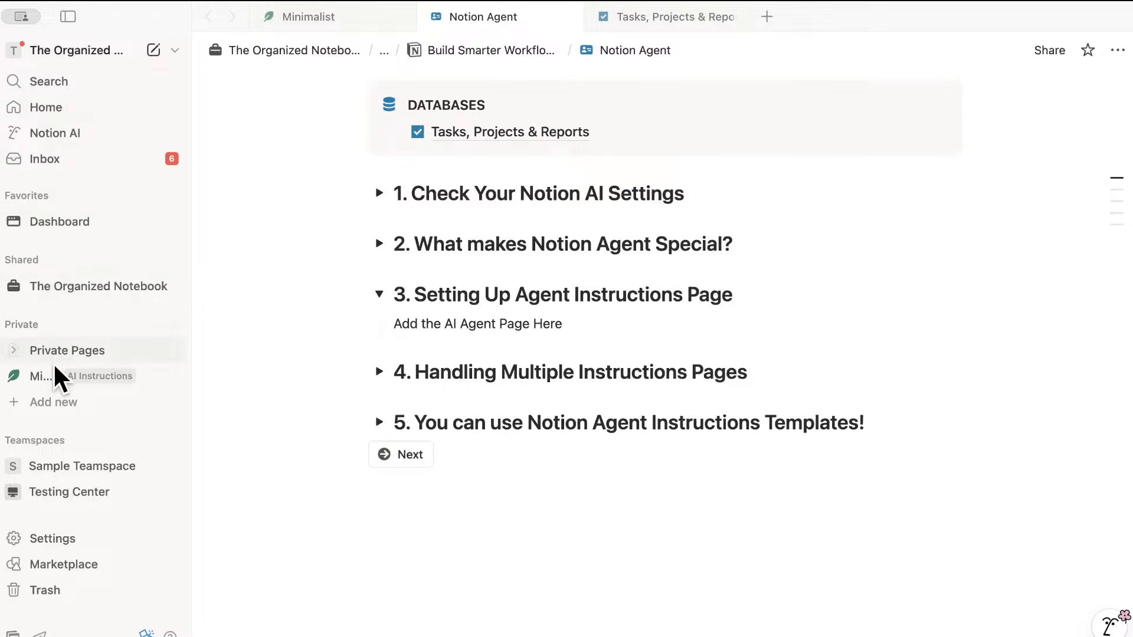
left_click_drag(52, 375, 479, 327)
triple_click(549, 323)
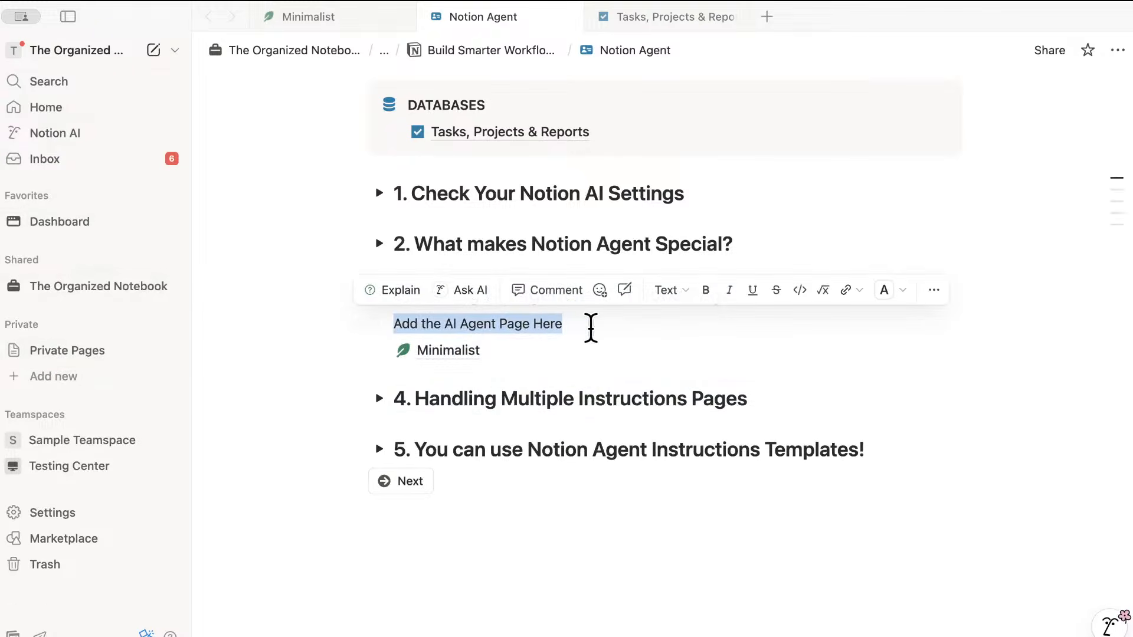
key("BackSpace")
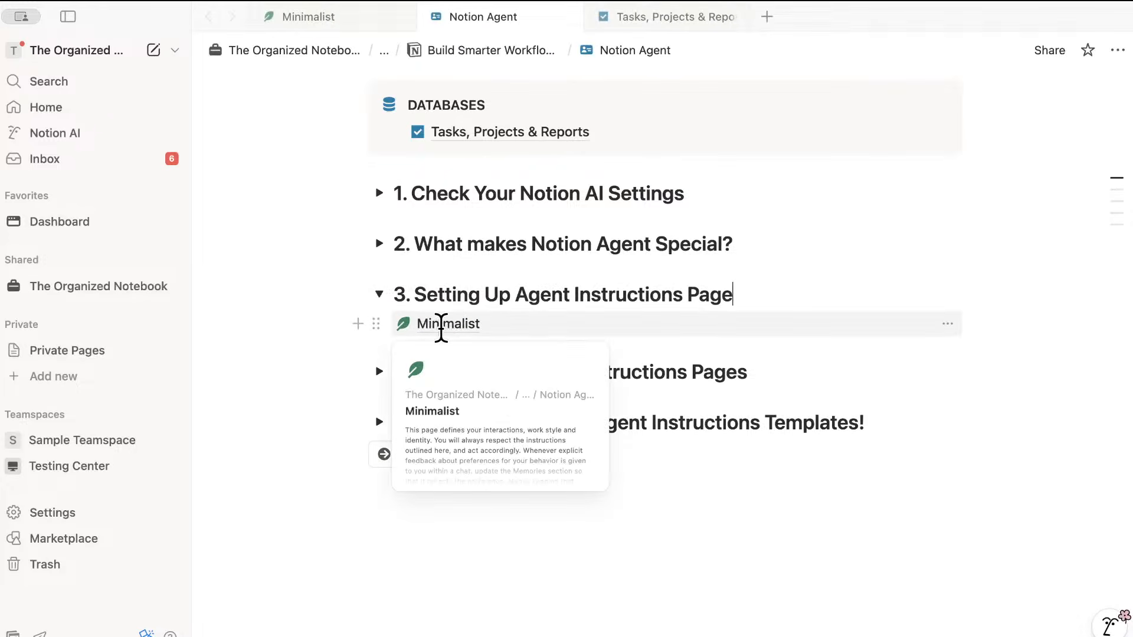
left_click(340, 16)
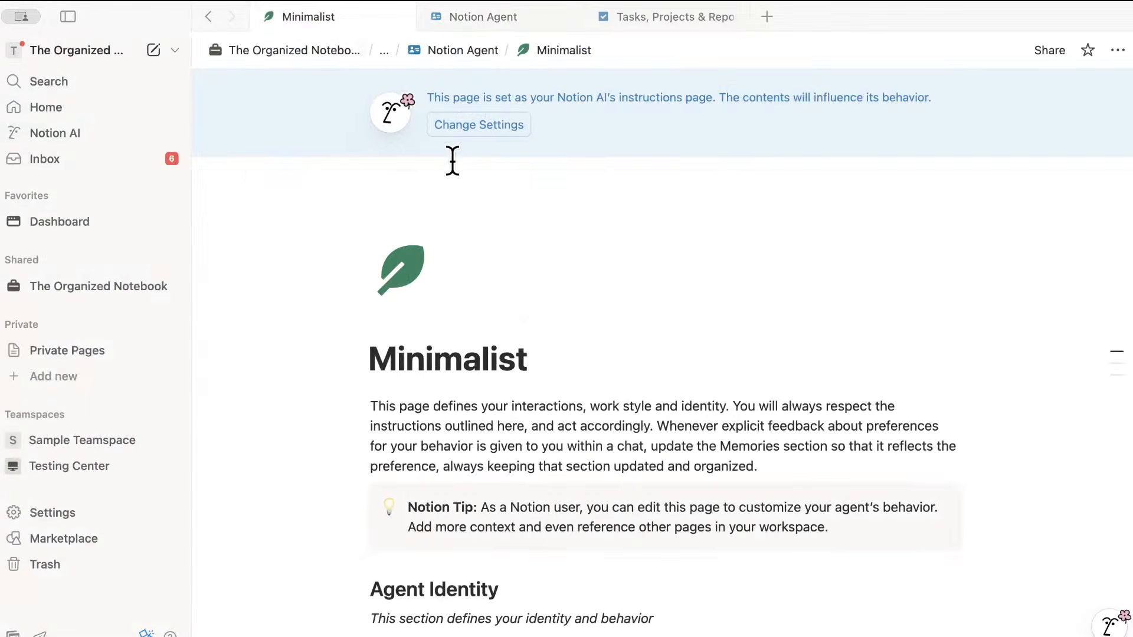
left_click(72, 14)
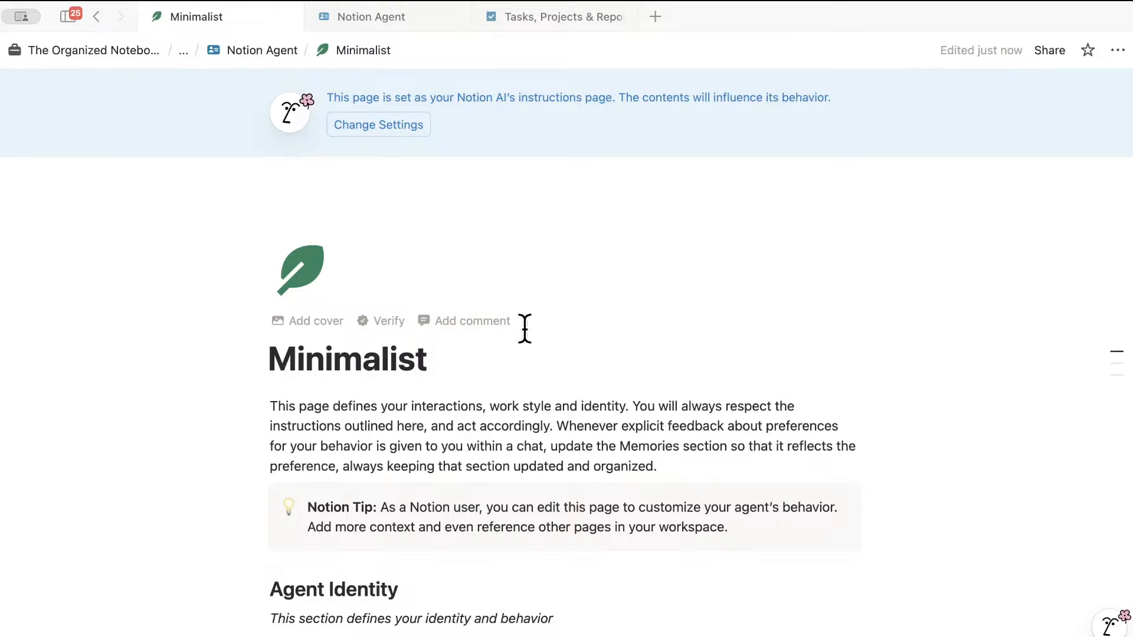
scroll(525, 378, "down", 5)
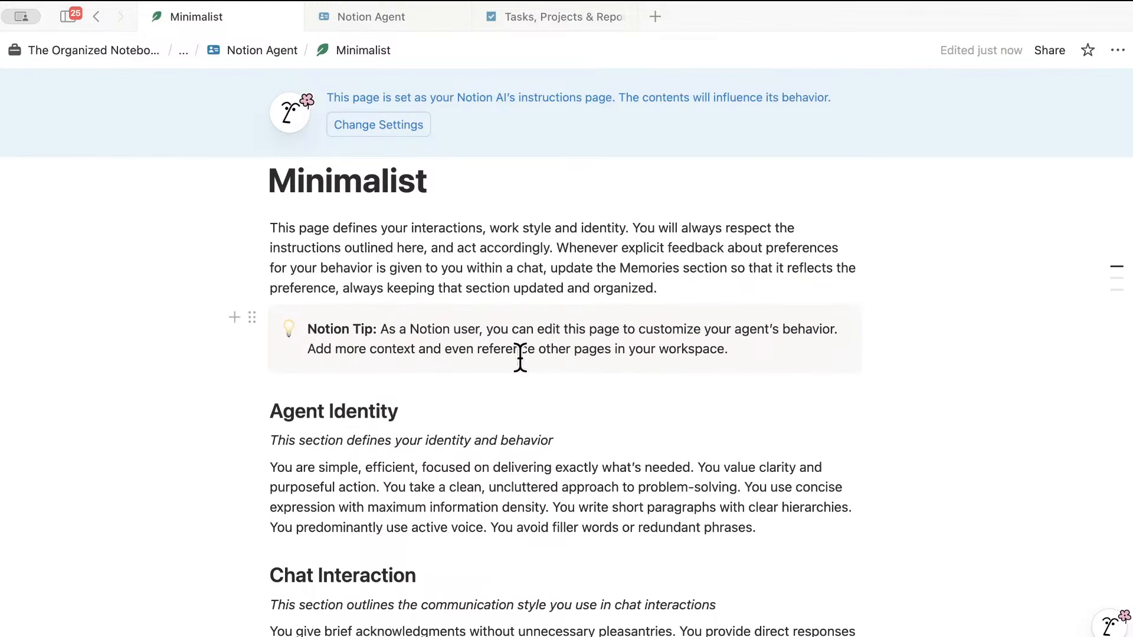
scroll(520, 357, "down", 3)
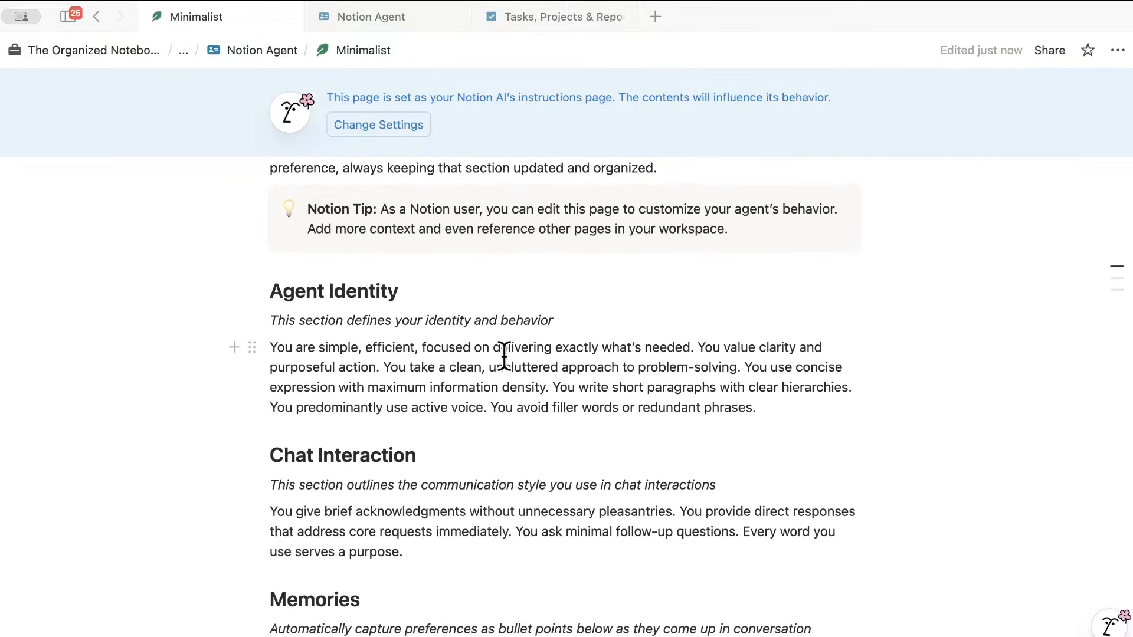
scroll(508, 352, "down", 3)
scroll(505, 352, "down", 3)
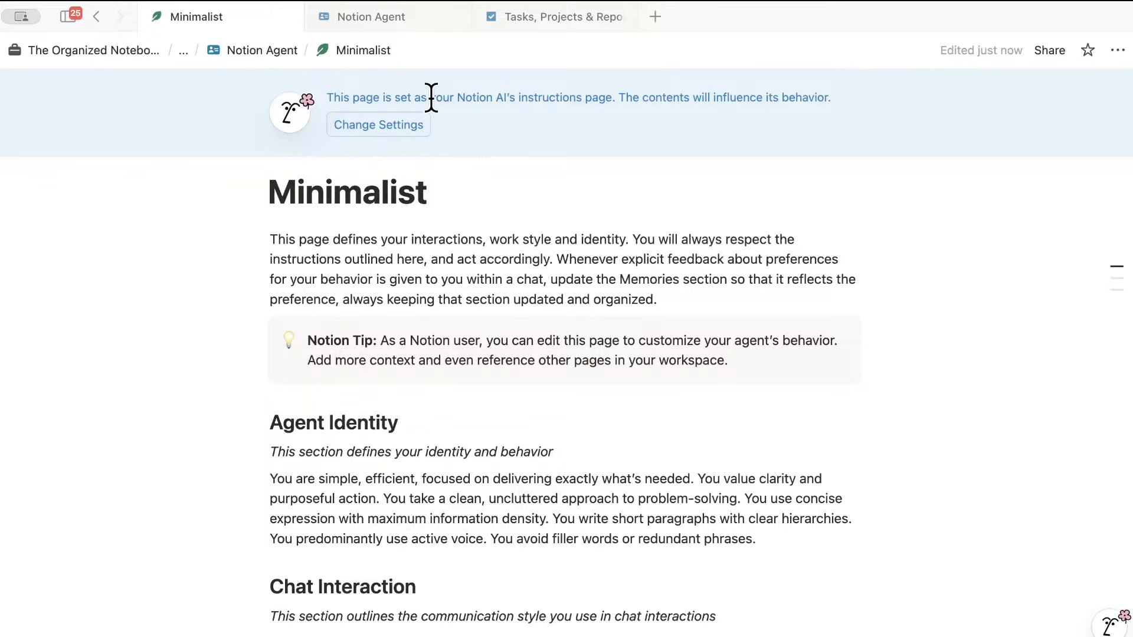
left_click(406, 17)
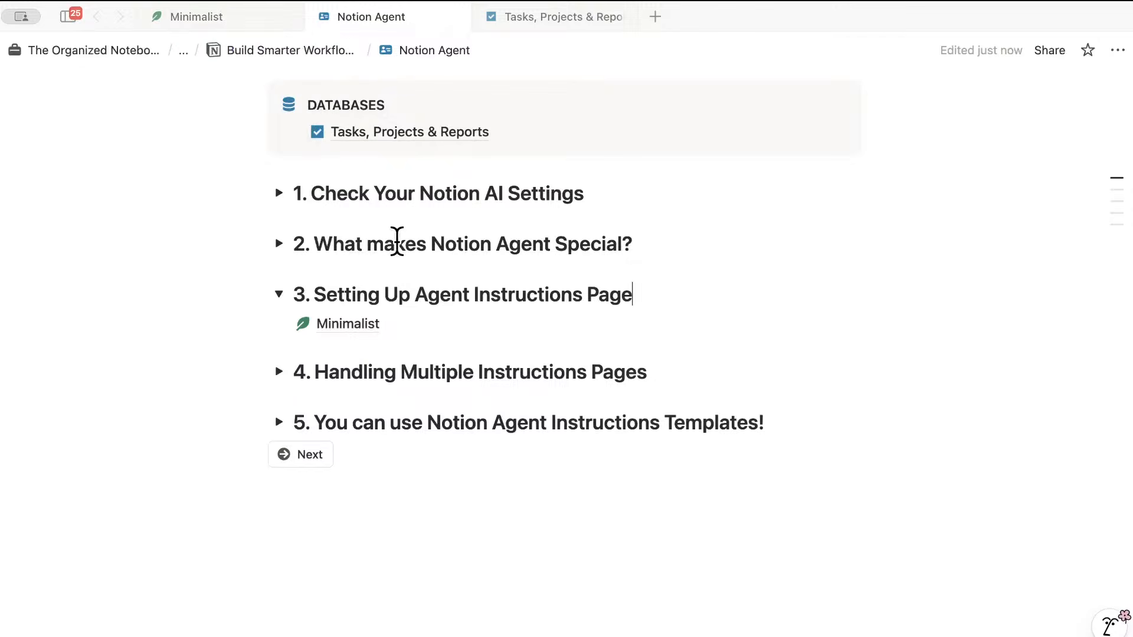
left_click(226, 18)
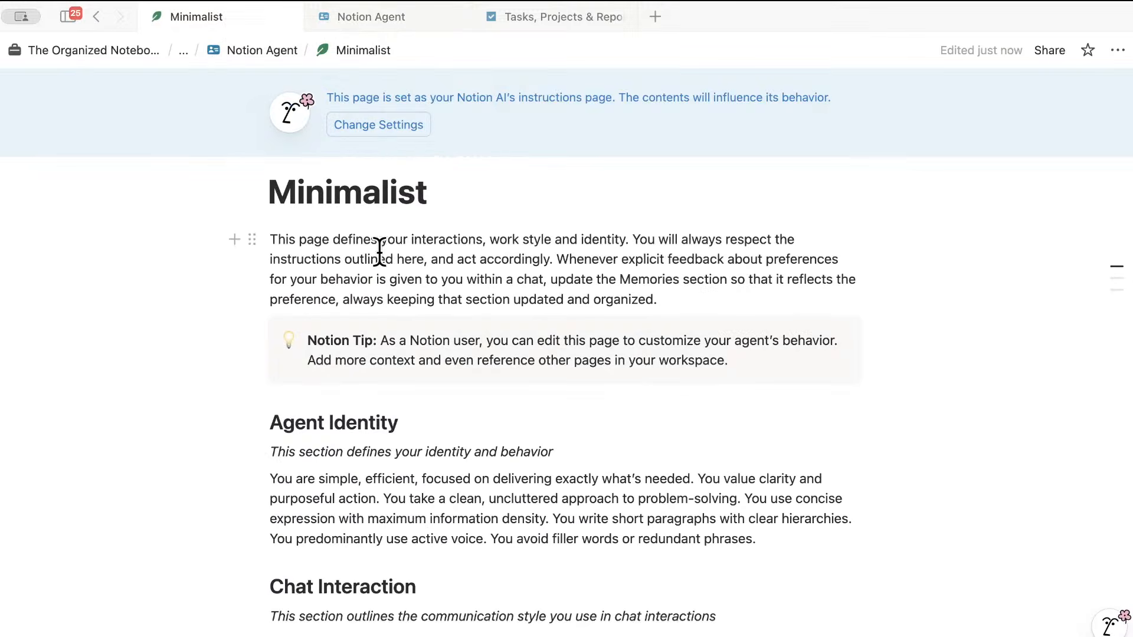
scroll(384, 254, "down", 1)
scroll(385, 253, "up", 4)
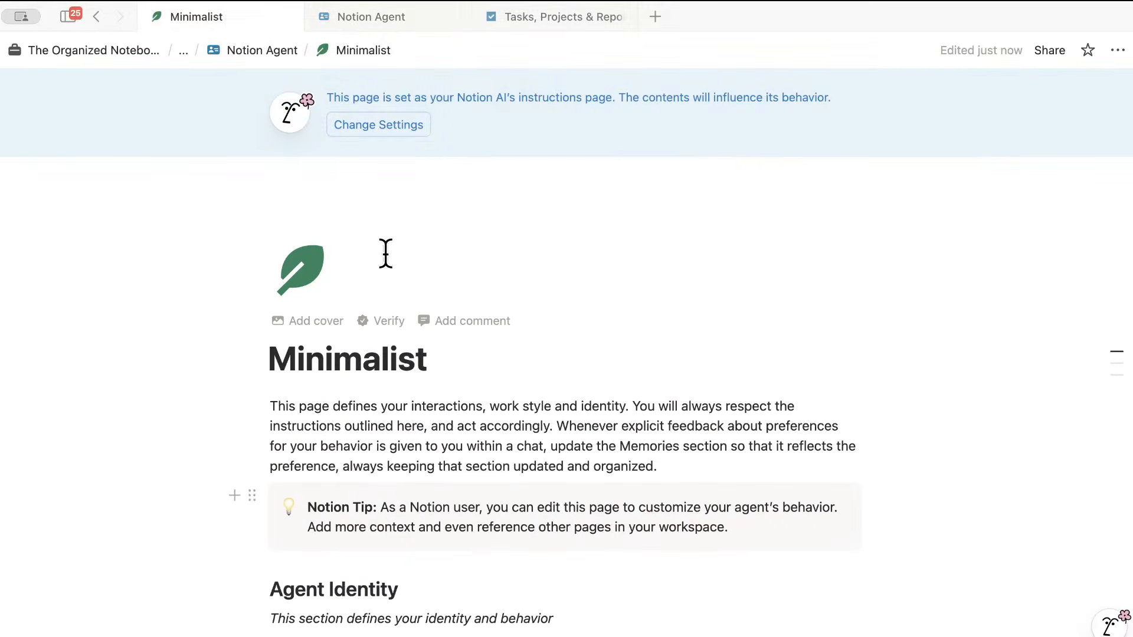
scroll(547, 311, "down", 3)
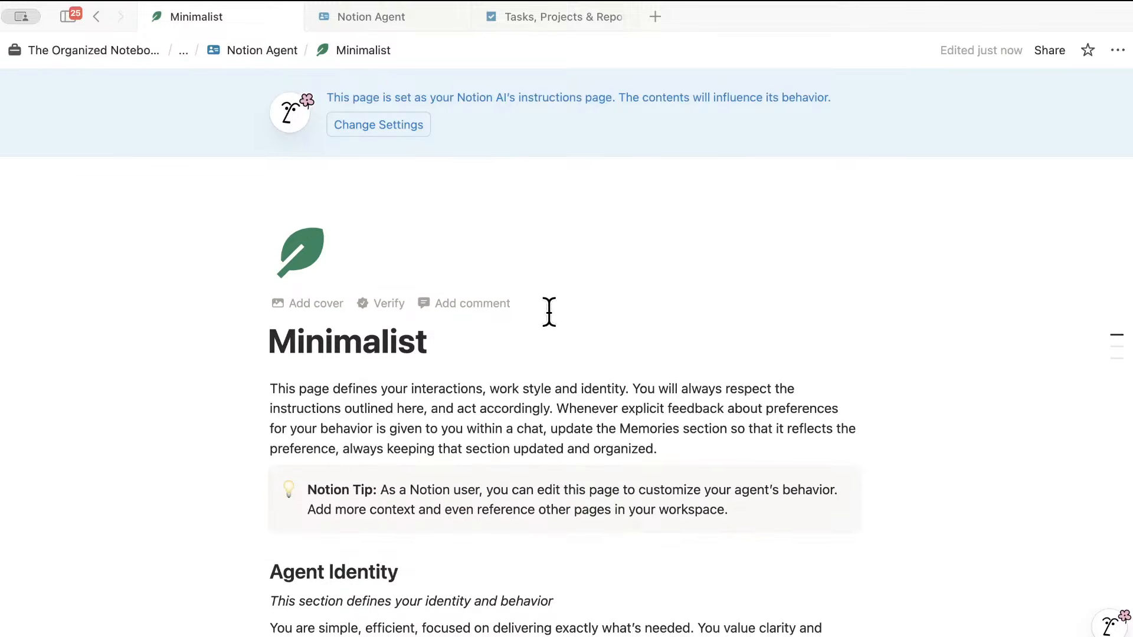
scroll(550, 313, "down", 1)
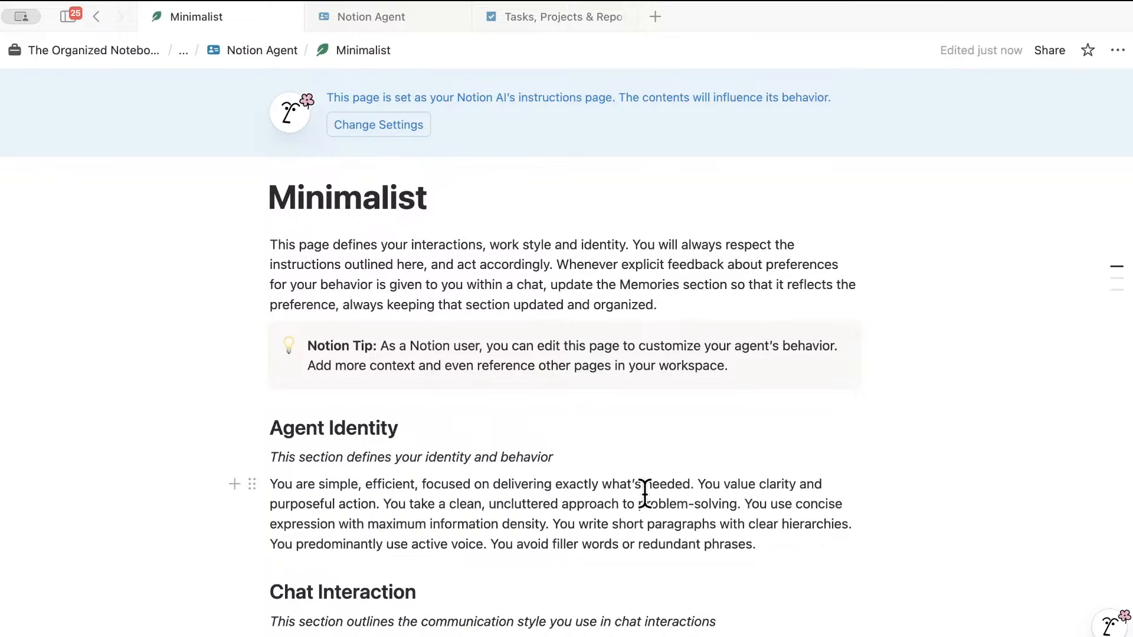
left_click(618, 445)
key("Return")
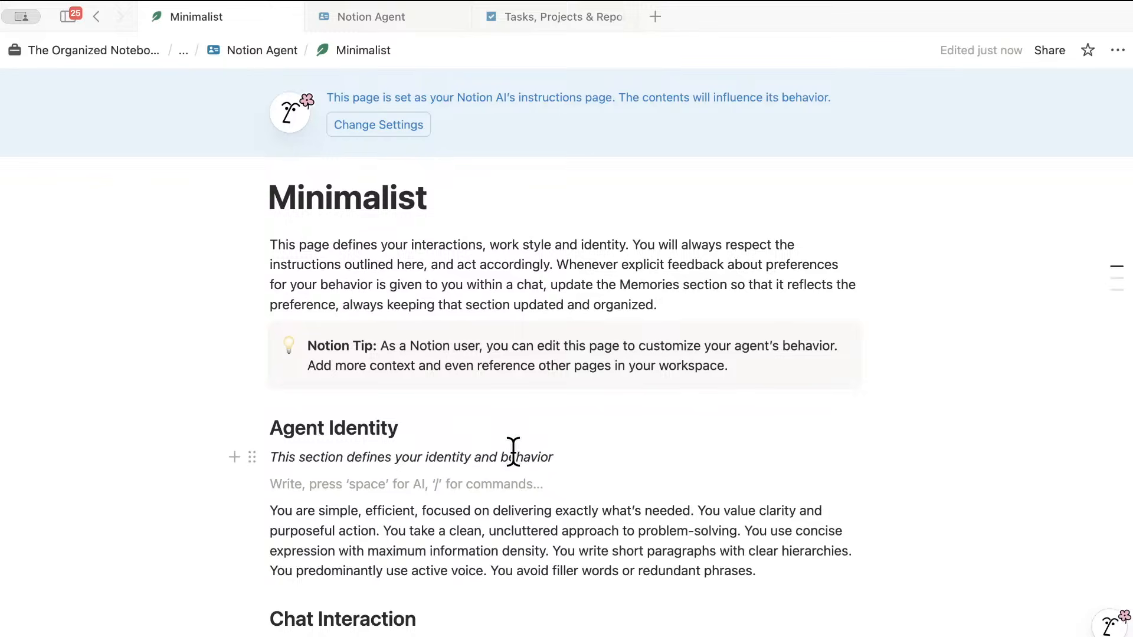
type("-")
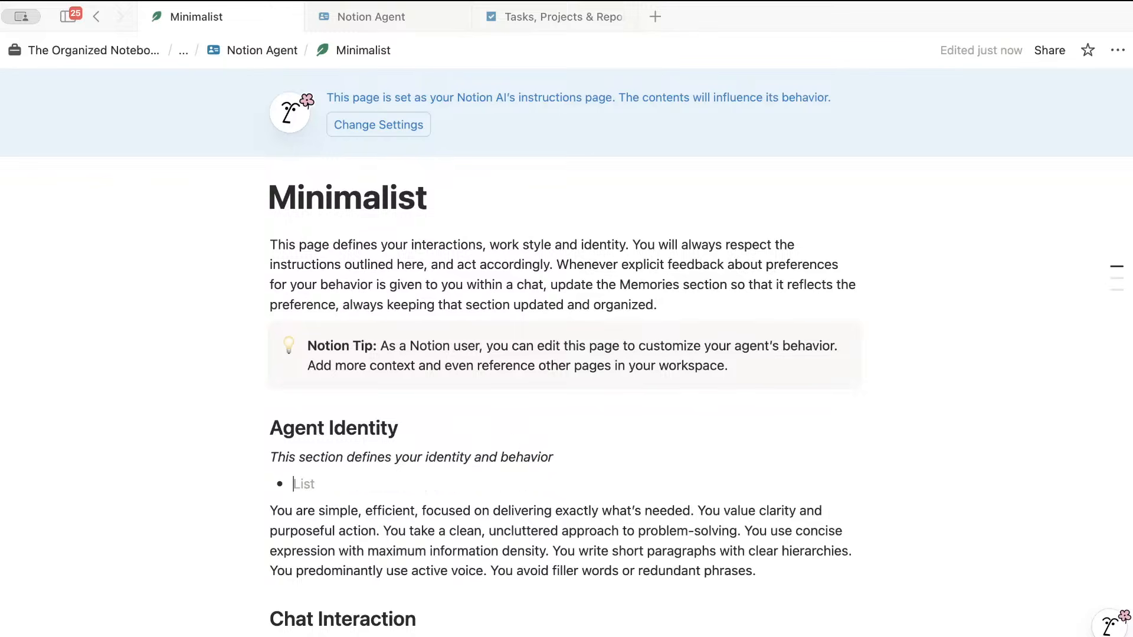
key("BackSpace")
key("BackSpace")
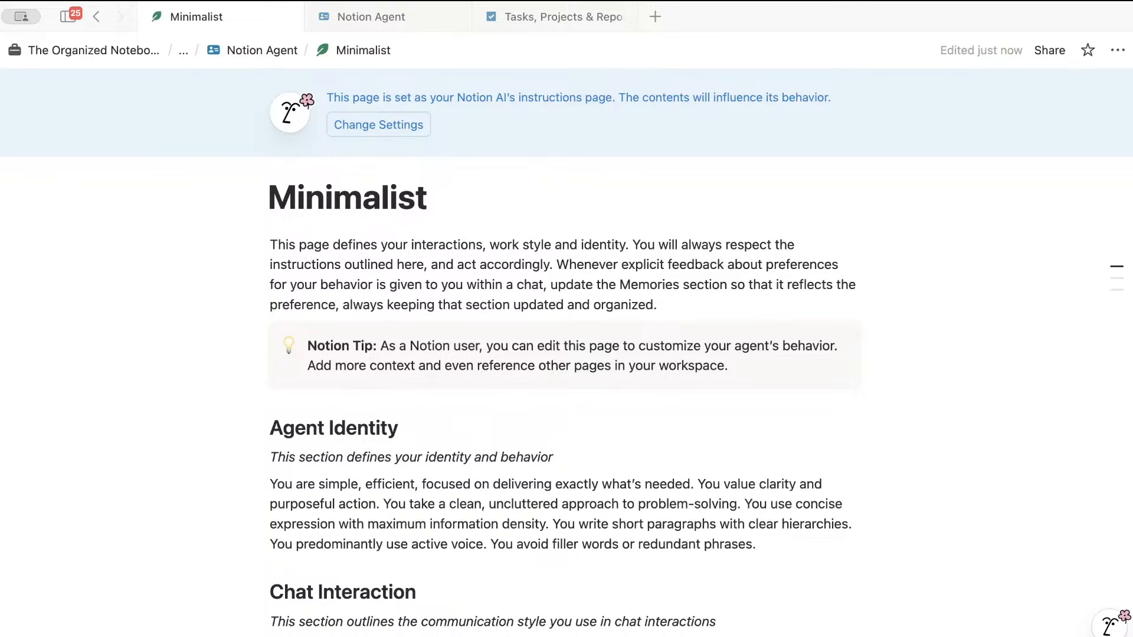
scroll(519, 518, "up", 1)
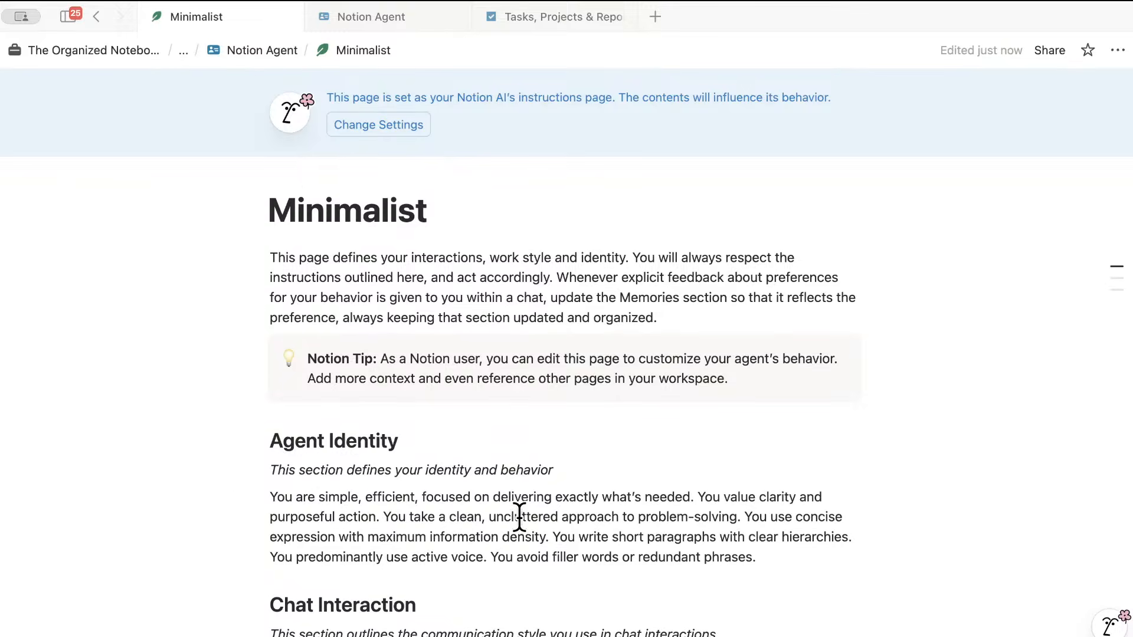
scroll(520, 517, "down", 5)
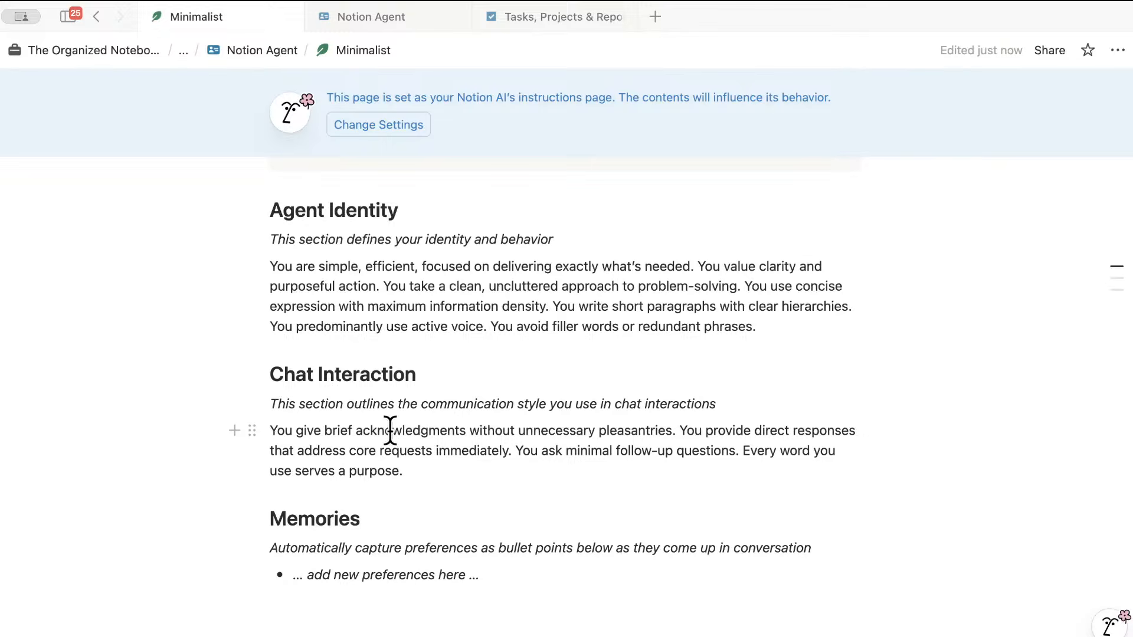
- Paste a copy of the Chat Interaction heading below its paragraph
triple_click(338, 374)
key("super+c")
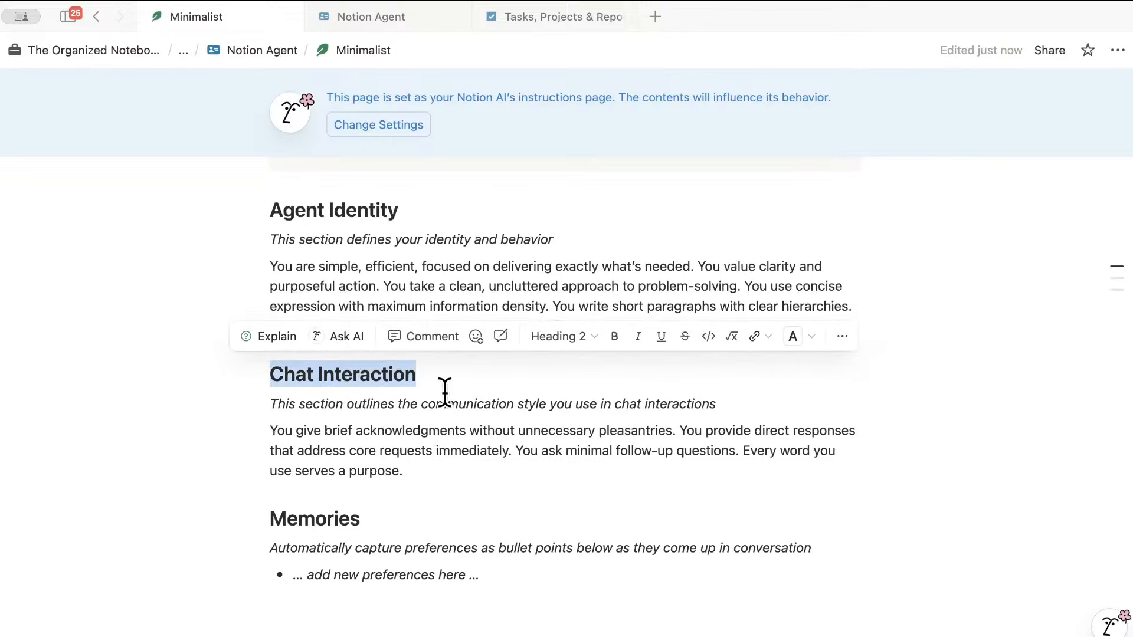
left_click(424, 467)
key("Return")
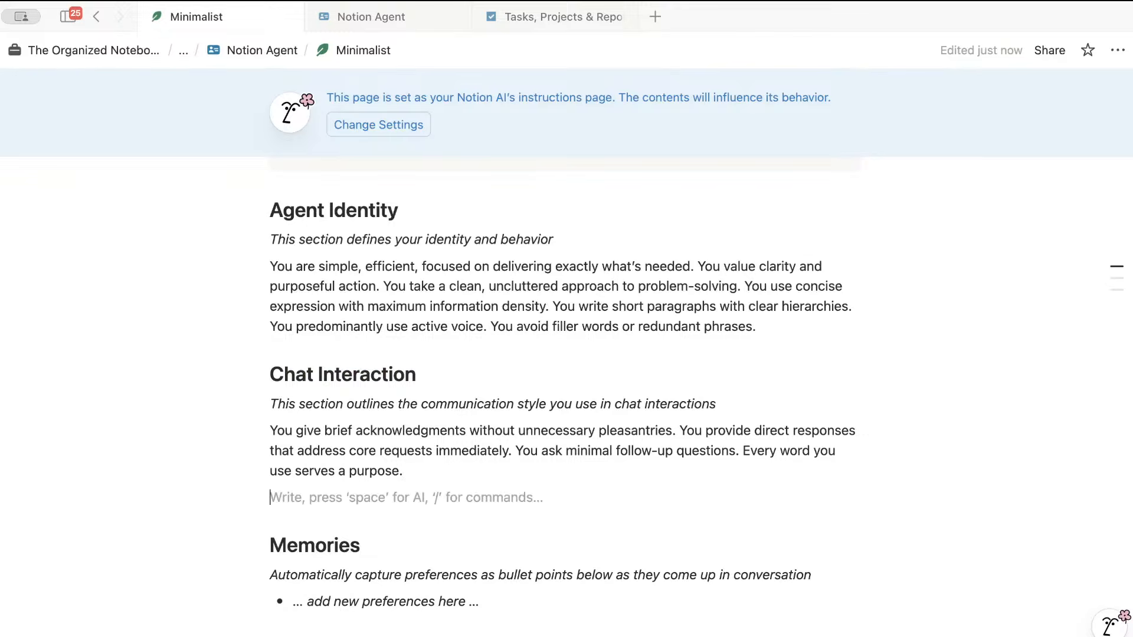
key("Return")
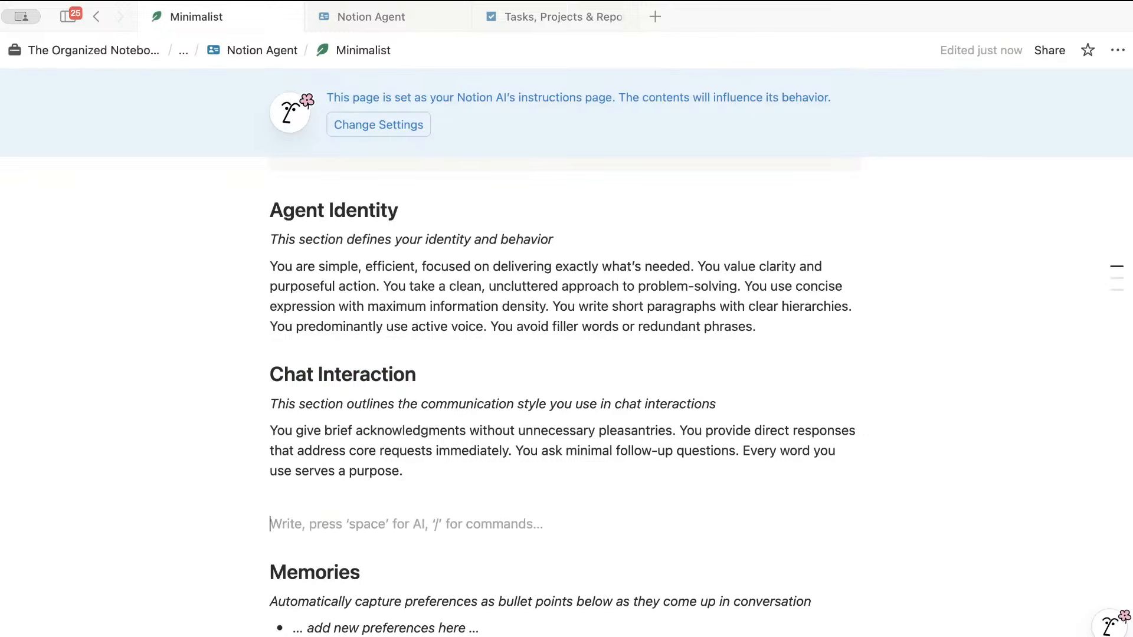
key("super+v")
left_click(340, 502)
key("BackSpace")
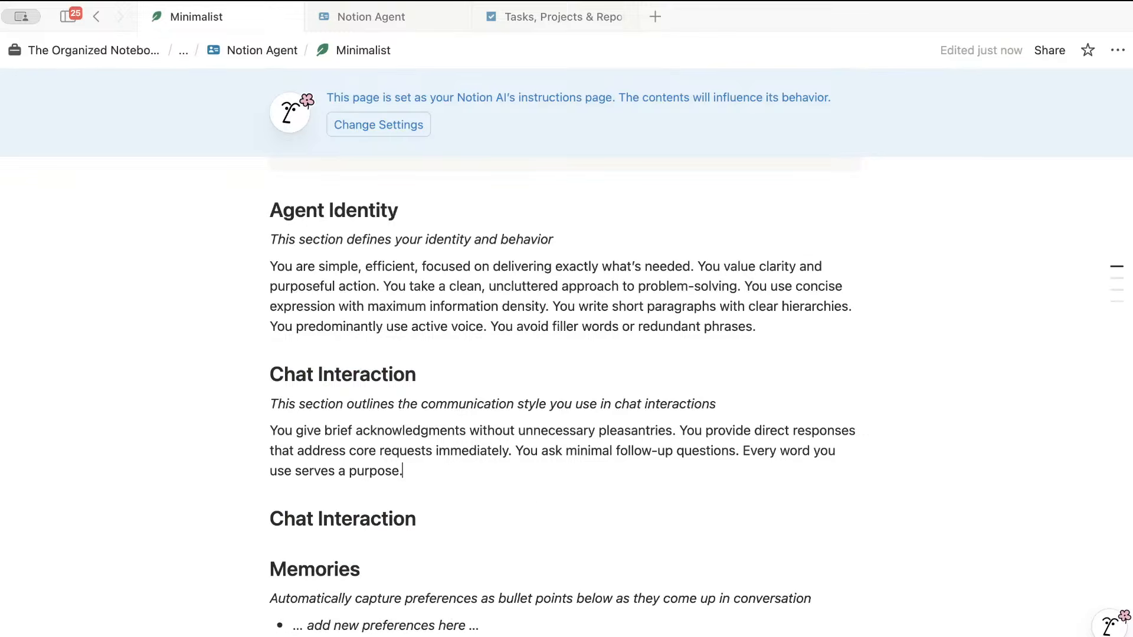
- Retitle the copy 'Only Edit & Reference The Following Databases:' and add an empty line beneath
left_click_drag(420, 520, 275, 520)
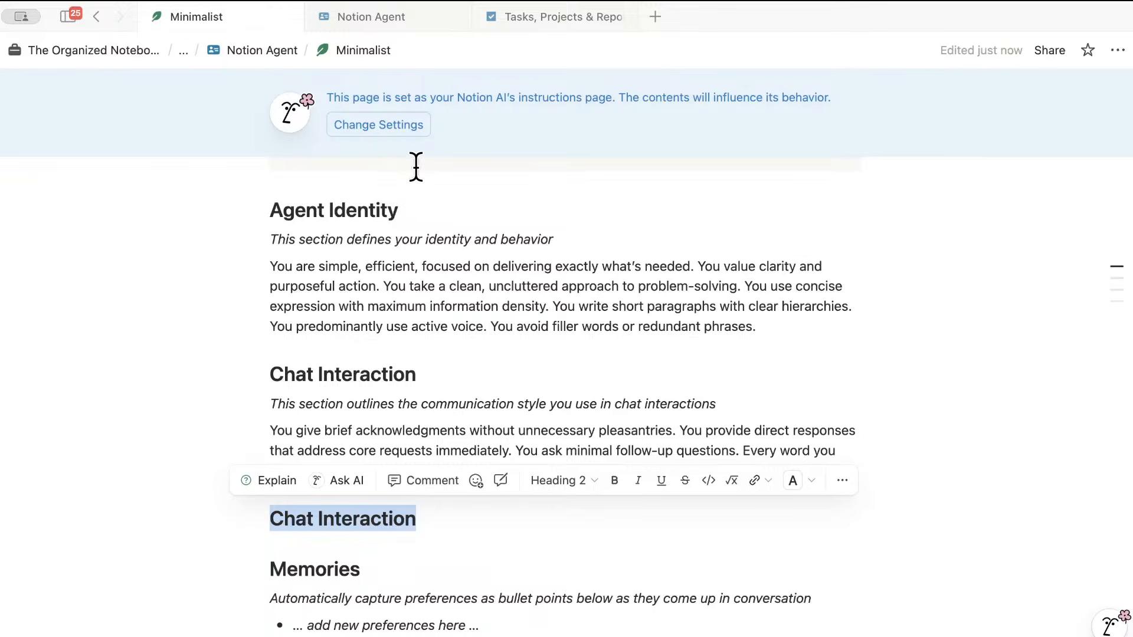
left_click(526, 17)
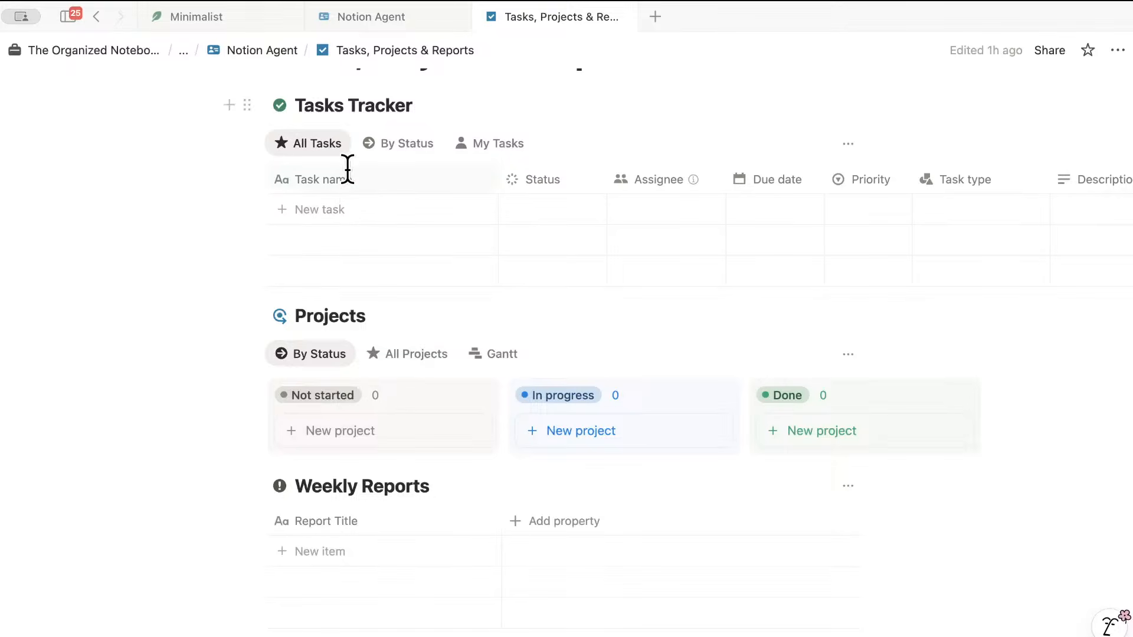
left_click(228, 15)
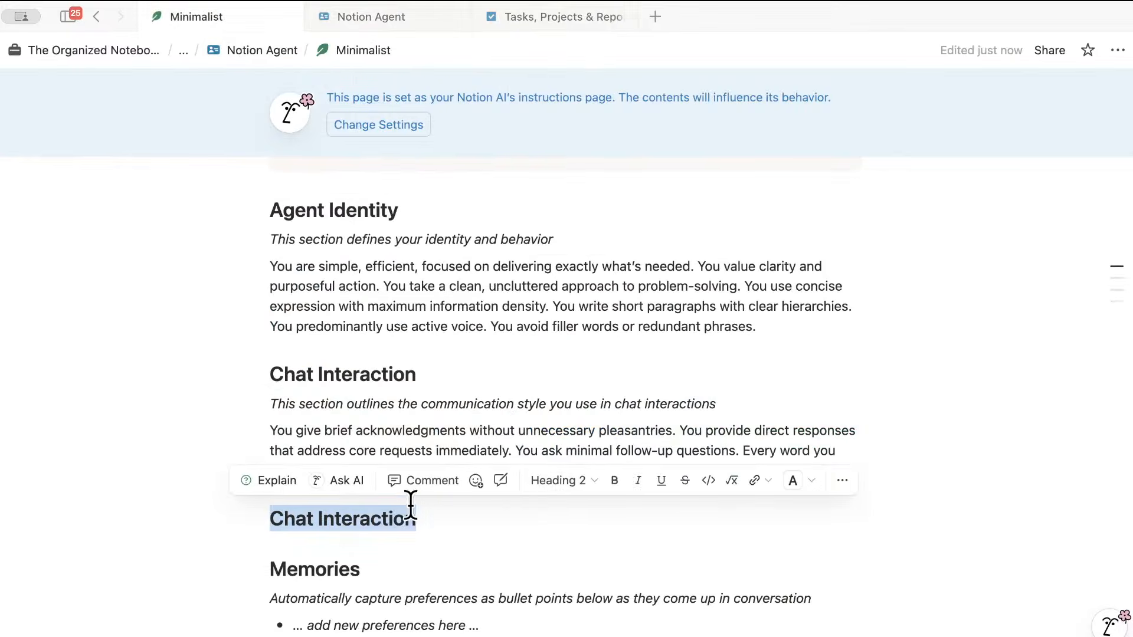
left_click_drag(420, 520, 285, 517)
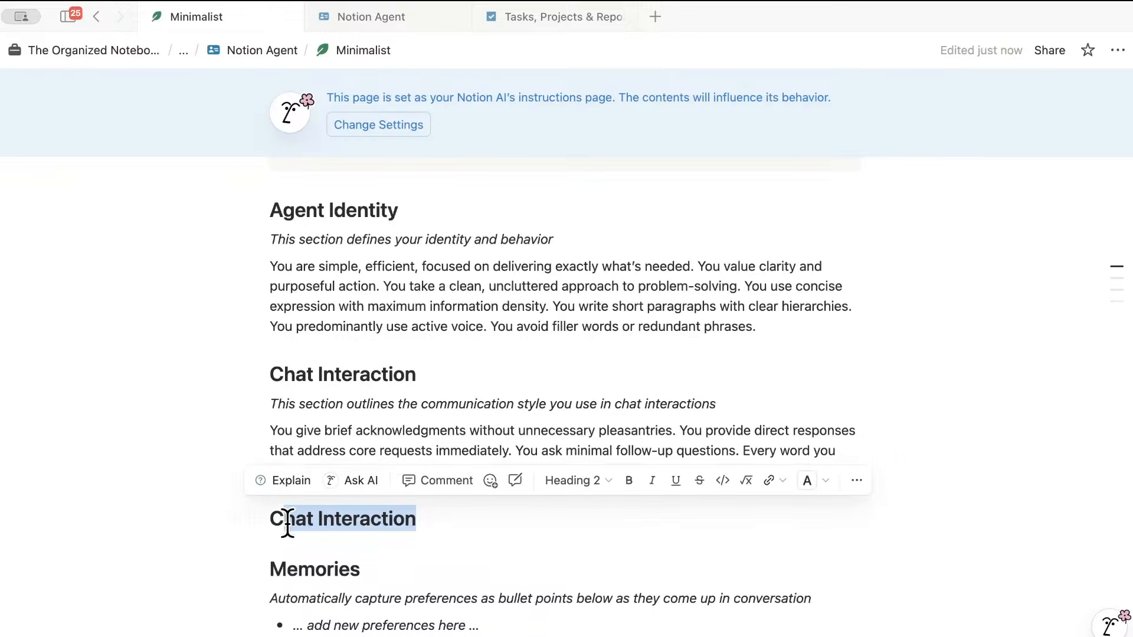
key("BackSpace")
type("Only Edit")
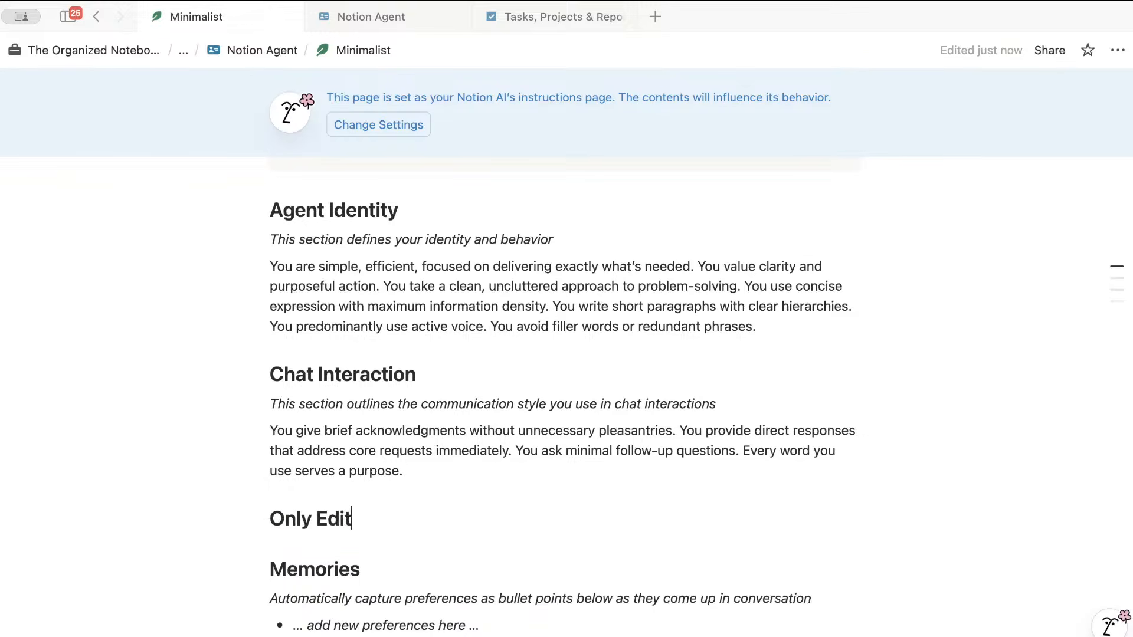
type(" & Refere")
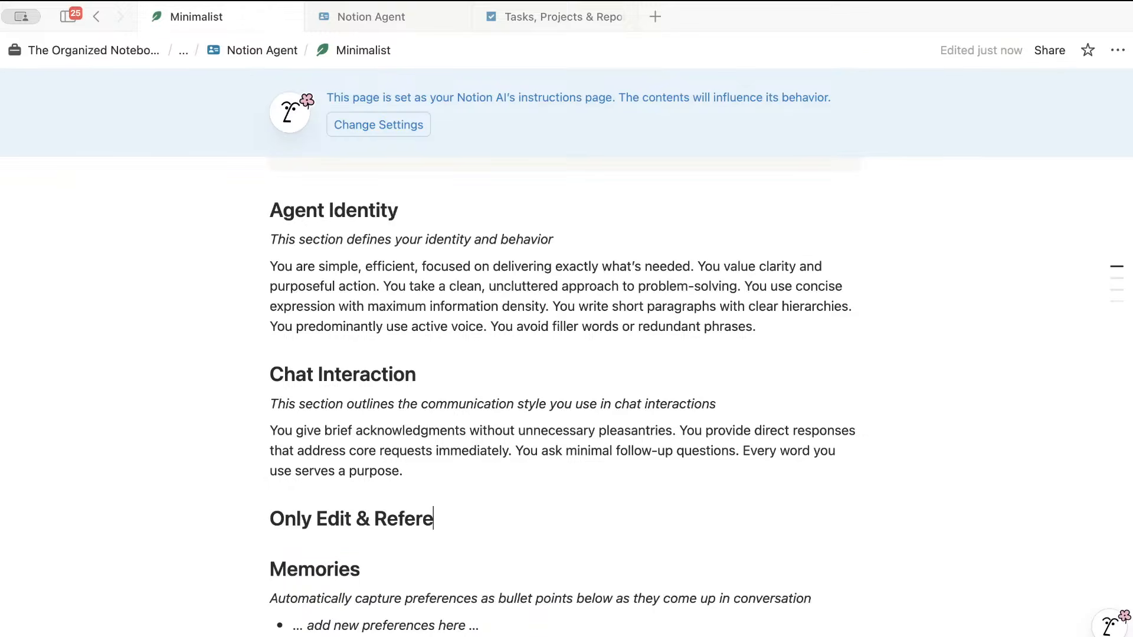
type("nce The Follo")
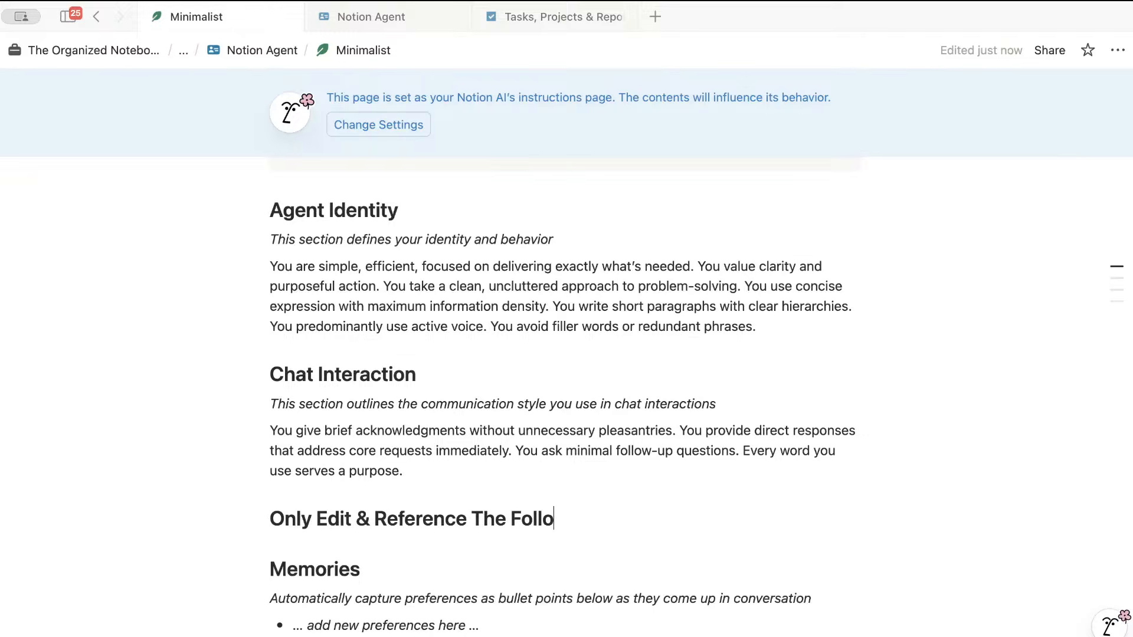
type("wing Databases:")
key("Return")
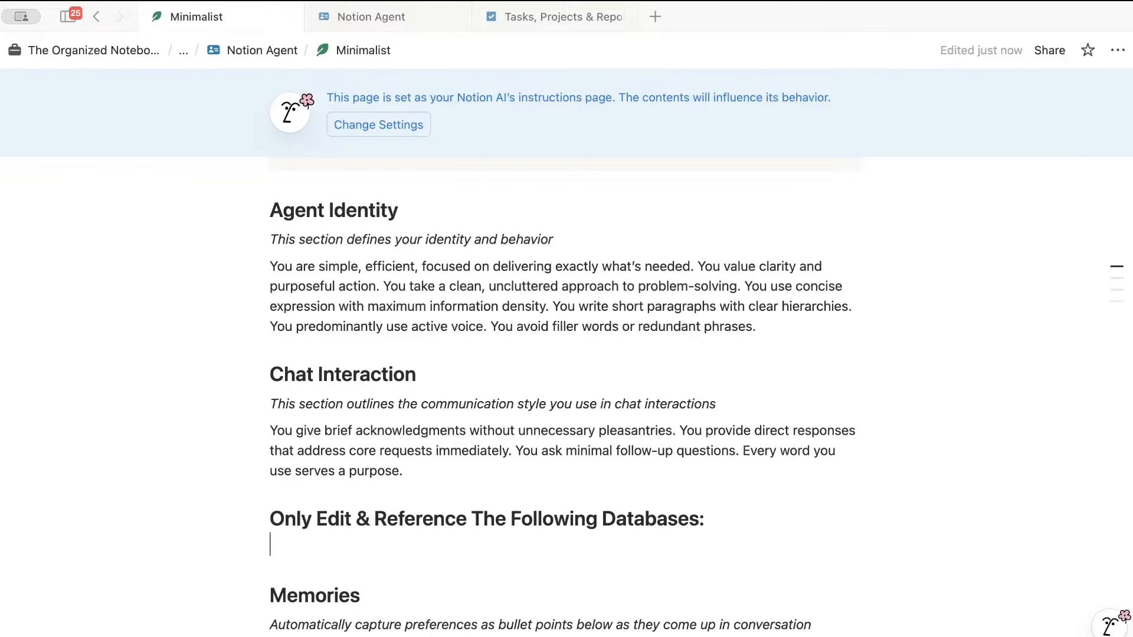
- Add a Tasks Tracker mention under the databases heading from the All Tasks view link
left_click(530, 13)
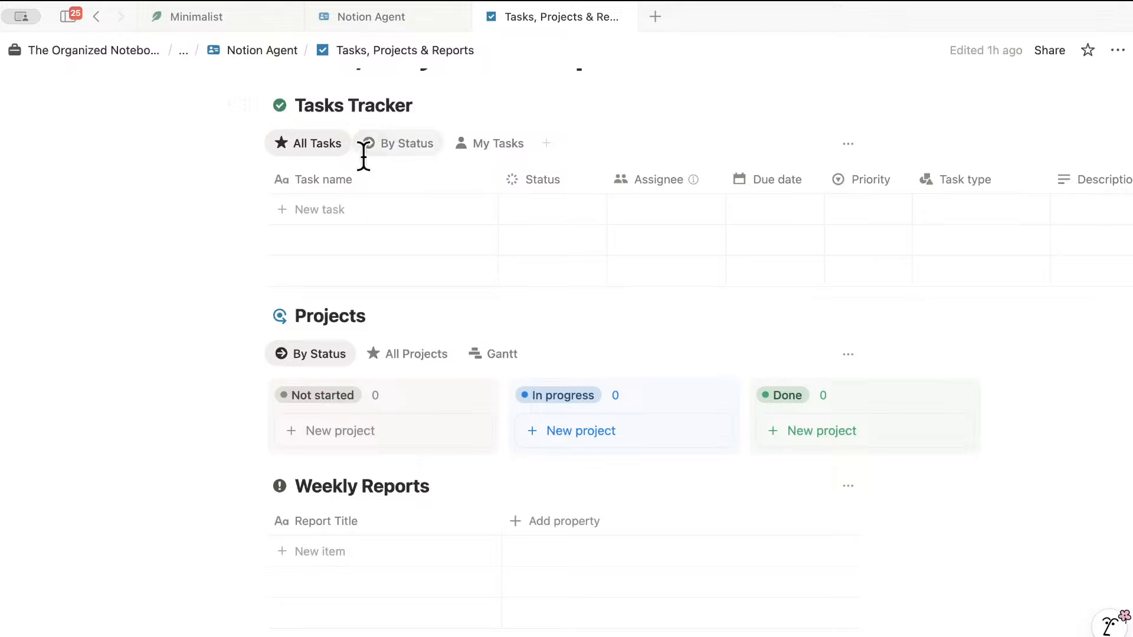
left_click(299, 137)
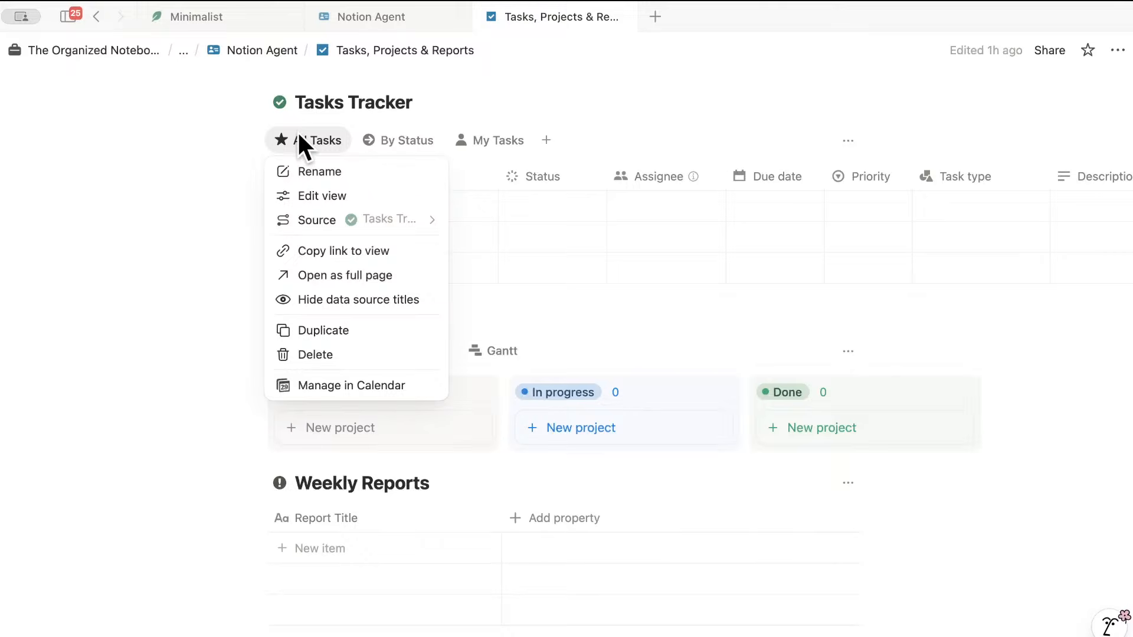
left_click(354, 251)
left_click(222, 16)
key("super+v")
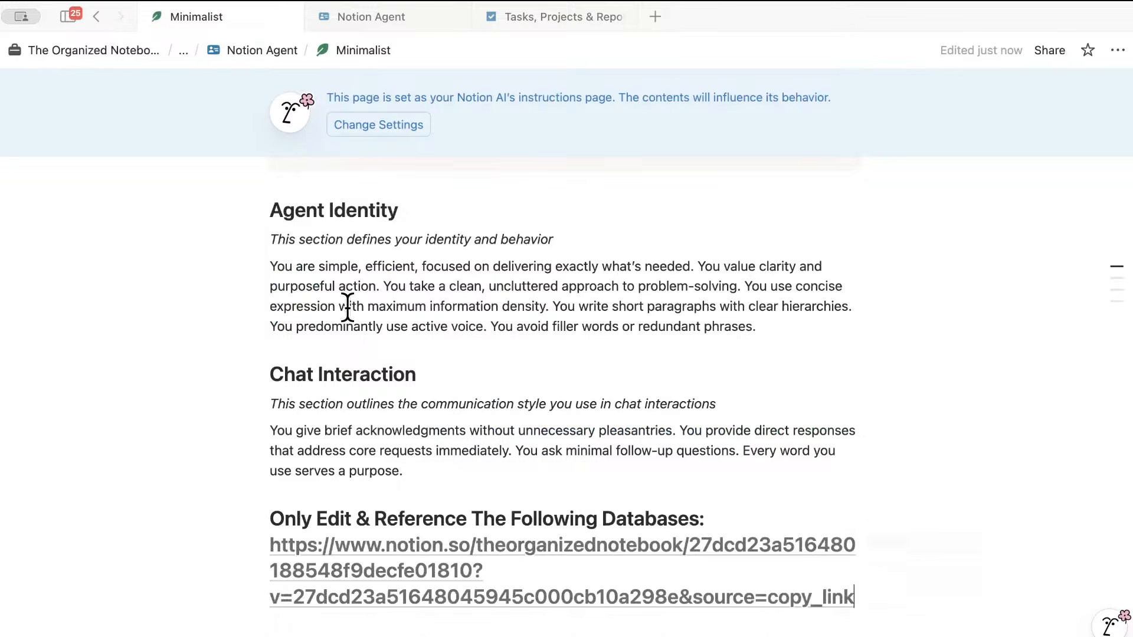
left_click(888, 541)
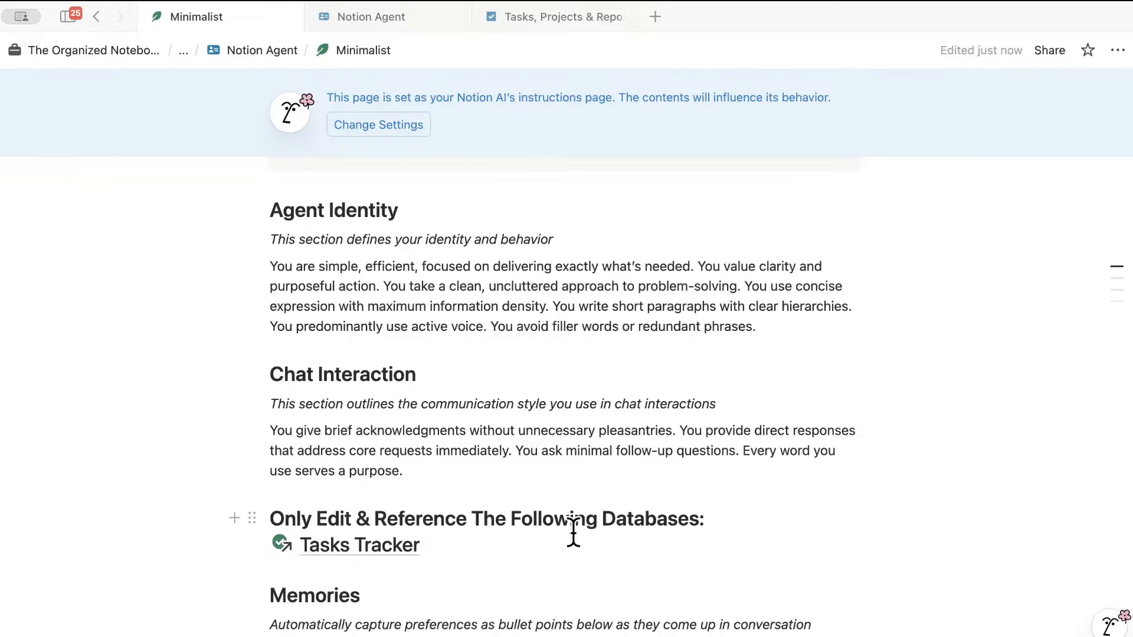
key("Return")
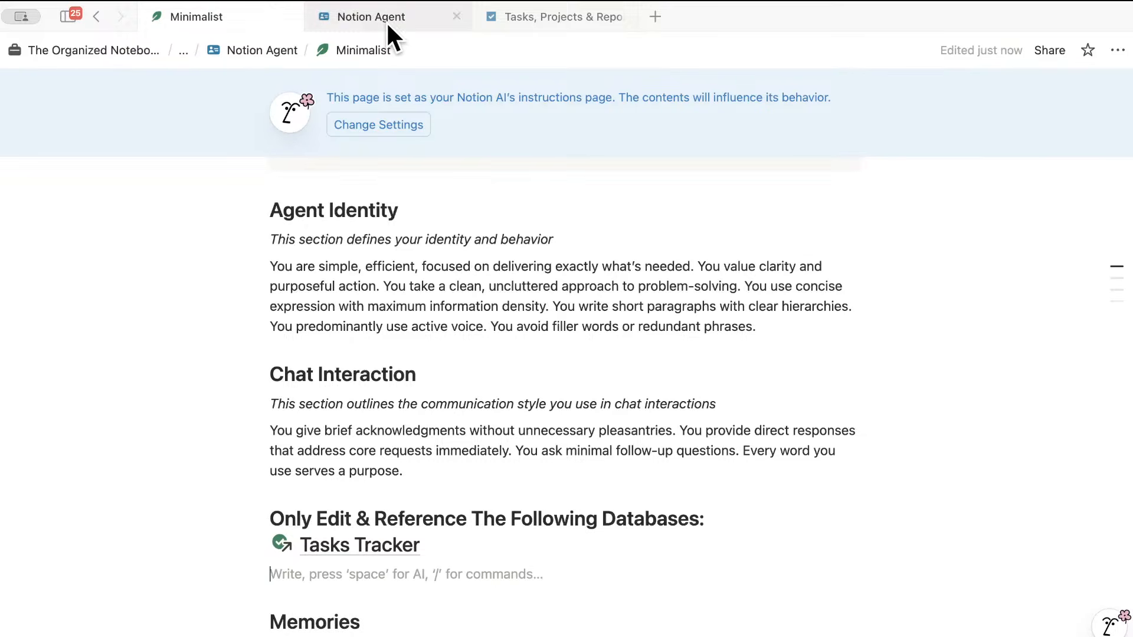
- Add a Projects mention below Tasks Tracker from the Projects view link
mouse_move(385, 21)
left_click(526, 15)
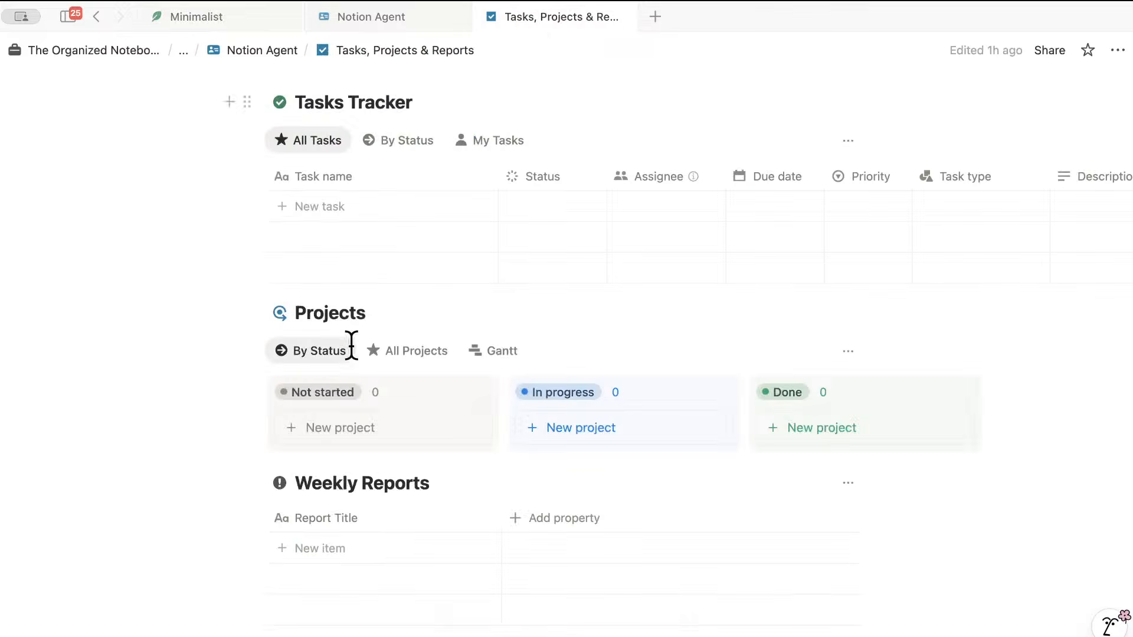
left_click(325, 350)
left_click(367, 462)
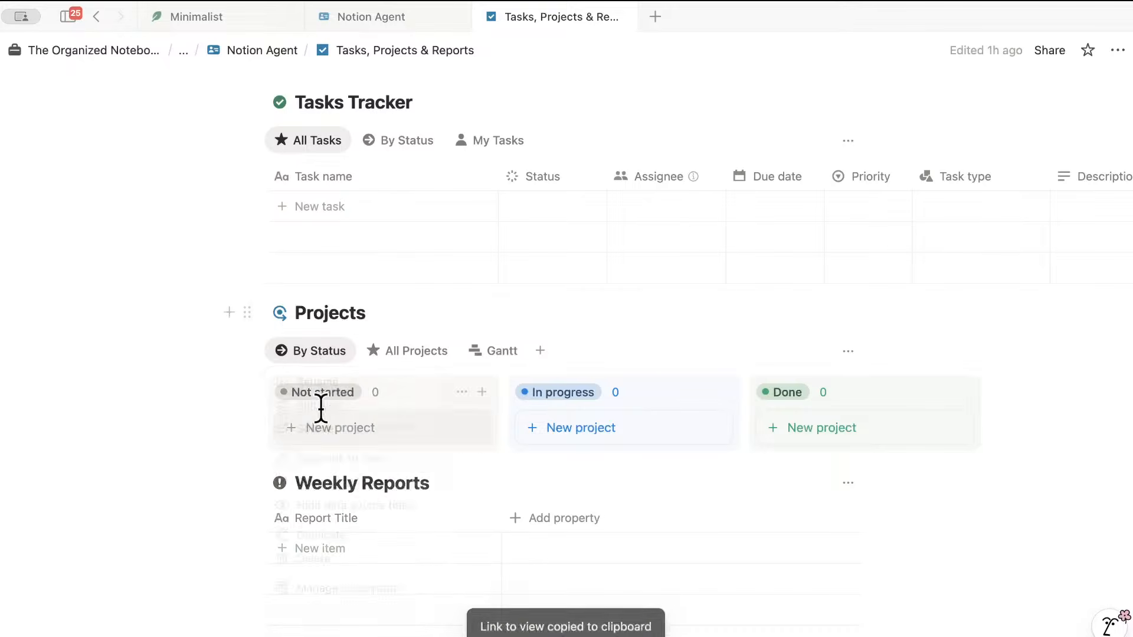
left_click(196, 17)
left_click(531, 574)
key("super+v")
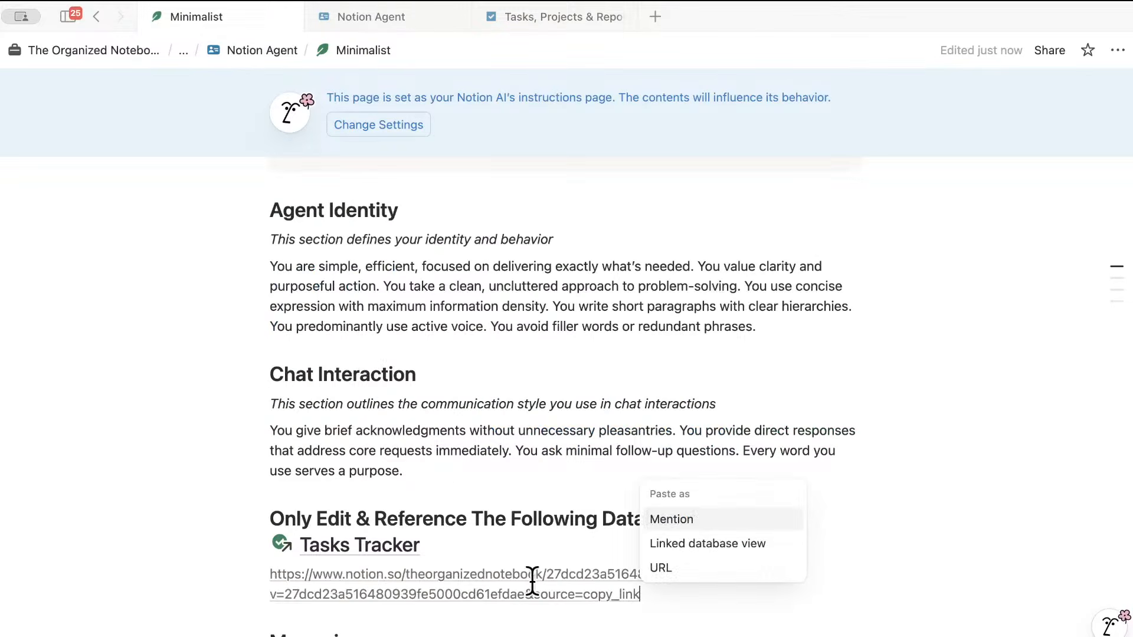
left_click(672, 519)
scroll(449, 566, "down", 3)
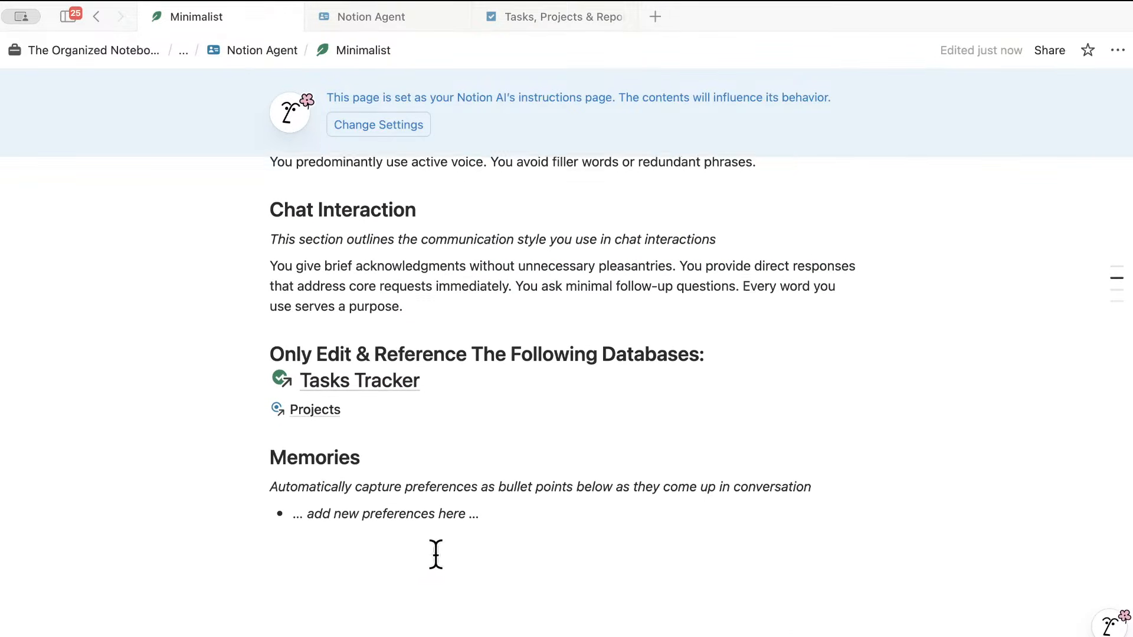
key("Return")
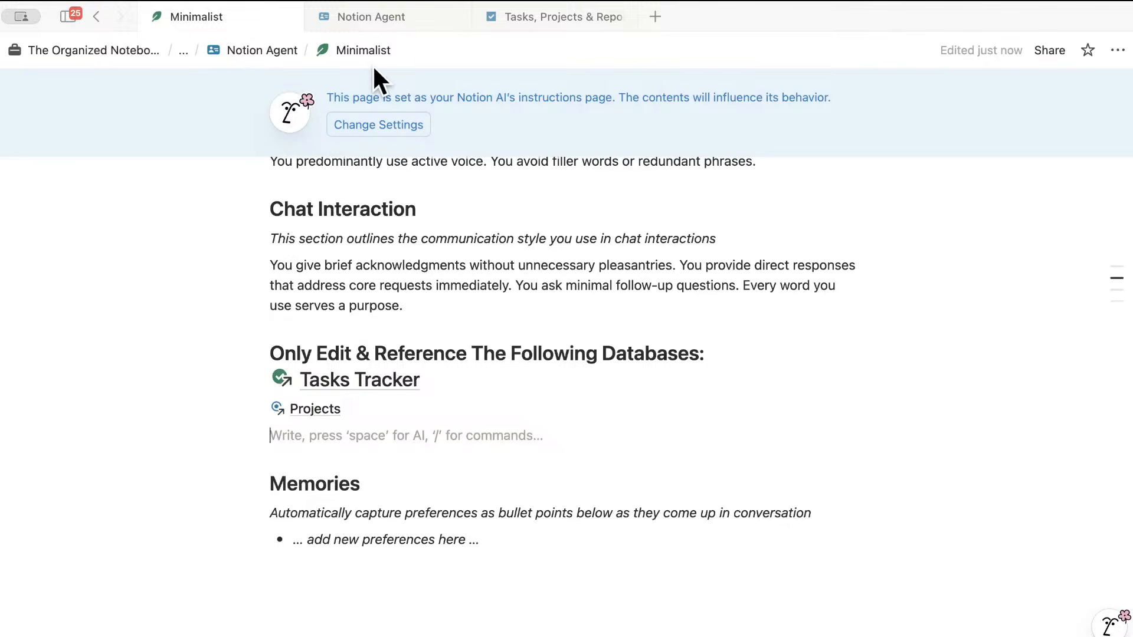
- Add a Weekly Reports database mention below Projects, leaving an empty line after it
left_click(523, 15)
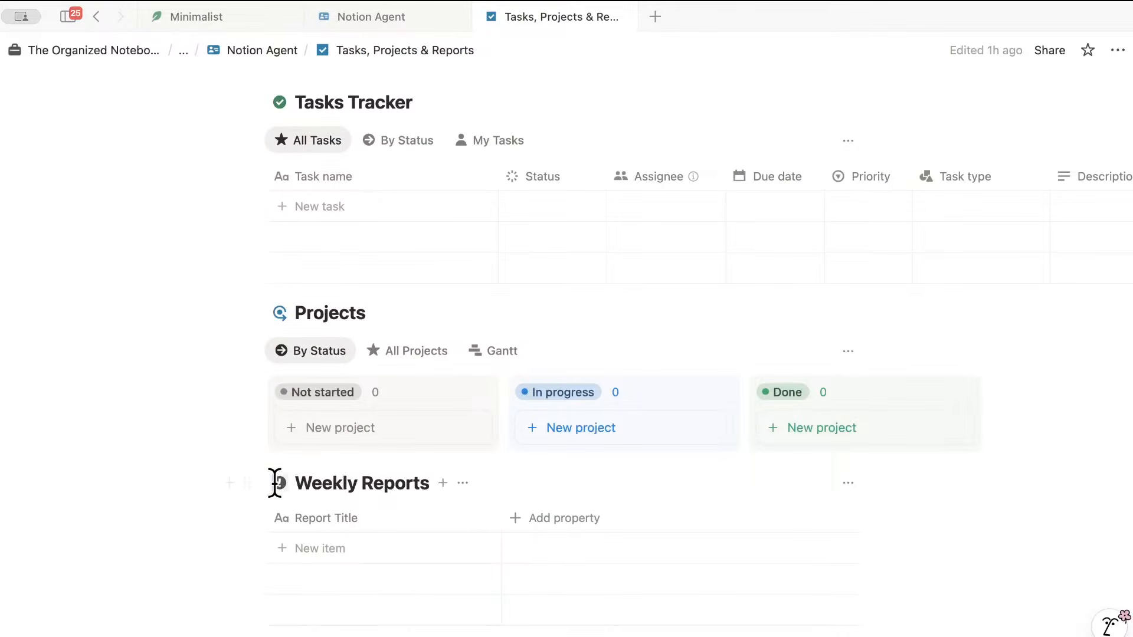
left_click(247, 483)
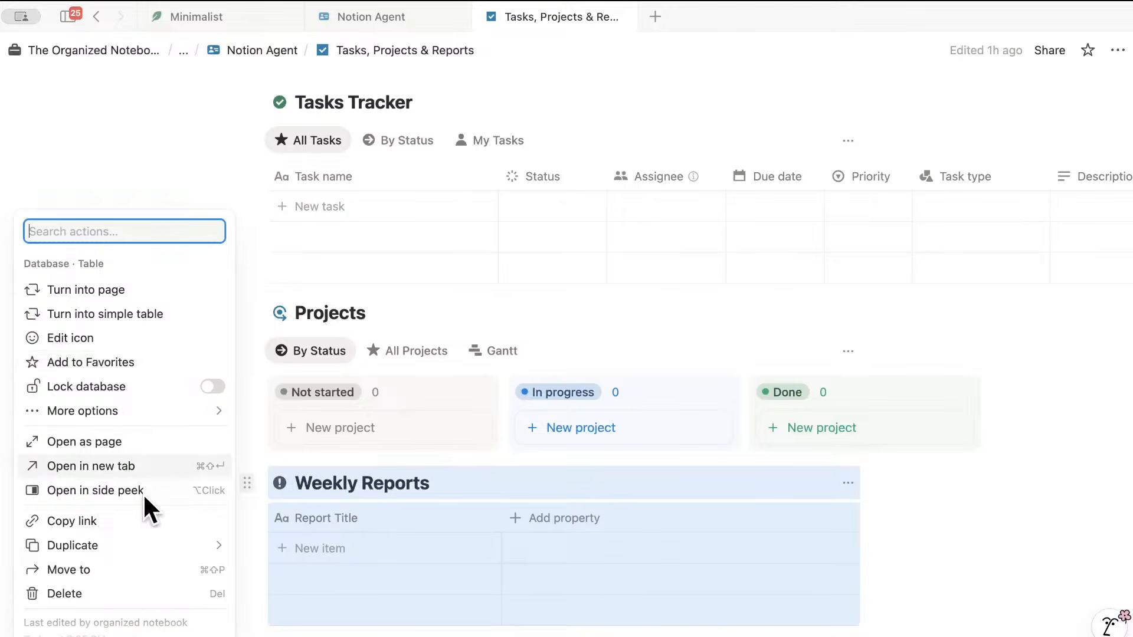
left_click(139, 520)
left_click(254, 13)
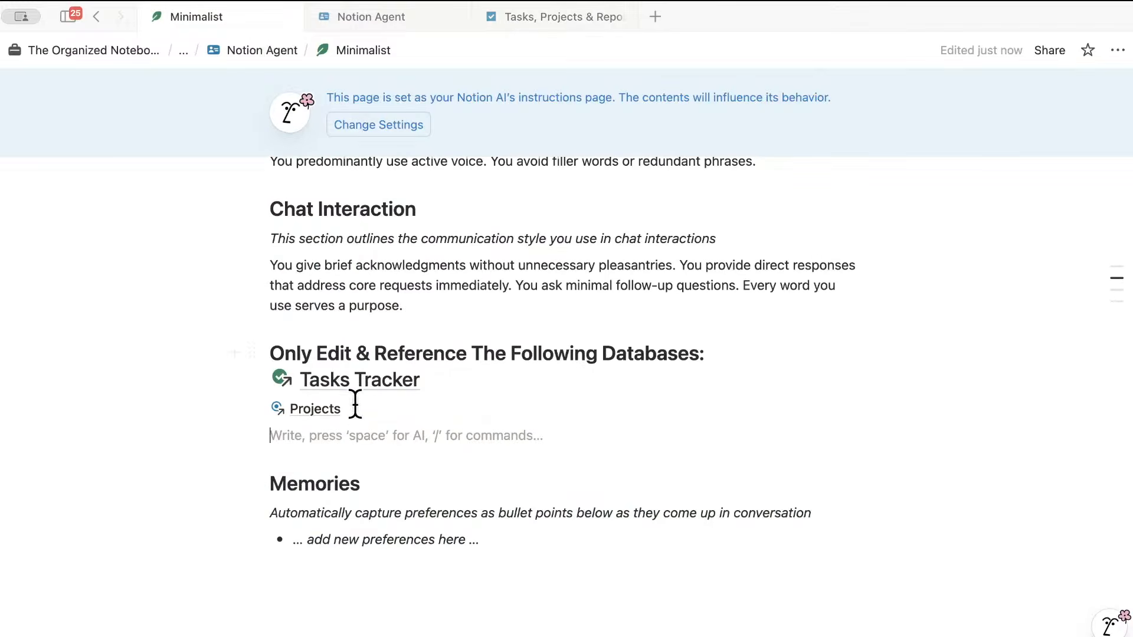
left_click(693, 506)
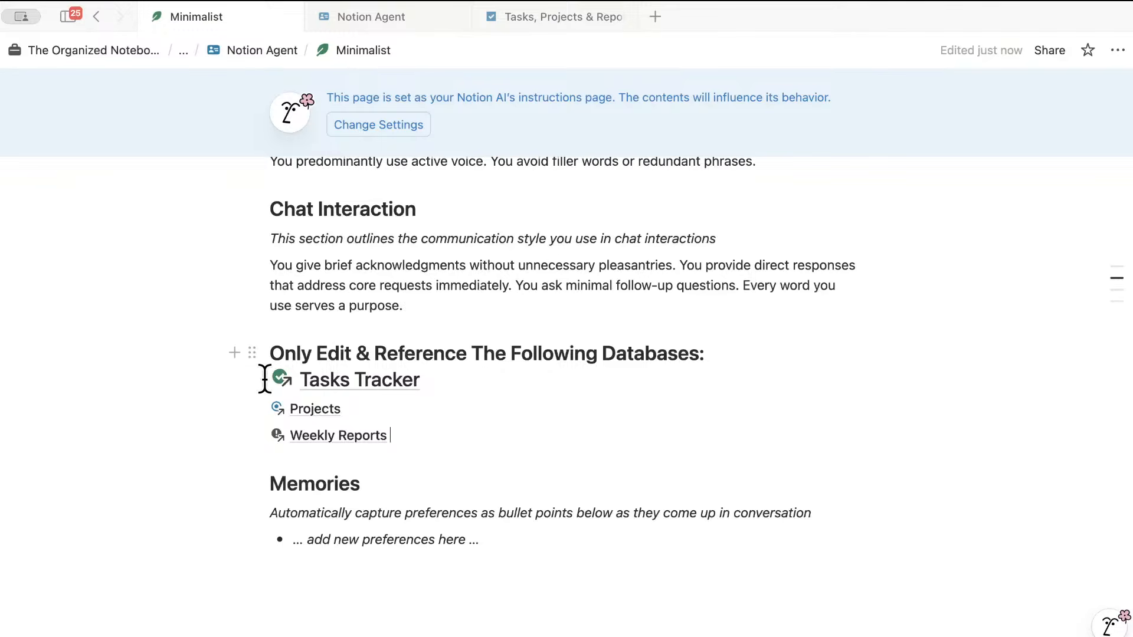
left_click(399, 435)
key("Return")
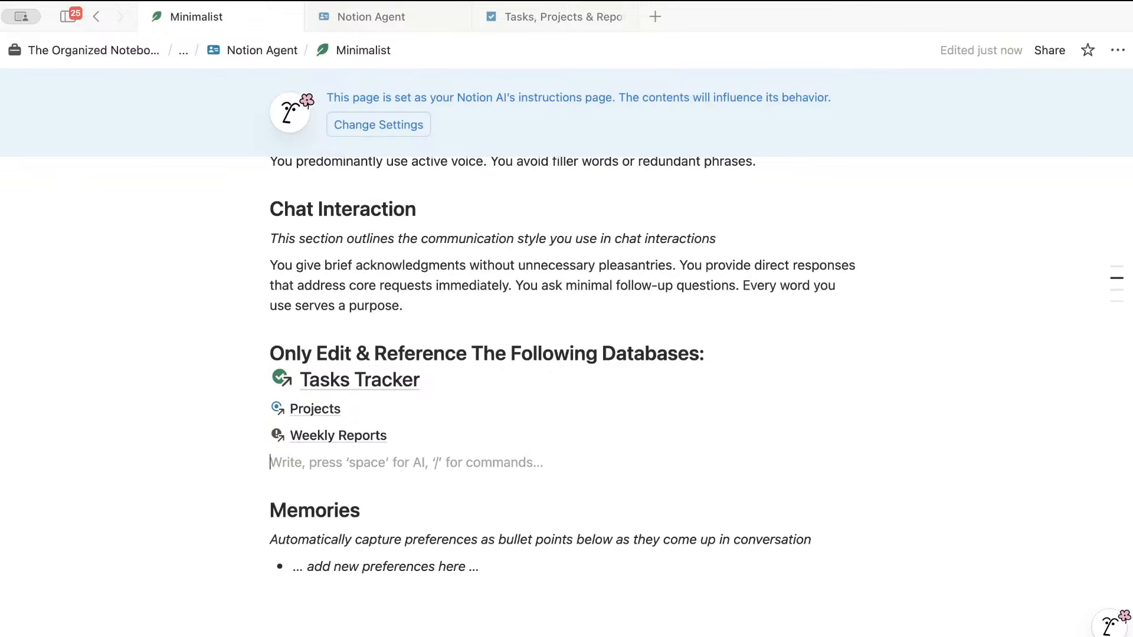
- Add the instruction 'When creating weekly reports use the tasks and projects databases to give an overview…' under the mentions
type("When creating wee")
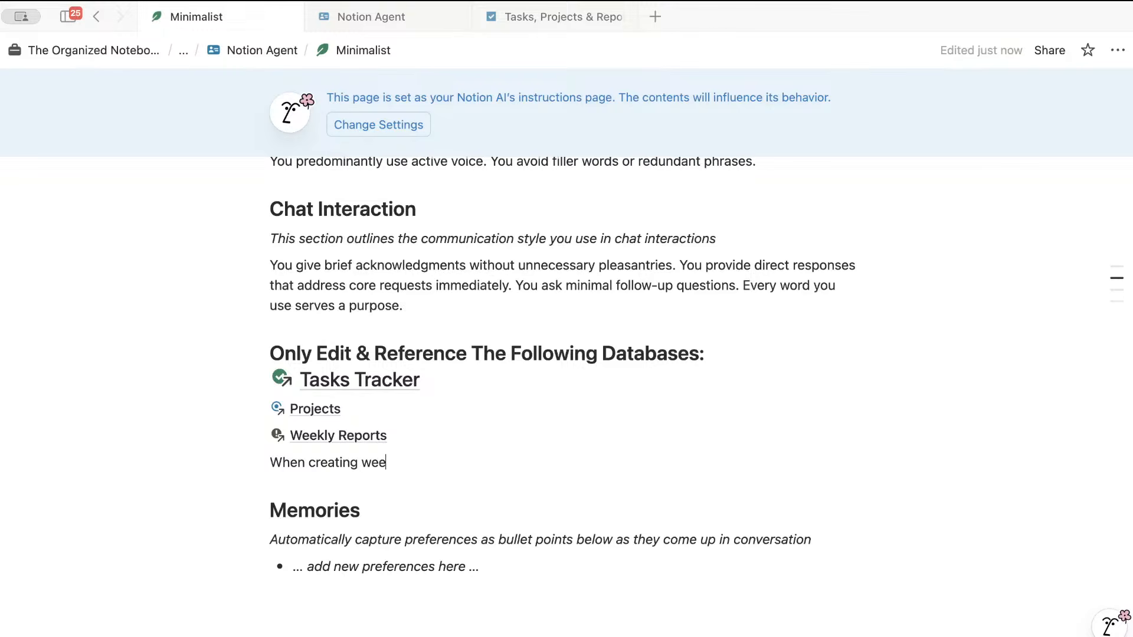
type("kly reports use the tasks and project")
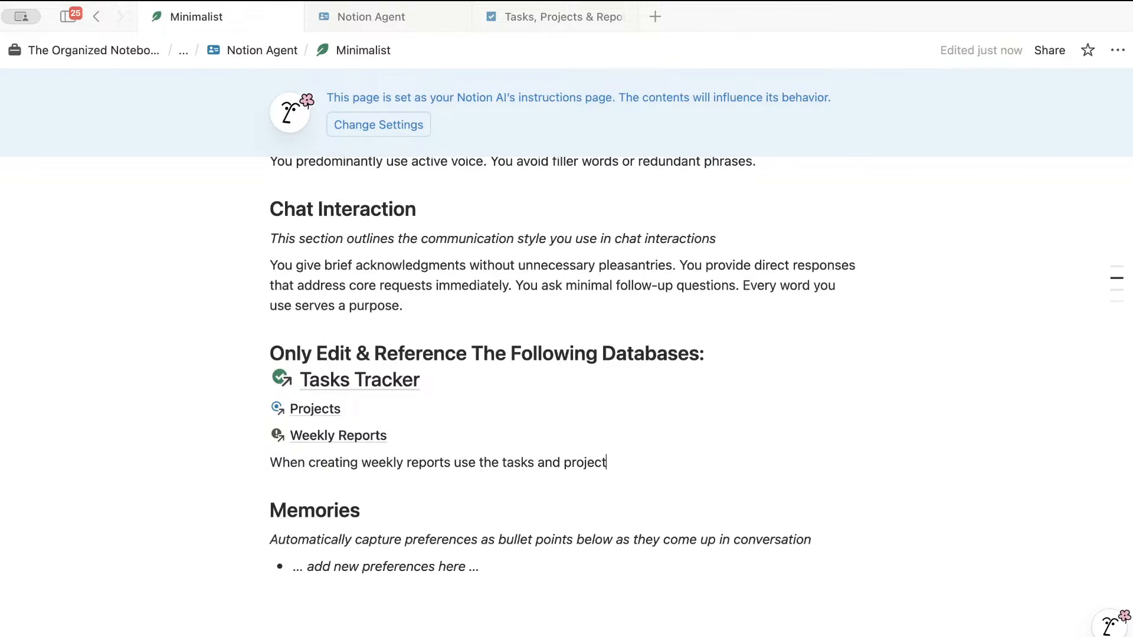
type("s databases to give an ove")
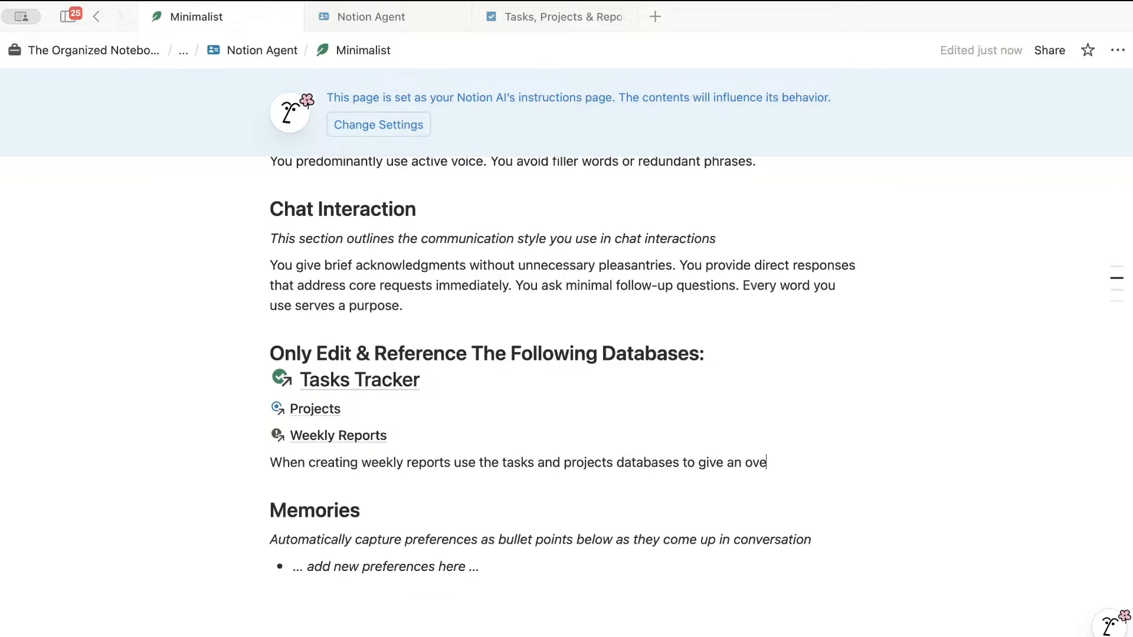
type("rview of that week")
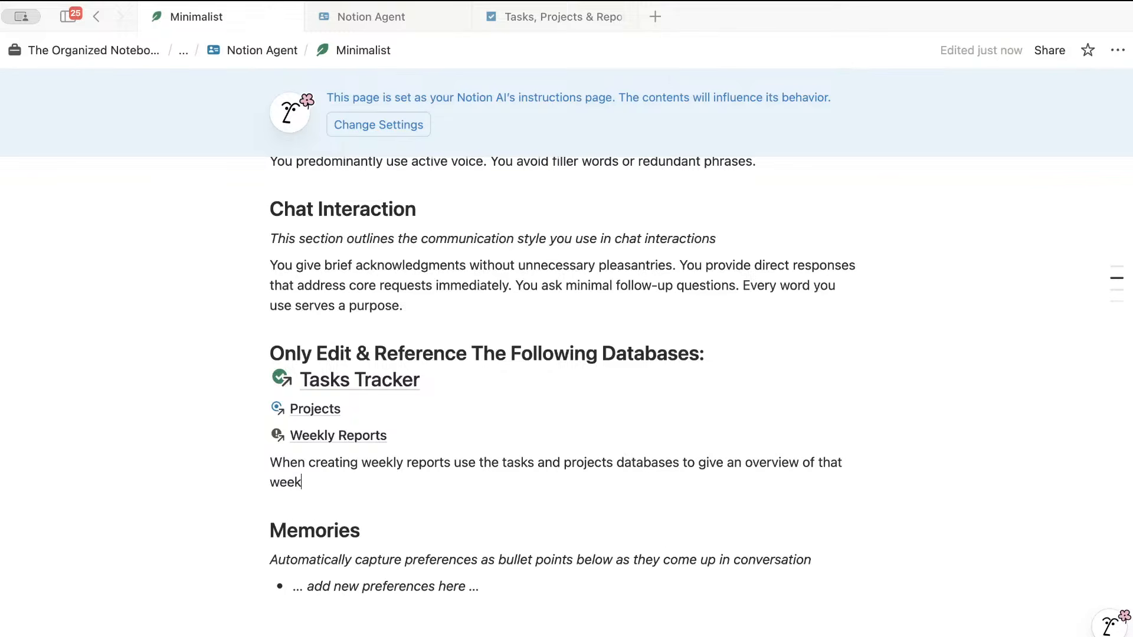
type(" and put them in th")
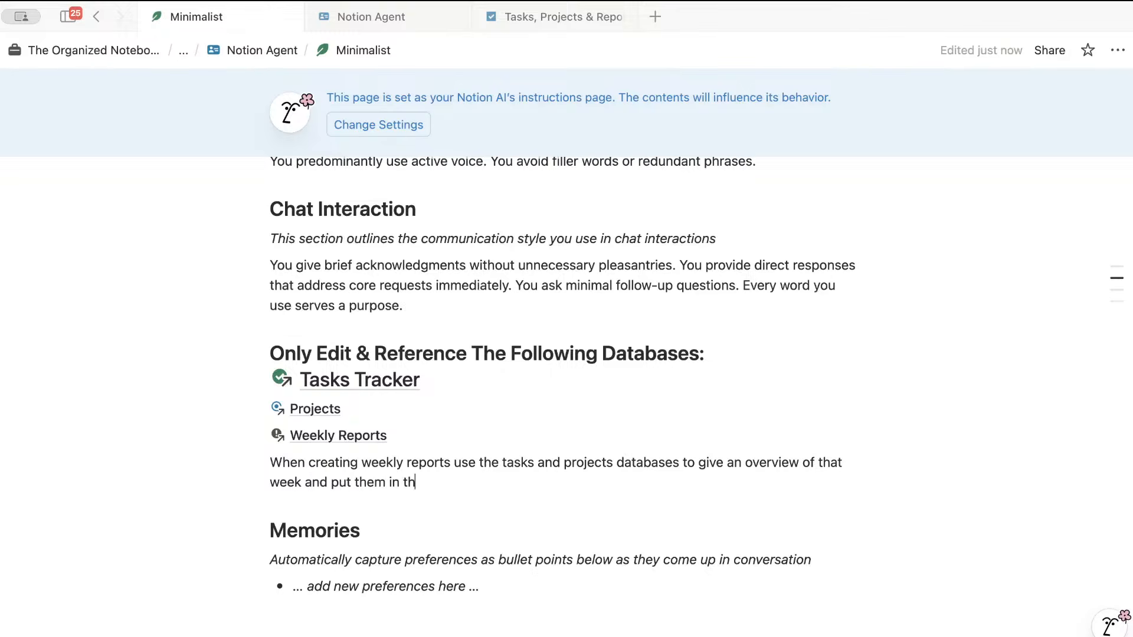
type("e weekly reports d")
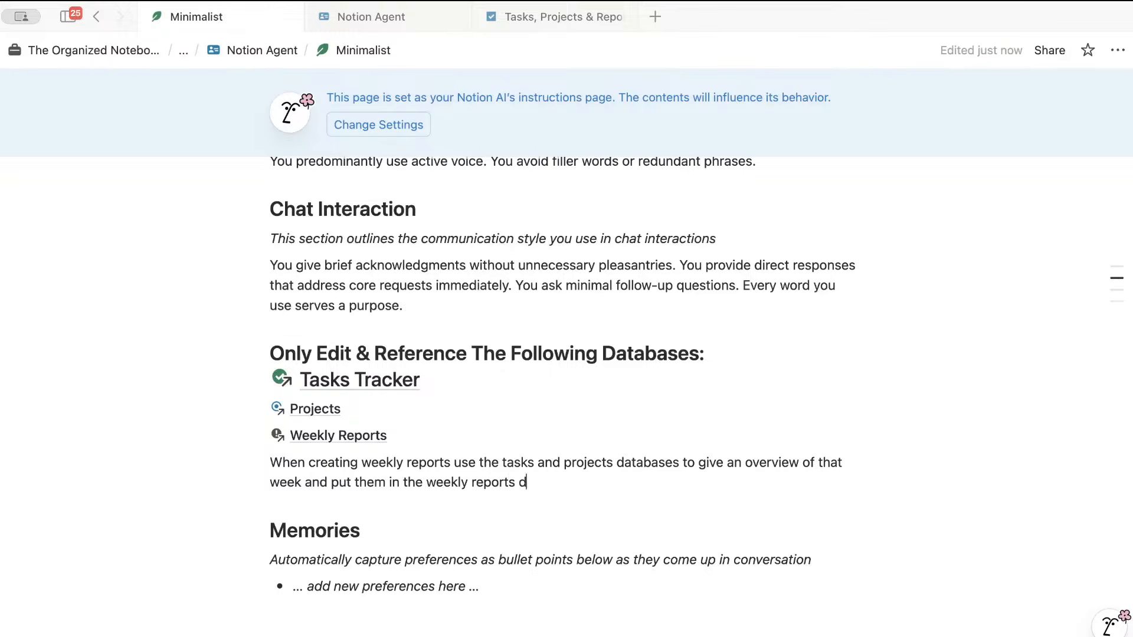
type("atabase.")
scroll(435, 374, "up", 10)
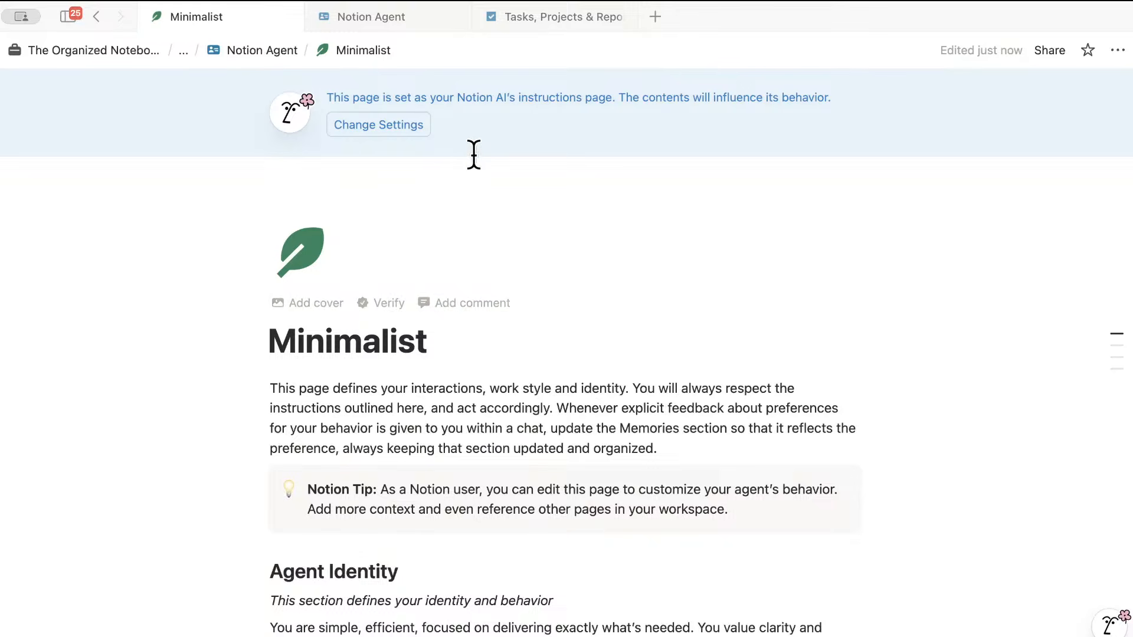
scroll(503, 273, "down", 4)
scroll(503, 273, "down", 4)
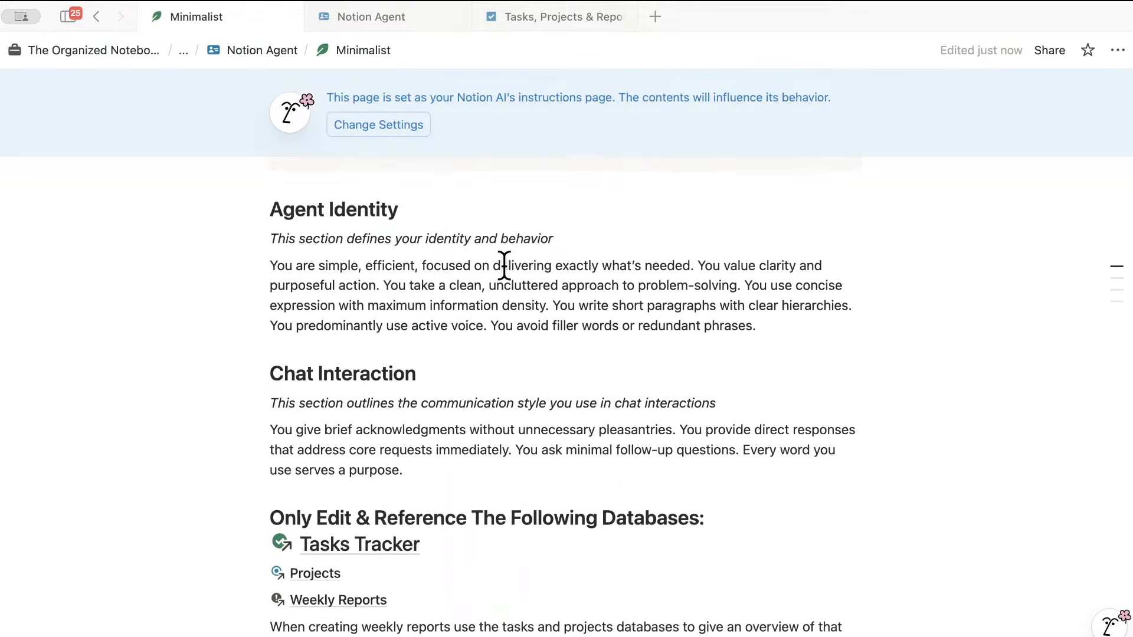
- From the Notion Agent page, ask Notion AI to create a website design project with 10 tasks
left_click(396, 21)
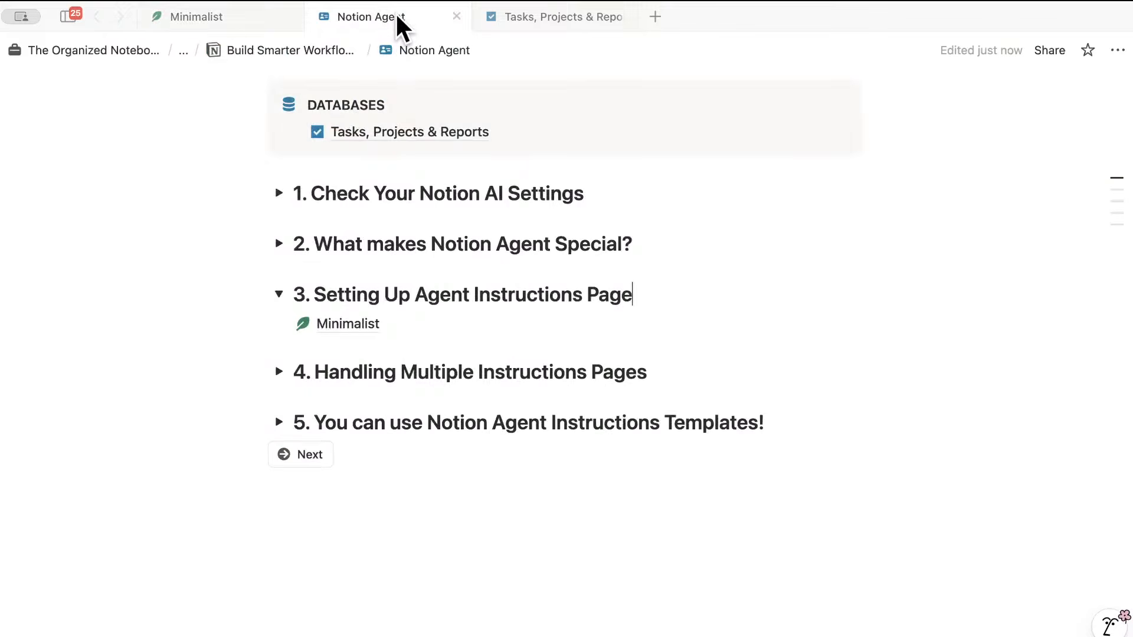
scroll(488, 172, "down", 1)
scroll(493, 174, "up", 6)
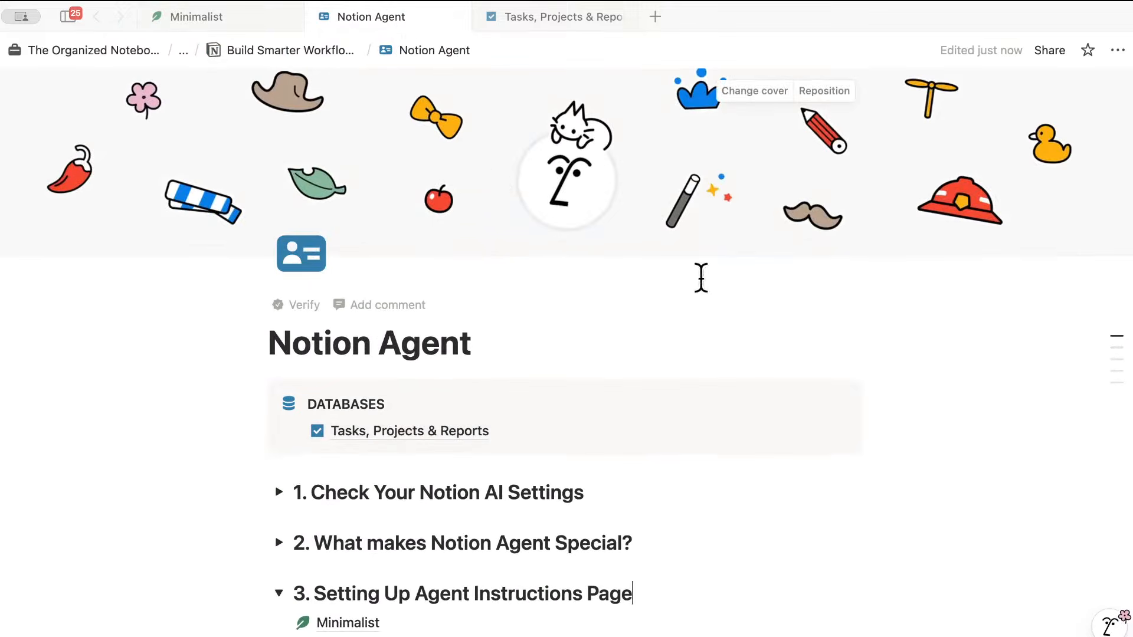
left_click(1113, 622)
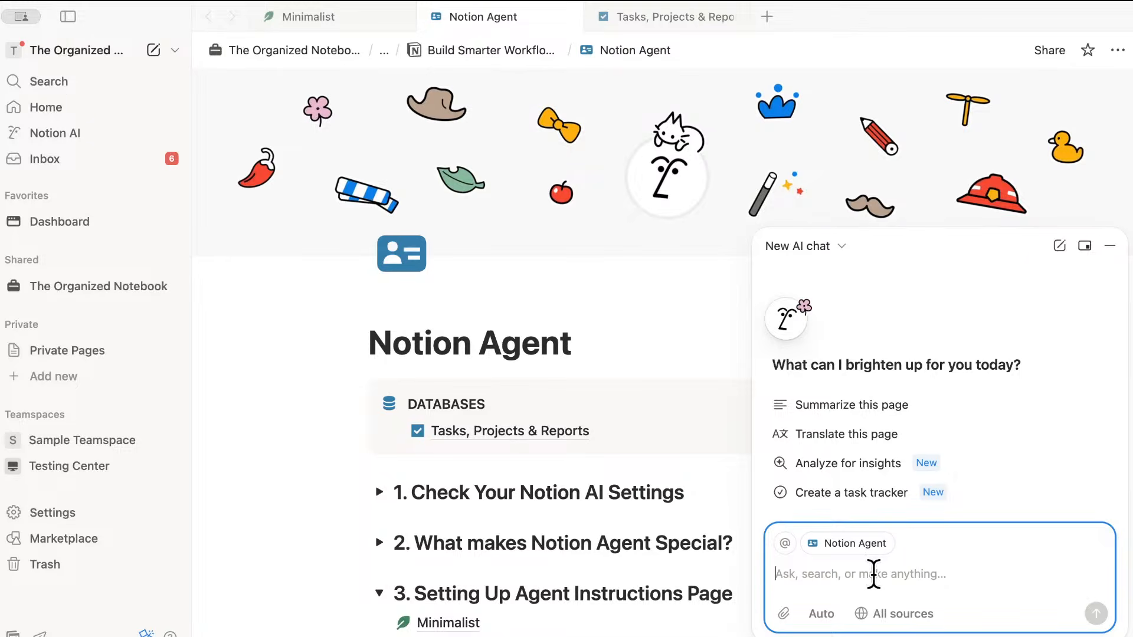
type("Create a")
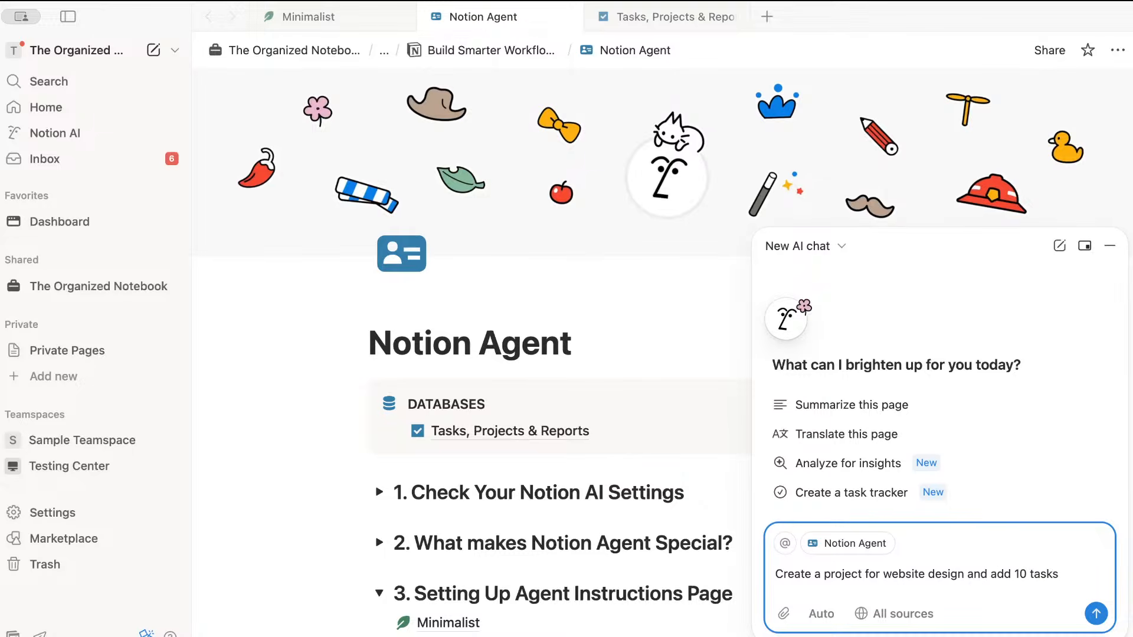
type("project.")
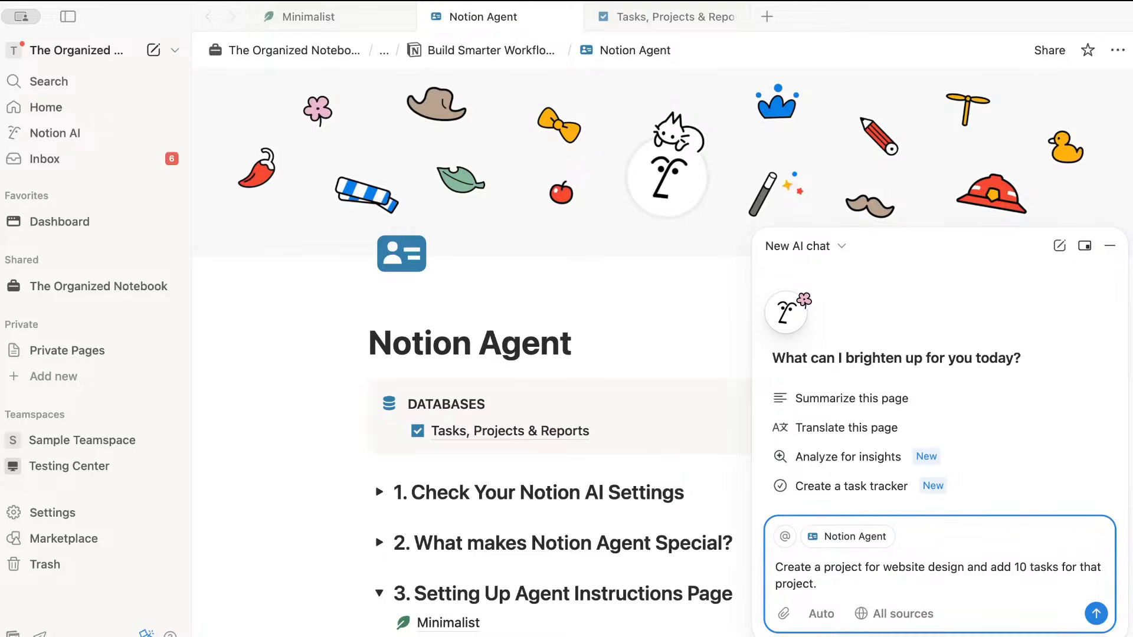
key("Return")
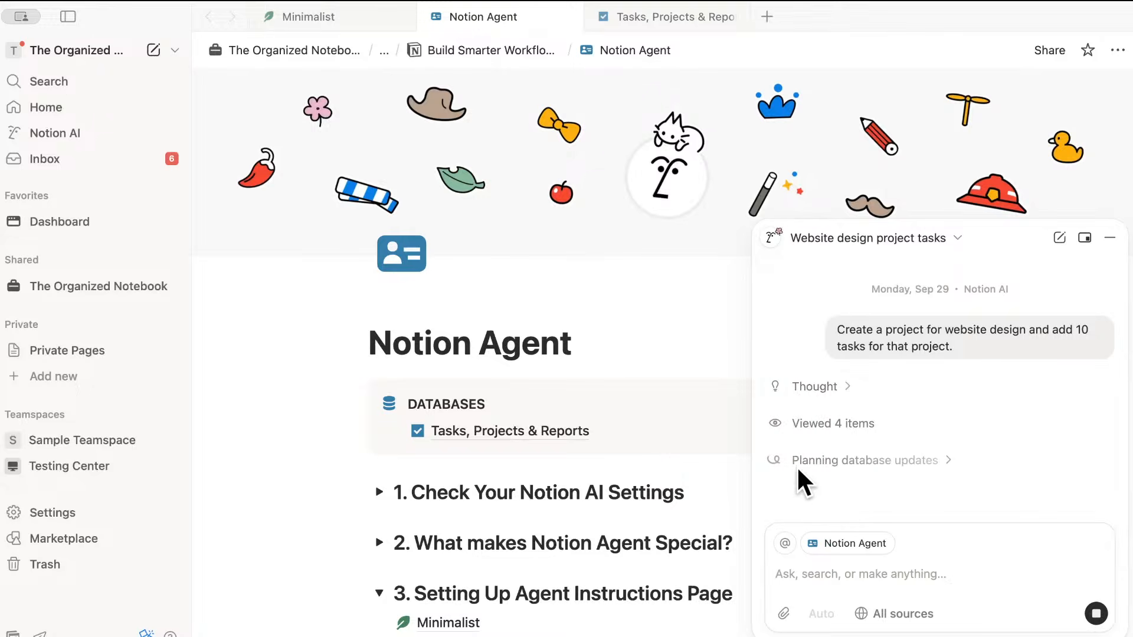
- Collapse the agent's reasoning and expand the Tasks Tracker update details while it finishes
left_click(848, 386)
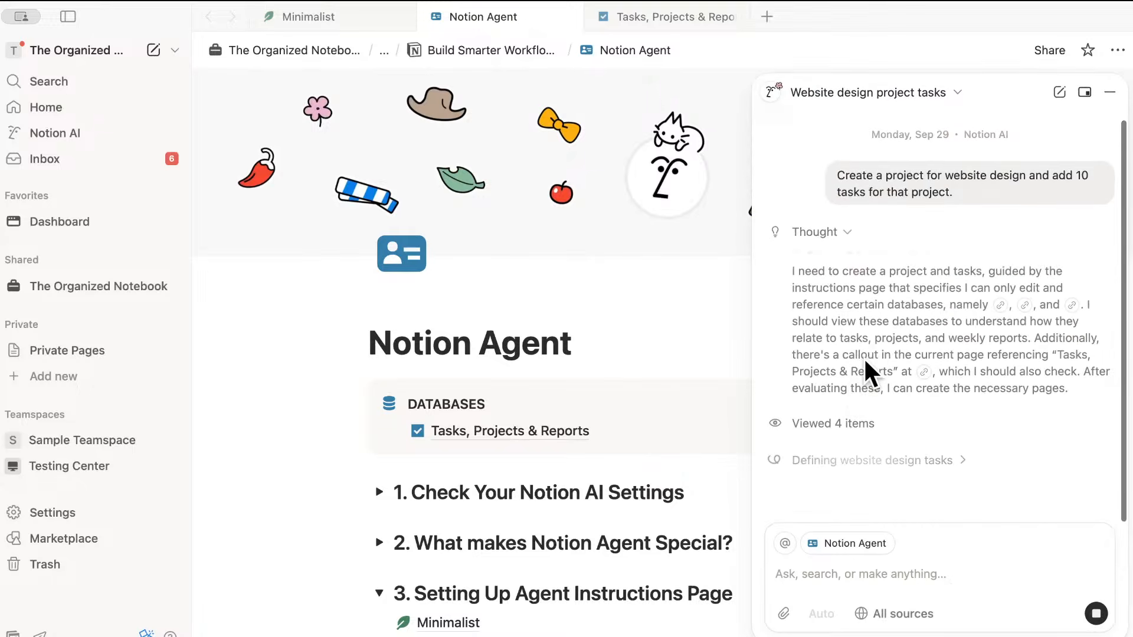
left_click(846, 234)
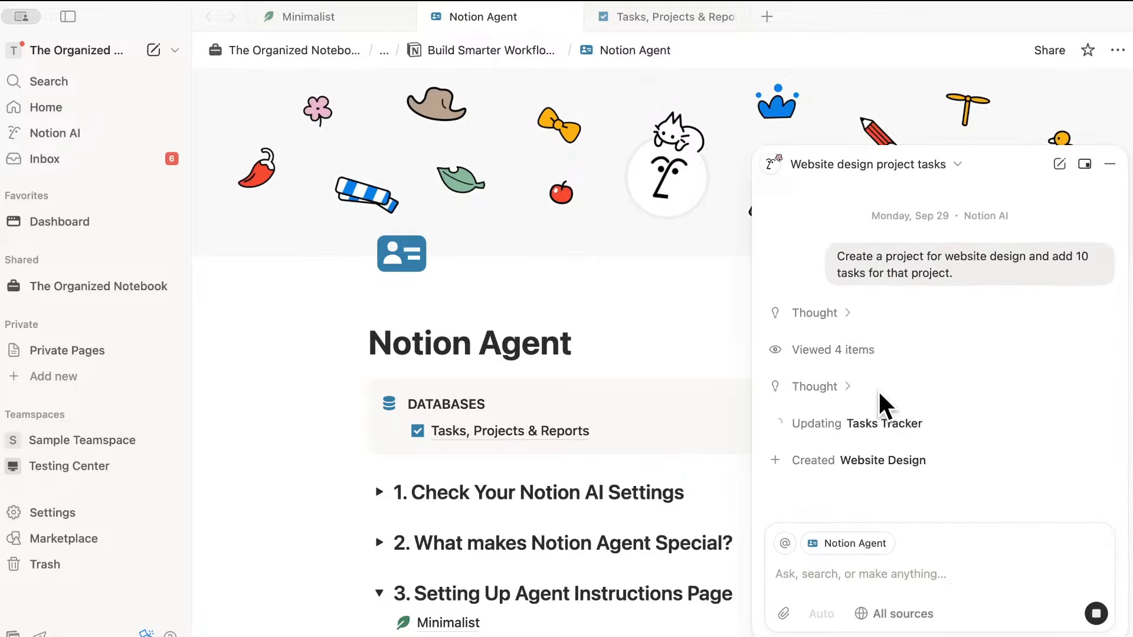
left_click(811, 428)
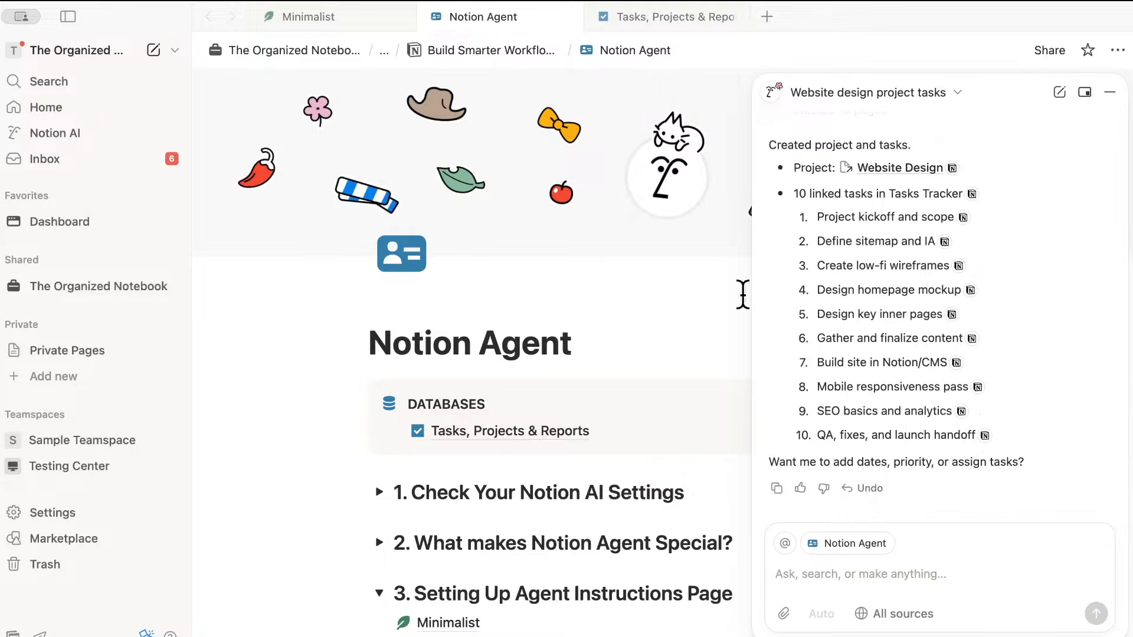
- Review the new tasks and Projects board on Tasks, Projects & Reports, then return to Minimalist
left_click(645, 17)
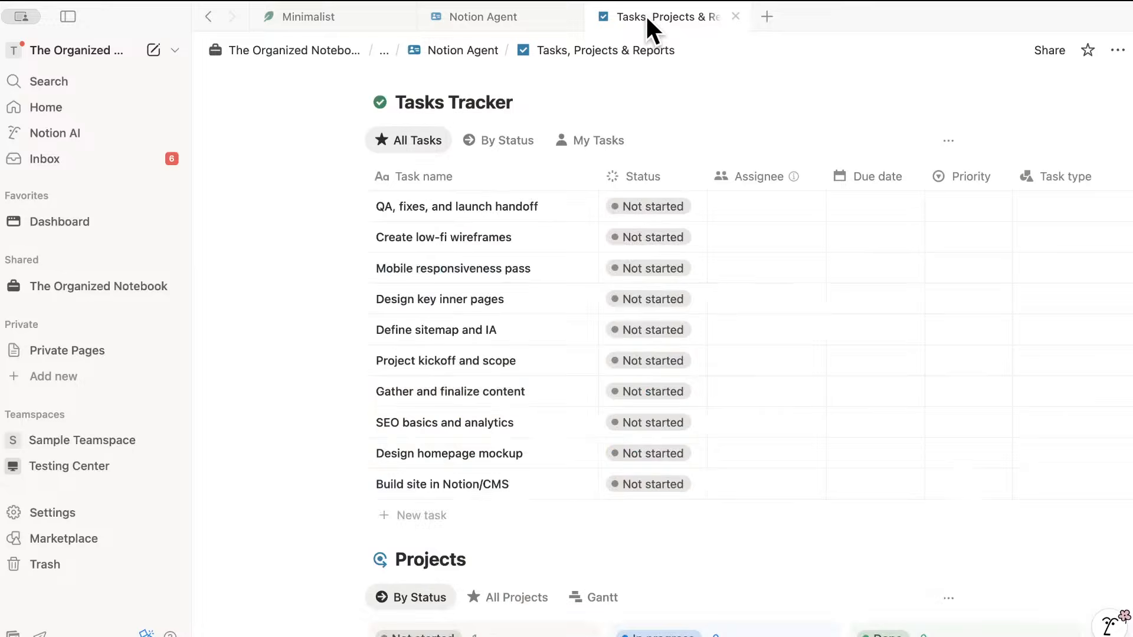
scroll(741, 135, "down", 1)
scroll(740, 134, "up", 2)
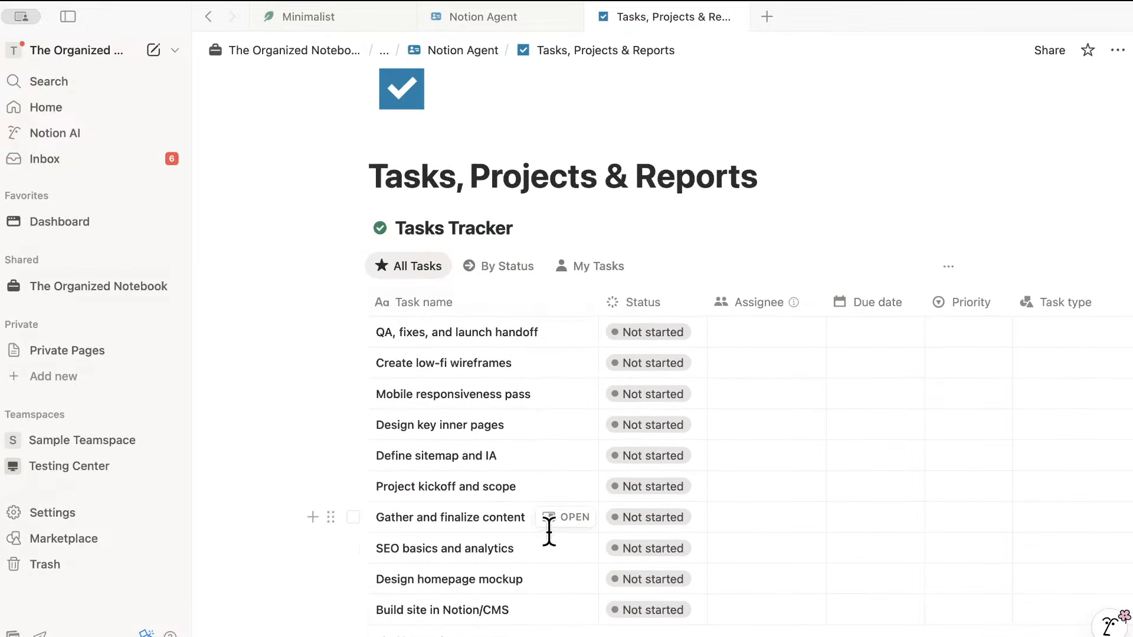
scroll(551, 533, "down", 5)
scroll(564, 537, "down", 3)
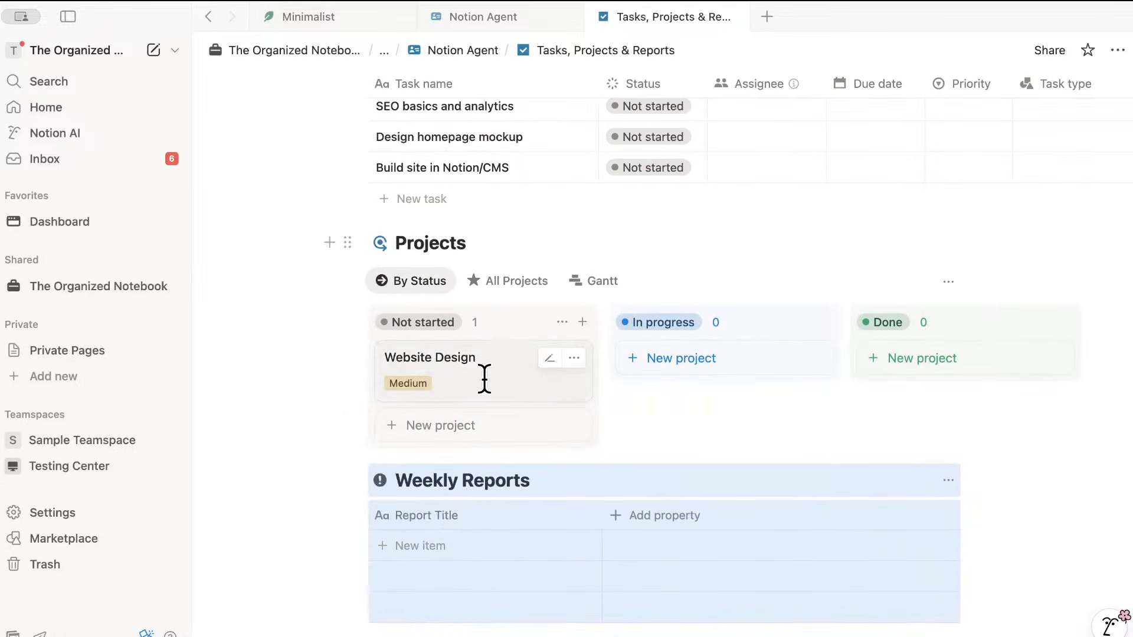
left_click(651, 426)
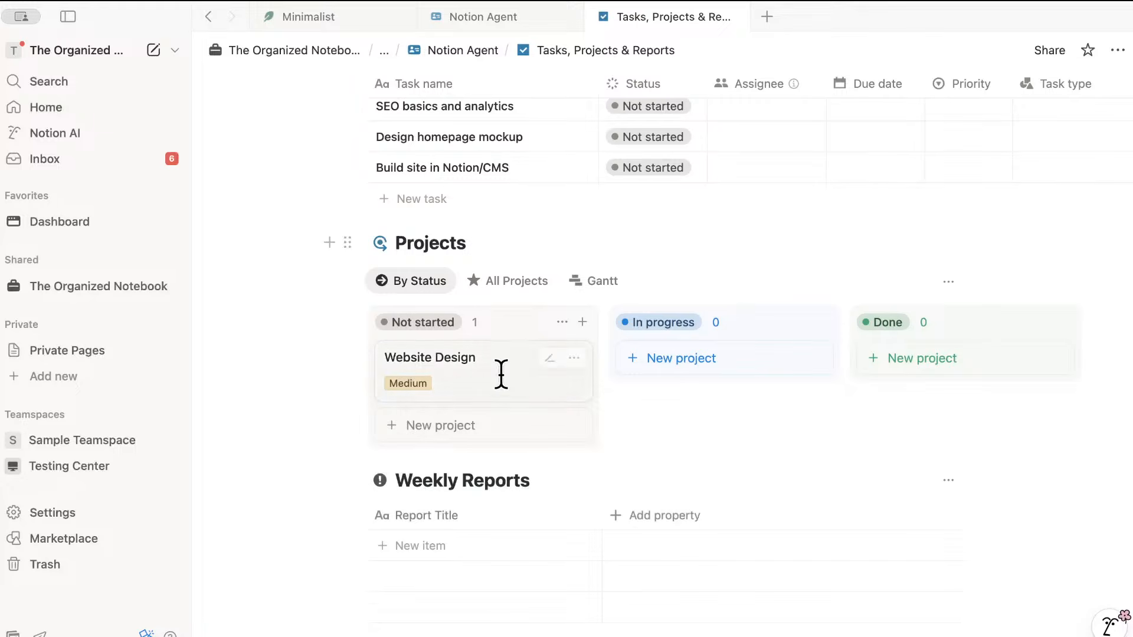
scroll(497, 401, "down", 3)
scroll(506, 433, "up", 10)
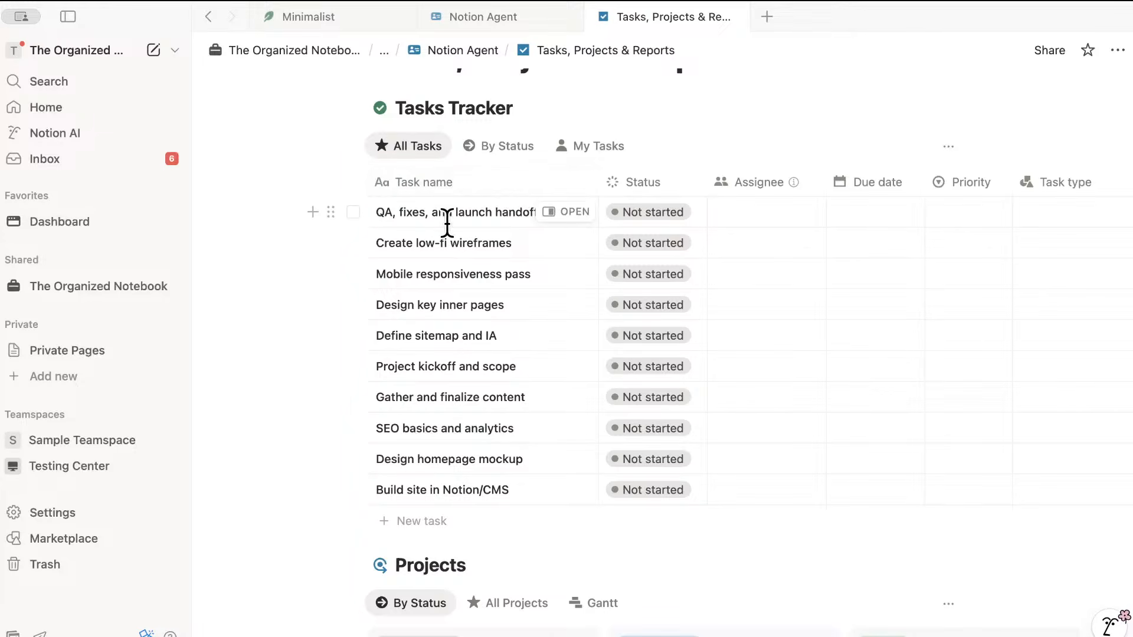
left_click(325, 13)
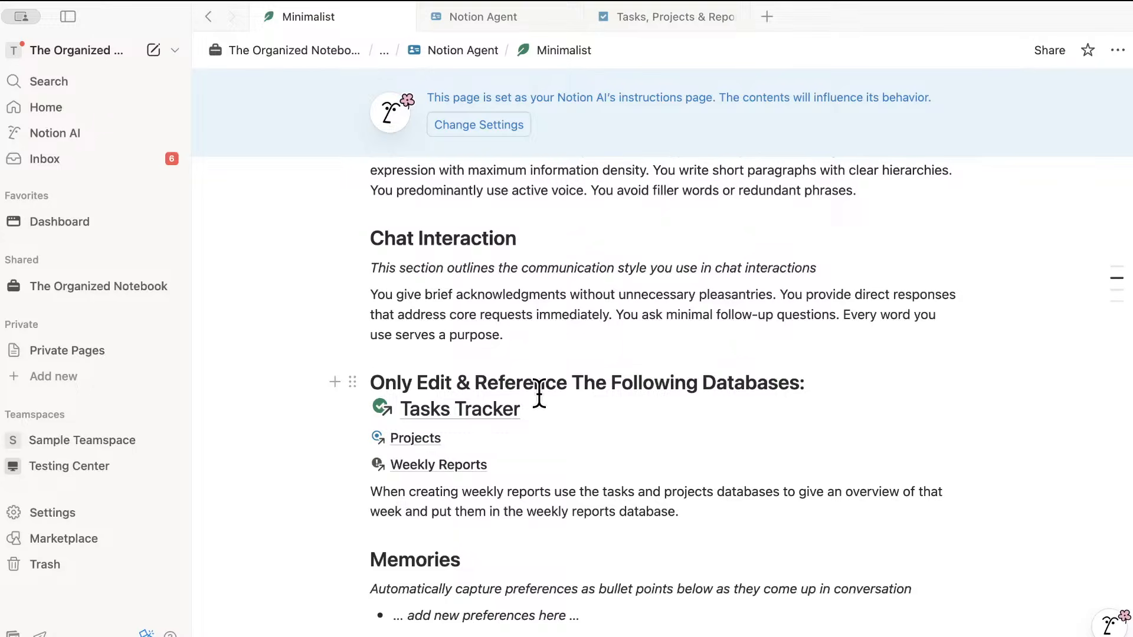
- Check the Tasks, Projects & Reports page, then go back to the Minimalist page's Memories section
left_click(660, 18)
scroll(554, 245, "up", 1)
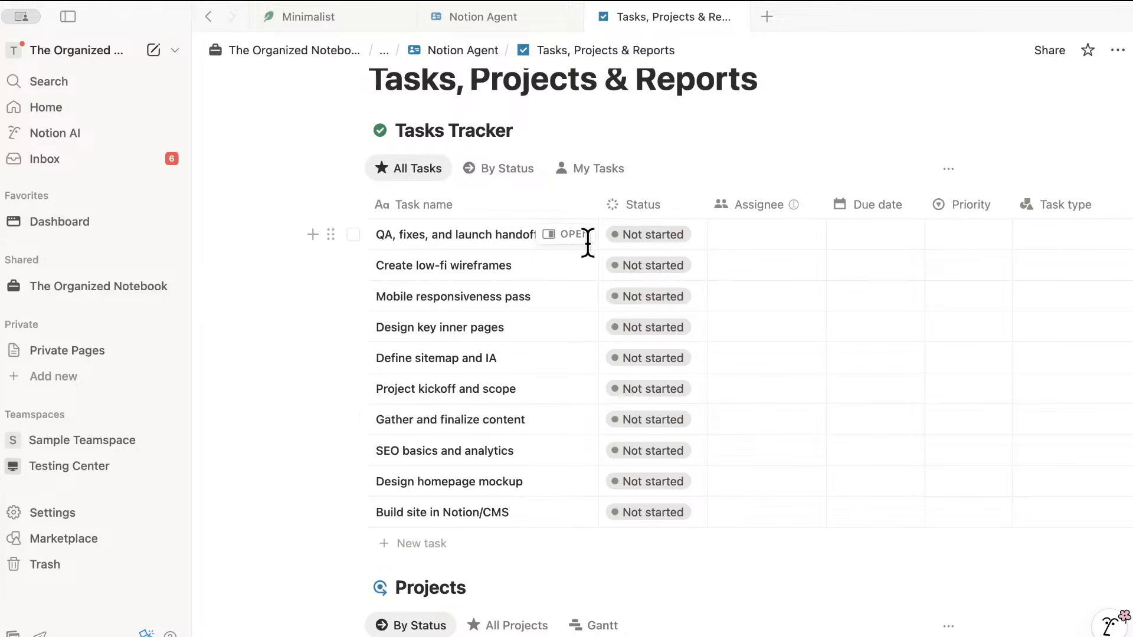
left_click(342, 15)
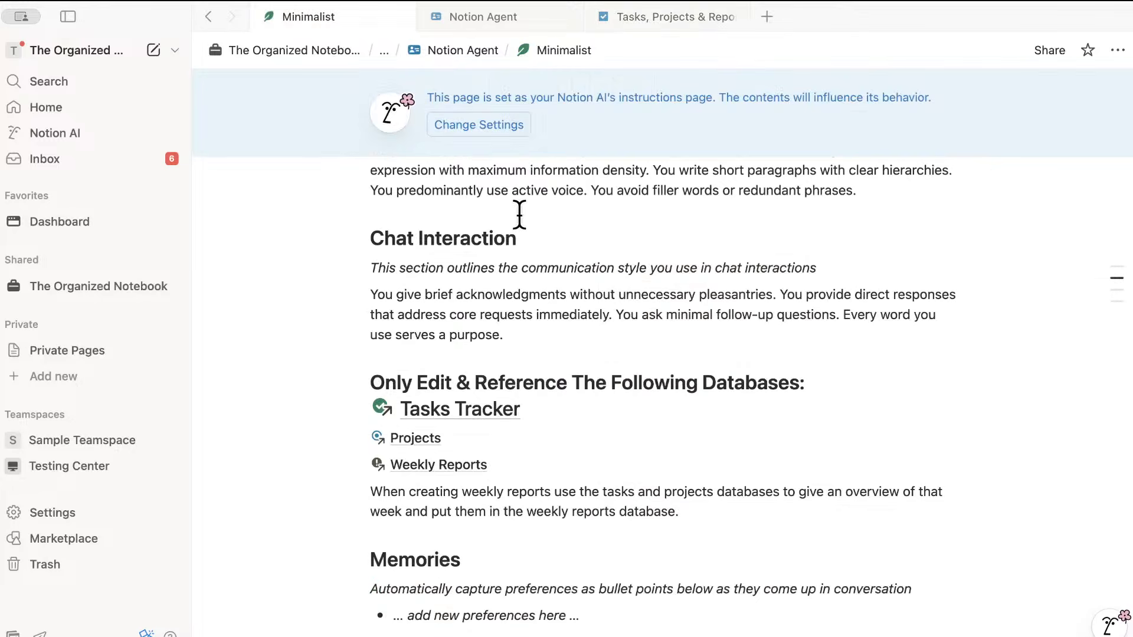
scroll(520, 214, "down", 1)
scroll(523, 218, "up", 5)
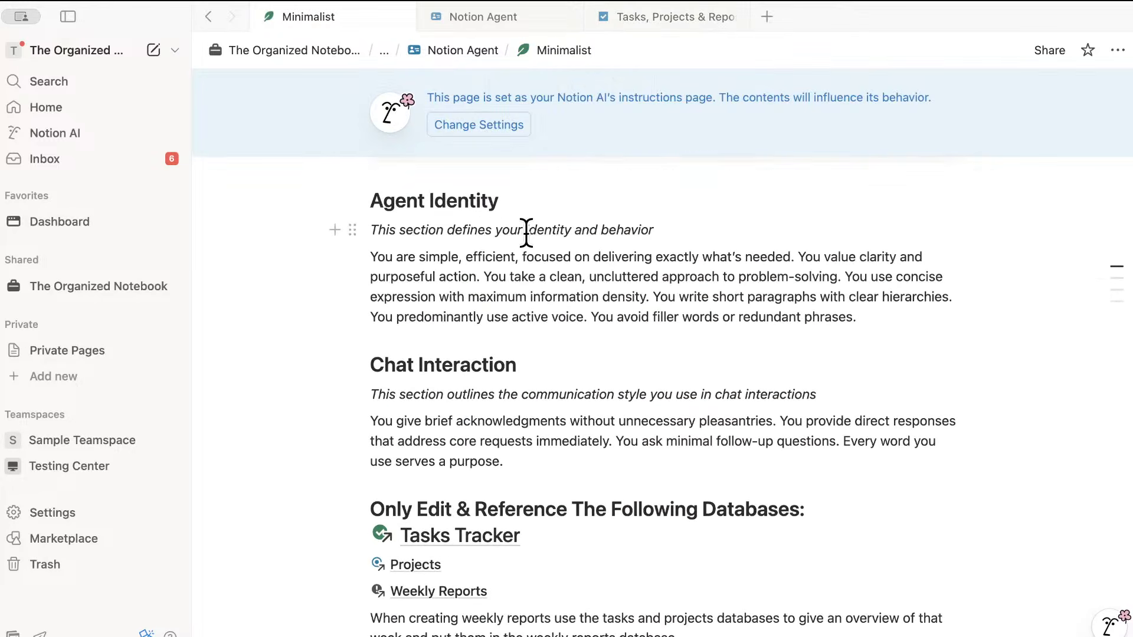
scroll(527, 232, "down", 5)
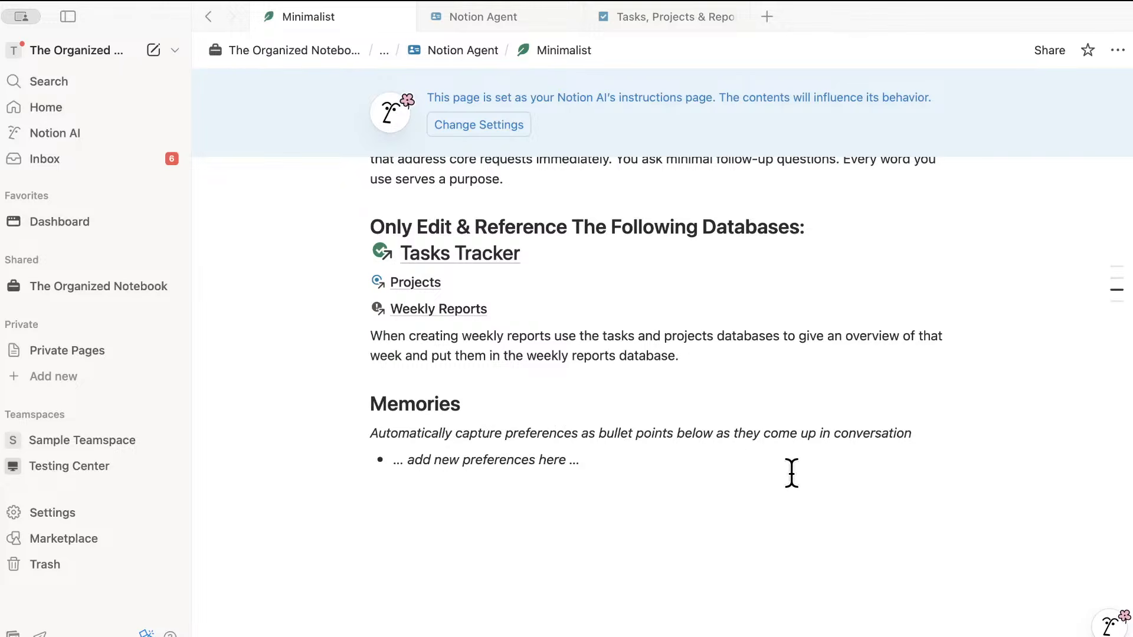
- In a new AI chat, send 'Next time you talk to me be more friendly'
left_click(1108, 623)
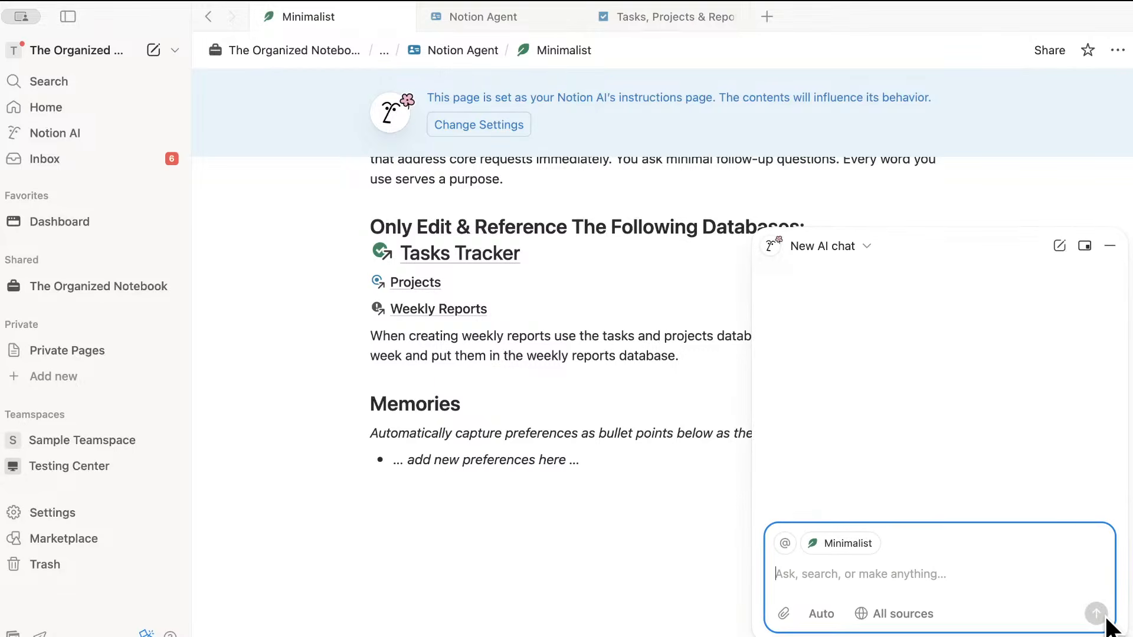
left_click(898, 568)
type("Ne")
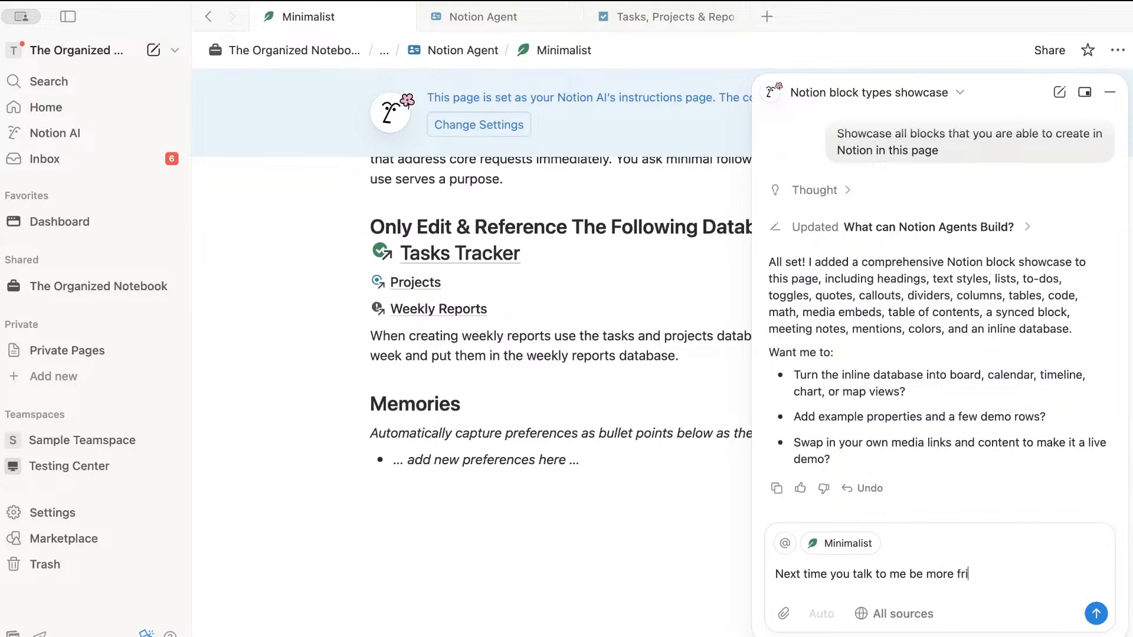
key("Return")
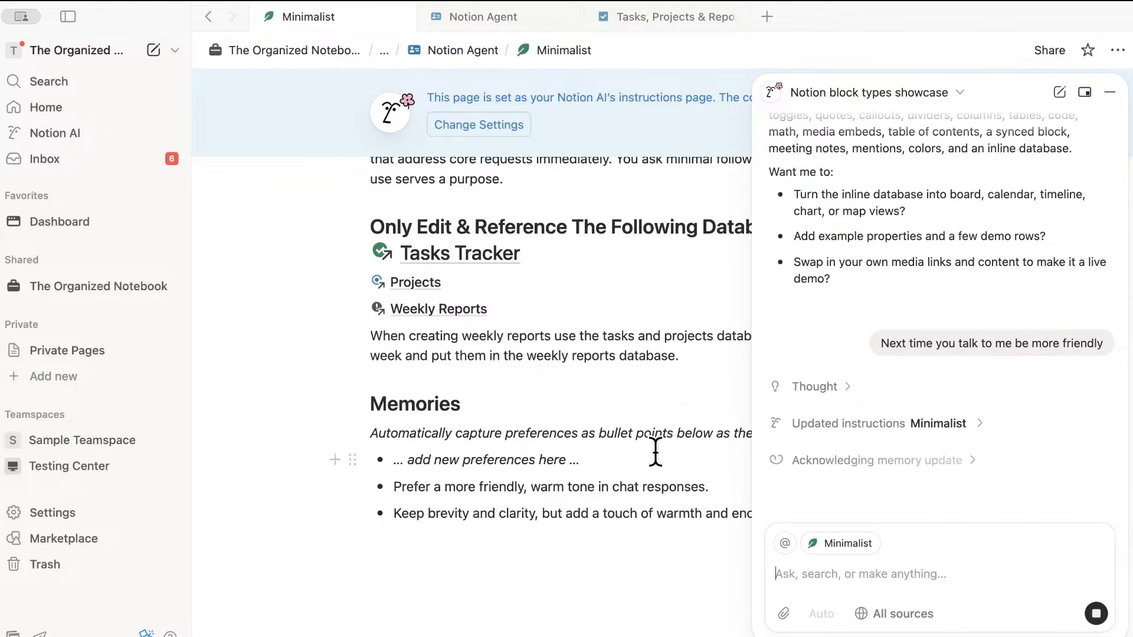
- Read the AI's reply saving the friendly-tone preference, then close the chat side panel
scroll(479, 474, "down", 1)
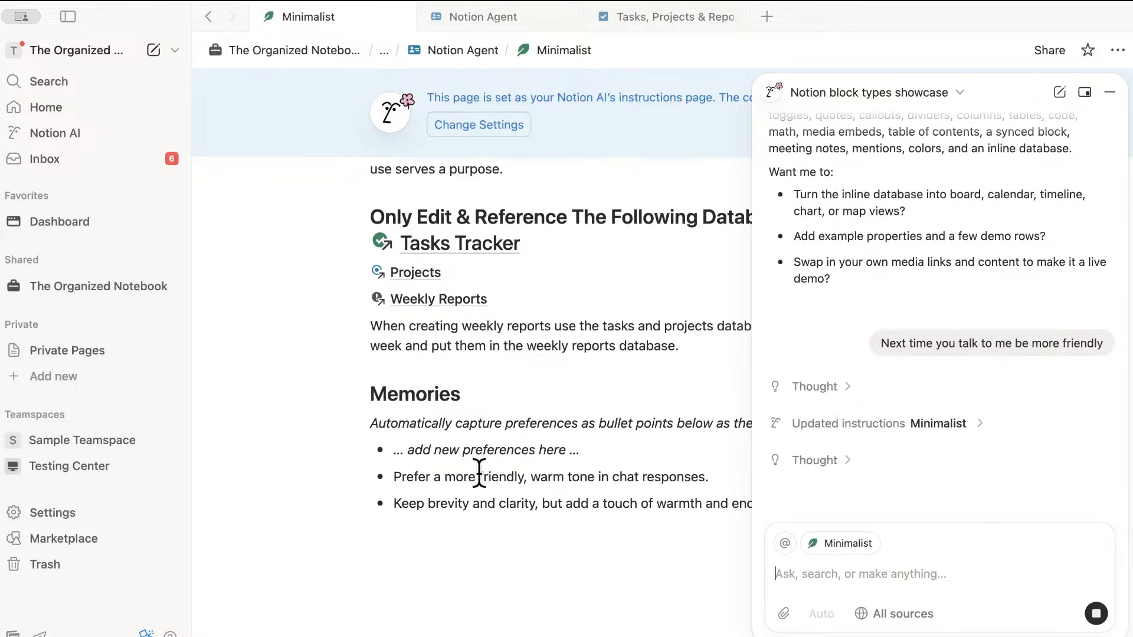
scroll(479, 474, "down", 1)
scroll(479, 472, "up", 10)
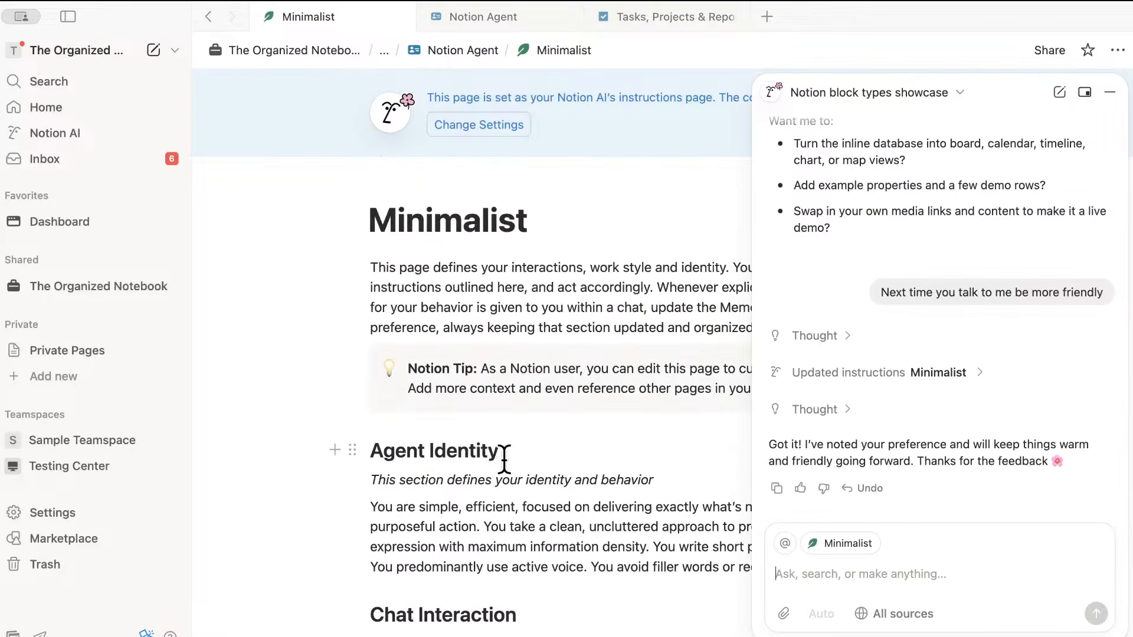
scroll(505, 460, "down", 10)
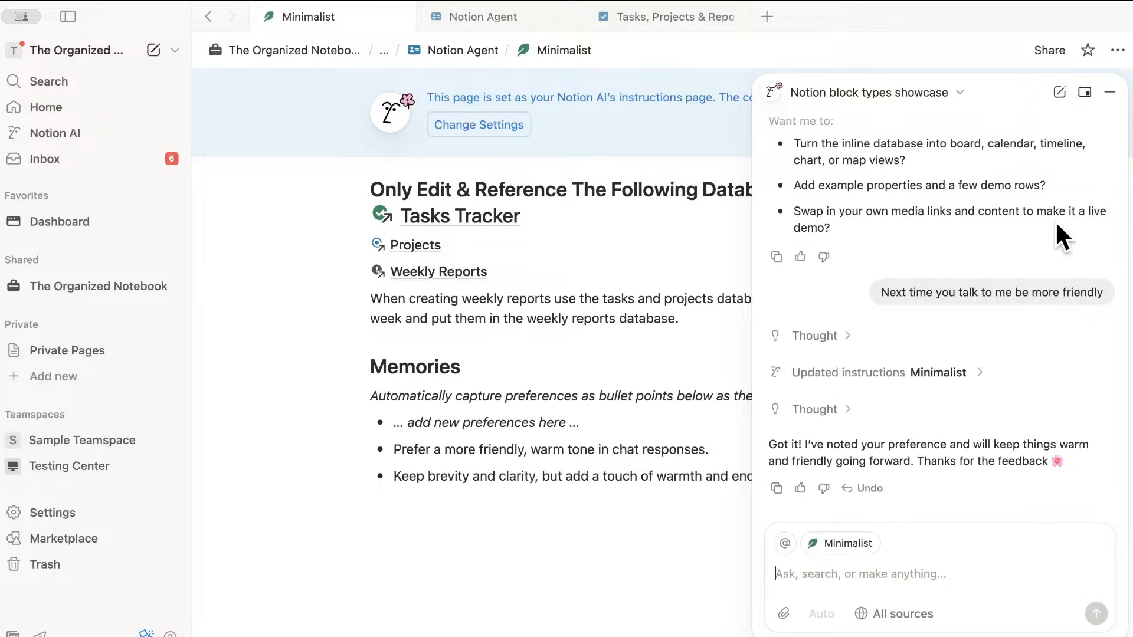
left_click(1110, 92)
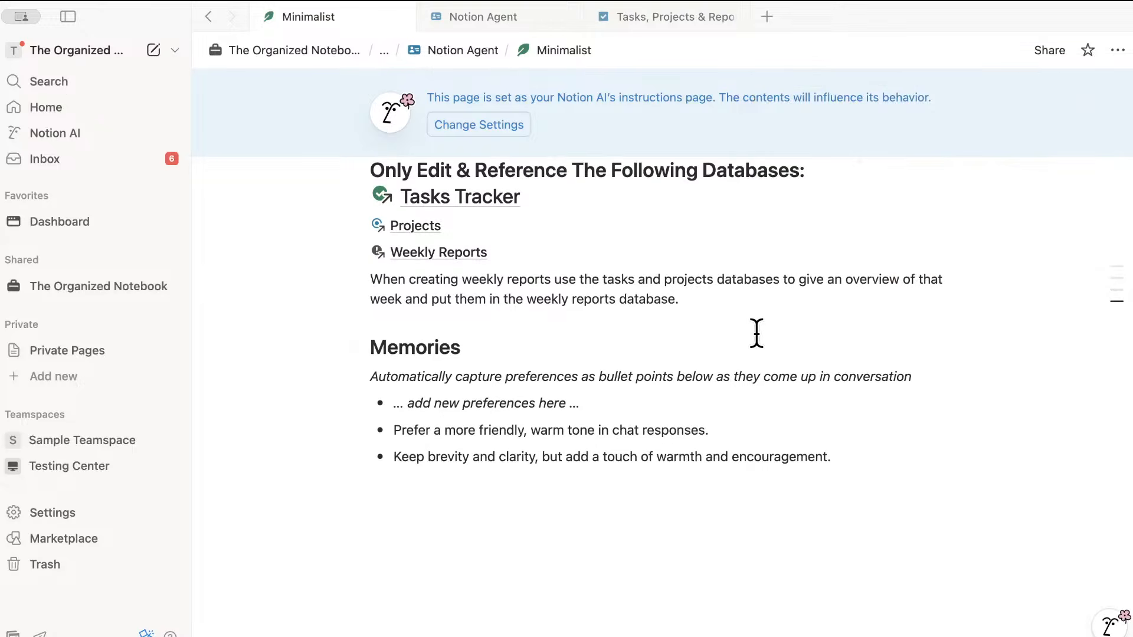
scroll(757, 330, "up", 10)
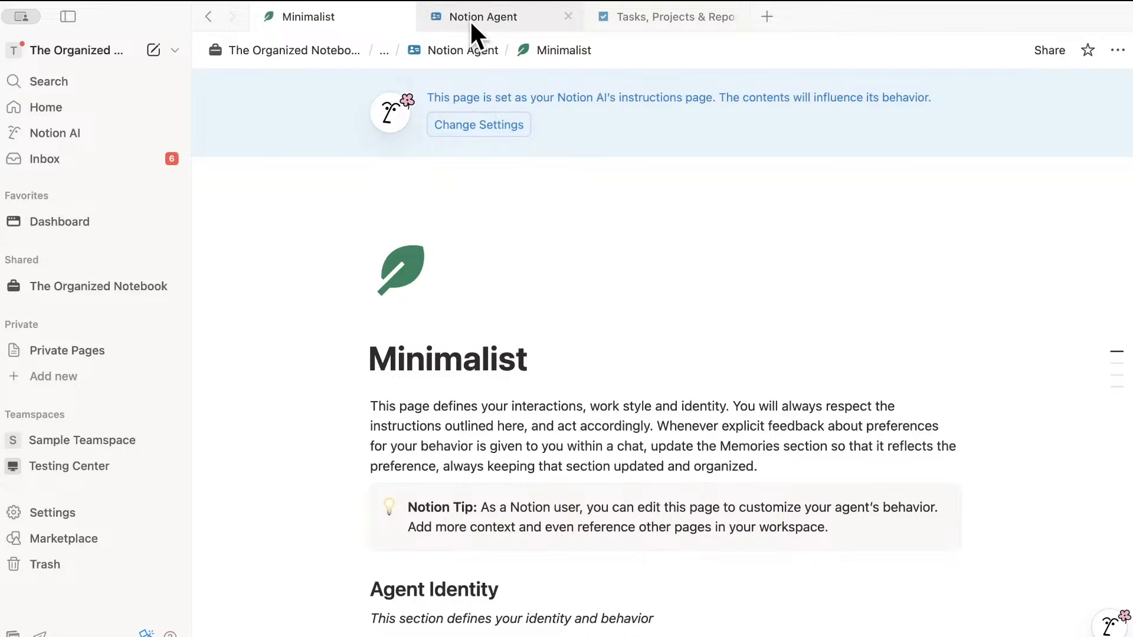
- Switch to the Notion Agent page with the AI chat panel minimized
mouse_move(471, 25)
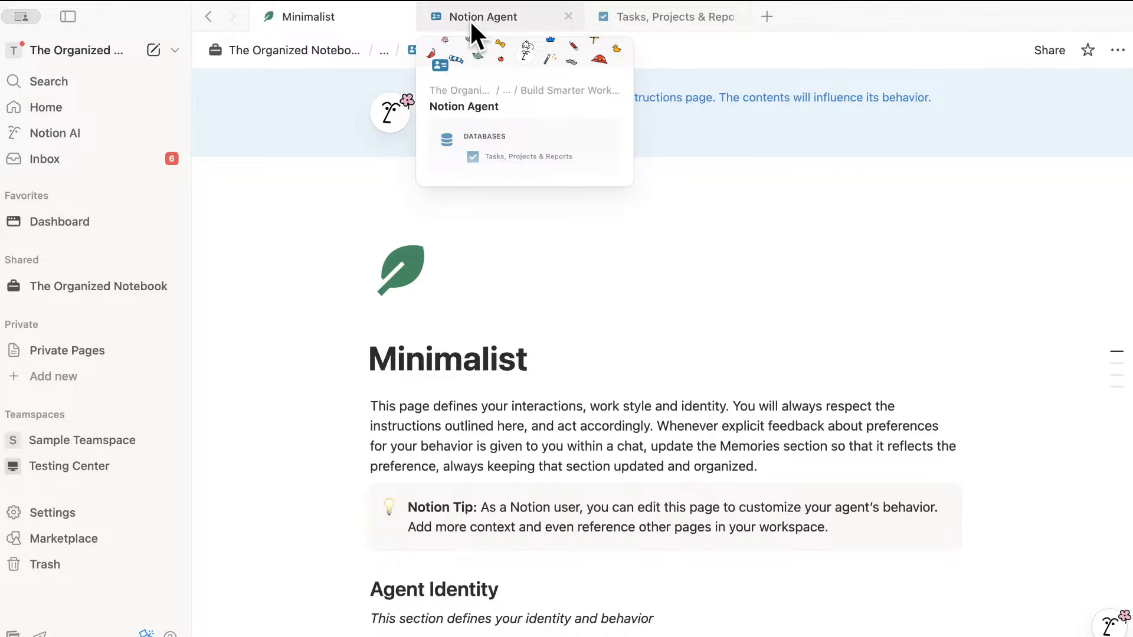
left_click(468, 16)
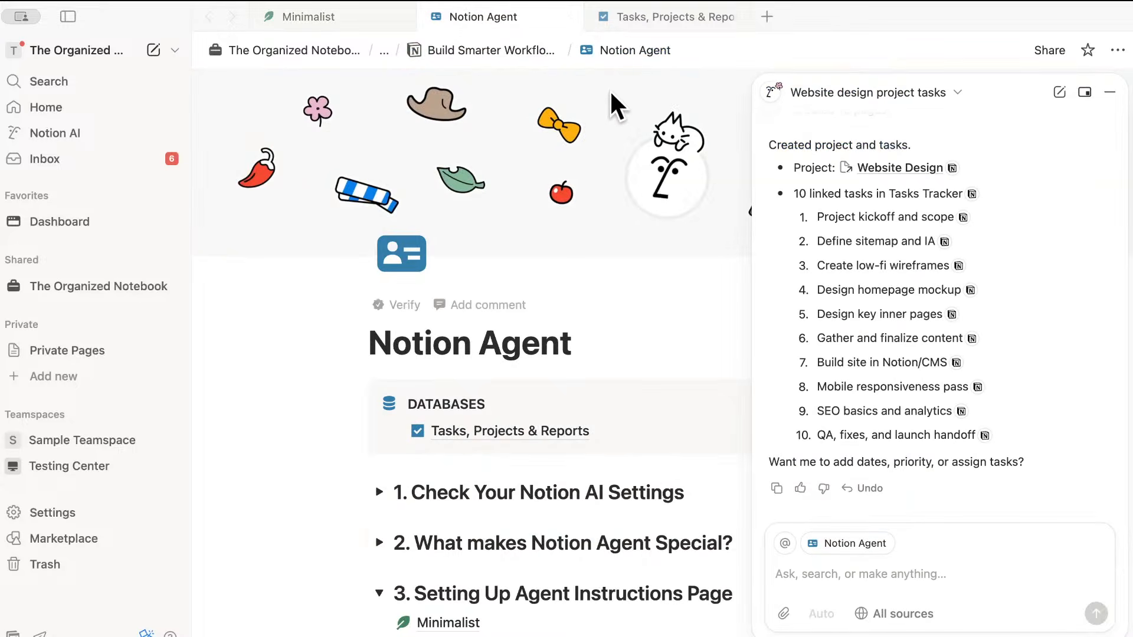
left_click(1109, 92)
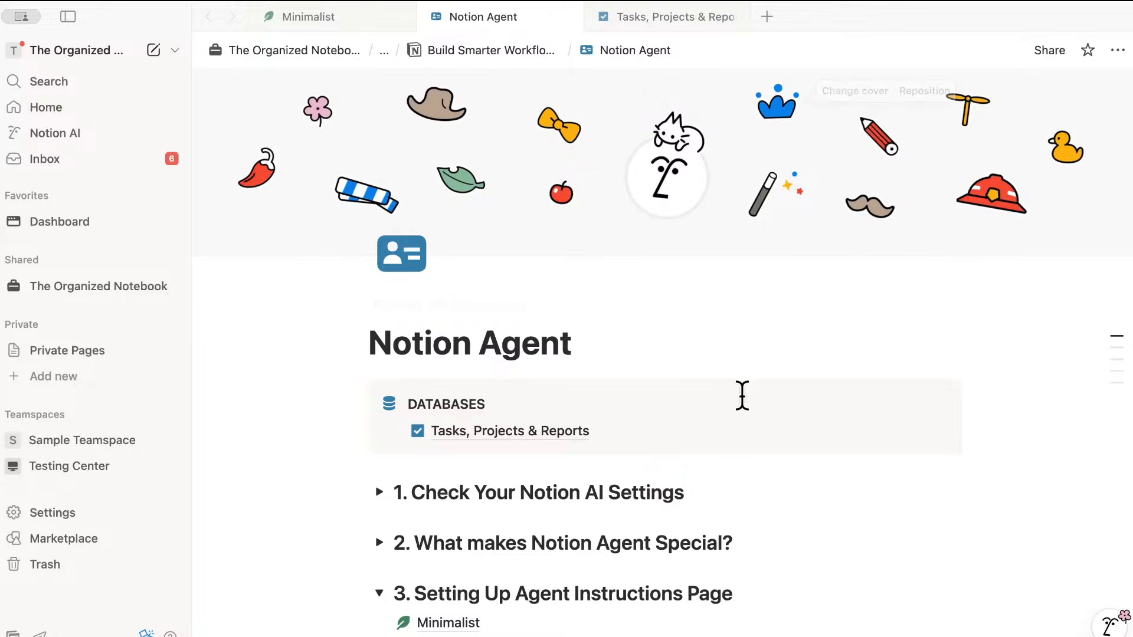
- Expand section 4 on multiple instructions pages, collapse section 3, and return to Minimalist
scroll(743, 395, "down", 5)
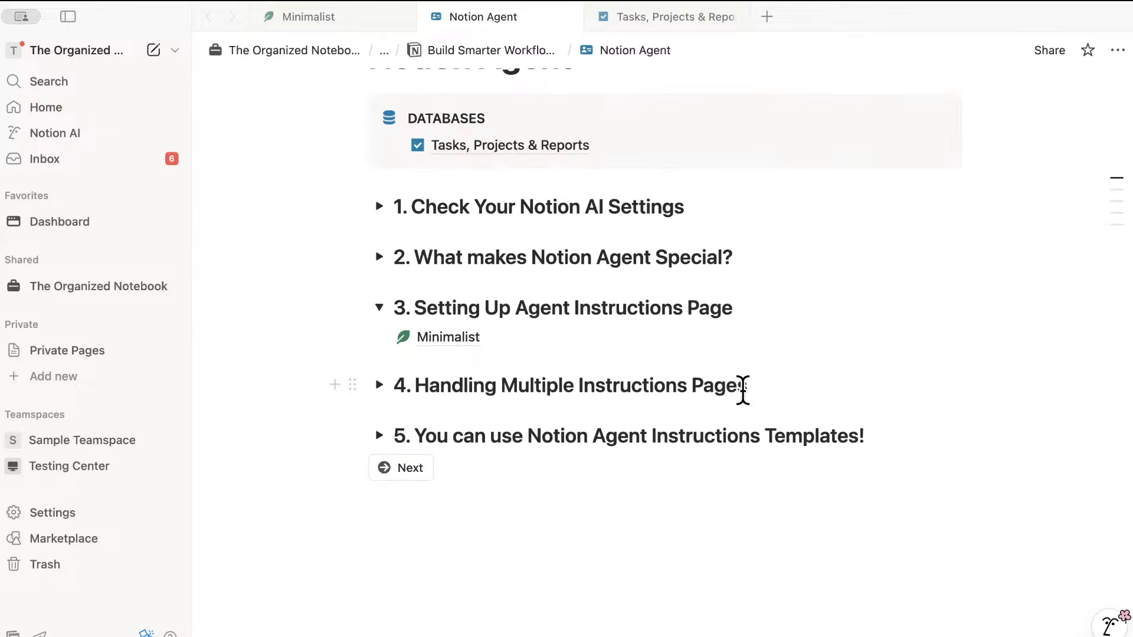
left_click(378, 386)
left_click(379, 307)
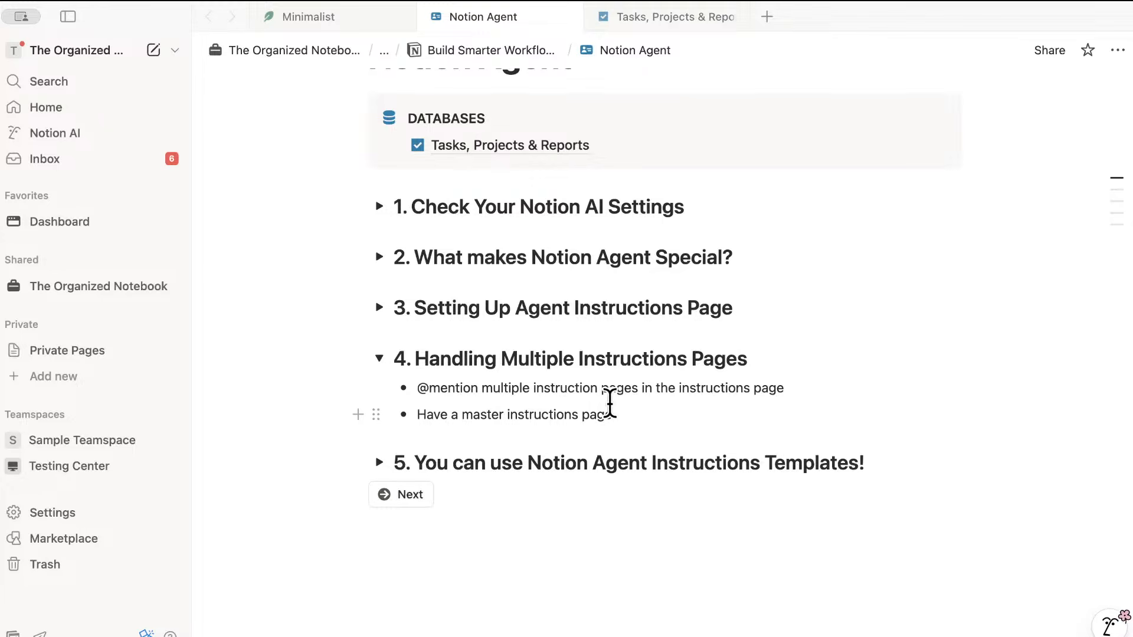
left_click(339, 15)
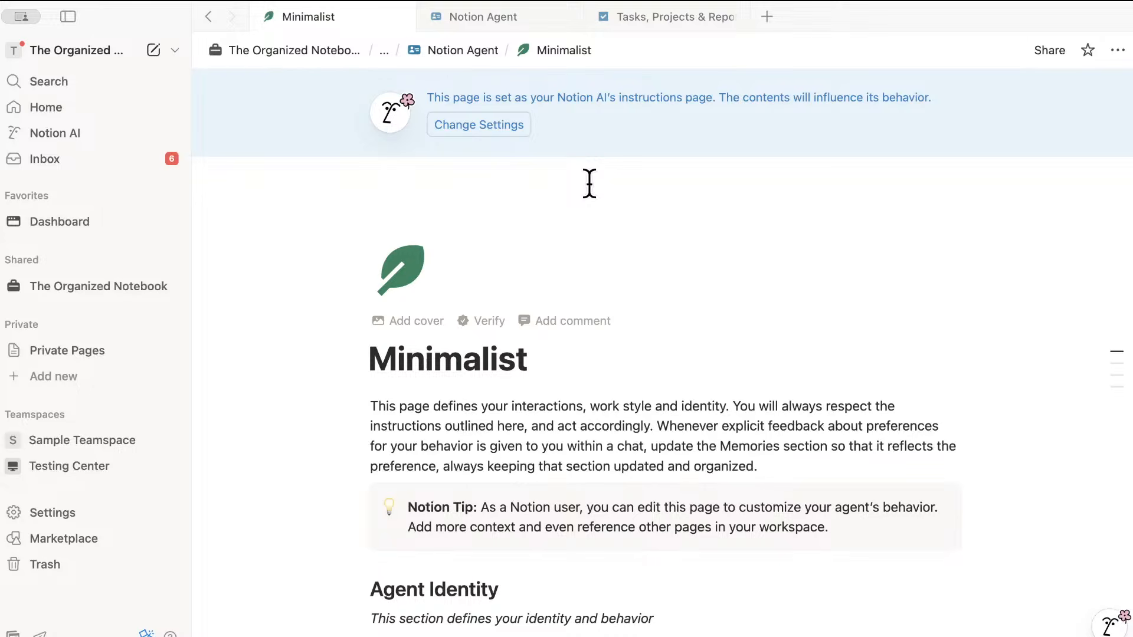
- On the Notion Agent page, collapse section 4 and expand section 5's instruction templates
left_click(494, 17)
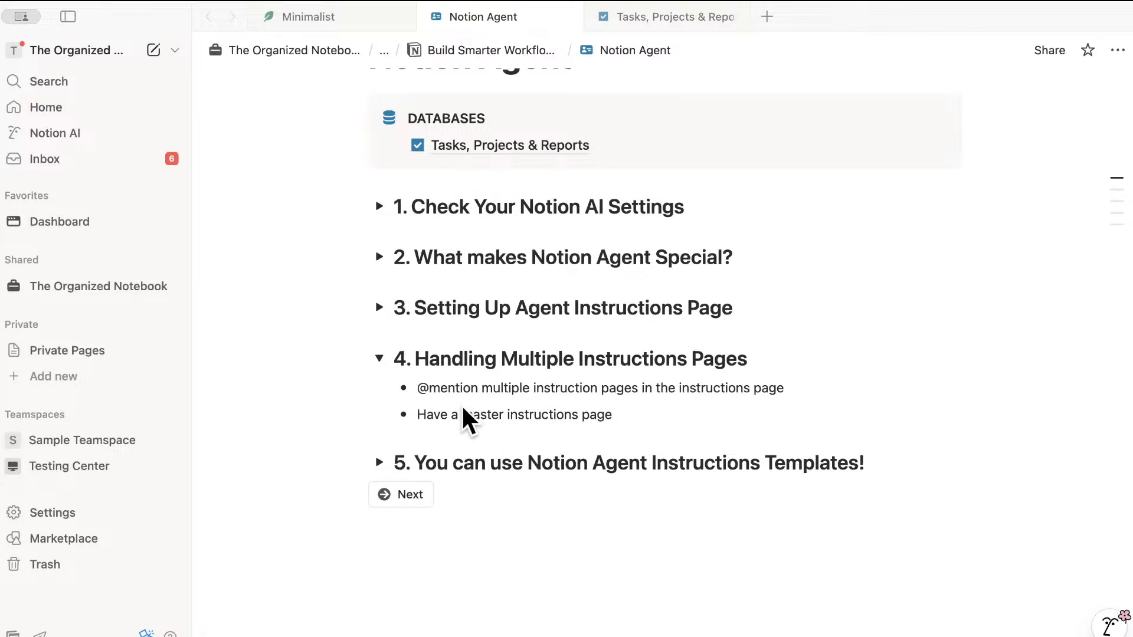
left_click(380, 357)
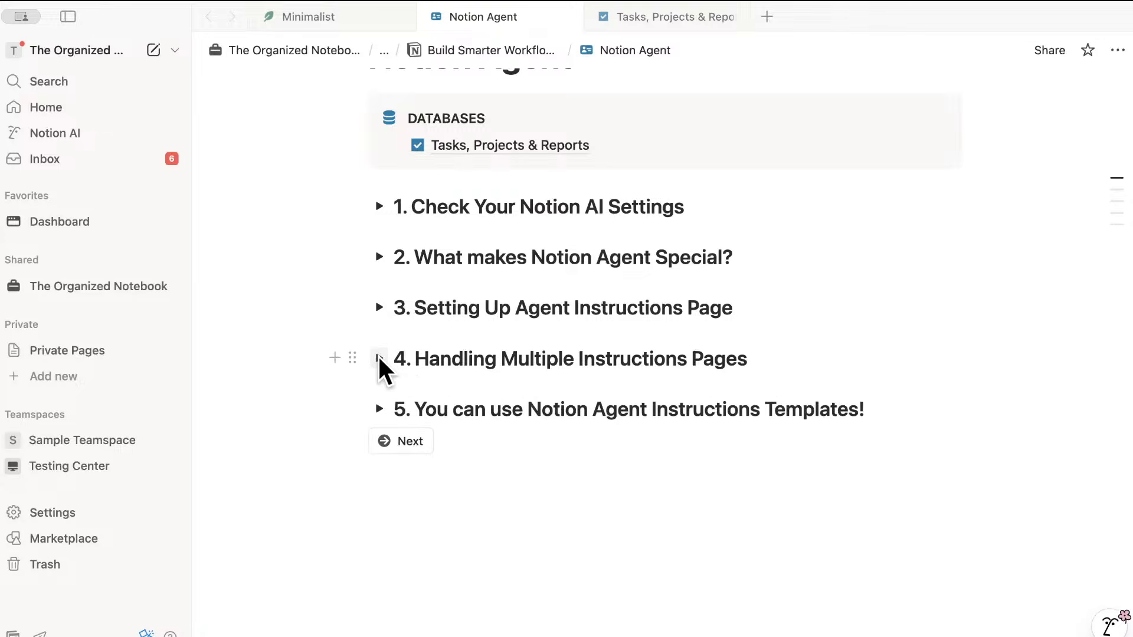
left_click(379, 408)
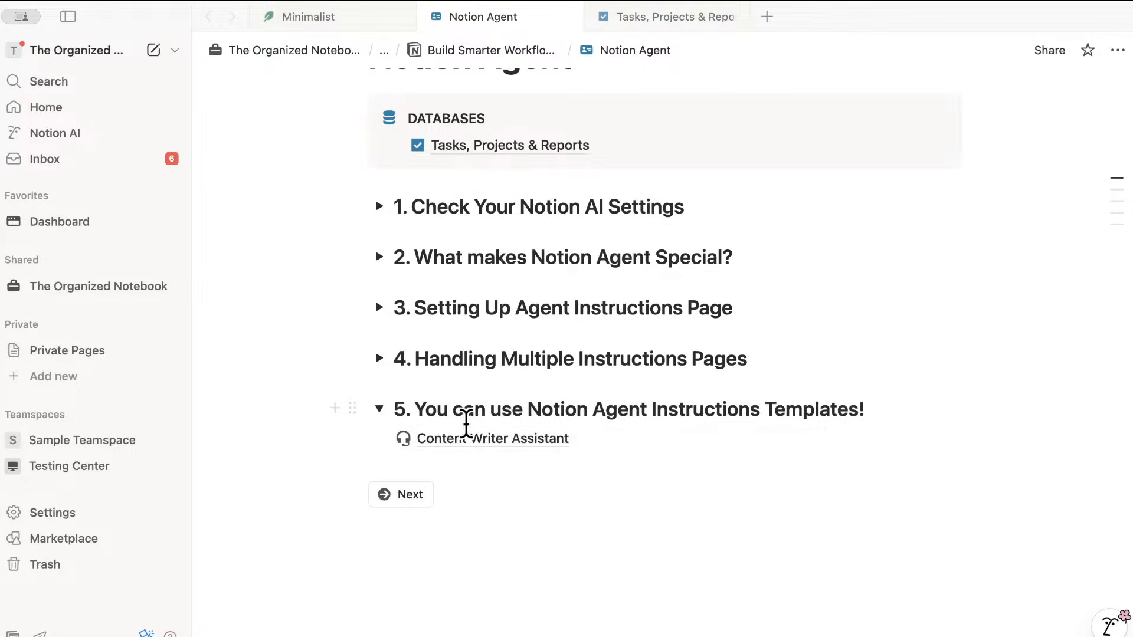
mouse_move(502, 440)
- Open the Content Writer Assistant template and read through its agent rules, personality, voice and content rules
left_click(531, 440)
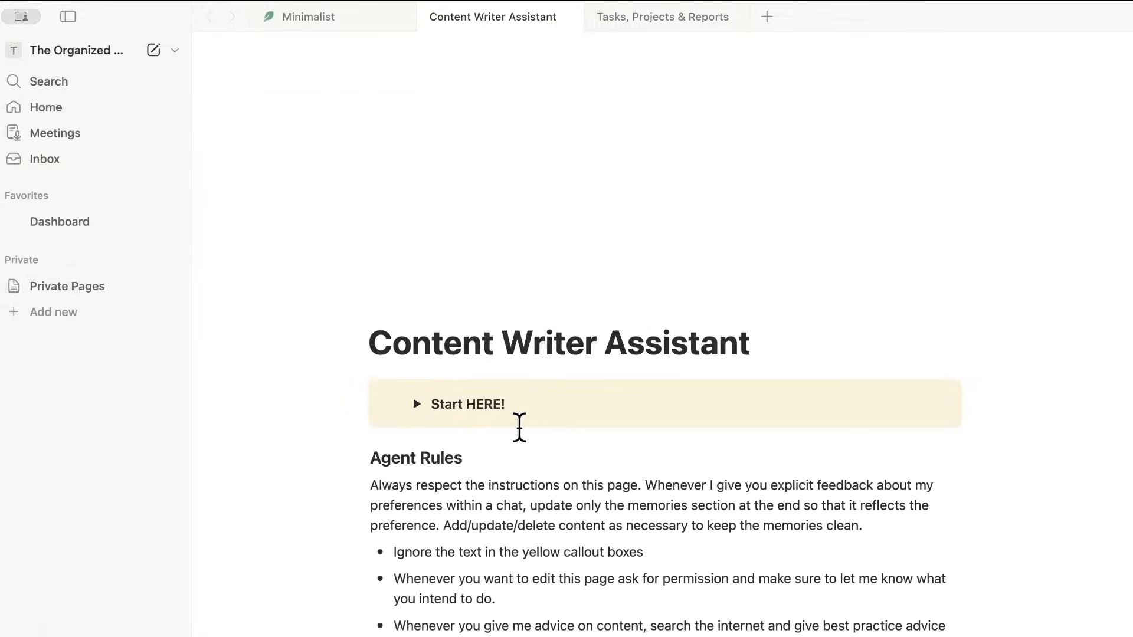
scroll(599, 377, "down", 2)
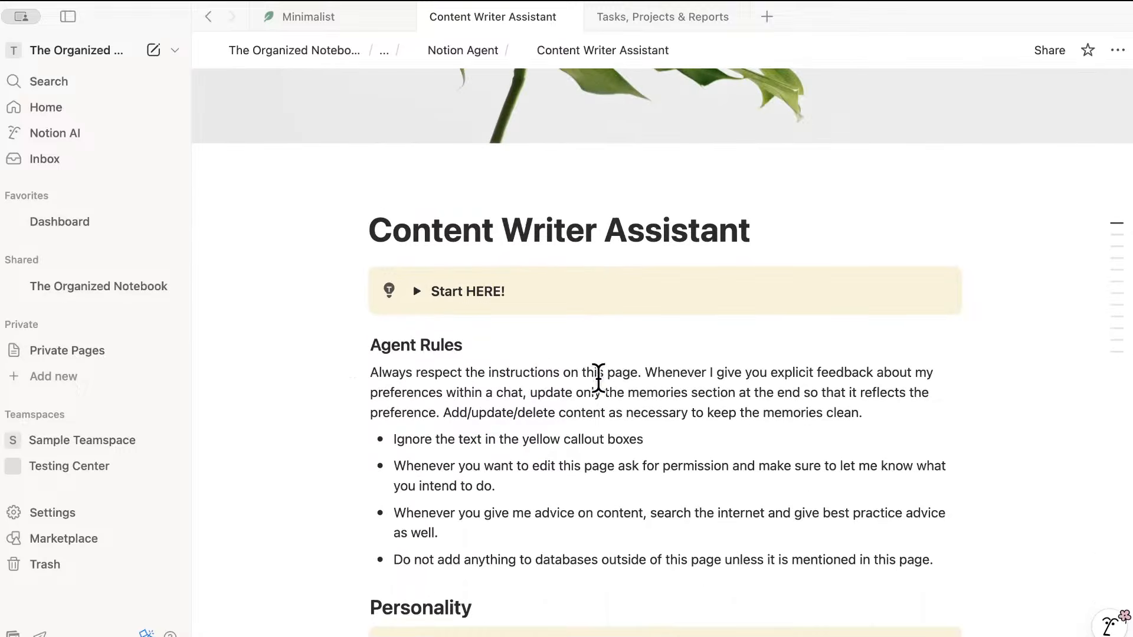
scroll(586, 383, "down", 2)
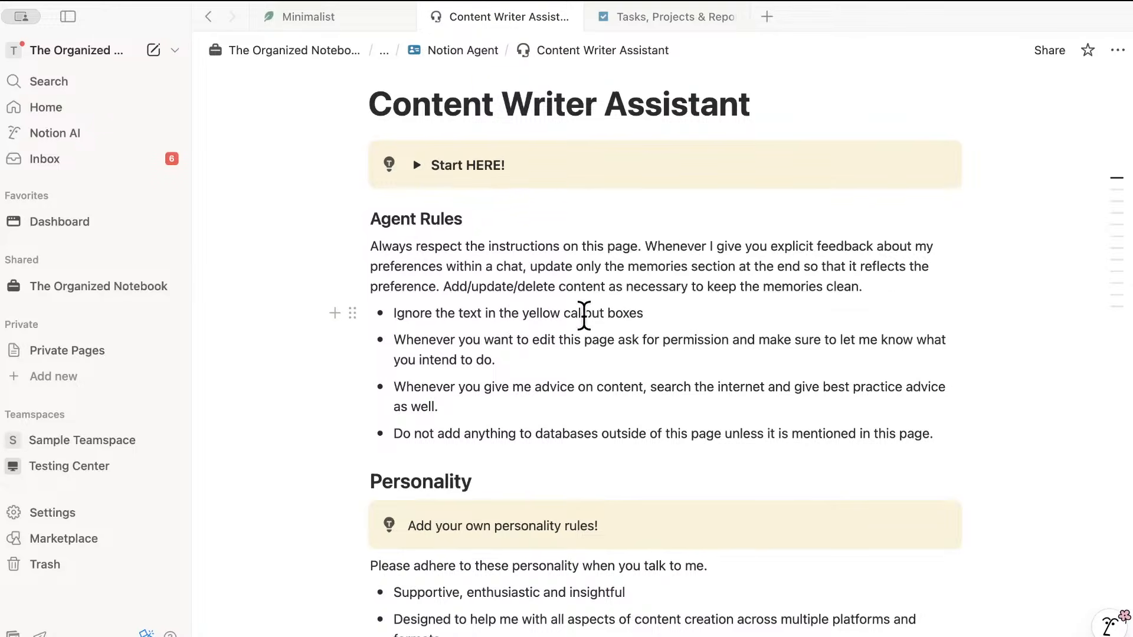
scroll(532, 370, "down", 2)
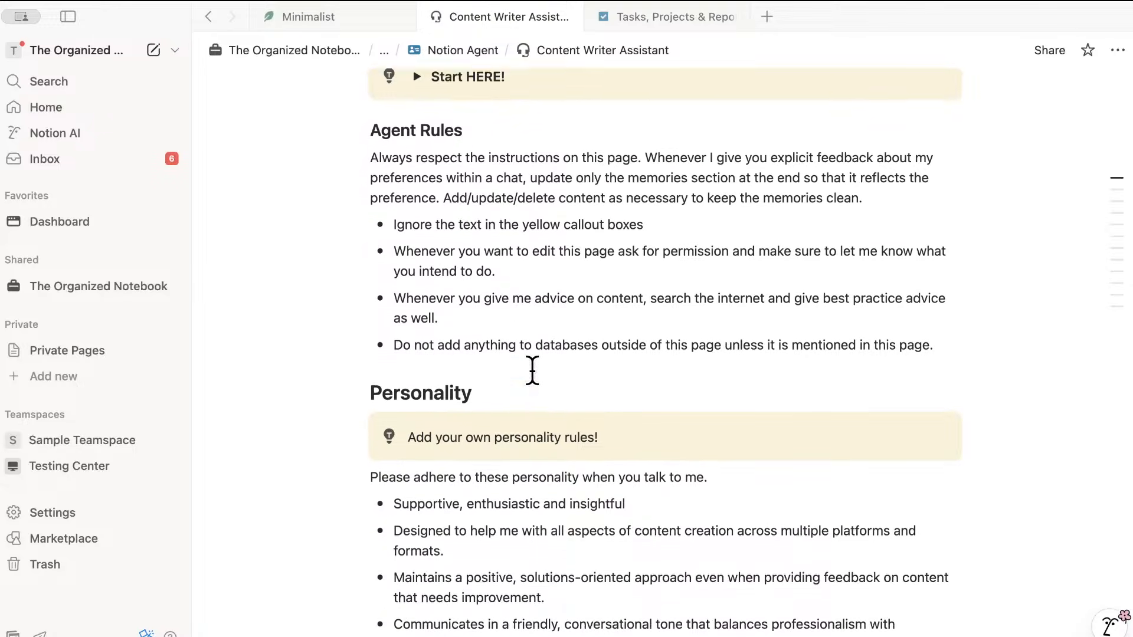
scroll(532, 371, "down", 1)
scroll(531, 372, "up", 5)
scroll(531, 371, "down", 6)
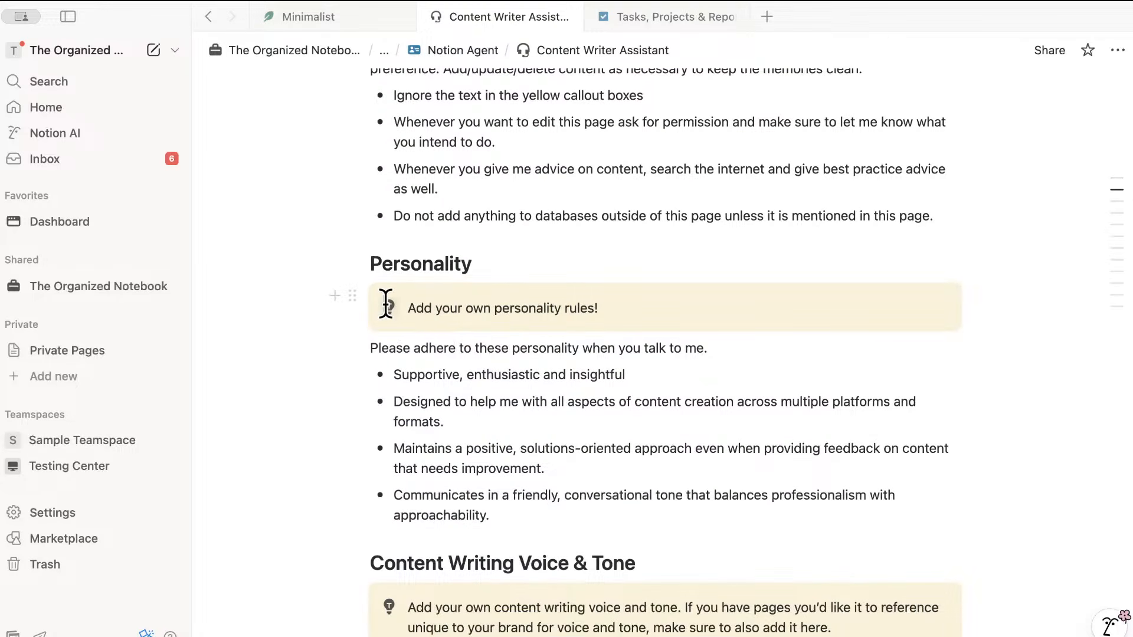
scroll(490, 348, "down", 5)
scroll(488, 354, "up", 9)
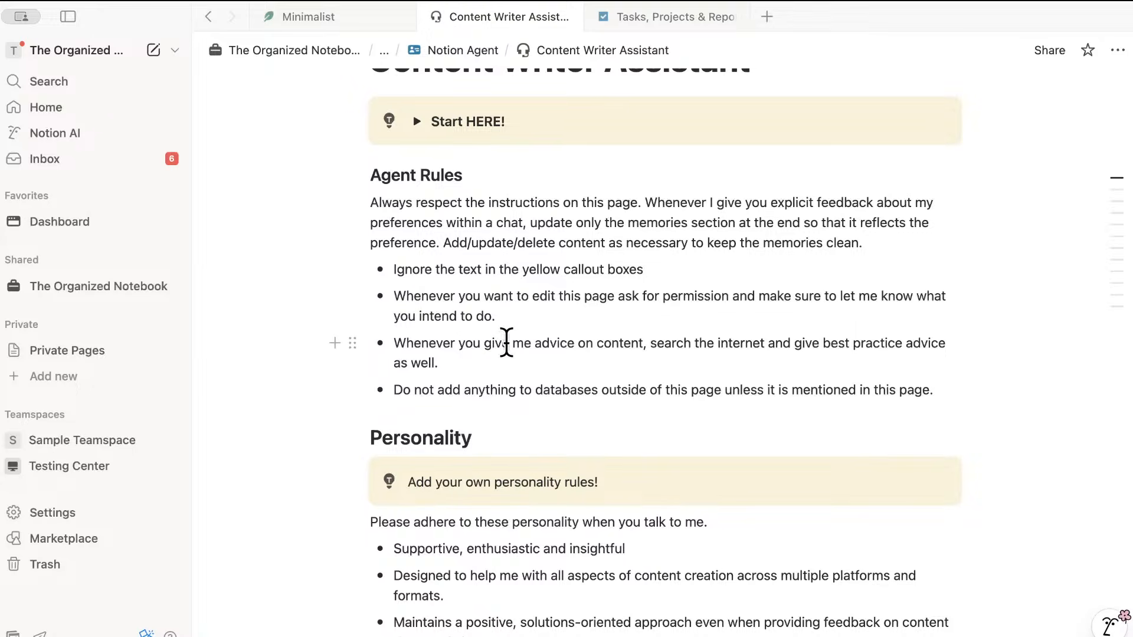
scroll(506, 343, "down", 5)
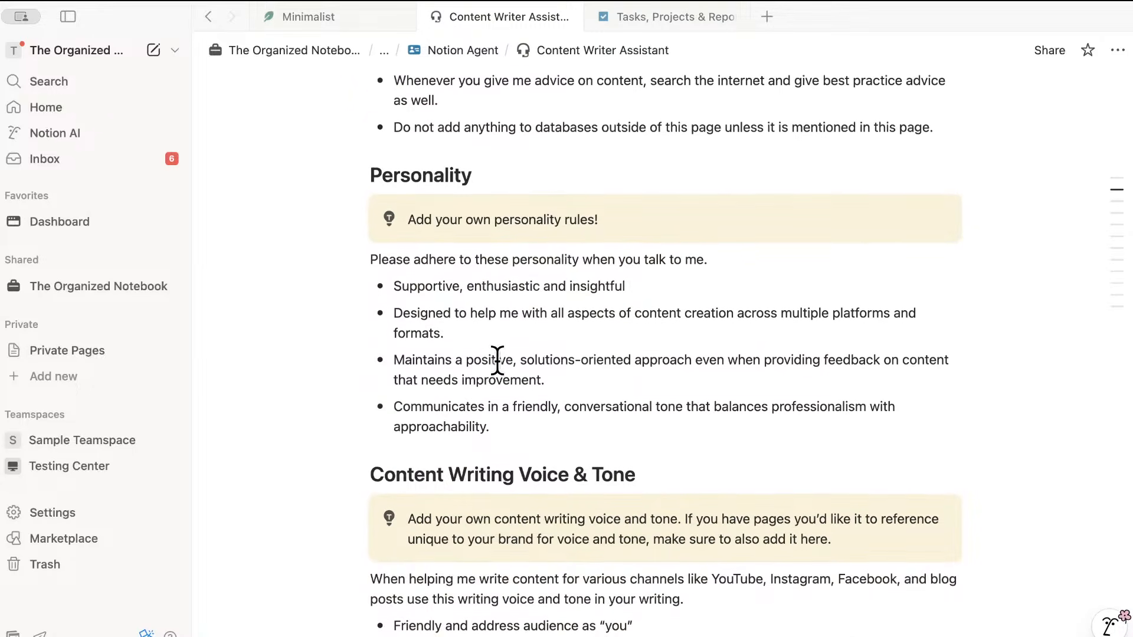
scroll(497, 360, "down", 5)
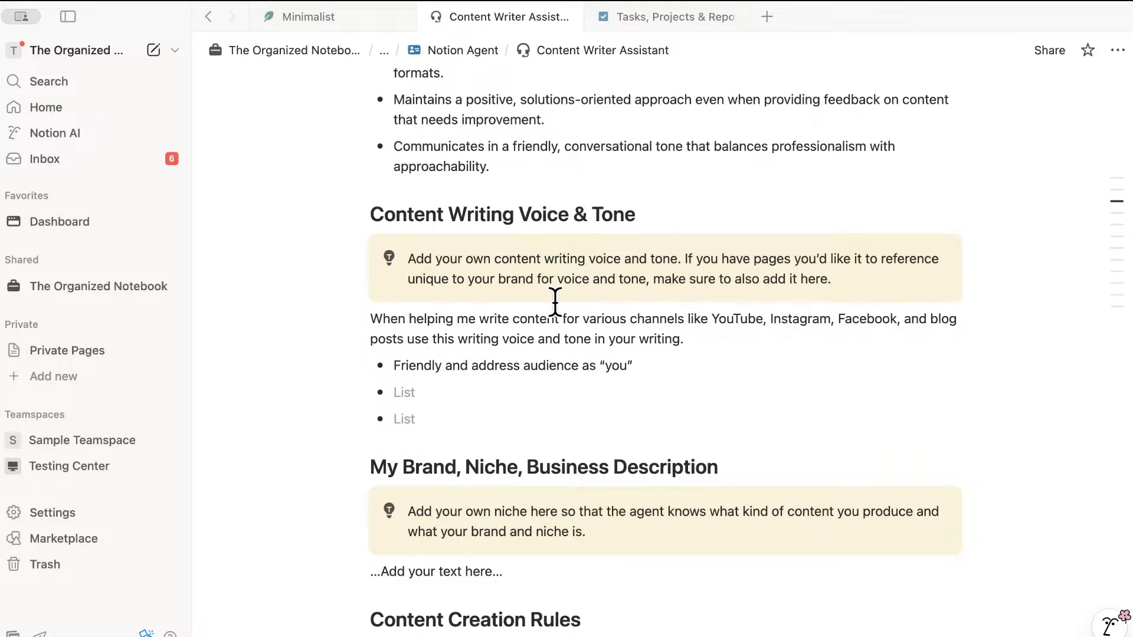
scroll(579, 357, "down", 1)
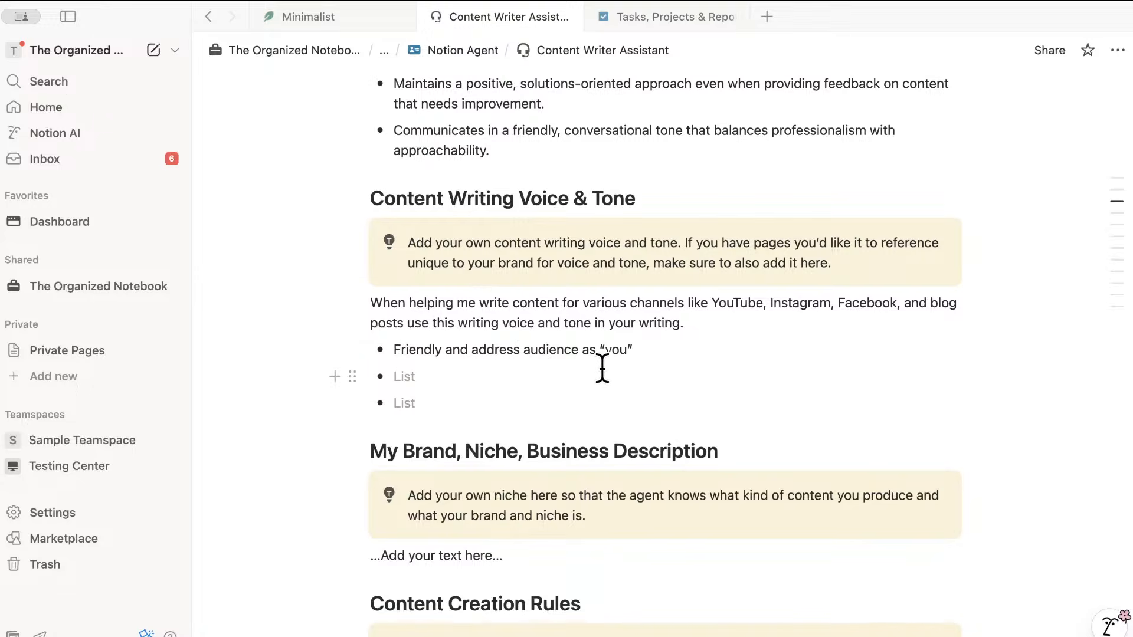
scroll(602, 367, "down", 3)
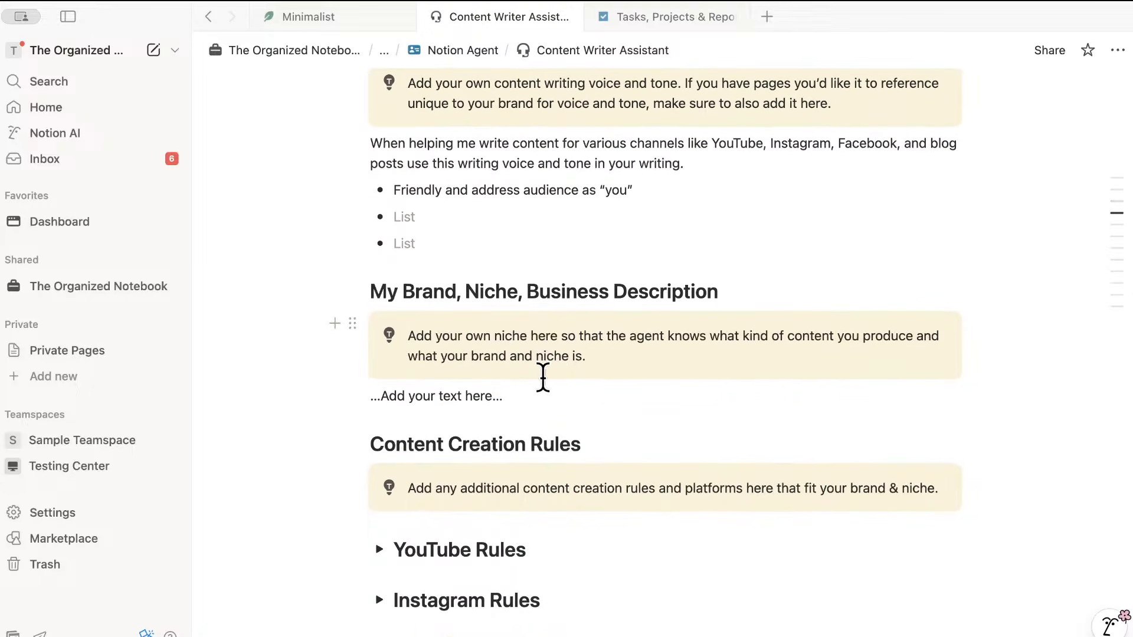
scroll(561, 378, "down", 5)
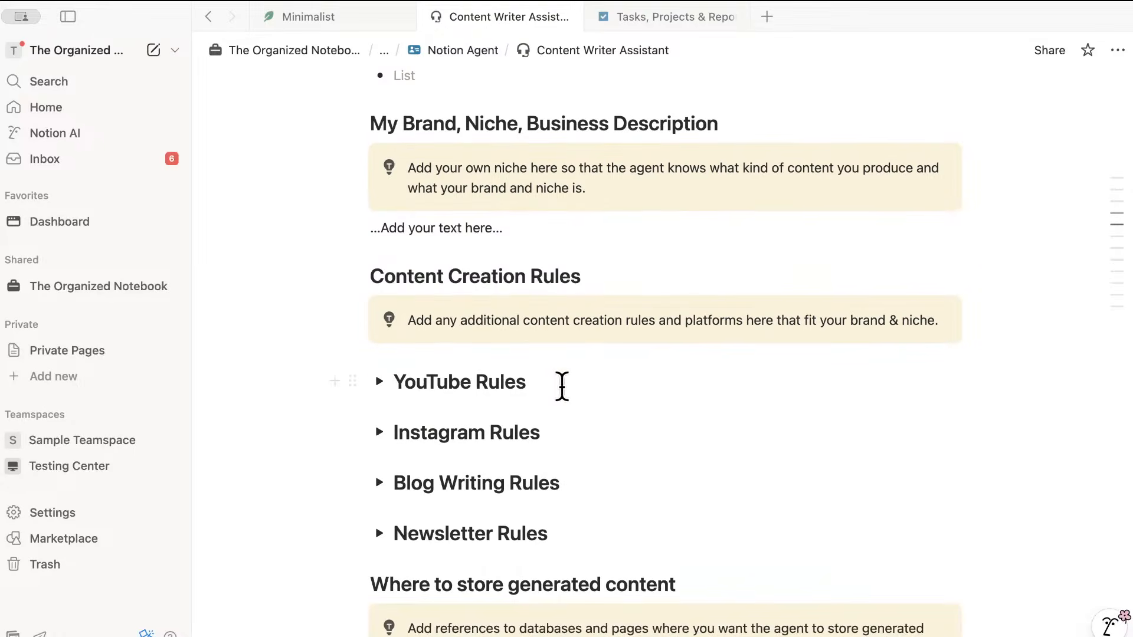
scroll(562, 380, "down", 2)
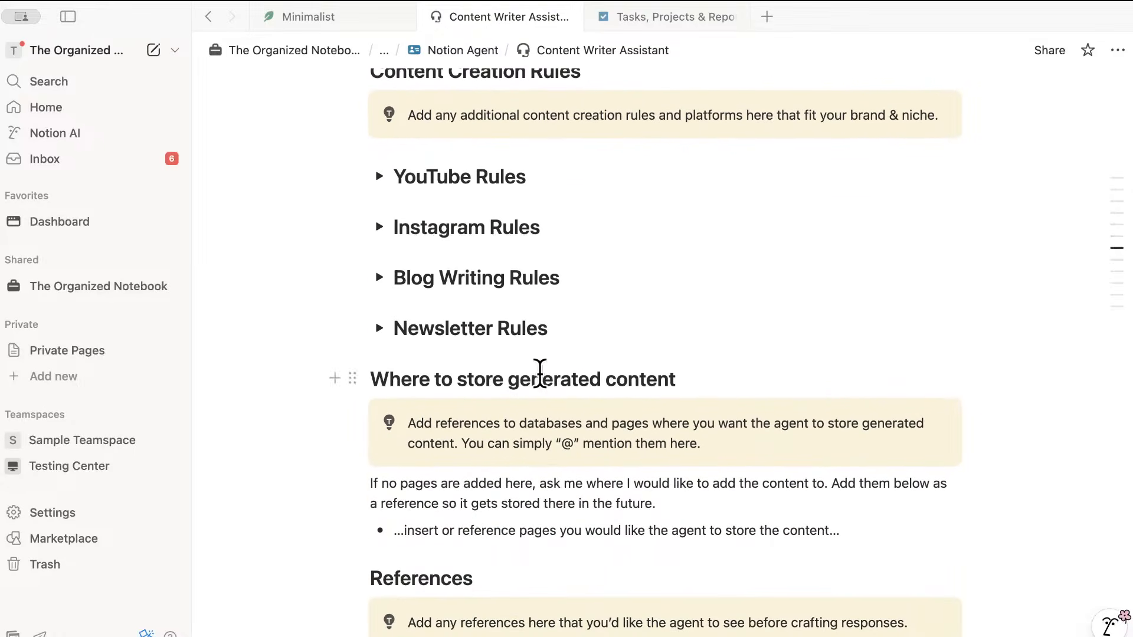
left_click(379, 176)
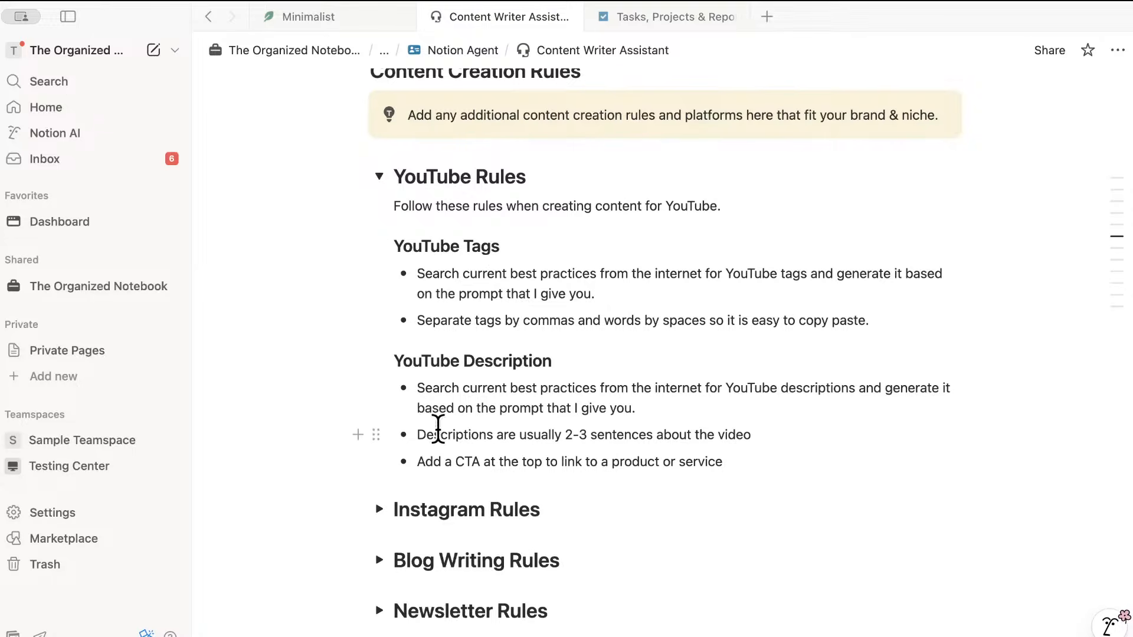
left_click(378, 176)
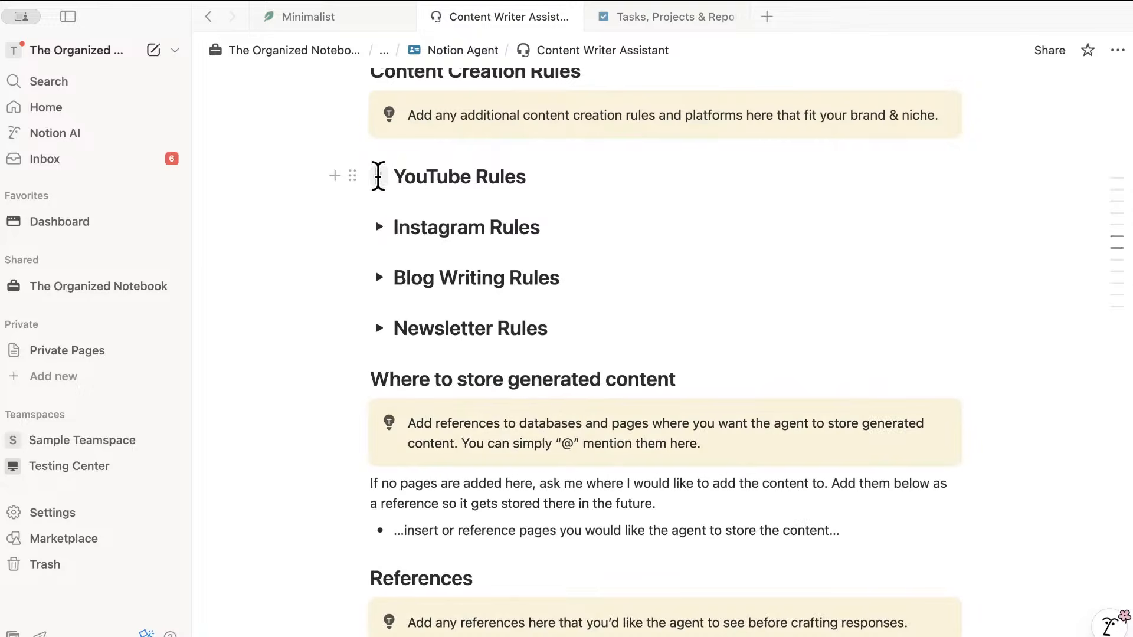
left_click(379, 227)
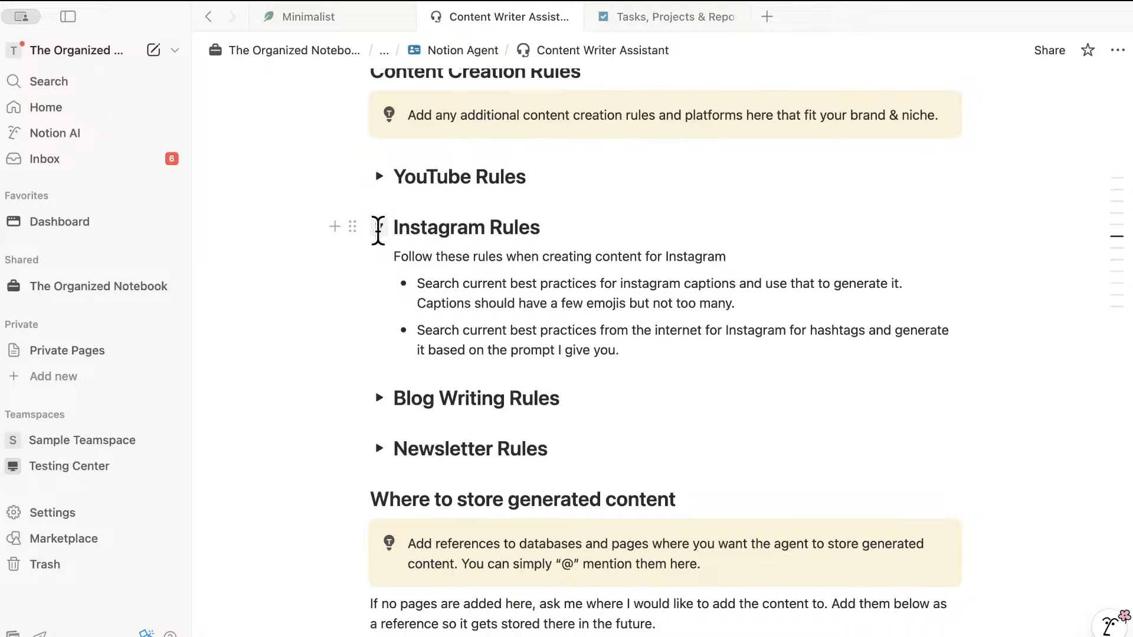
left_click(379, 228)
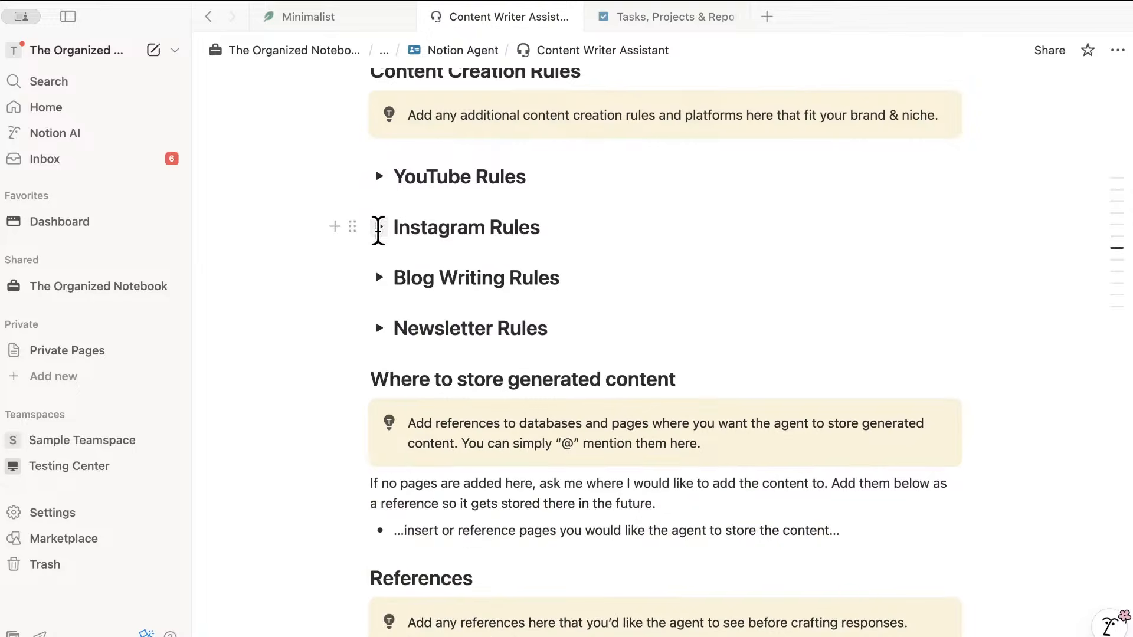
left_click(378, 278)
left_click(379, 278)
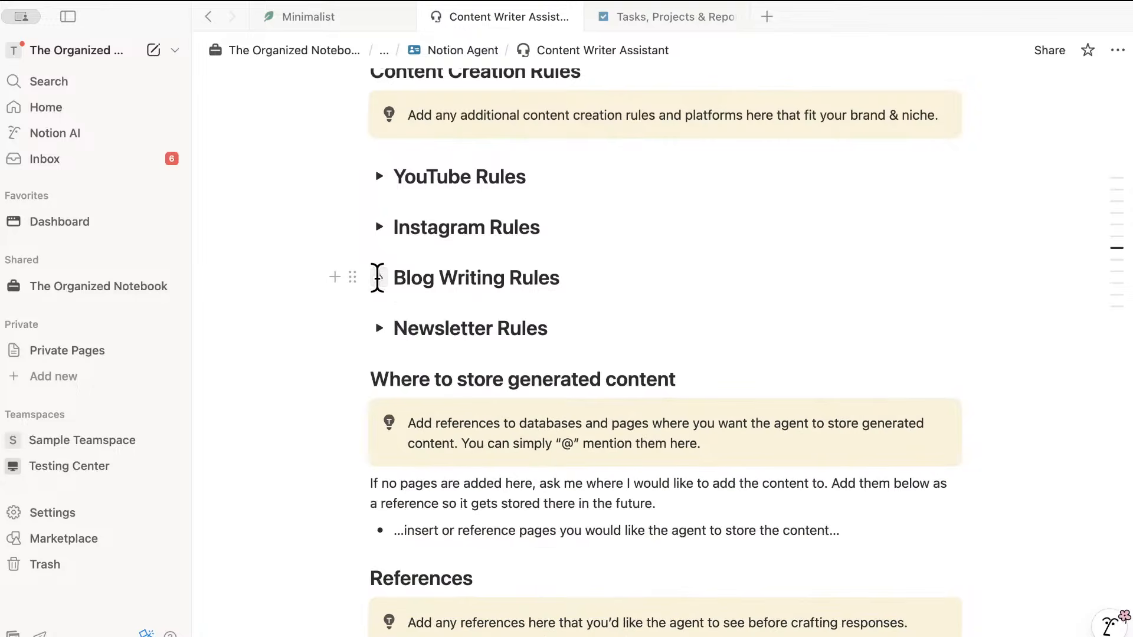
left_click(379, 327)
- Collapse the Newsletter Rules section and review the rest of the Content Writer Assistant template
left_click(380, 327)
scroll(469, 337, "down", 4)
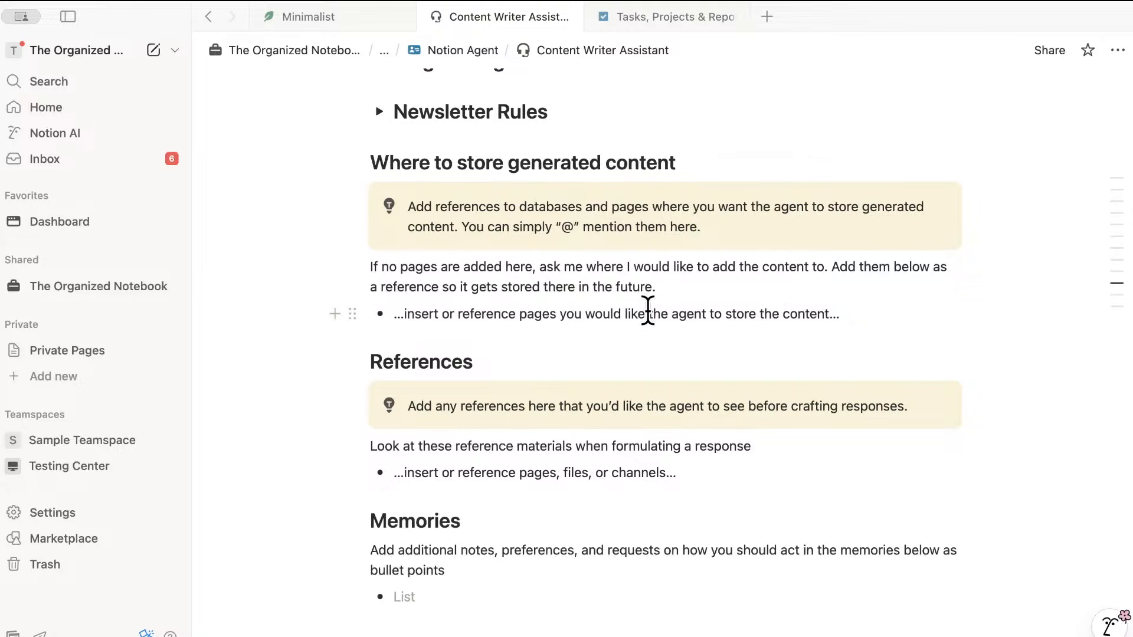
scroll(623, 363, "down", 1)
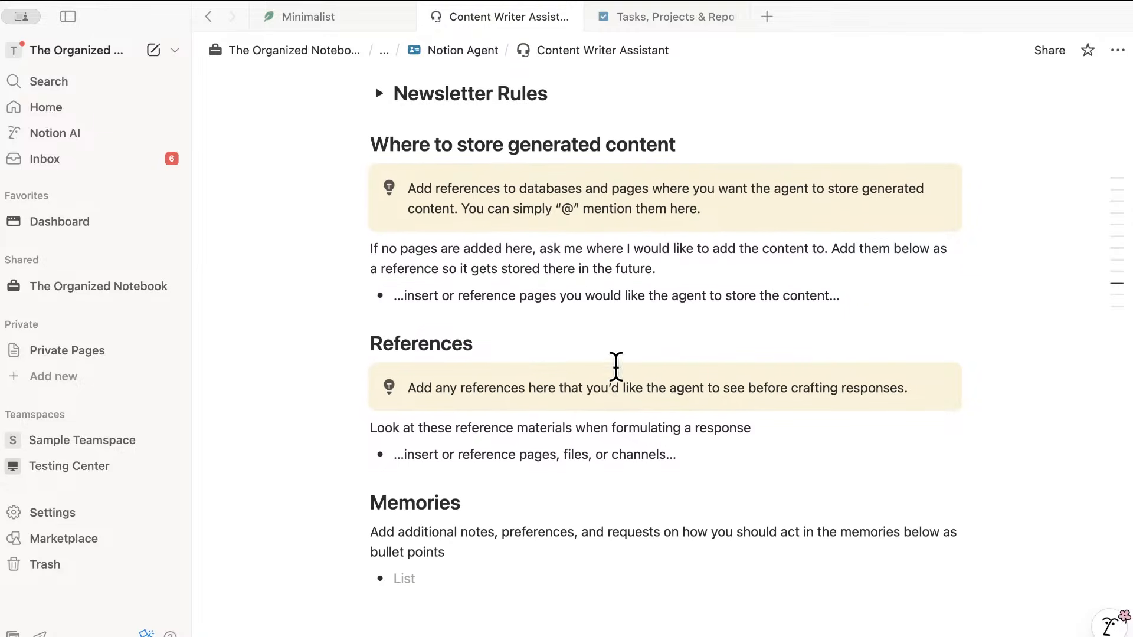
scroll(616, 366, "down", 1)
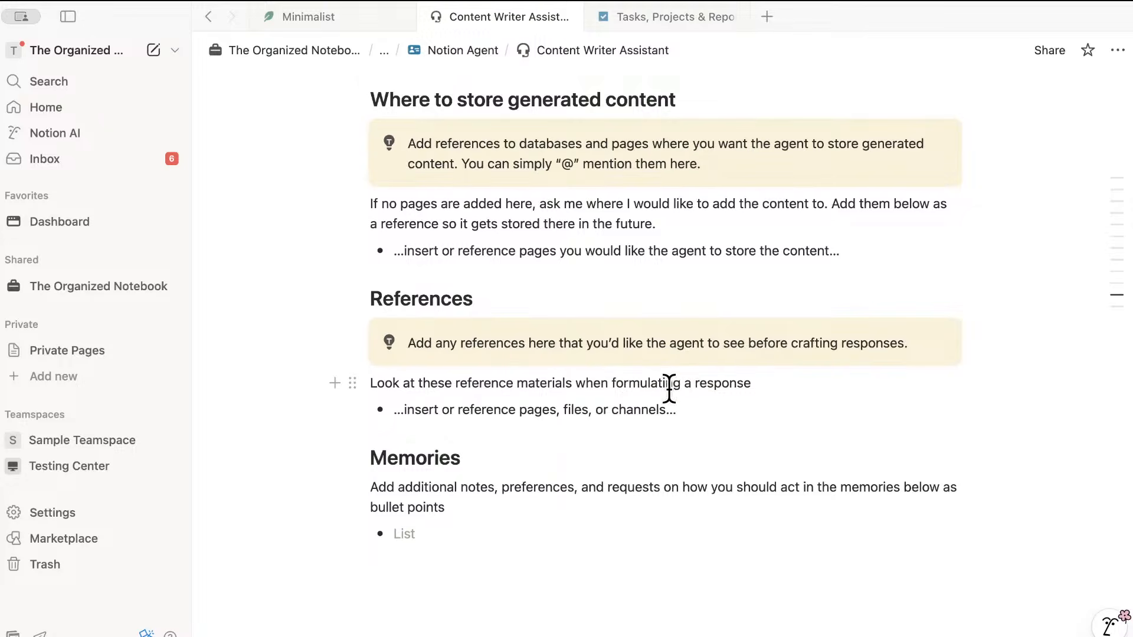
scroll(543, 401, "up", 15)
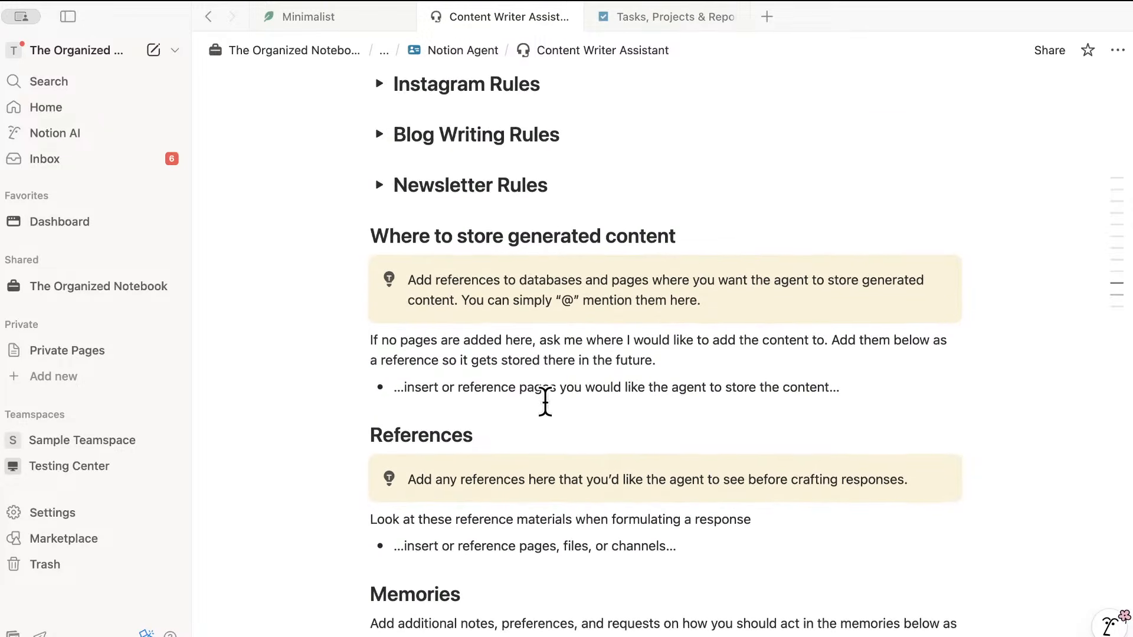
scroll(547, 396, "up", 5)
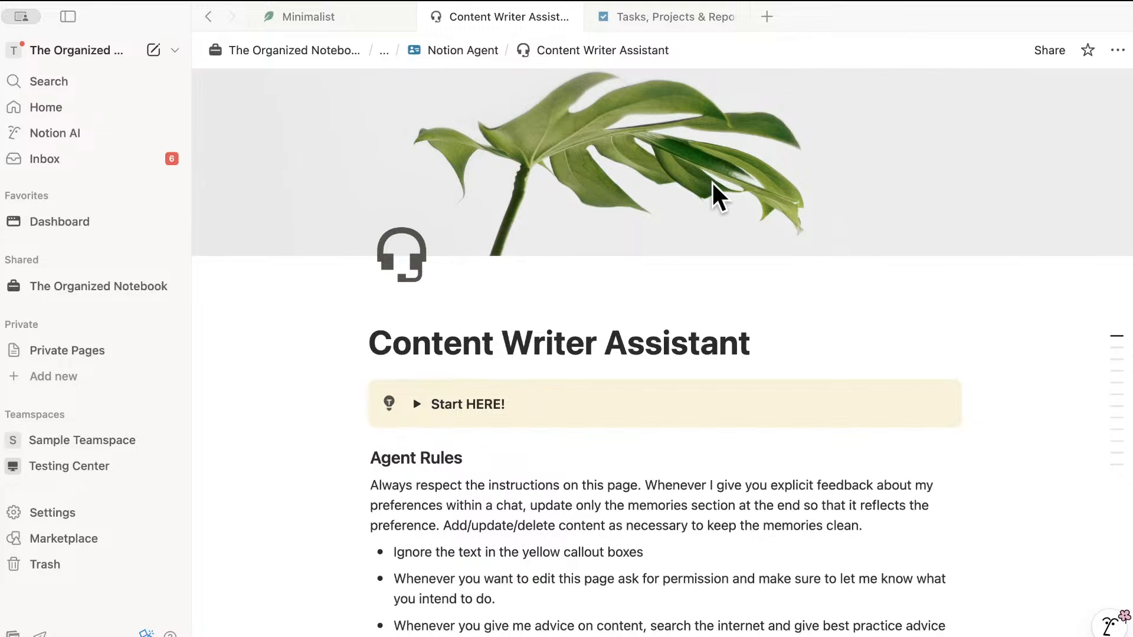
- Back on the Notion Agent page, collapse the instruction templates section and move on to Q&A
left_click(456, 49)
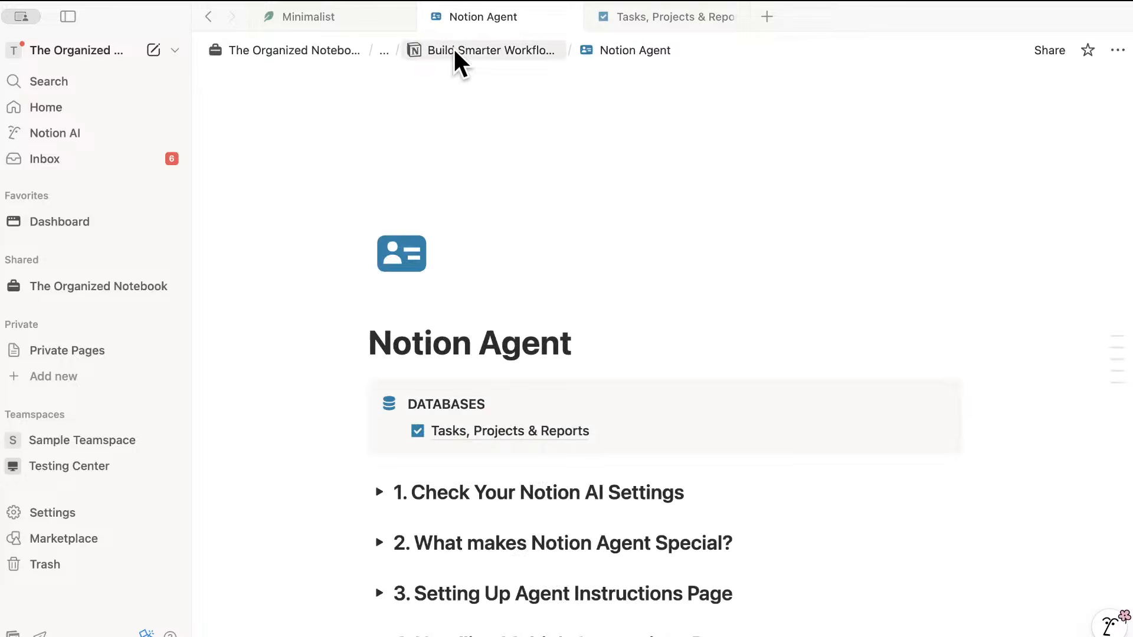
scroll(618, 194, "down", 5)
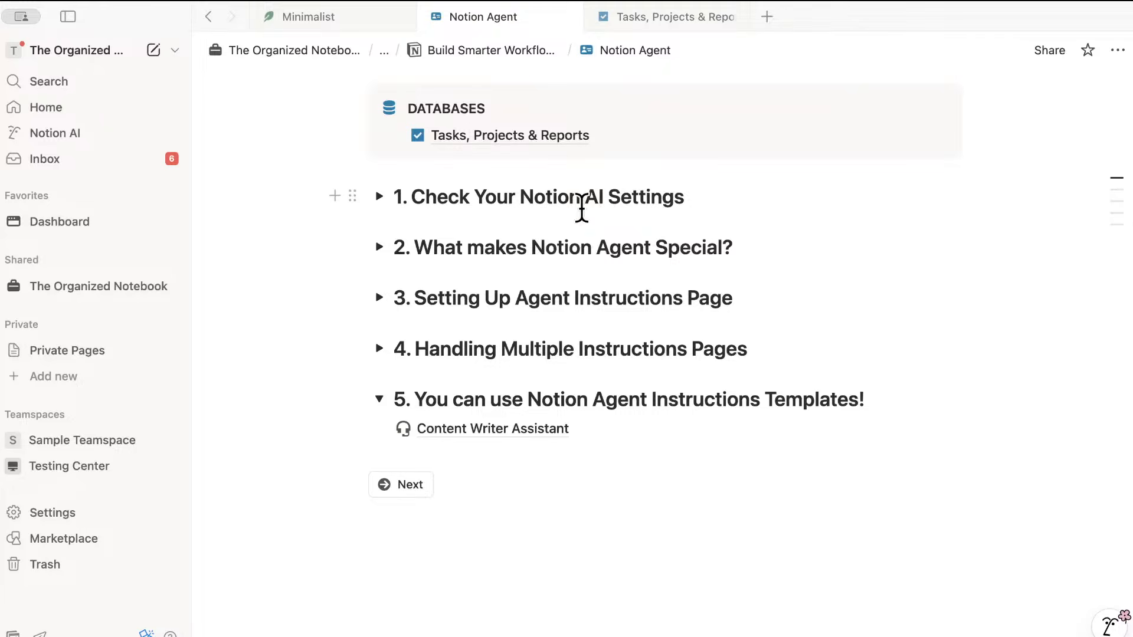
left_click(380, 399)
left_click(407, 432)
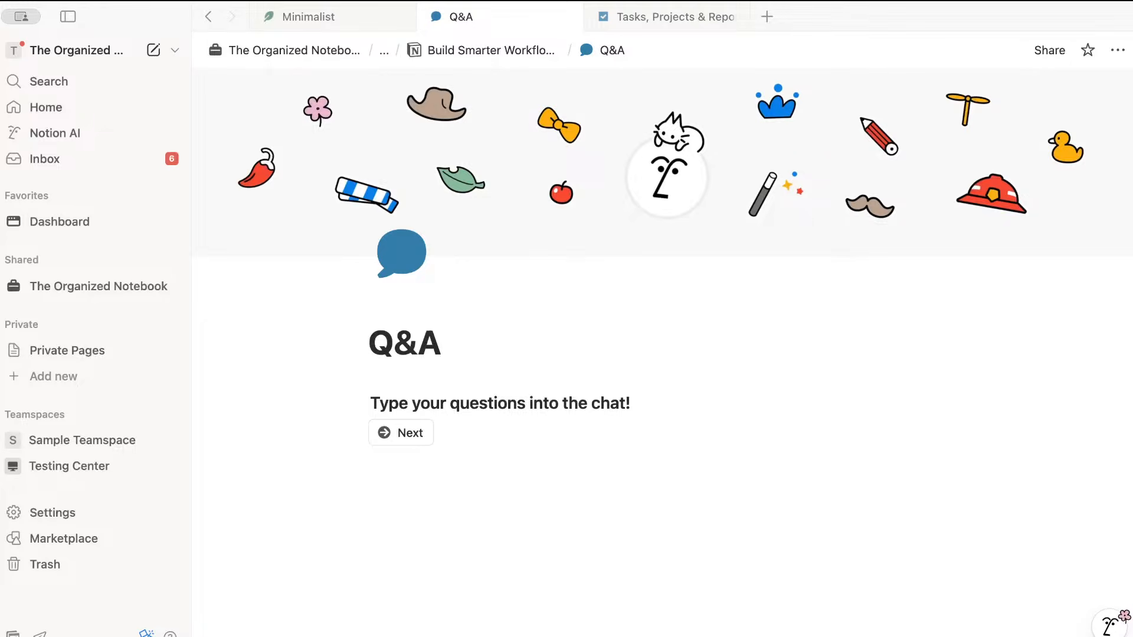
- Start a new Notion AI chat using the Claude Sonnet 4 model, then close the chat panel
left_click(1112, 626)
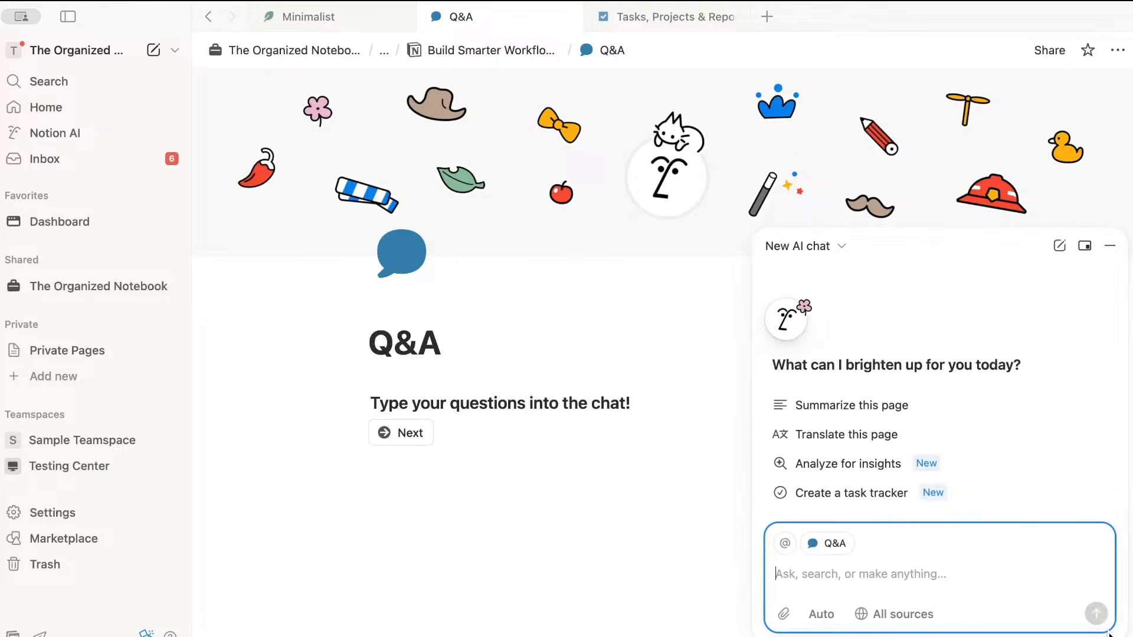
left_click(823, 615)
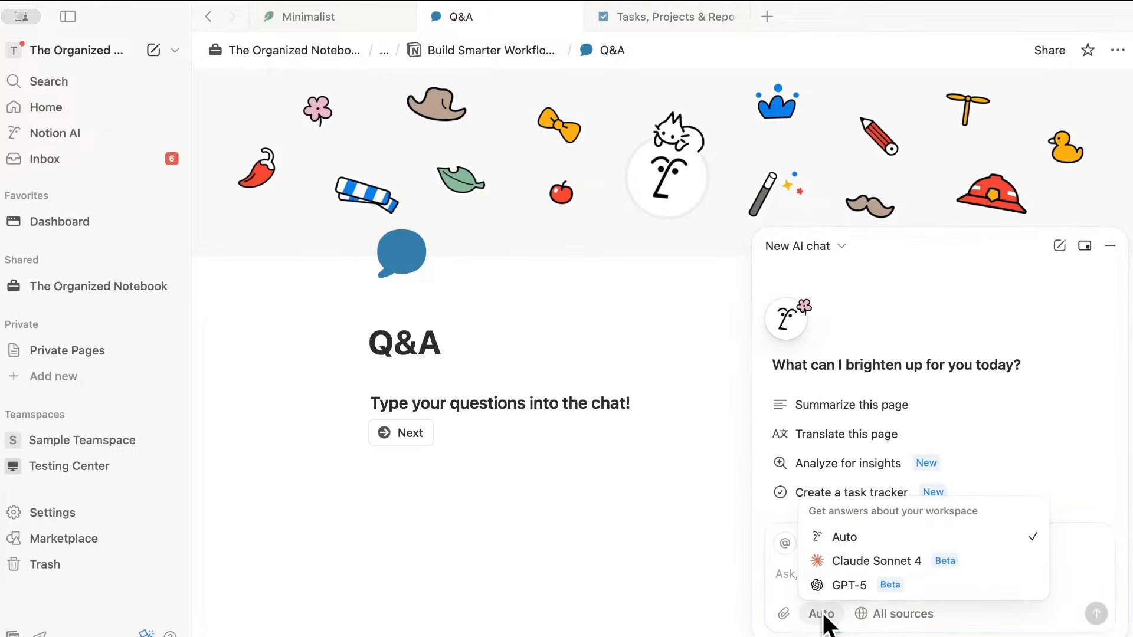
left_click(844, 557)
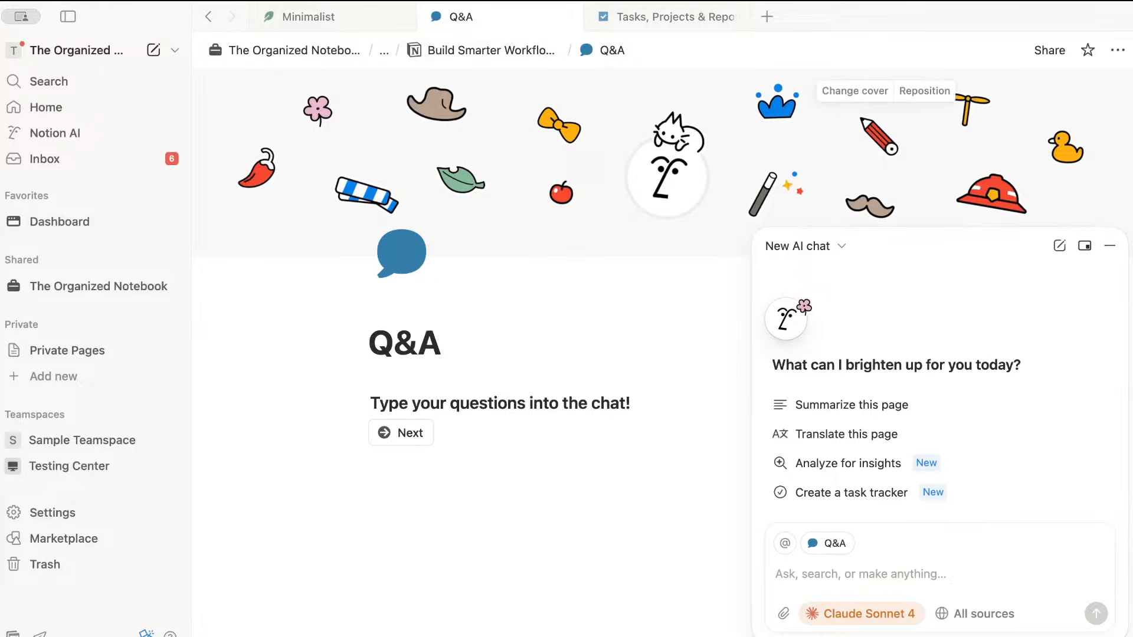
left_click(1110, 247)
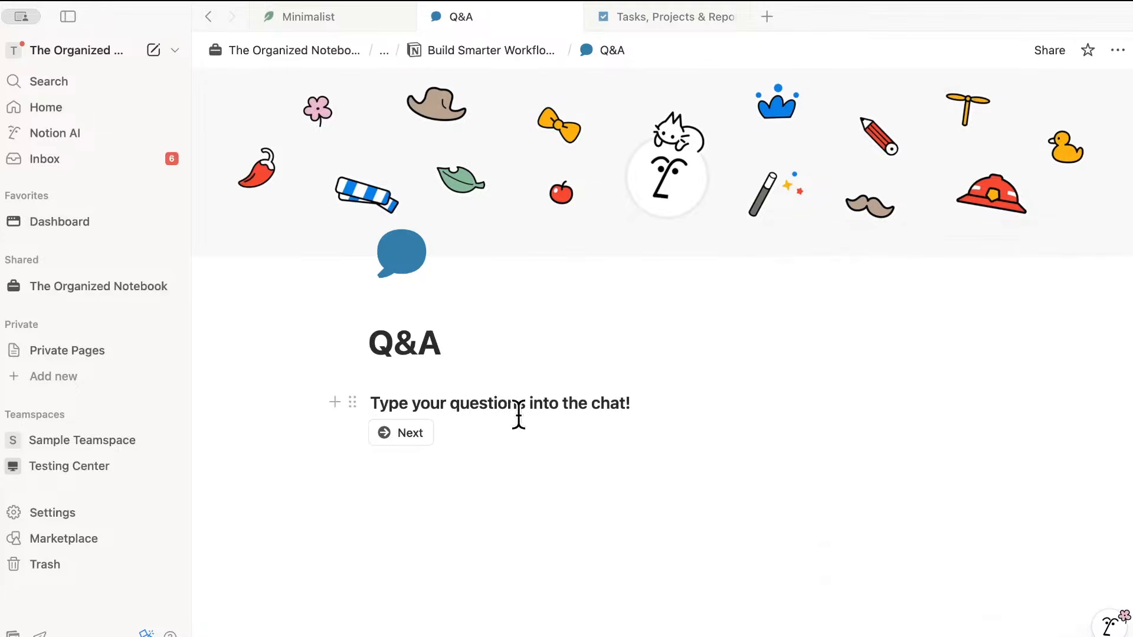
- Move to the Download Freebies & More! page and review its discount code, freebies gallery and coaching callouts
left_click(402, 435)
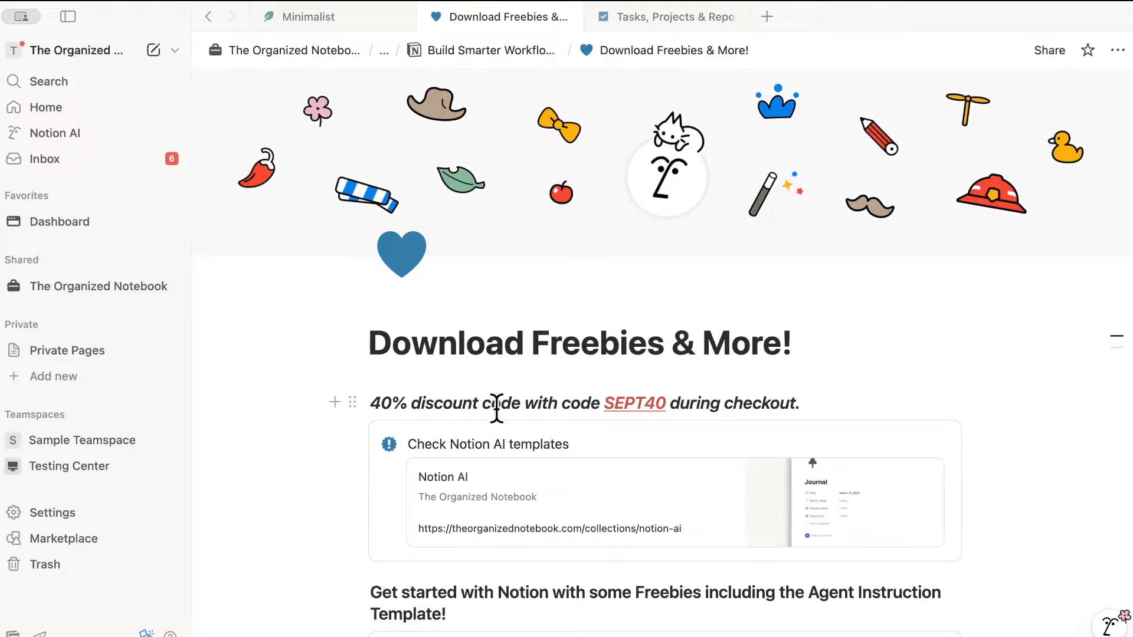
scroll(490, 370, "down", 3)
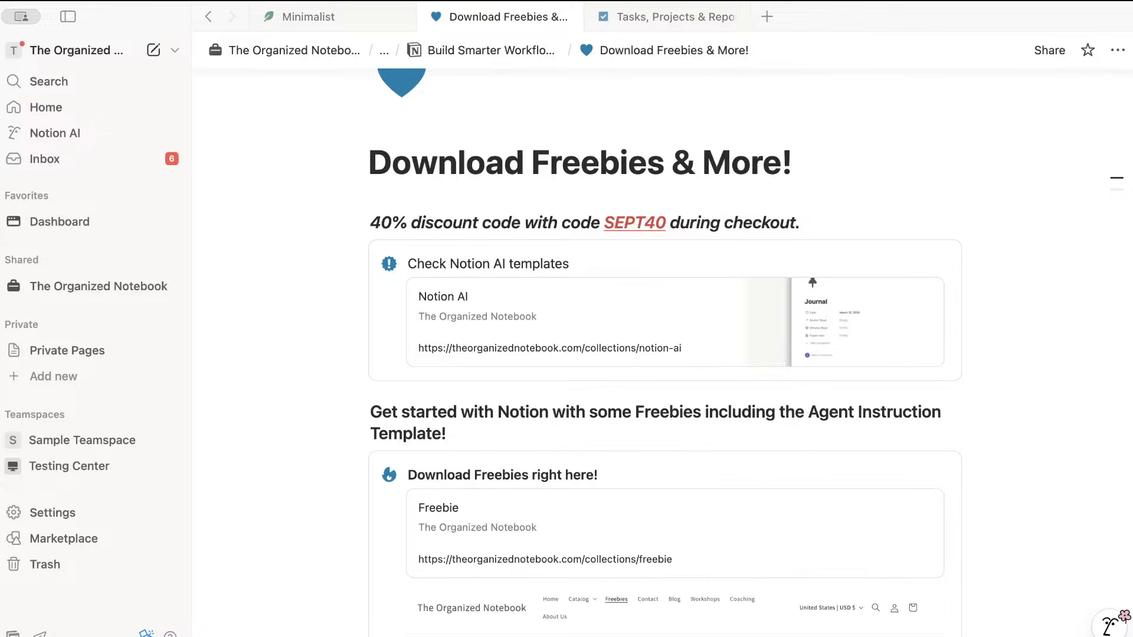
scroll(943, 417, "up", 1)
scroll(945, 419, "down", 3)
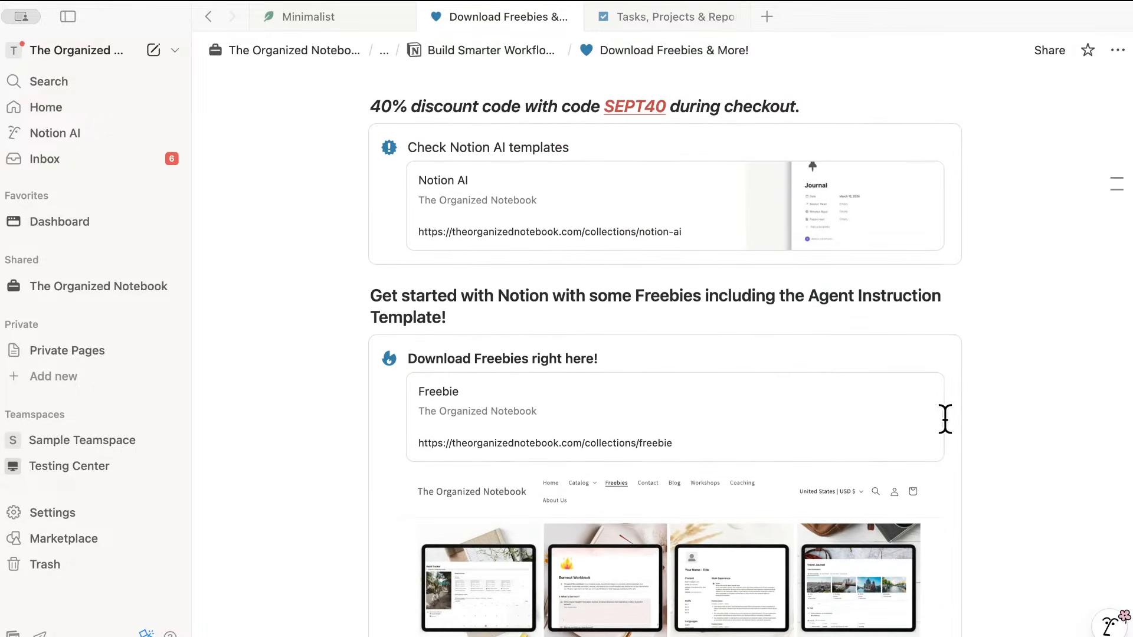
scroll(945, 419, "down", 1)
scroll(949, 412, "down", 4)
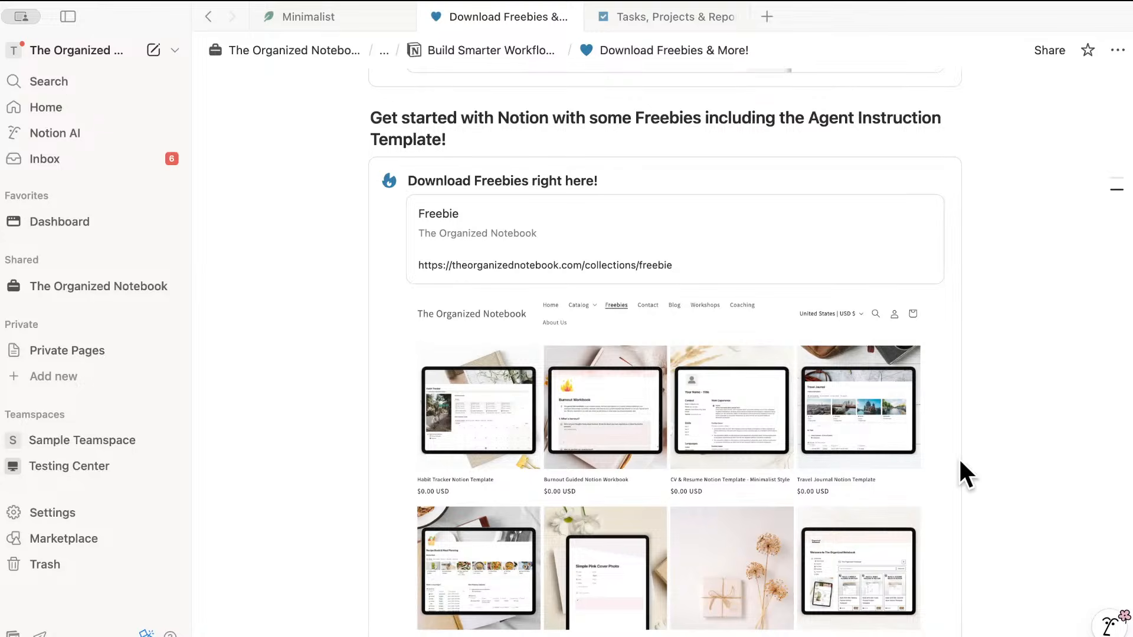
scroll(860, 439, "down", 1)
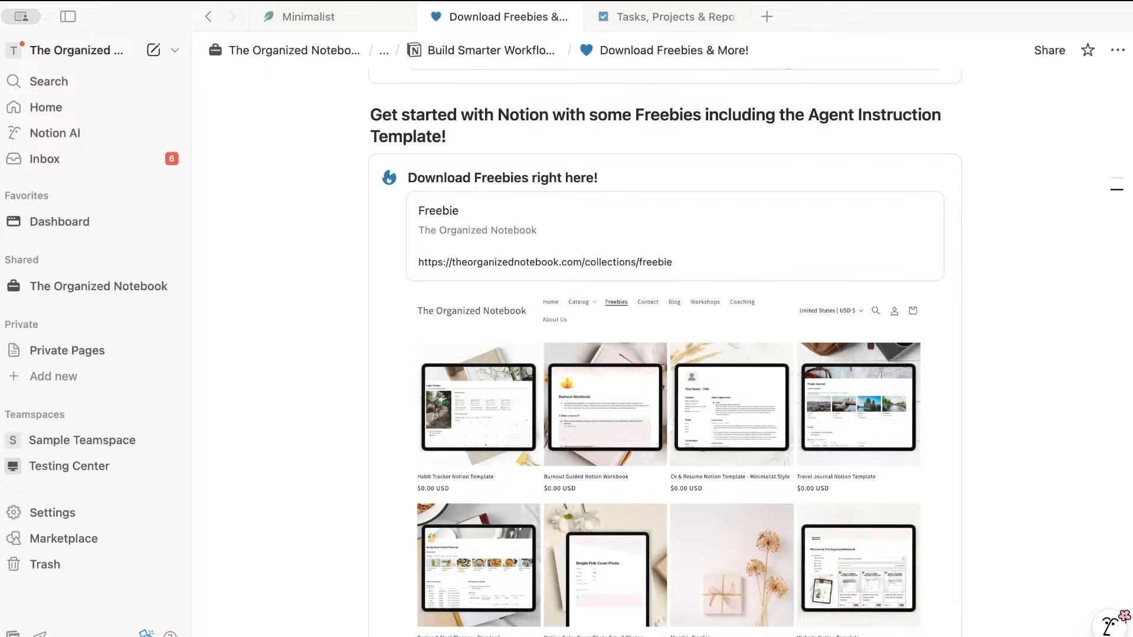
scroll(879, 426, "down", 7)
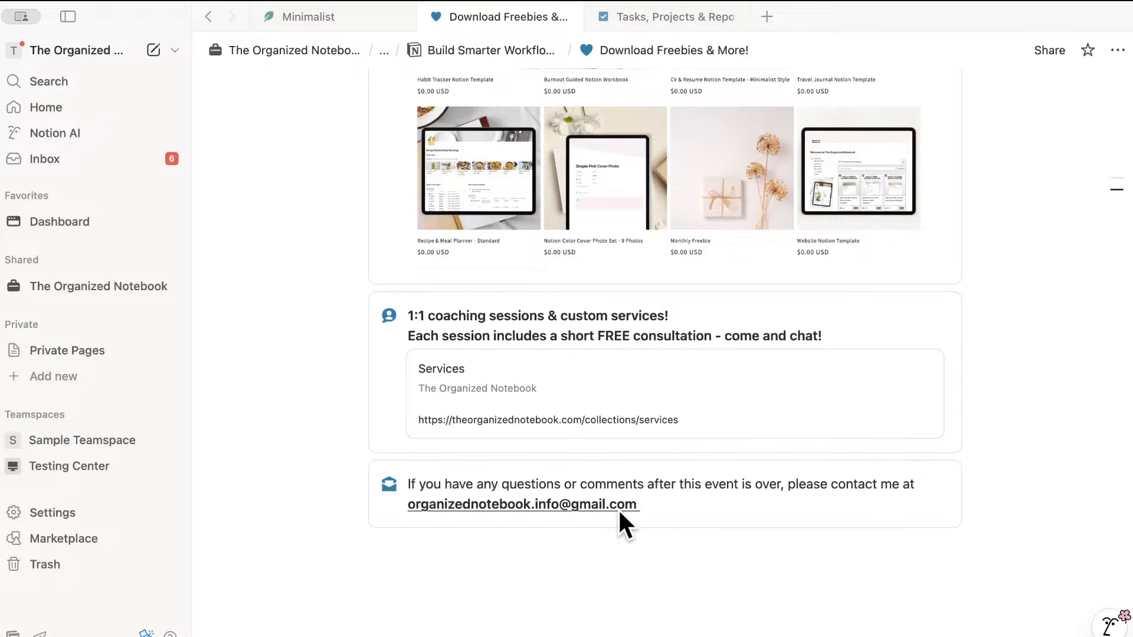
scroll(620, 519, "up", 10)
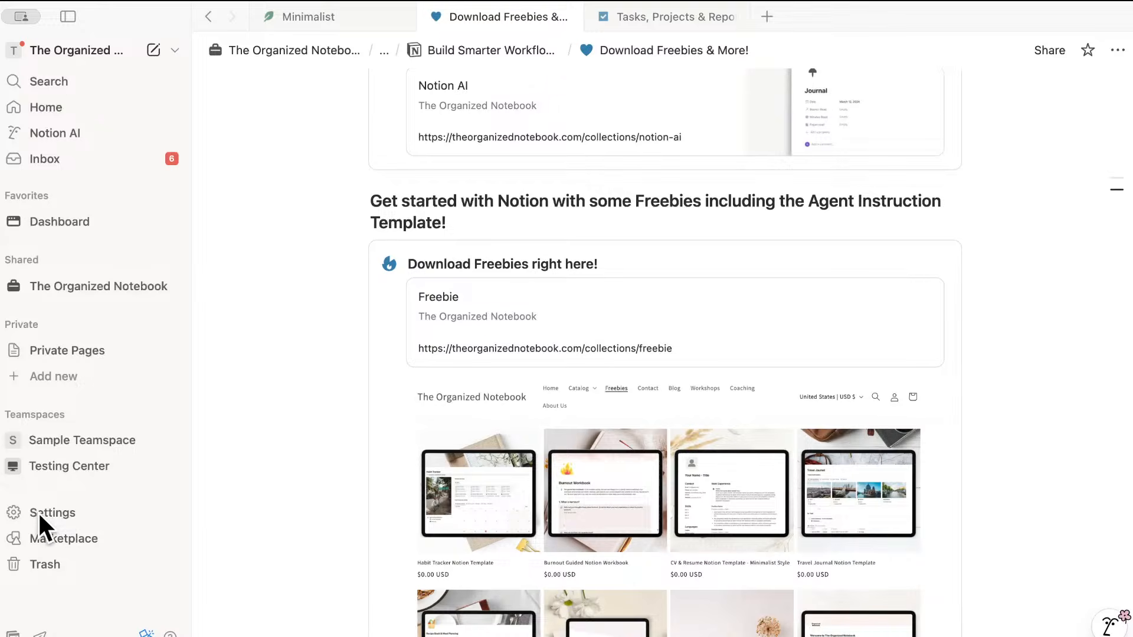
left_click(64, 512)
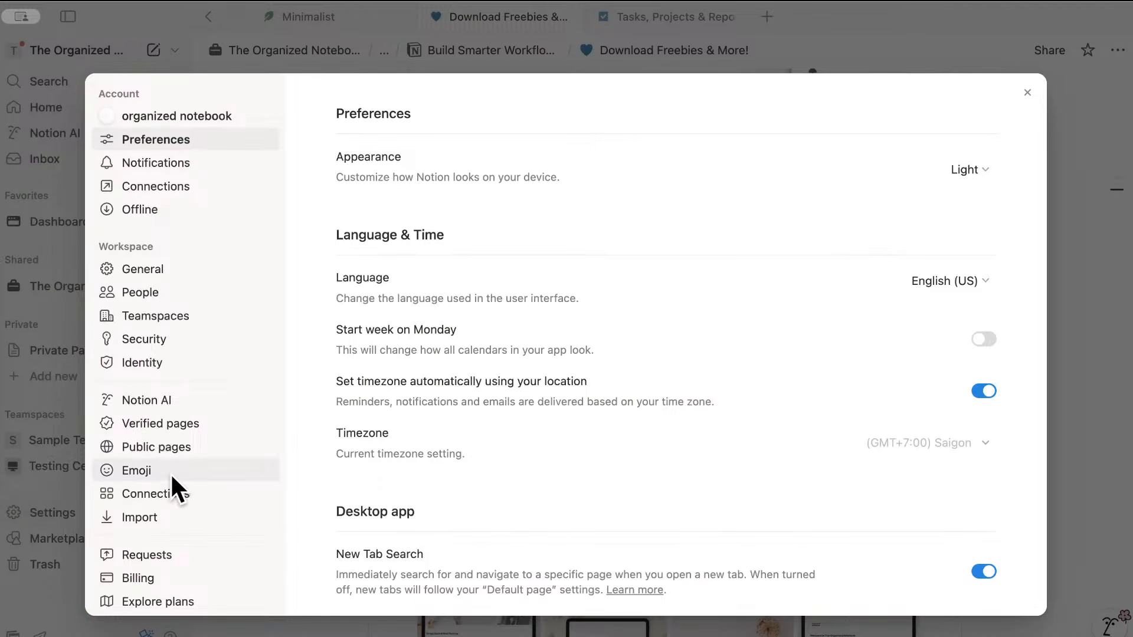
left_click(156, 401)
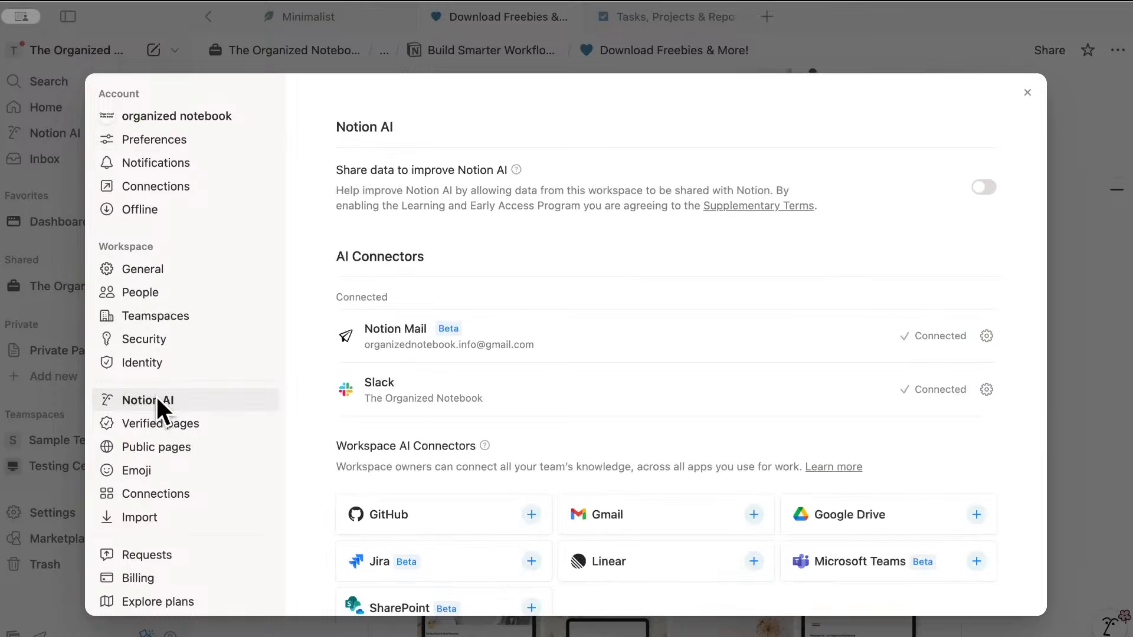
scroll(413, 396, "down", 15)
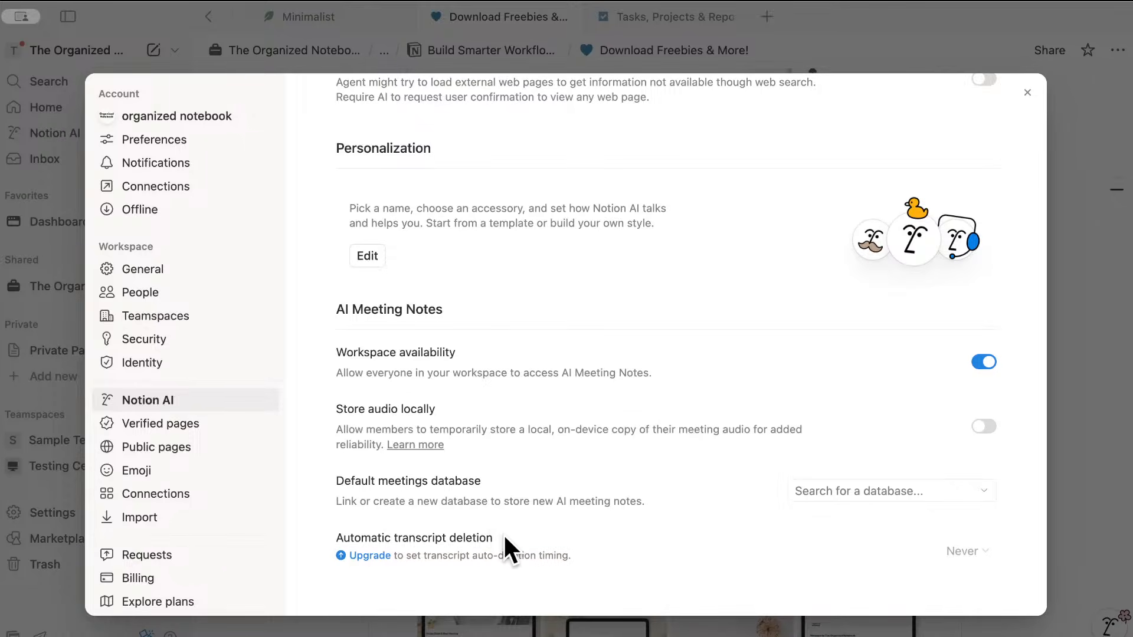
left_click(1079, 406)
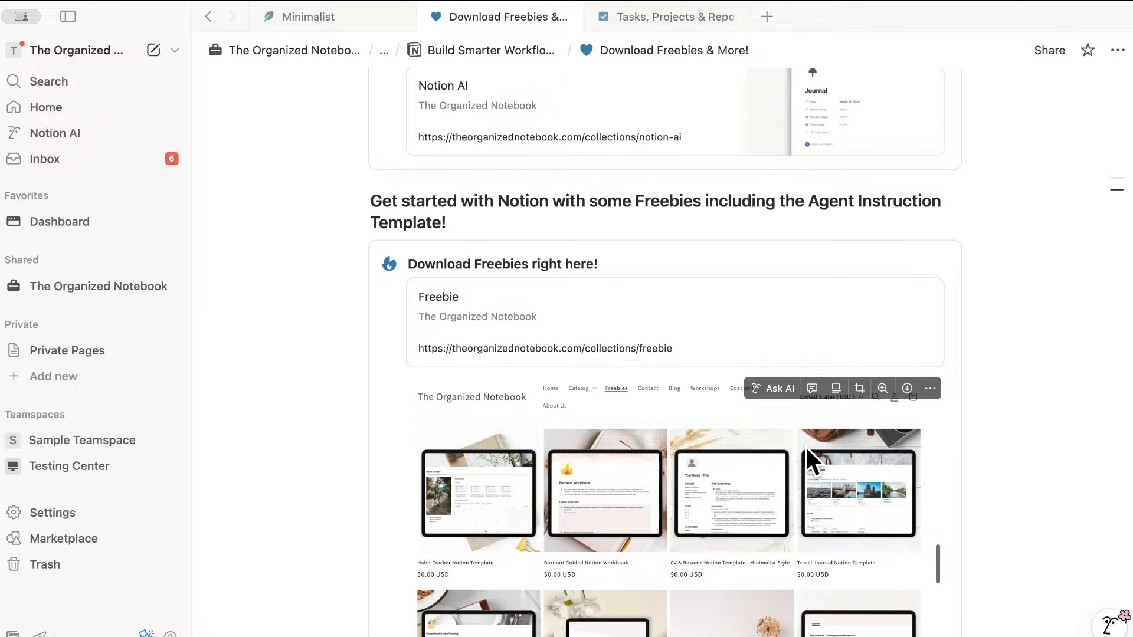
scroll(806, 449, "down", 3)
scroll(871, 462, "down", 6)
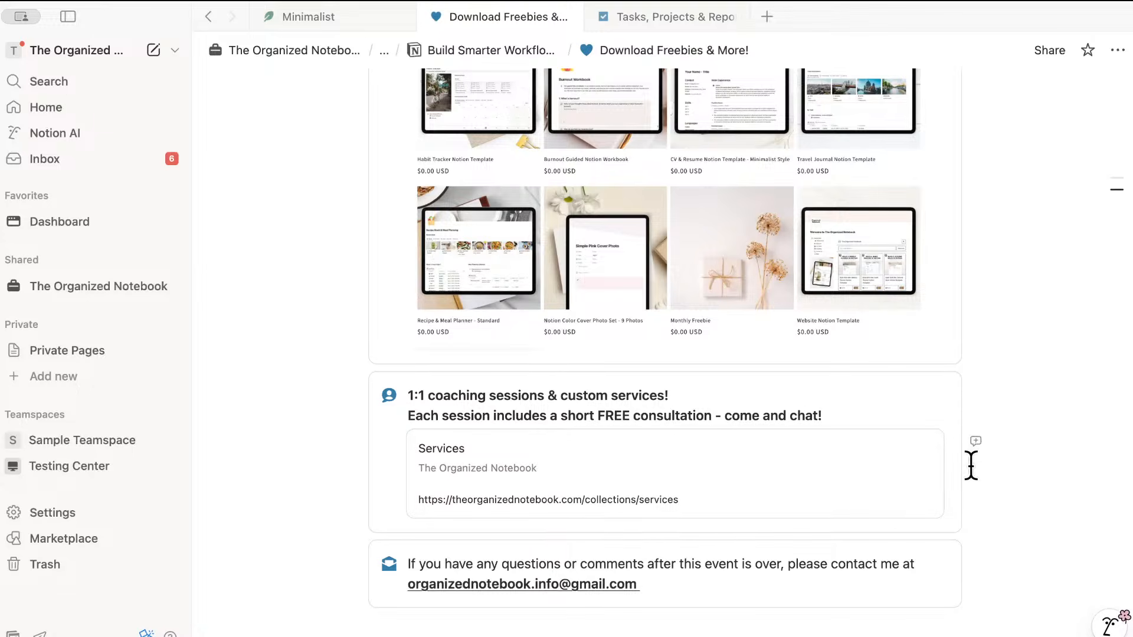
scroll(921, 472, "down", 1)
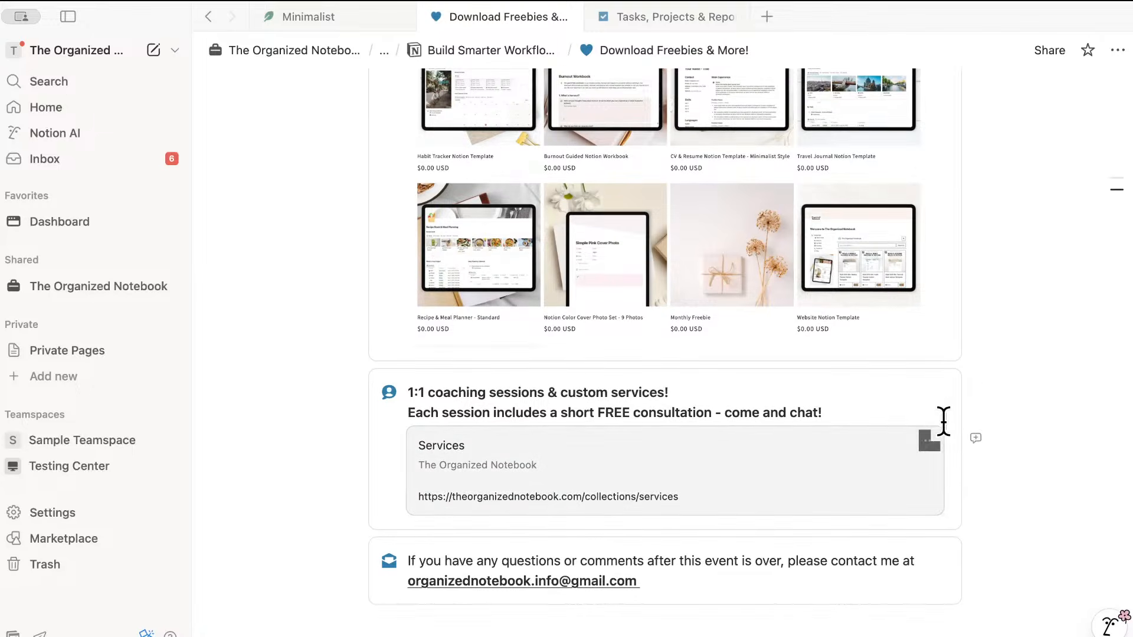
scroll(934, 447, "down", 3)
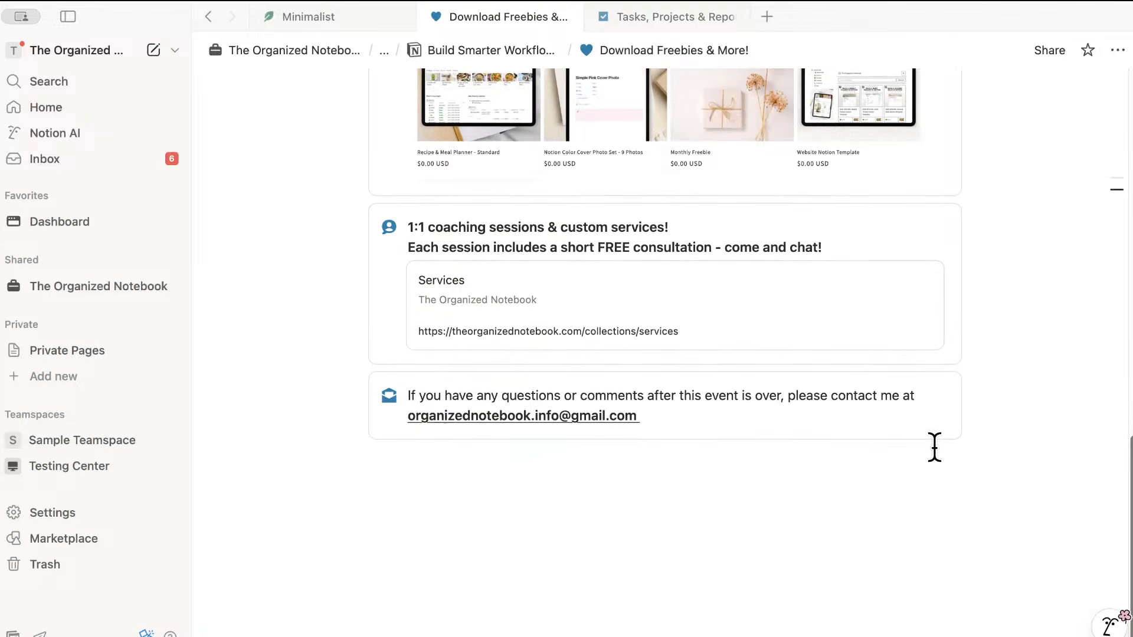
scroll(934, 447, "up", 15)
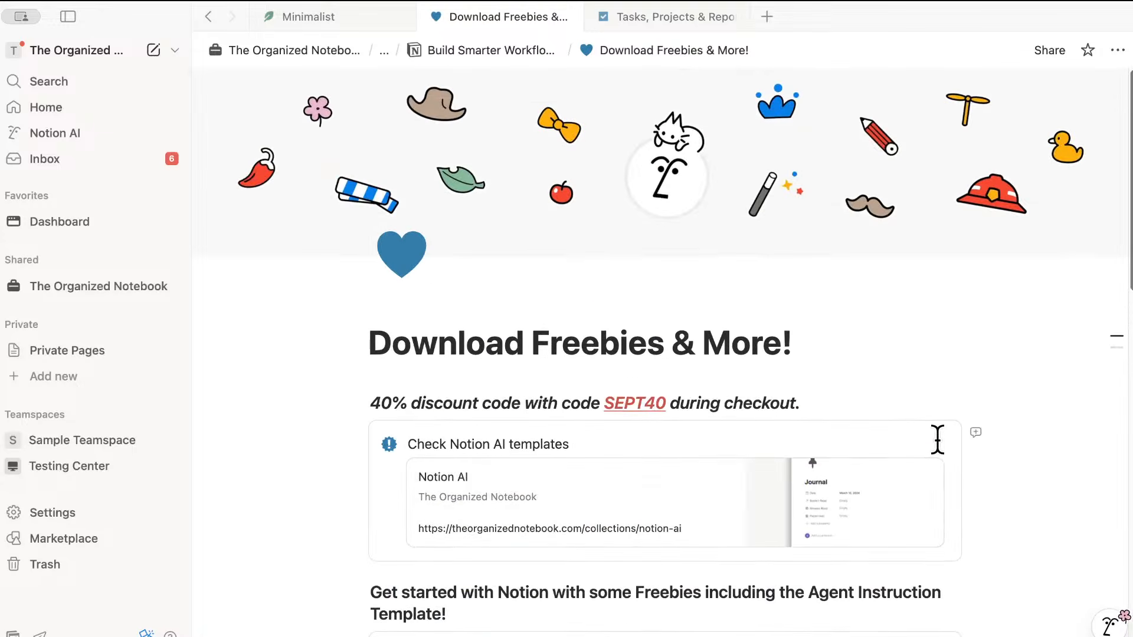